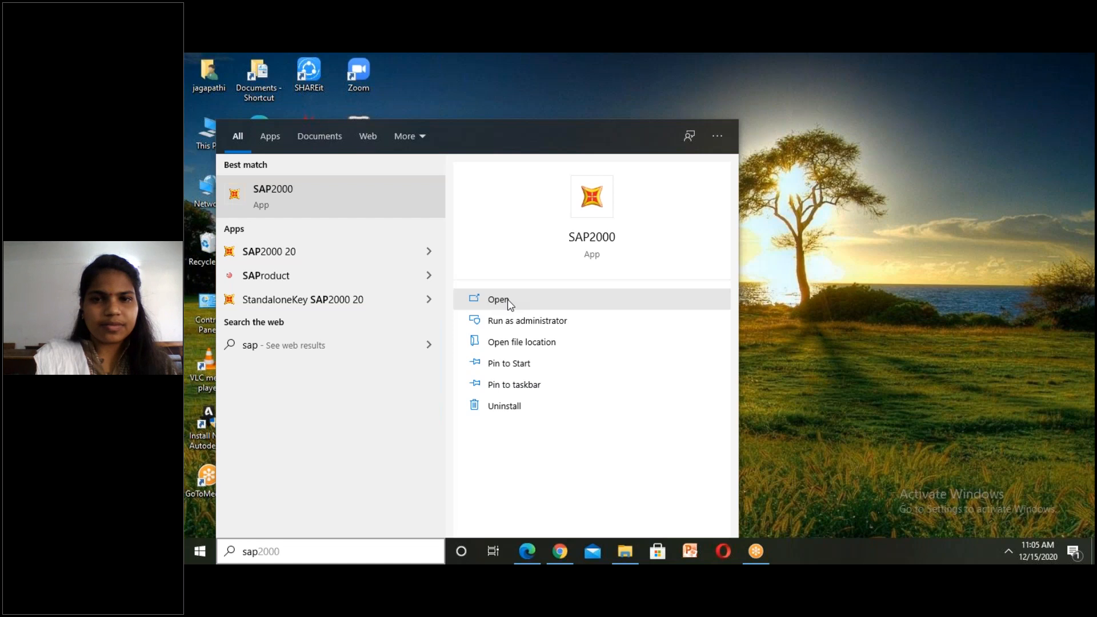
# - Find SAP2000 through the Windows search and launch it
pyautogui.click(497, 299)
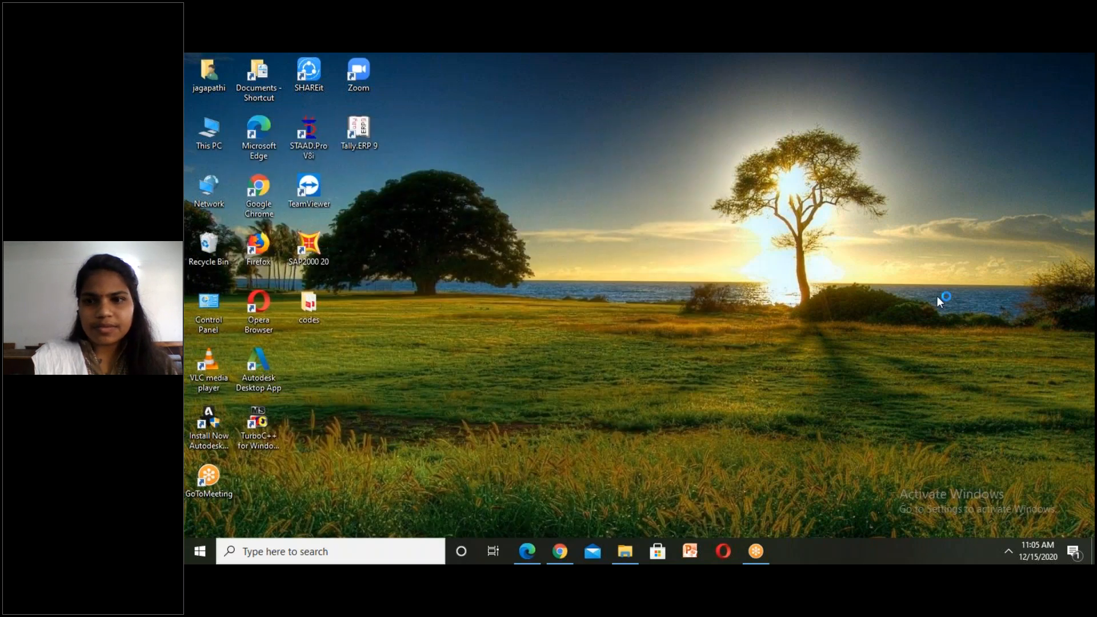
pyautogui.click(387, 549)
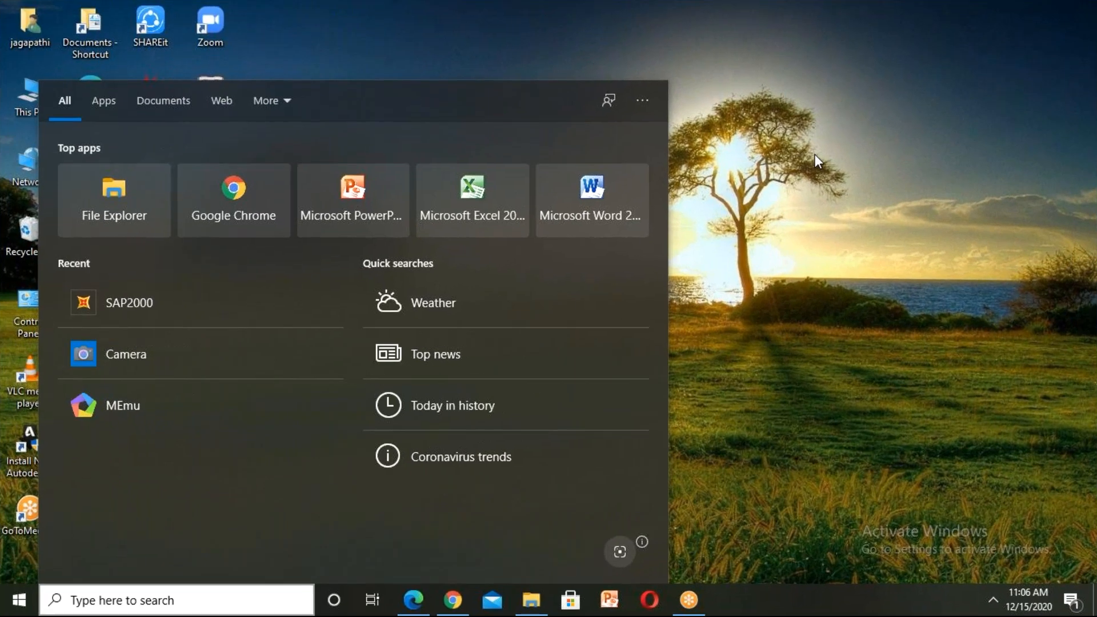
pyautogui.click(815, 154)
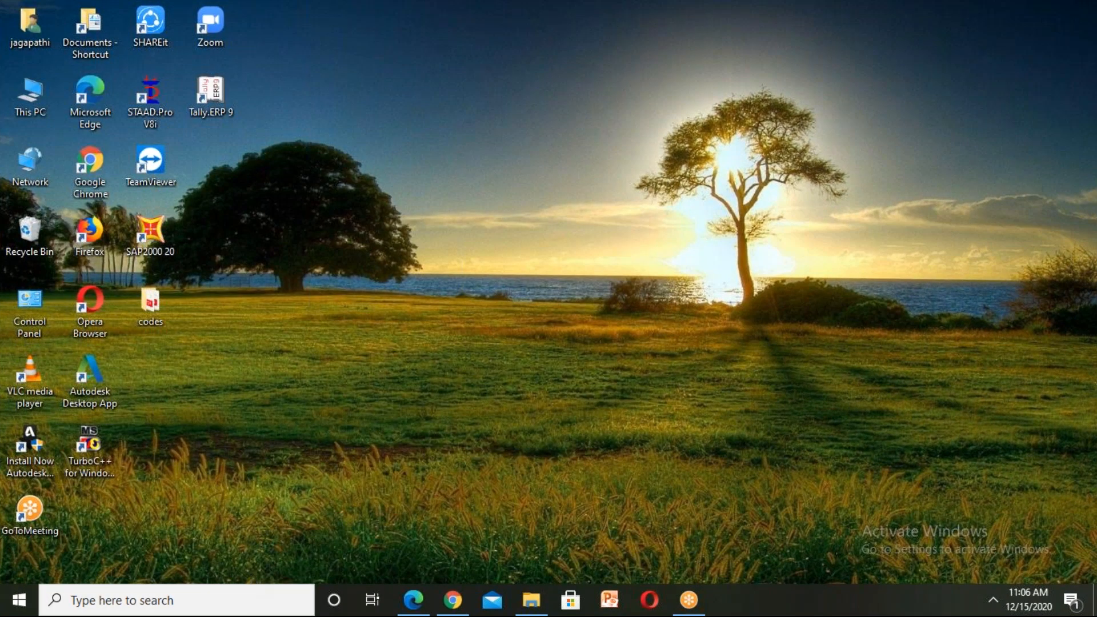
pyautogui.write('s')
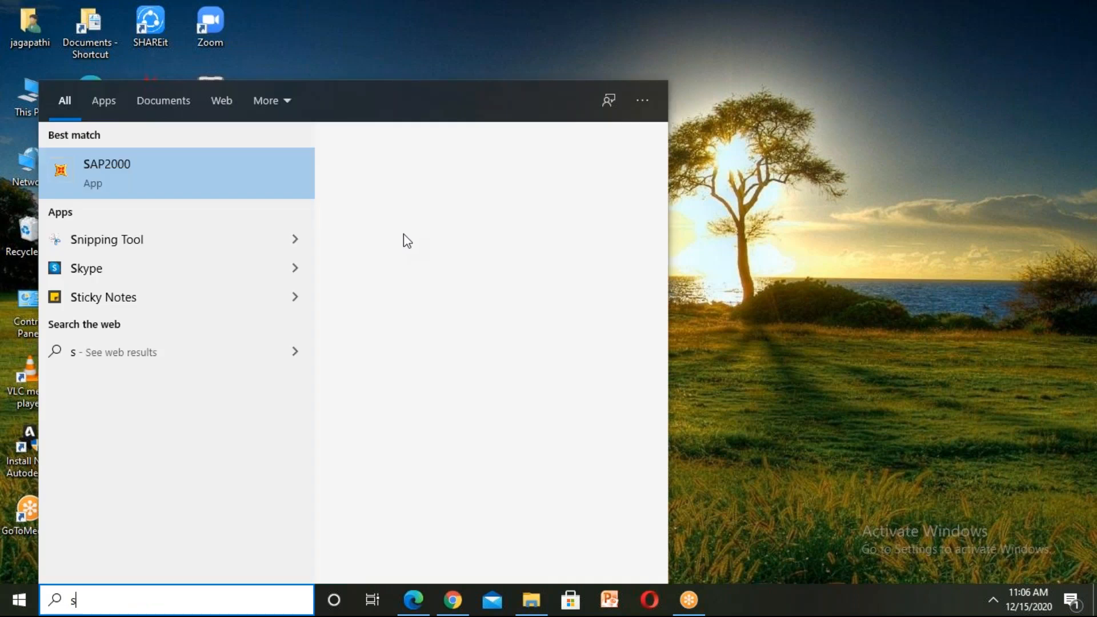
pyautogui.click(292, 175)
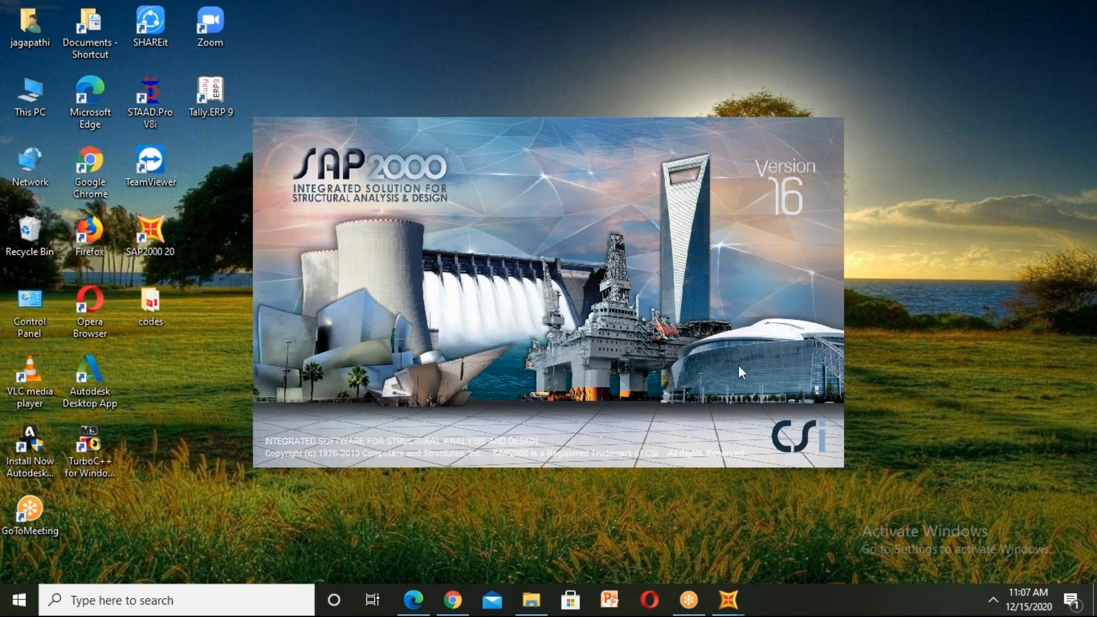
# - Close the surplus SAP2000 instances so that a single one stays open
pyautogui.moveTo(720, 605)
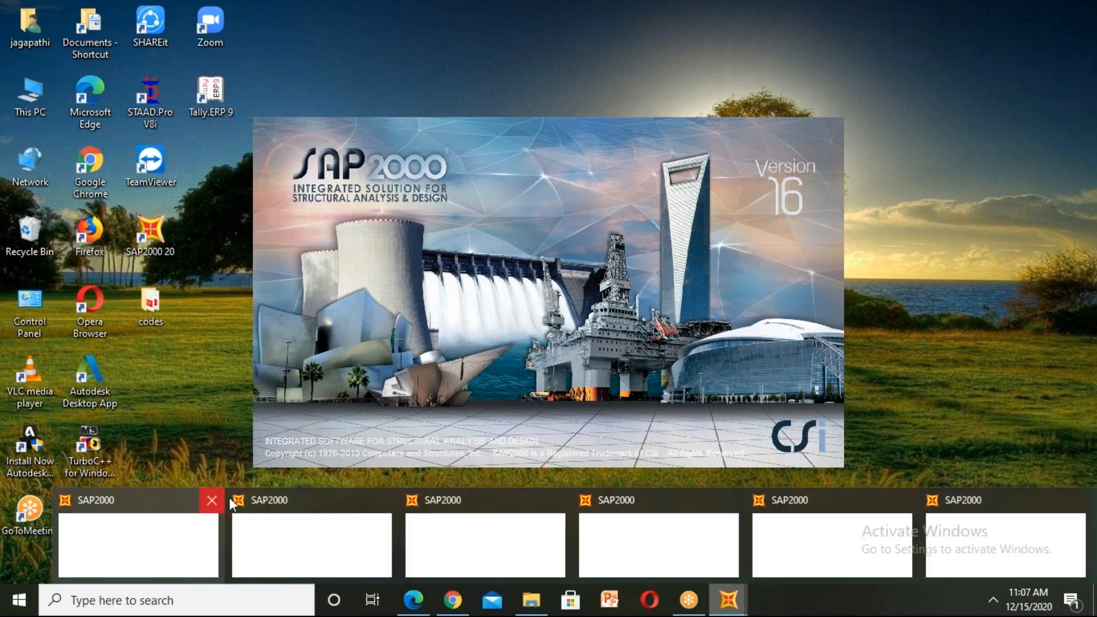
pyautogui.click(212, 501)
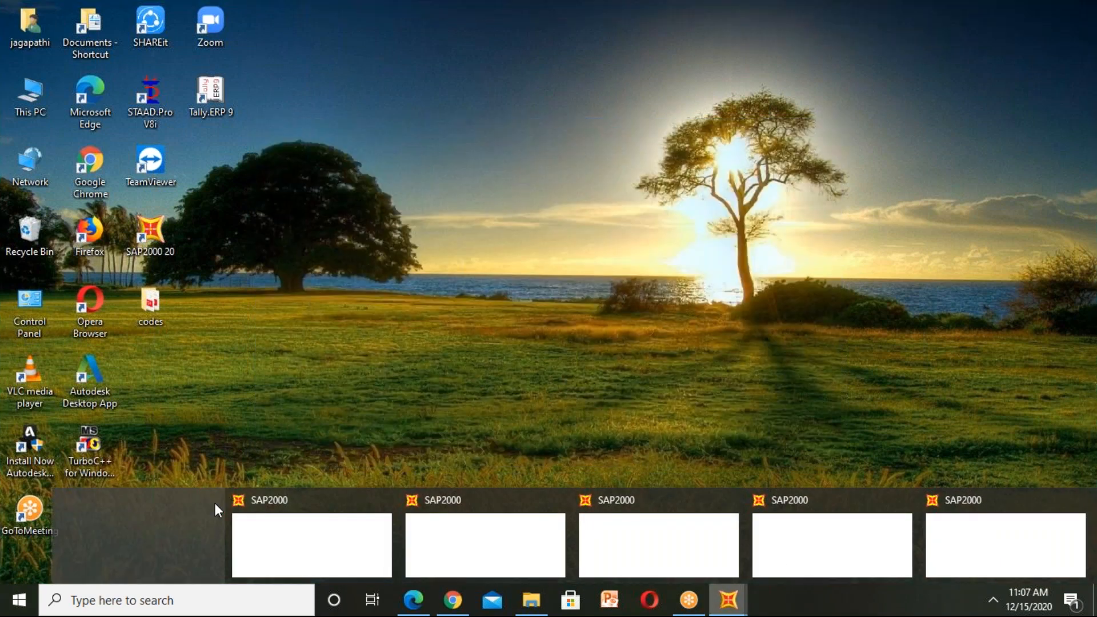
pyautogui.moveTo(394, 524)
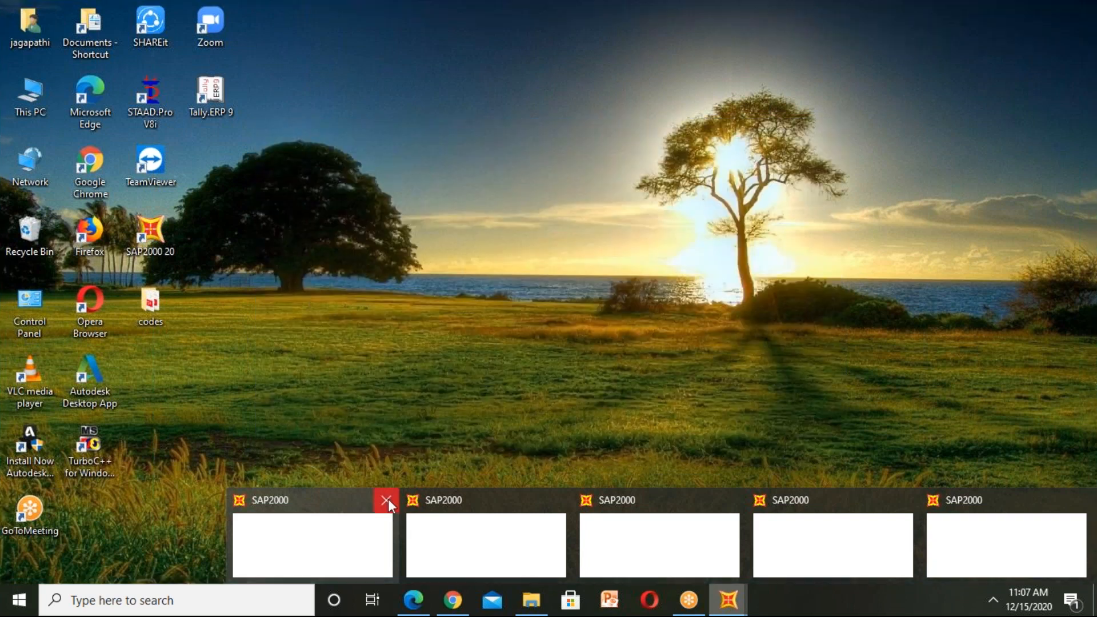
pyautogui.click(387, 500)
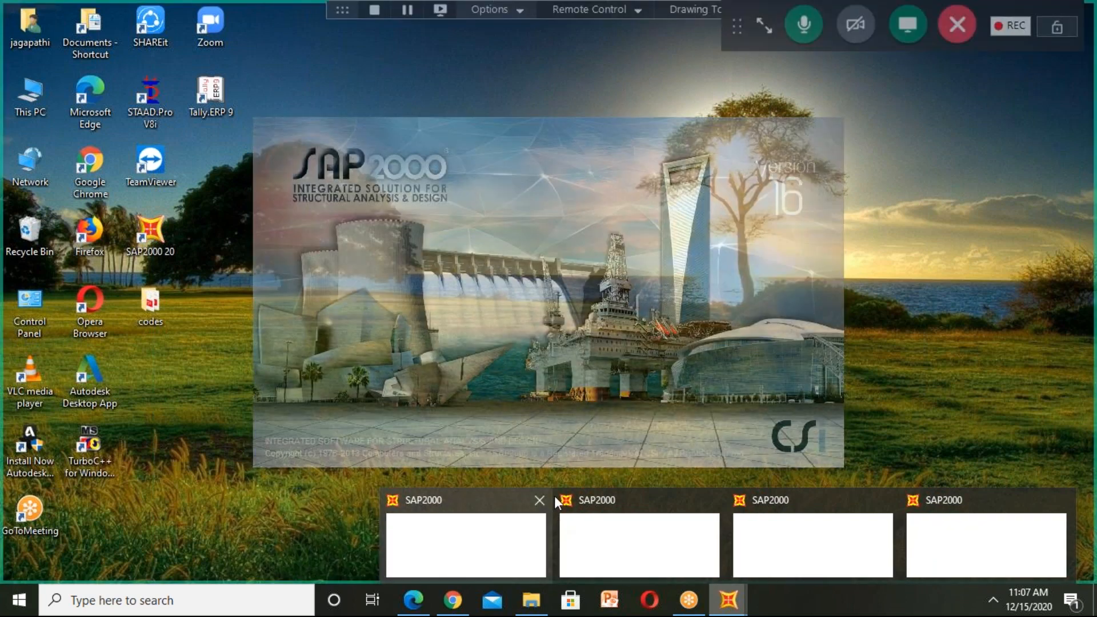
pyautogui.click(540, 500)
pyautogui.click(626, 503)
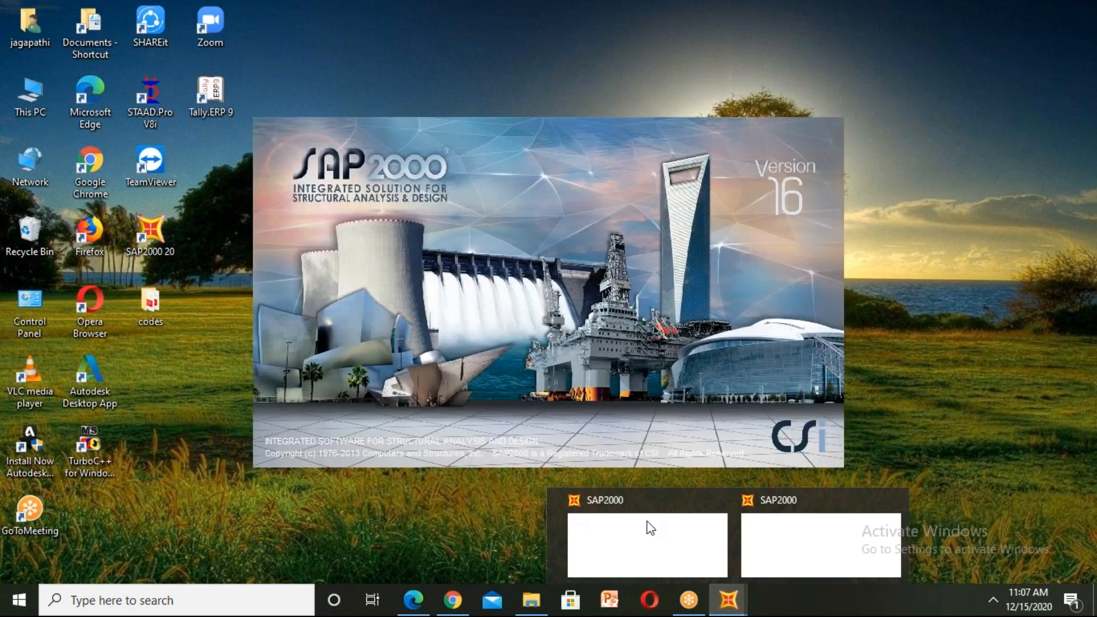
pyautogui.click(717, 503)
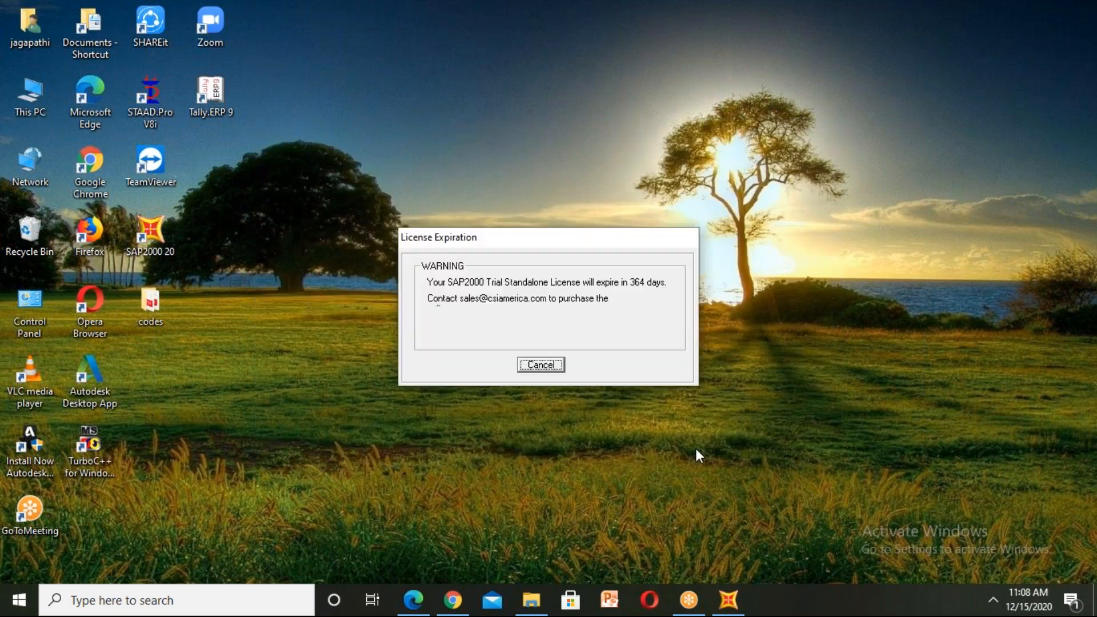
# - Dismiss the license expiration notice, bring up the SAP2000 window and maximize it
pyautogui.click(541, 366)
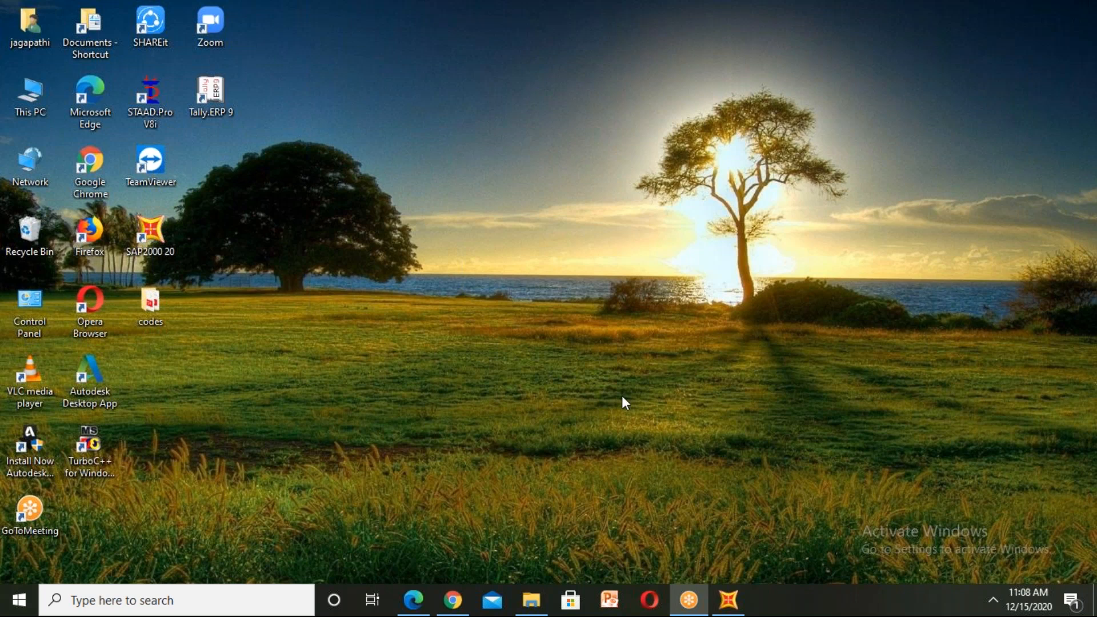
pyautogui.moveTo(729, 586)
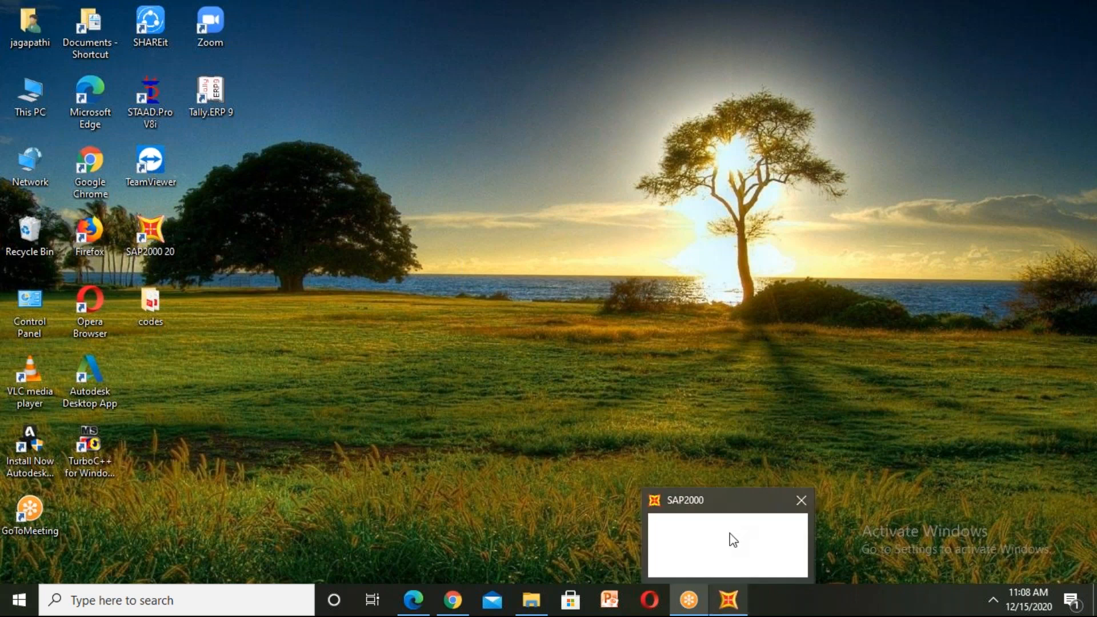
pyautogui.click(733, 604)
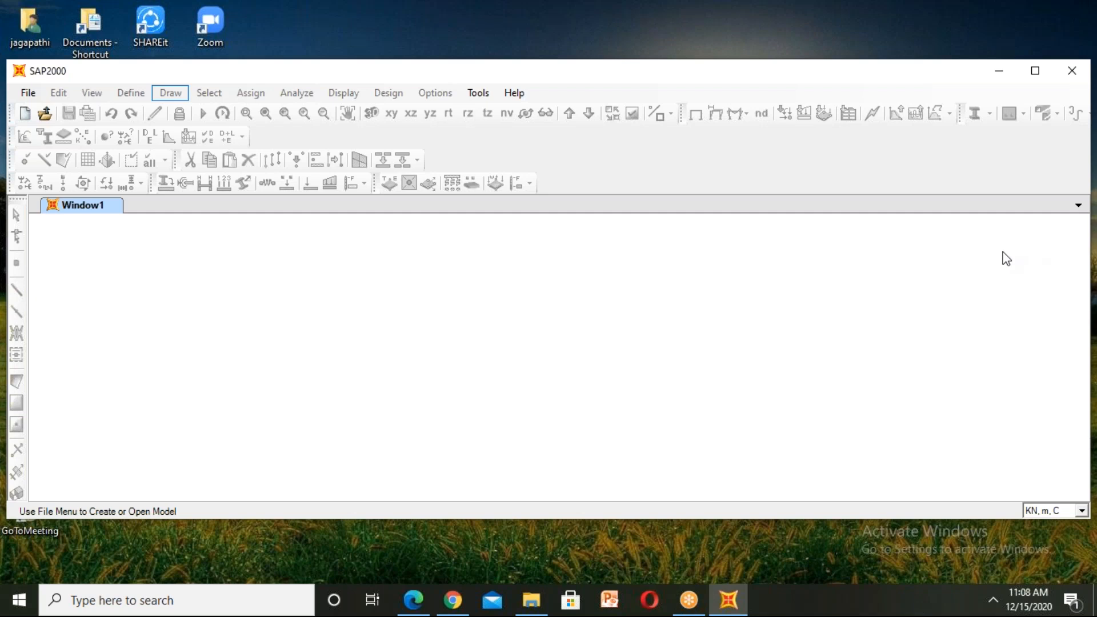
pyautogui.click(1034, 72)
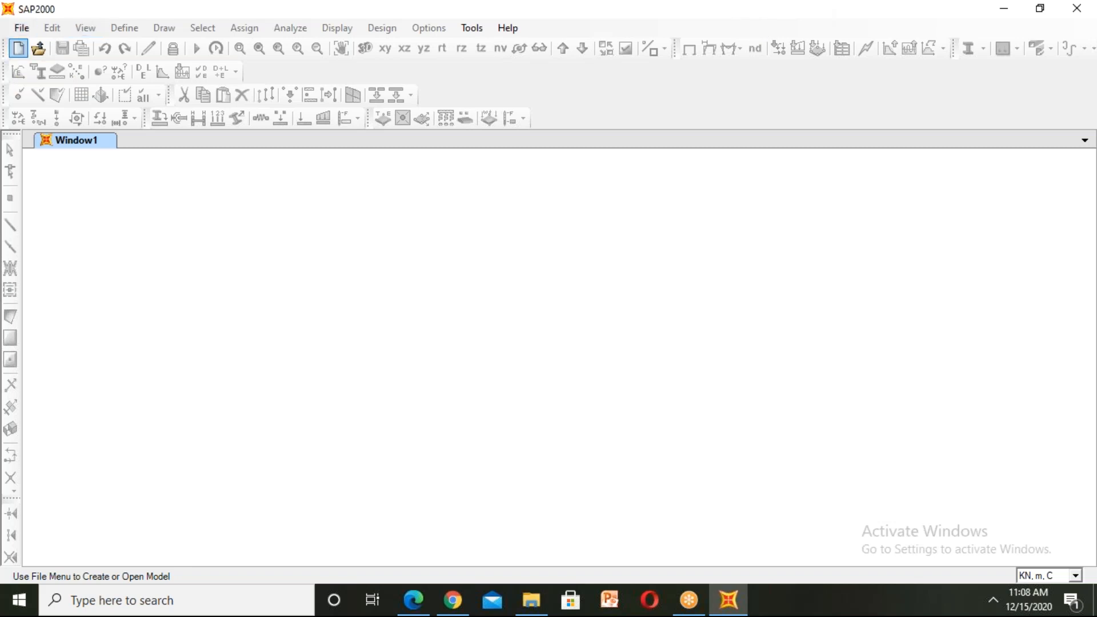
# - Start a new model with KN, m, C units from the Grid Only template
pyautogui.click(19, 51)
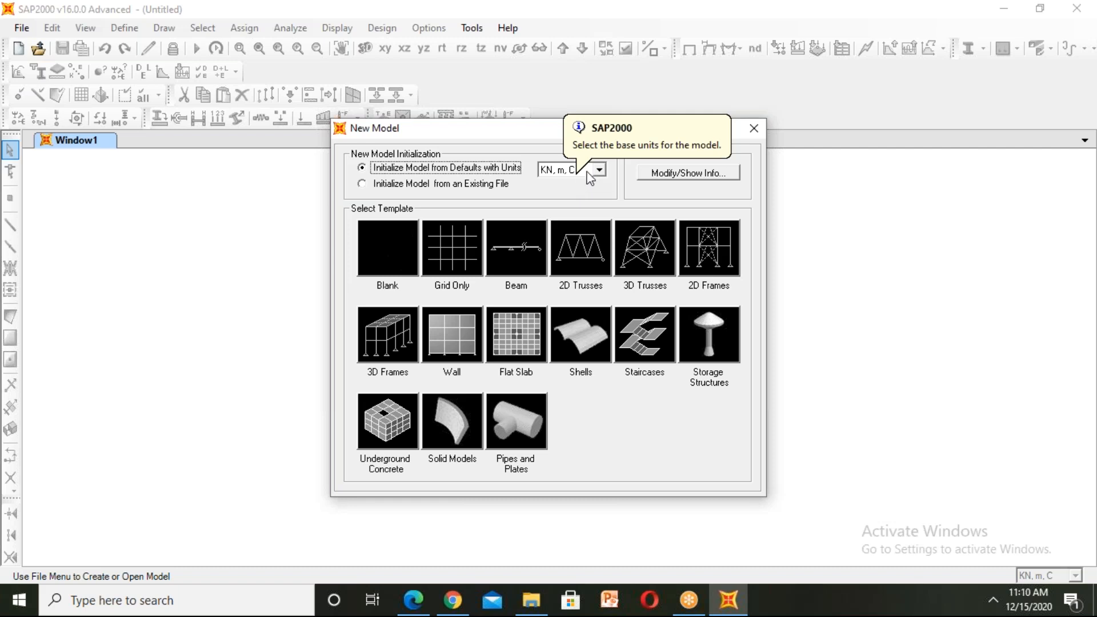
pyautogui.click(598, 171)
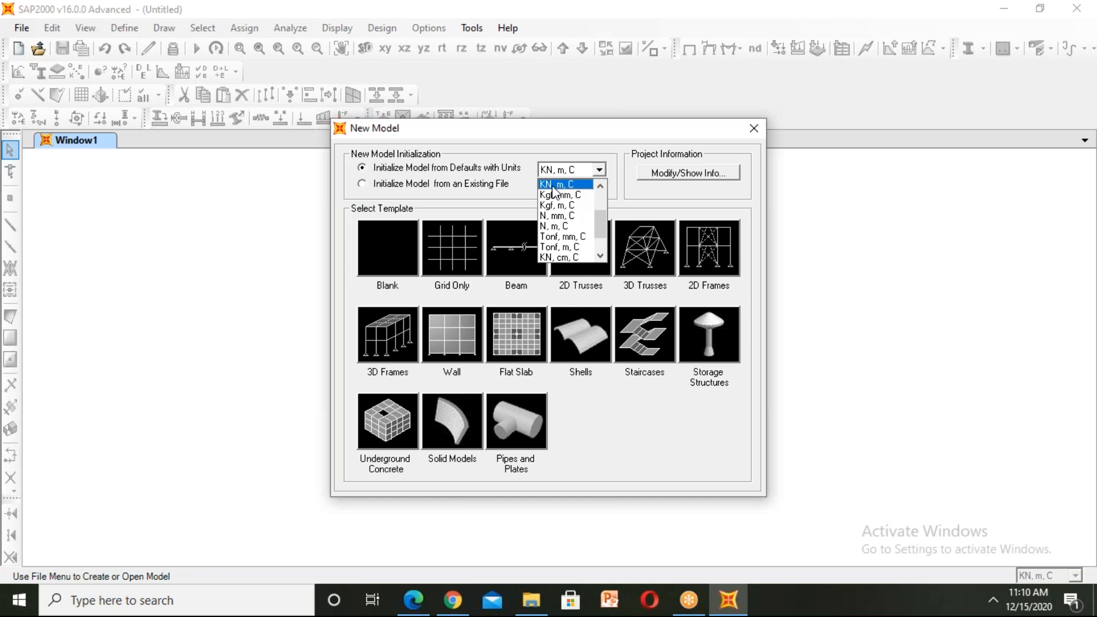
pyautogui.click(551, 186)
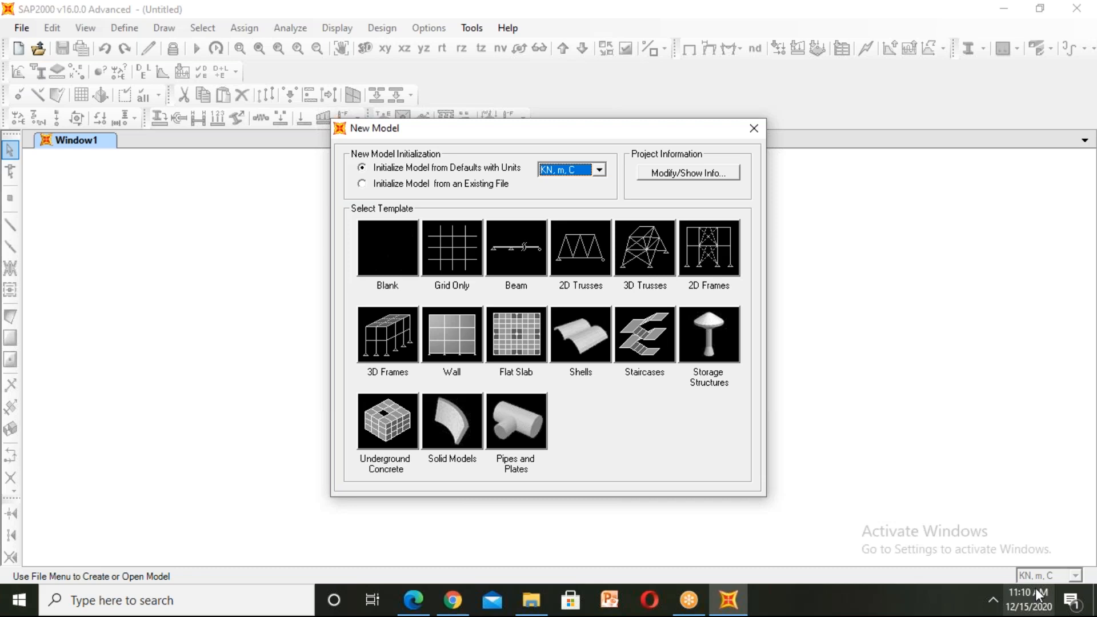
pyautogui.moveTo(1031, 589)
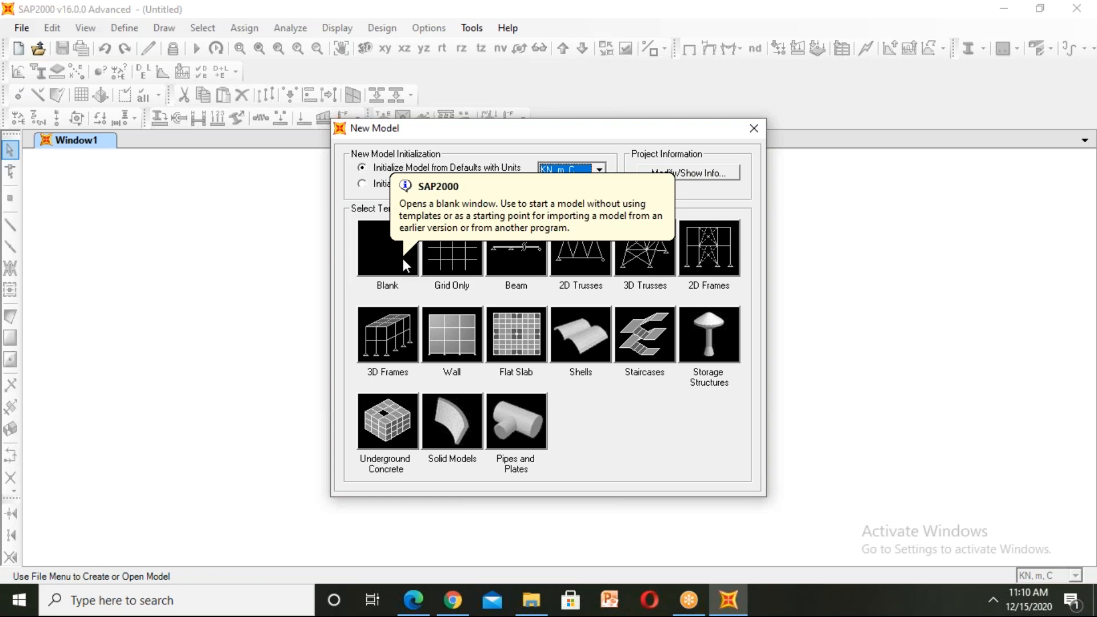
pyautogui.click(456, 255)
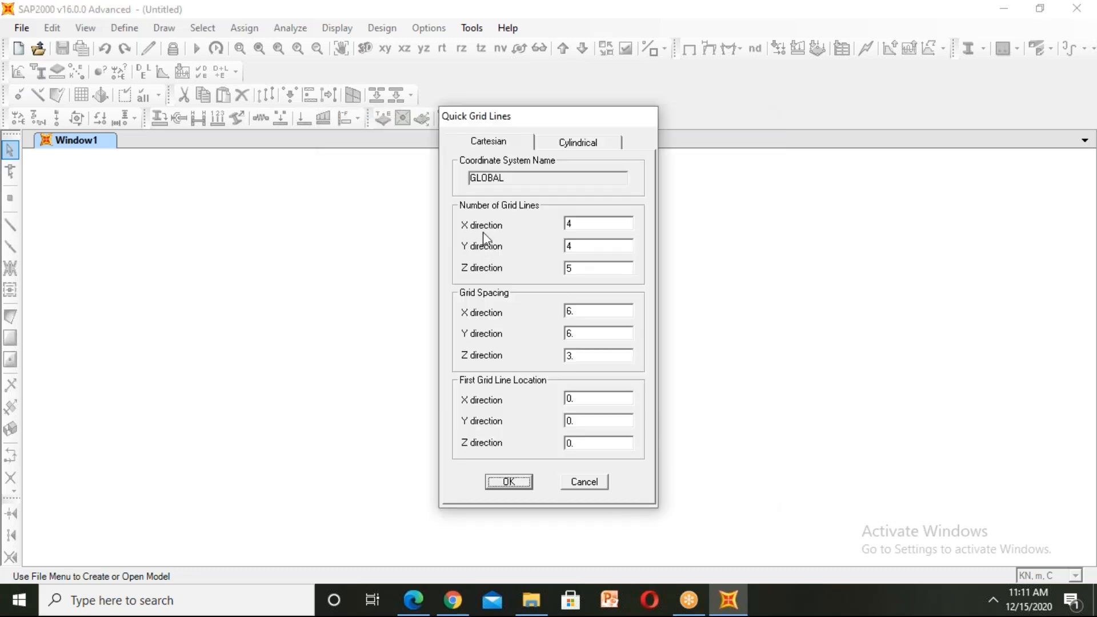
# - Set the number of Cartesian grid lines to 3 in each of the X, Y and Z directions
pyautogui.moveTo(510, 228)
pyautogui.moveTo(584, 226)
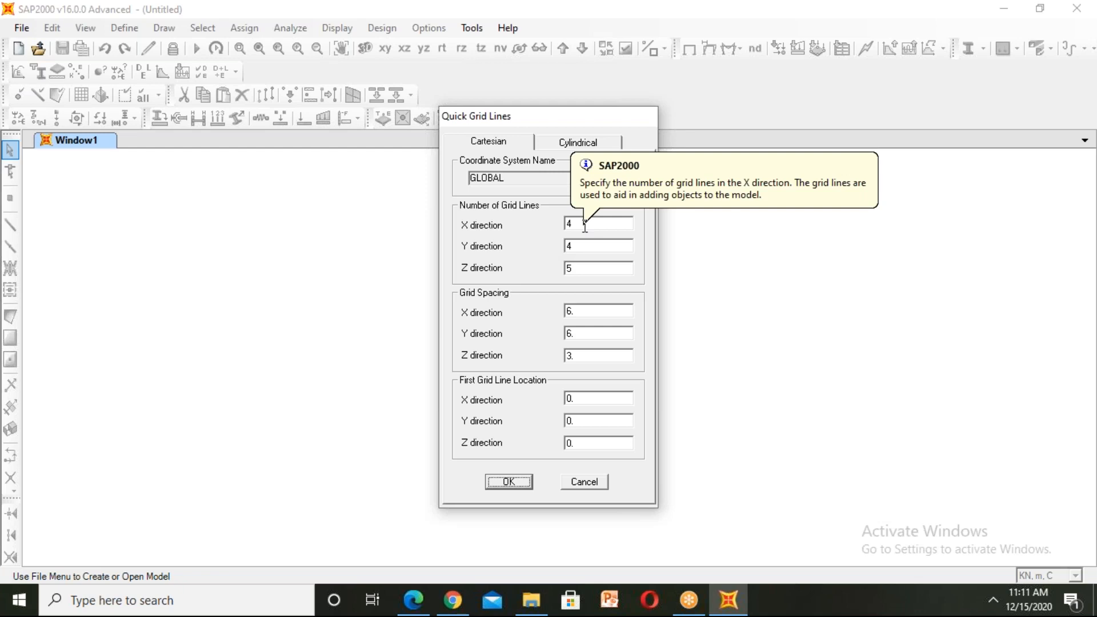
pyautogui.doubleClick(584, 226)
pyautogui.press('BackSpace')
pyautogui.write('3')
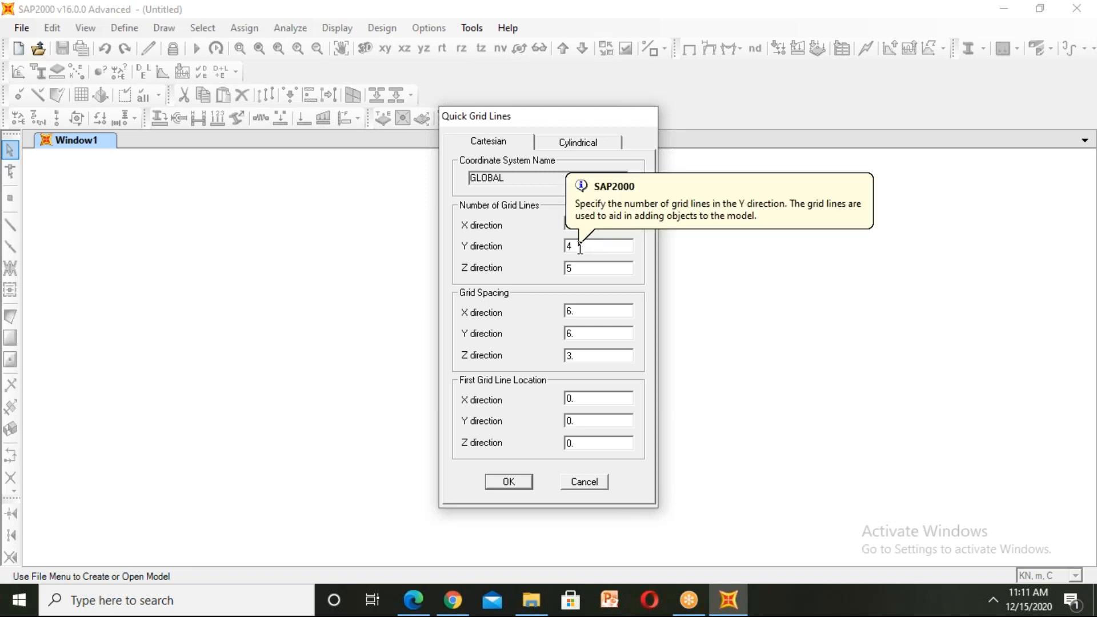
pyautogui.doubleClick(599, 249)
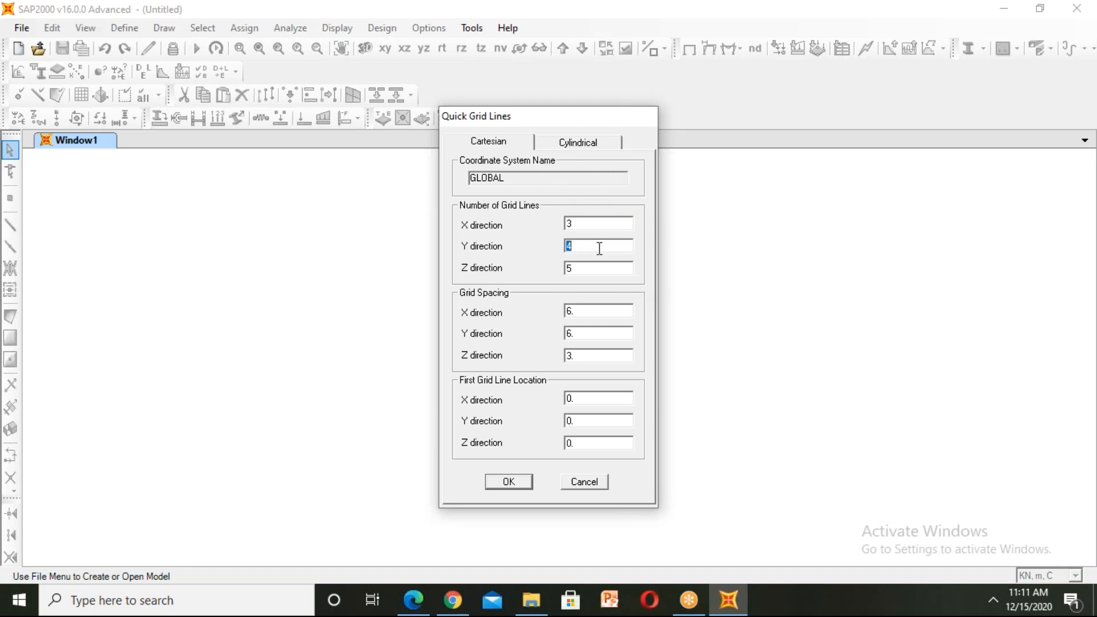
pyautogui.press('BackSpace')
pyautogui.write('3')
pyautogui.doubleClick(585, 265)
pyautogui.press('BackSpace')
pyautogui.write('3')
# - Set the grid spacing to 4 m in X and 3 m in Y, and create the grid
pyautogui.doubleClick(577, 312)
pyautogui.press('BackSpace')
pyautogui.write('4')
pyautogui.doubleClick(574, 333)
pyautogui.press('BackSpace')
pyautogui.write('3')
pyautogui.click(572, 354)
pyautogui.click(509, 482)
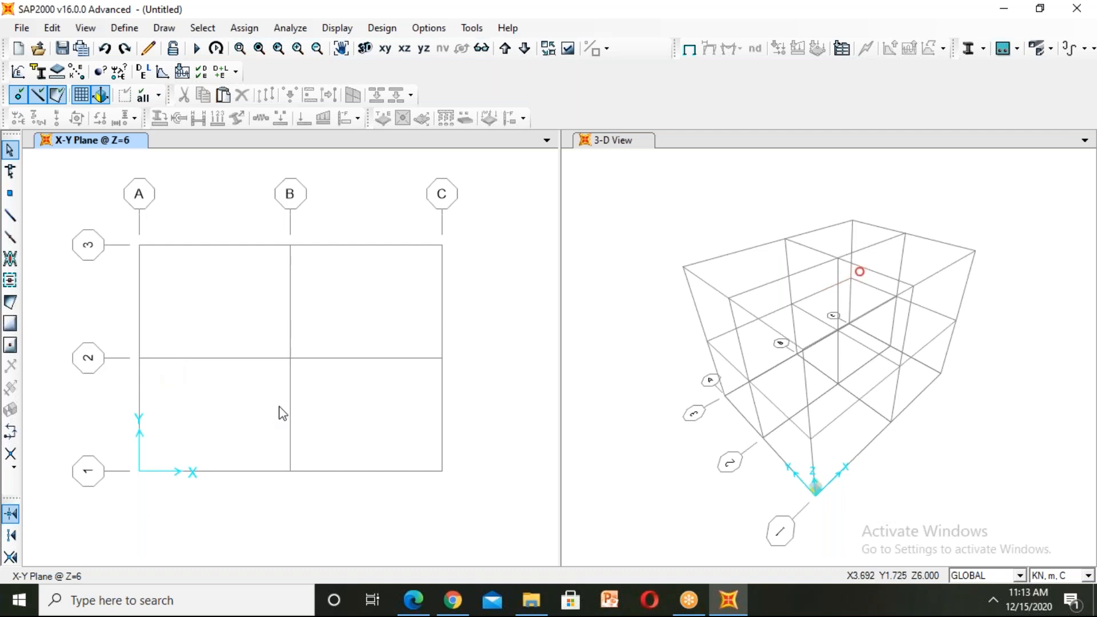
# - View the grid in the X-Z plane and return to the X-Y plane
pyautogui.click(407, 50)
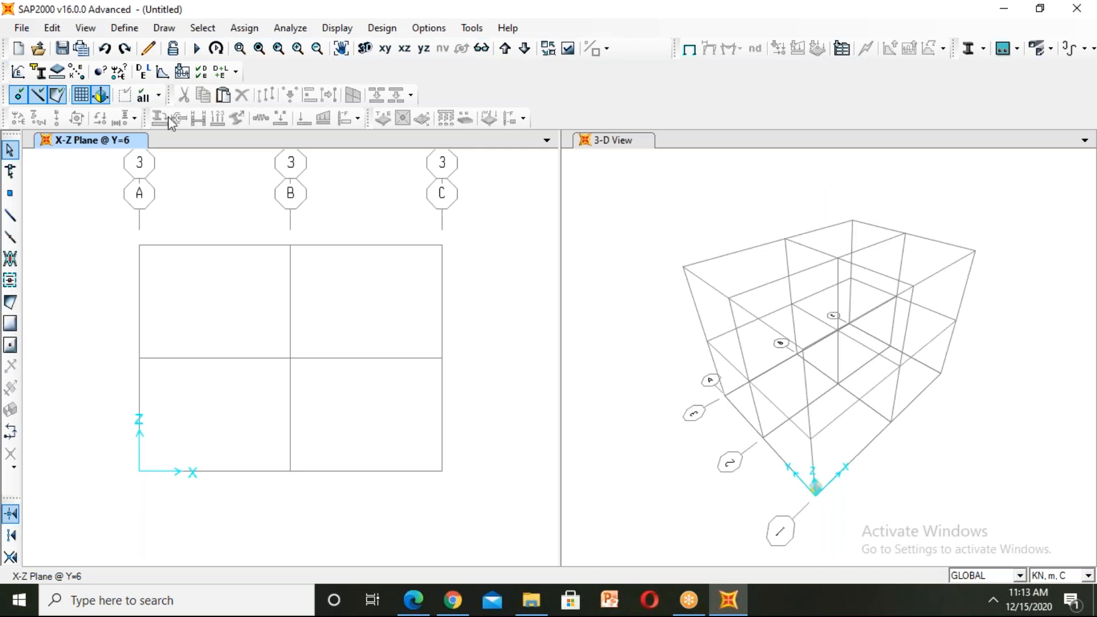
pyautogui.click(385, 49)
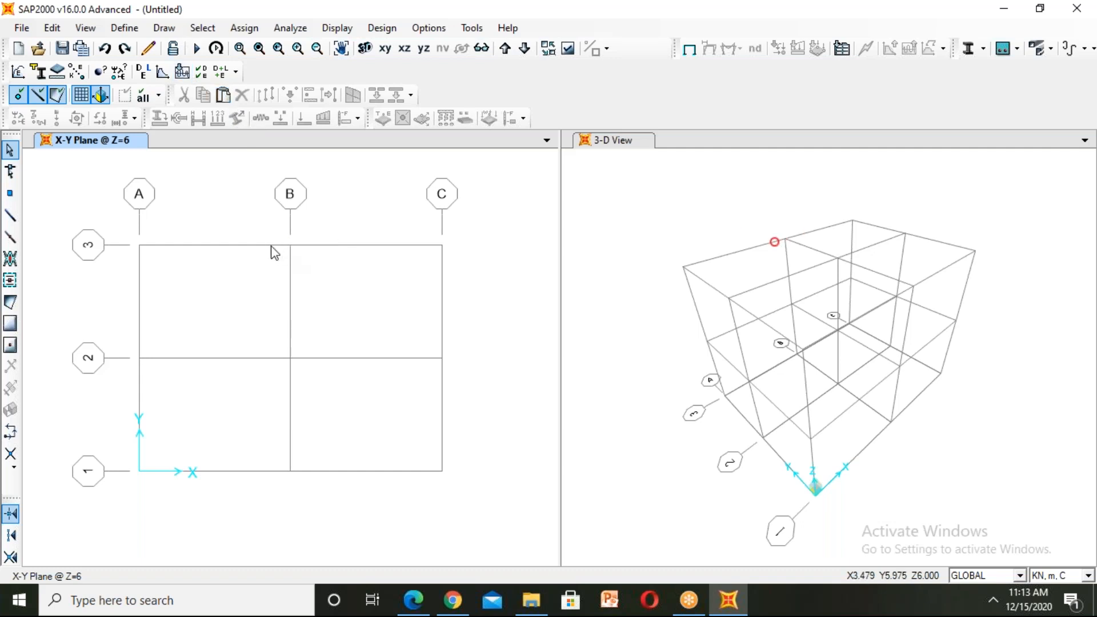
# - Begin adding a new material in the material definitions, with India as its region
pyautogui.click(138, 29)
pyautogui.click(138, 29)
pyautogui.click(139, 29)
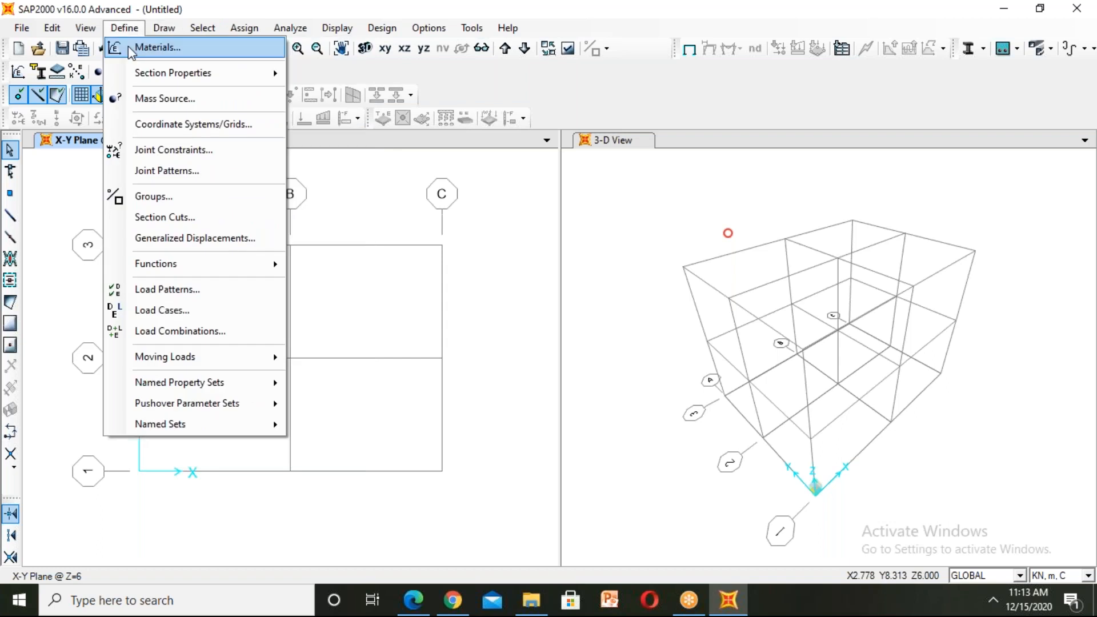
pyautogui.click(128, 46)
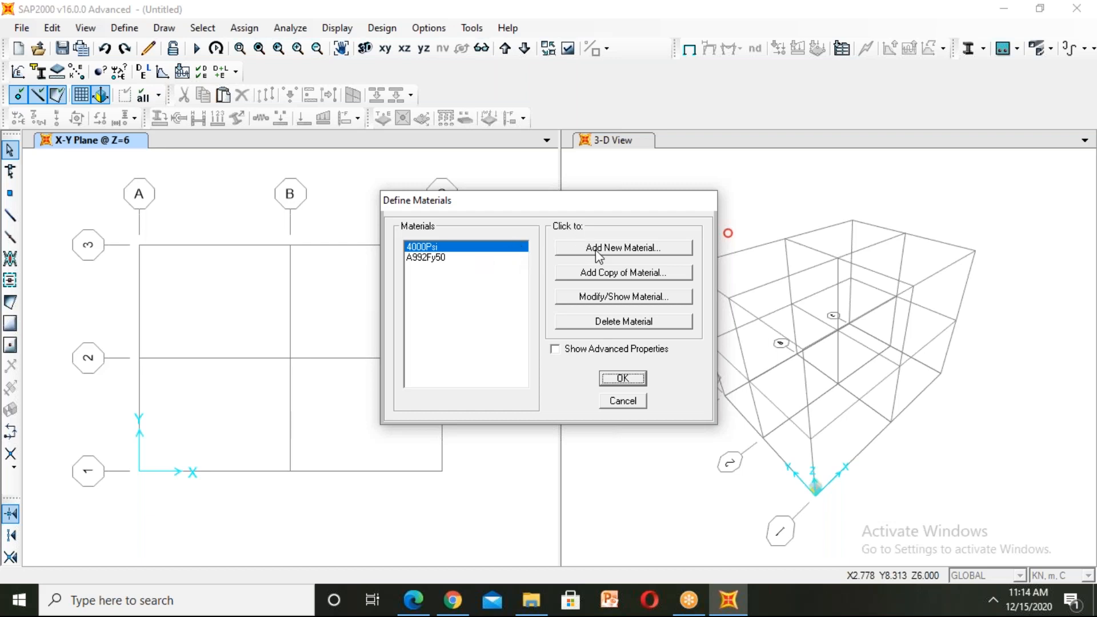
pyautogui.click(654, 249)
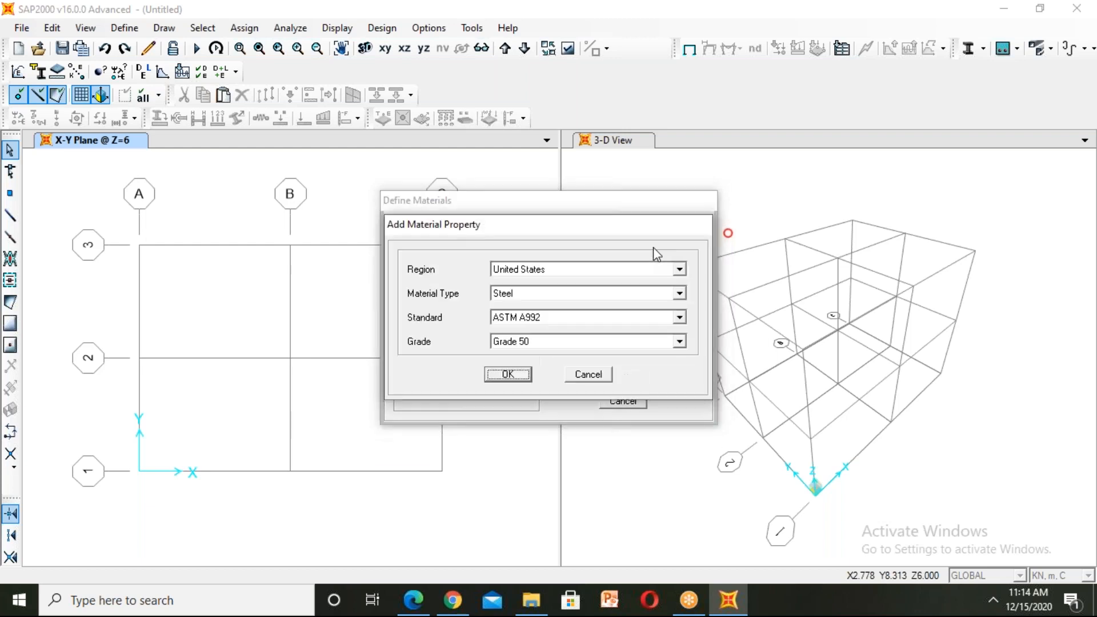
pyautogui.click(573, 263)
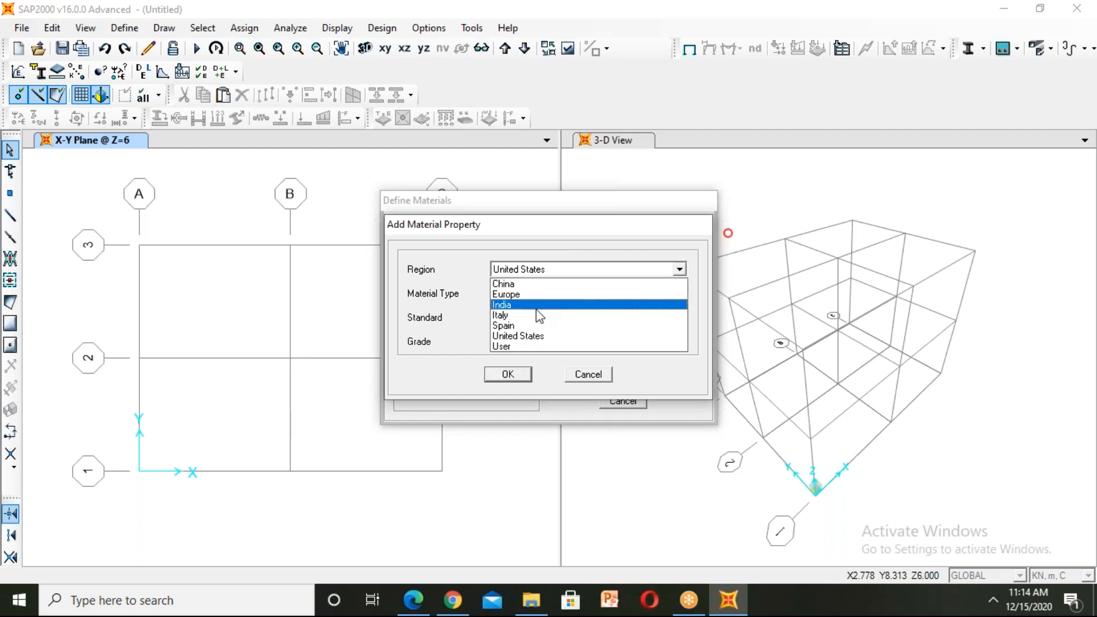
pyautogui.click(537, 305)
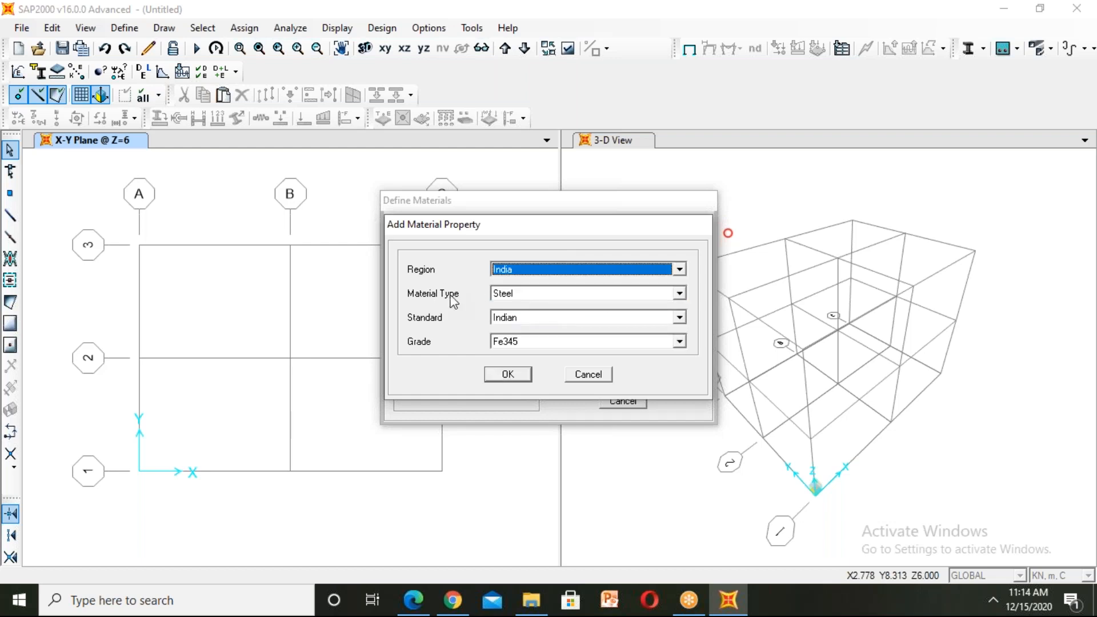
# - Set the new material's type to Concrete and its grade to M15
pyautogui.click(510, 290)
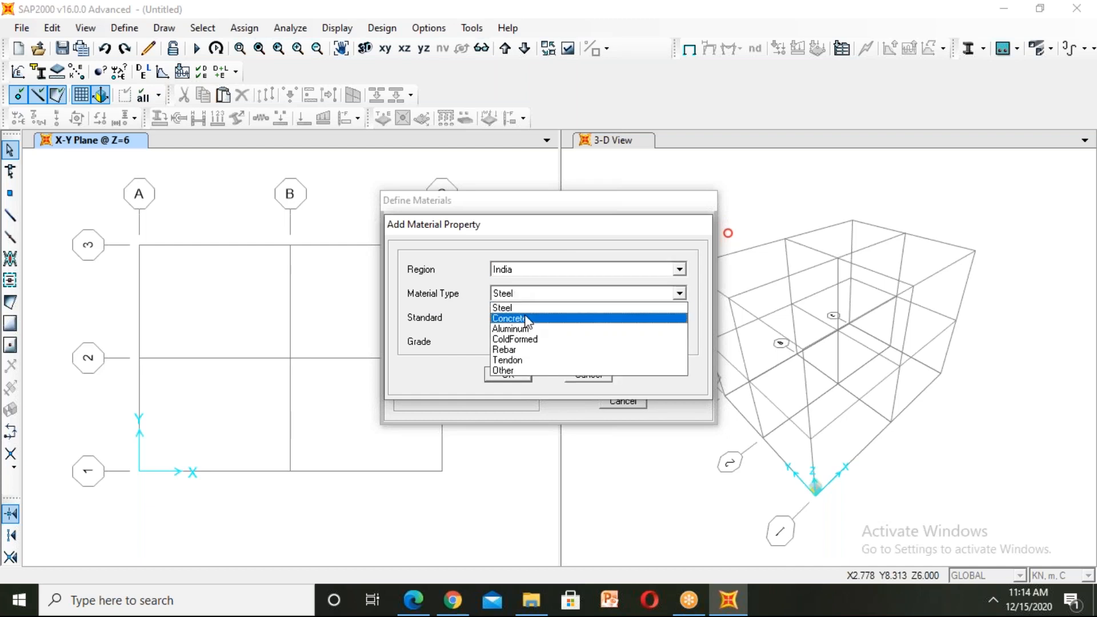
pyautogui.click(525, 319)
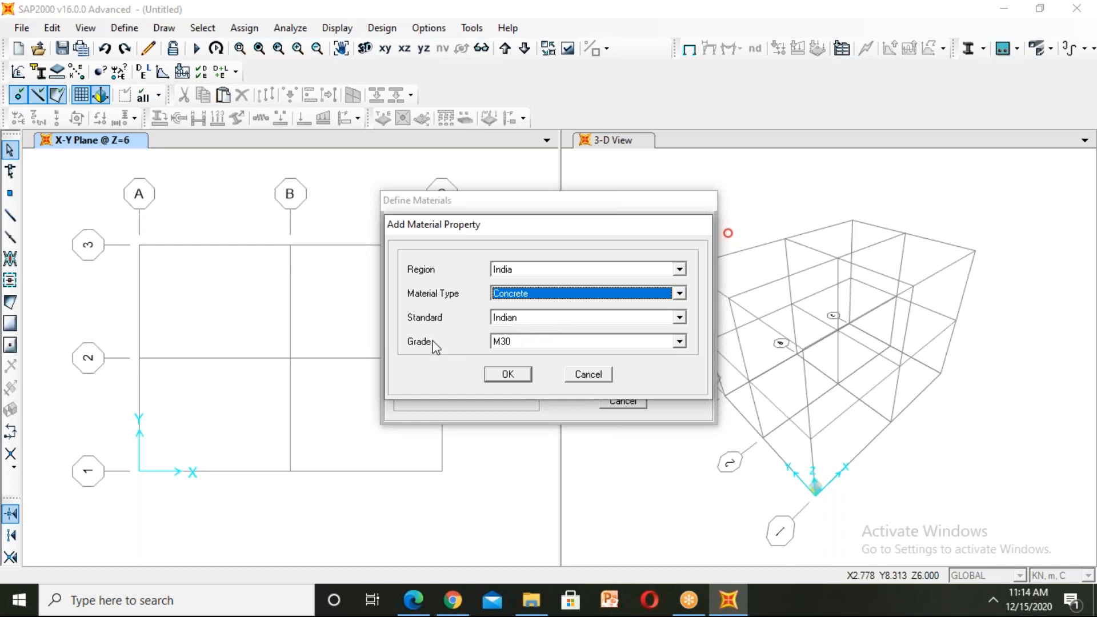
pyautogui.click(510, 342)
pyautogui.scroll(1, 521, 366)
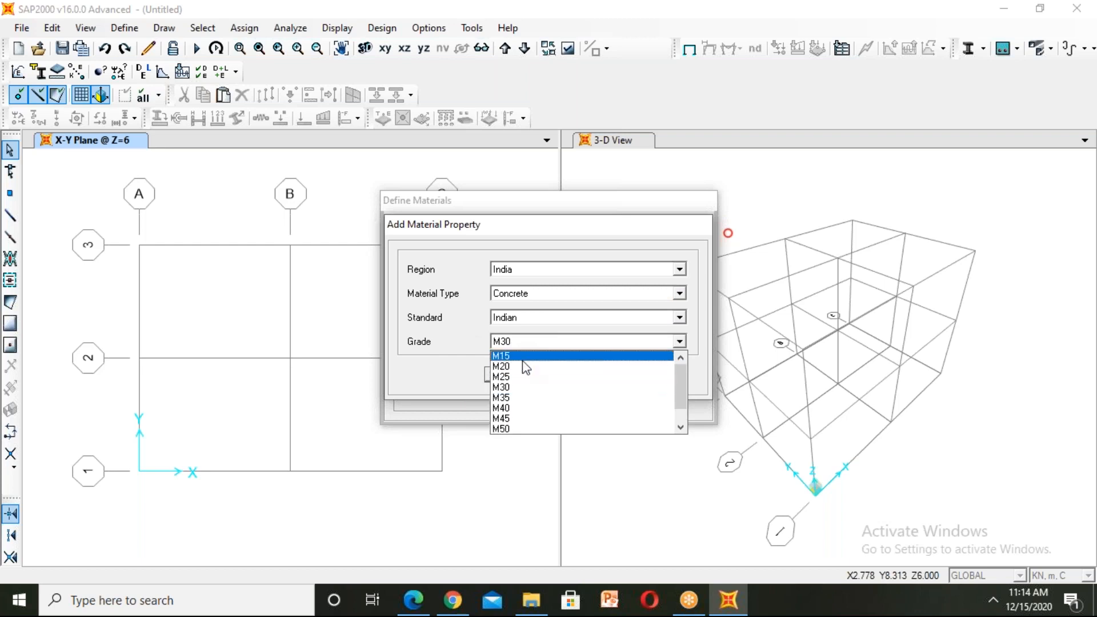
pyautogui.click(521, 356)
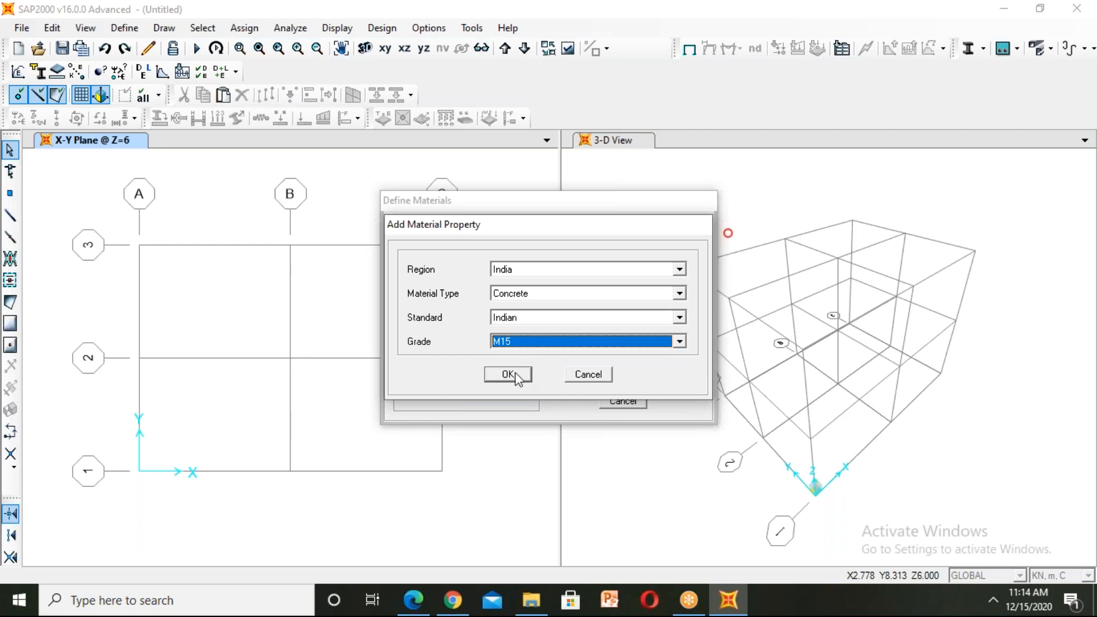
# - Confirm the M15 concrete material and begin another new material for India with the Rebar type
pyautogui.click(508, 374)
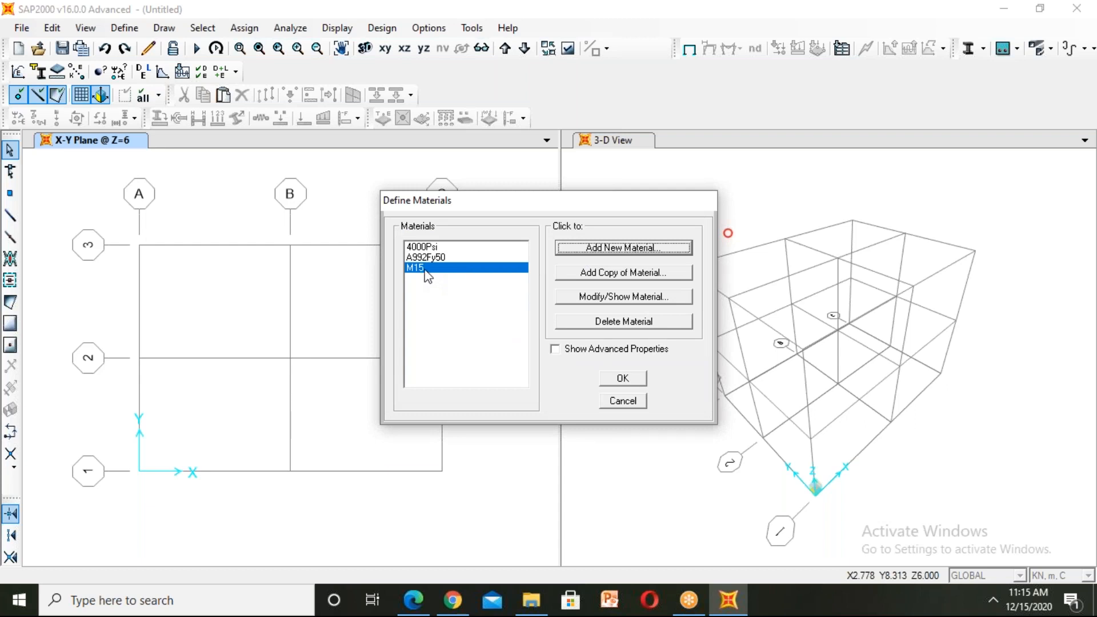
pyautogui.click(618, 251)
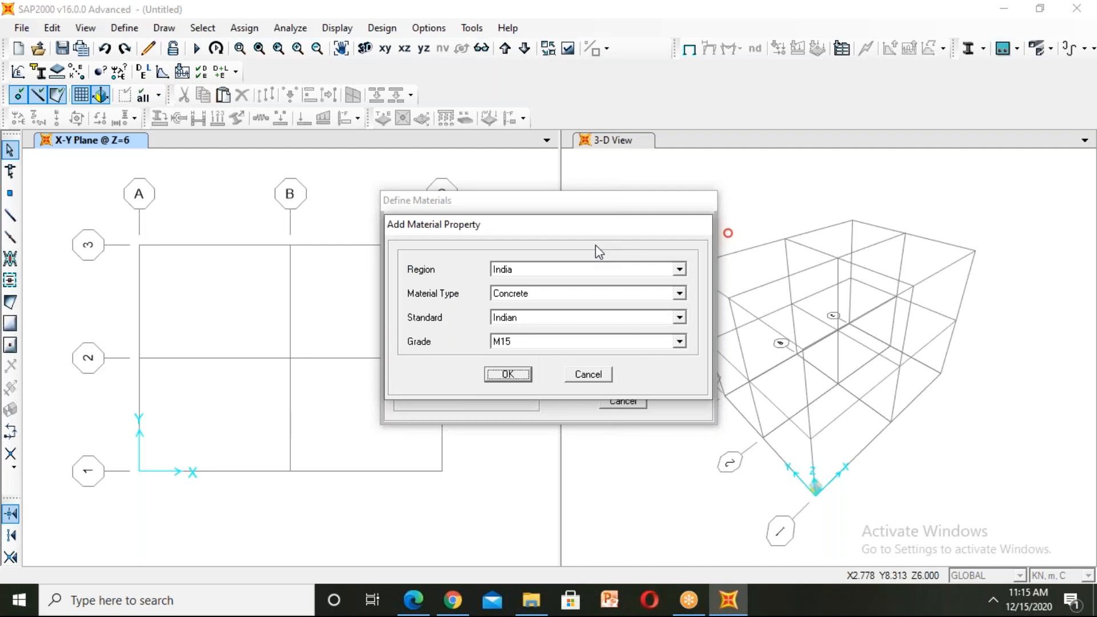
pyautogui.click(512, 293)
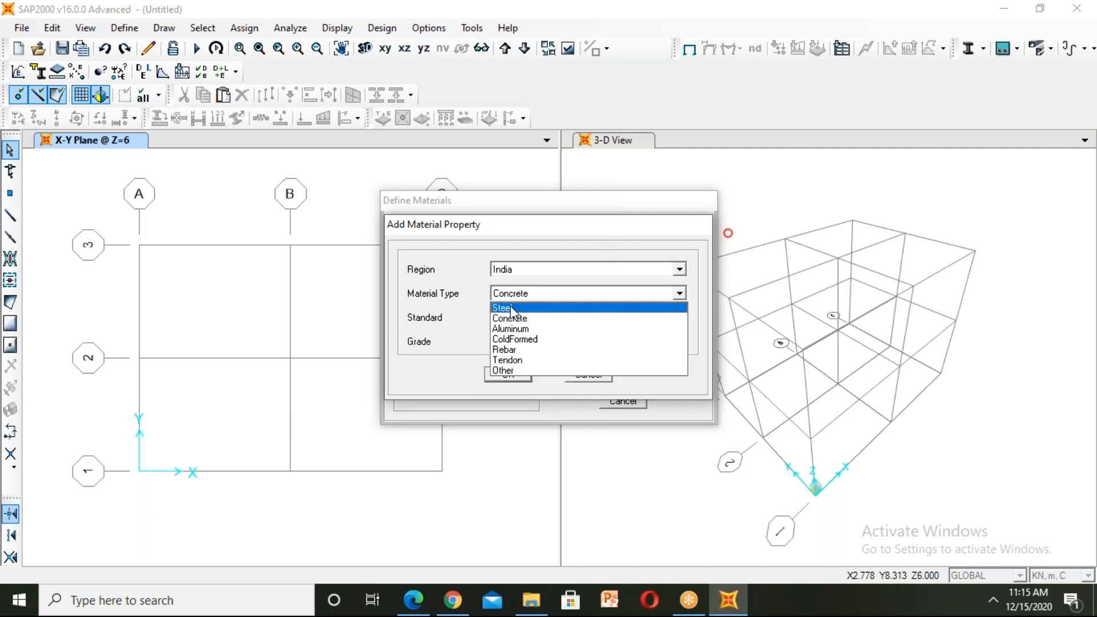
pyautogui.click(513, 351)
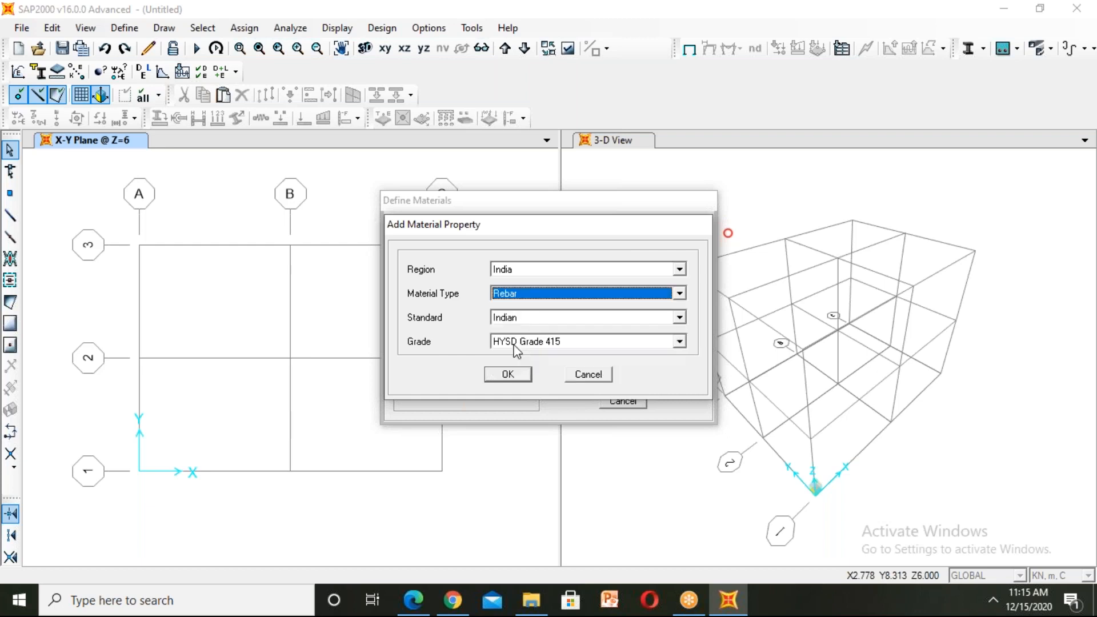
# - Add the rebar material with the Indian standard and HYSD Grade 415
pyautogui.click(522, 294)
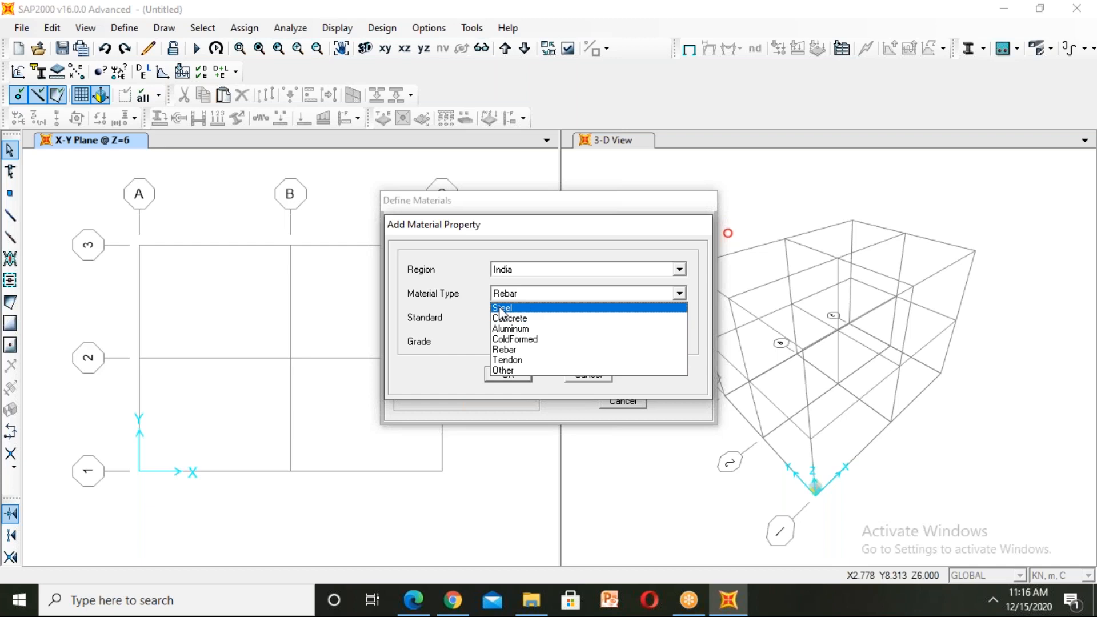
pyautogui.click(554, 349)
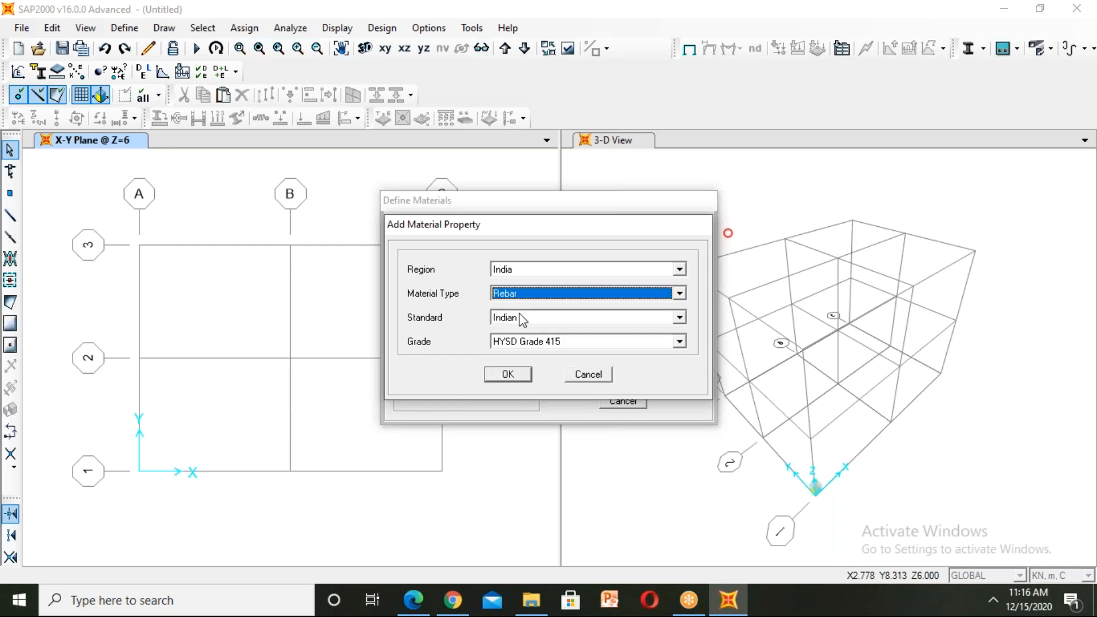
pyautogui.click(517, 318)
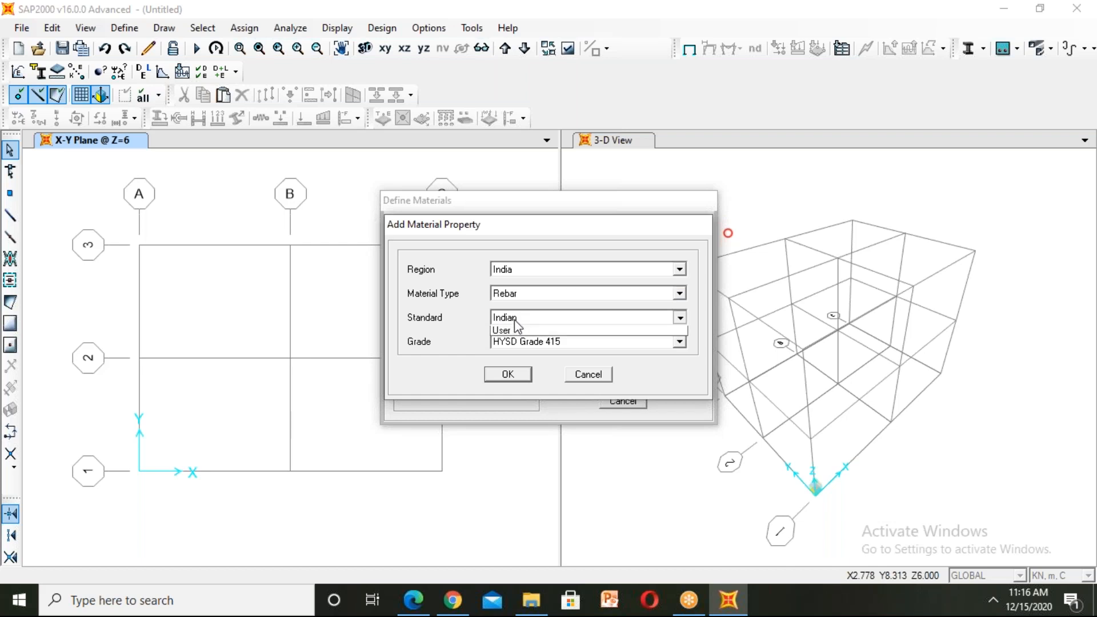
pyautogui.click(514, 329)
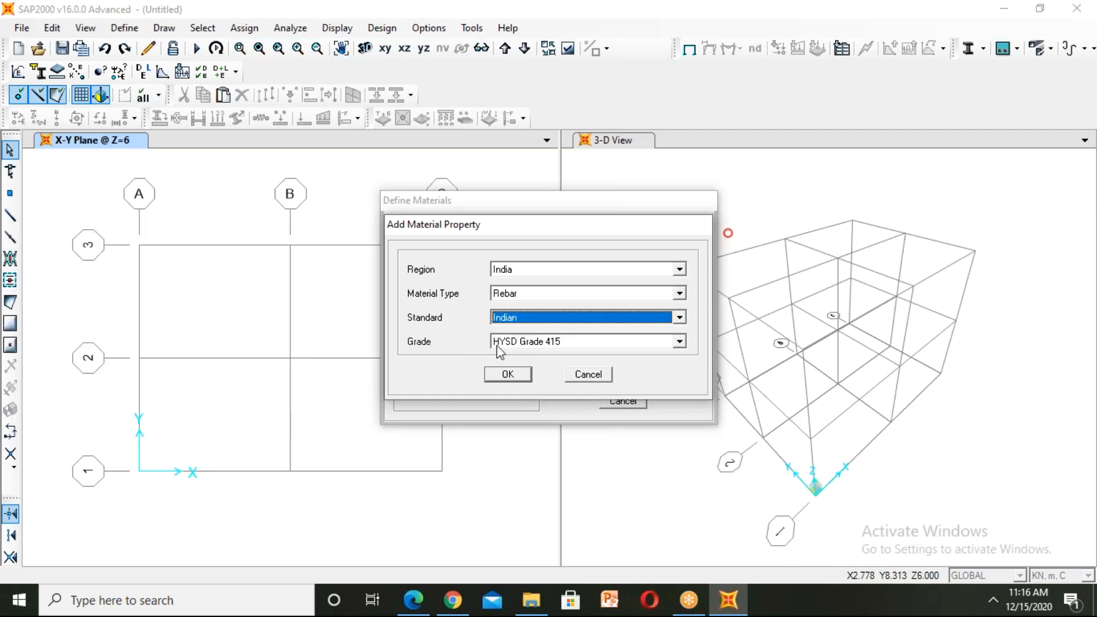
pyautogui.click(522, 343)
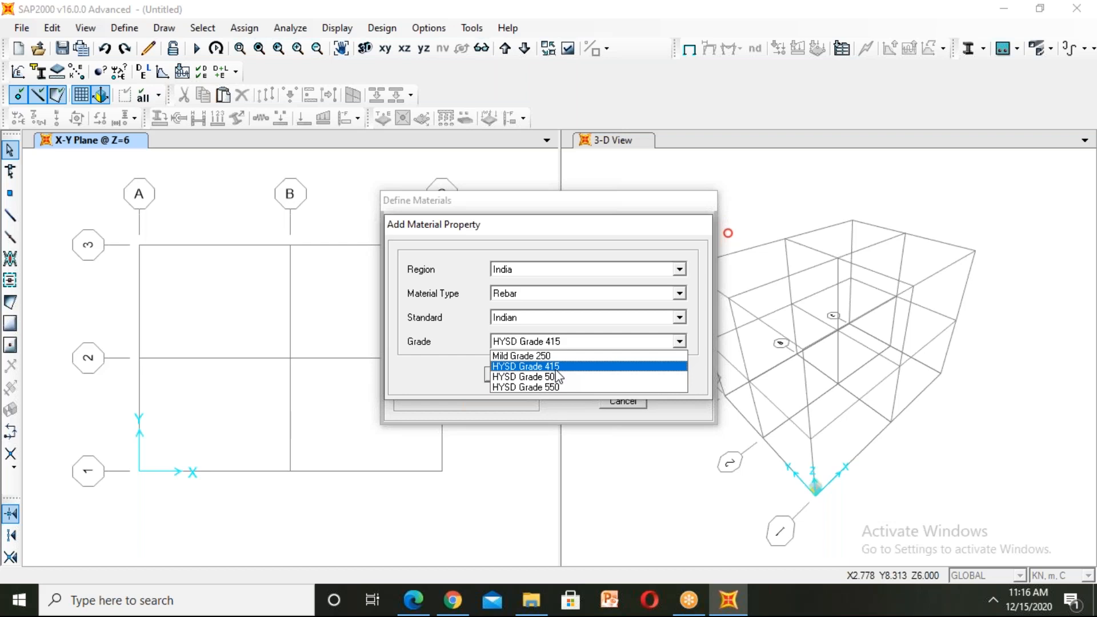
pyautogui.click(547, 366)
pyautogui.click(508, 374)
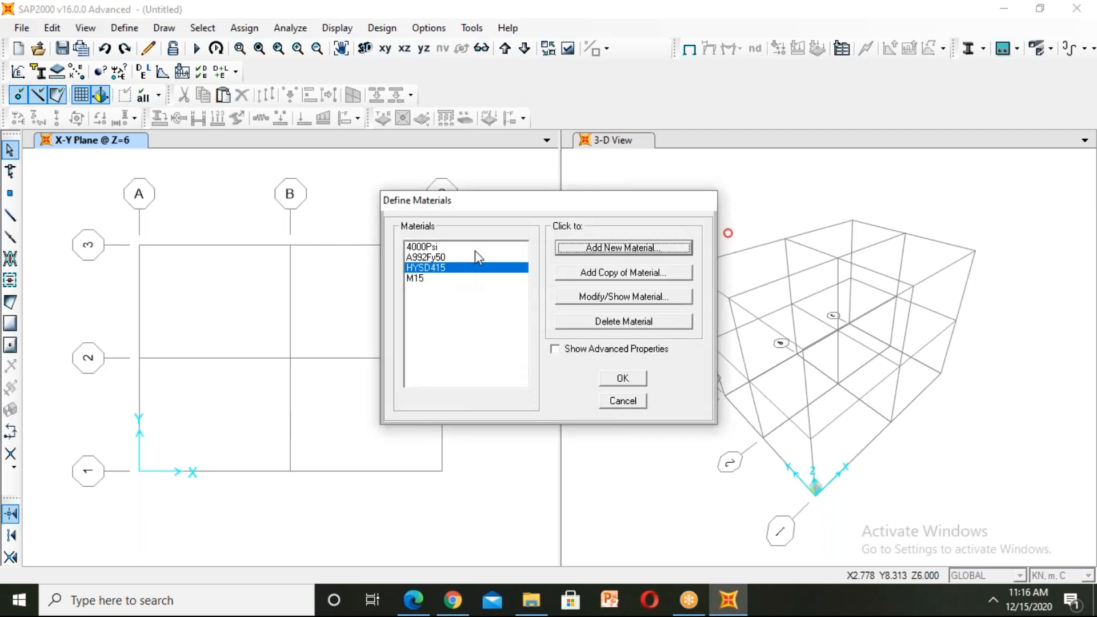
# - Add another Indian-standard Rebar material with Mild Grade 250
pyautogui.click(594, 252)
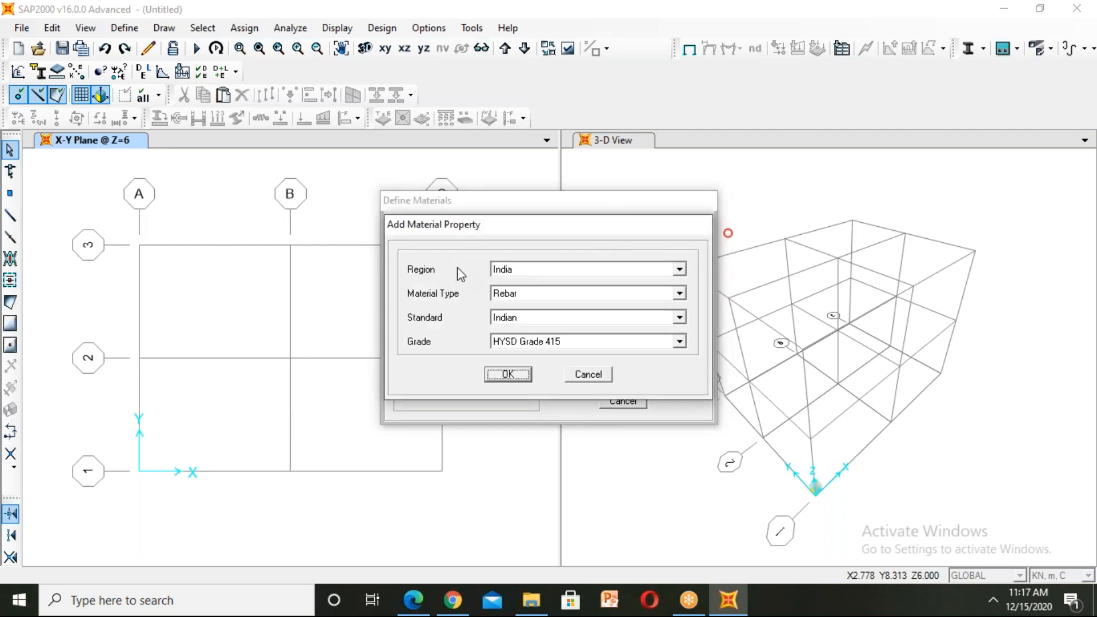
pyautogui.click(507, 303)
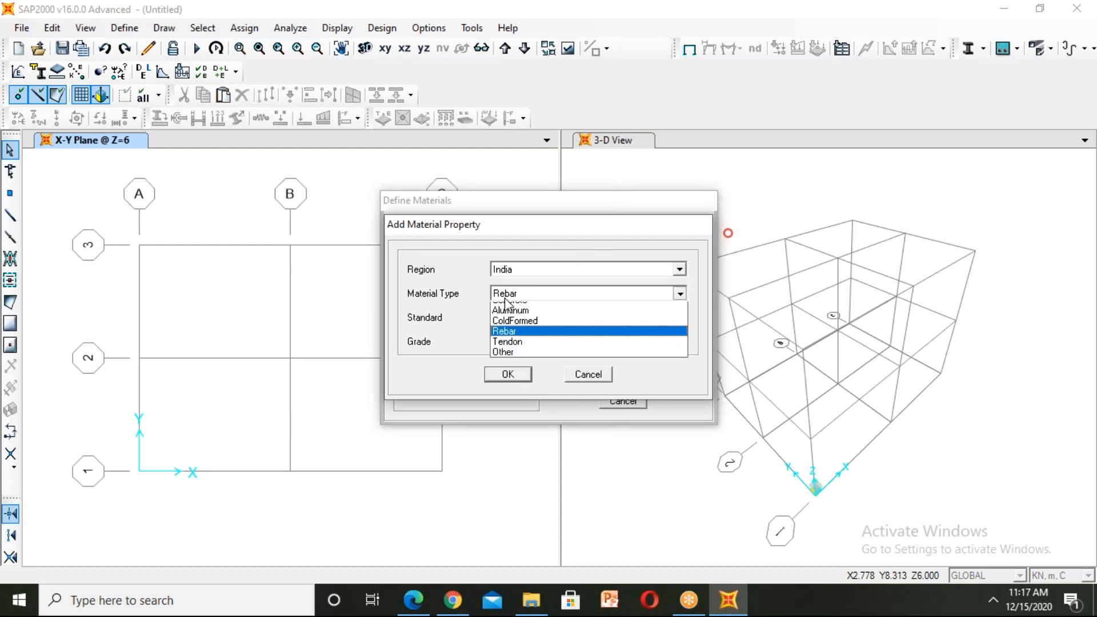
pyautogui.click(510, 350)
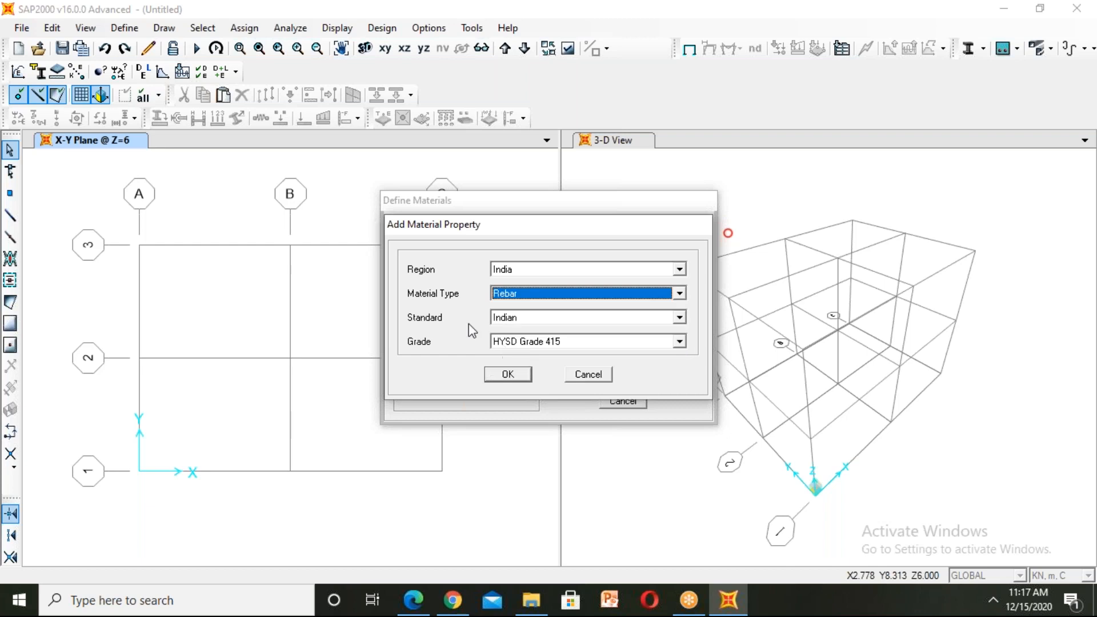
pyautogui.click(518, 343)
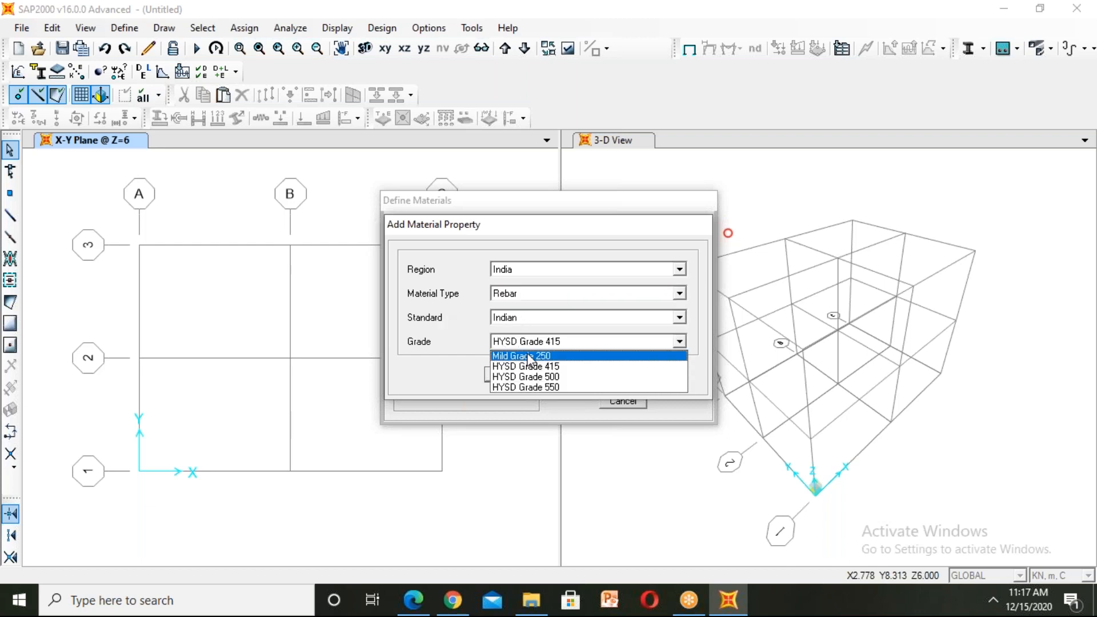
pyautogui.click(529, 356)
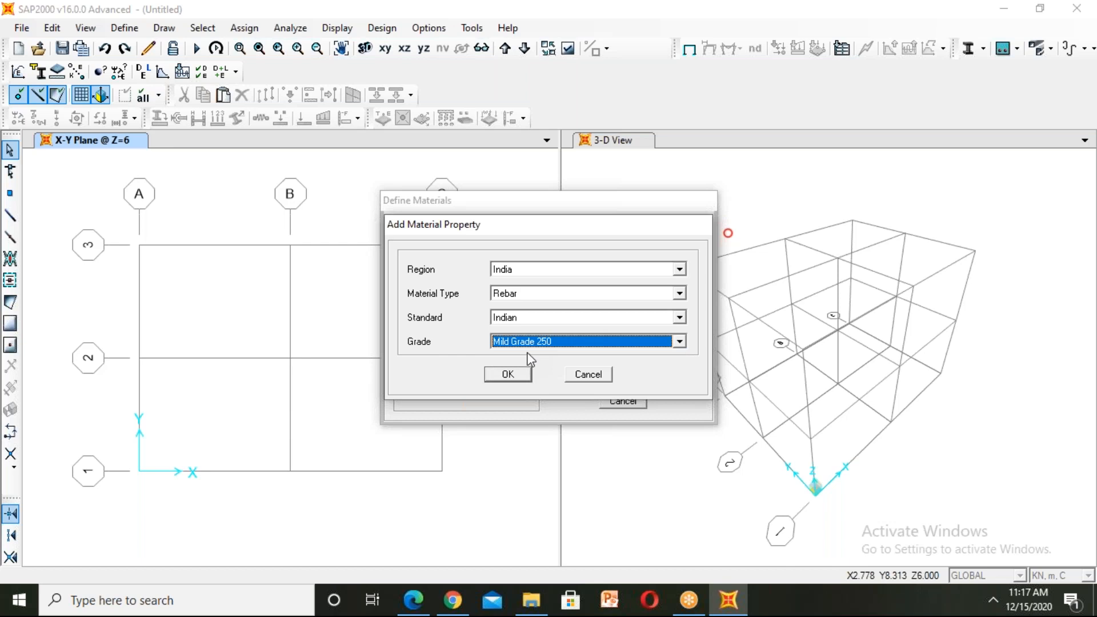
pyautogui.click(507, 374)
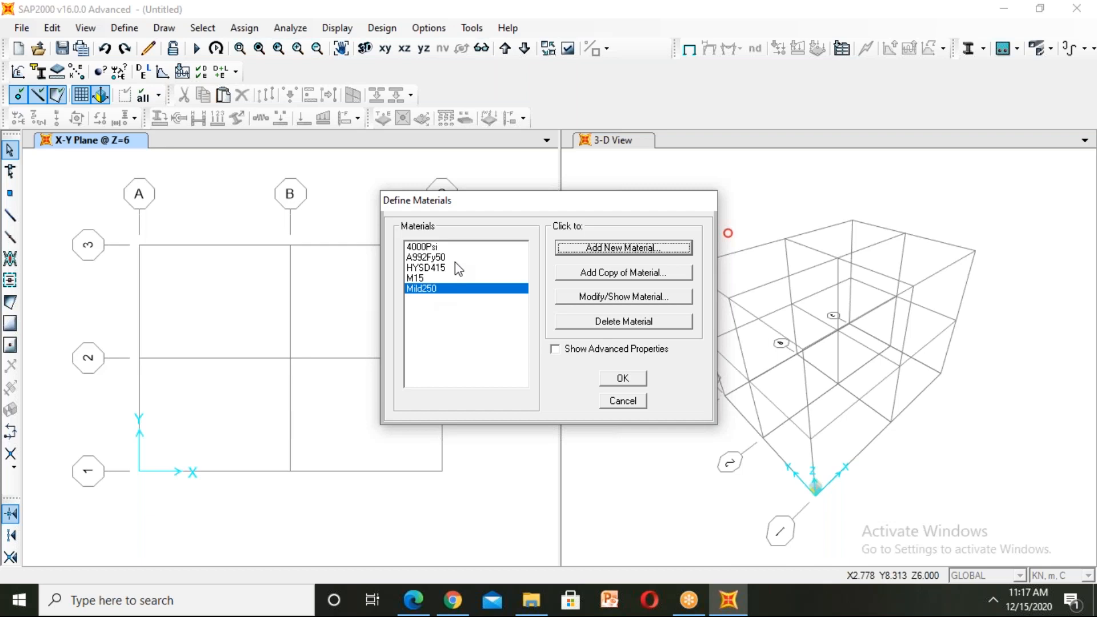
# - Begin another new material for India with the Concrete type and grade M60
pyautogui.click(602, 246)
pyautogui.click(530, 294)
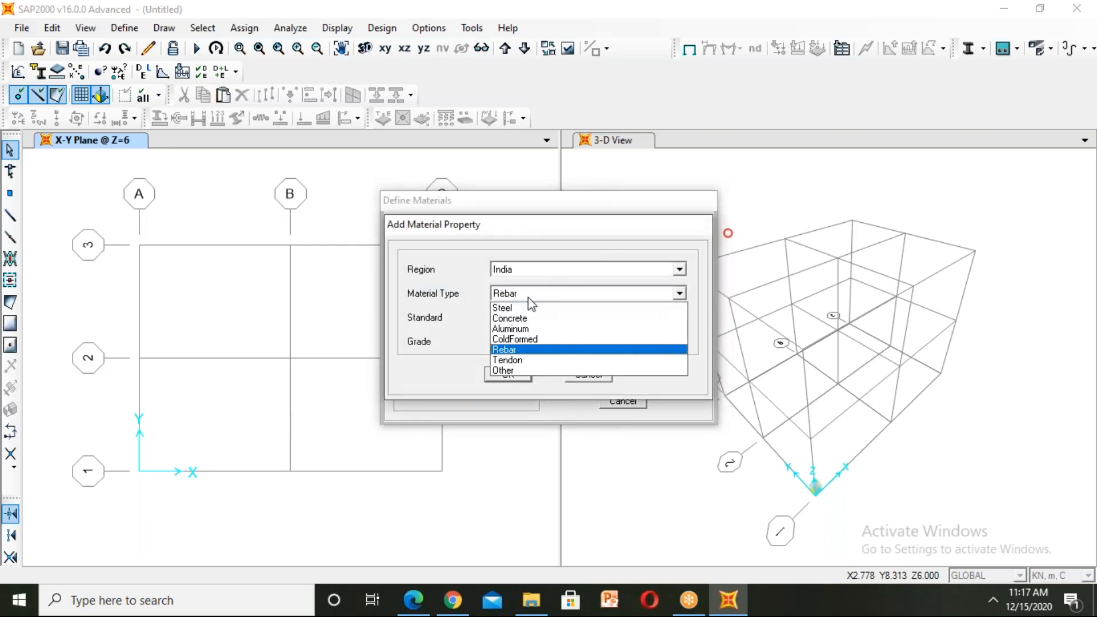
pyautogui.click(510, 318)
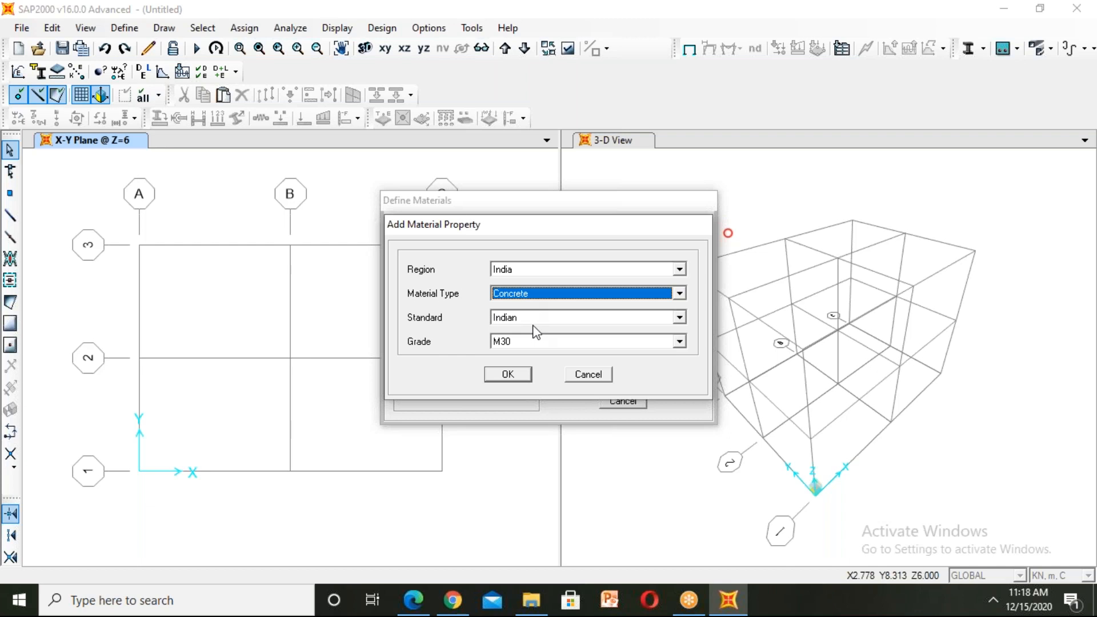
pyautogui.click(526, 341)
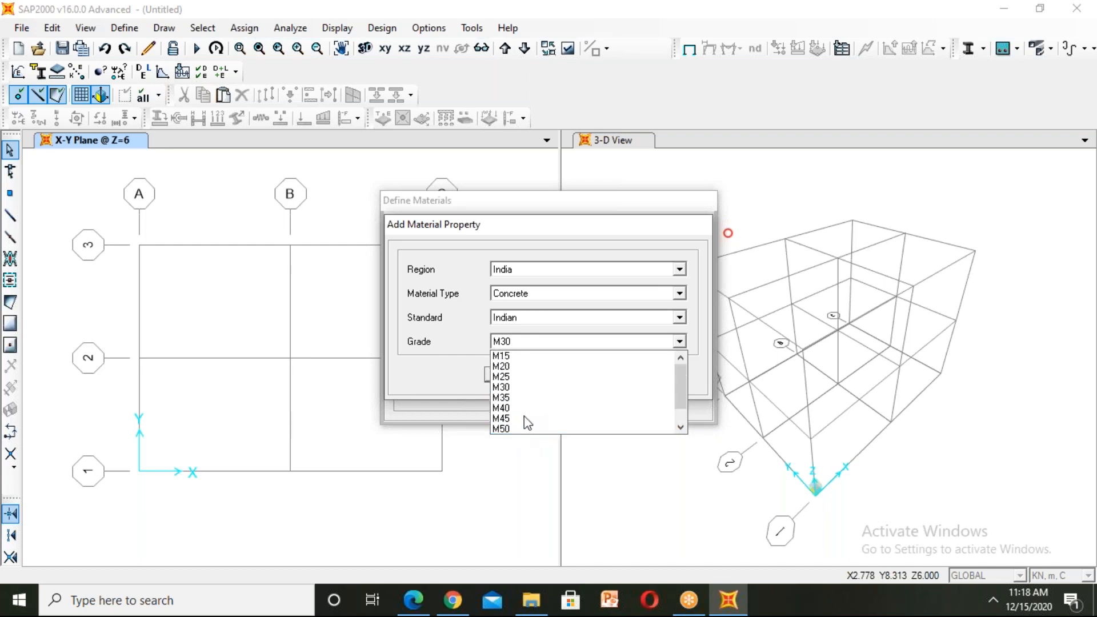
pyautogui.click(521, 430)
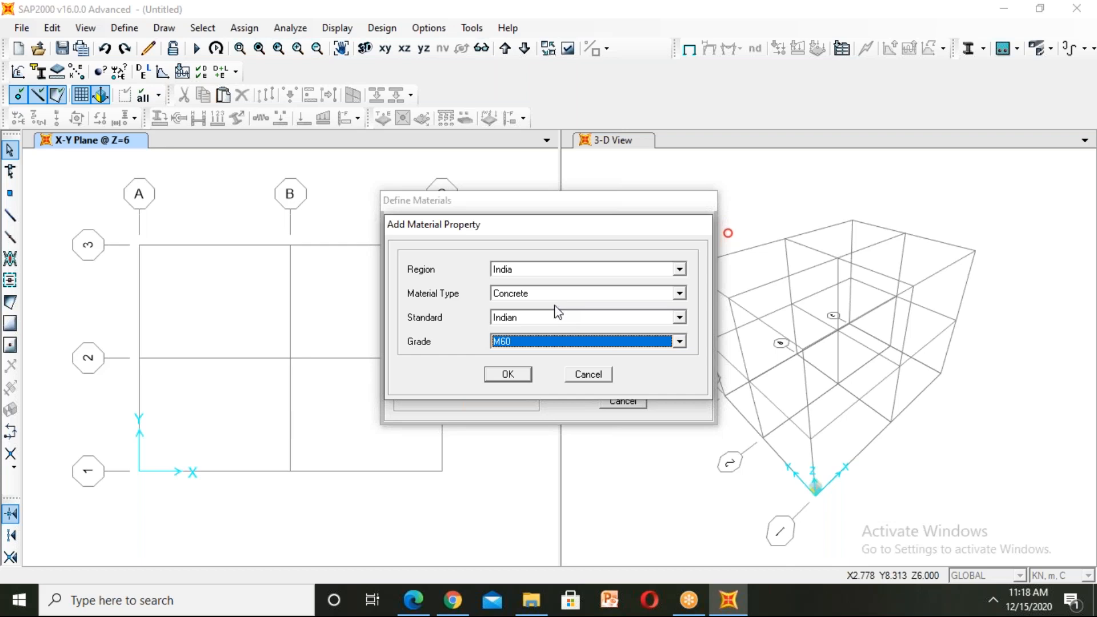
# - Switch the new concrete material's standard to User and add it to the material definitions
pyautogui.click(516, 317)
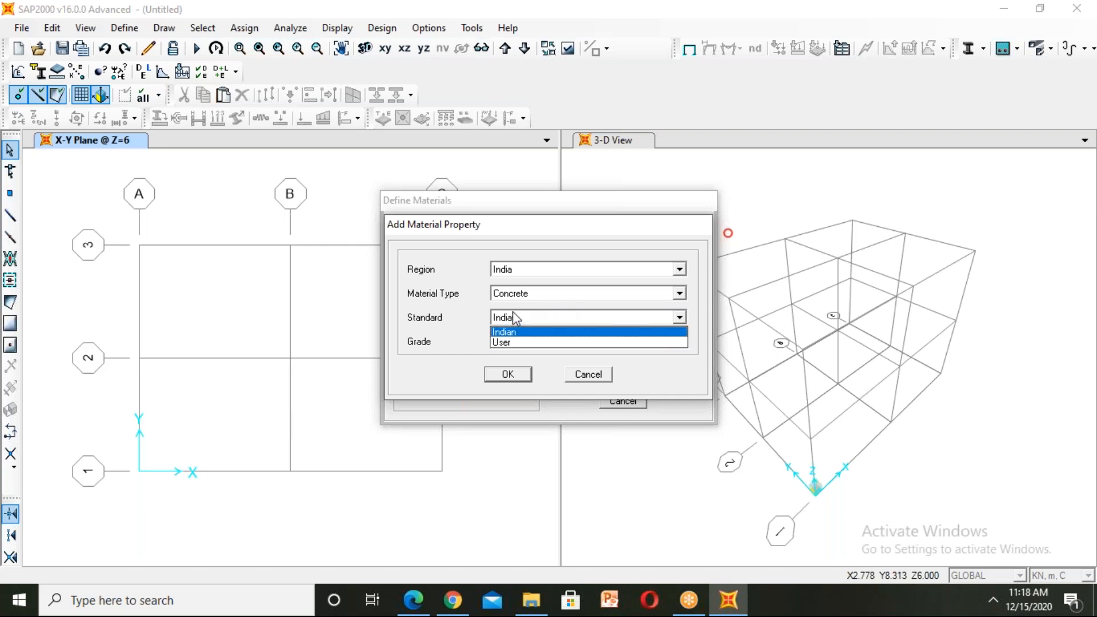
pyautogui.click(515, 313)
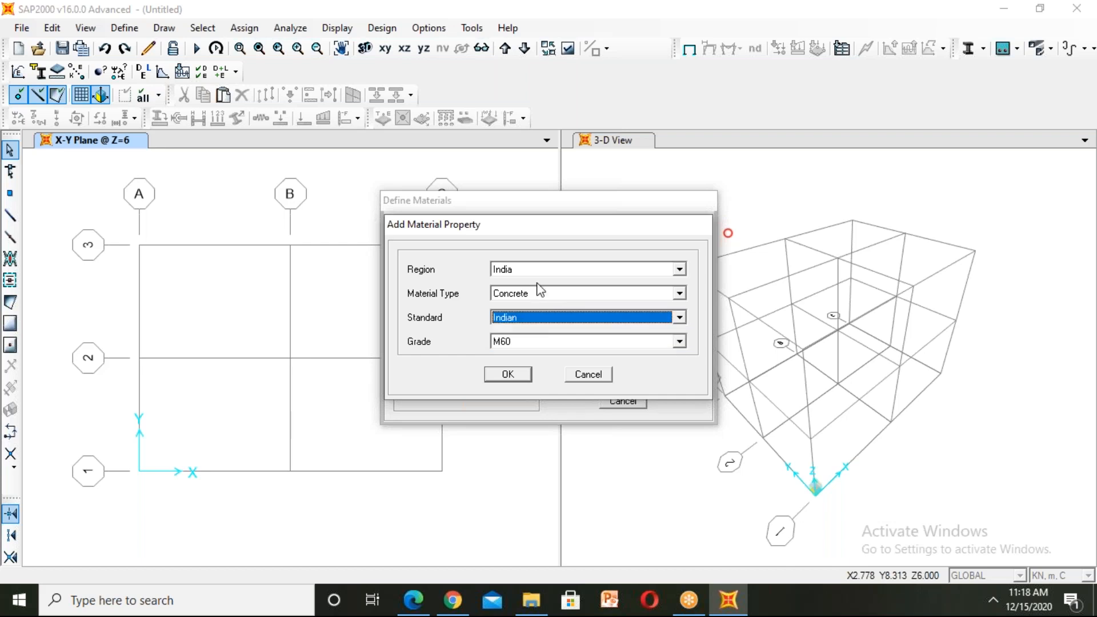
pyautogui.click(523, 316)
pyautogui.click(512, 342)
pyautogui.click(513, 374)
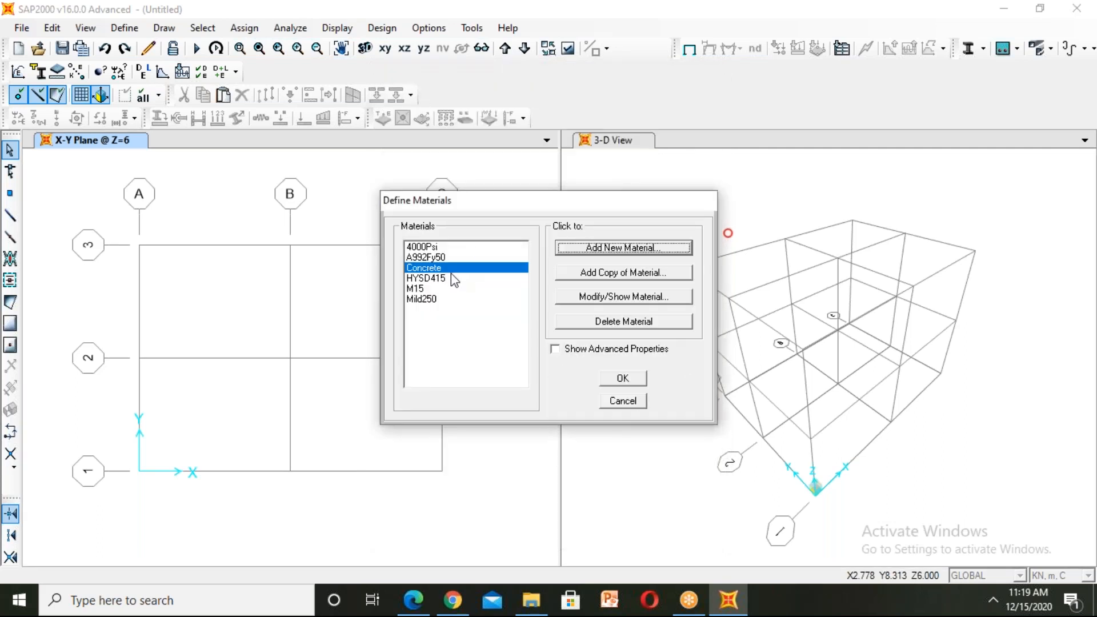
# - Select HYSD415 in the material definitions and accept the defined materials
pyautogui.click(417, 288)
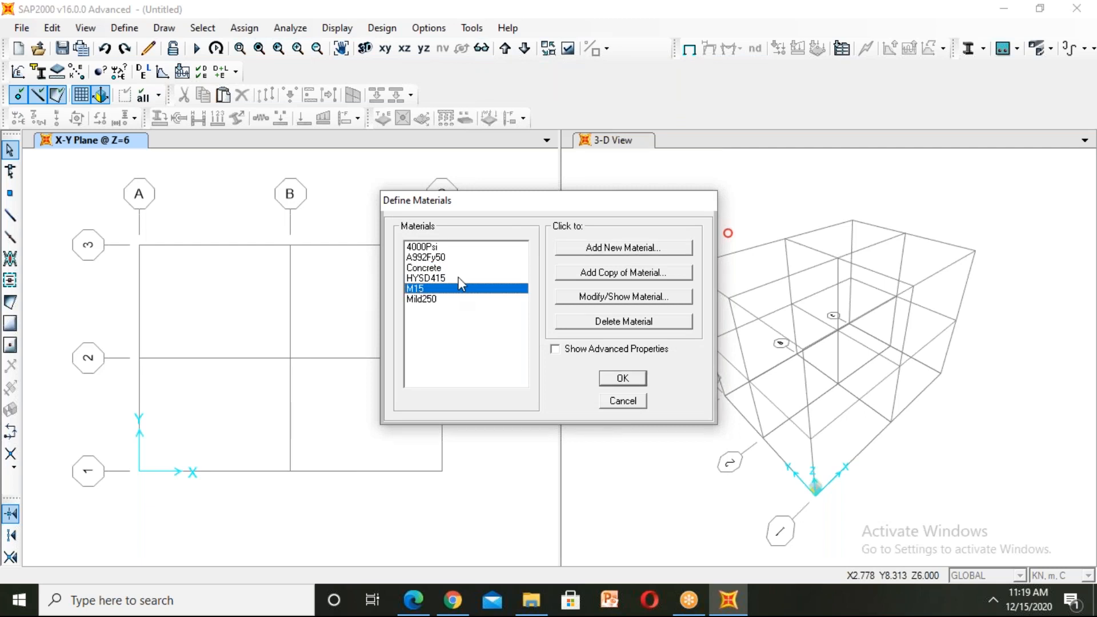
pyautogui.click(448, 271)
pyautogui.click(448, 276)
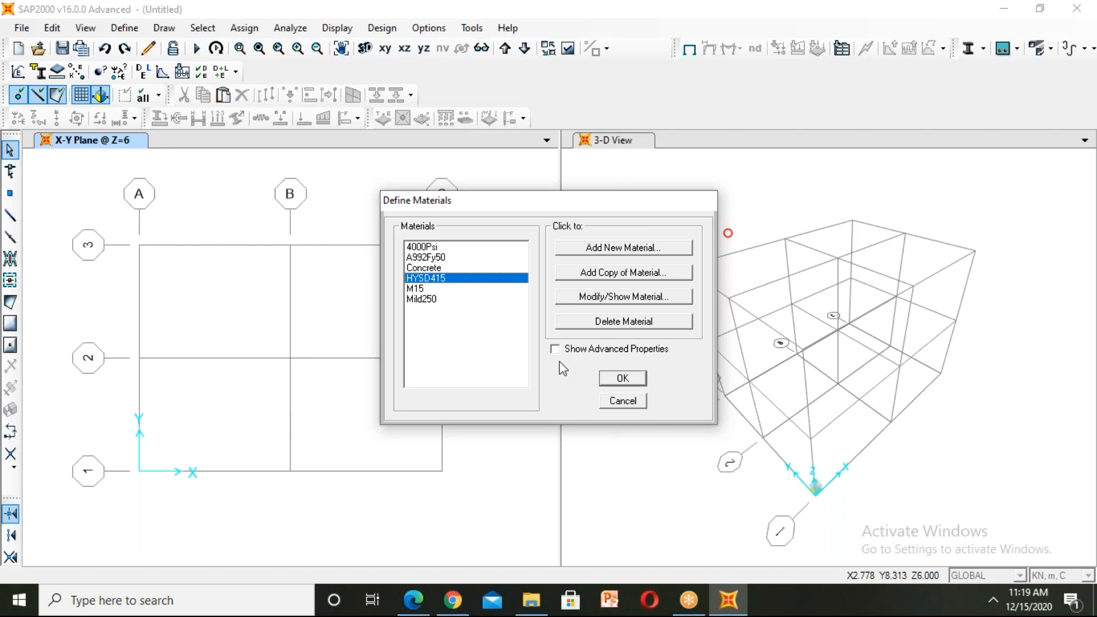
pyautogui.click(622, 379)
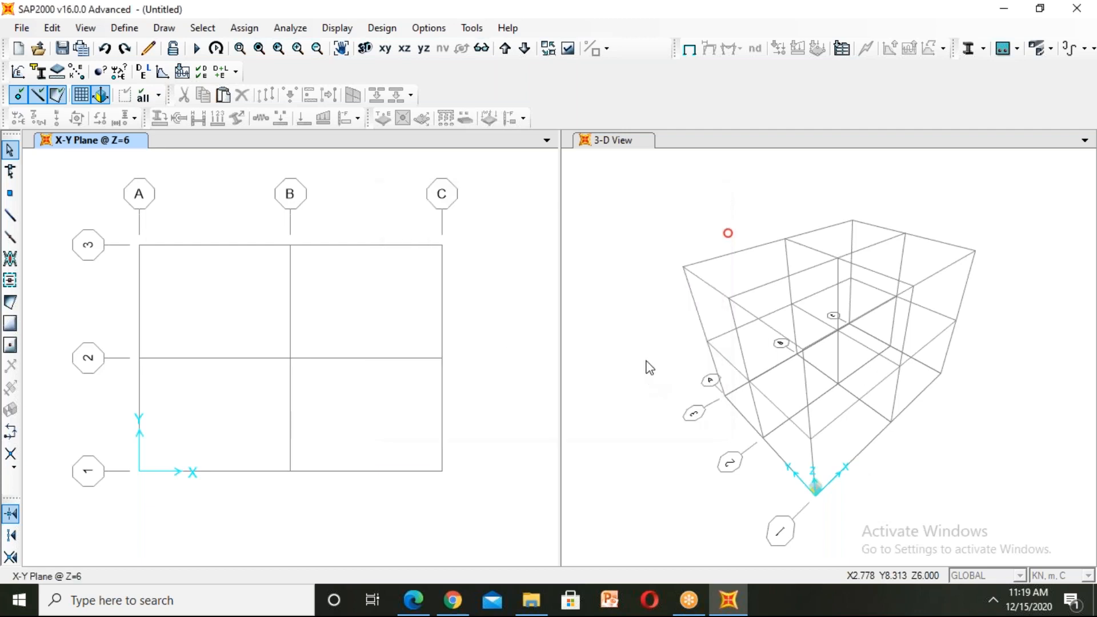
# - Begin a new frame section property of type Concrete with a Rectangular shape
pyautogui.click(125, 28)
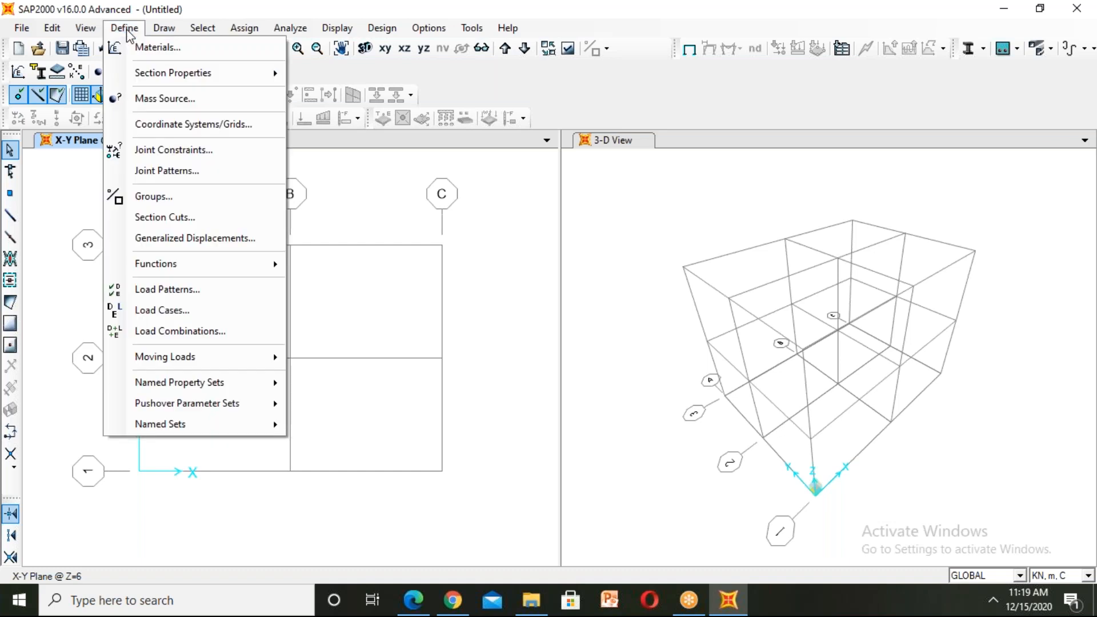
pyautogui.moveTo(137, 73)
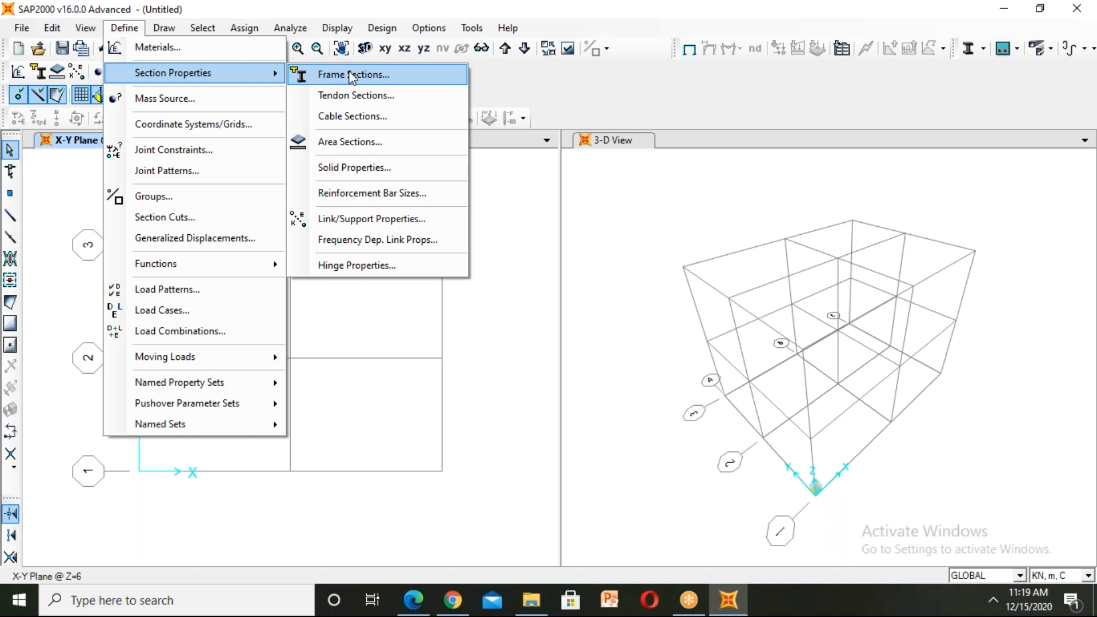
pyautogui.click(352, 76)
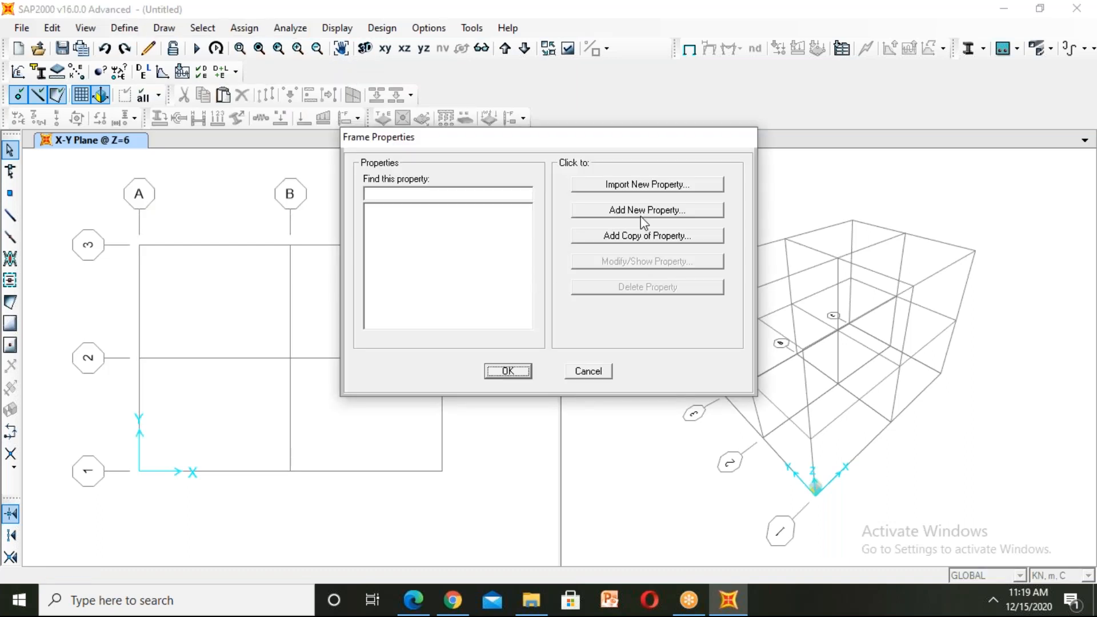
pyautogui.click(641, 211)
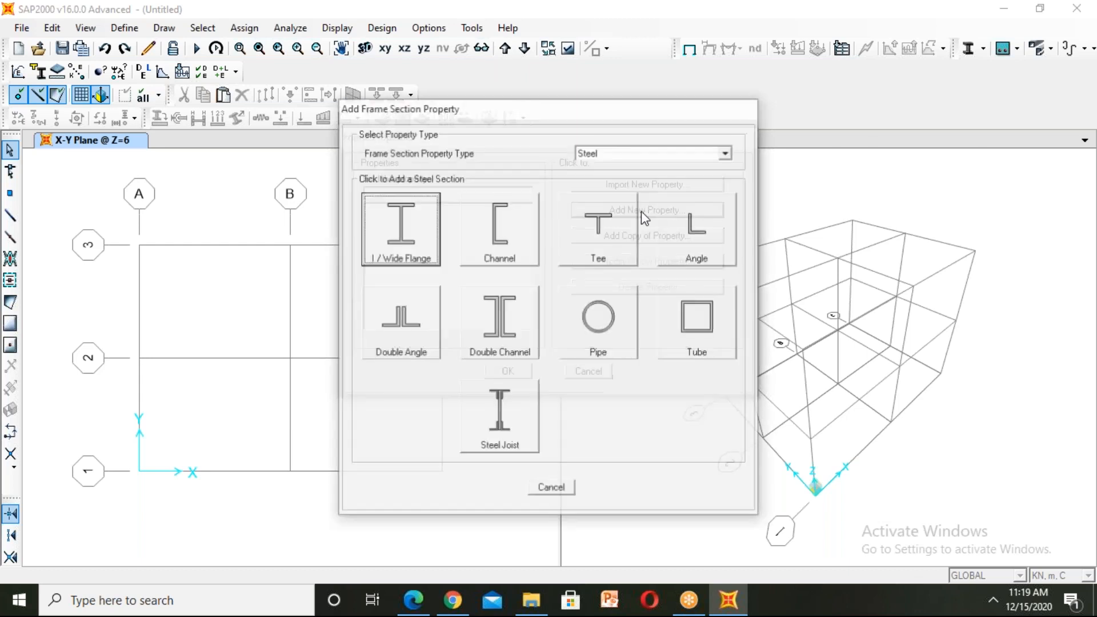
pyautogui.click(609, 153)
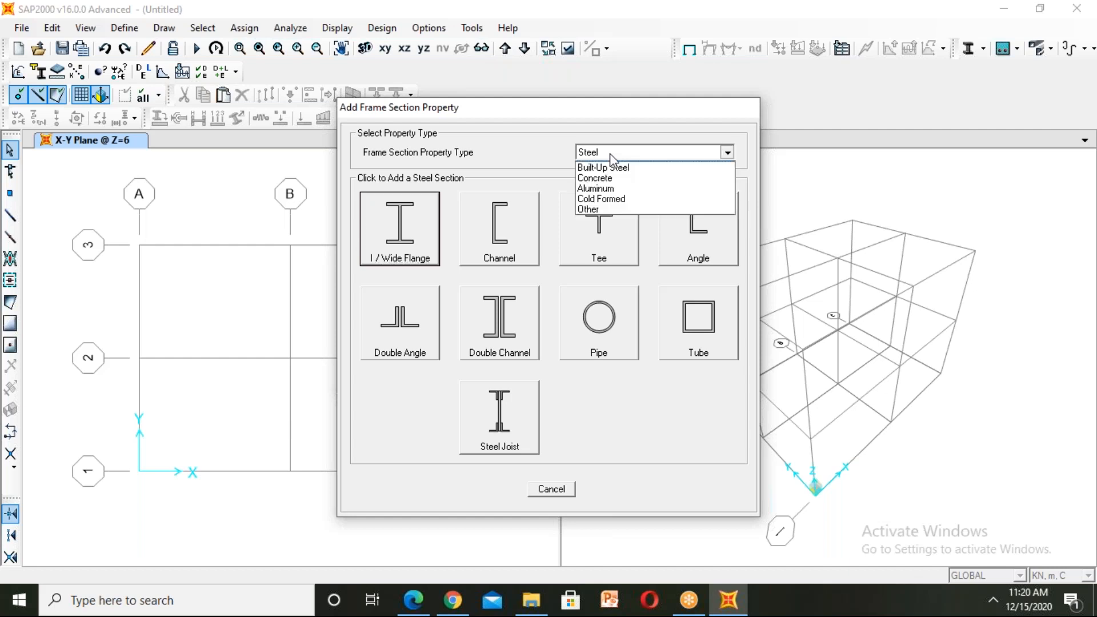
pyautogui.click(595, 189)
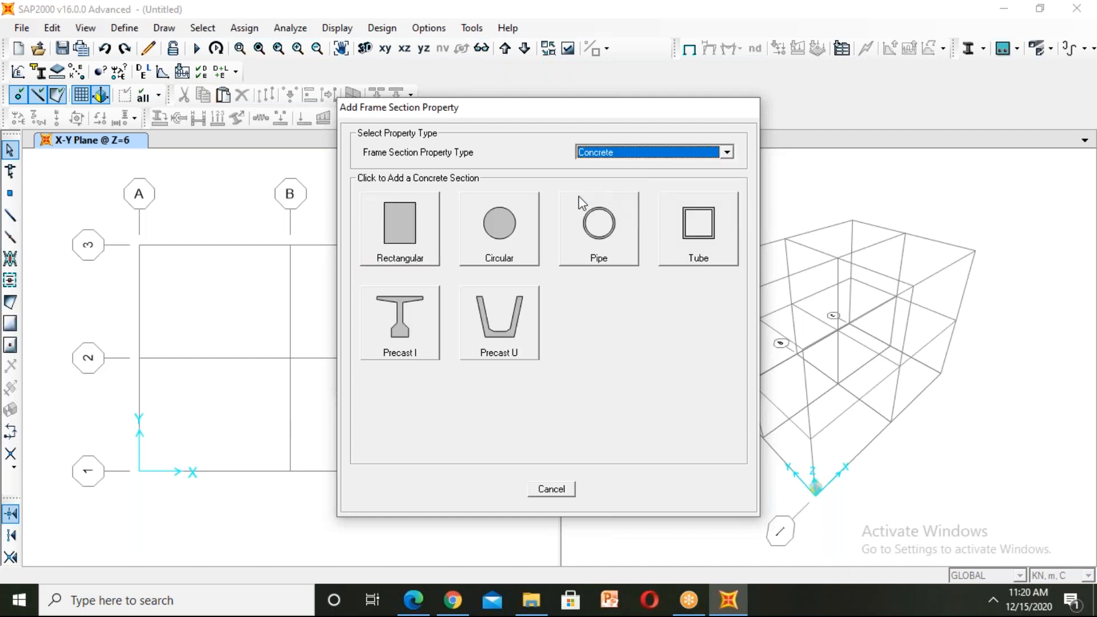
pyautogui.click(404, 245)
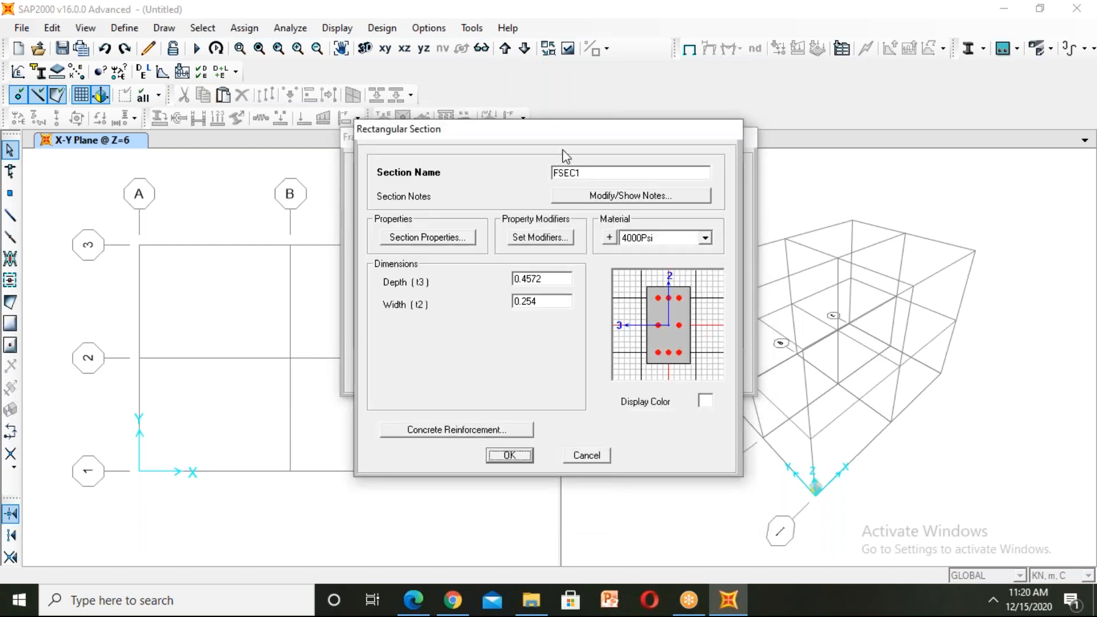
# - Name the rectangular section "beam" and assign M15 as its material
pyautogui.click(582, 173)
pyautogui.press('BackSpace')
pyautogui.press('BackSpace')
pyautogui.press('BackSpace')
pyautogui.press('BackSpace')
pyautogui.press('BackSpace')
pyautogui.write('beam')
pyautogui.click(634, 239)
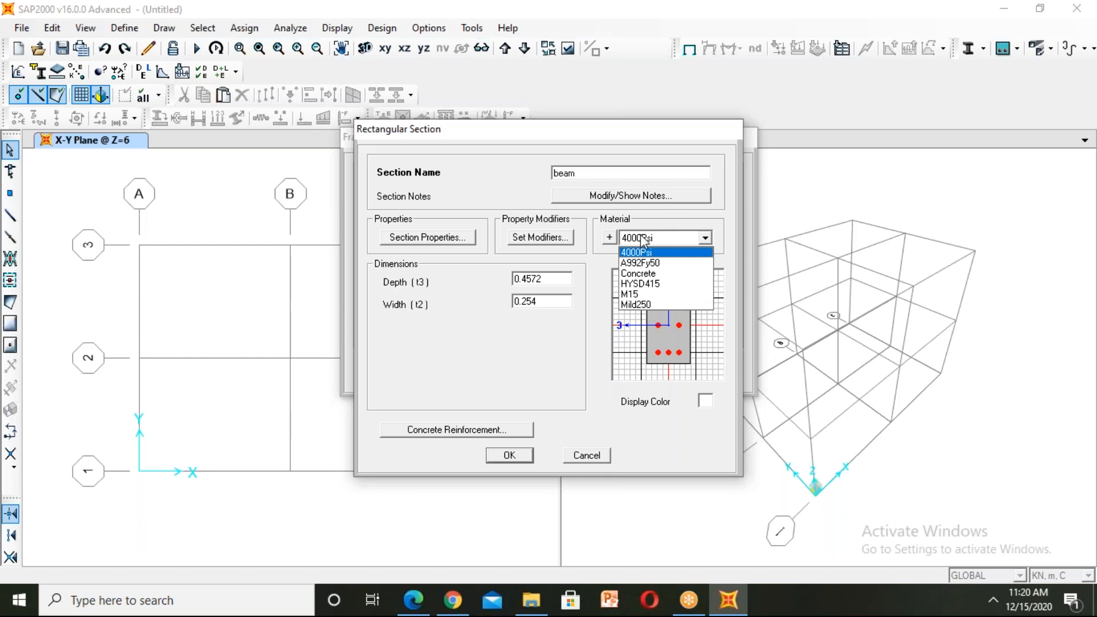
pyautogui.click(643, 296)
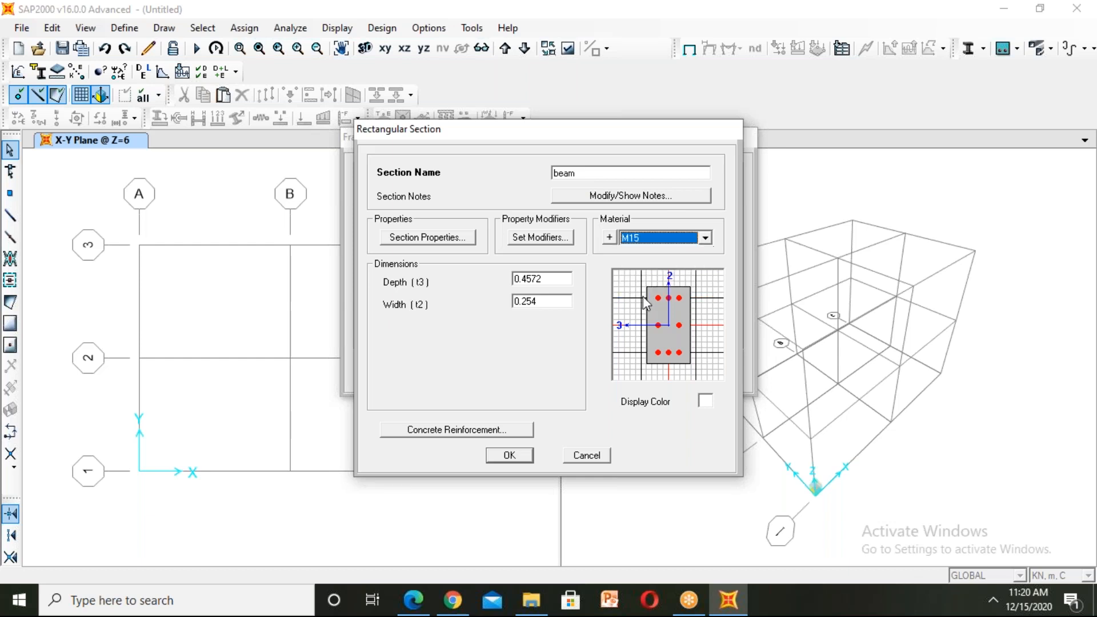
# - Add a new Indian-standard concrete material of grade M25 to the material definitions from the beam section
pyautogui.click(608, 239)
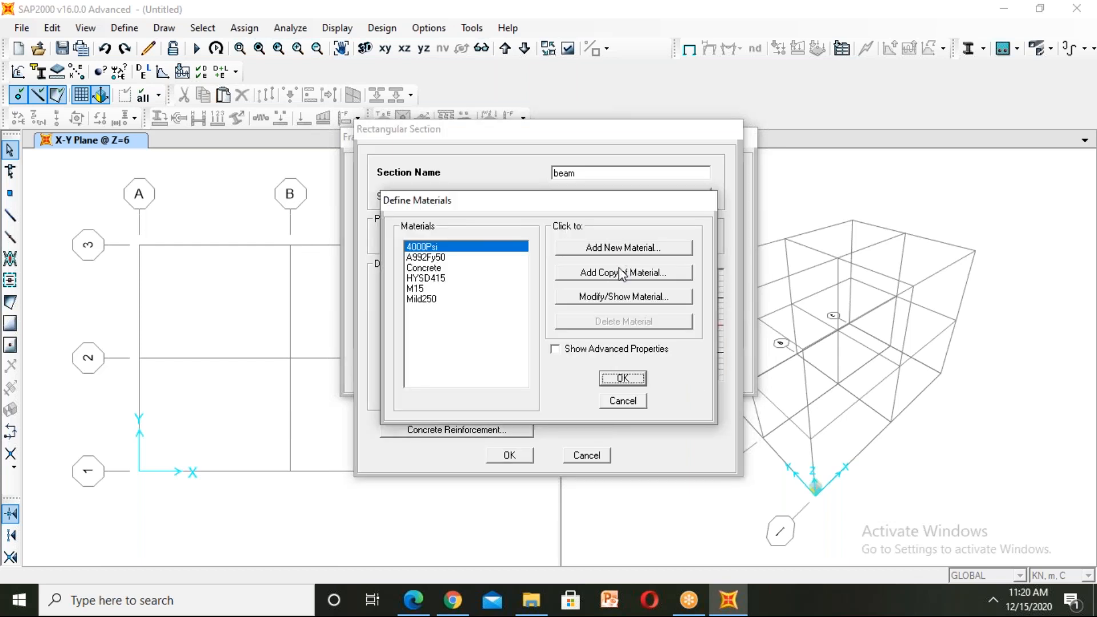
pyautogui.click(622, 249)
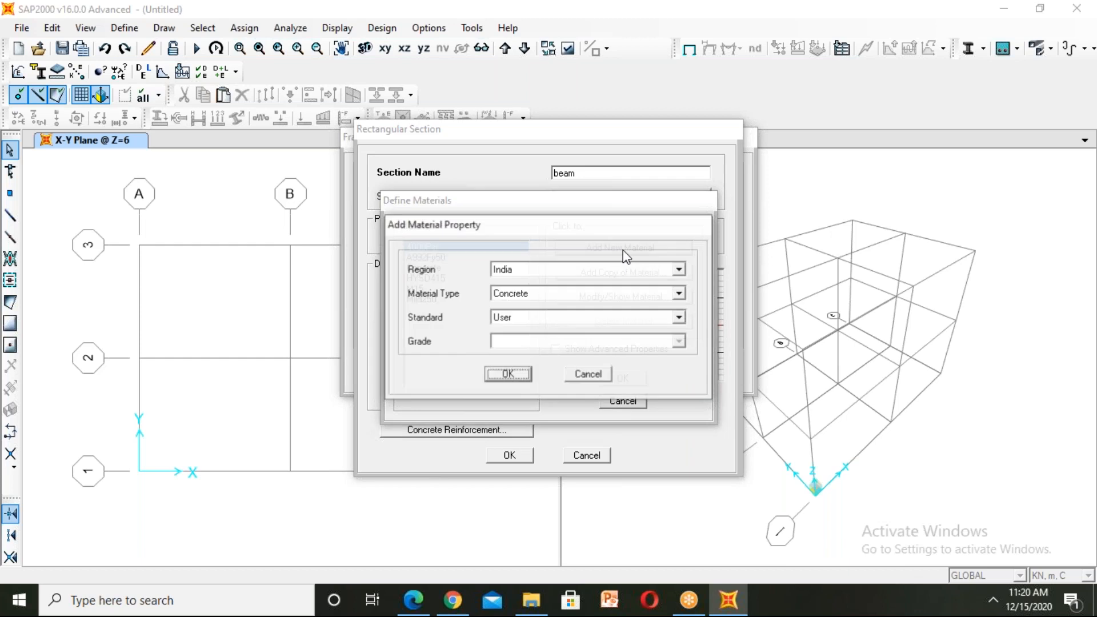
pyautogui.click(522, 295)
pyautogui.click(524, 318)
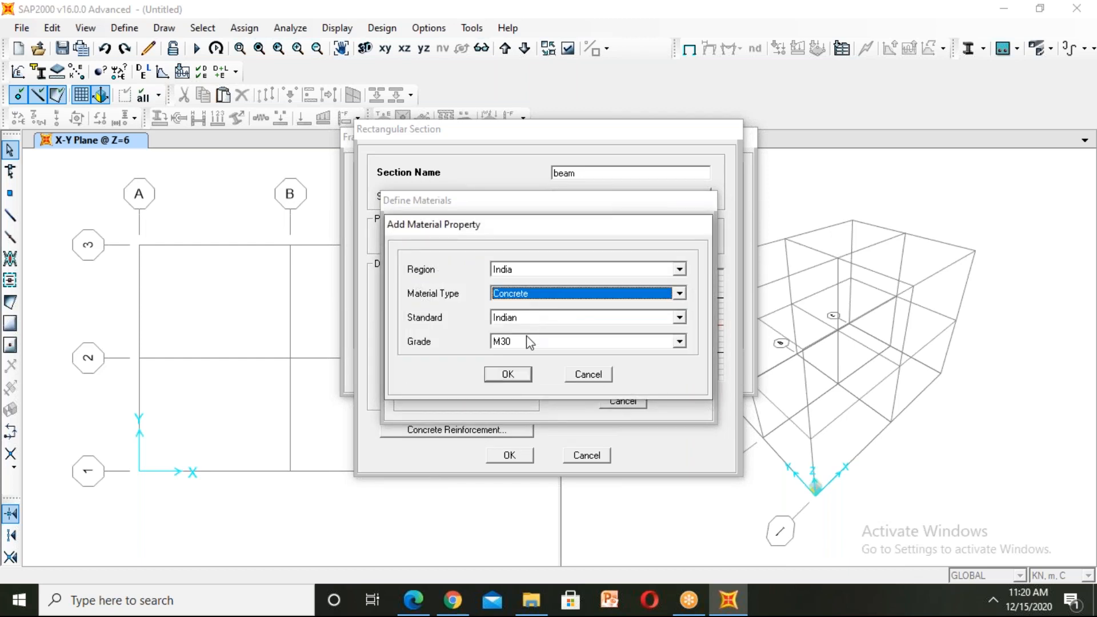
pyautogui.click(524, 341)
pyautogui.click(526, 355)
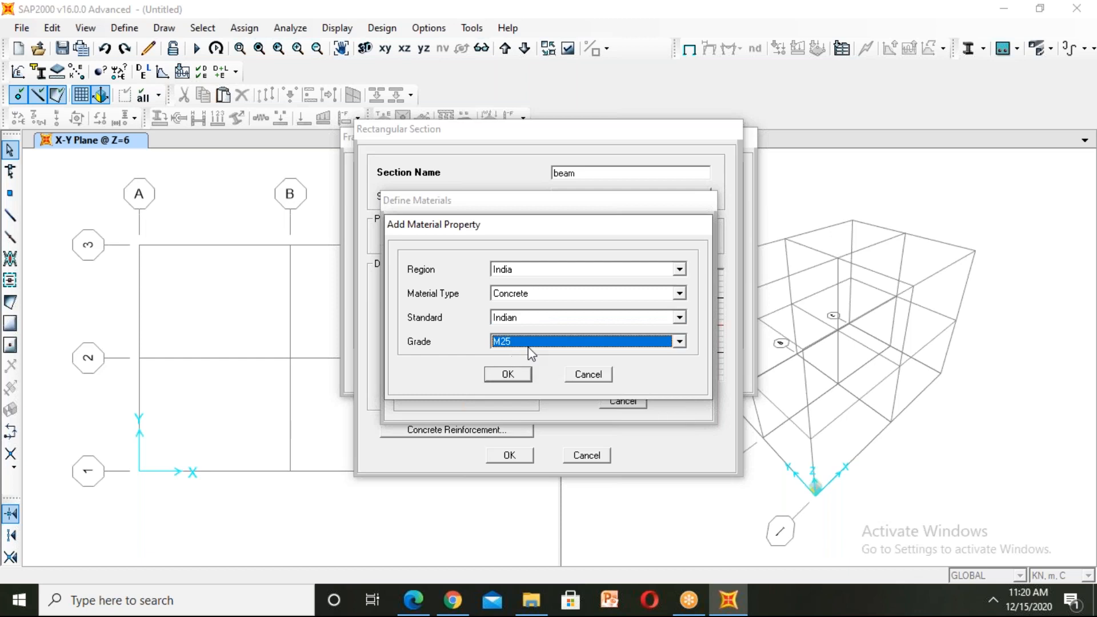
pyautogui.click(516, 371)
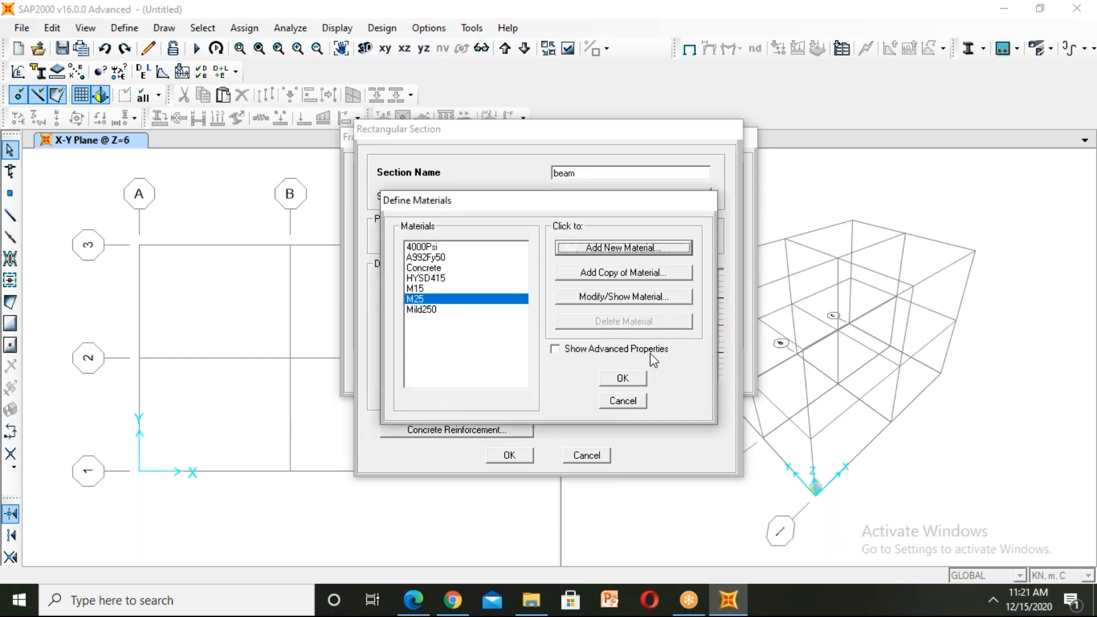
pyautogui.click(622, 378)
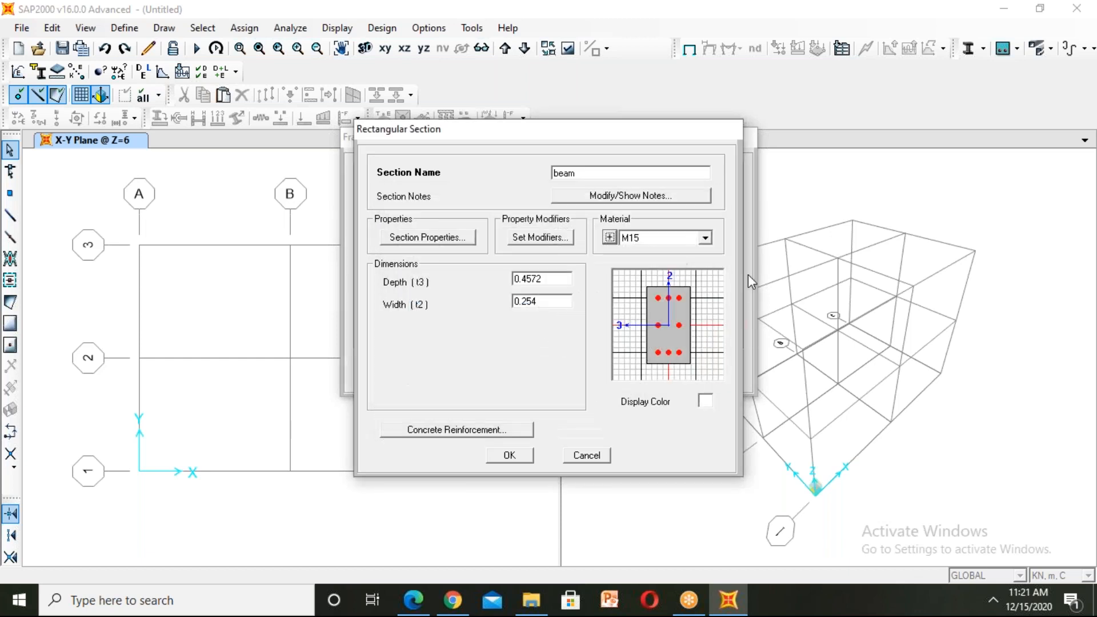
# - Assign M25 as the beam section's material and set its depth to 0.420 m and width to 0.230 m
pyautogui.click(650, 238)
pyautogui.click(639, 305)
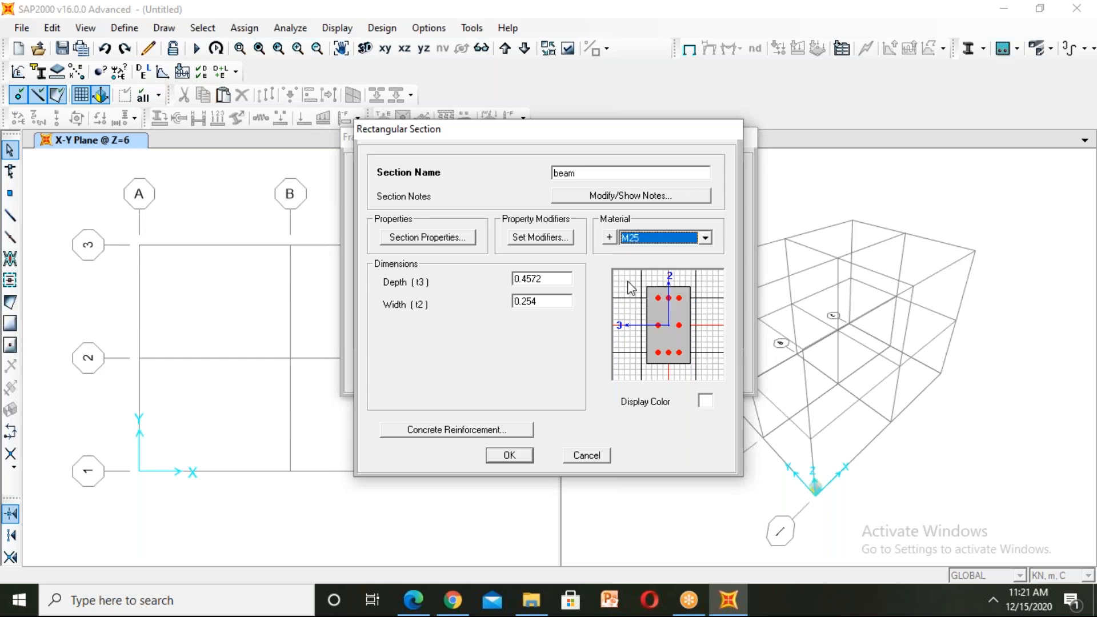
pyautogui.click(552, 279)
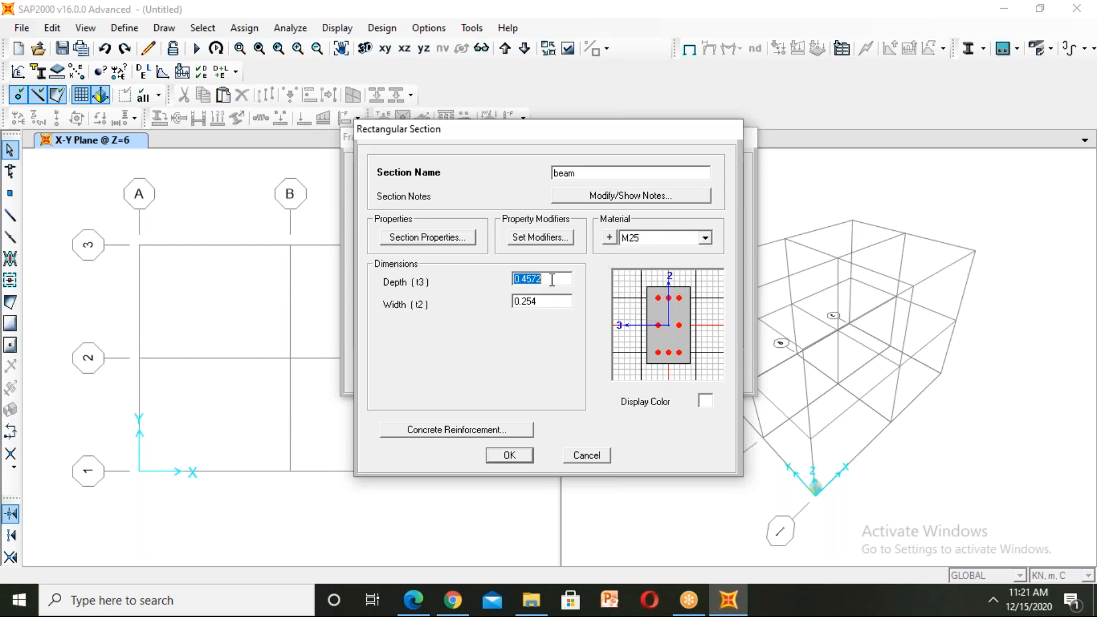
pyautogui.press('BackSpace')
pyautogui.write('0.420')
pyautogui.click(539, 301)
pyautogui.doubleClick(551, 302)
pyautogui.press('BackSpace')
pyautogui.write('0.230')
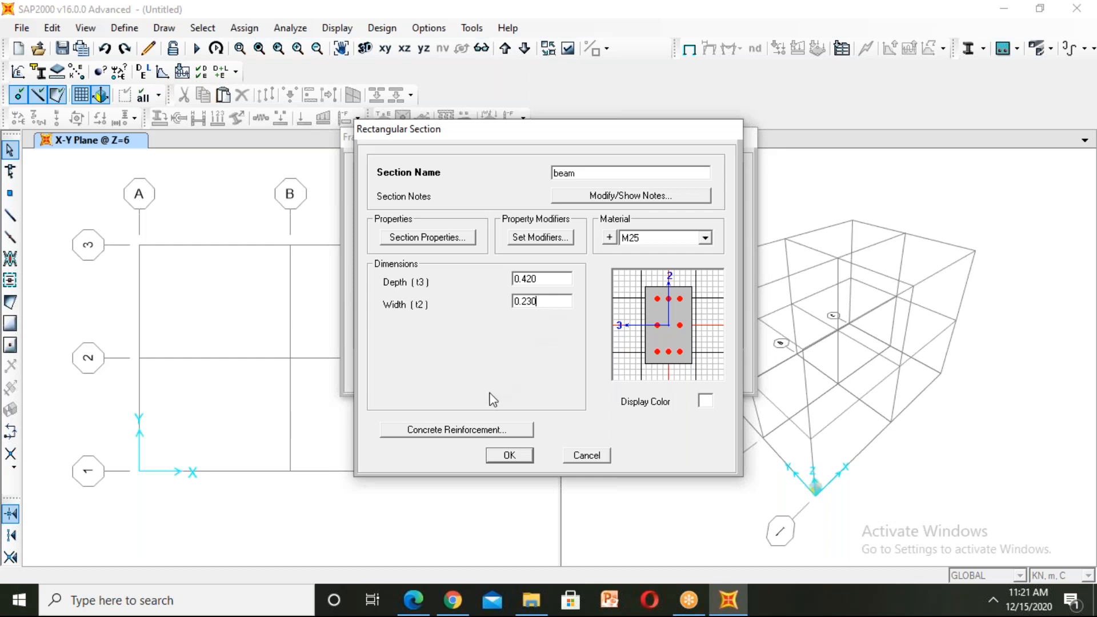
# - Set the beam reinforcement to HYSD415 longitudinal bars, Mild250 ties and the Beam (M3 Design Only) type, and accept the section
pyautogui.click(482, 435)
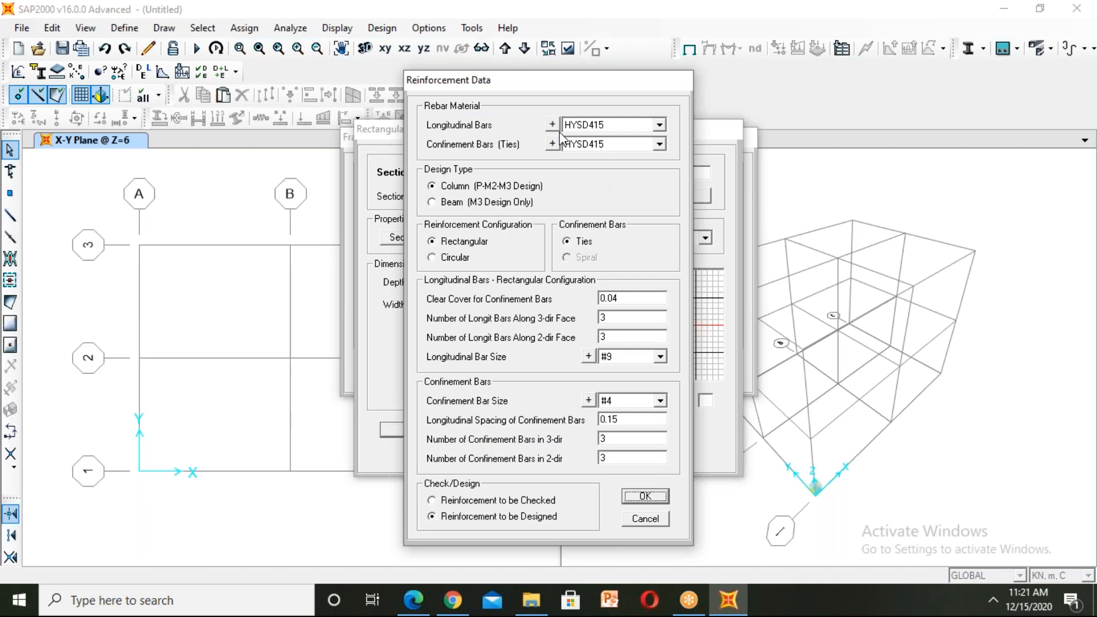
pyautogui.click(618, 125)
pyautogui.click(620, 138)
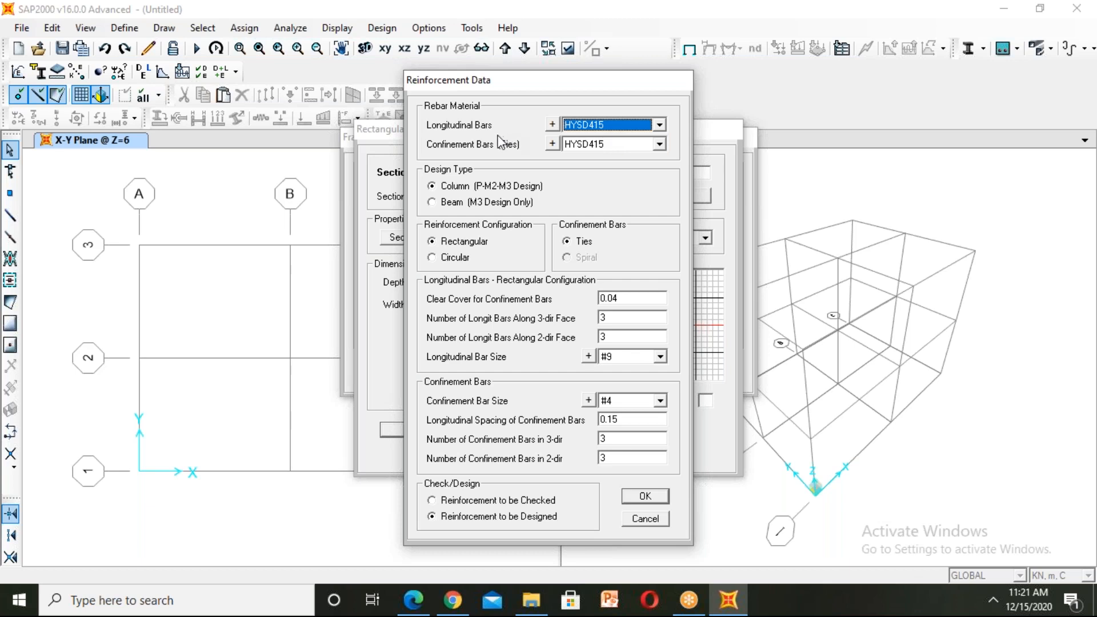
pyautogui.click(605, 146)
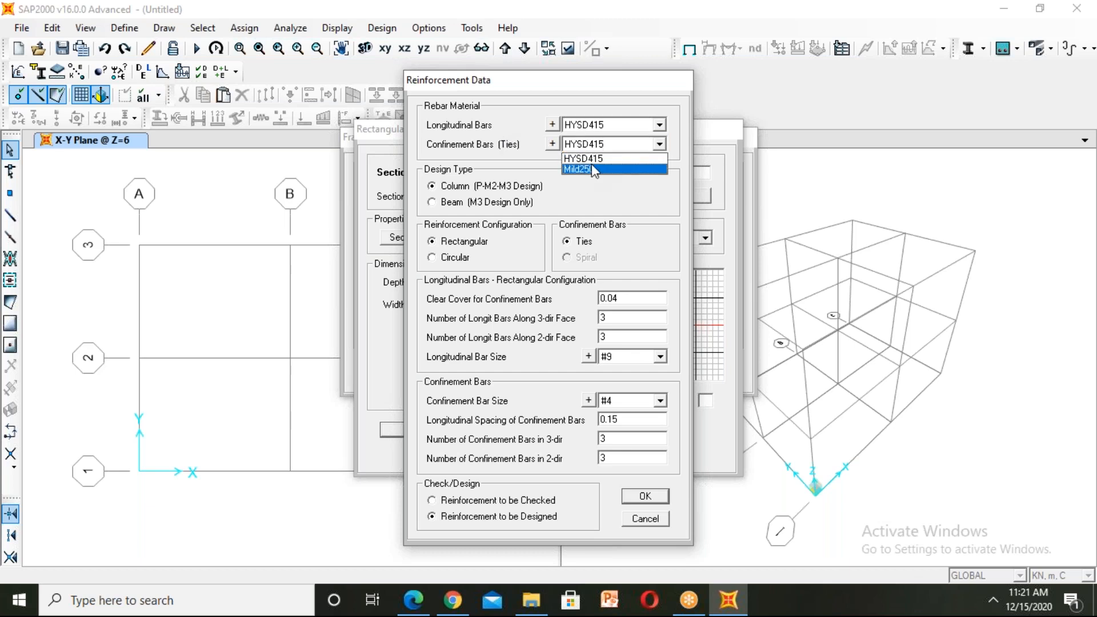
pyautogui.click(594, 169)
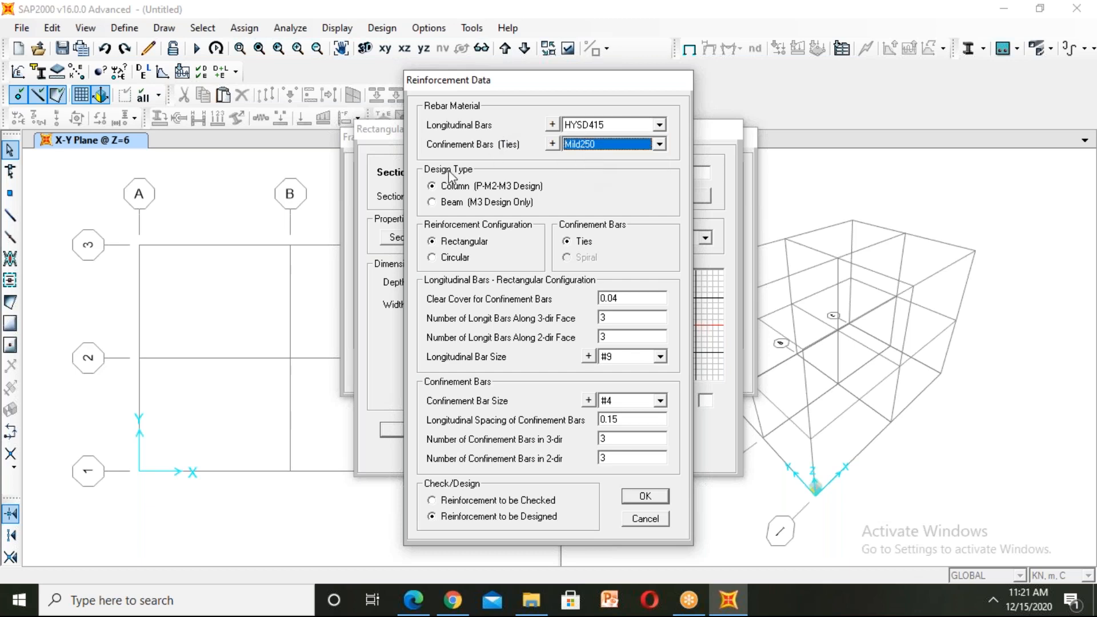
pyautogui.click(463, 205)
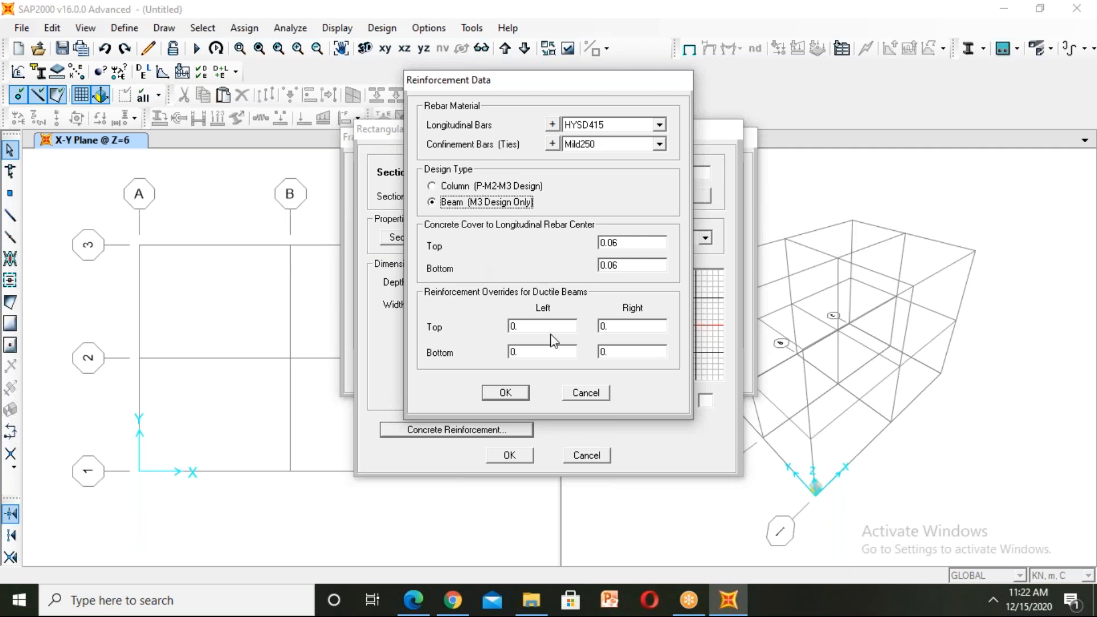
pyautogui.click(519, 393)
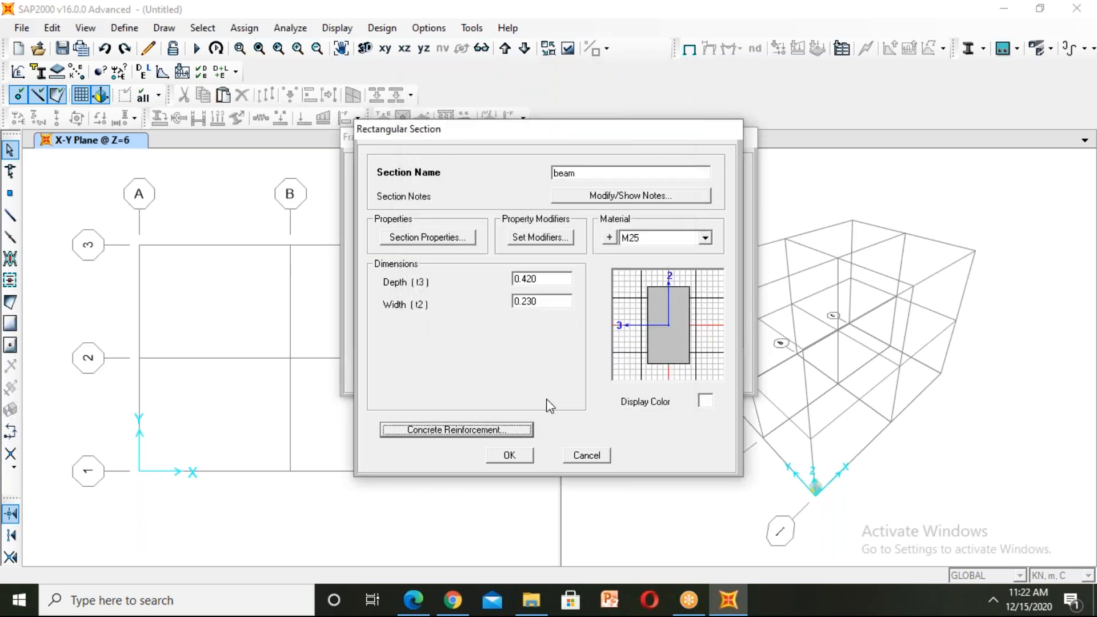
pyautogui.click(522, 452)
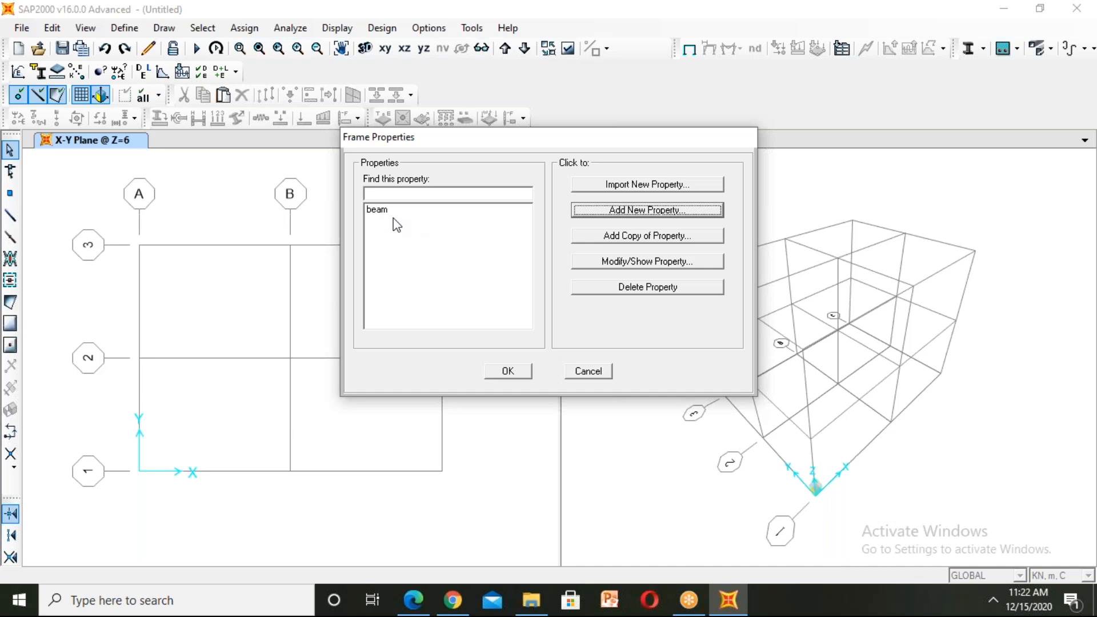
# - Add a rectangular concrete frame section named "col" with M25 as its material
pyautogui.click(641, 212)
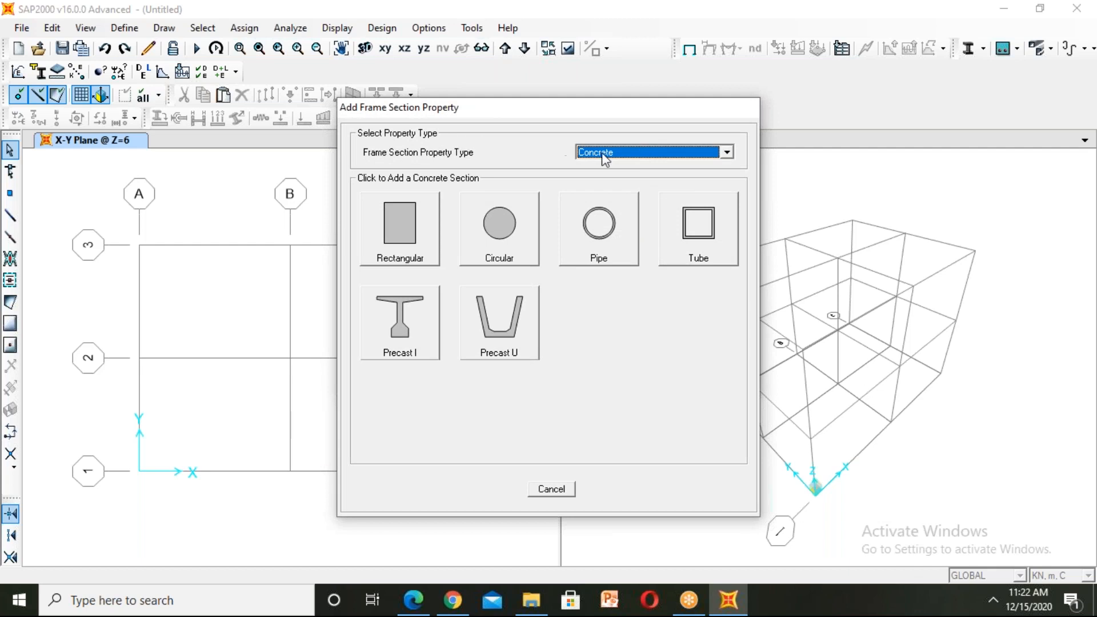
pyautogui.click(402, 233)
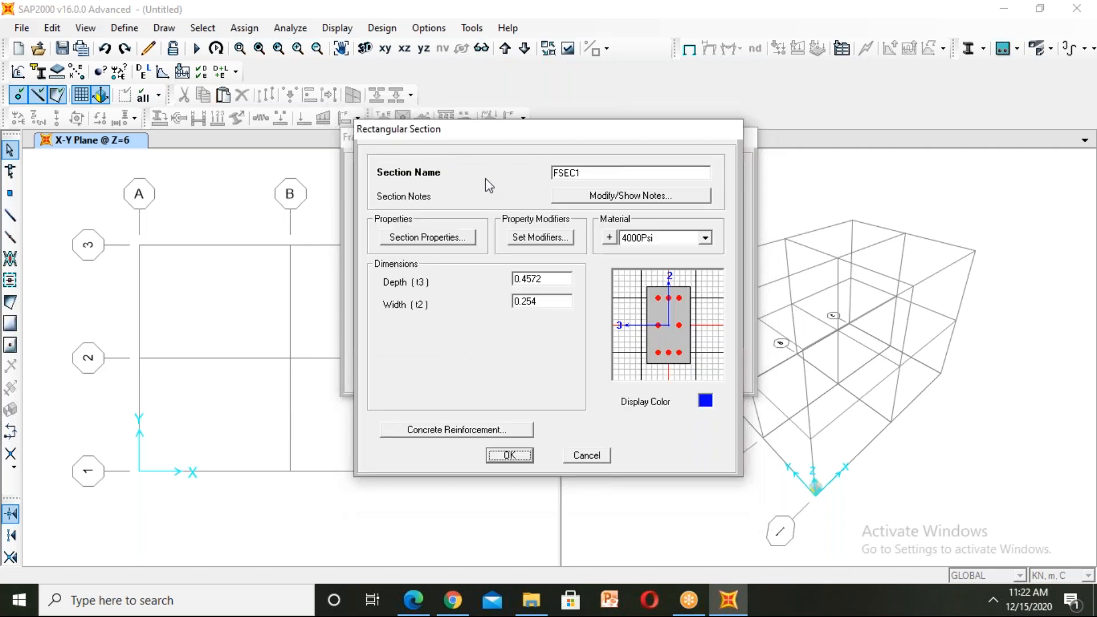
pyautogui.click(590, 174)
pyautogui.press('BackSpace')
pyautogui.press('BackSpace')
pyautogui.press('BackSpace')
pyautogui.press('BackSpace')
pyautogui.press('BackSpace')
pyautogui.write('col')
pyautogui.click(680, 238)
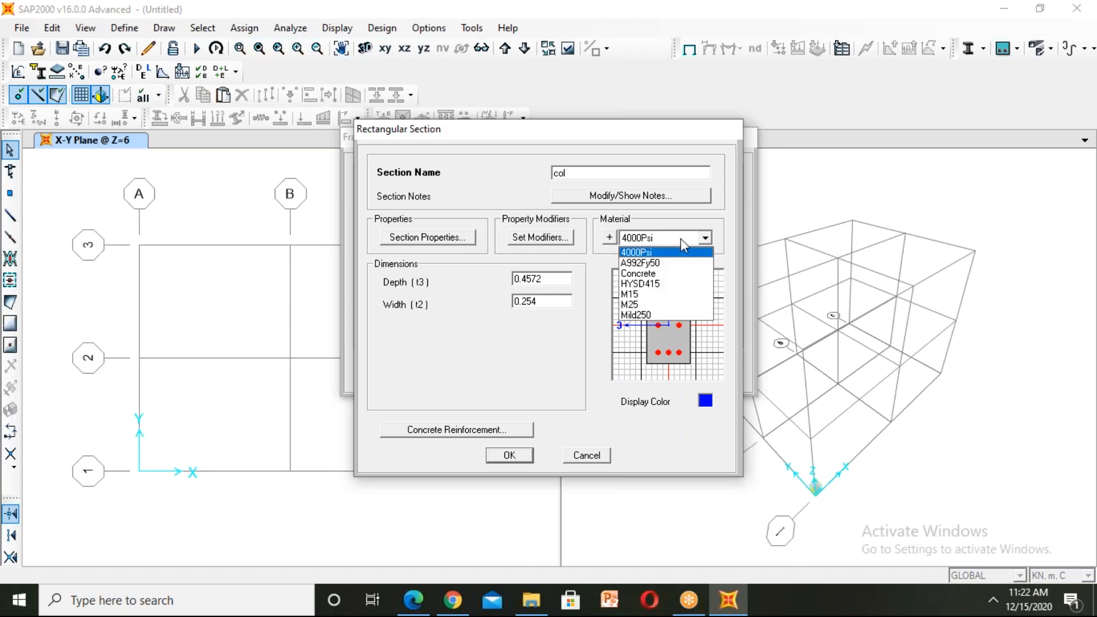
pyautogui.click(629, 305)
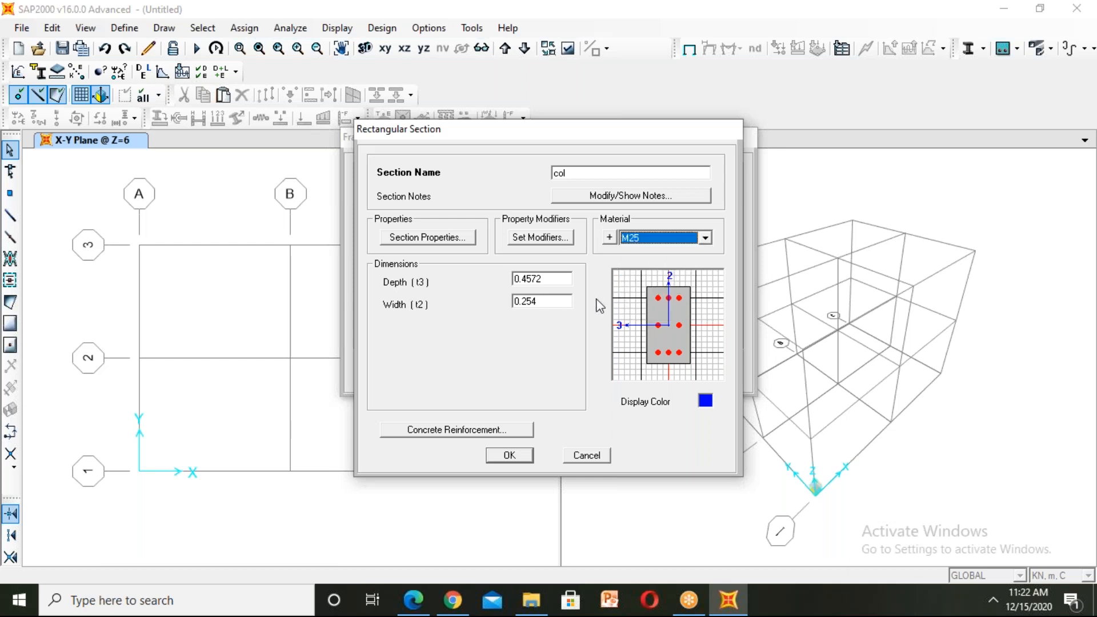
# - Set the column section's depth to 0.500 m and its width to 0.230 m
pyautogui.doubleClick(553, 281)
pyautogui.press('BackSpace')
pyautogui.write('0.')
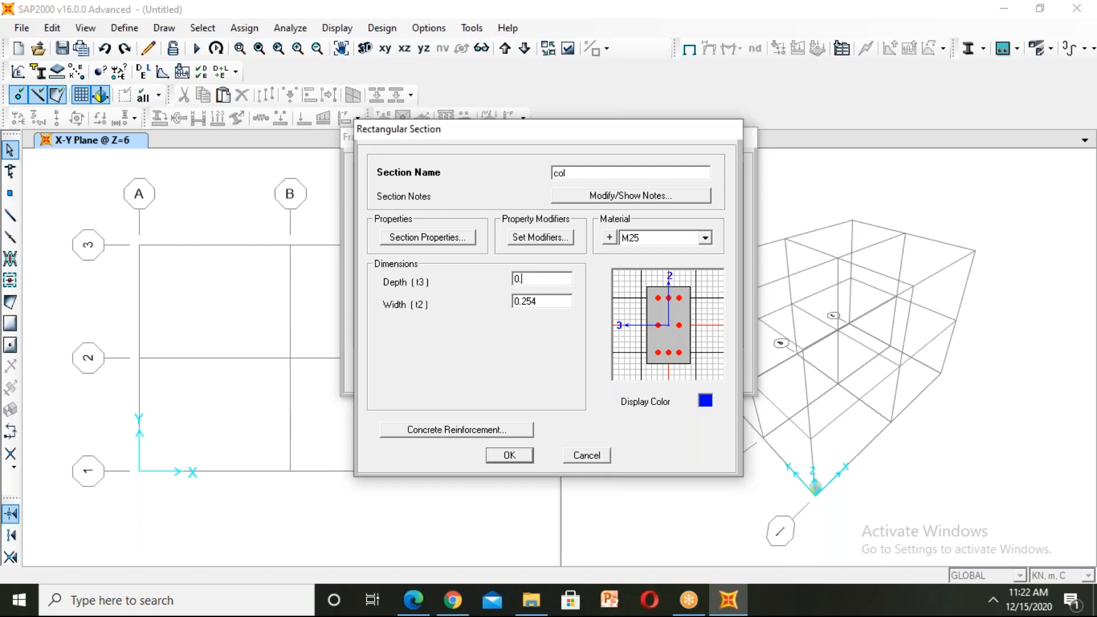
pyautogui.write('500')
pyautogui.doubleClick(544, 300)
pyautogui.press('BackSpace')
pyautogui.write('0.')
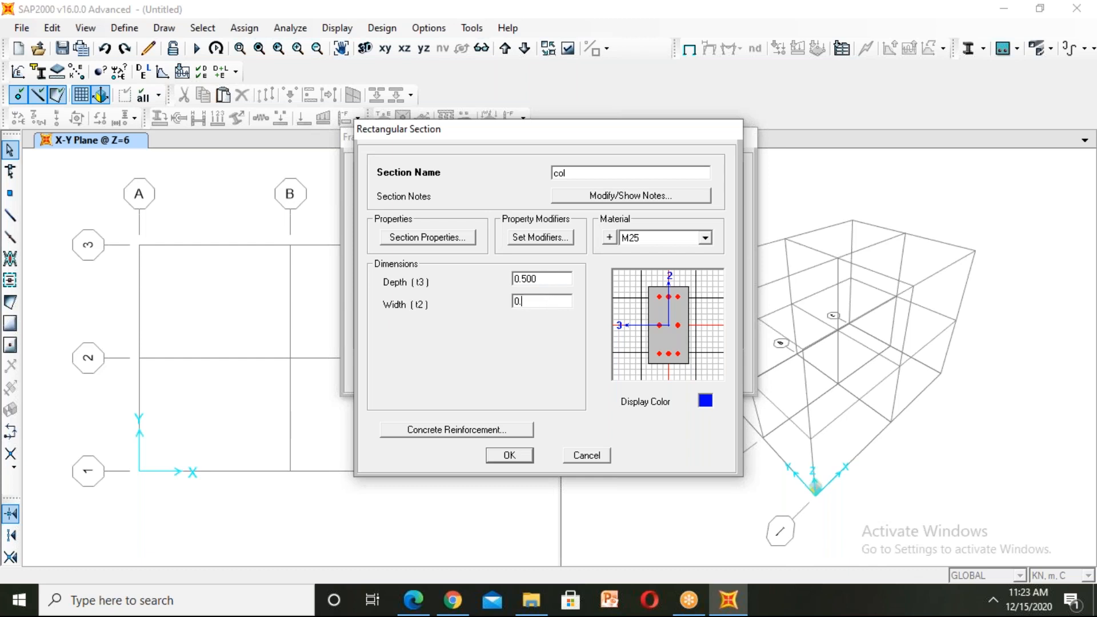
pyautogui.write('230')
# - Set the confinement bar material in the column's concrete reinforcement to Mild250
pyautogui.click(477, 431)
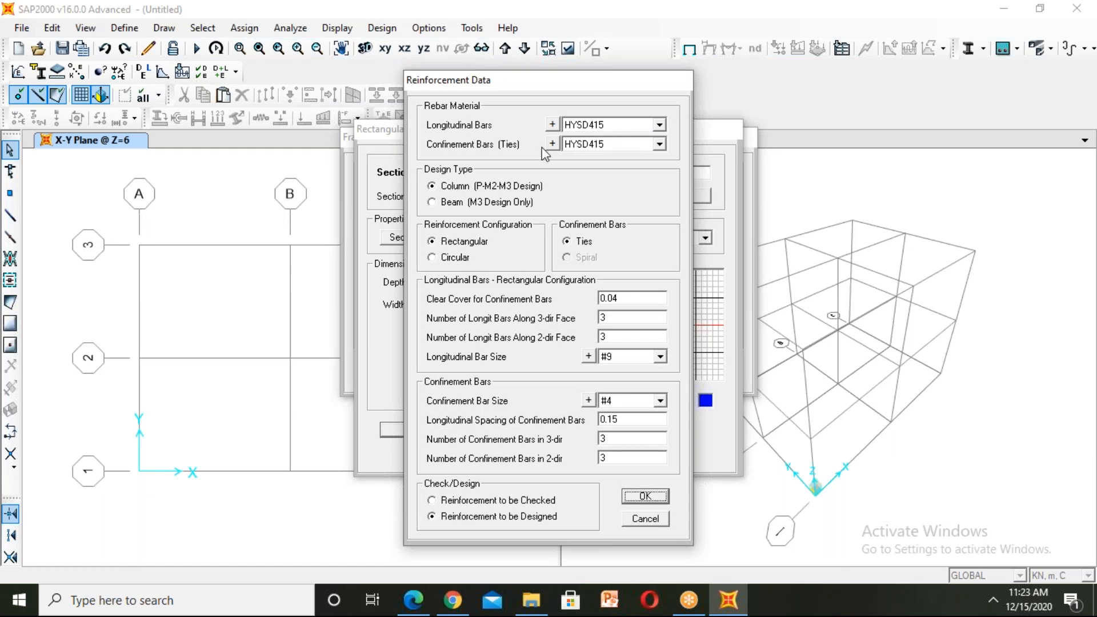
pyautogui.click(596, 150)
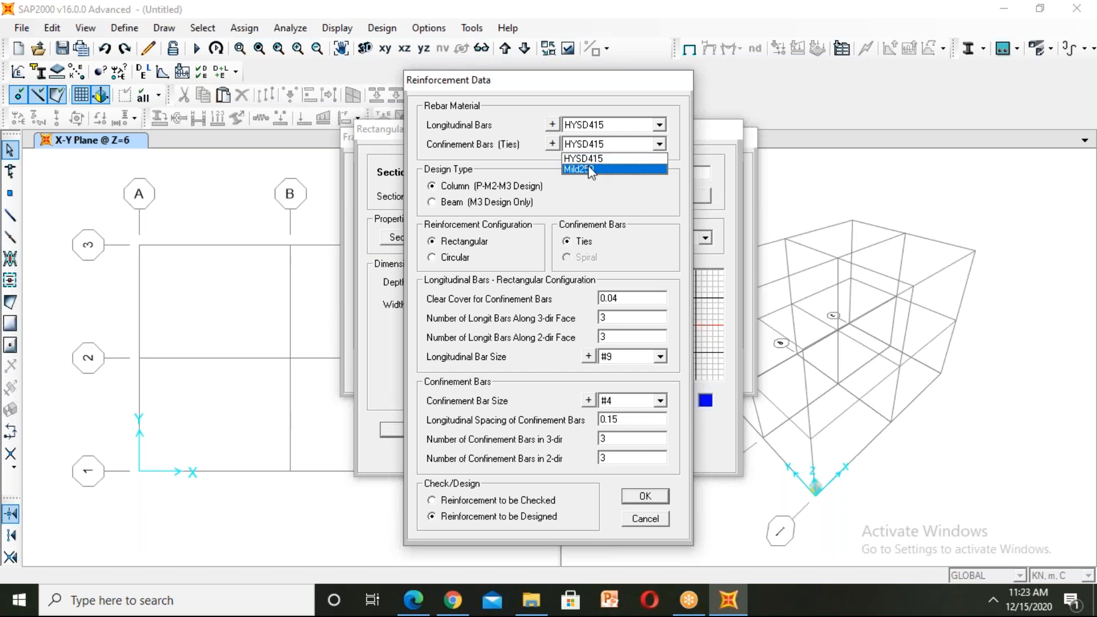
pyautogui.click(591, 170)
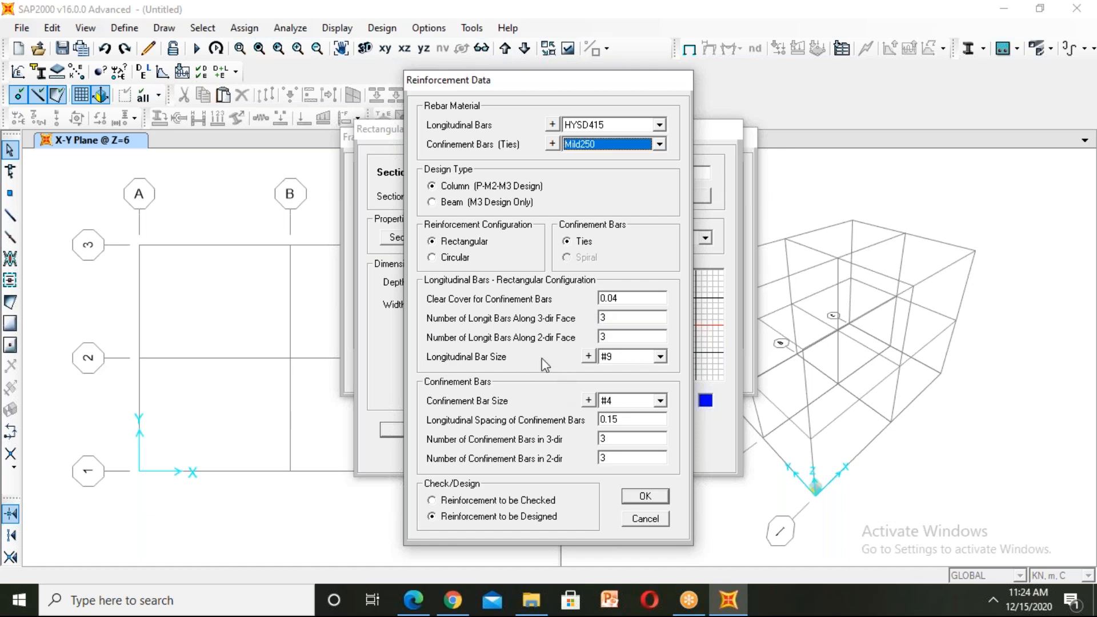
# - Set the column's longitudinal bar size to 20M and confinement bar size to #10, and accept the section and frame properties
pyautogui.click(617, 359)
pyautogui.scroll(-1, 618, 370)
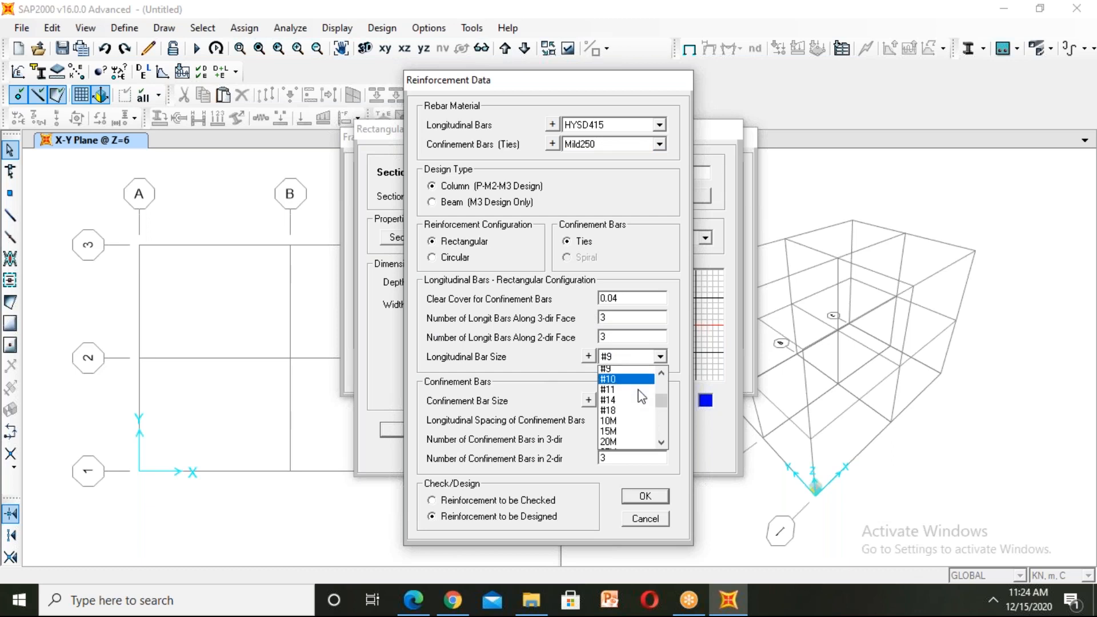
pyautogui.click(615, 413)
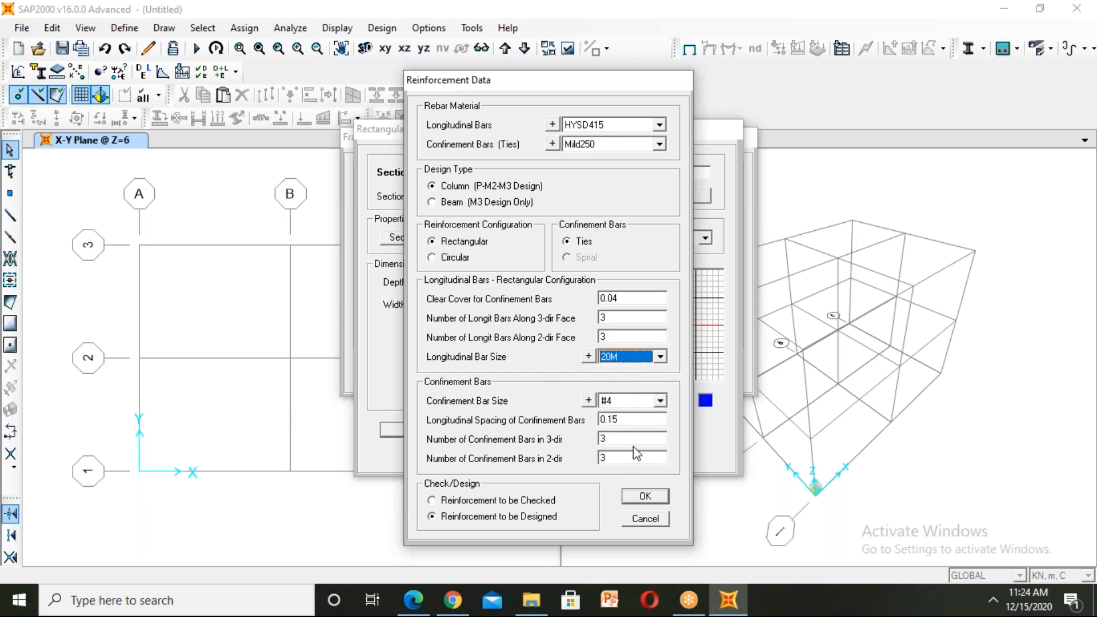
pyautogui.click(639, 404)
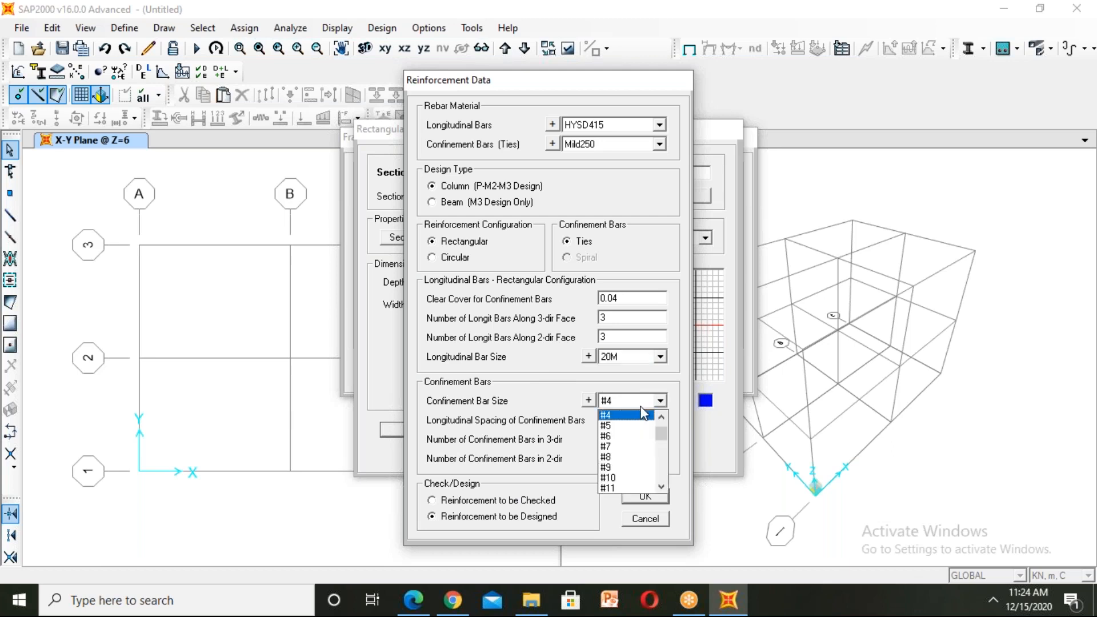
pyautogui.click(622, 478)
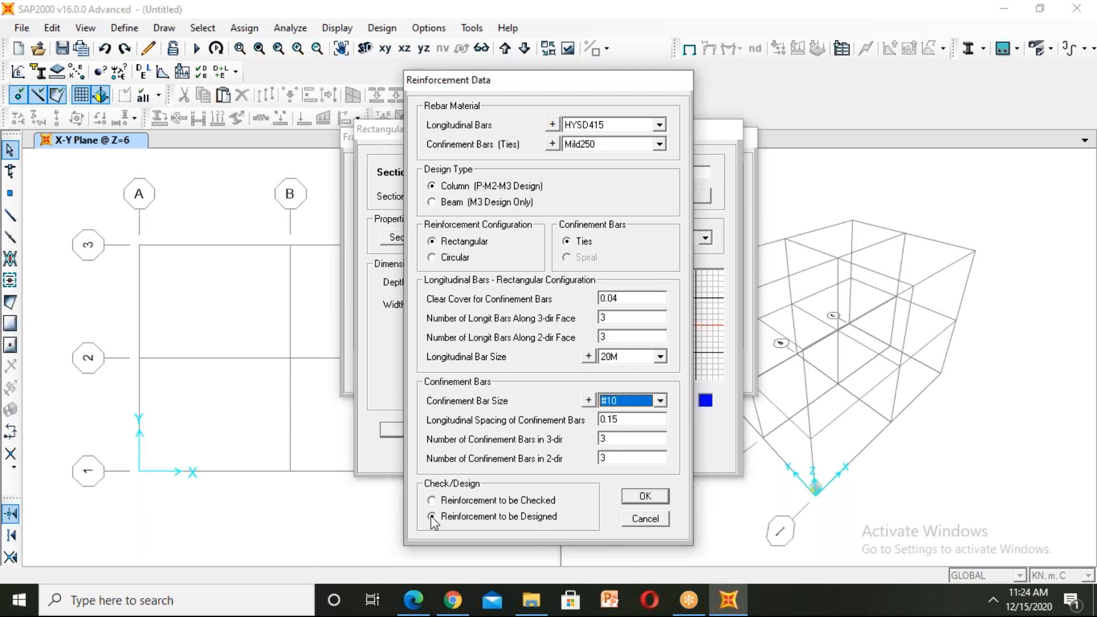
pyautogui.click(656, 497)
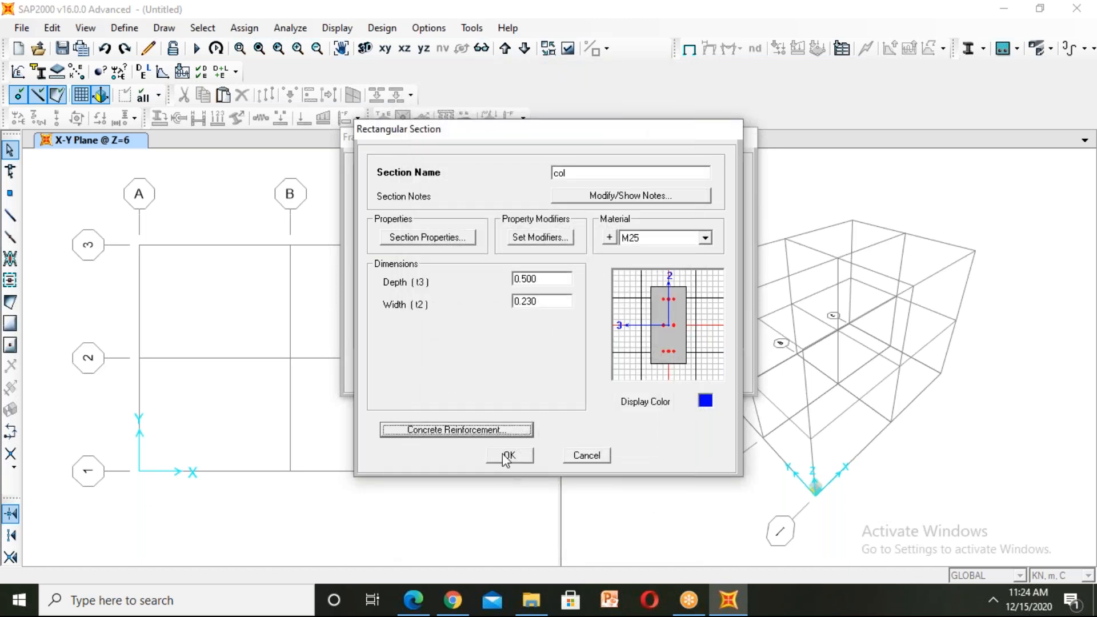
pyautogui.click(508, 456)
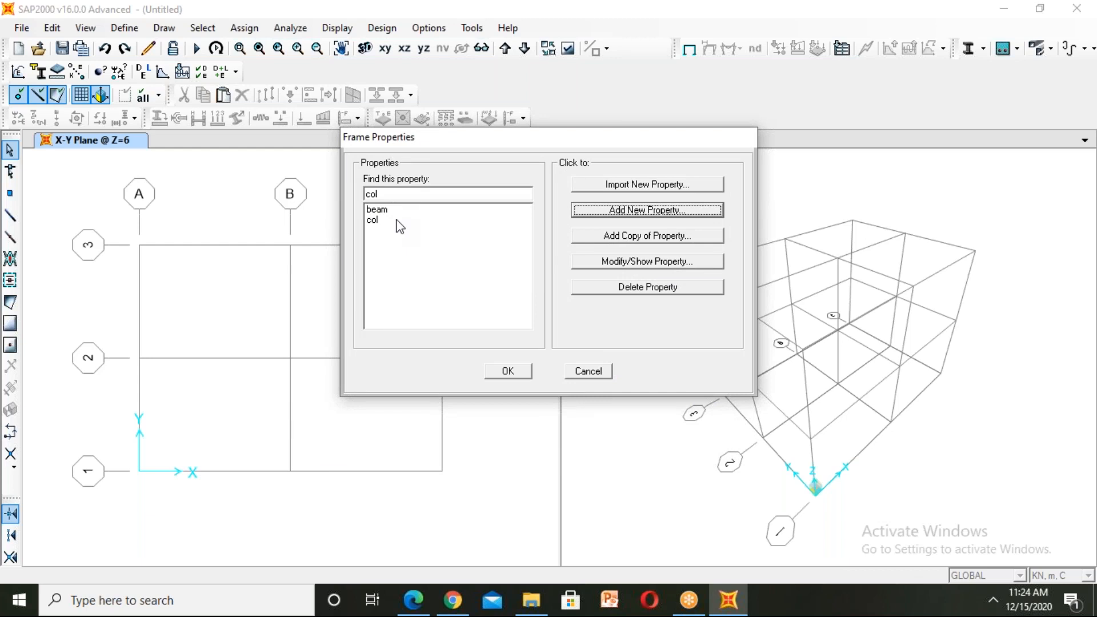
pyautogui.click(507, 371)
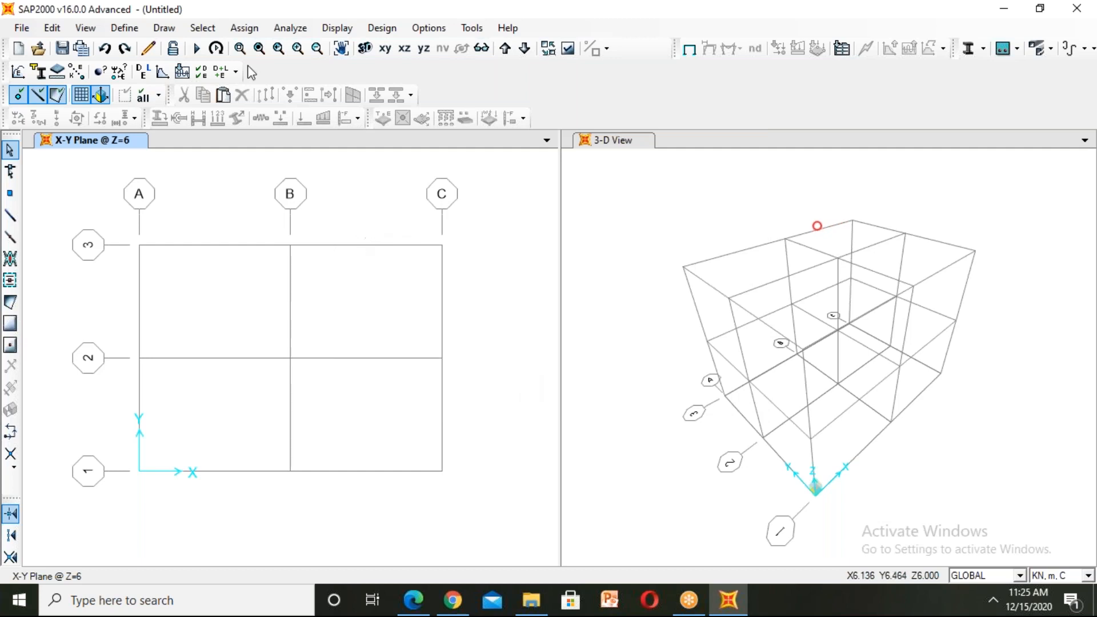
# - Add a shell area section named "salb" with M25 as its material
pyautogui.click(129, 34)
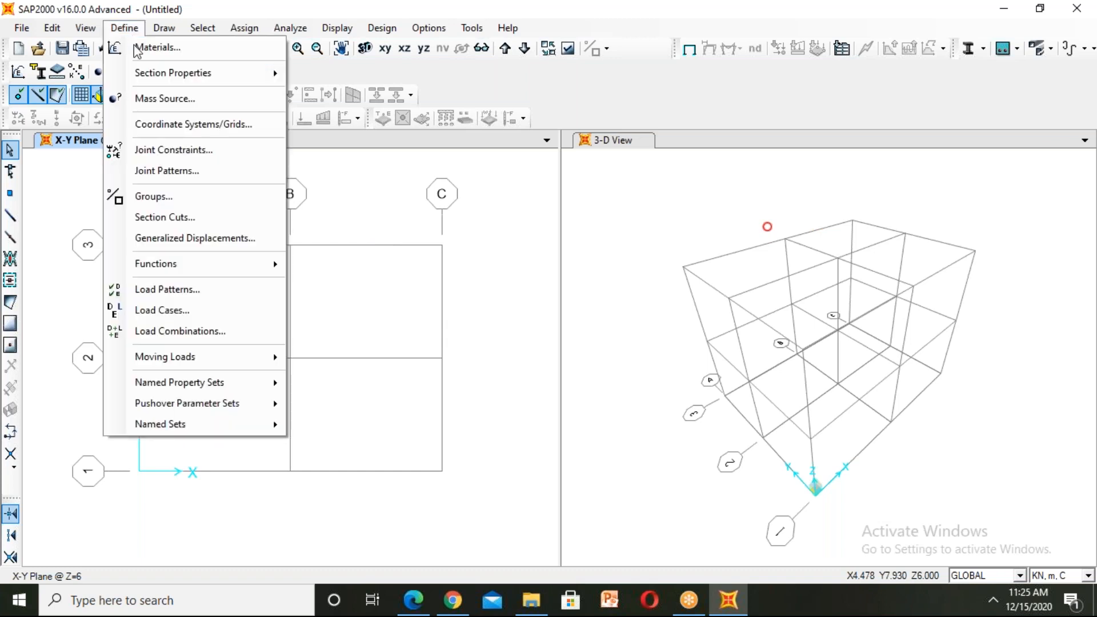
pyautogui.moveTo(144, 78)
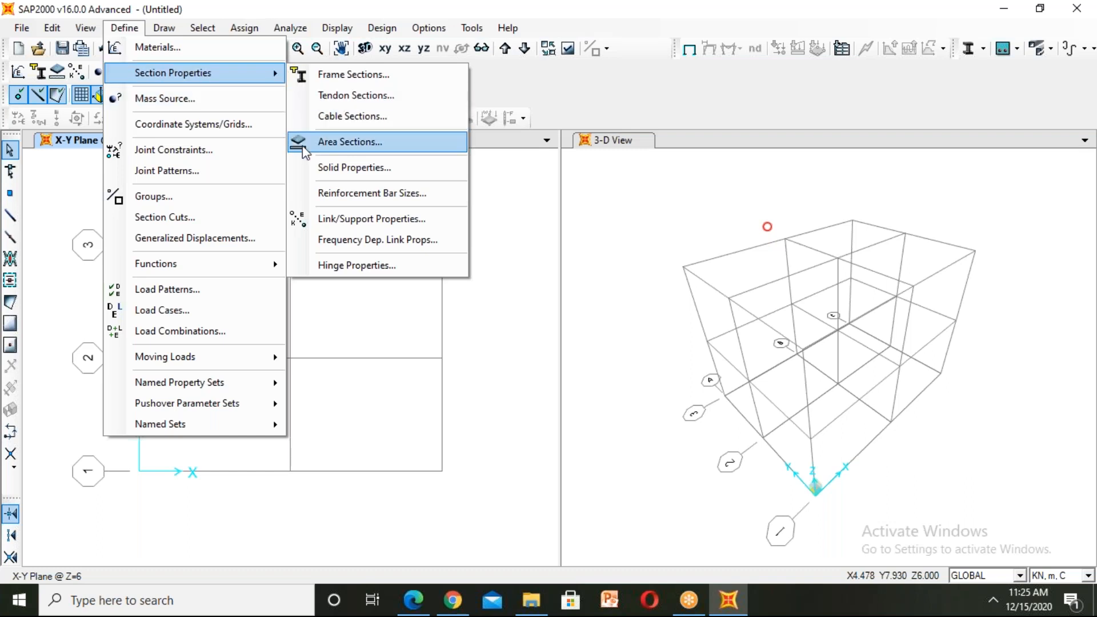
pyautogui.click(328, 148)
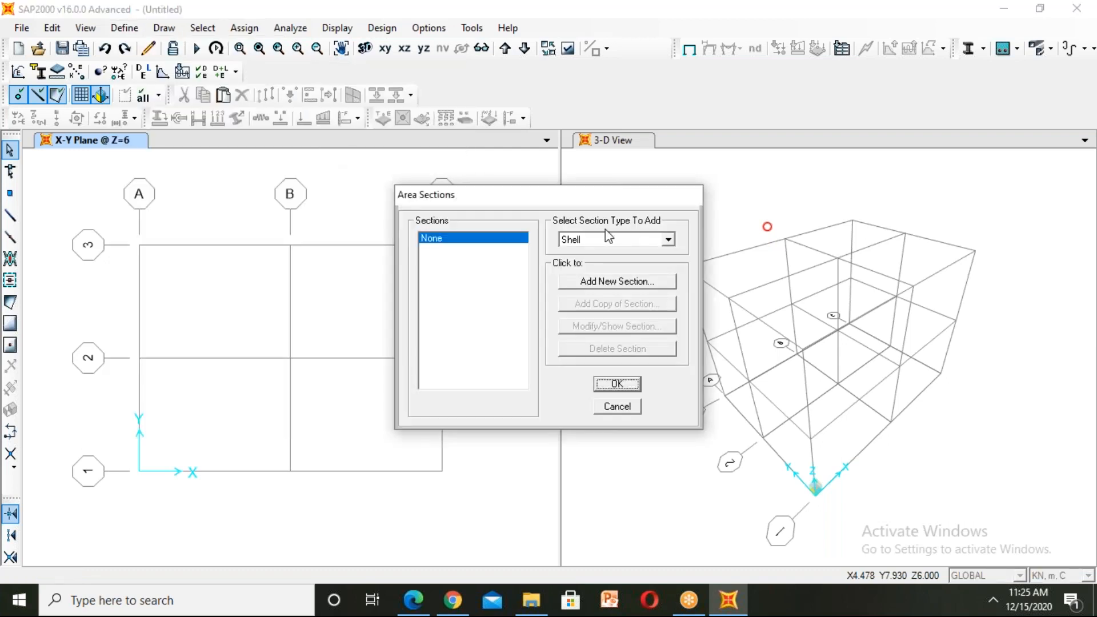
pyautogui.click(627, 282)
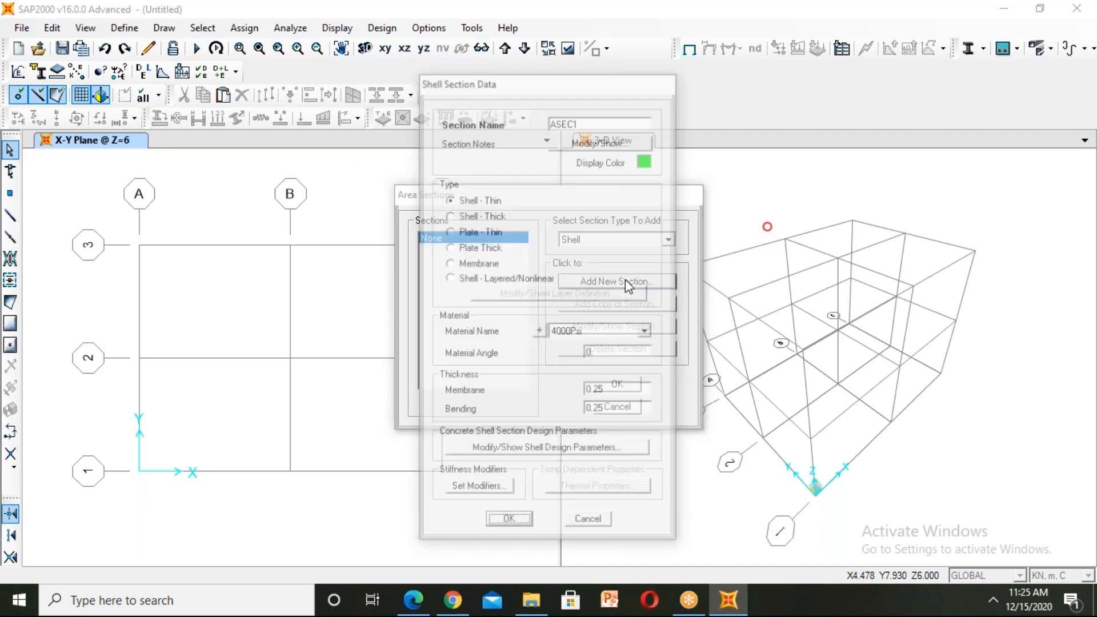
pyautogui.doubleClick(587, 124)
pyautogui.press('BackSpace')
pyautogui.write('sa')
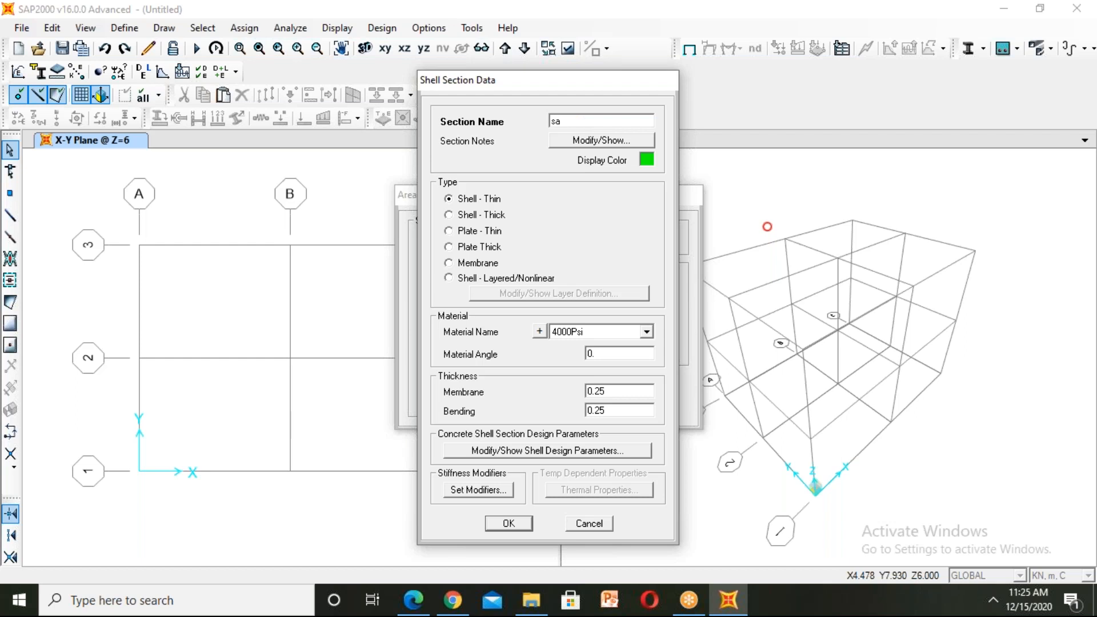
pyautogui.write('lb')
pyautogui.click(594, 330)
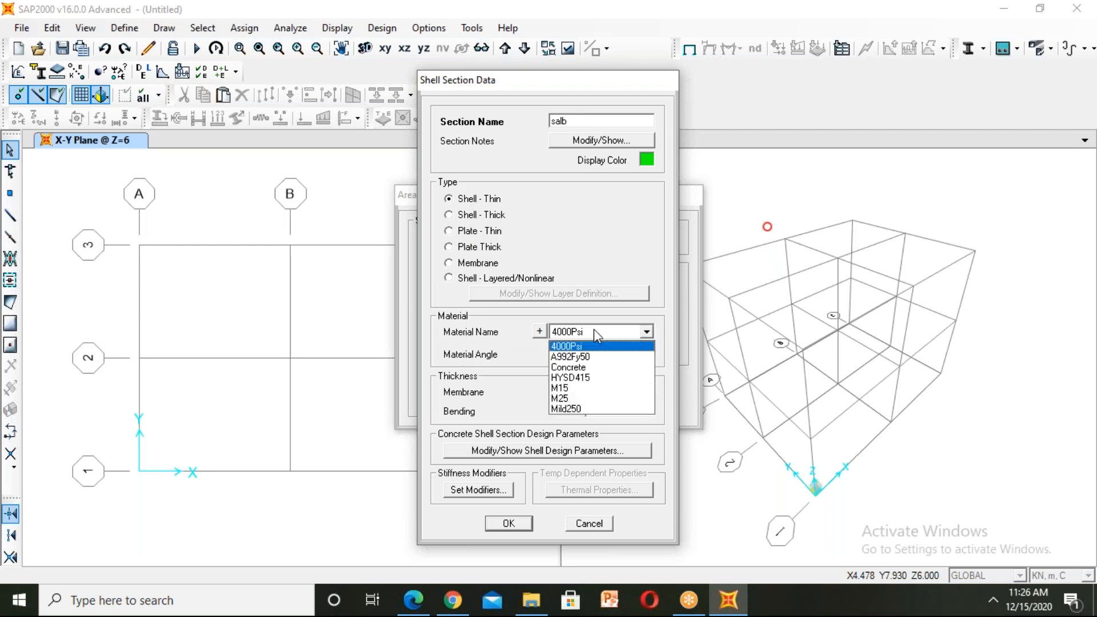
pyautogui.click(563, 398)
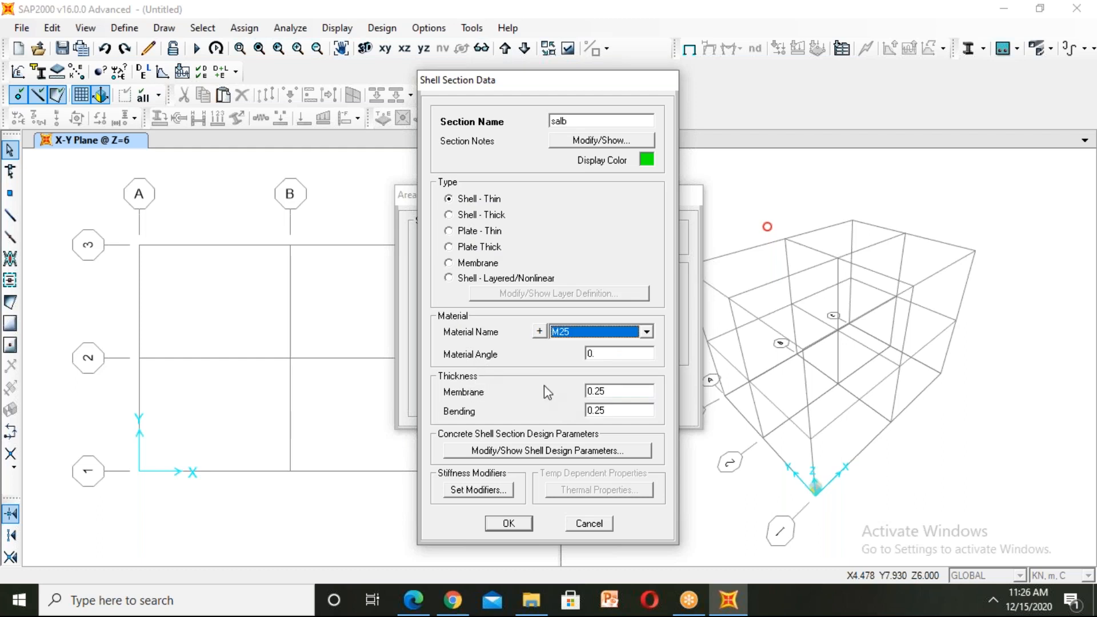
# - Set the slab section's membrane and bending thickness to 0.15 m and accept the area sections
pyautogui.doubleClick(609, 391)
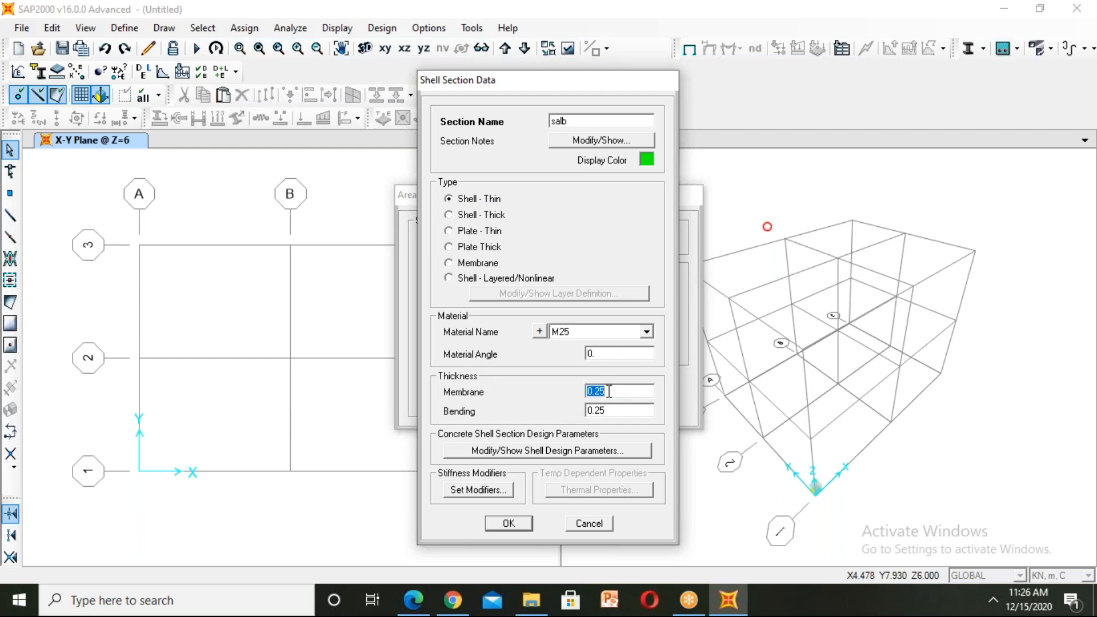
pyautogui.press('BackSpace')
pyautogui.write('0.15')
pyautogui.doubleClick(610, 411)
pyautogui.write('0.15')
pyautogui.click(509, 523)
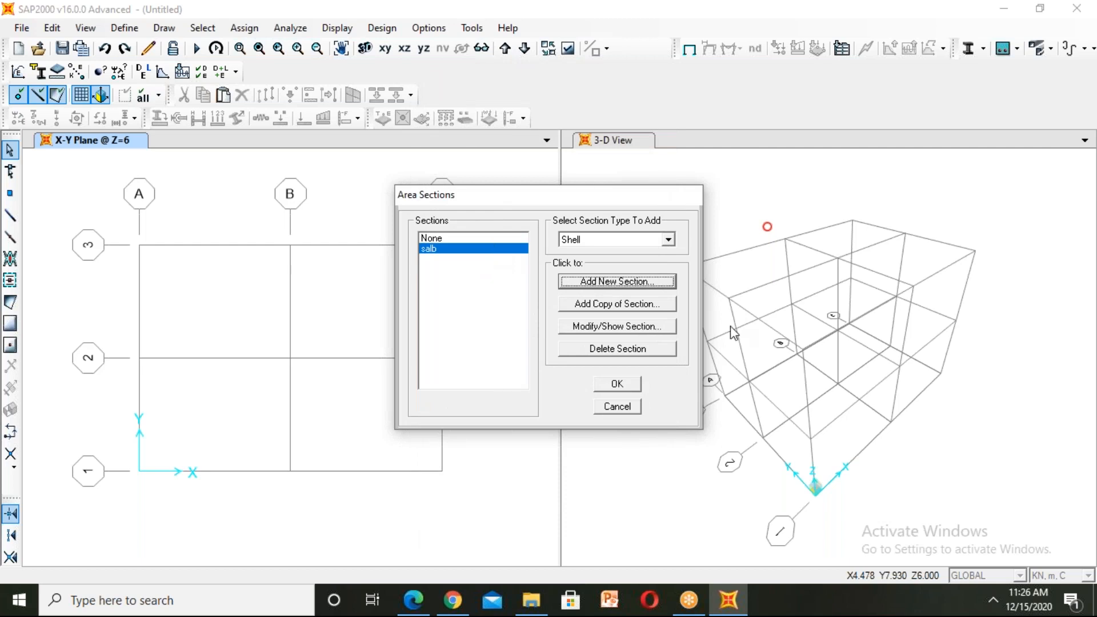
pyautogui.click(617, 387)
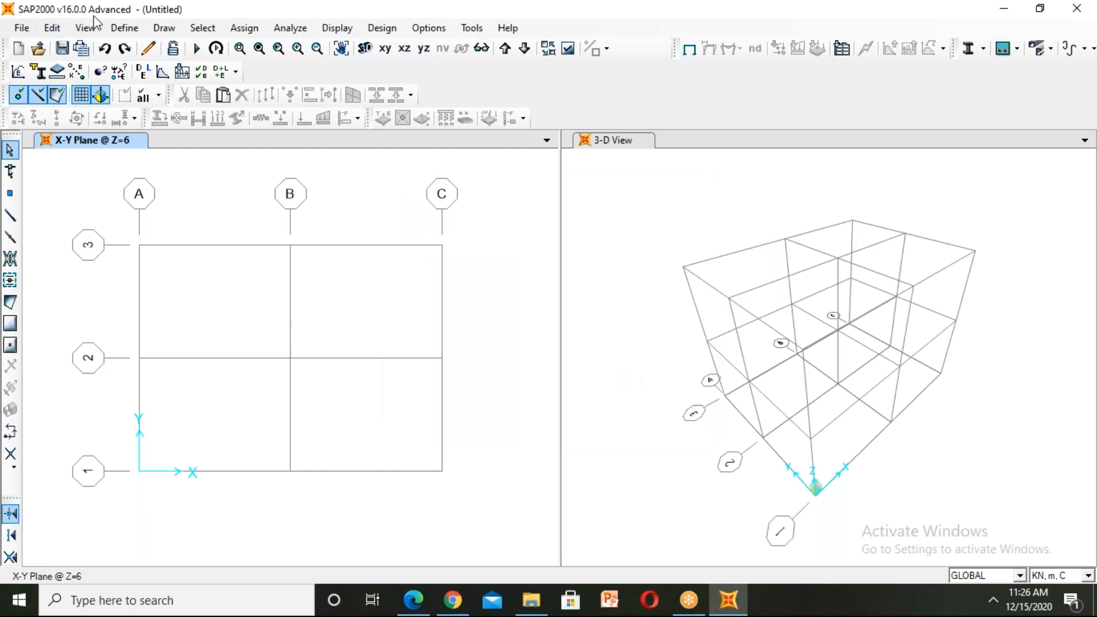
# - Review the defined materials and the list of frame sections
pyautogui.click(124, 29)
pyautogui.click(135, 47)
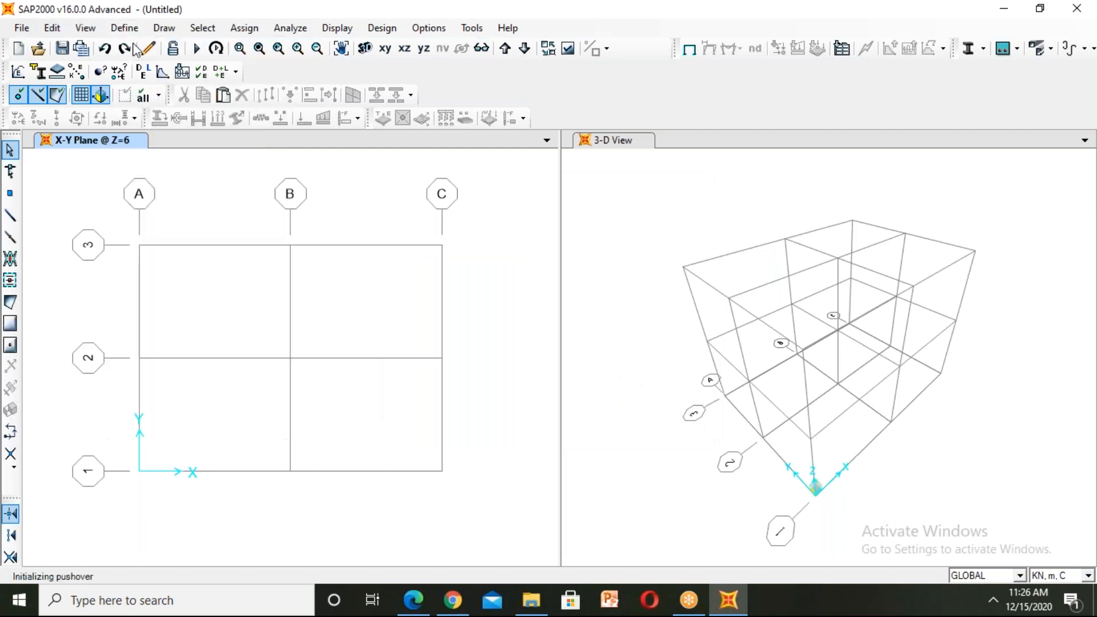
pyautogui.click(623, 378)
pyautogui.click(125, 28)
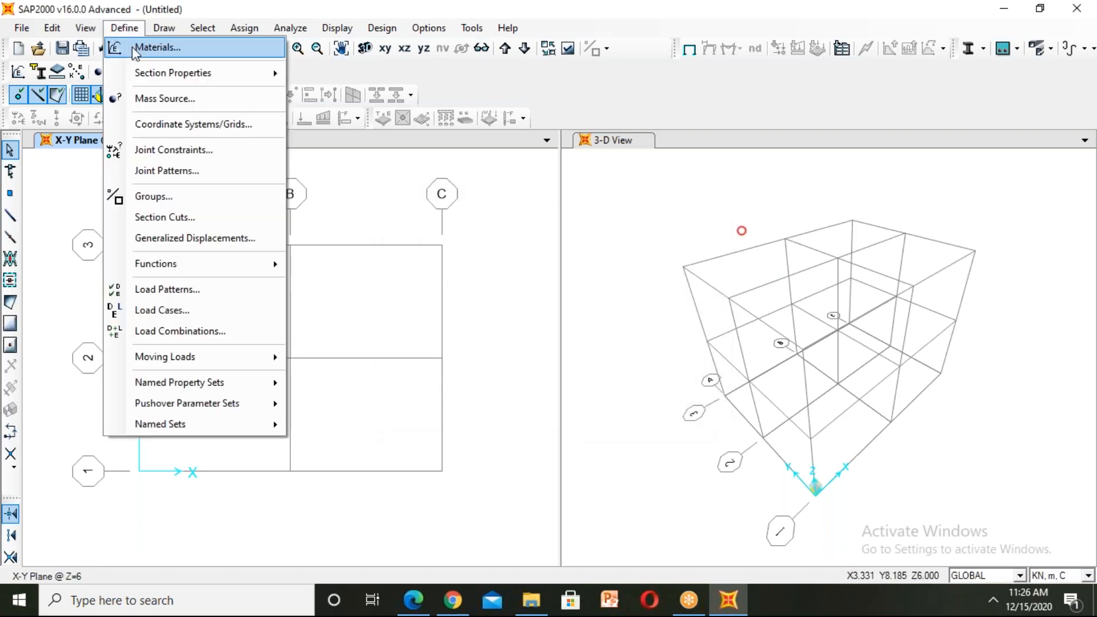
pyautogui.moveTo(205, 73)
pyautogui.click(347, 75)
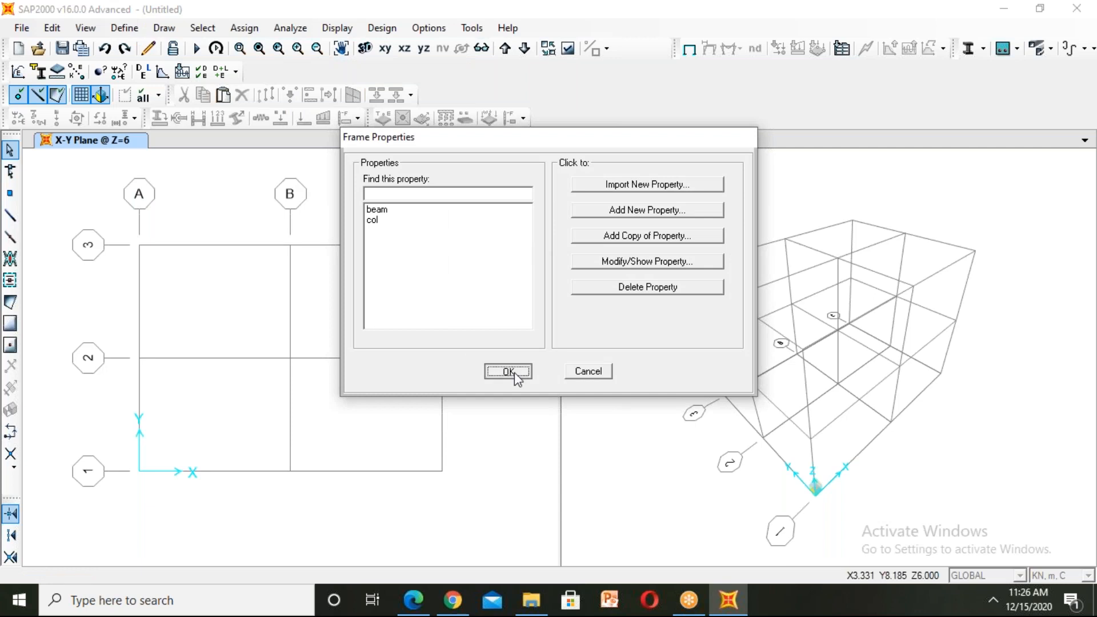
pyautogui.click(507, 372)
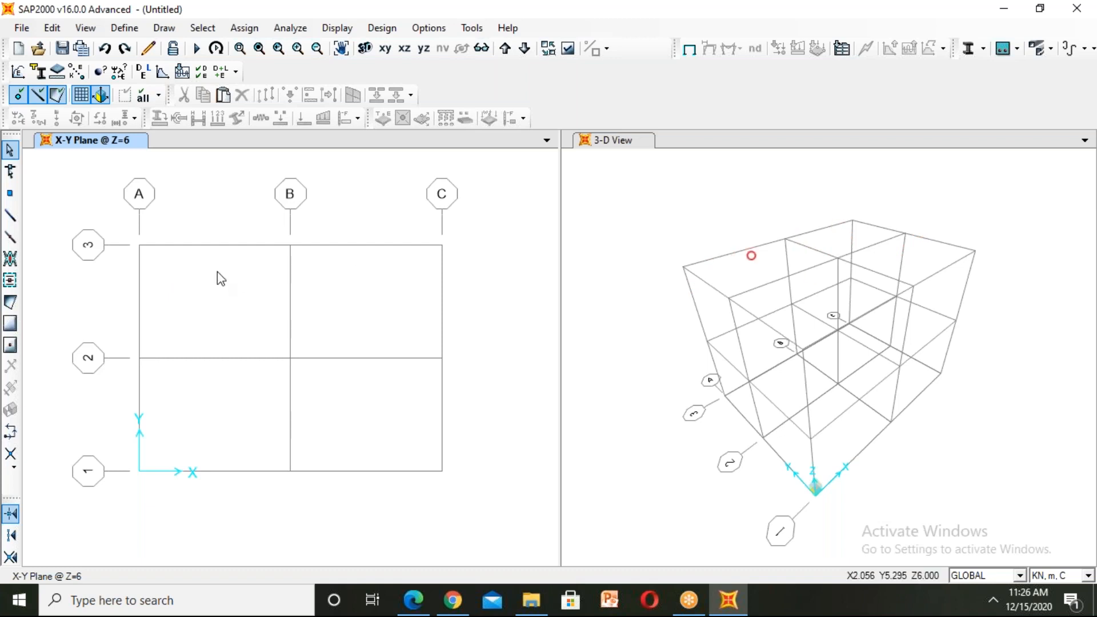
# - Draw straight frame members with the beam section along grid line 3 from A to B to C at Z=6
pyautogui.click(168, 29)
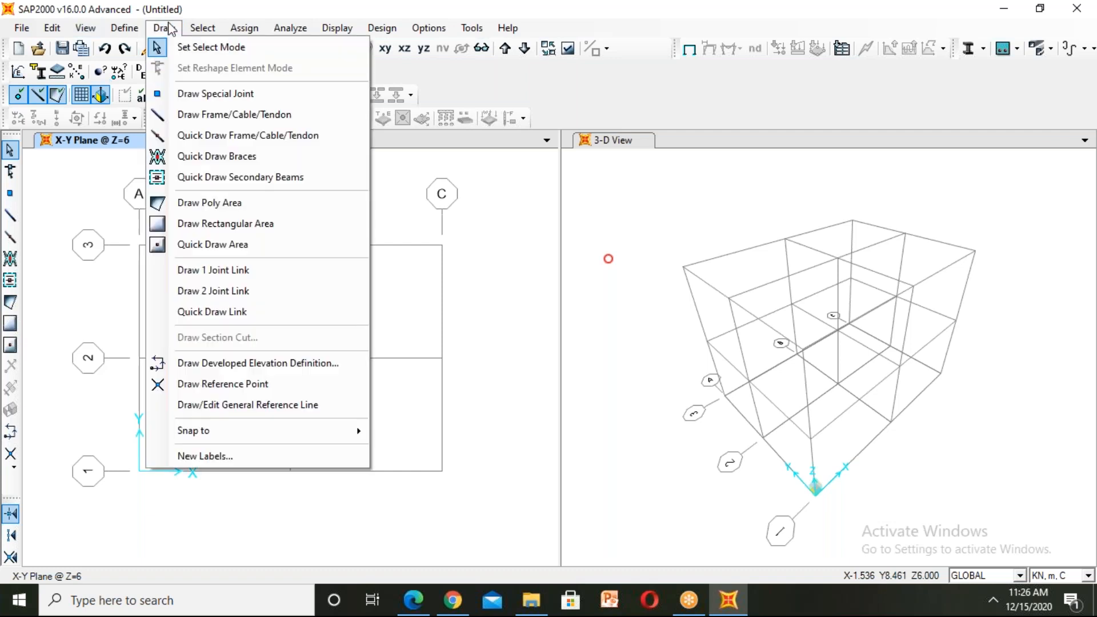
pyautogui.click(227, 117)
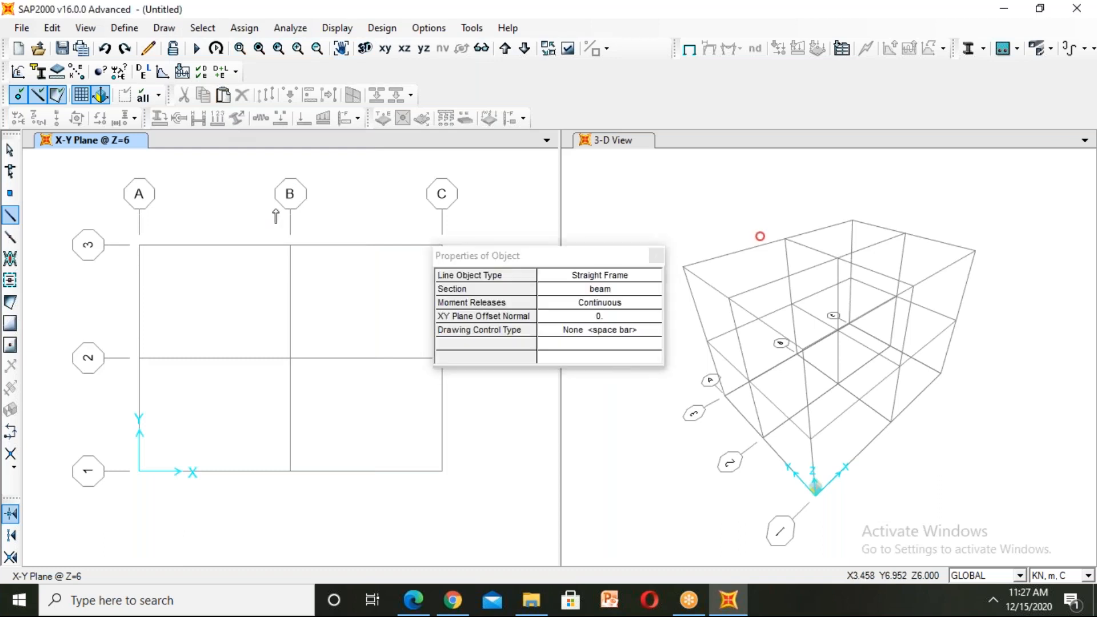
pyautogui.click(573, 261)
pyautogui.moveTo(577, 262); pyautogui.dragTo(625, 262)
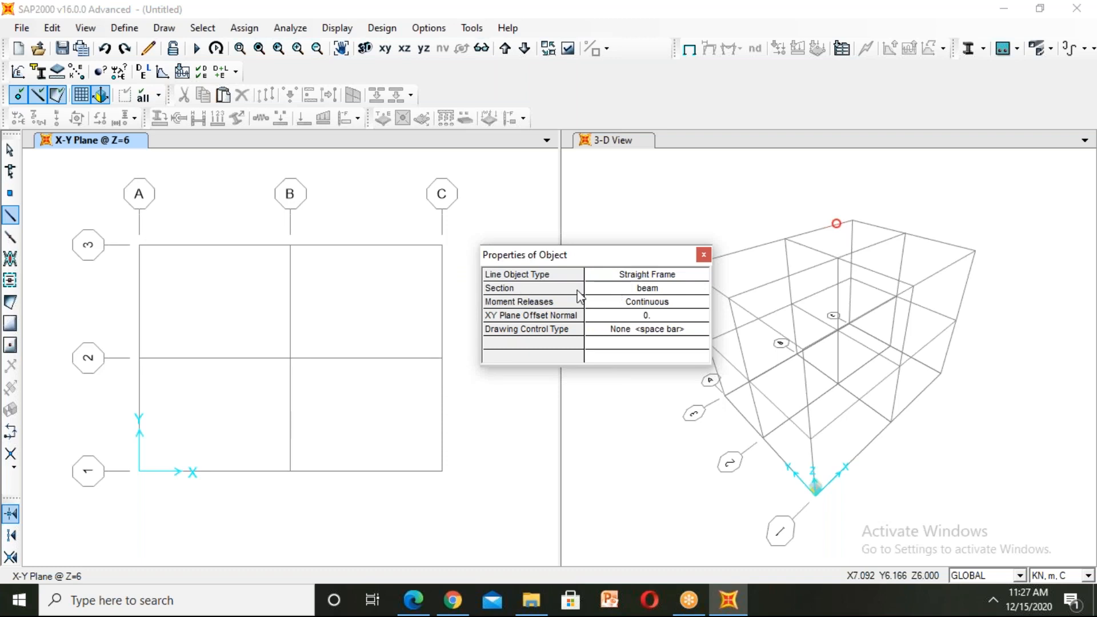
pyautogui.click(650, 280)
pyautogui.click(663, 289)
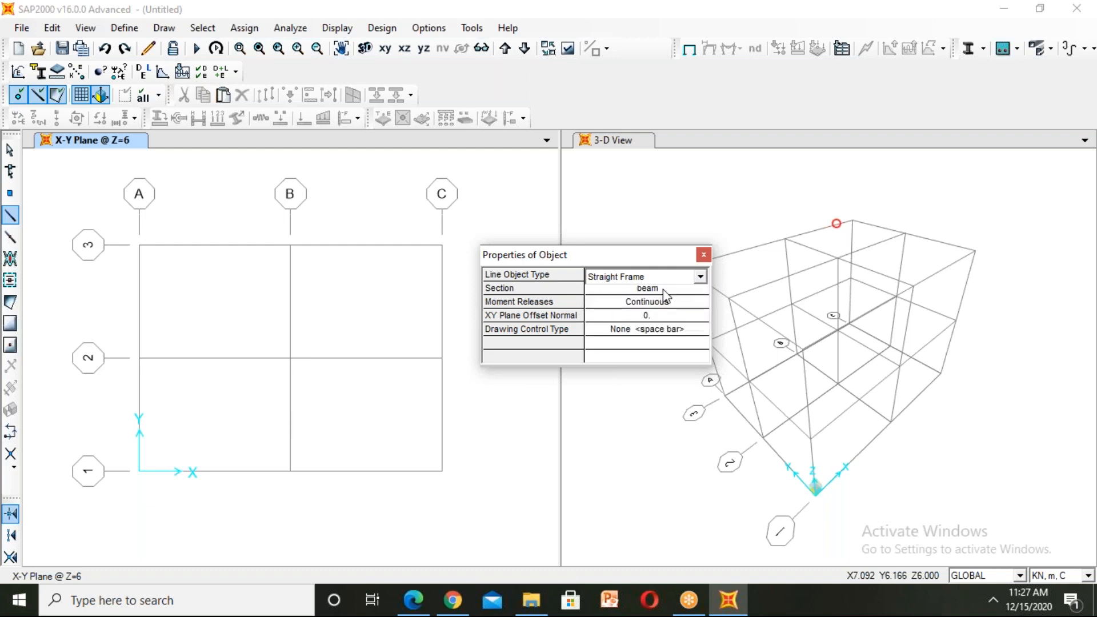
pyautogui.click(663, 291)
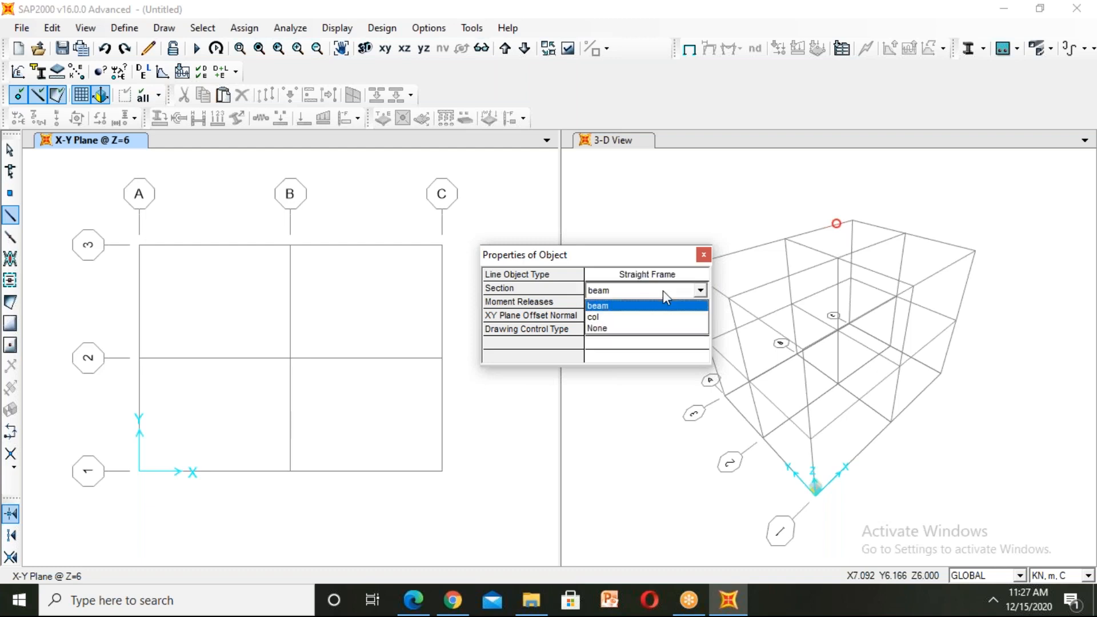
pyautogui.click(616, 307)
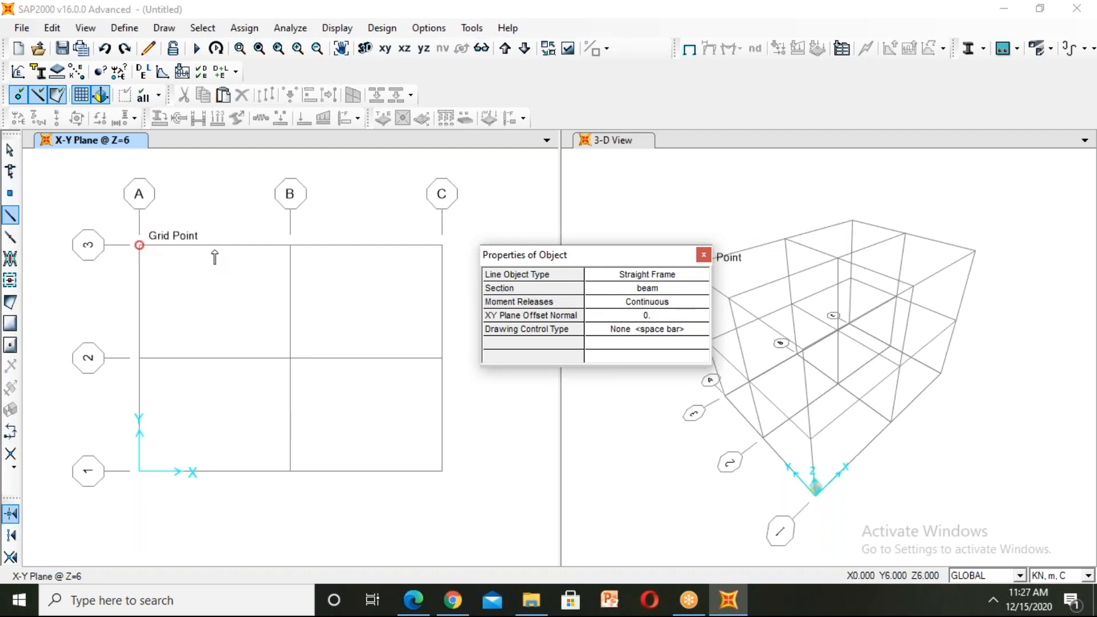
pyautogui.click(140, 245)
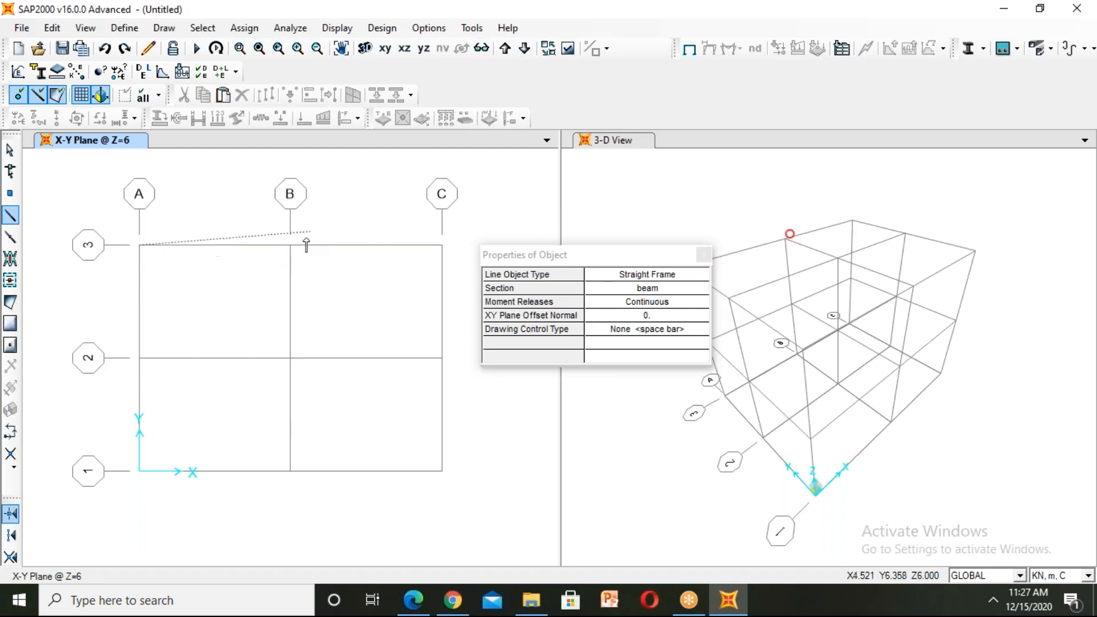
pyautogui.click(290, 245)
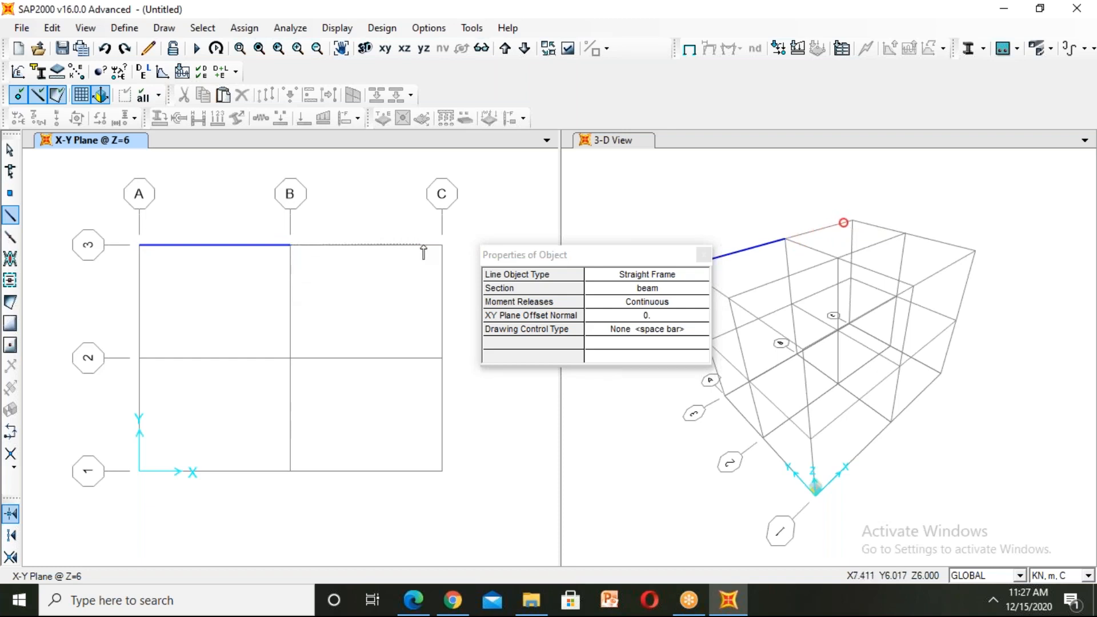
pyautogui.click(440, 245)
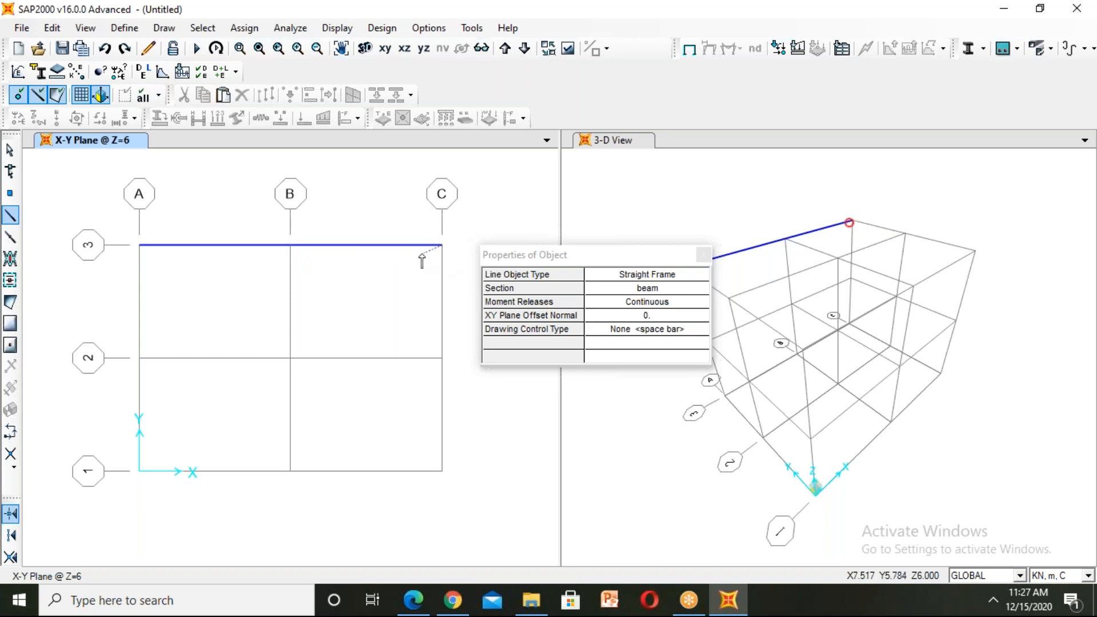
pyautogui.press('Escape')
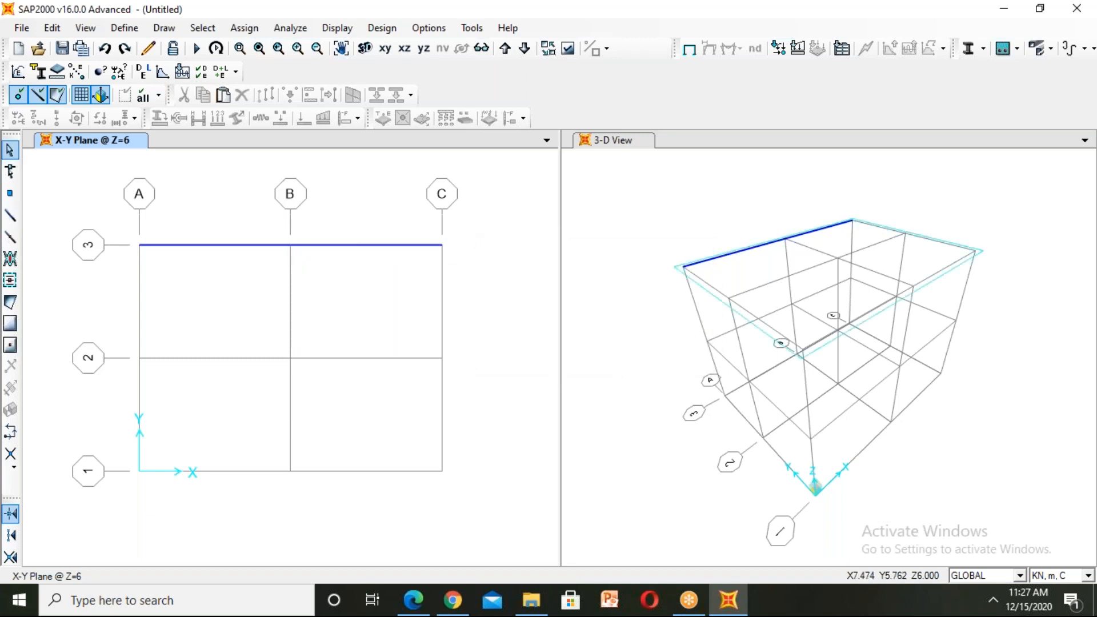
# - Quick-draw beam members on all remaining grid segments of the X-Y plane at Z=6
pyautogui.click(9, 237)
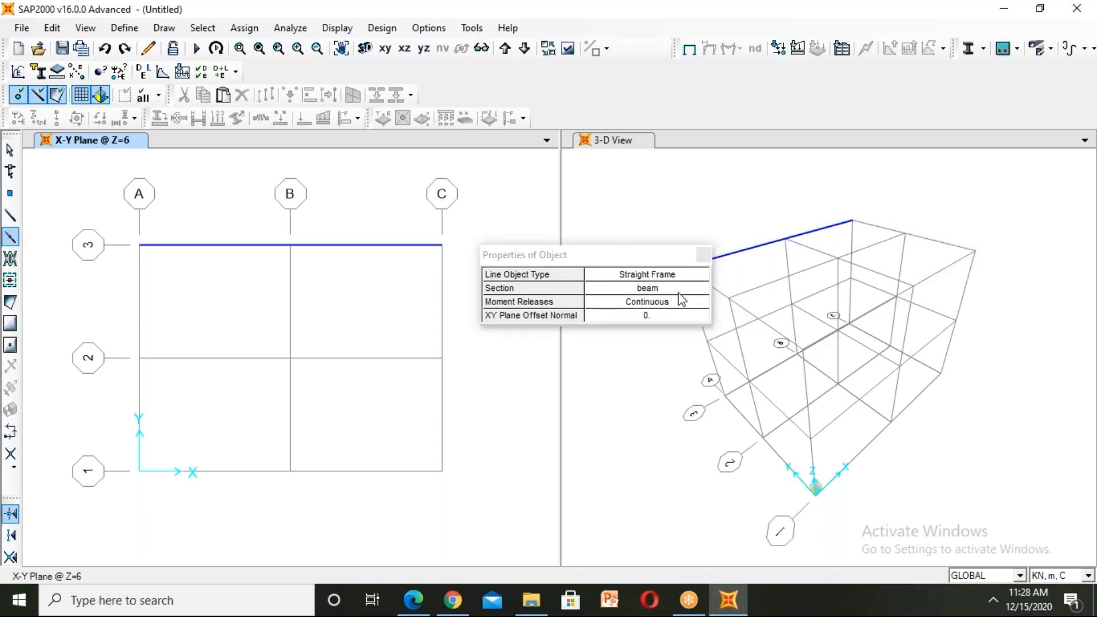
pyautogui.click(139, 278)
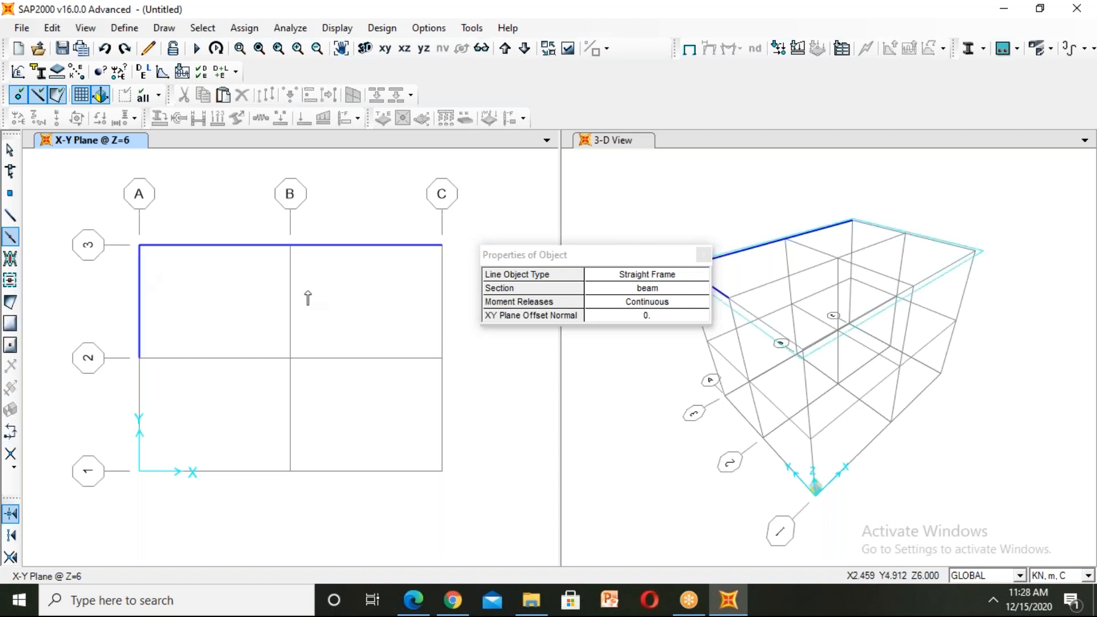
pyautogui.click(289, 294)
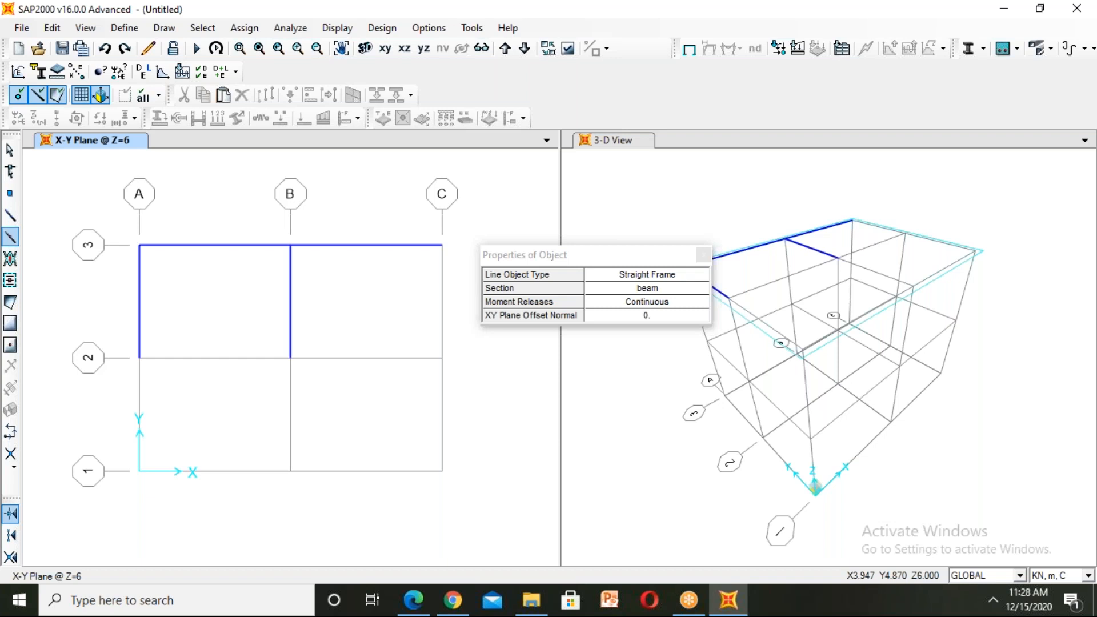
pyautogui.click(439, 310)
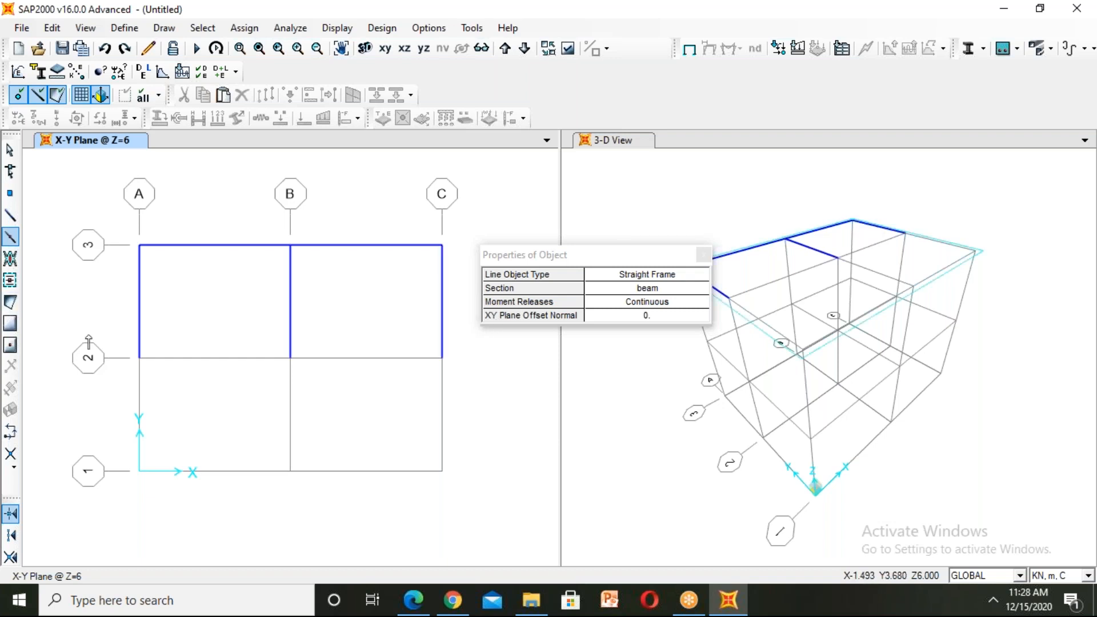
pyautogui.moveTo(88, 335); pyautogui.dragTo(515, 508)
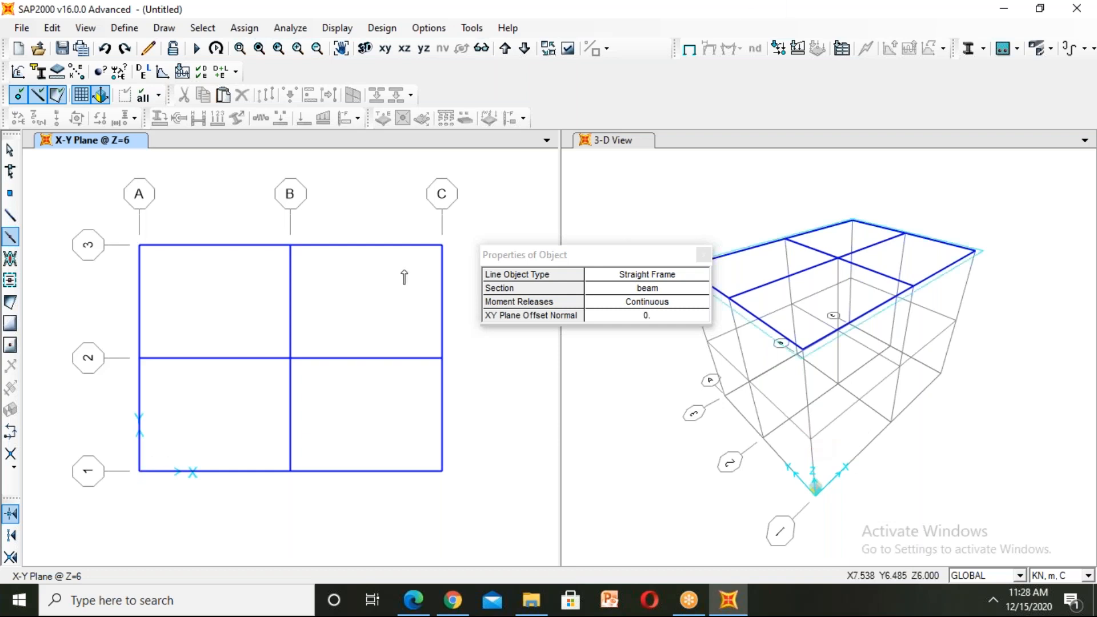
# - Go down to the X-Y plane at Z=3 and quick-draw beam members on all its grid lines
pyautogui.click(525, 49)
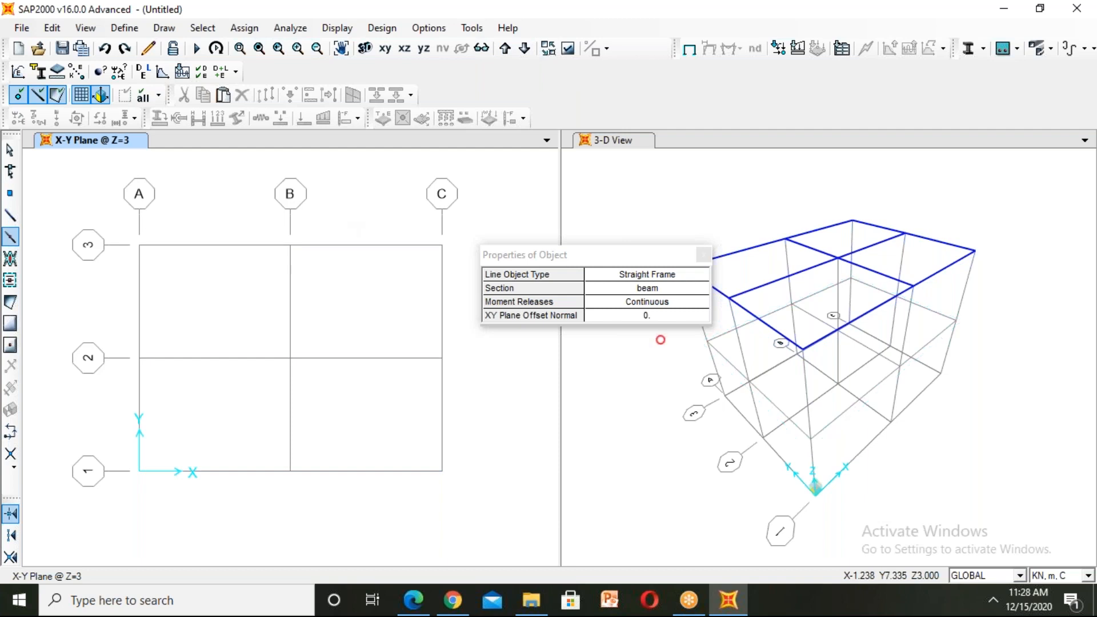
pyautogui.moveTo(168, 285); pyautogui.dragTo(489, 509)
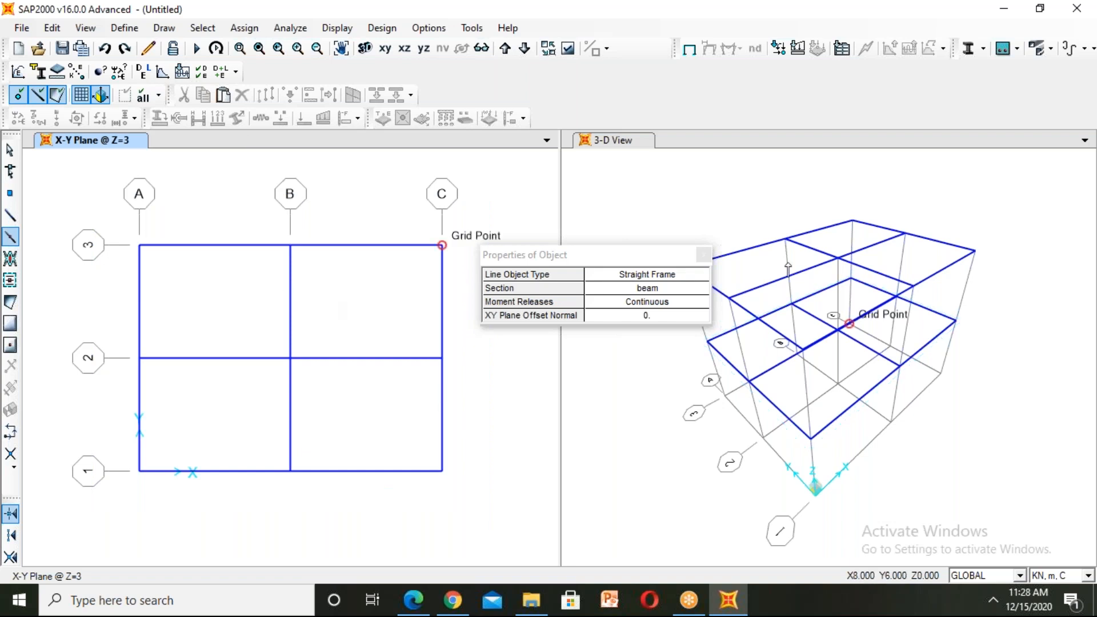
pyautogui.click(703, 255)
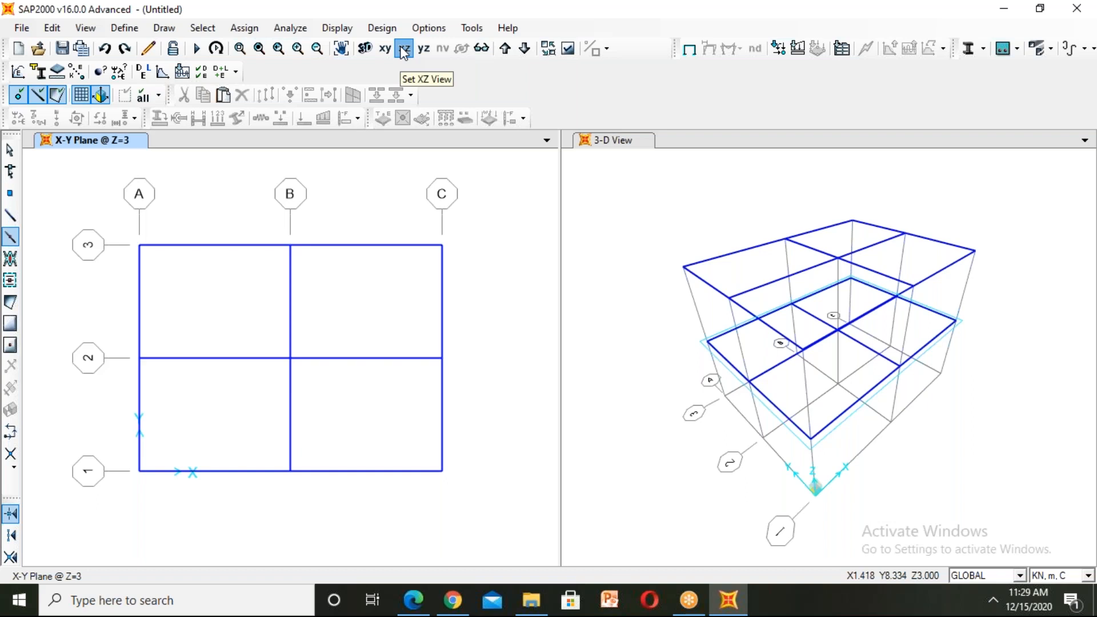
# - Show the X-Z plane at Y=6 and quick-draw members with the col section across its whole grid
pyautogui.click(404, 50)
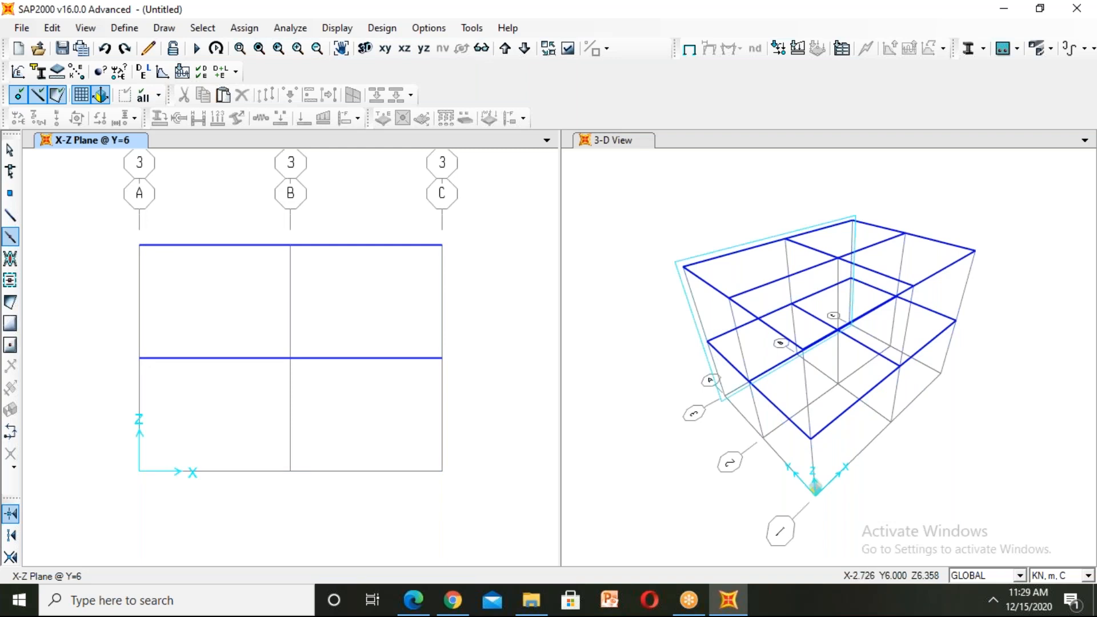
pyautogui.click(629, 288)
pyautogui.click(591, 311)
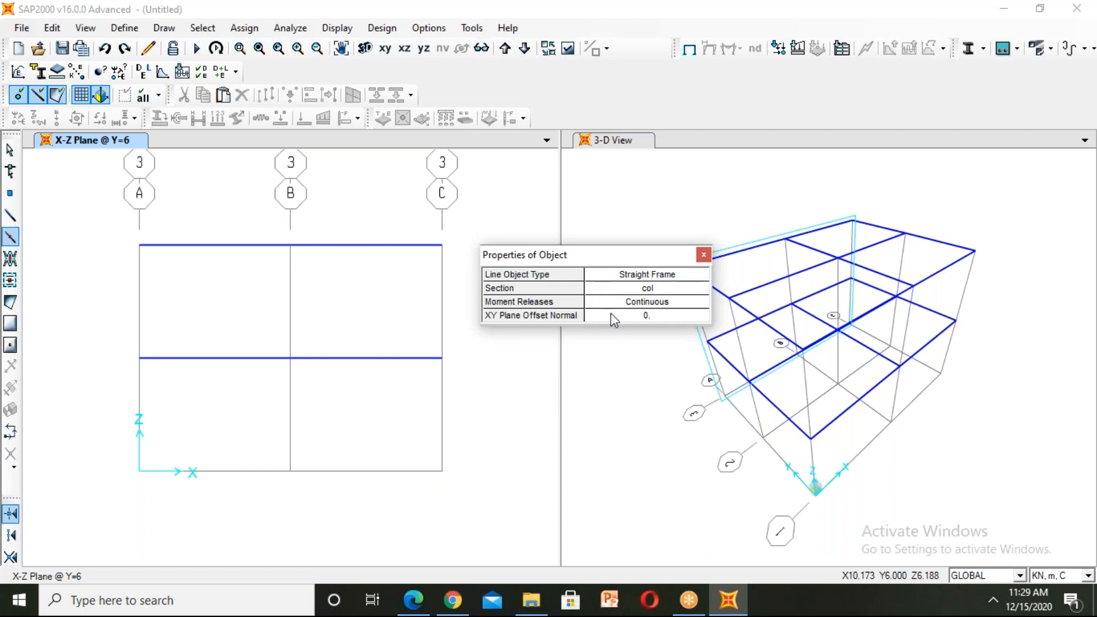
pyautogui.click(92, 236)
pyautogui.moveTo(93, 236)
pyautogui.mouseDown()
pyautogui.moveTo(265, 392)
pyautogui.moveTo(480, 469)
pyautogui.moveTo(481, 489)
pyautogui.mouseUp()
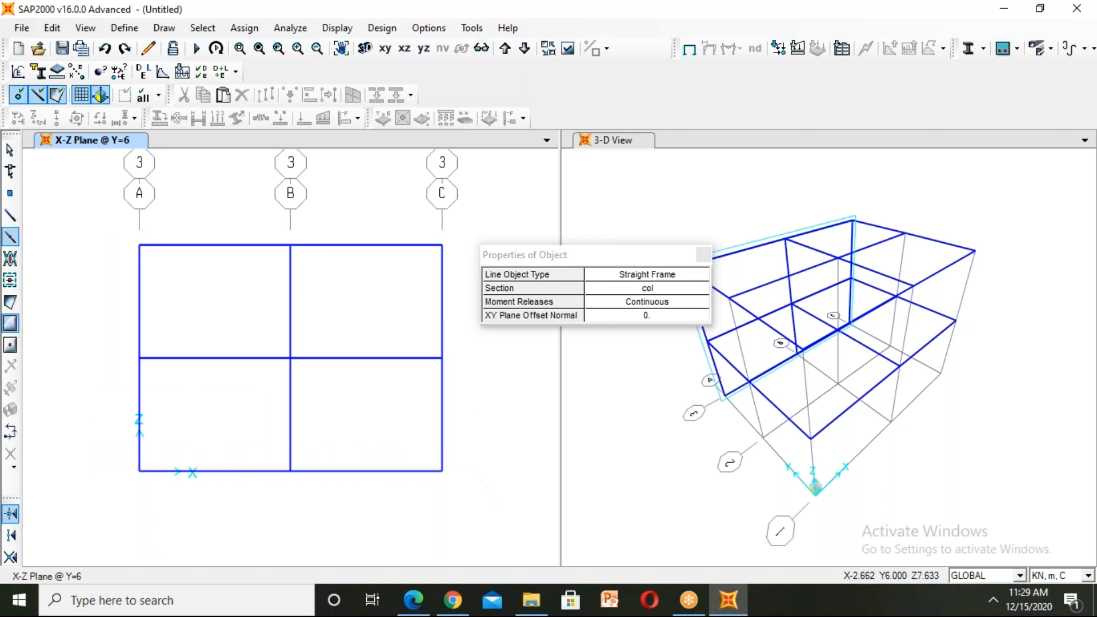
# - Quick-draw members with the col section across the whole X-Z grid at Y=0 and at Y=3
pyautogui.click(505, 49)
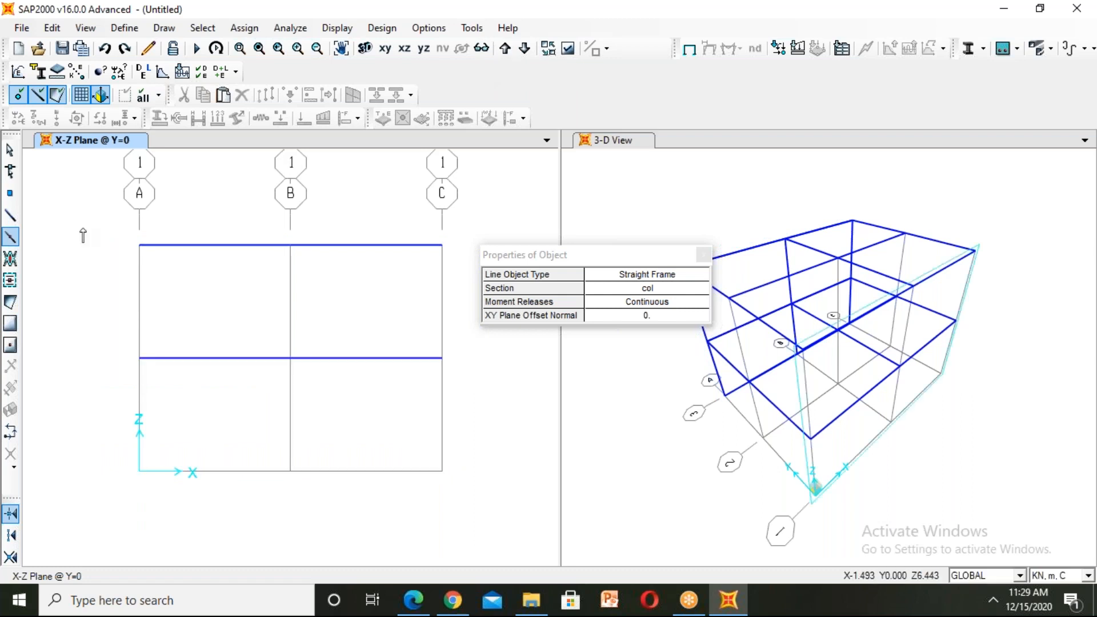
pyautogui.moveTo(85, 228); pyautogui.dragTo(460, 529)
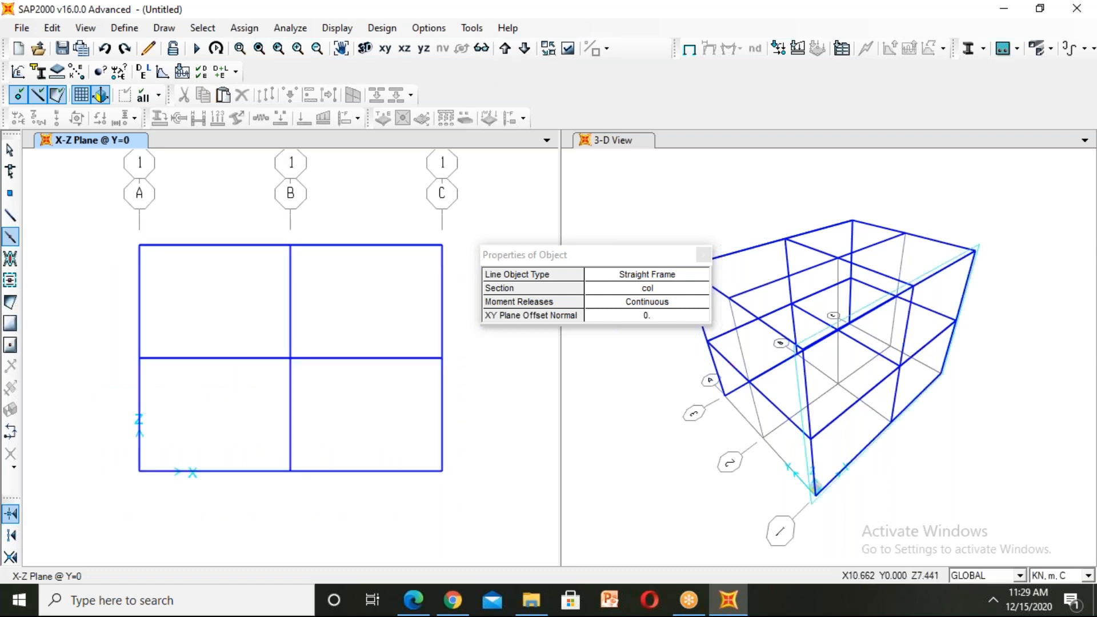
pyautogui.click(505, 50)
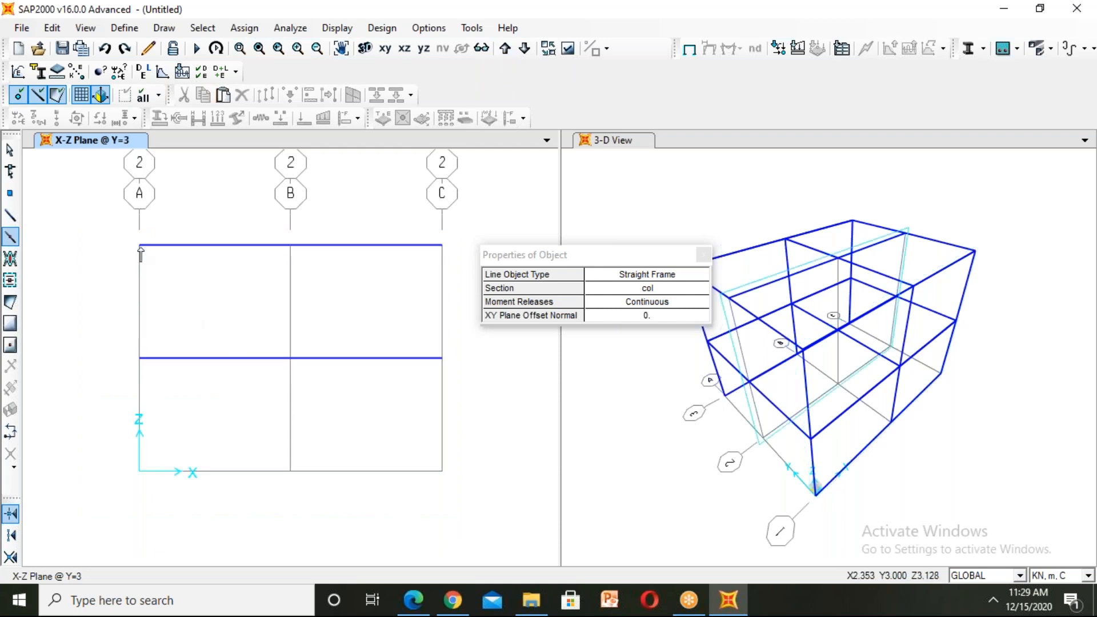
pyautogui.moveTo(134, 224); pyautogui.dragTo(475, 514)
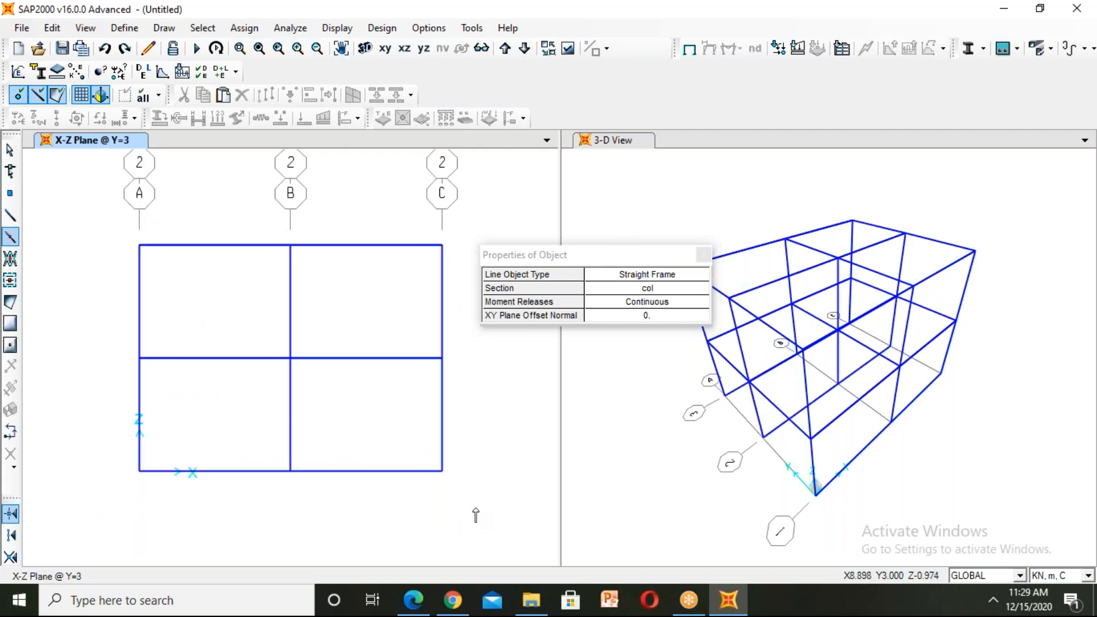
pyautogui.click(704, 257)
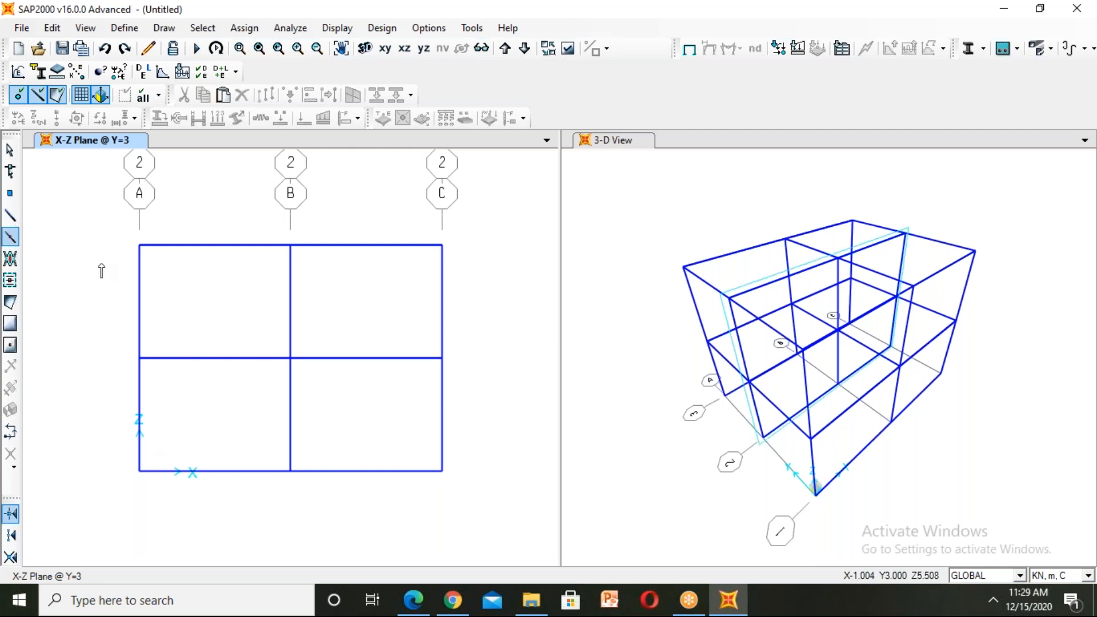
pyautogui.press('Escape')
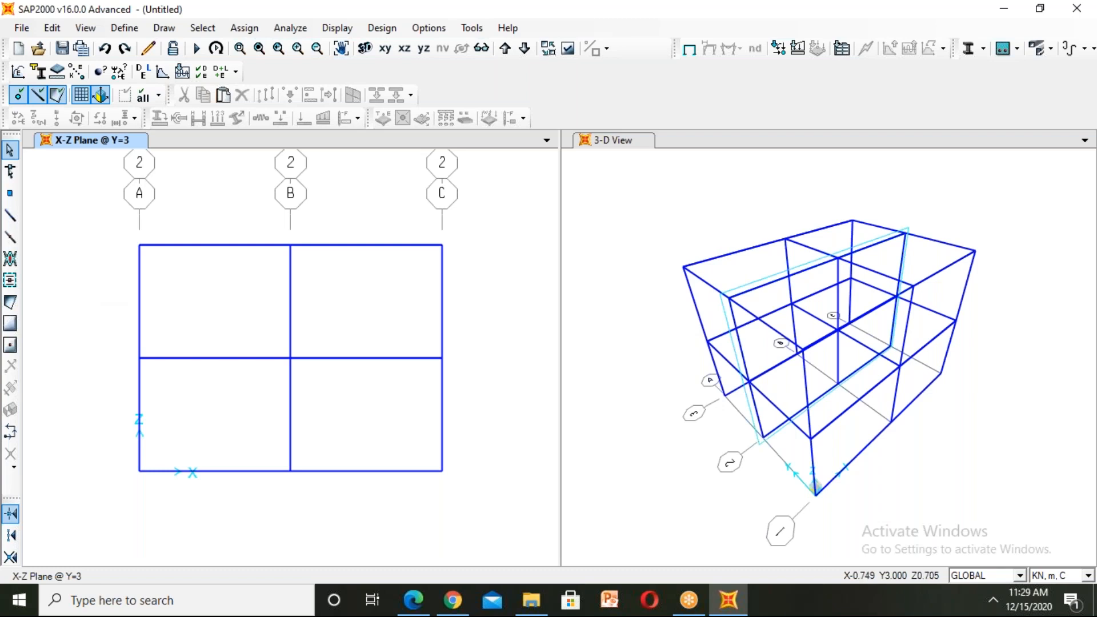
# - Delete the base members at Z=0 in the X-Z planes at Y=3, Y=0 and Y=6
pyautogui.moveTo(116, 448); pyautogui.dragTo(482, 536)
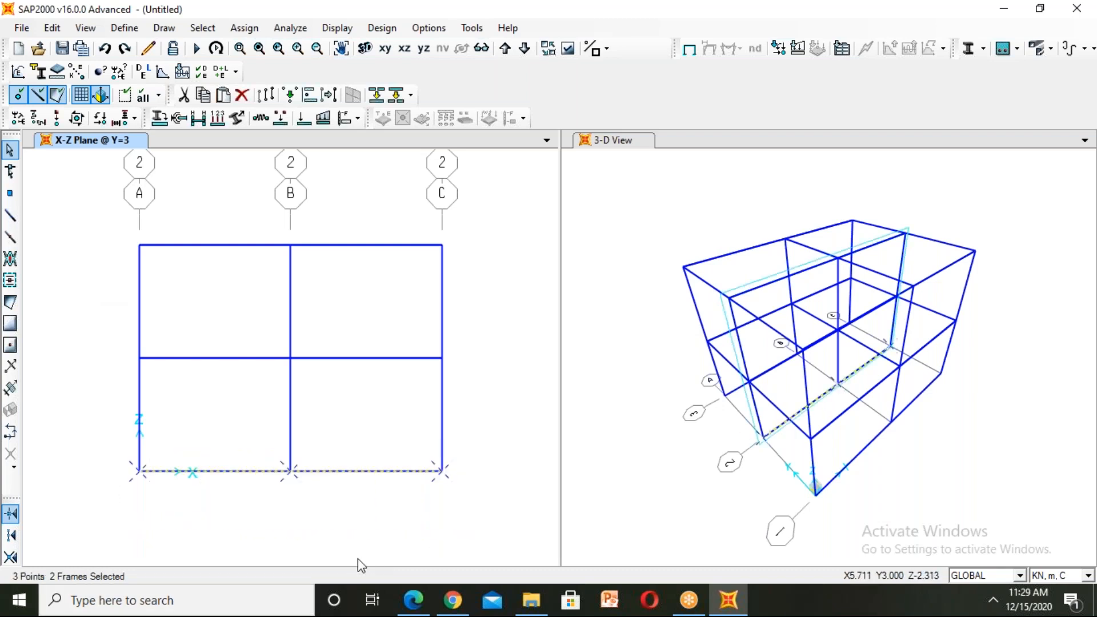
pyautogui.press('Delete')
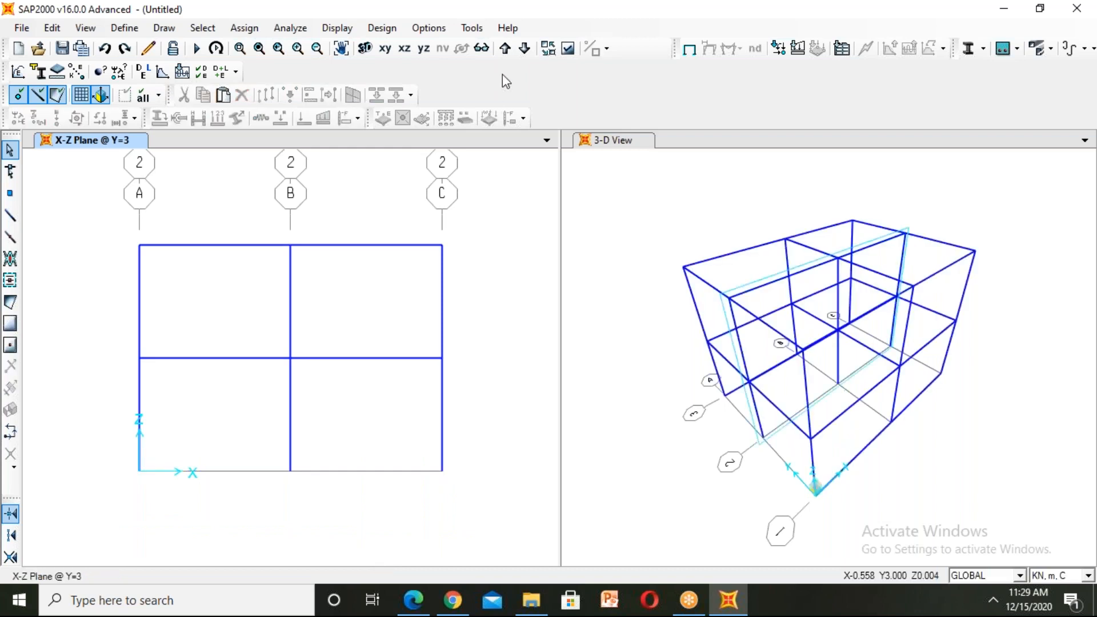
pyautogui.click(524, 49)
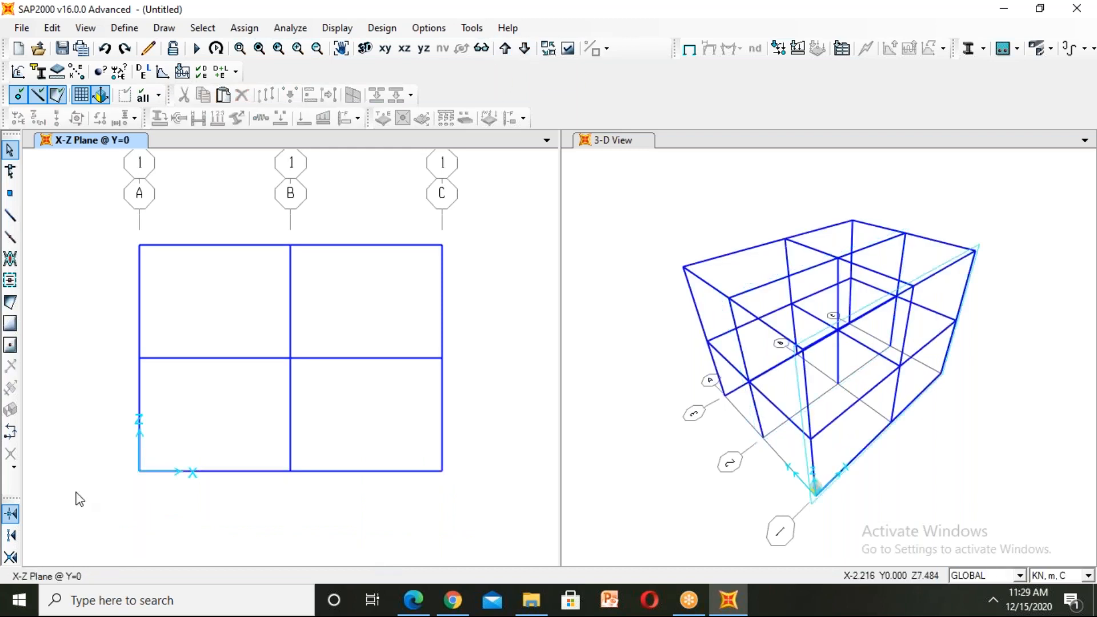
pyautogui.moveTo(108, 454); pyautogui.dragTo(490, 526)
pyautogui.press('Delete')
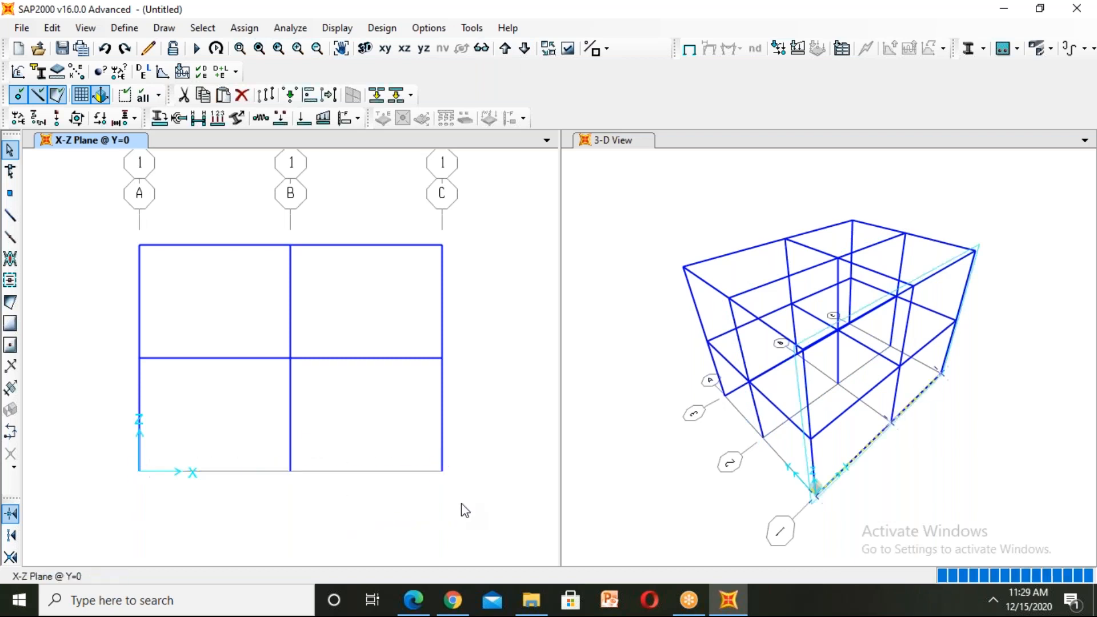
pyautogui.click(523, 49)
pyautogui.moveTo(106, 446); pyautogui.dragTo(454, 525)
pyautogui.press('Delete')
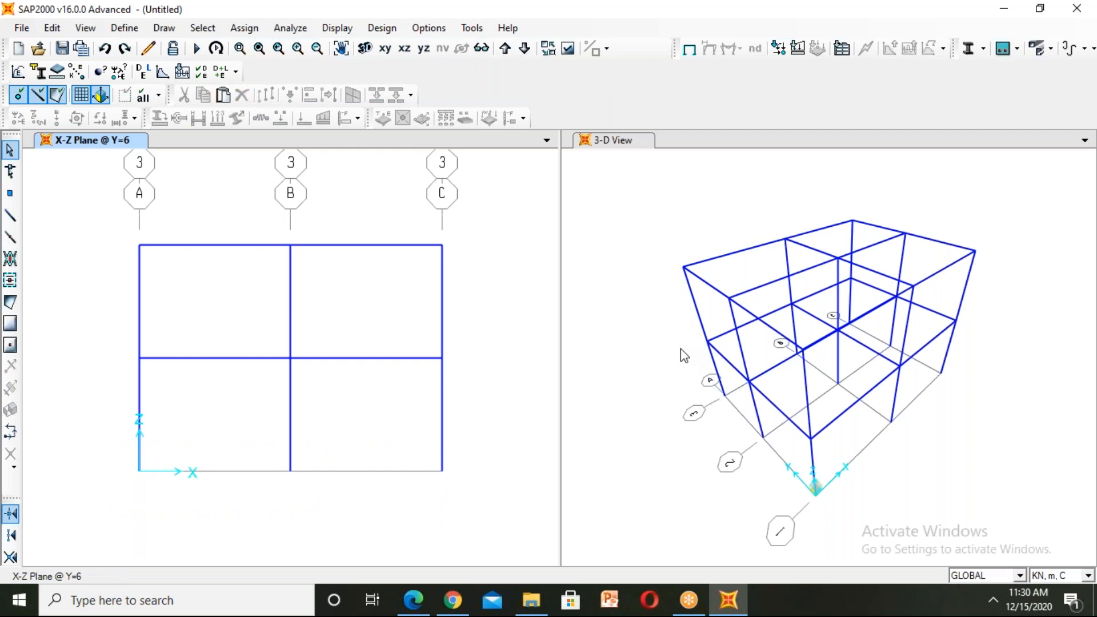
# - Assign fixed restraints, with all translations and rotations restrained, to the base joints in the X-Z planes at Y=6, Y=0 and Y=3
pyautogui.moveTo(113, 446); pyautogui.dragTo(512, 519)
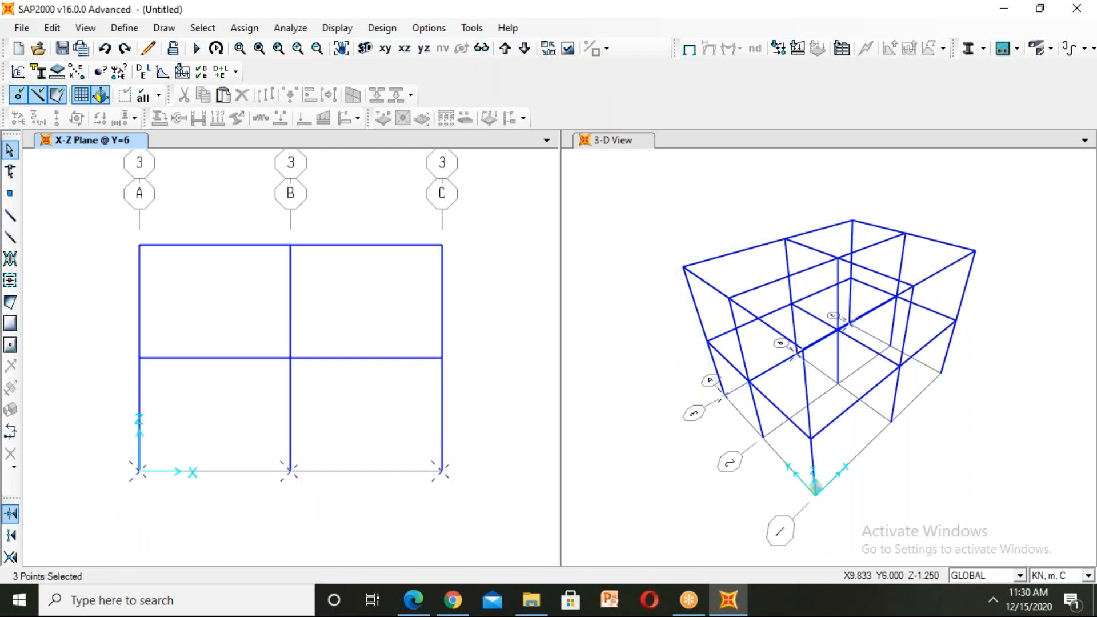
pyautogui.click(505, 48)
pyautogui.click(505, 48)
pyautogui.moveTo(128, 454); pyautogui.dragTo(467, 509)
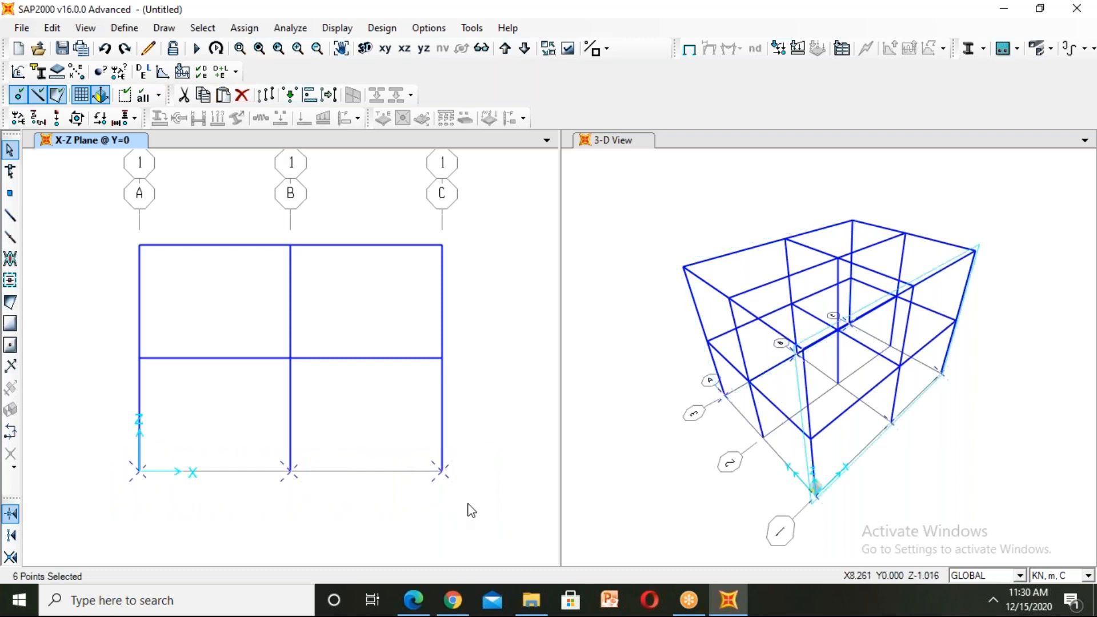
pyautogui.click(505, 48)
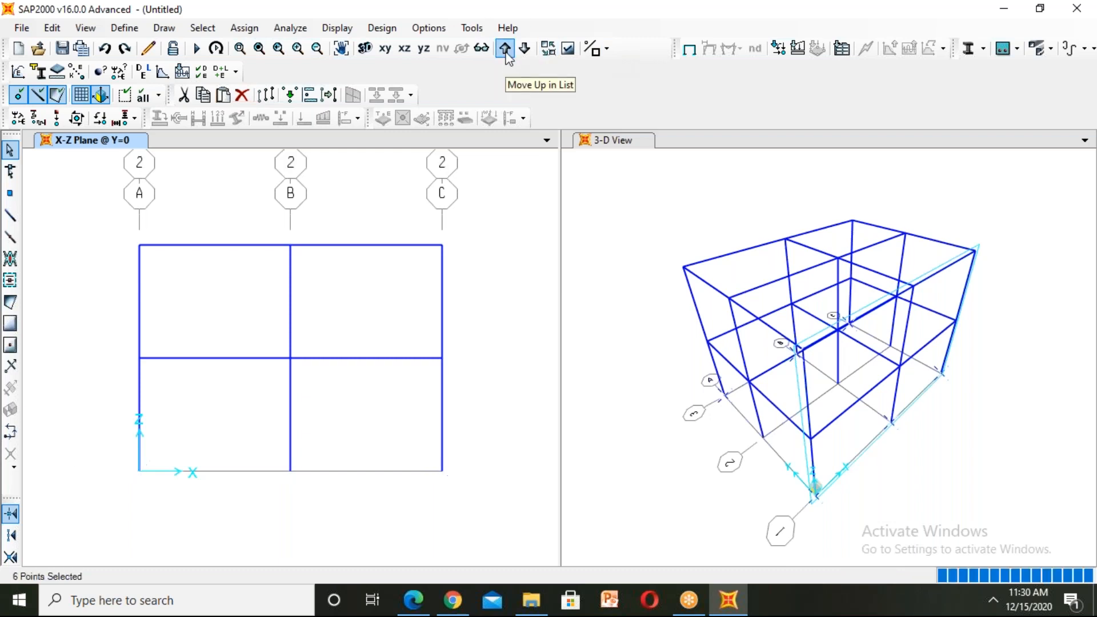
pyautogui.moveTo(100, 449); pyautogui.dragTo(460, 517)
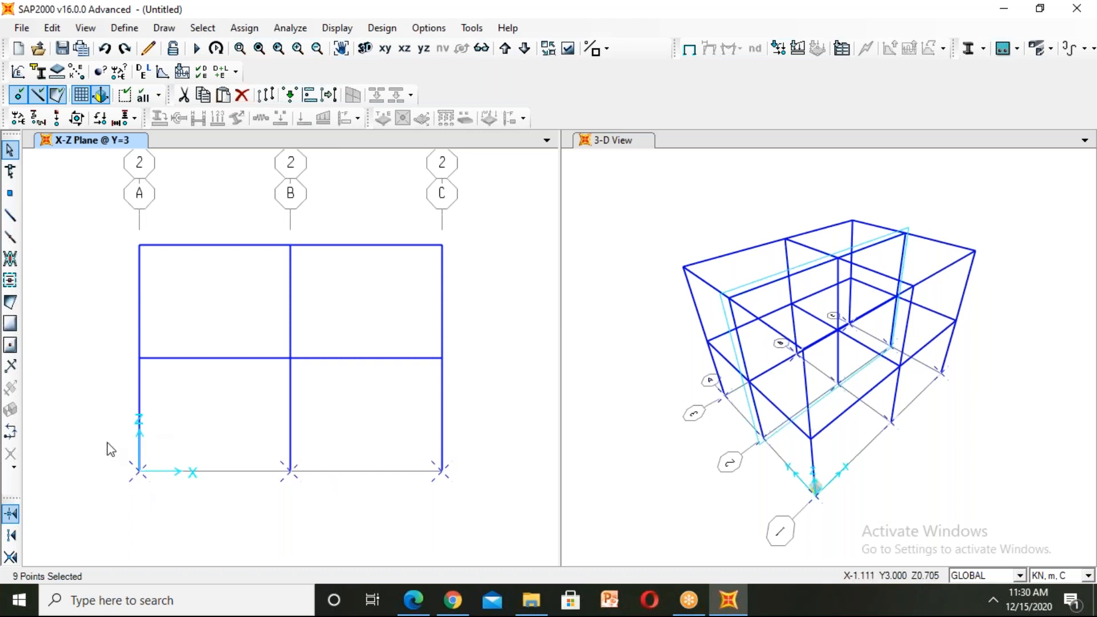
pyautogui.moveTo(105, 442); pyautogui.dragTo(461, 521)
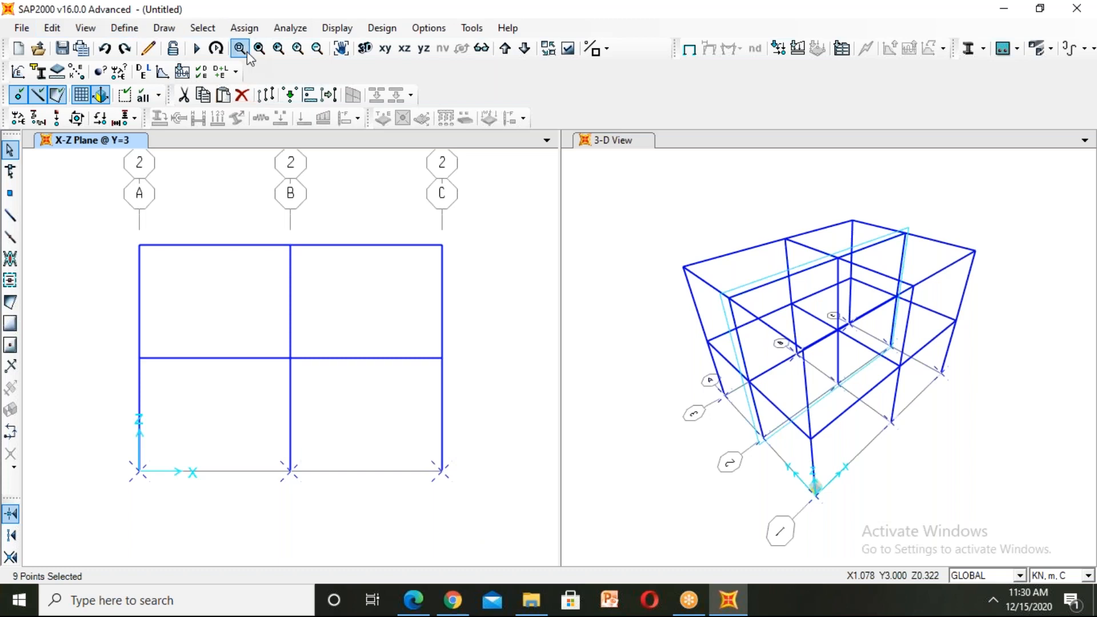
pyautogui.click(247, 30)
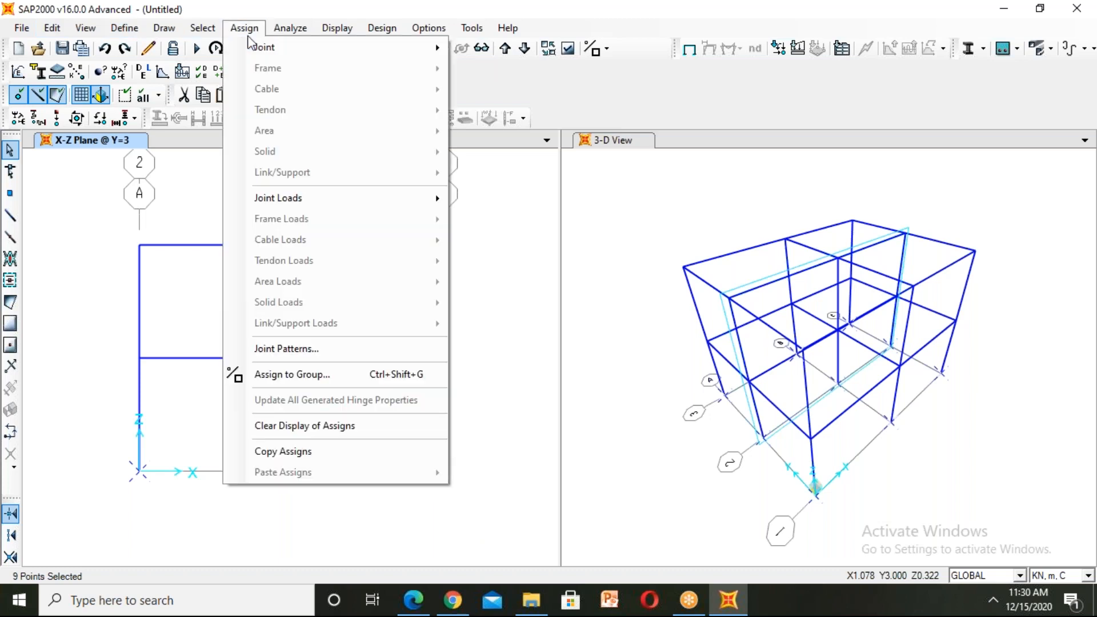
pyautogui.moveTo(281, 49)
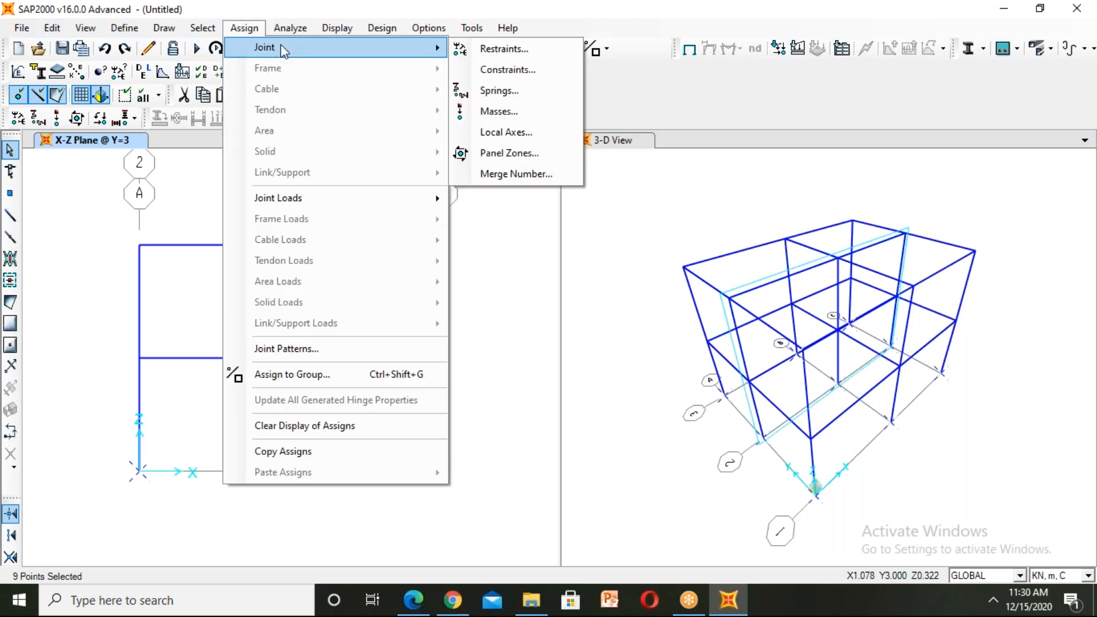
pyautogui.click(483, 50)
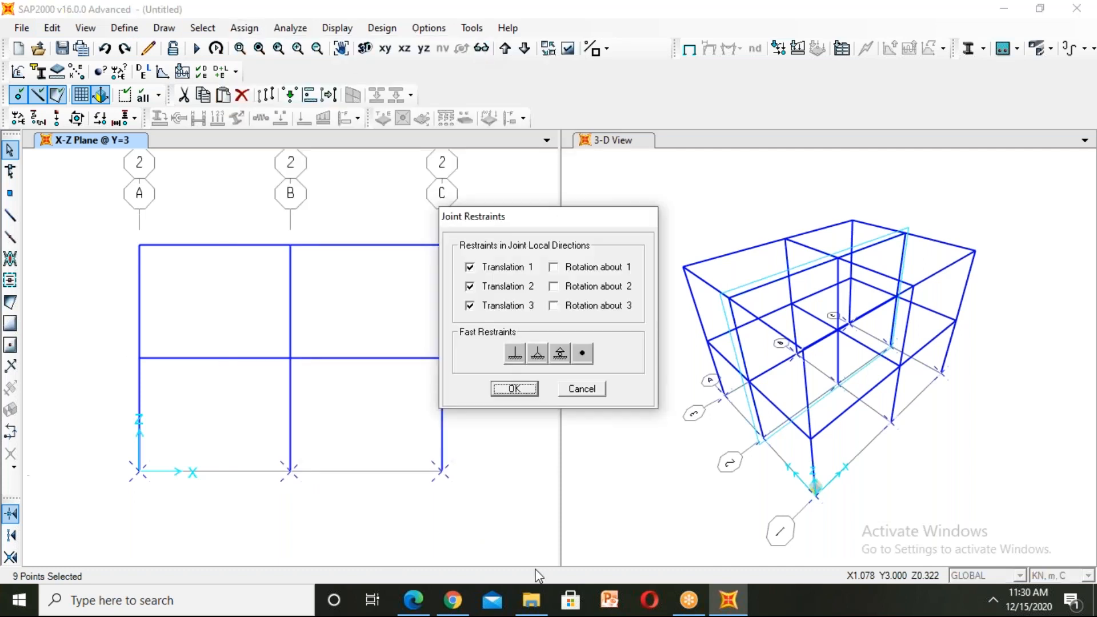
pyautogui.click(515, 353)
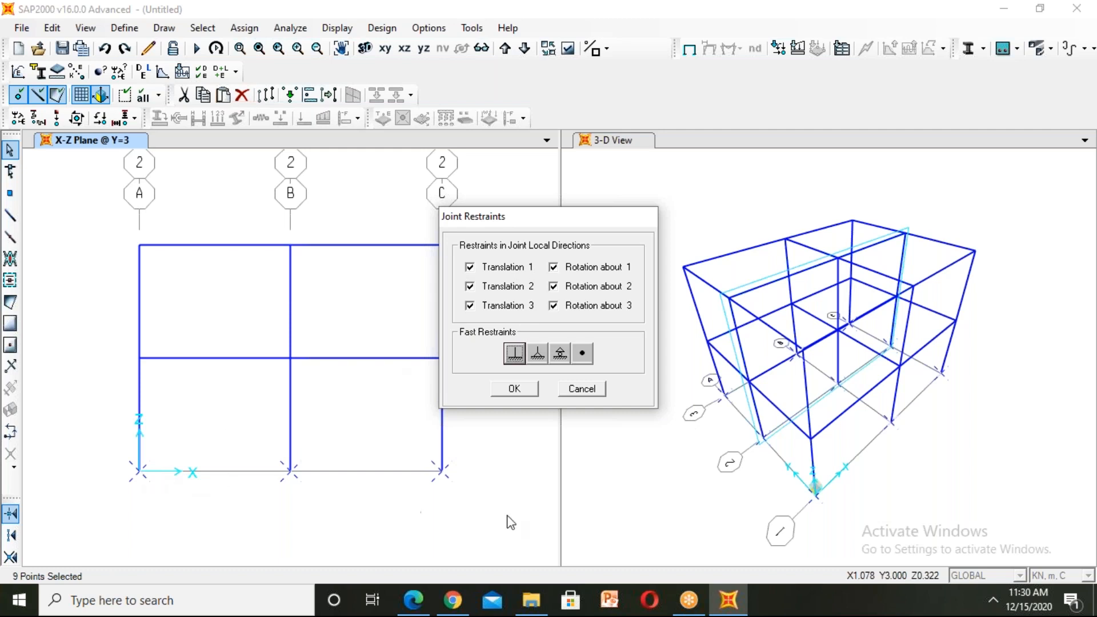
pyautogui.click(514, 389)
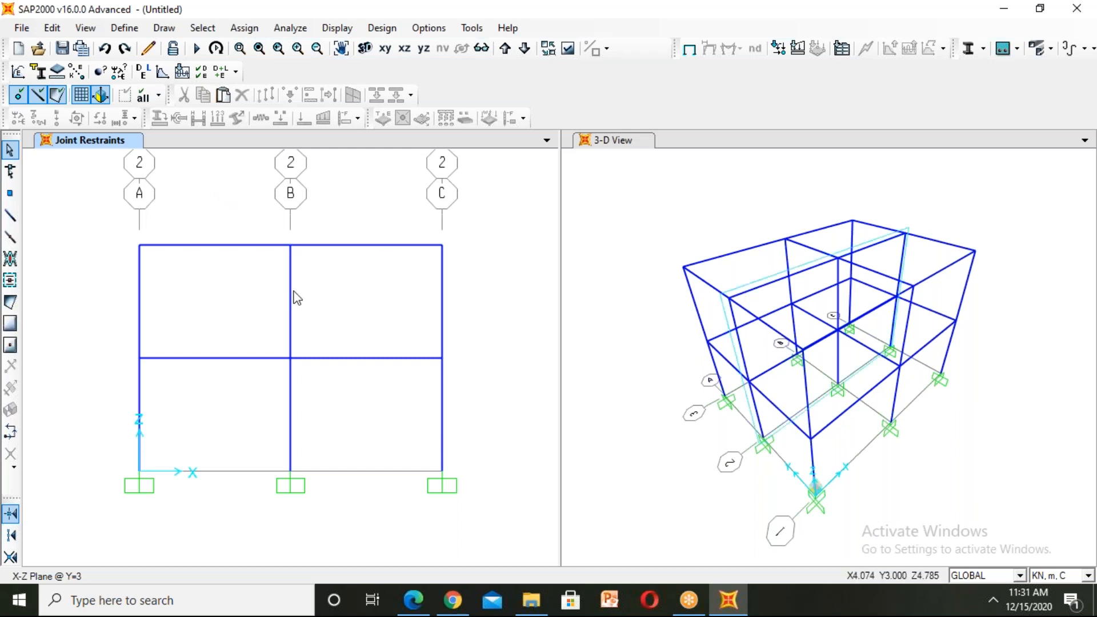
# - Examine the line information of the top beam between grids B and C at Y=3
pyautogui.rightClick(346, 245)
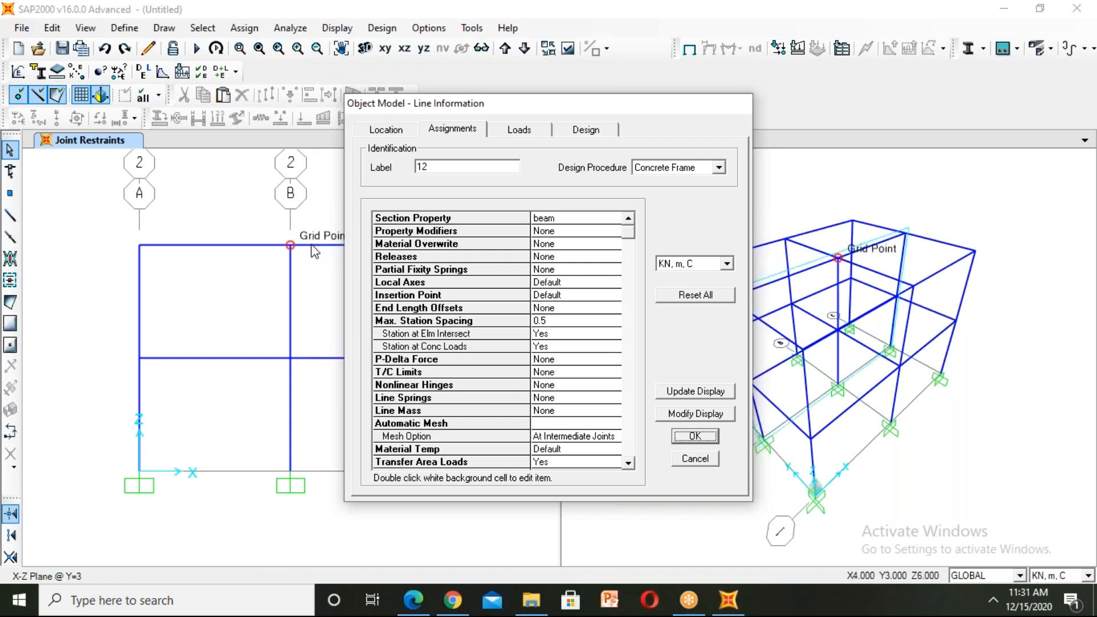
pyautogui.click(696, 436)
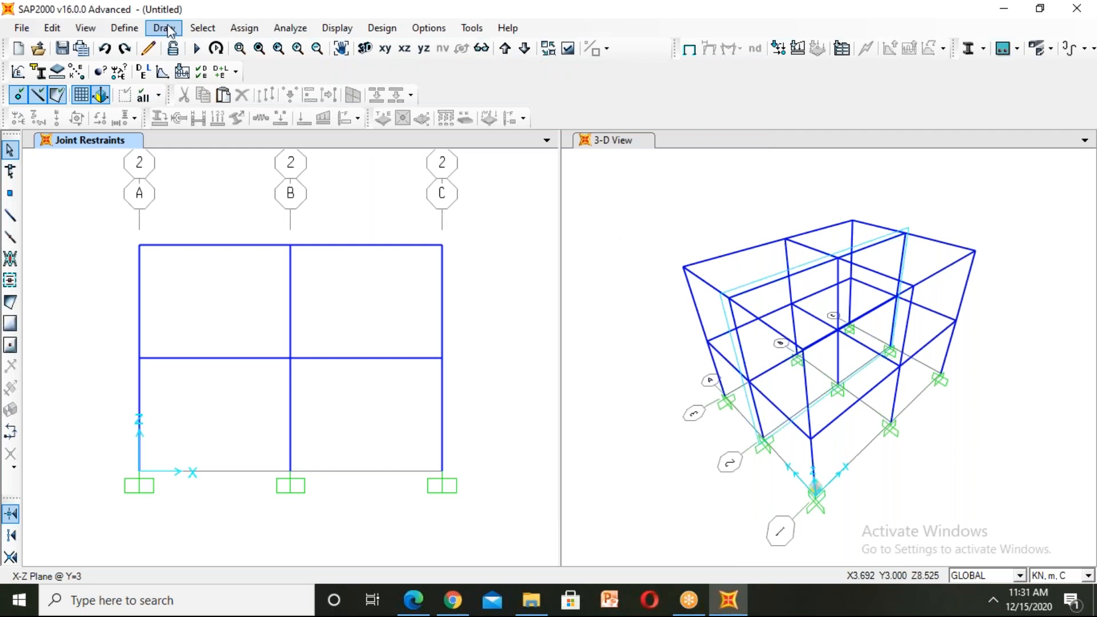
pyautogui.click(133, 29)
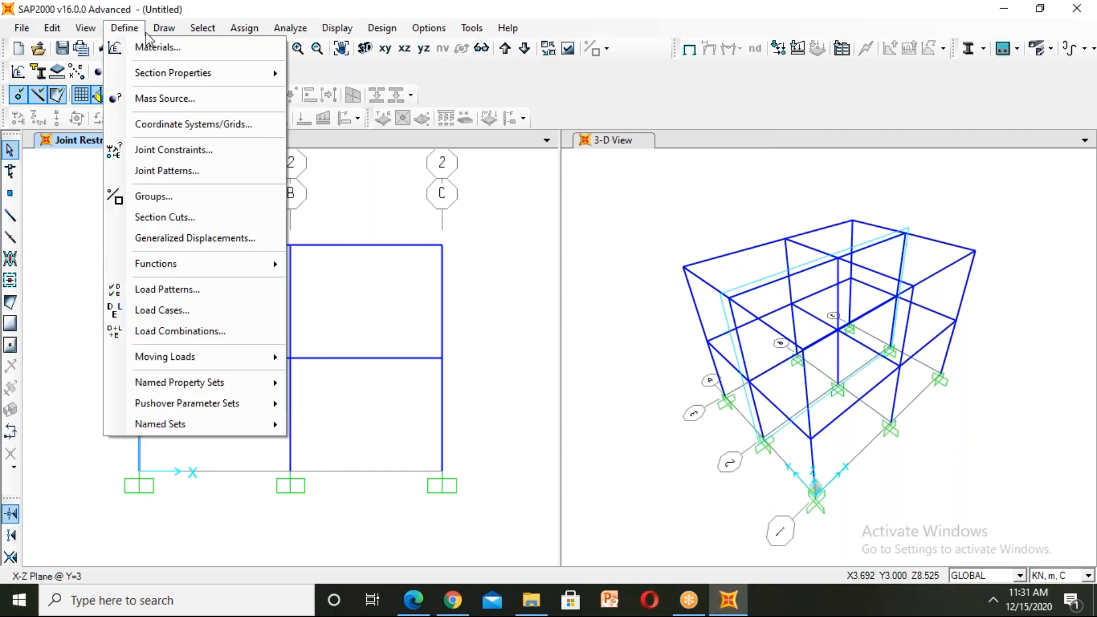
pyautogui.click(151, 47)
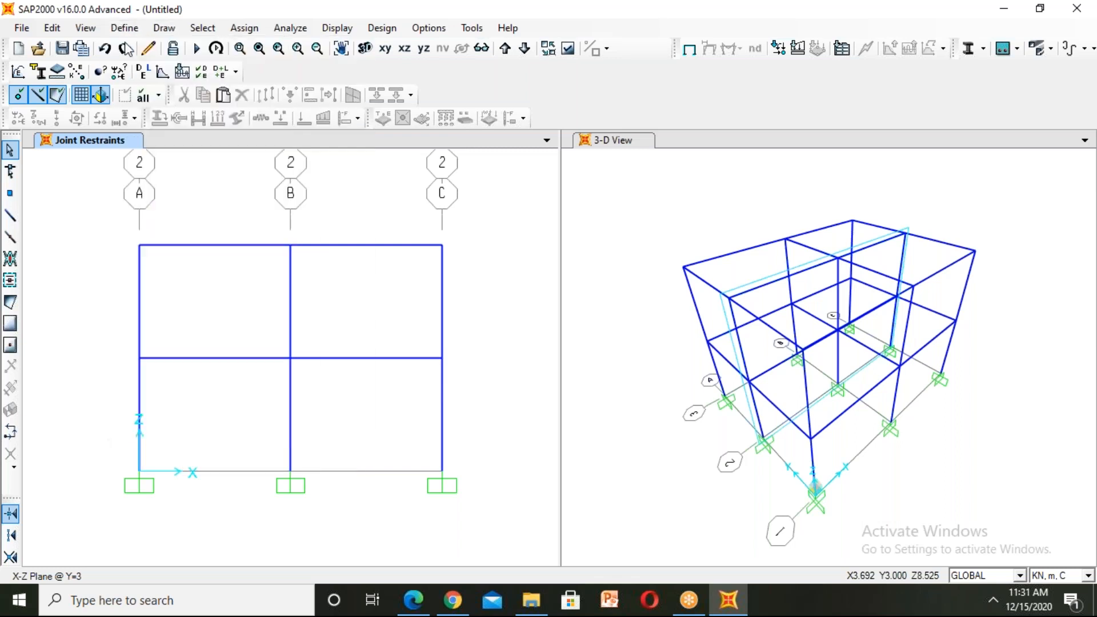
pyautogui.click(624, 379)
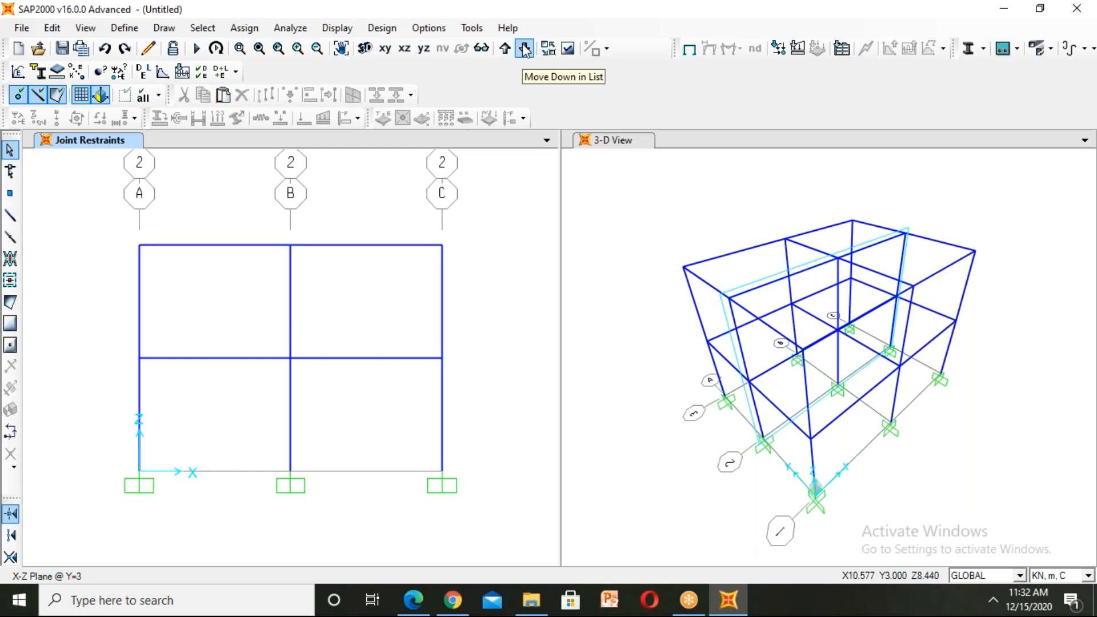
# - Show the X-Y plane at Z=3 and draw a rectangular area with the salb section in each of its four grid panels
pyautogui.click(384, 51)
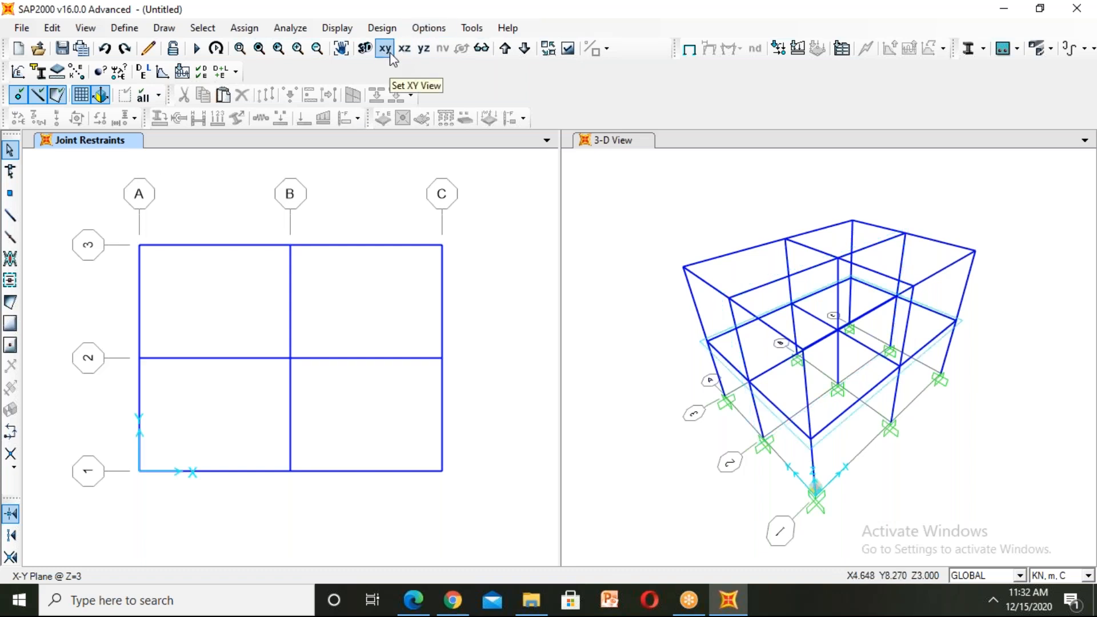
pyautogui.click(166, 28)
pyautogui.moveTo(202, 28)
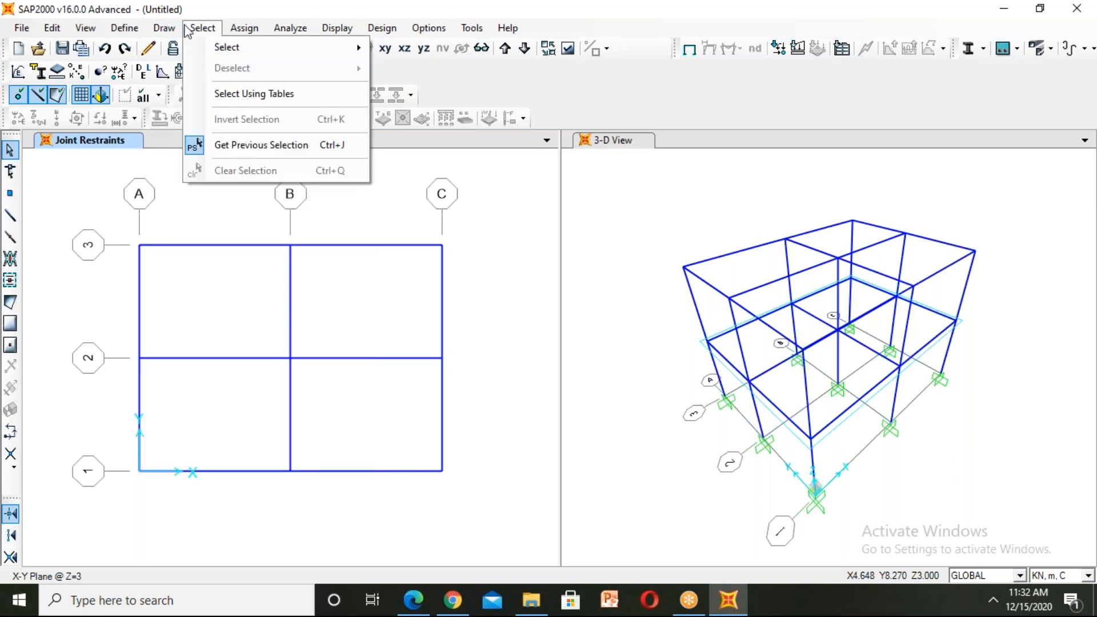
pyautogui.moveTo(157, 19)
pyautogui.click(160, 28)
pyautogui.click(153, 30)
pyautogui.click(170, 30)
pyautogui.click(169, 30)
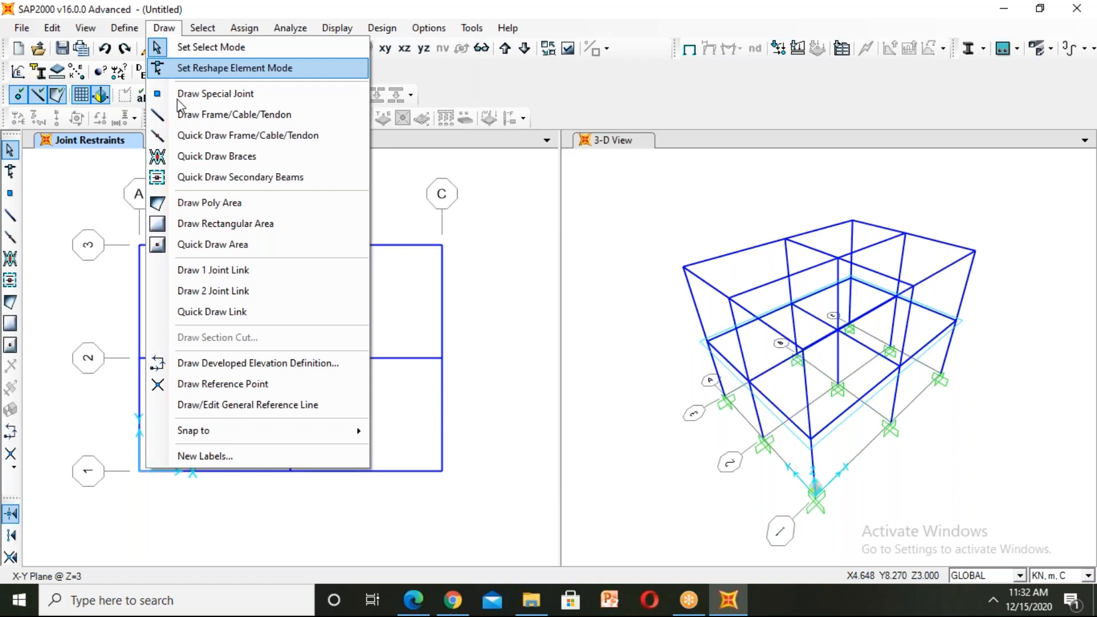
pyautogui.click(225, 223)
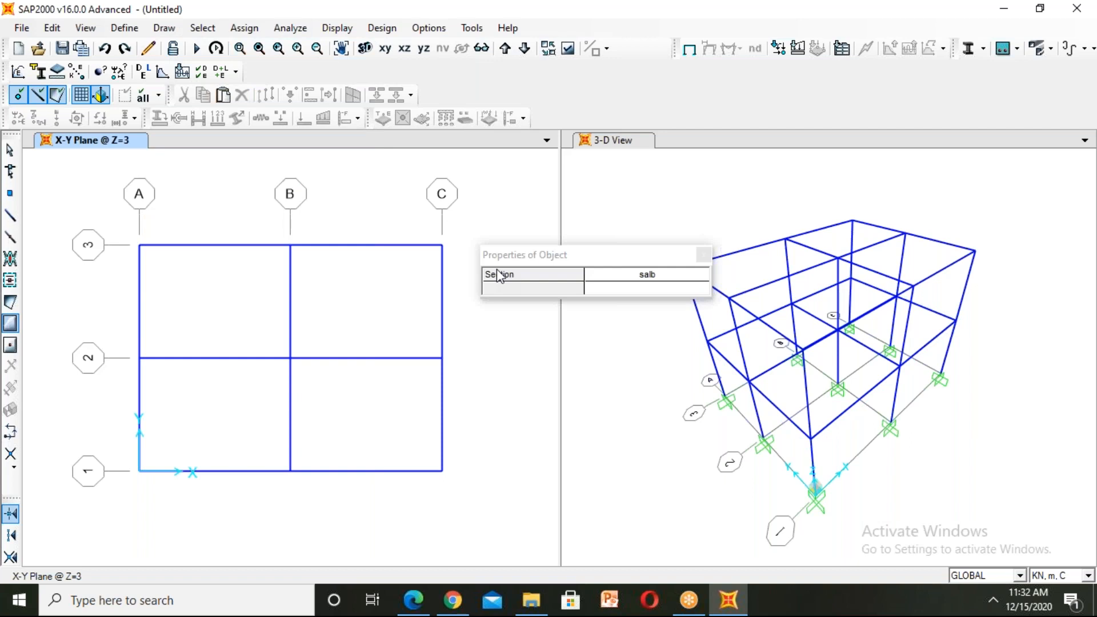
pyautogui.moveTo(139, 244); pyautogui.dragTo(290, 358)
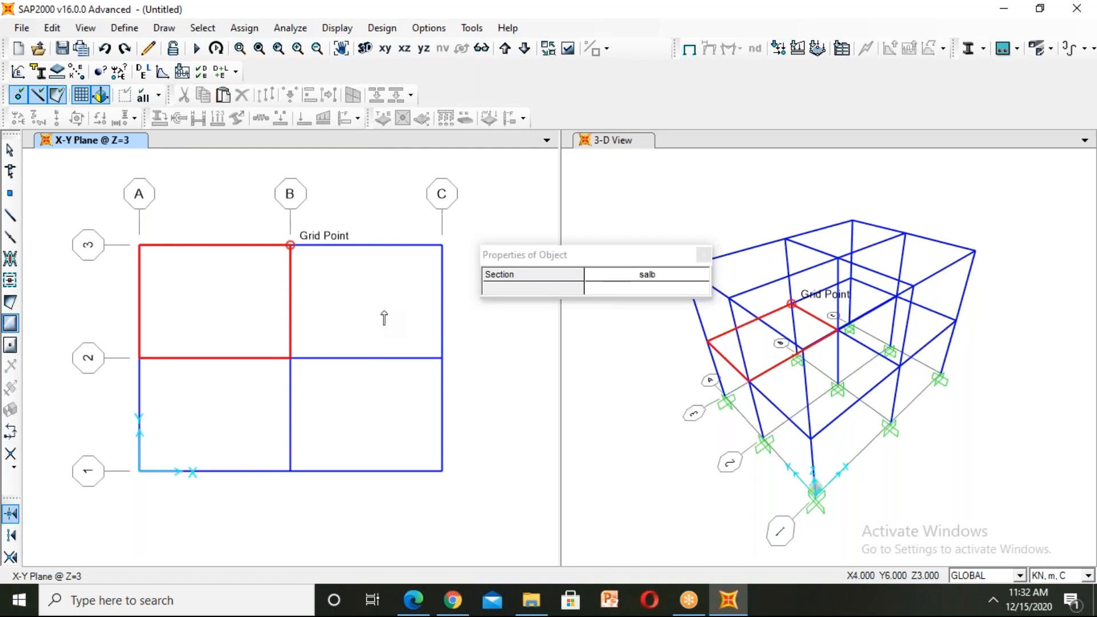
pyautogui.click(377, 331)
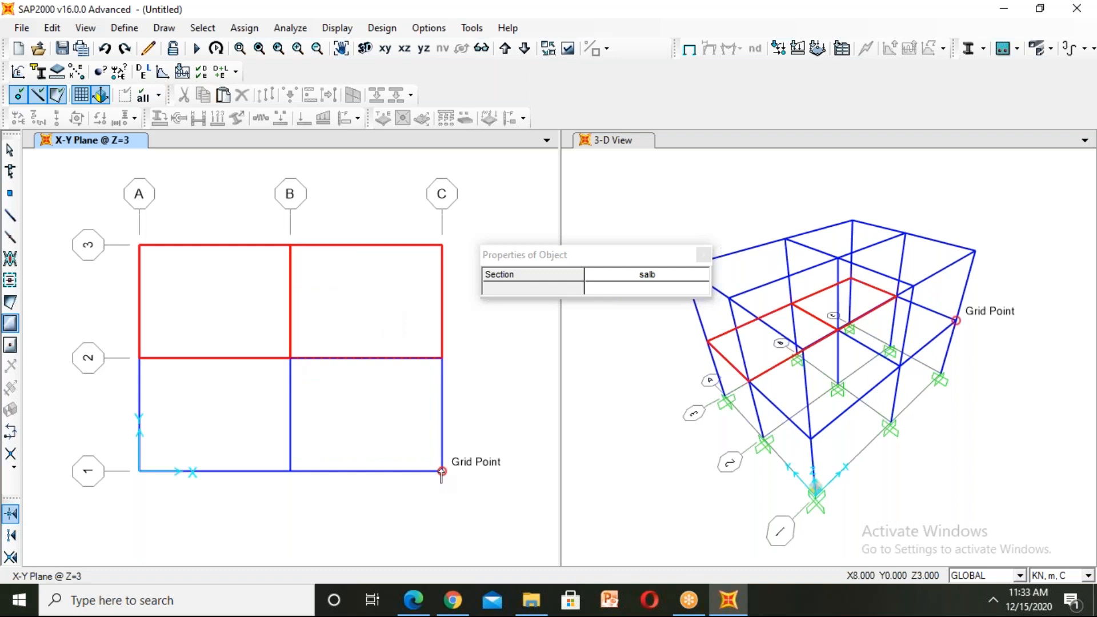
pyautogui.click(366, 411)
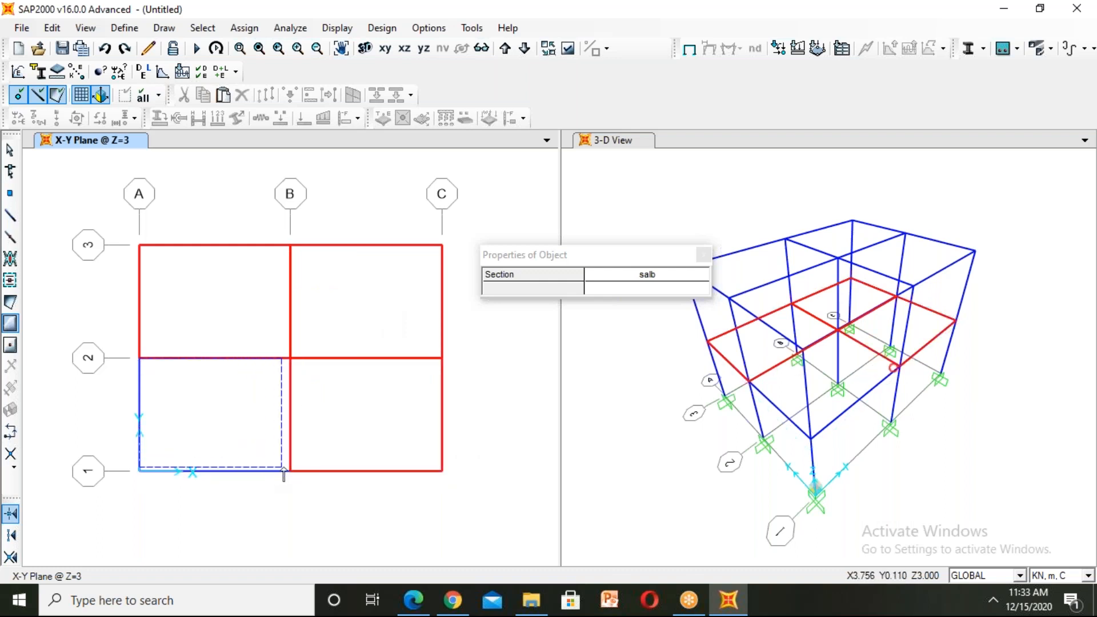
pyautogui.click(281, 466)
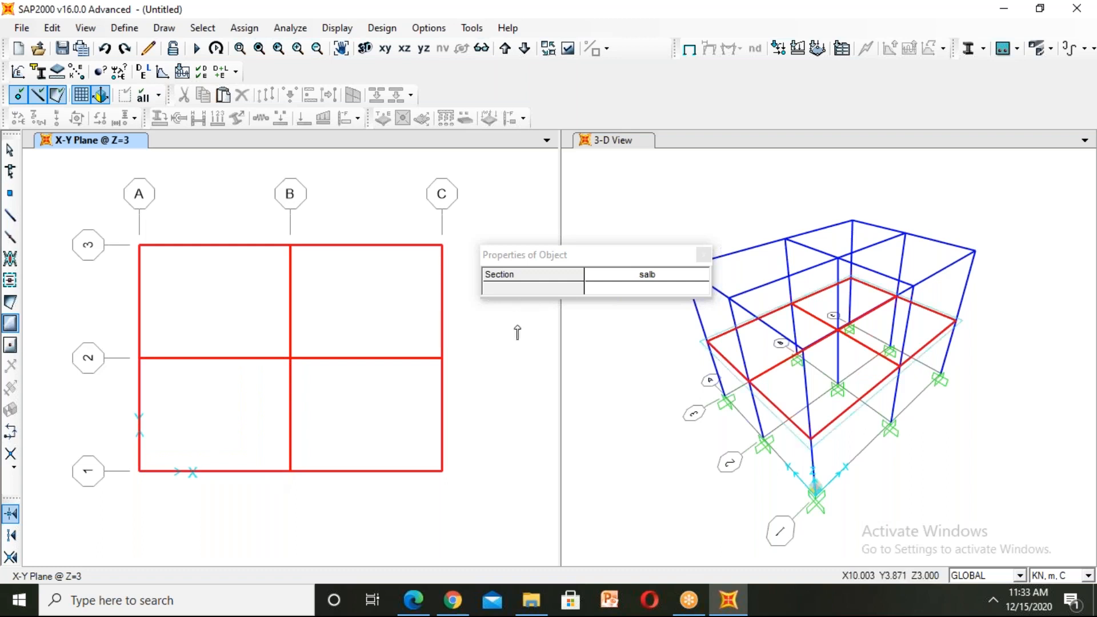
# - Show the X-Y plane at Z=6 and quick-draw an area with the salb section in each of its four grid panels
pyautogui.click(11, 345)
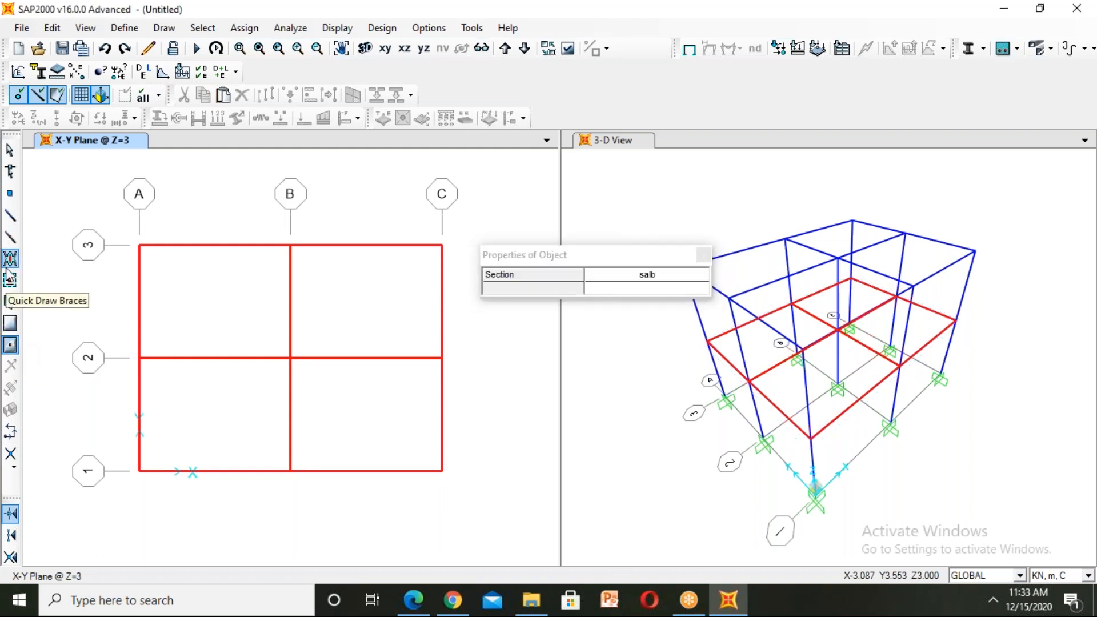
pyautogui.click(524, 49)
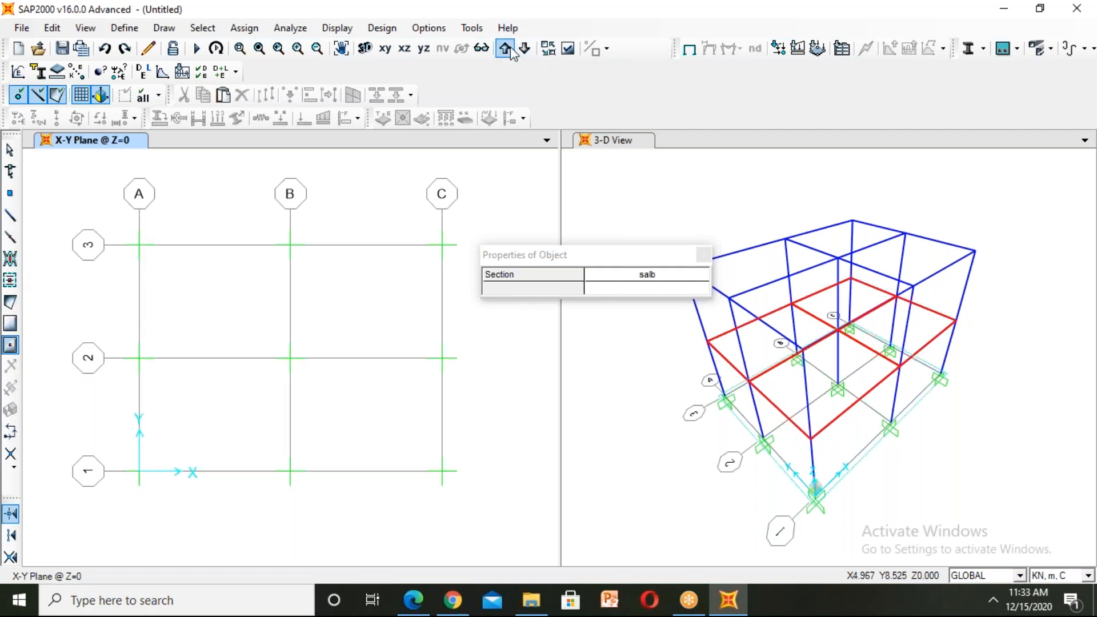
pyautogui.click(506, 49)
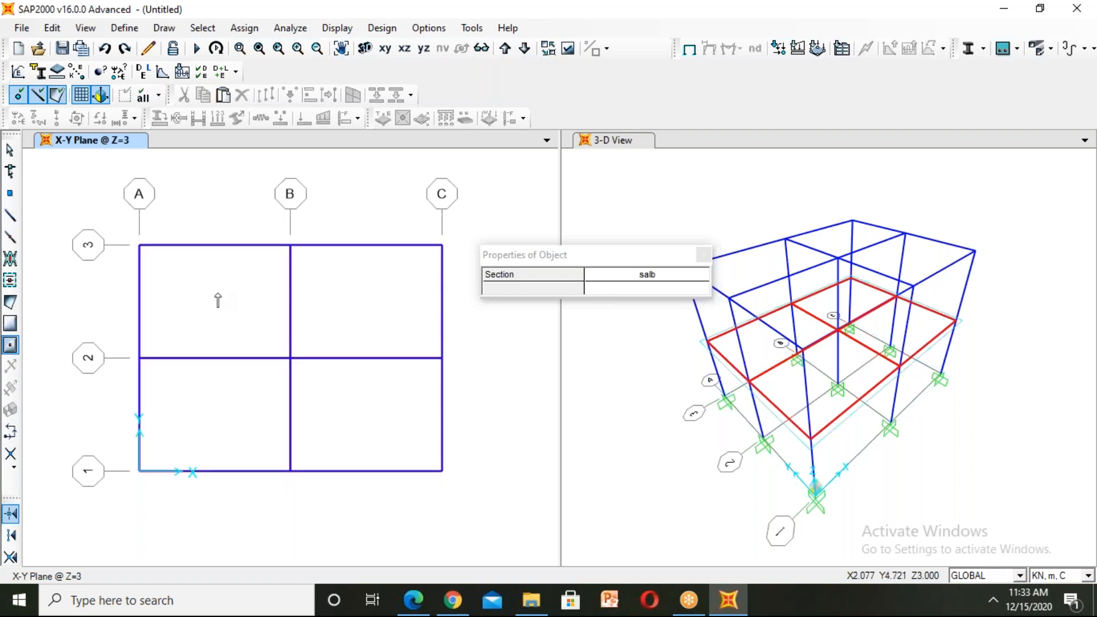
pyautogui.click(513, 57)
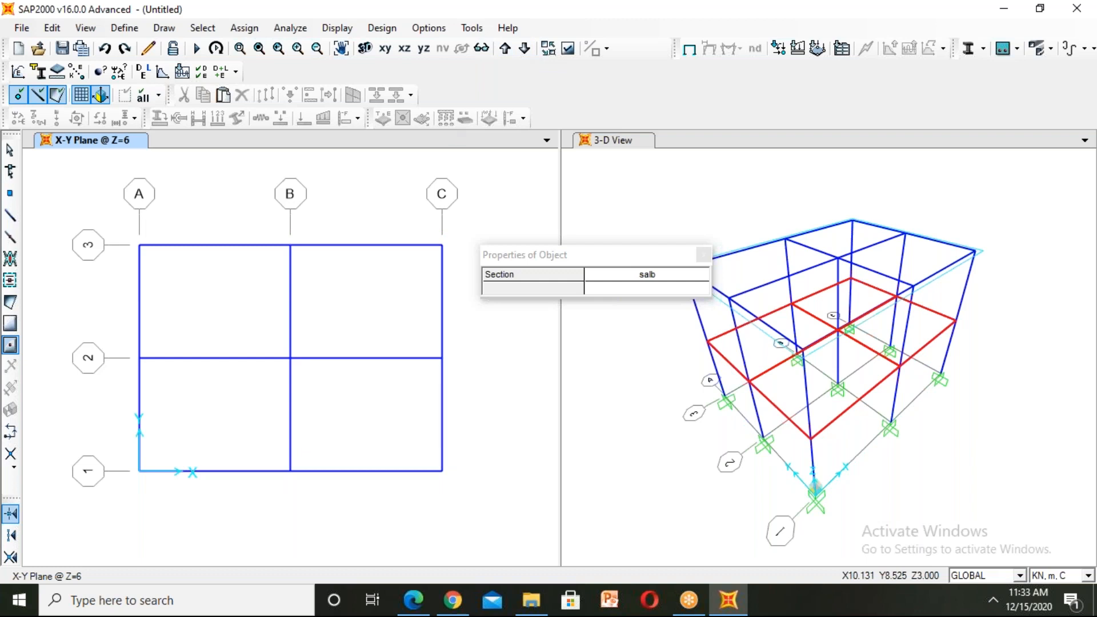
pyautogui.click(200, 300)
pyautogui.click(350, 295)
pyautogui.click(366, 414)
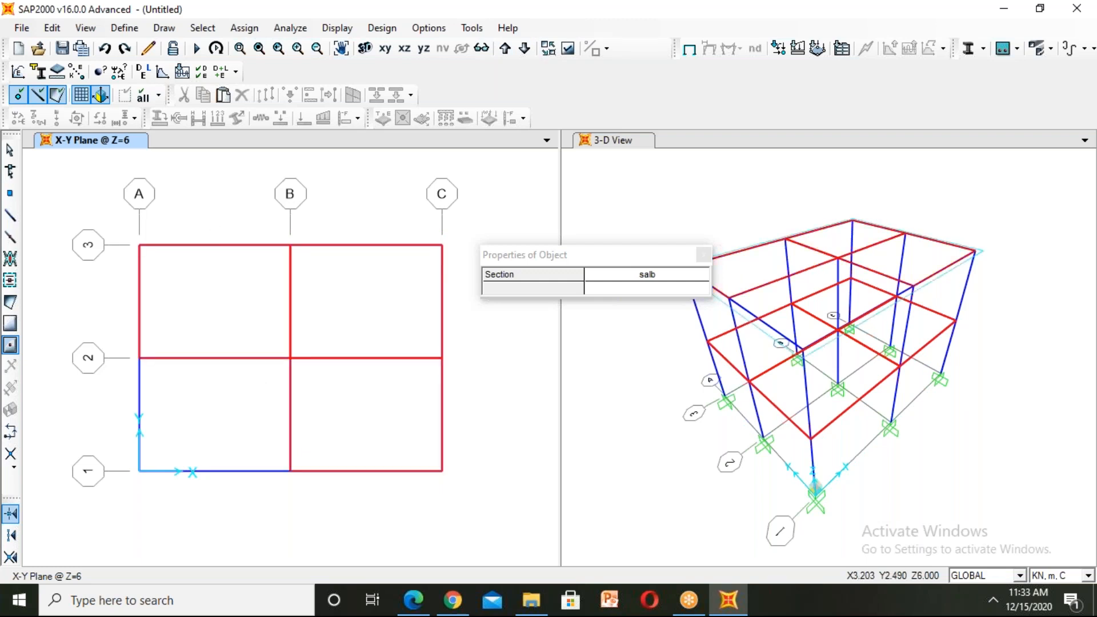
pyautogui.click(217, 417)
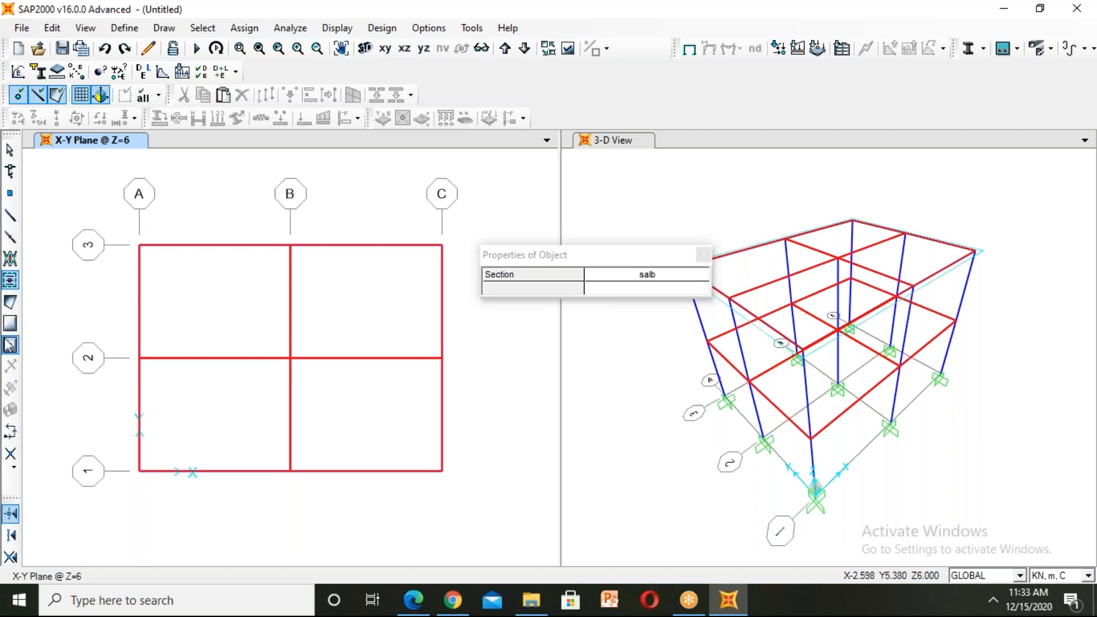
pyautogui.click(8, 344)
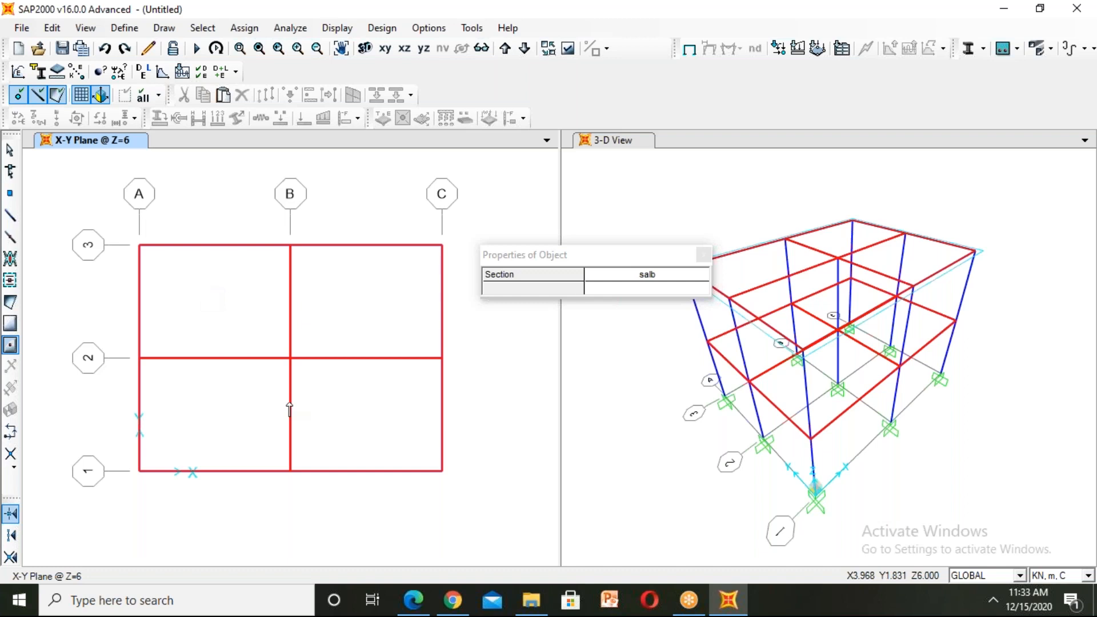
pyautogui.click(705, 256)
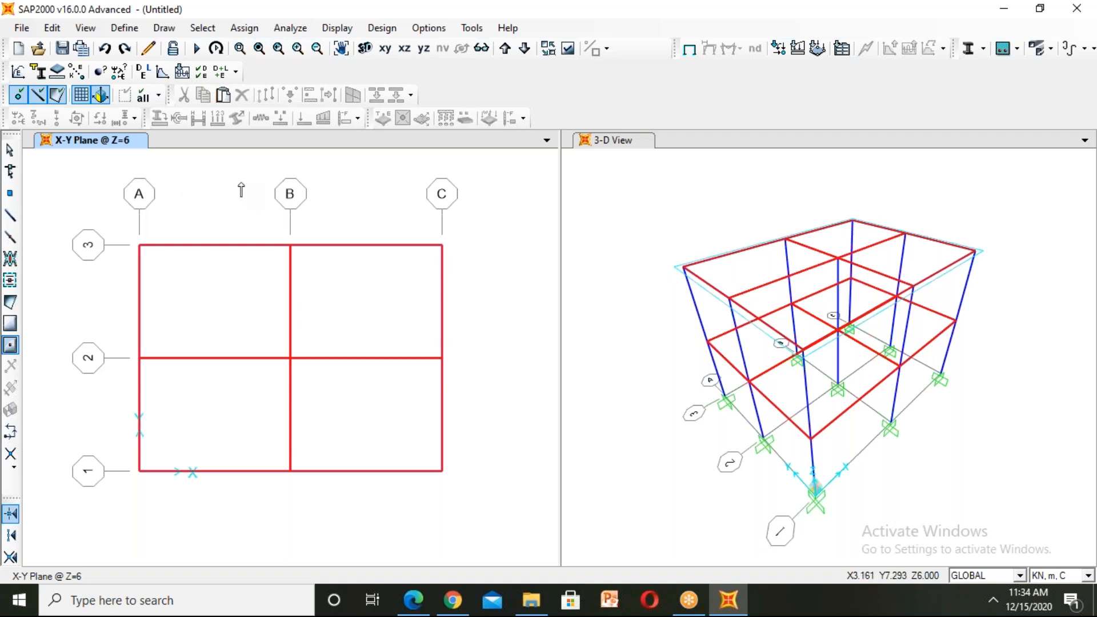
pyautogui.press('Escape')
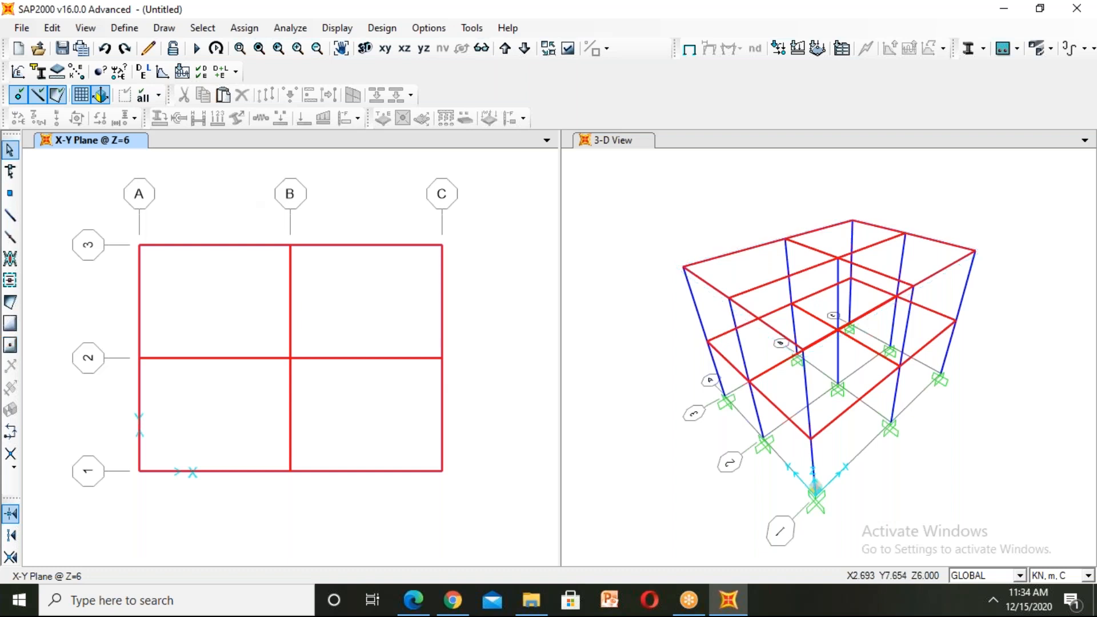
# - Add a load pattern named live, of type LIVE with self weight multiplier 0
pyautogui.click(137, 28)
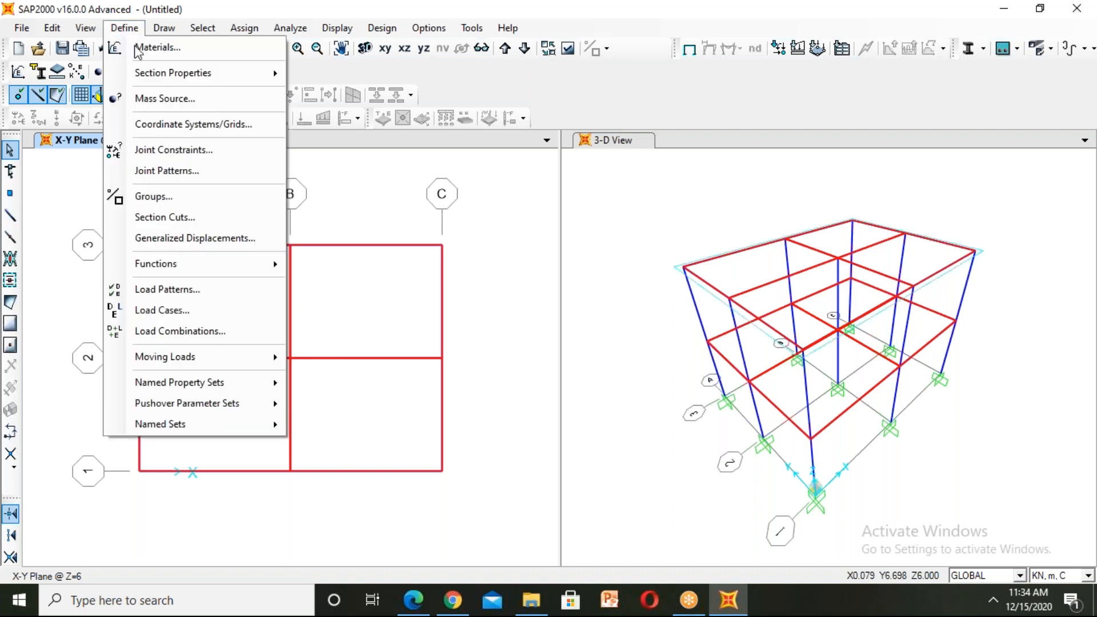
pyautogui.click(193, 292)
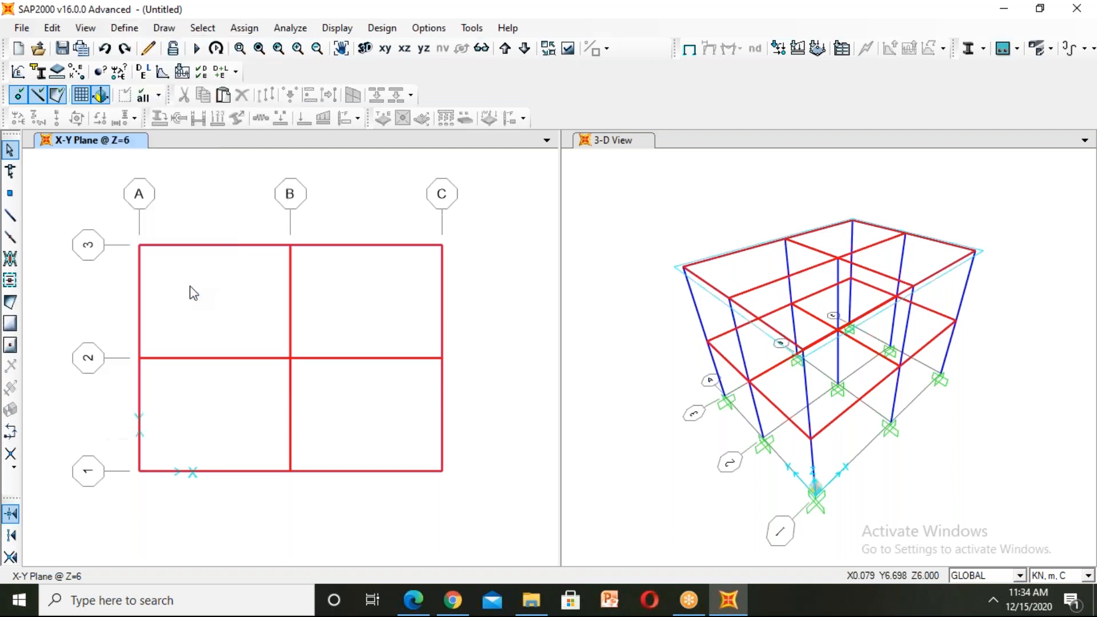
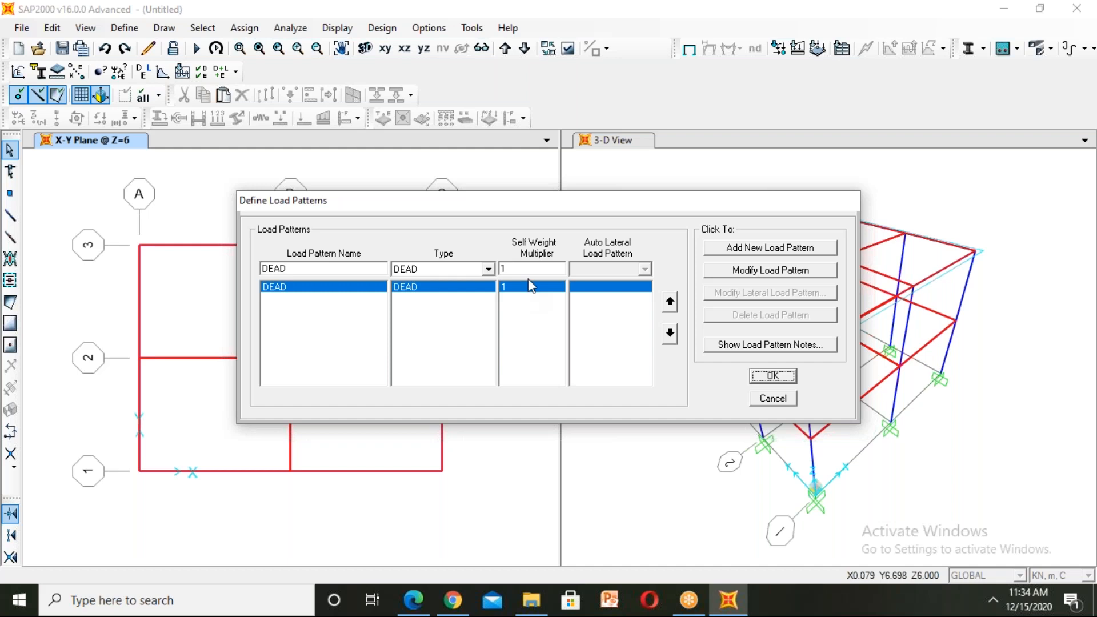
pyautogui.doubleClick(301, 267)
pyautogui.press('BackSpace')
pyautogui.write('live')
pyautogui.click(439, 268)
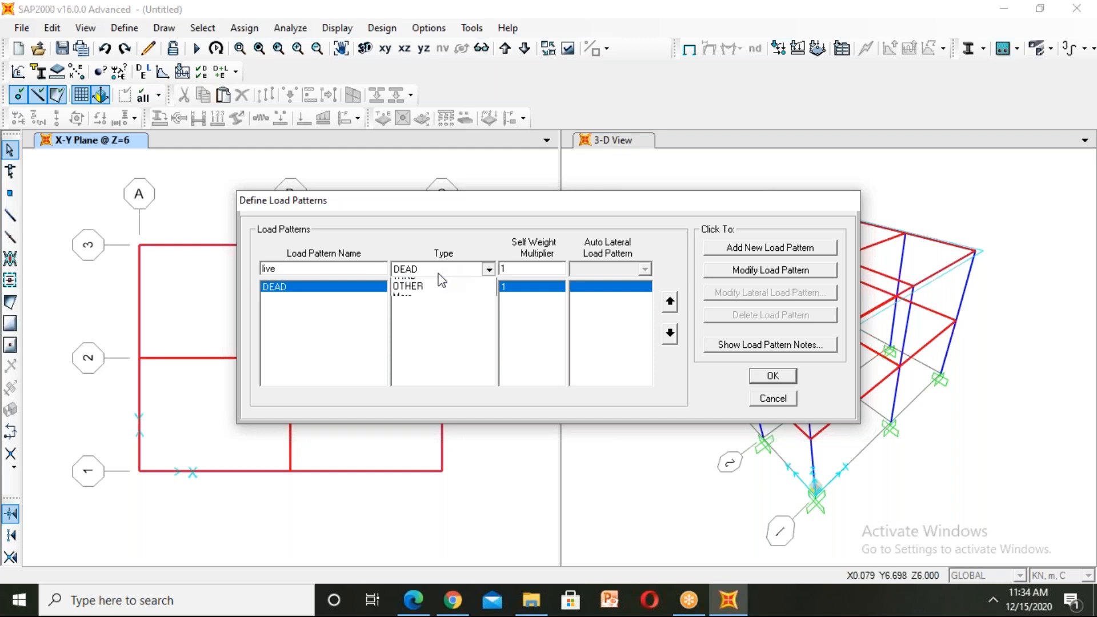
pyautogui.click(429, 295)
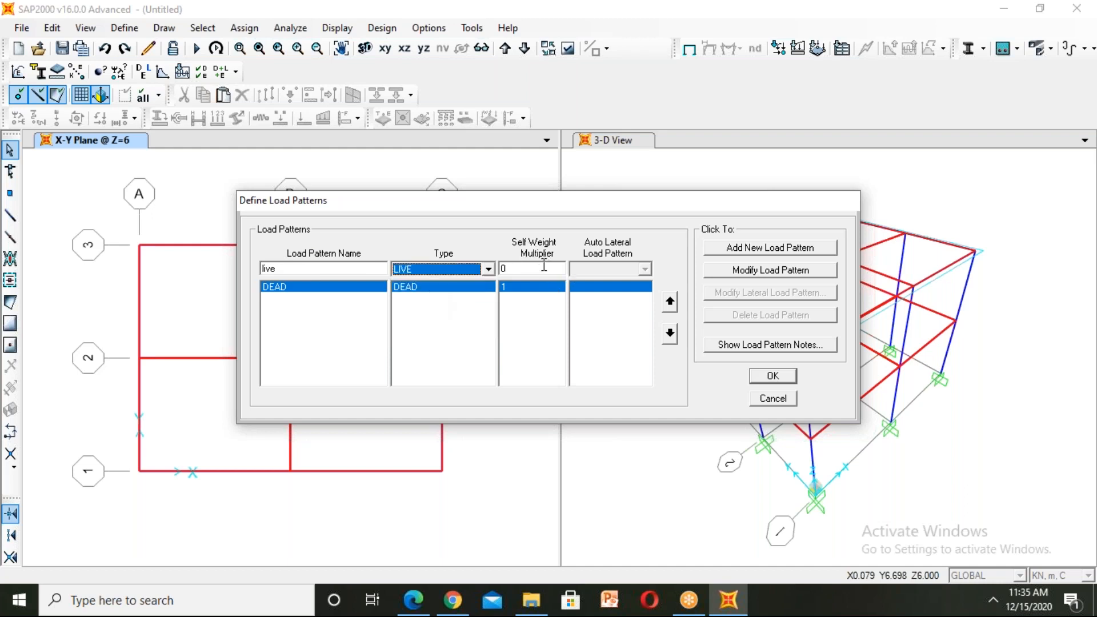
pyautogui.click(778, 251)
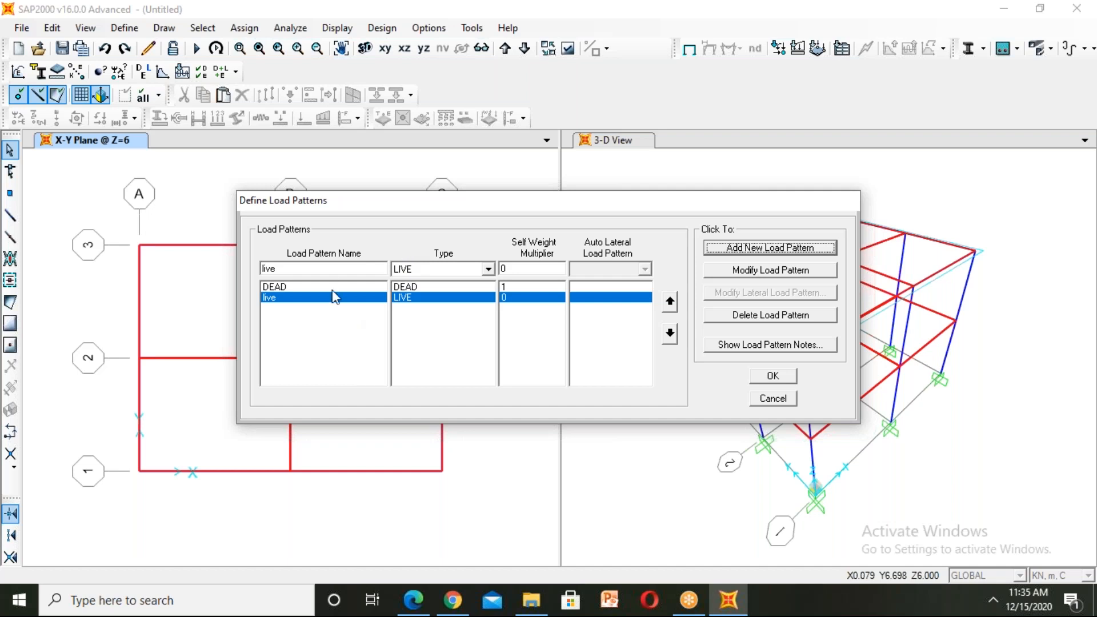
# - Add a load pattern named fl, of type DEAD with self weight multiplier 0
pyautogui.doubleClick(327, 271)
pyautogui.press('BackSpace')
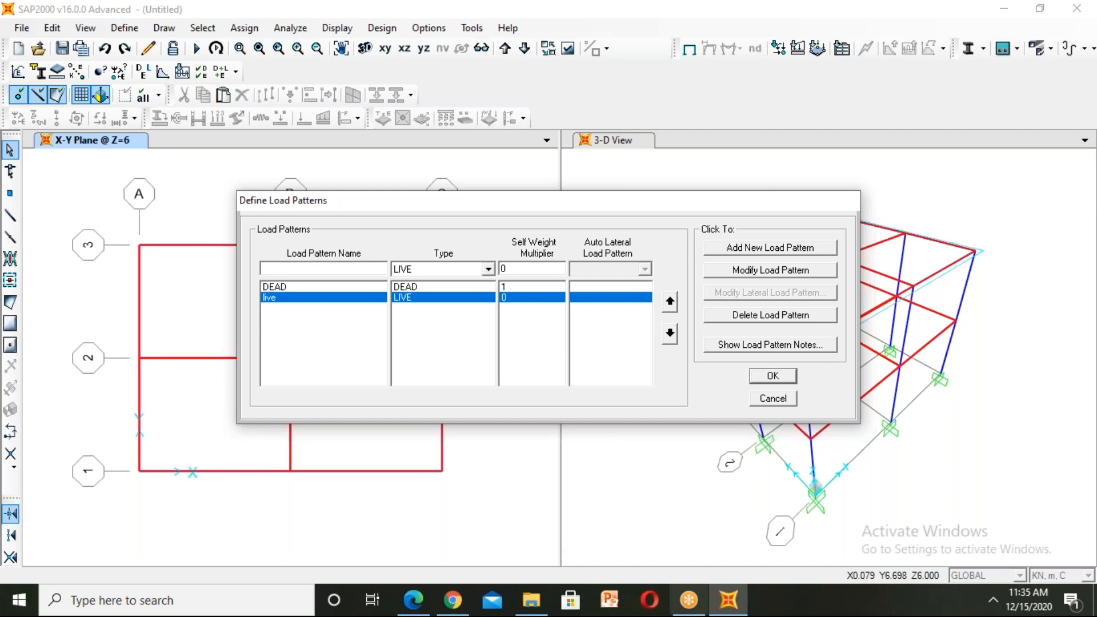
pyautogui.write('fi')
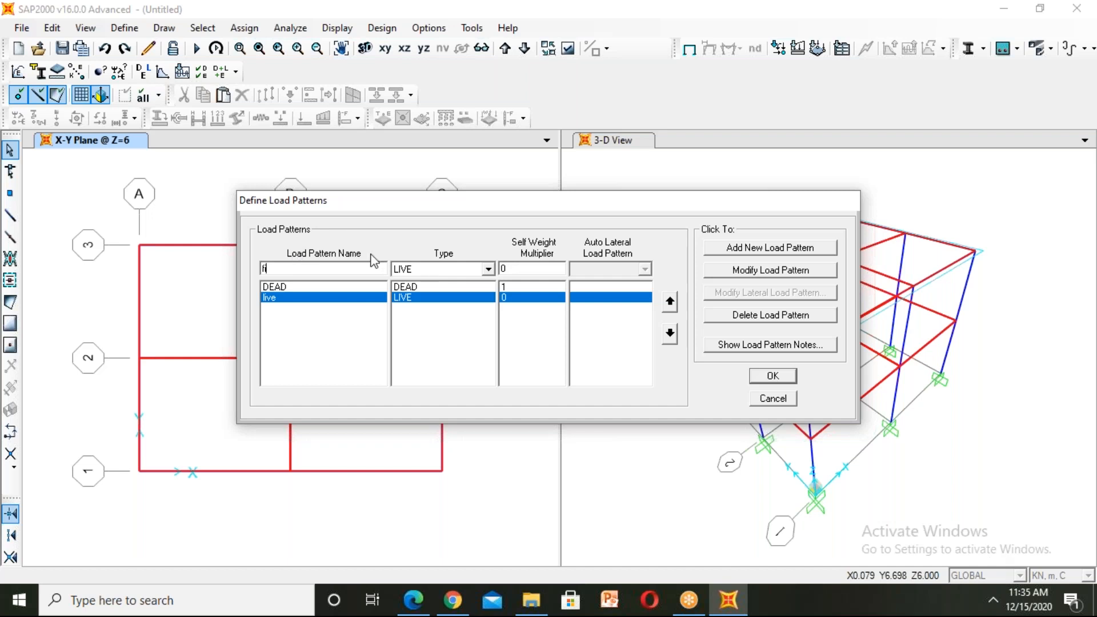
pyautogui.click(445, 270)
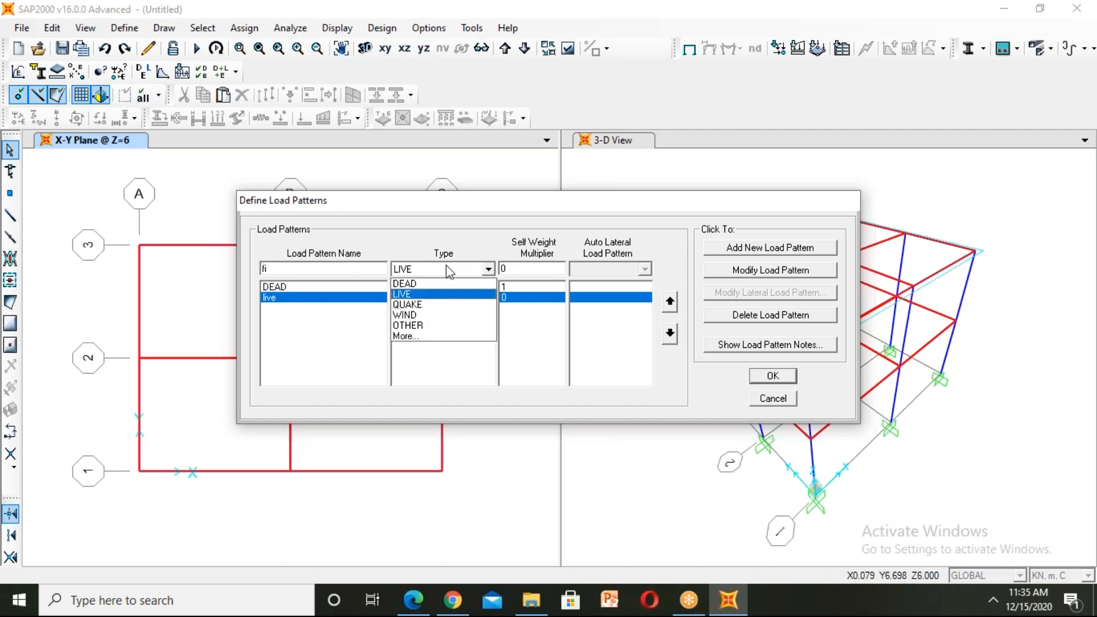
pyautogui.click(417, 284)
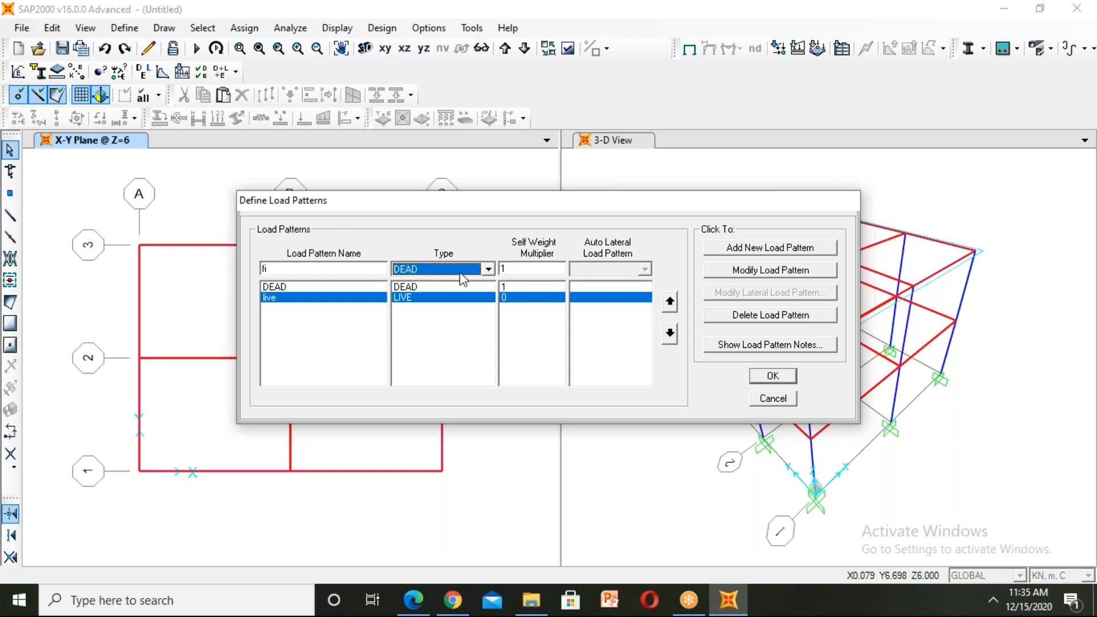
pyautogui.click(521, 267)
pyautogui.write('0')
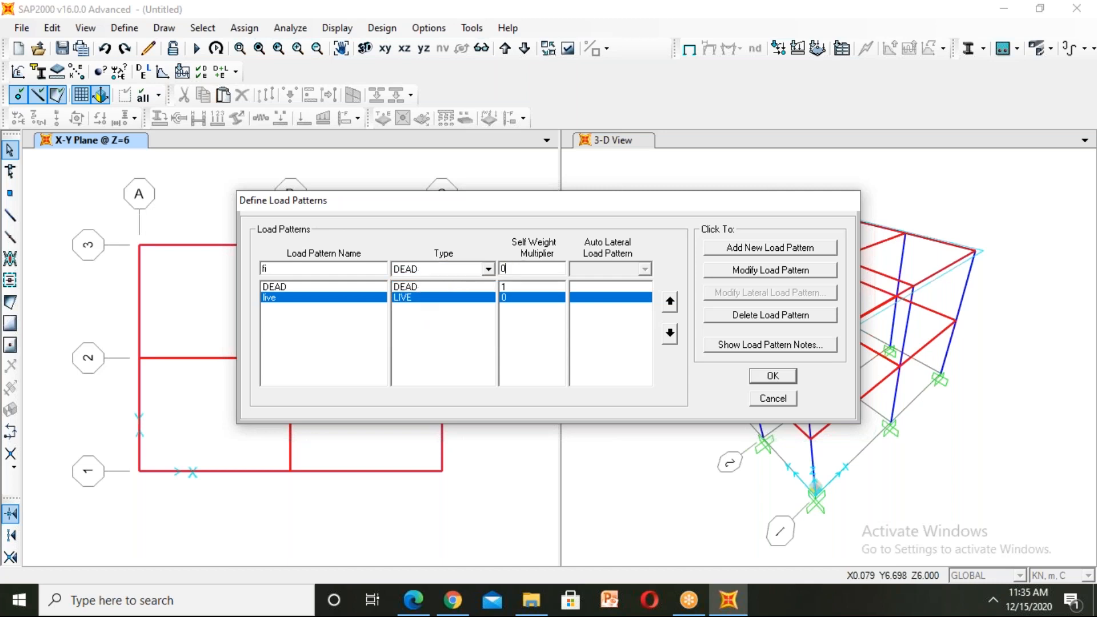
pyautogui.click(278, 273)
pyautogui.press('BackSpace')
pyautogui.write('fl')
pyautogui.click(740, 250)
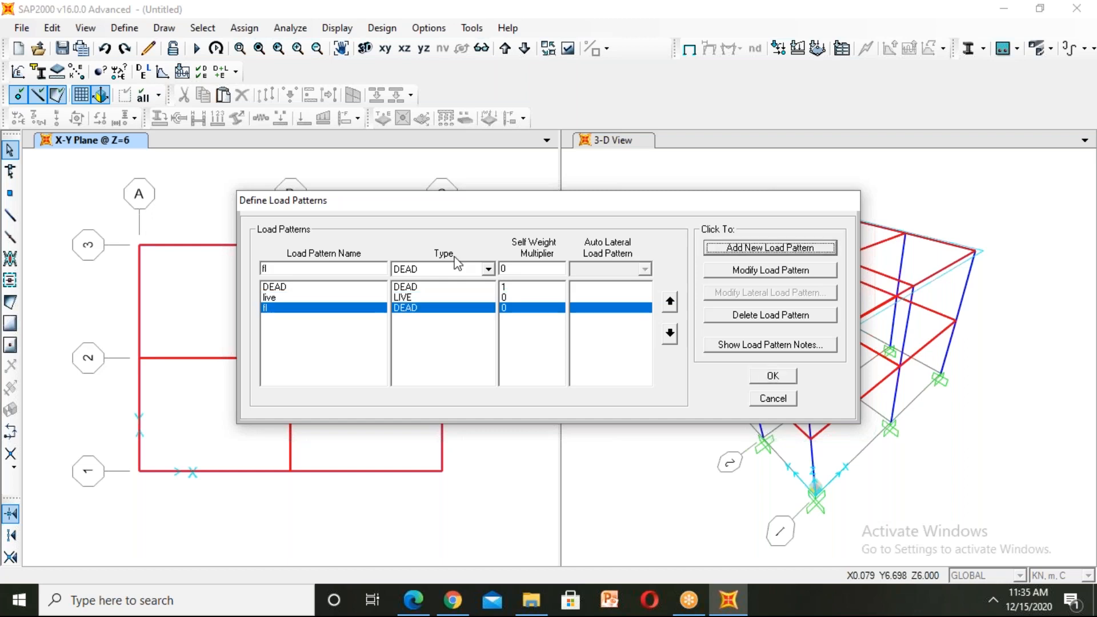
# - Review the settings of the DEAD, live and fl load patterns one after another
pyautogui.doubleClick(264, 267)
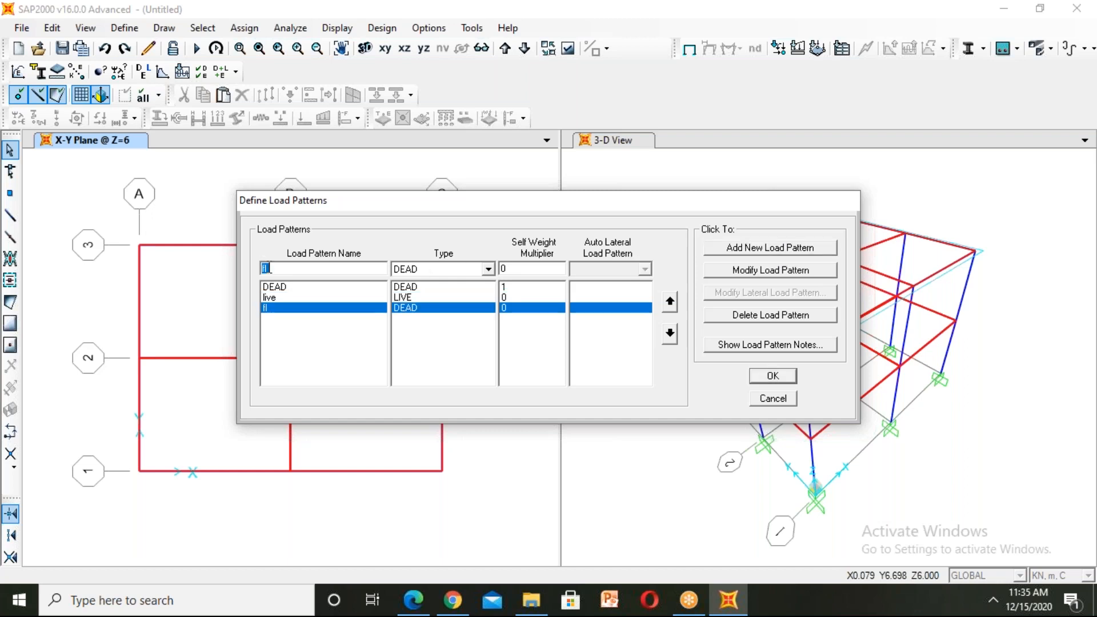
pyautogui.press('BackSpace')
pyautogui.click(289, 288)
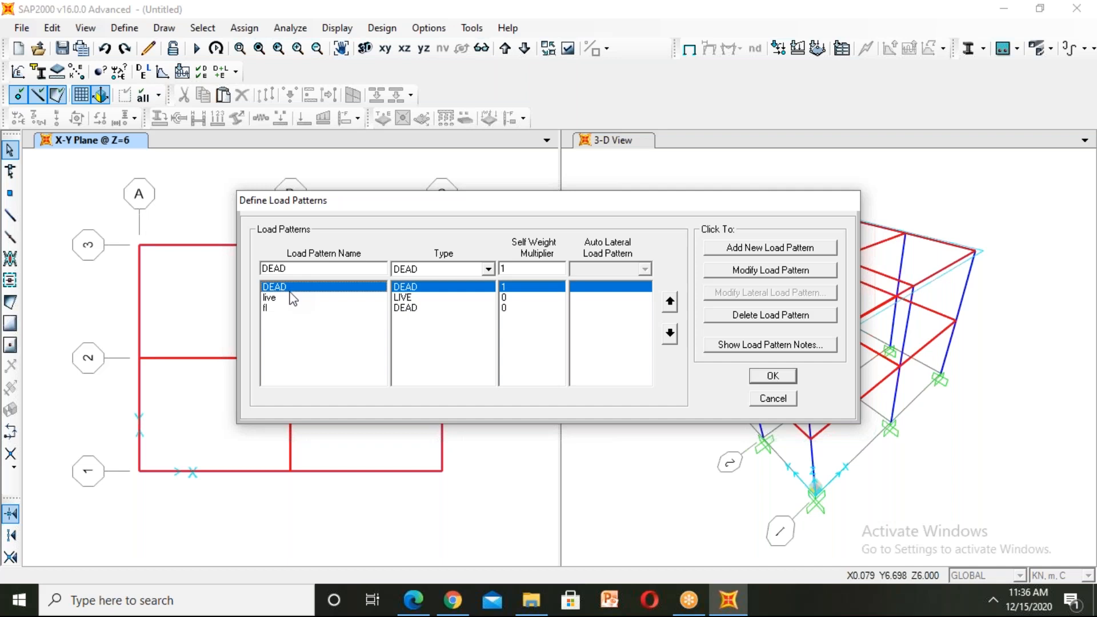
pyautogui.click(290, 298)
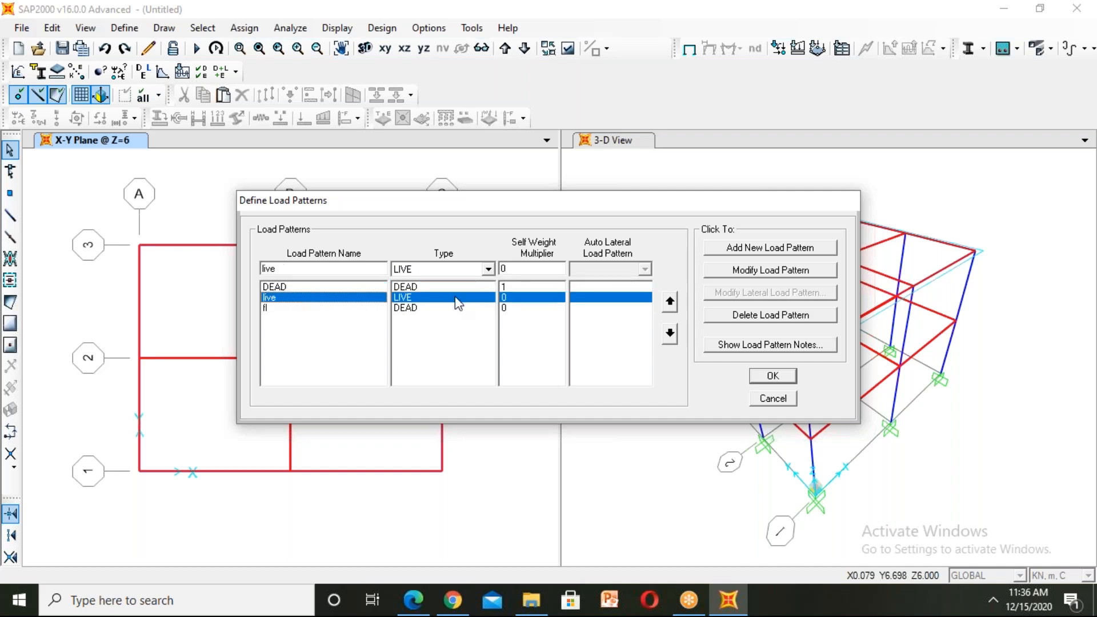
pyautogui.click(299, 308)
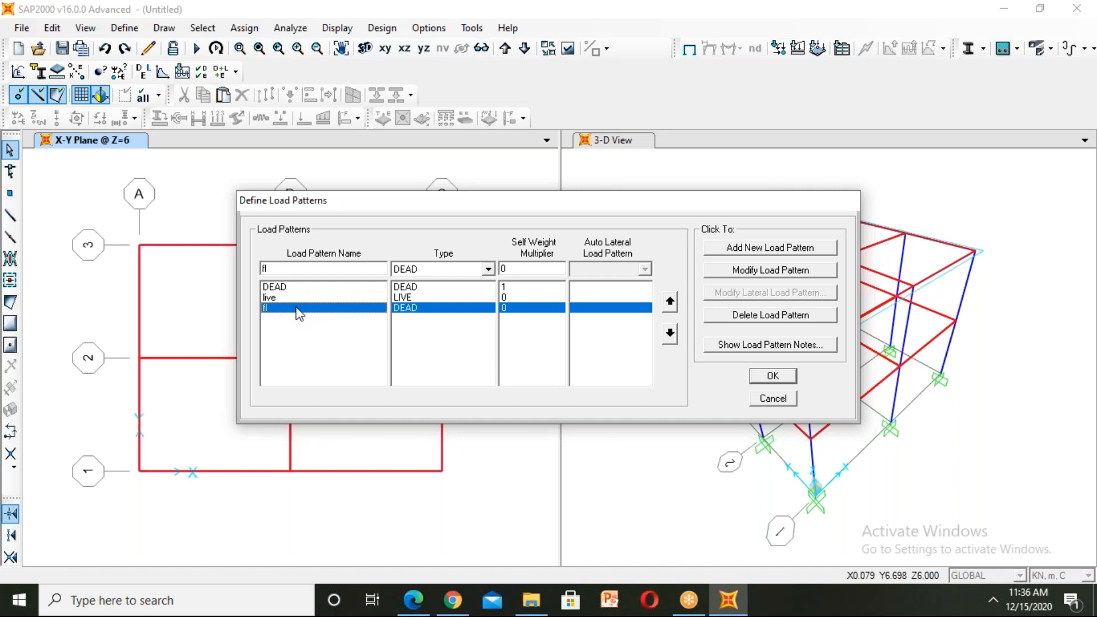
# - Try a load pattern named lateral, of type WIND with auto lateral load pattern IS875 1987, and close the definitions ignoring the last edit
pyautogui.doubleClick(326, 268)
pyautogui.press('BackSpace')
pyautogui.write('lateral')
pyautogui.click(408, 269)
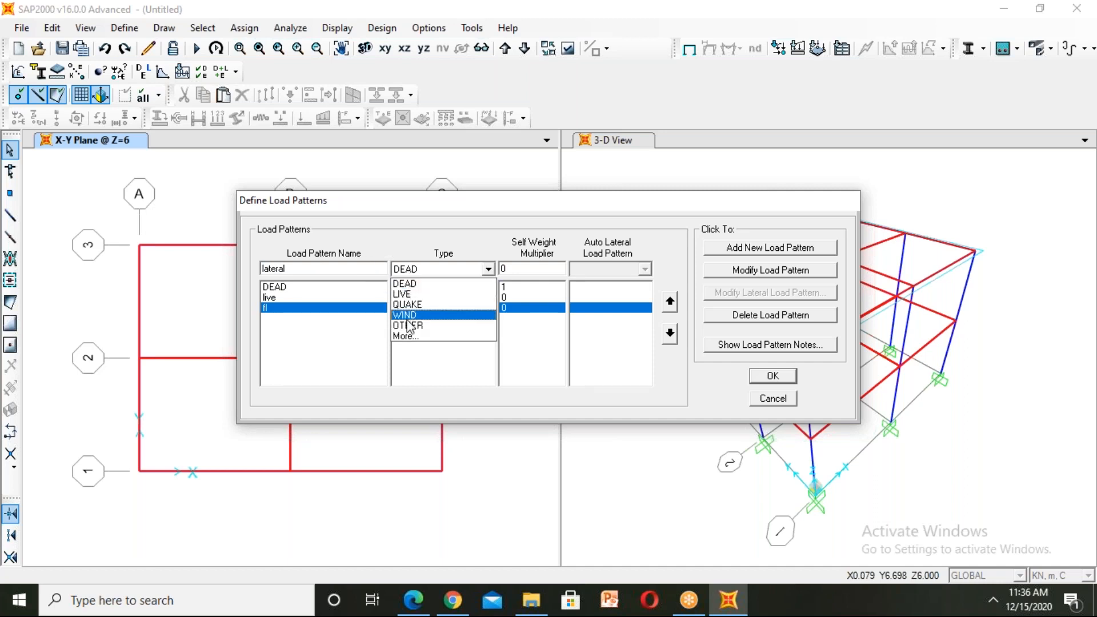
pyautogui.click(409, 315)
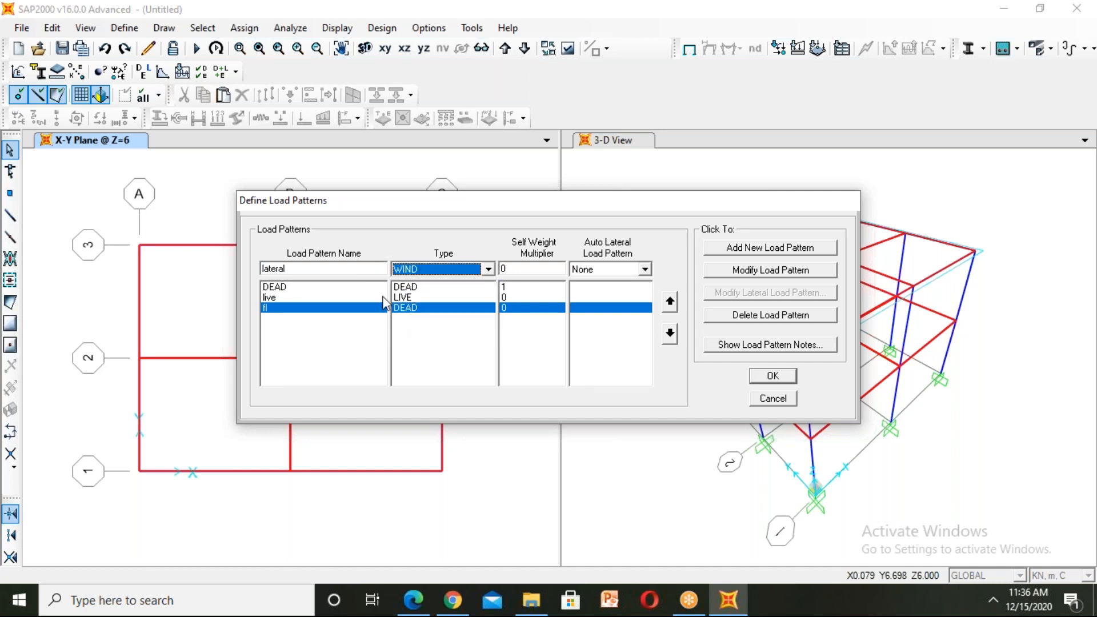
pyautogui.click(504, 266)
pyautogui.click(603, 272)
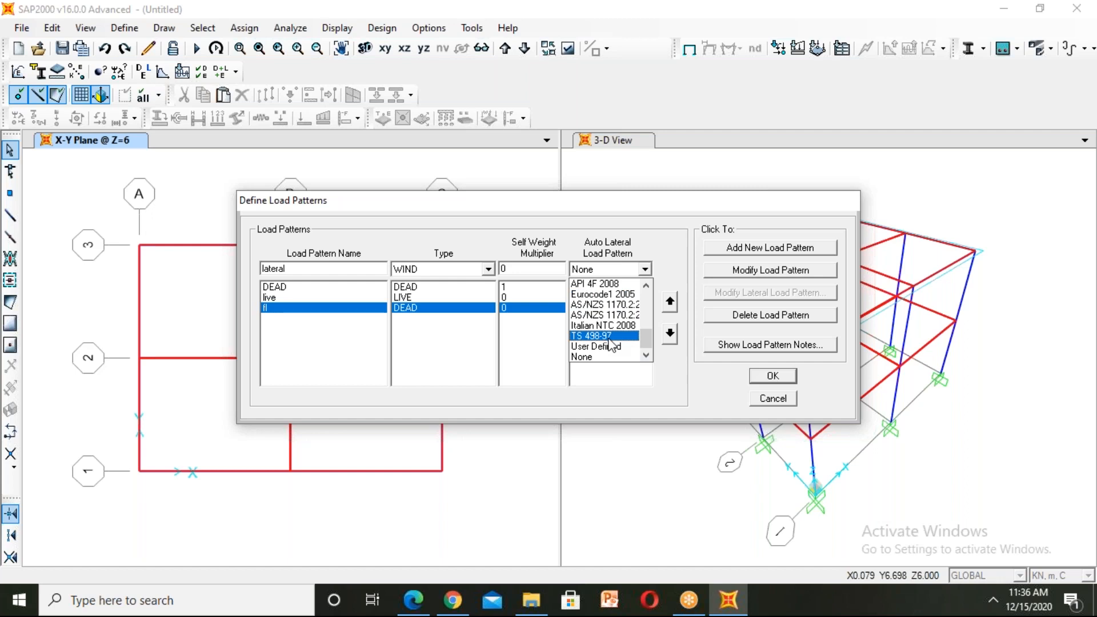
pyautogui.scroll(3, 610, 342)
pyautogui.scroll(-3, 609, 291)
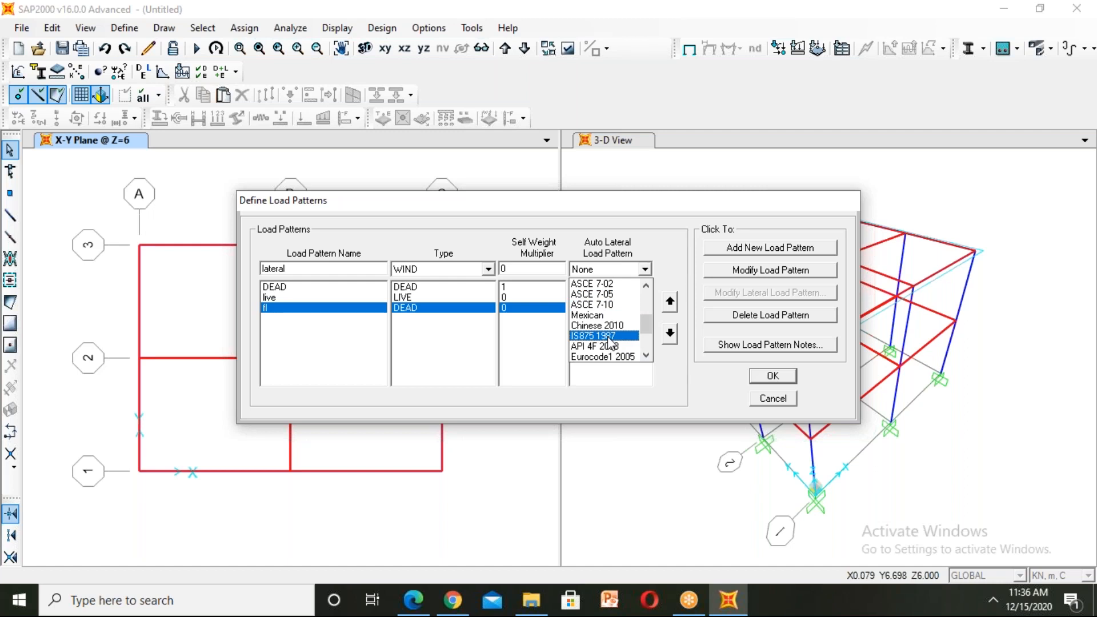
pyautogui.click(610, 337)
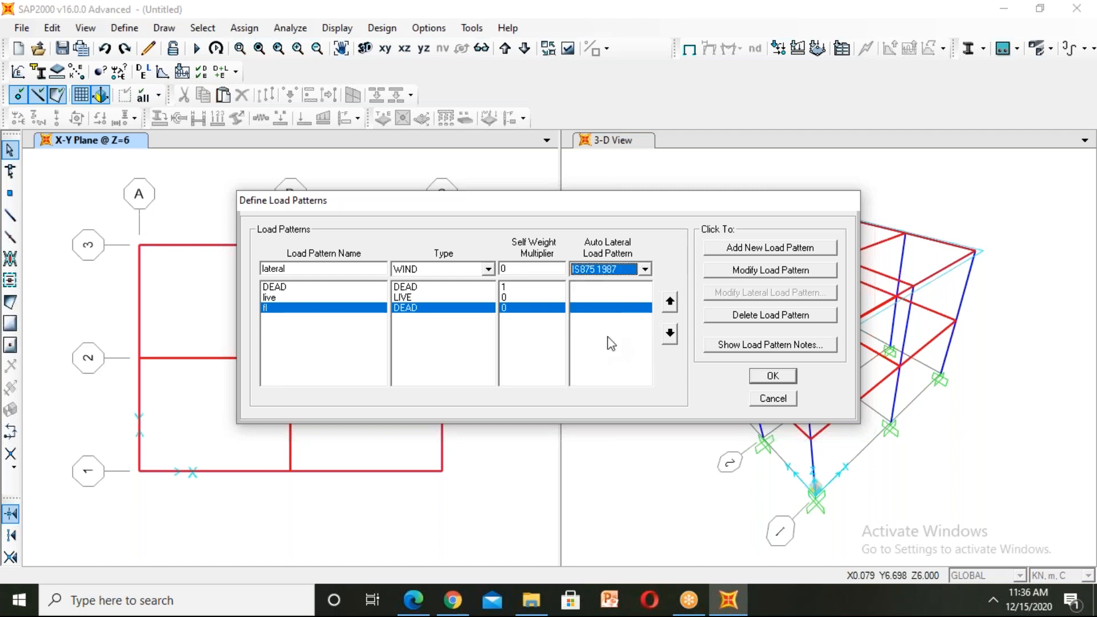
pyautogui.click(771, 377)
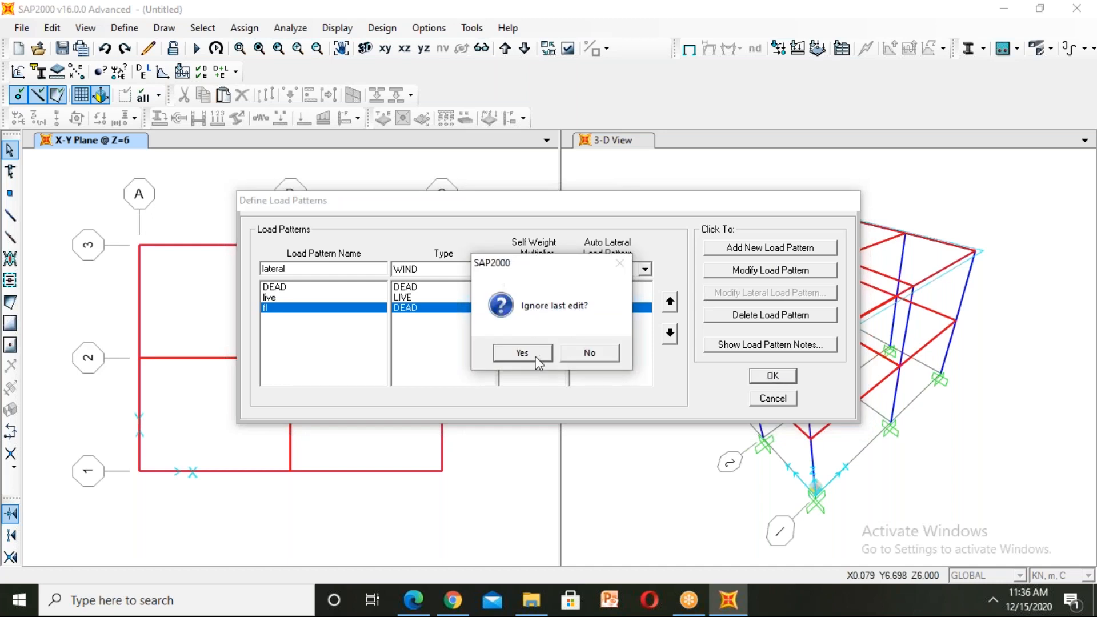
pyautogui.click(522, 353)
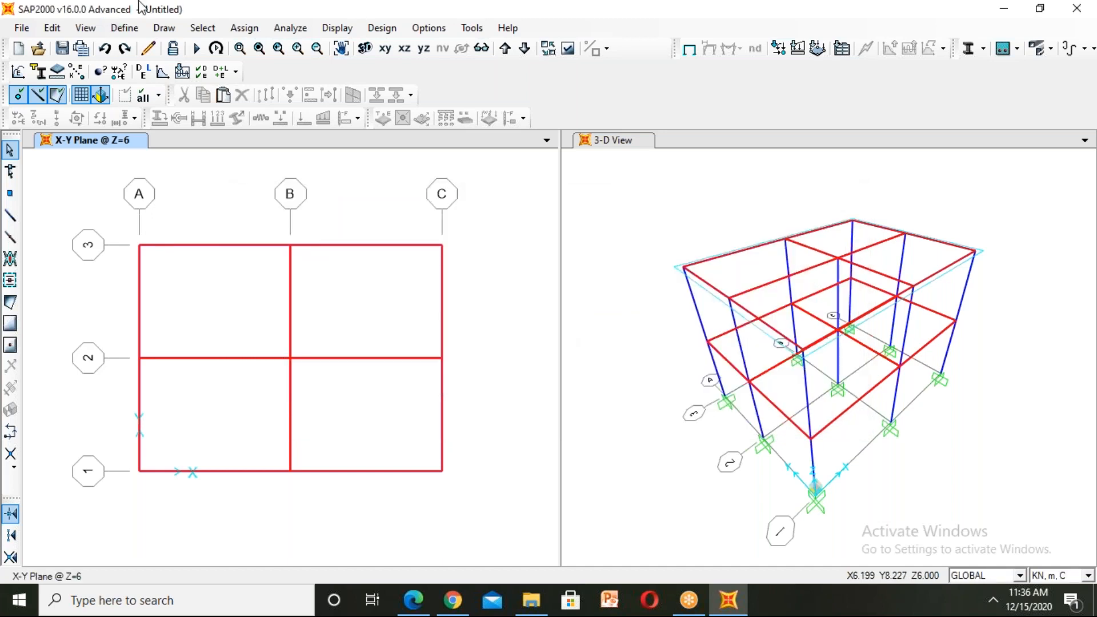
# - Reopen the load pattern definitions to check the list, and close them
pyautogui.click(124, 28)
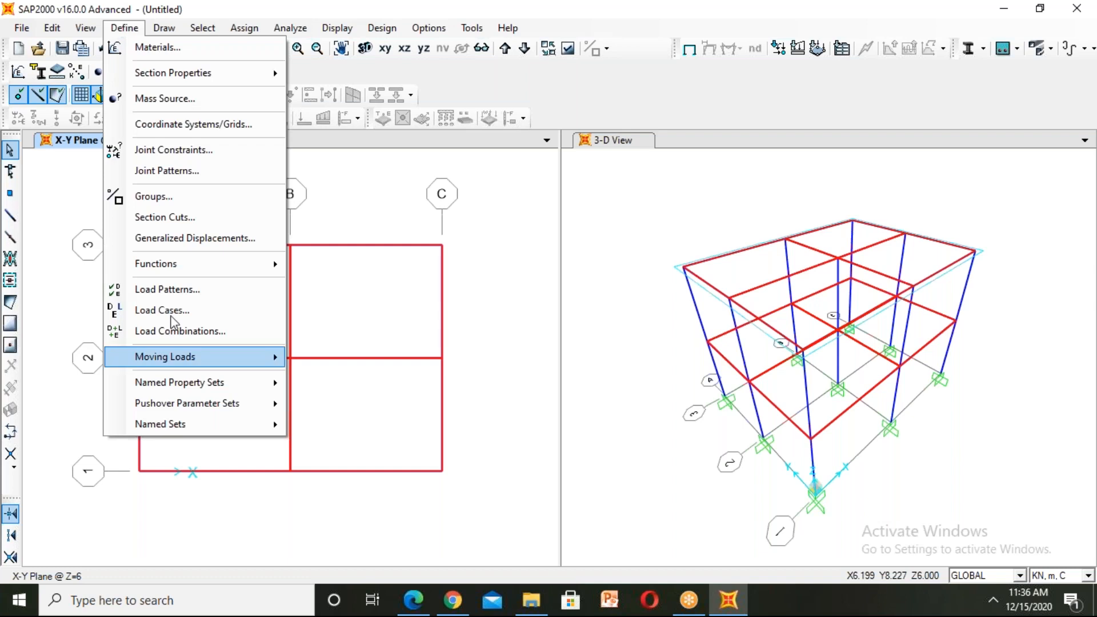
pyautogui.click(174, 291)
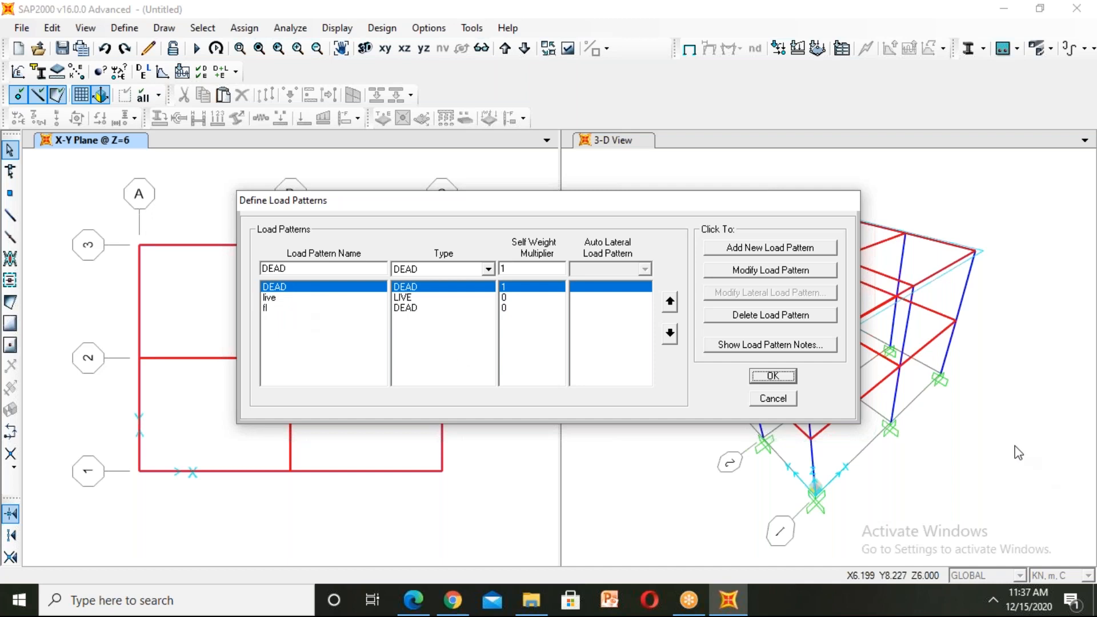
pyautogui.click(773, 376)
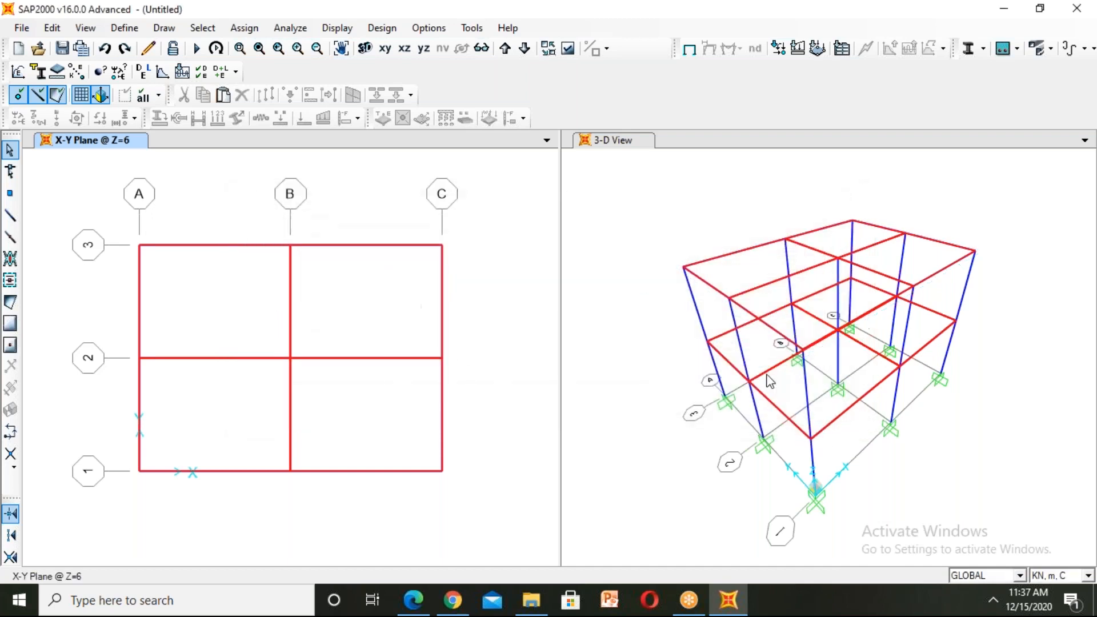
# - Check the list of defined load cases and close it
pyautogui.click(123, 28)
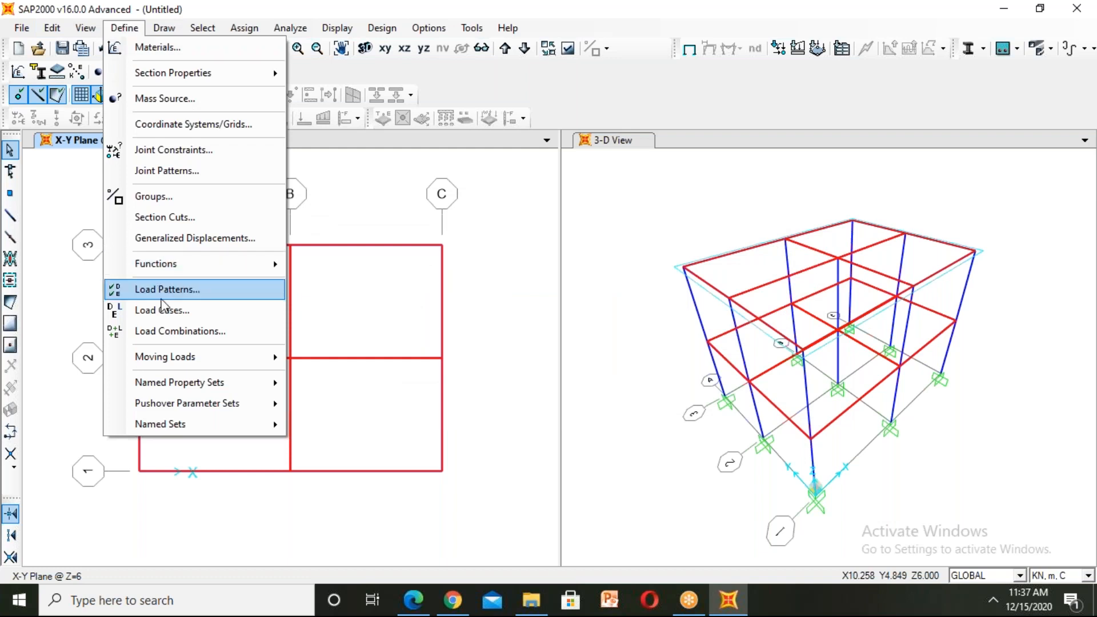
pyautogui.click(161, 312)
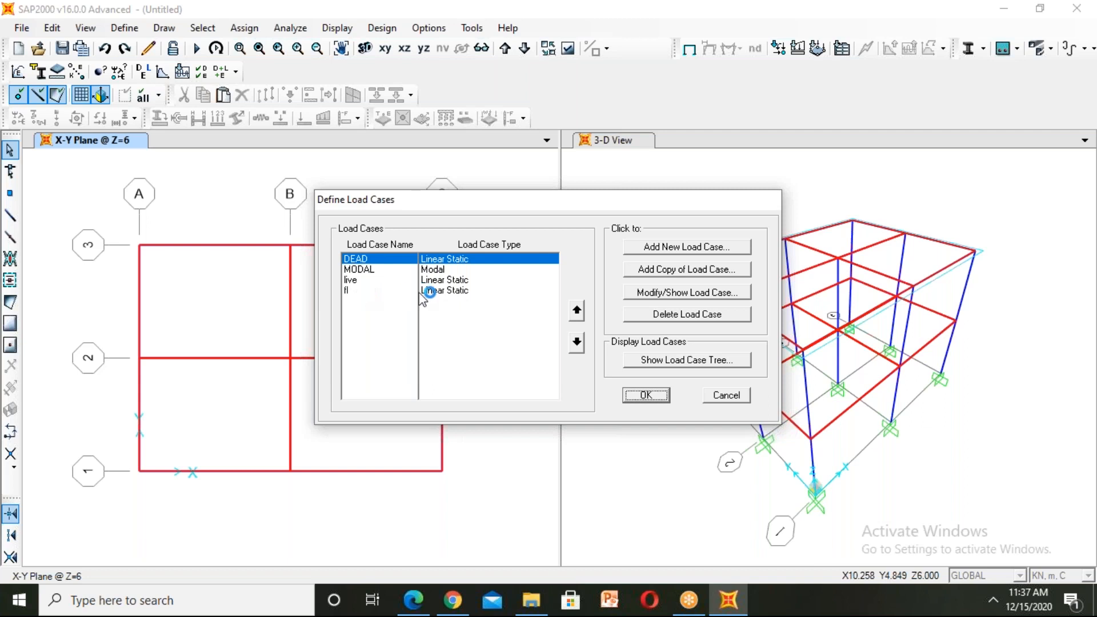
pyautogui.click(649, 396)
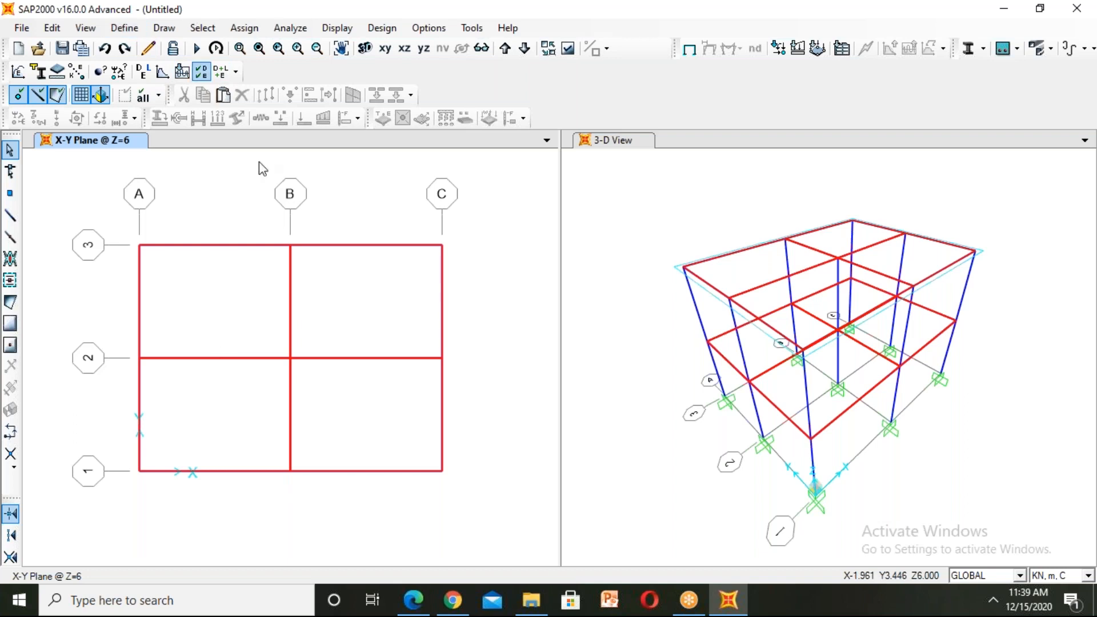
# - Review the settings of the DEAD and live load patterns and close the definitions
pyautogui.click(121, 27)
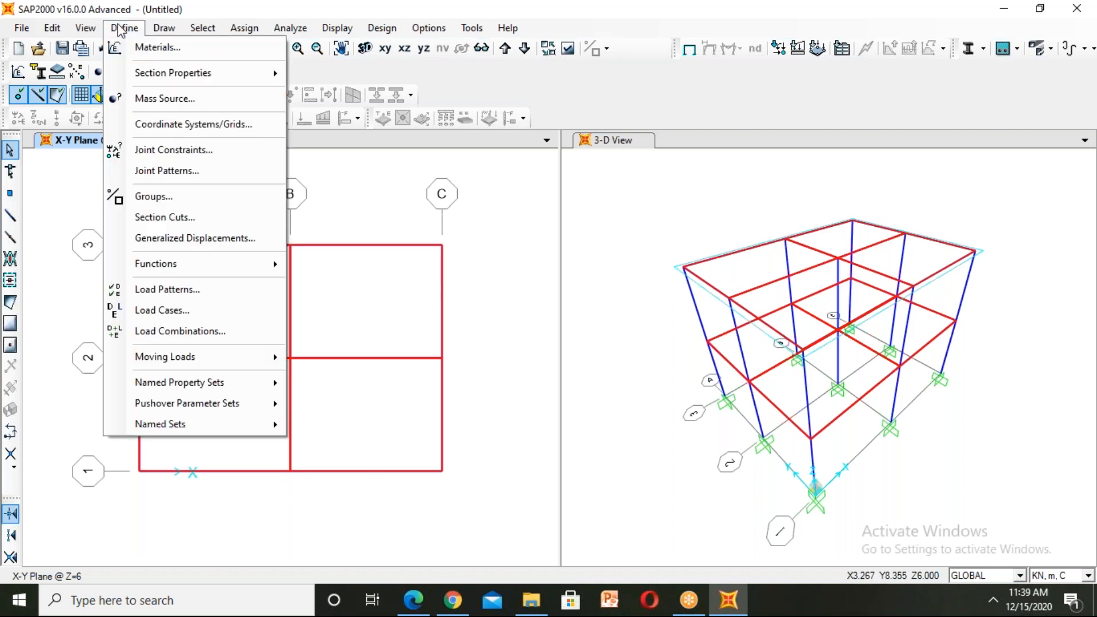
pyautogui.click(162, 292)
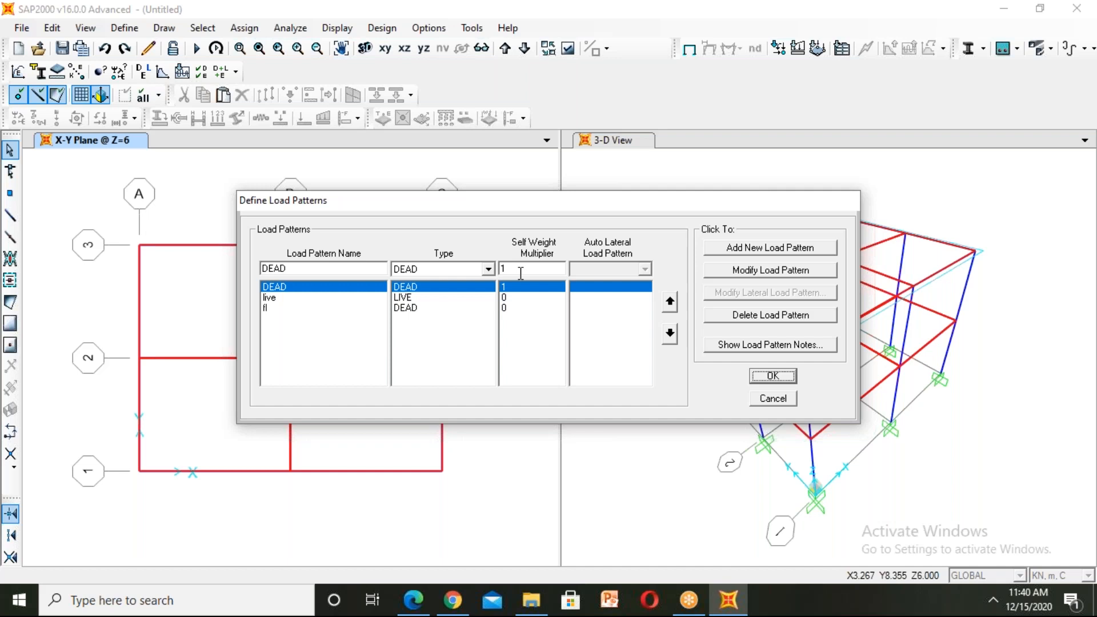
pyautogui.click(449, 297)
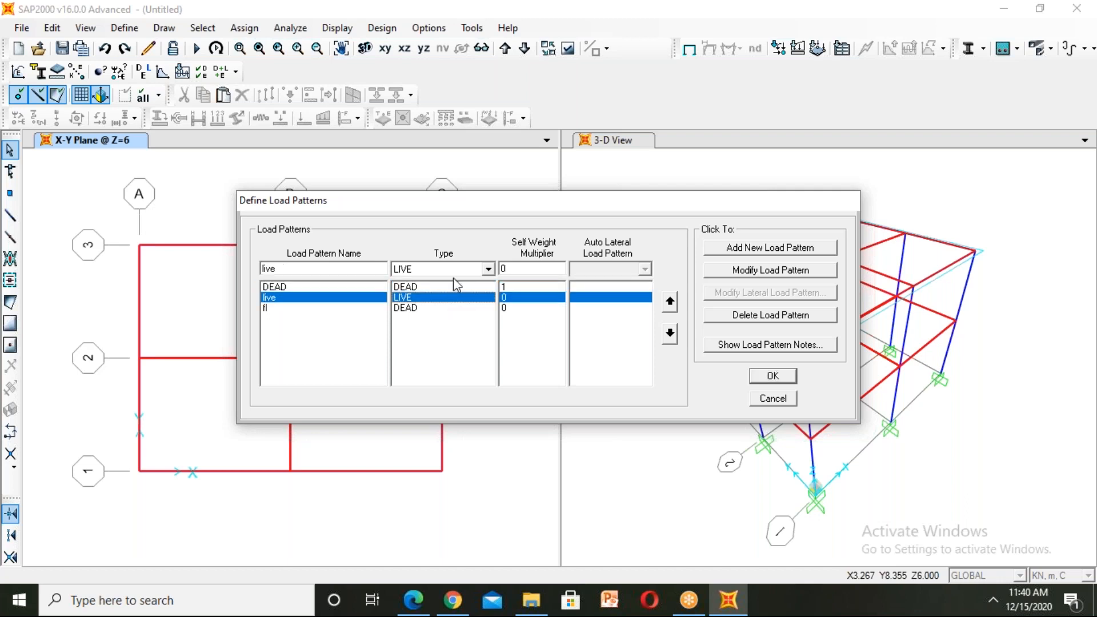
pyautogui.click(762, 378)
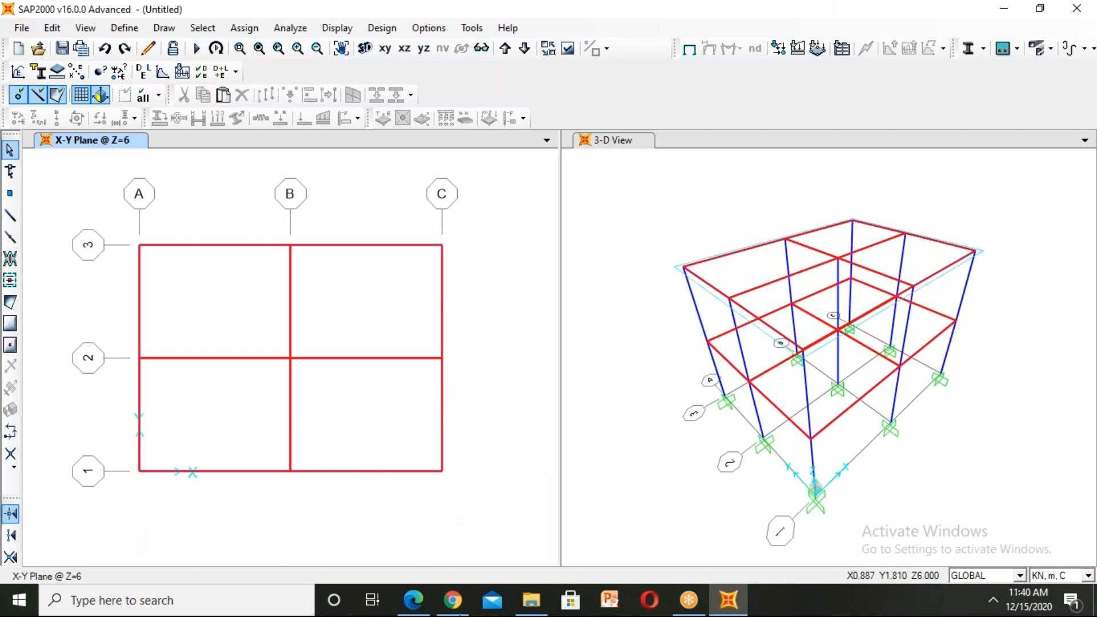
# - Switch to the is.875.1.1987 part 1 PDF in Microsoft Edge and look through its unit weight tables for materials and building parts
pyautogui.click(529, 604)
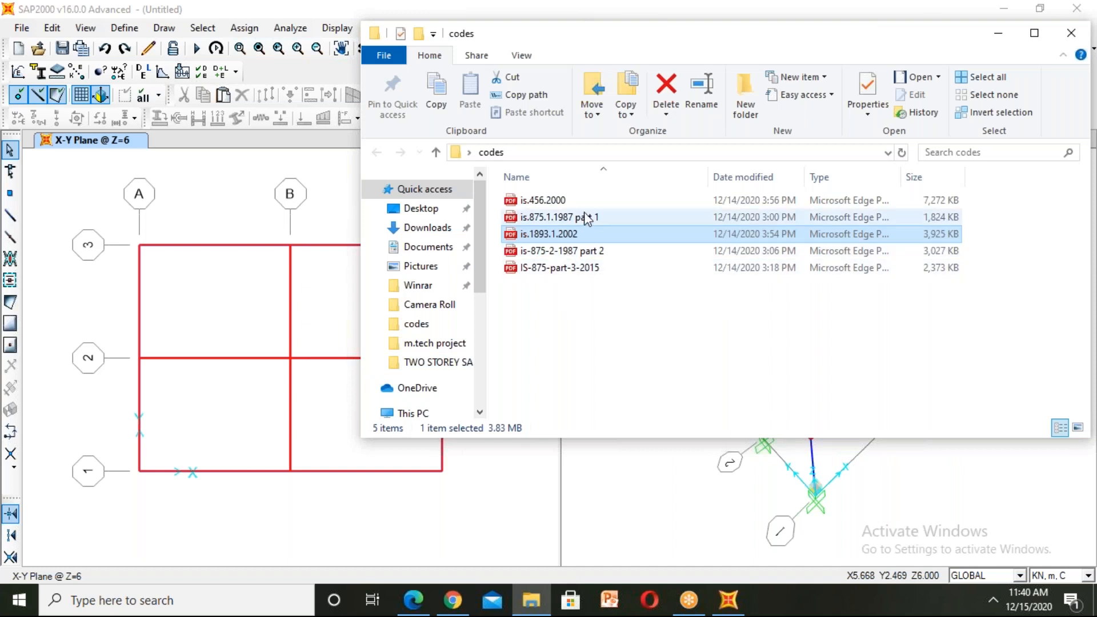
pyautogui.click(569, 220)
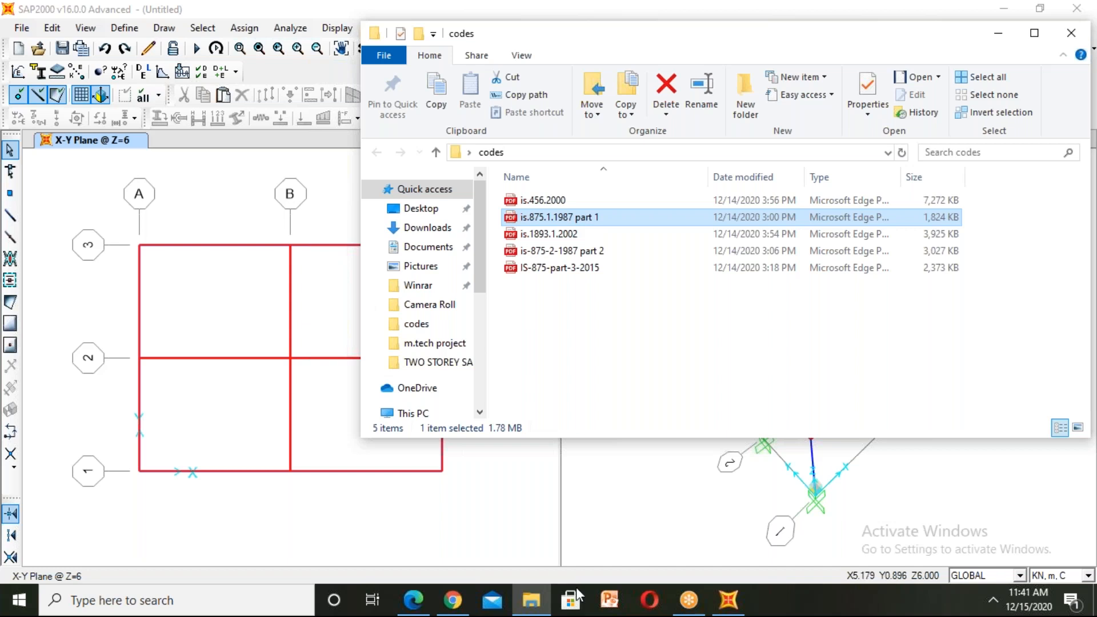
pyautogui.click(402, 603)
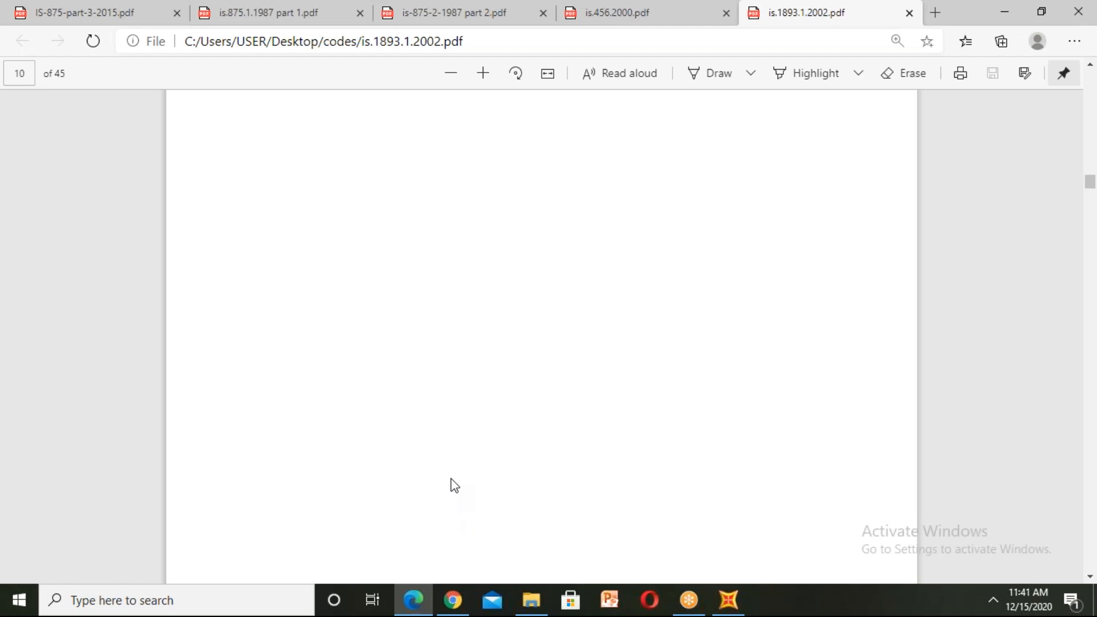
pyautogui.click(280, 14)
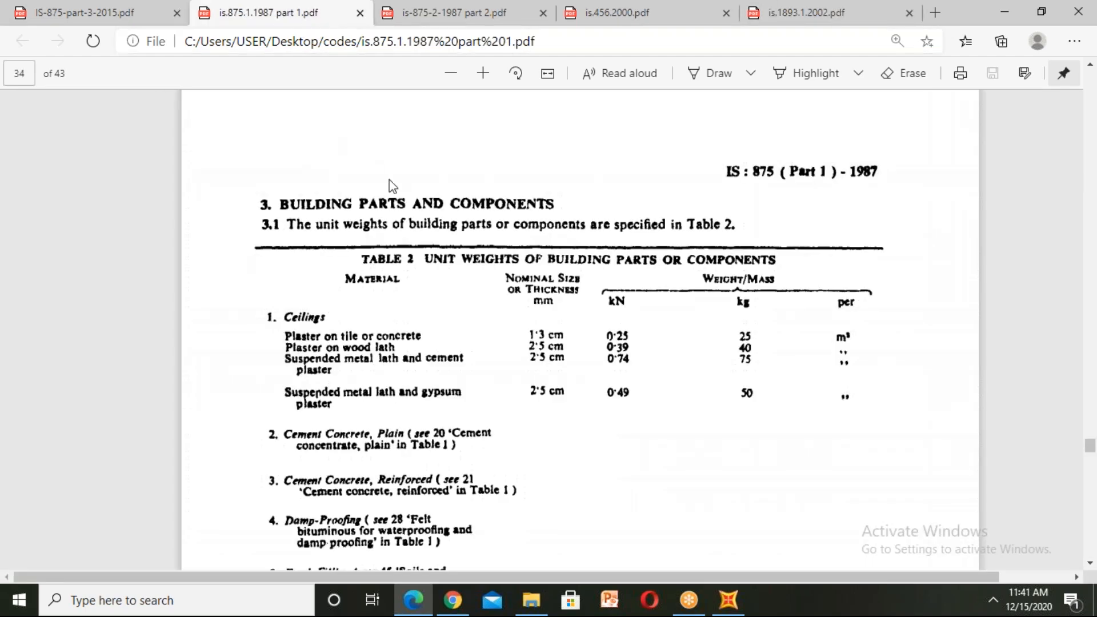
pyautogui.scroll(1, 635, 278)
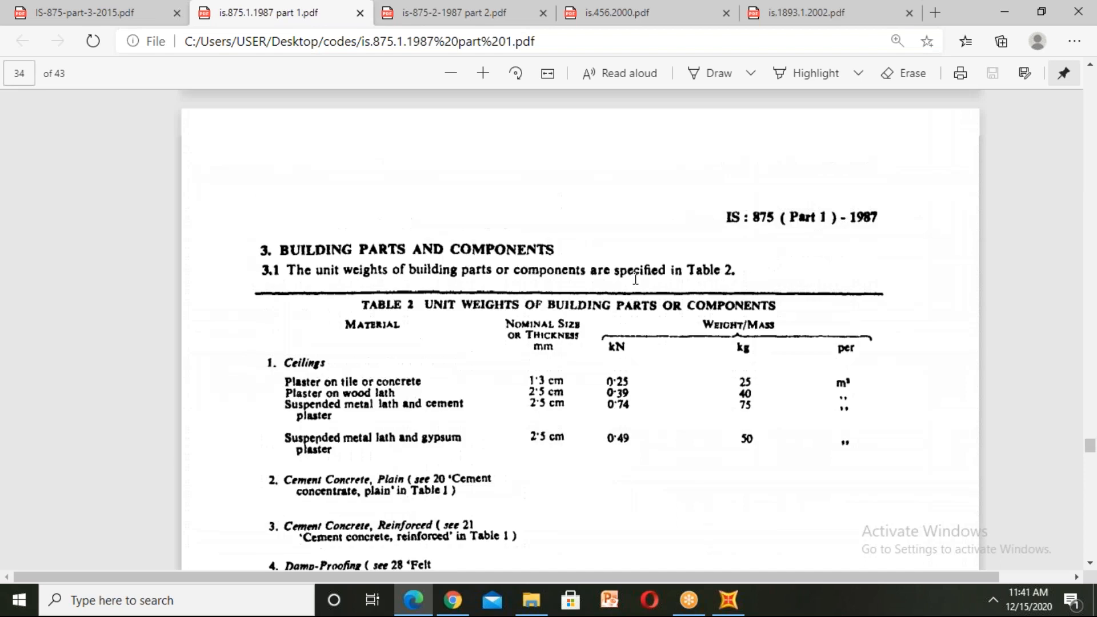
pyautogui.scroll(5, 635, 278)
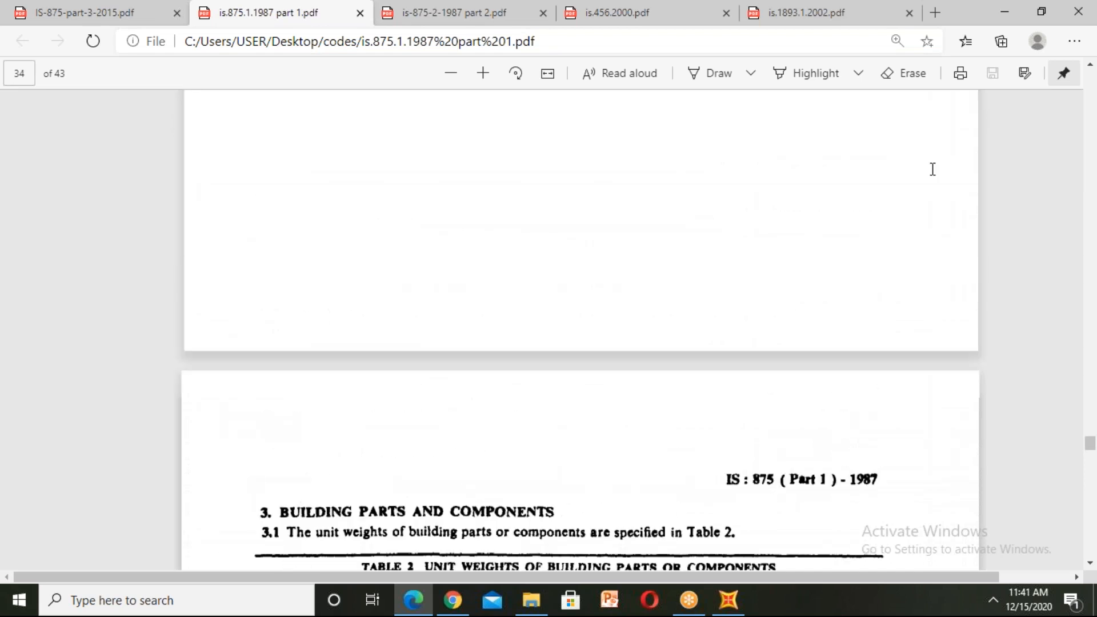
pyautogui.scroll(5, 742, 219)
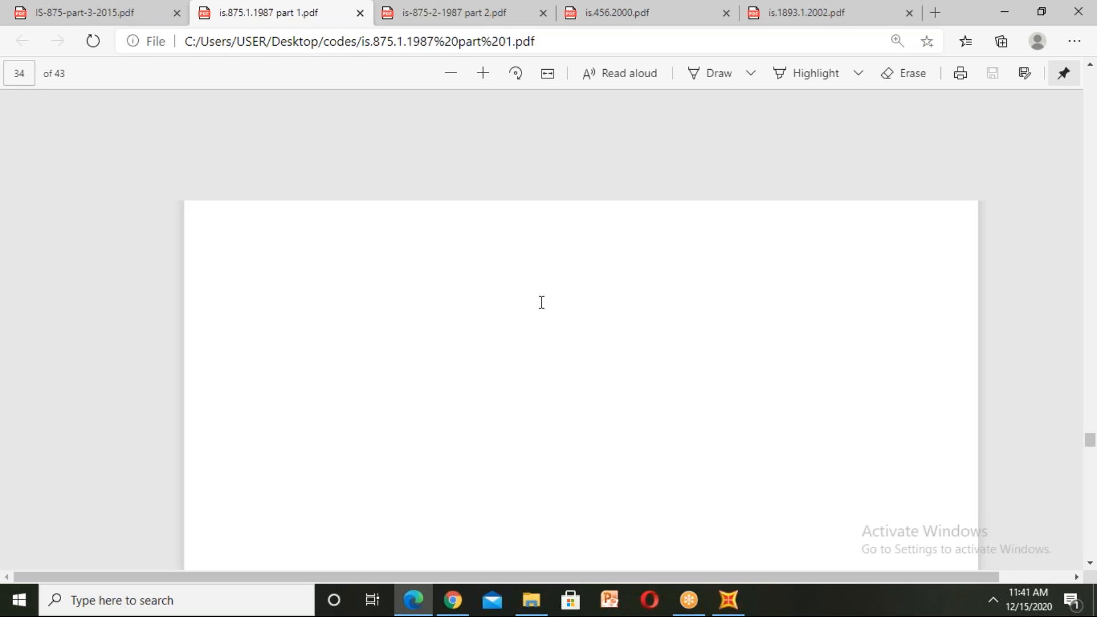
pyautogui.scroll(3, 542, 302)
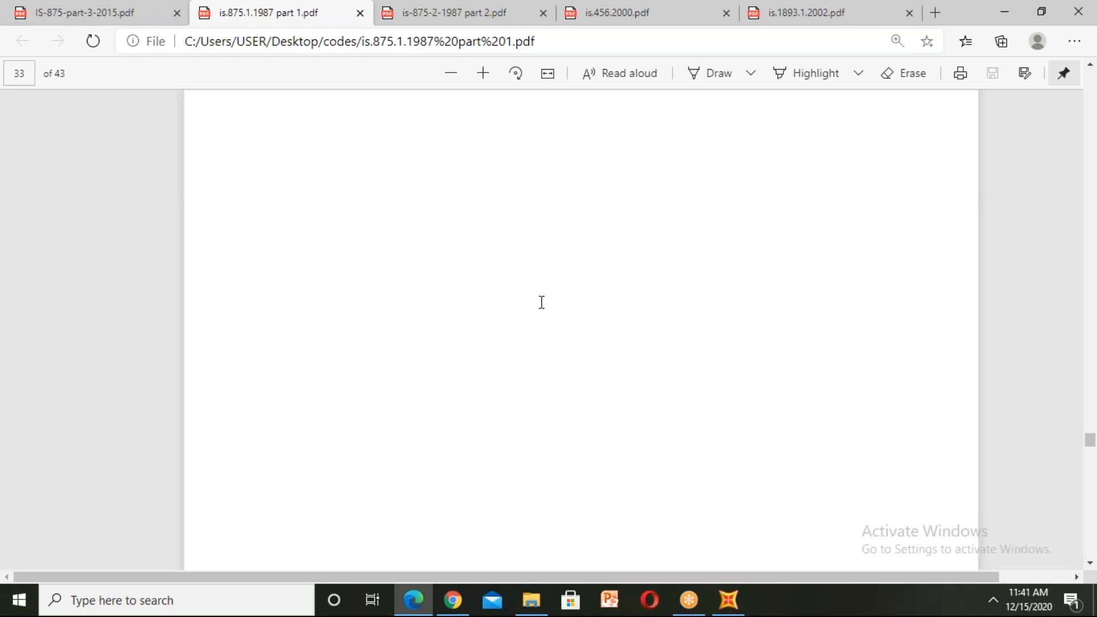
pyautogui.scroll(3, 542, 302)
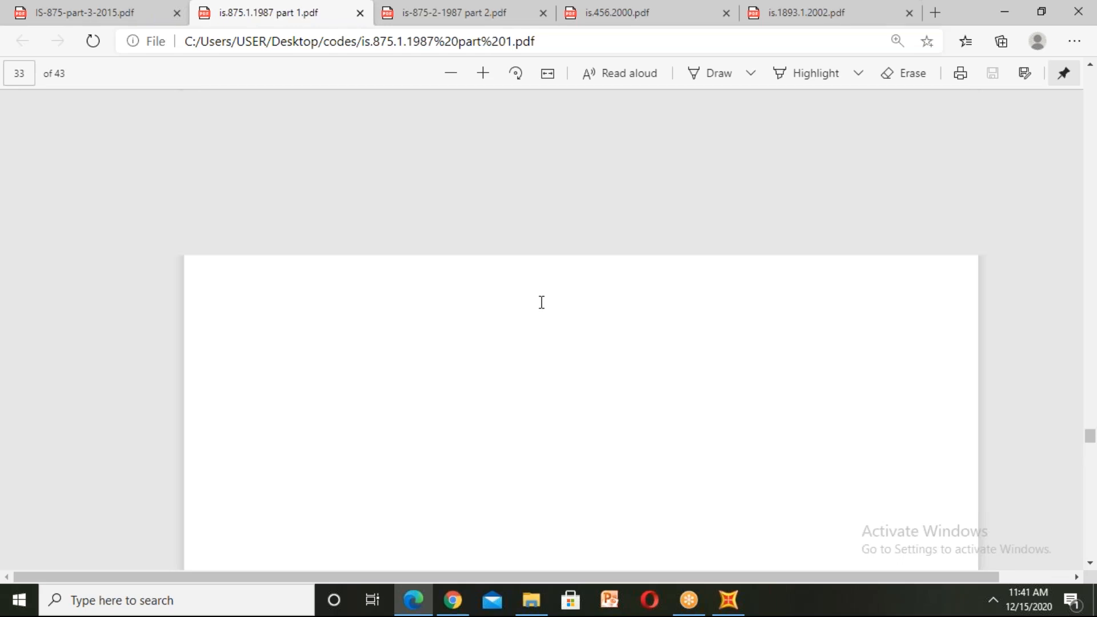
pyautogui.scroll(-3, 699, 229)
pyautogui.scroll(3, 699, 228)
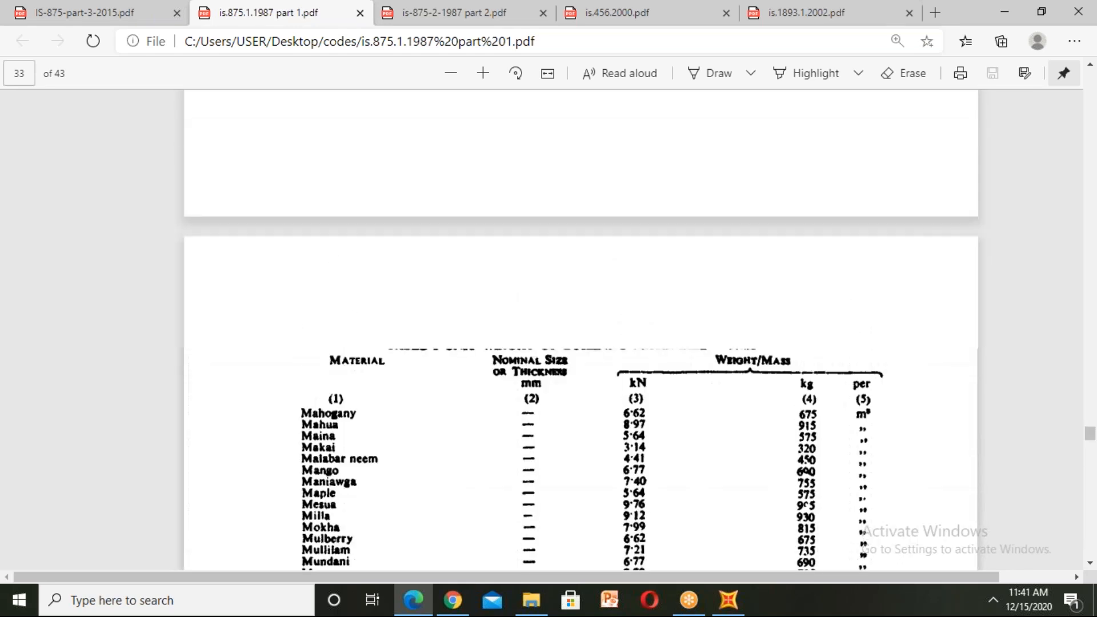
pyautogui.scroll(1, 694, 230)
pyautogui.scroll(3, 694, 230)
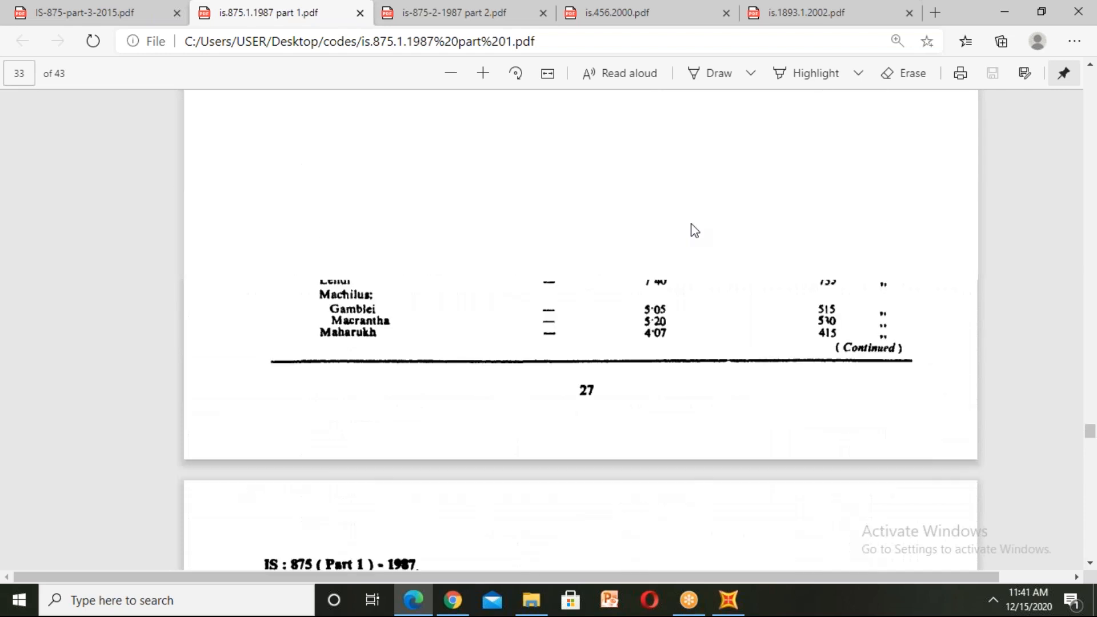
pyautogui.scroll(4, 693, 216)
pyautogui.scroll(2, 692, 229)
pyautogui.scroll(-12, 693, 246)
pyautogui.scroll(-15, 694, 249)
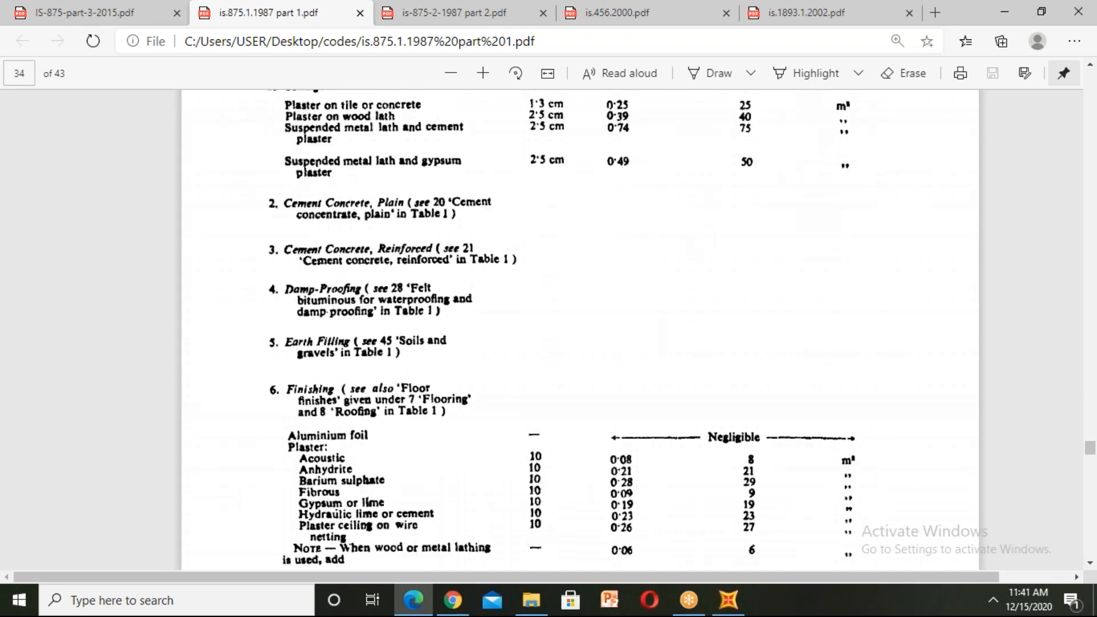
# - Examine the ceiling entries in Table 2 and highlight the kN weight of plaster on tile or concrete
pyautogui.scroll(3, 351, 294)
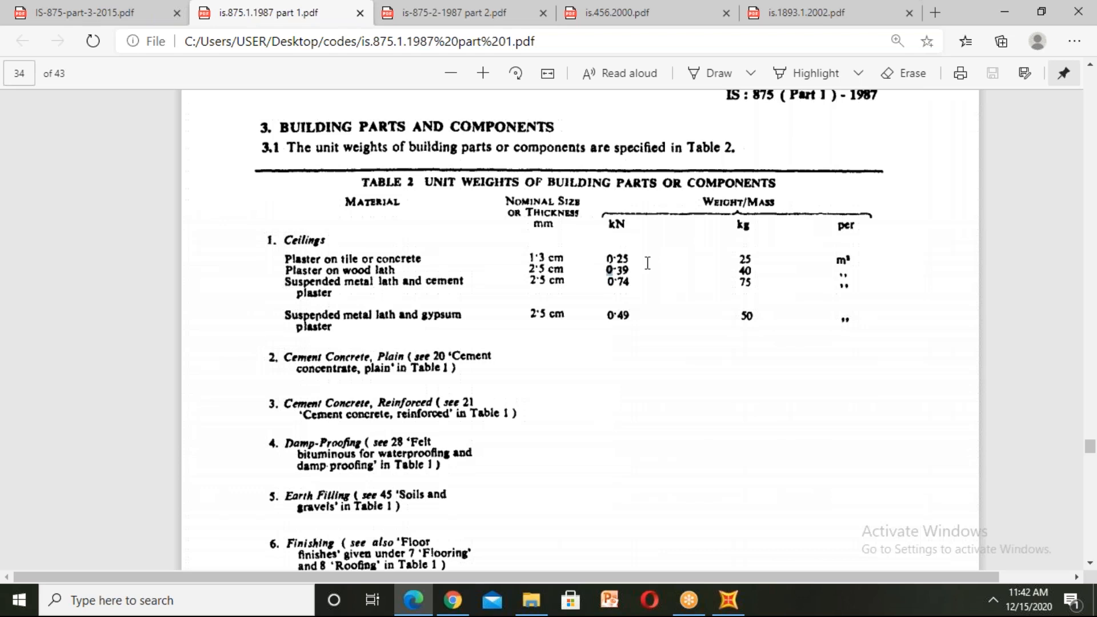
pyautogui.moveTo(647, 262); pyautogui.dragTo(633, 278)
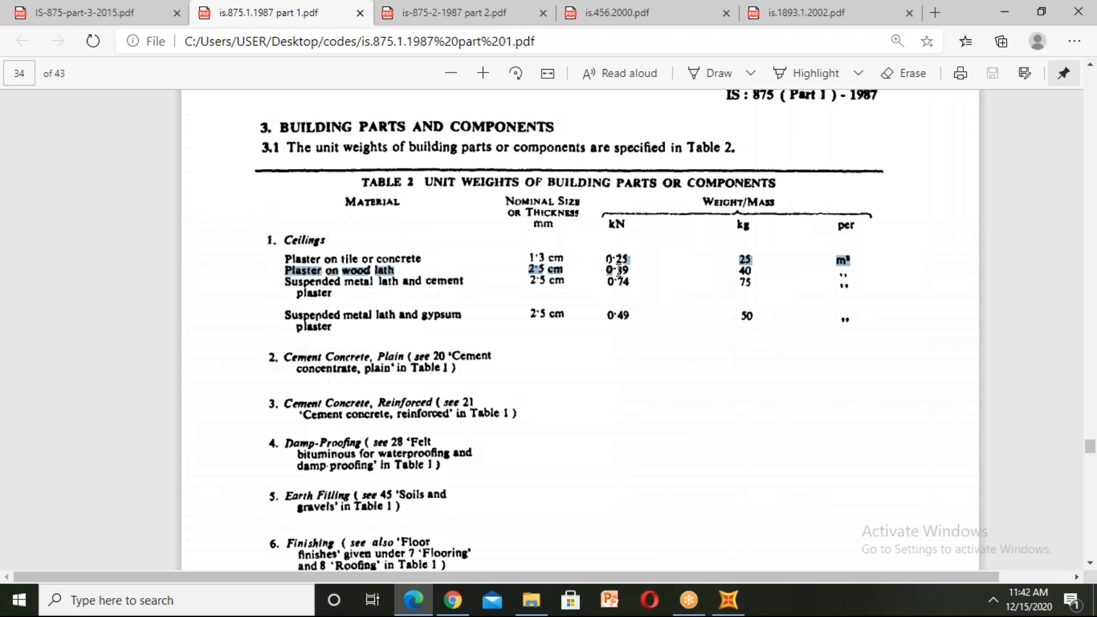
pyautogui.click(661, 283)
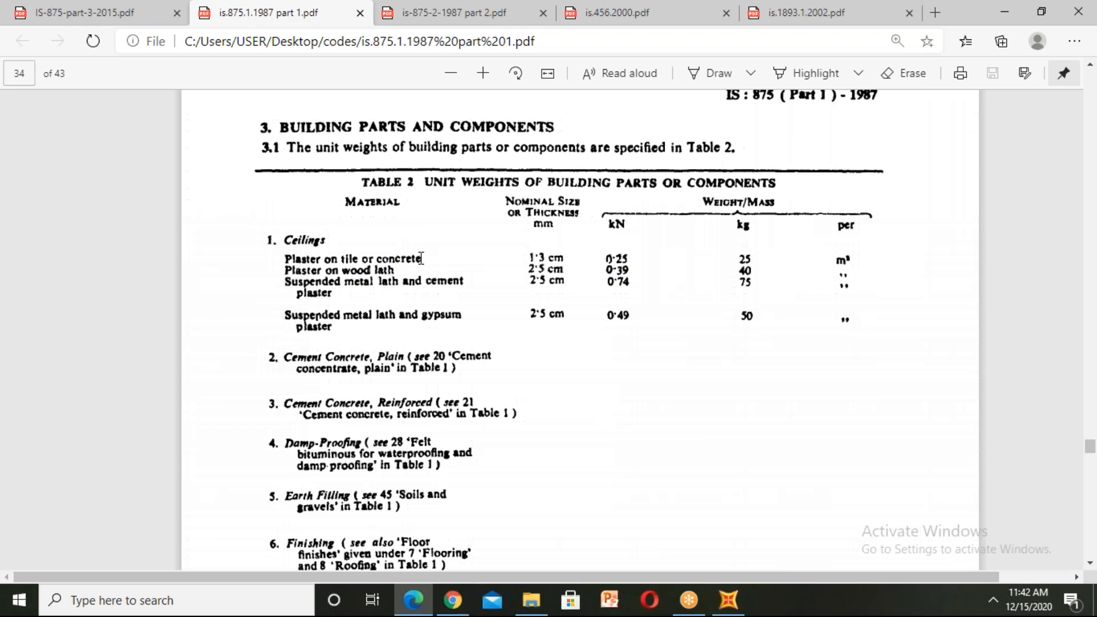
pyautogui.moveTo(609, 259); pyautogui.dragTo(622, 259)
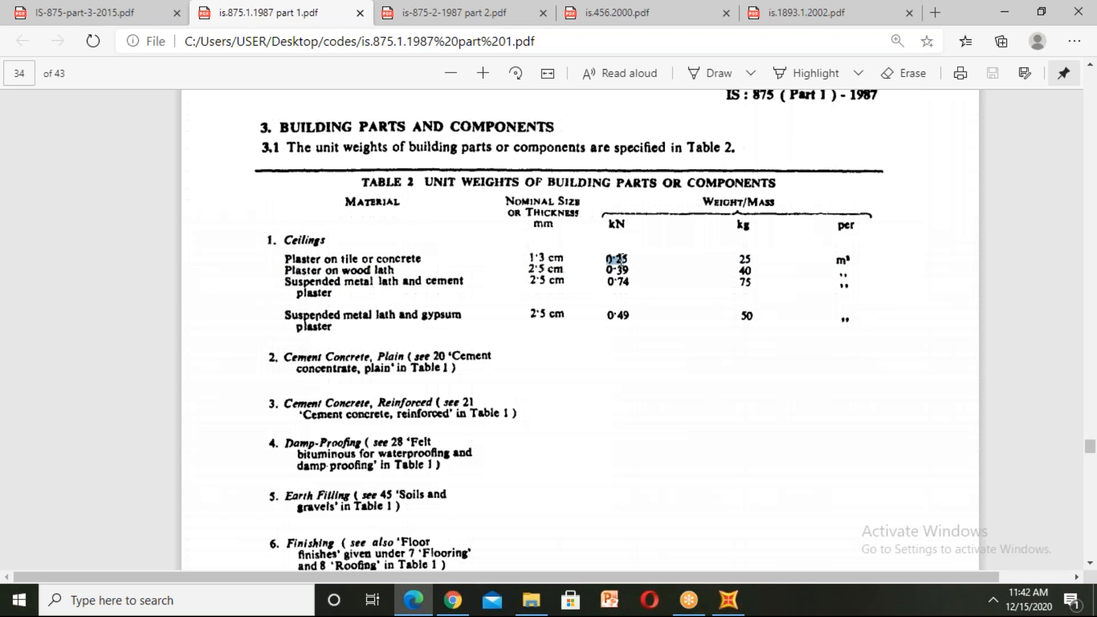
# - Consult the residential building loads in the is-875-2-1987 part 2 PDF and the pressure coefficient tables in the IS-875-part-3-2015 PDF
pyautogui.click(430, 23)
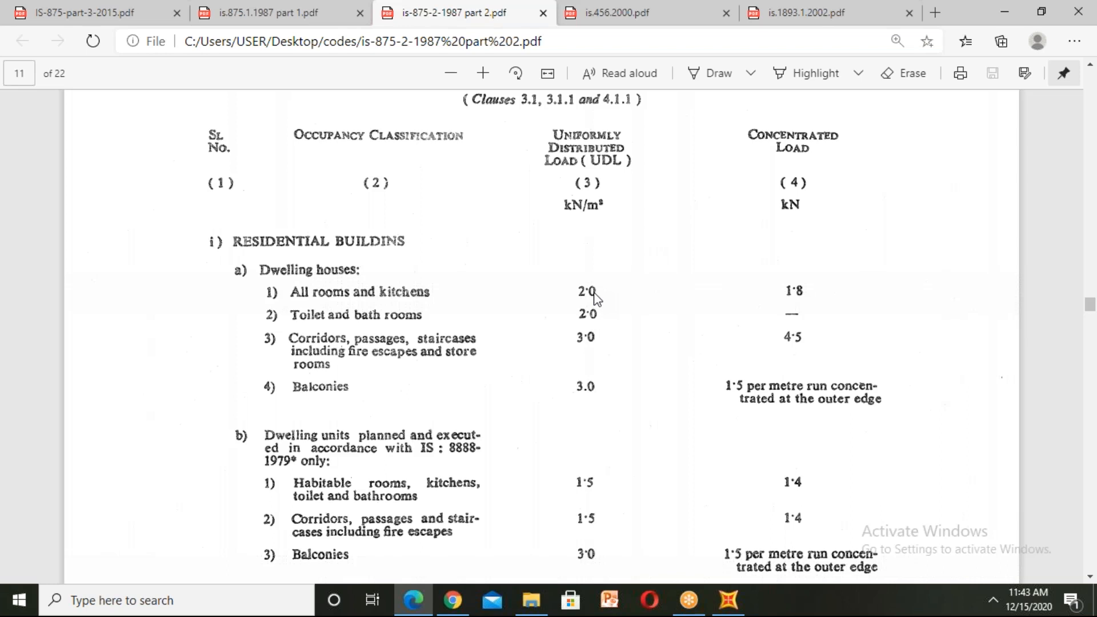
pyautogui.click(56, 21)
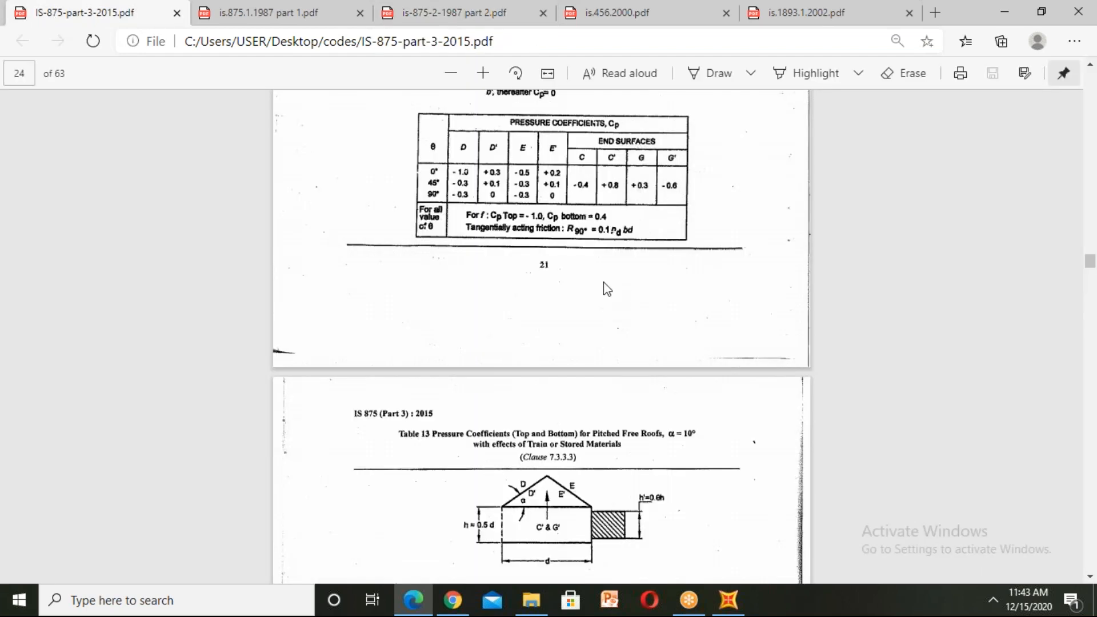
pyautogui.scroll(8, 1053, 129)
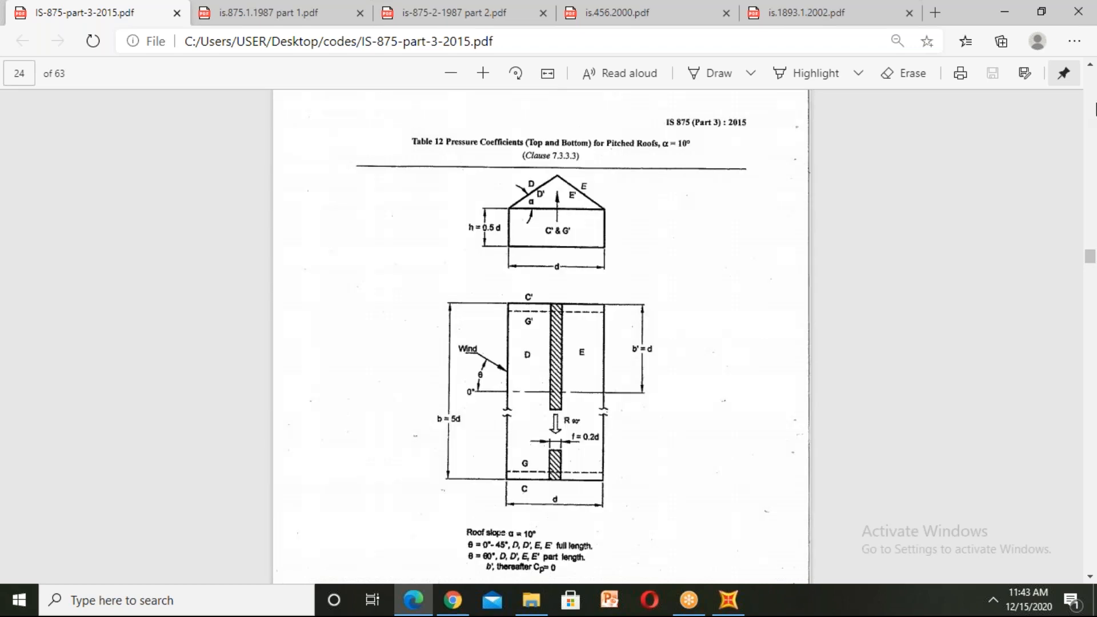
pyautogui.scroll(15, 1092, 108)
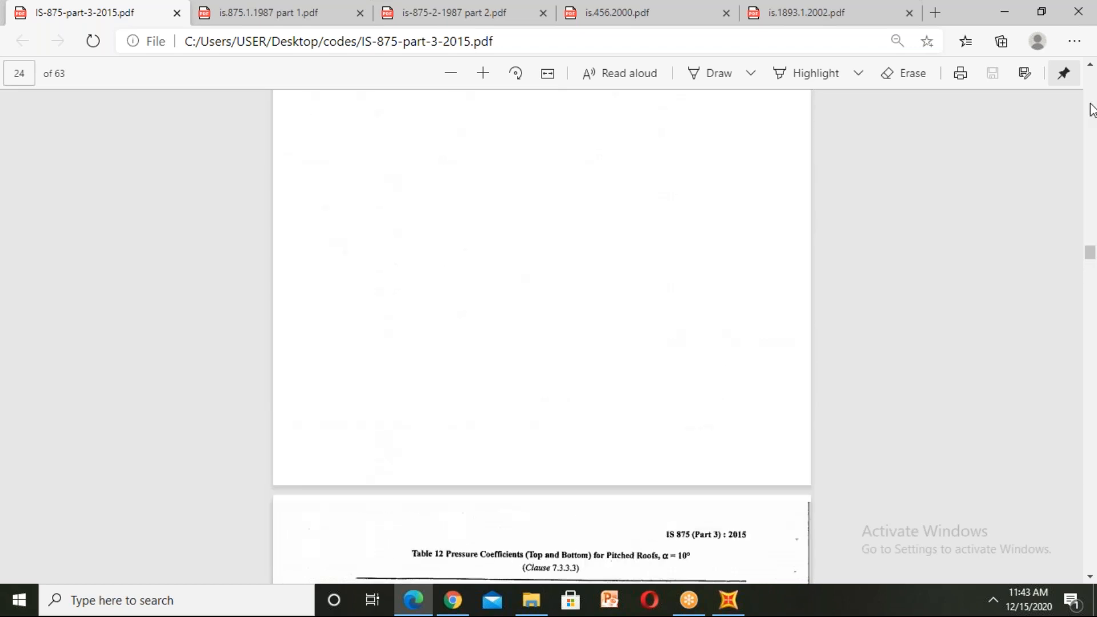
pyautogui.scroll(20, 1092, 109)
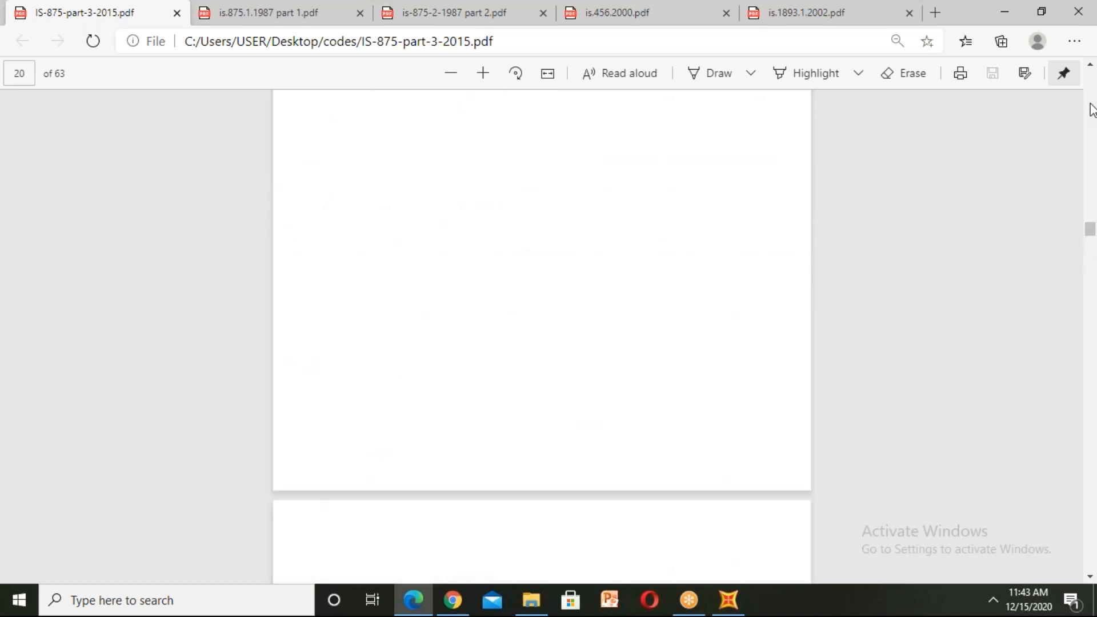
pyautogui.scroll(8, 1091, 109)
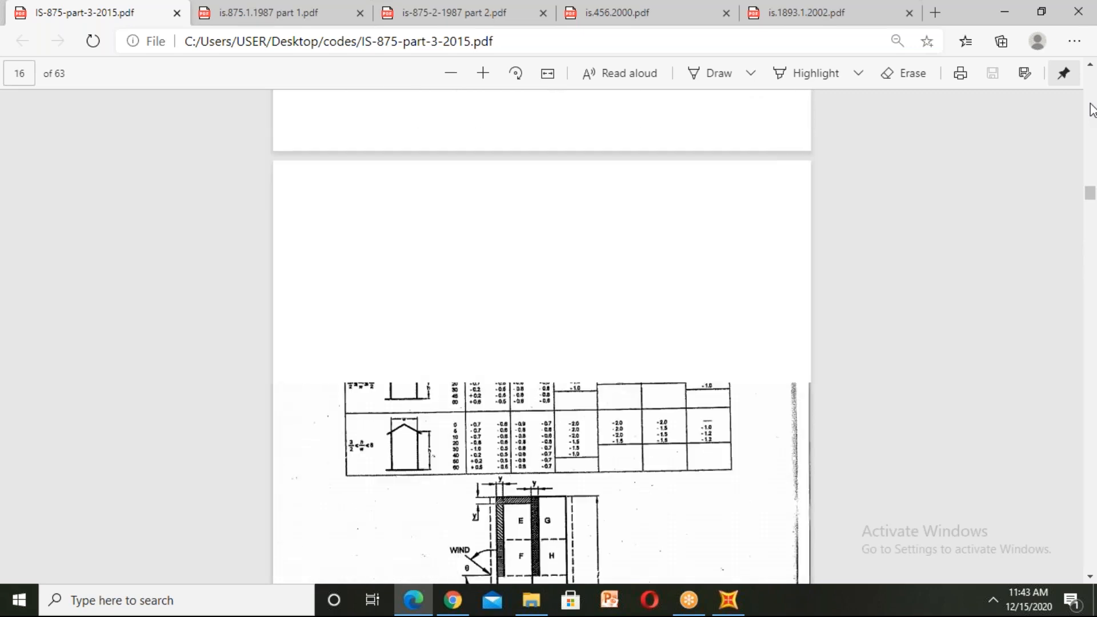
# - Switch to SAP2000 and add a load pattern named wind with type WIND and the IS875 1987 auto lateral load pattern
pyautogui.click(728, 599)
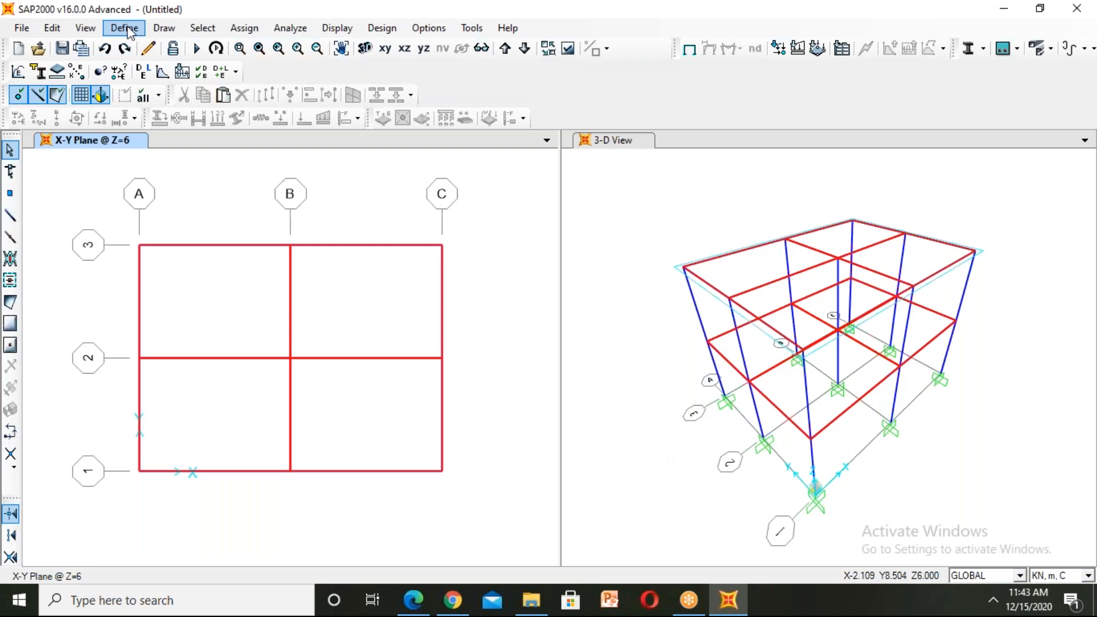
pyautogui.click(127, 30)
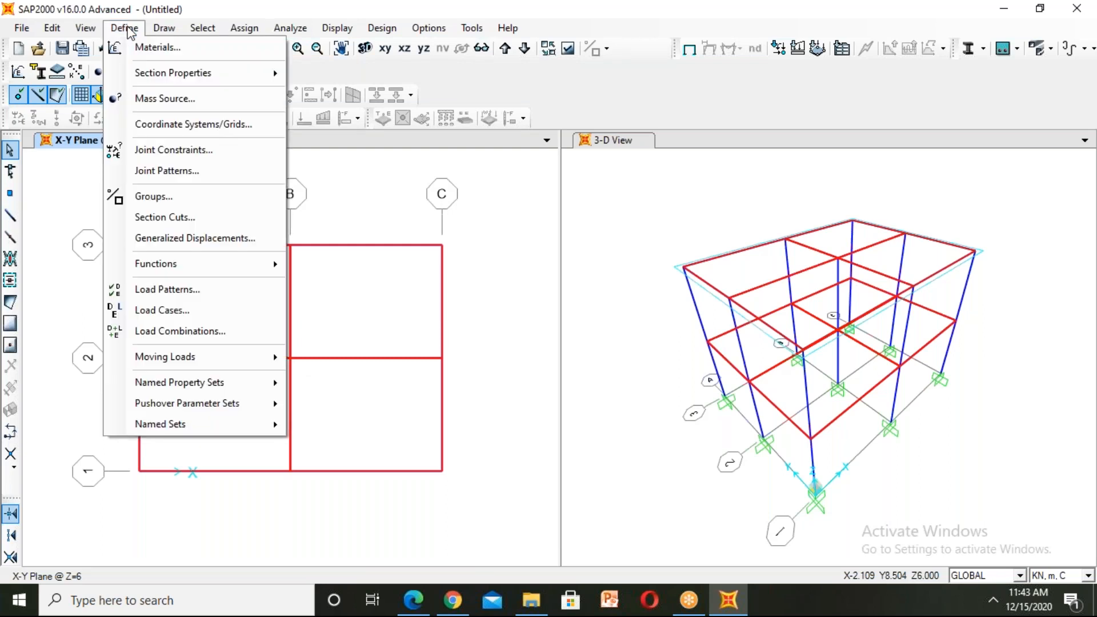
pyautogui.click(147, 289)
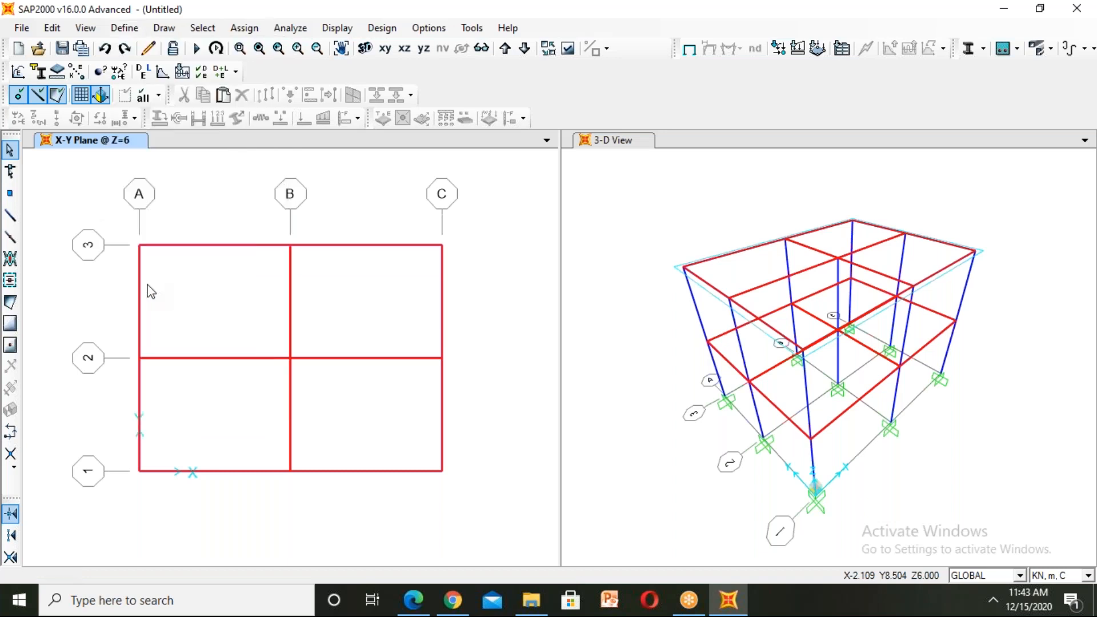
pyautogui.click(301, 270)
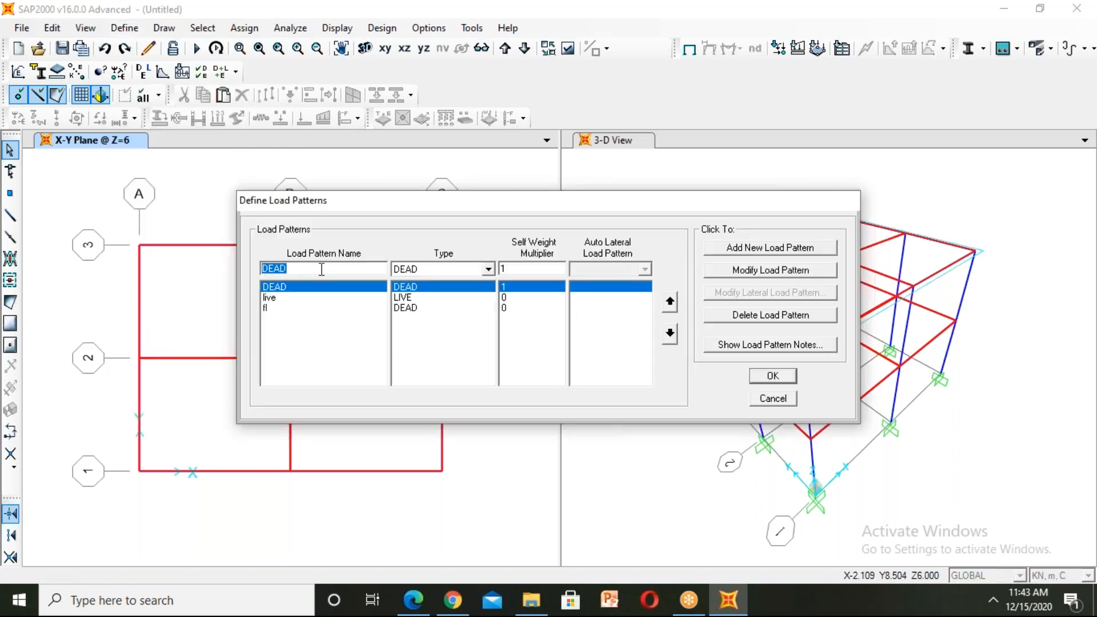
pyautogui.press('BackSpace')
pyautogui.write('wind')
pyautogui.click(486, 271)
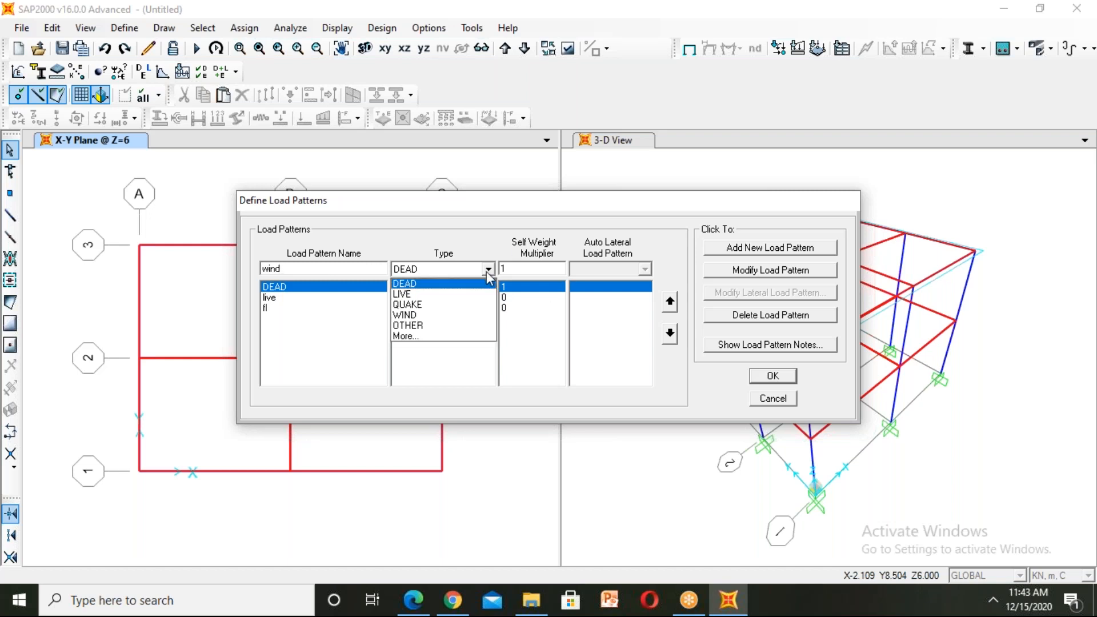
pyautogui.click(419, 315)
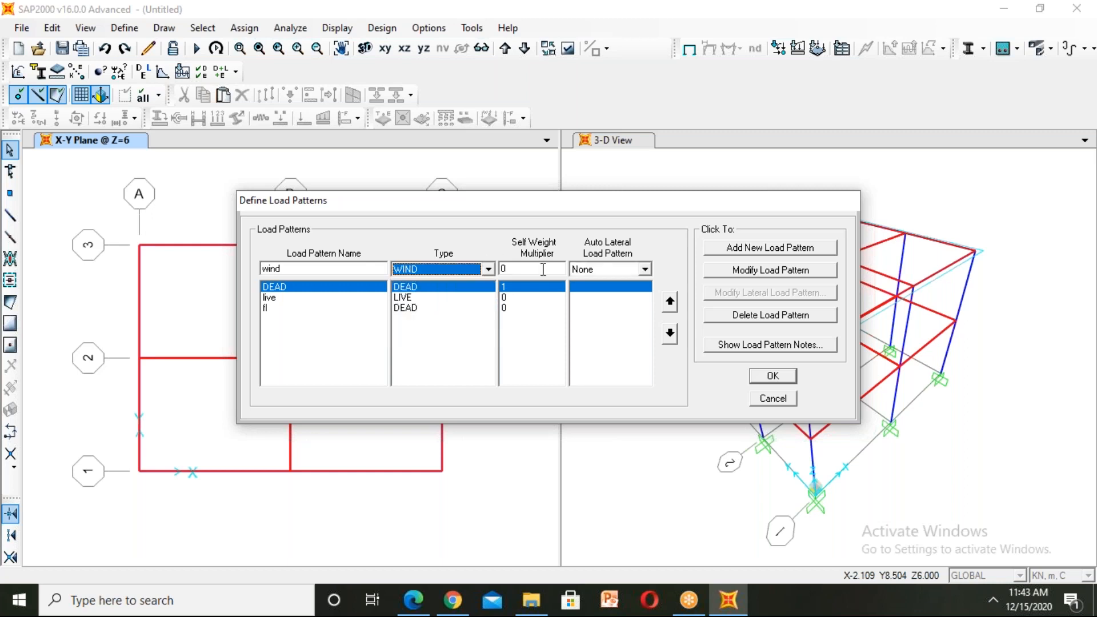
pyautogui.click(644, 269)
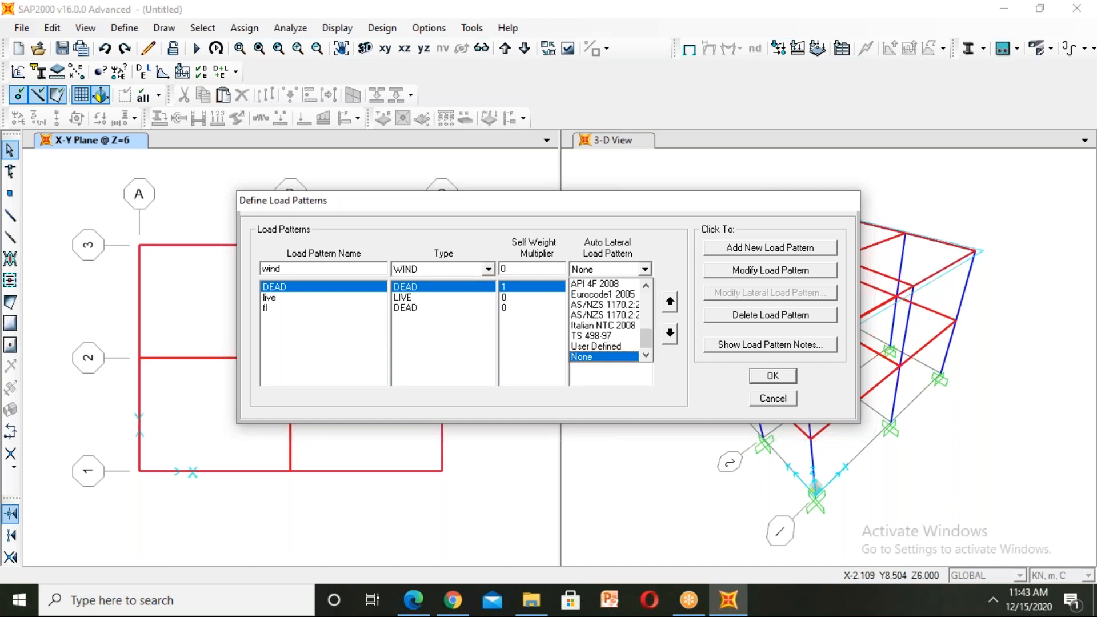
pyautogui.scroll(2, 606, 341)
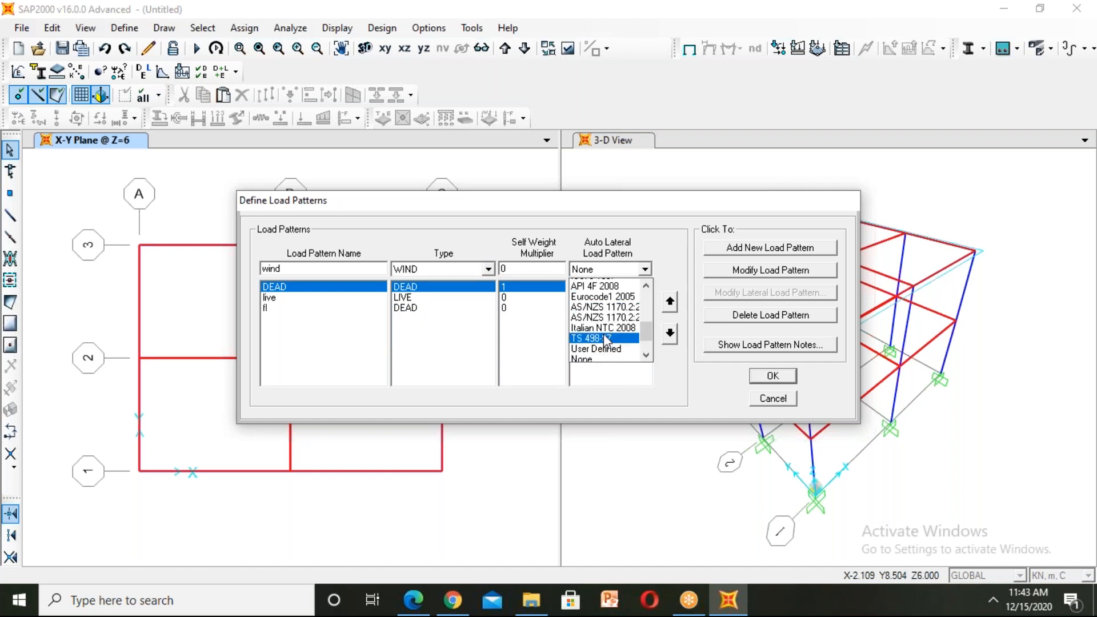
pyautogui.click(607, 337)
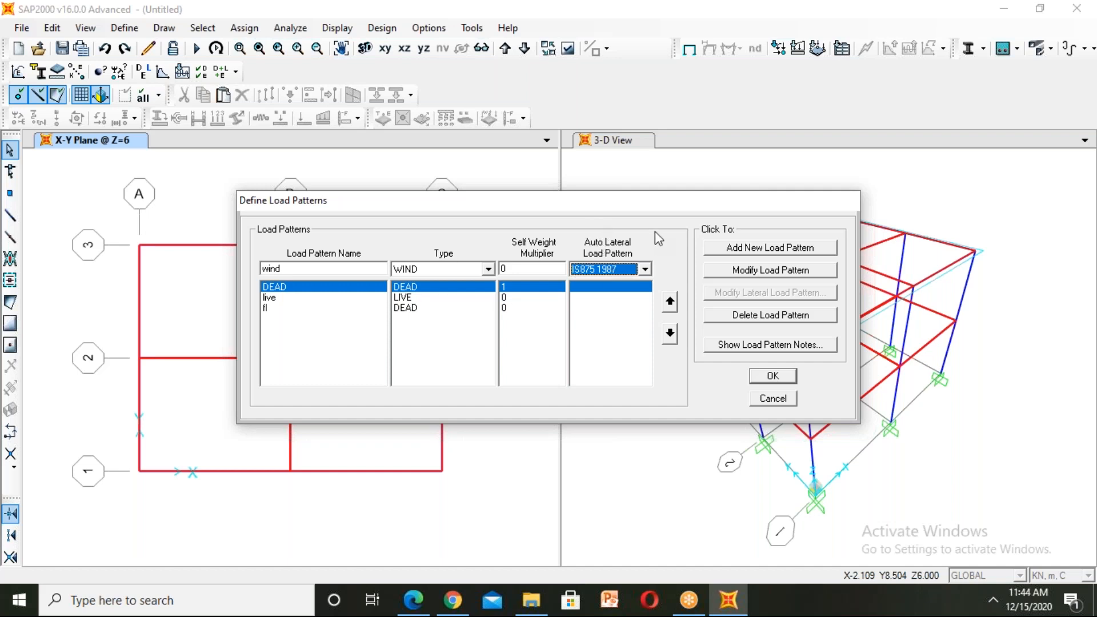
pyautogui.click(725, 250)
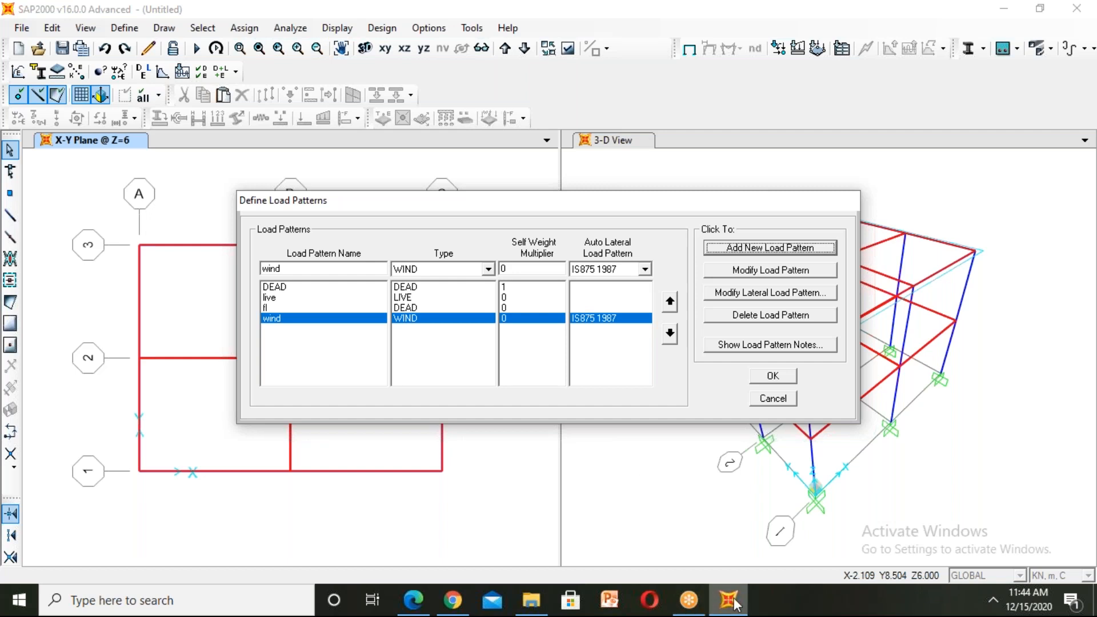
# - Switch to the IS-875-part-3-2015 PDF in Microsoft Edge and look back from the pressure coefficient tables to the foreword
pyautogui.click(413, 600)
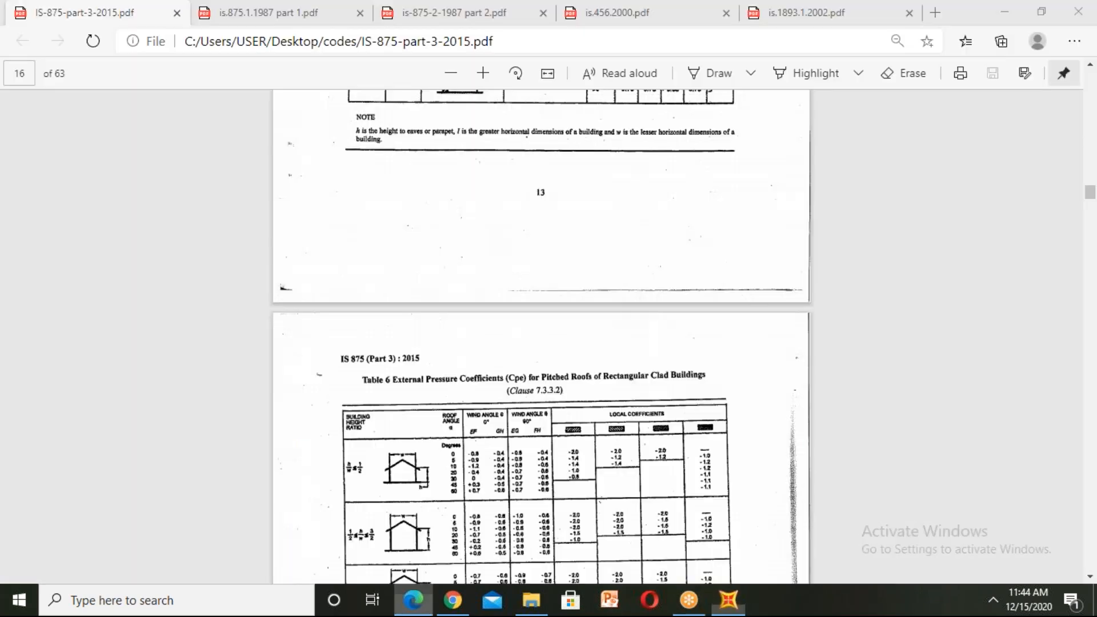
pyautogui.scroll(10, 695, 231)
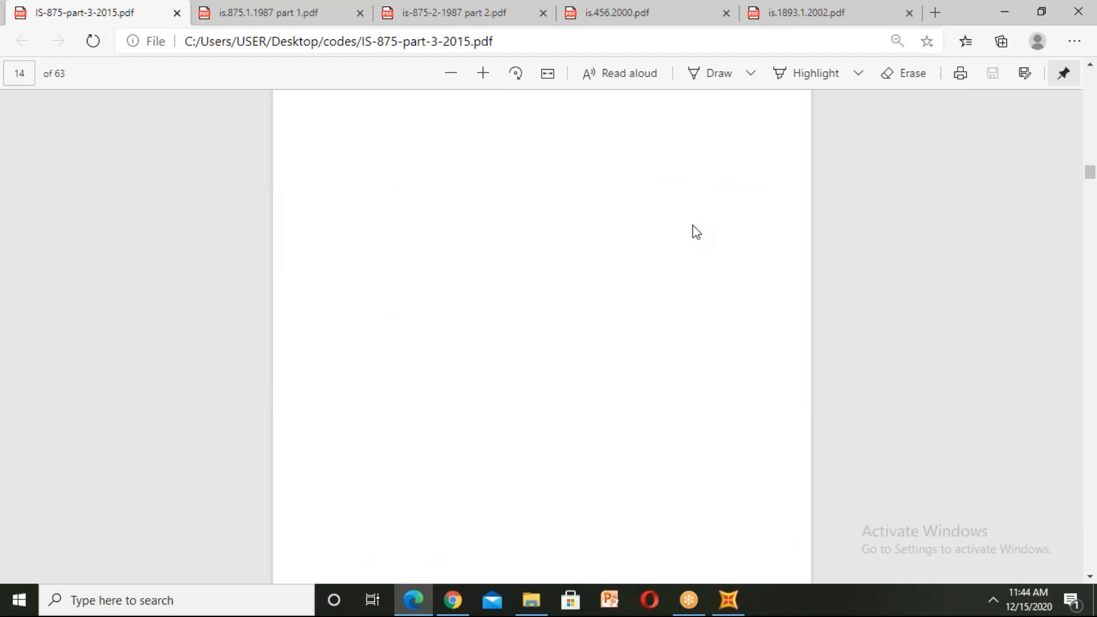
pyautogui.scroll(15, 360, 188)
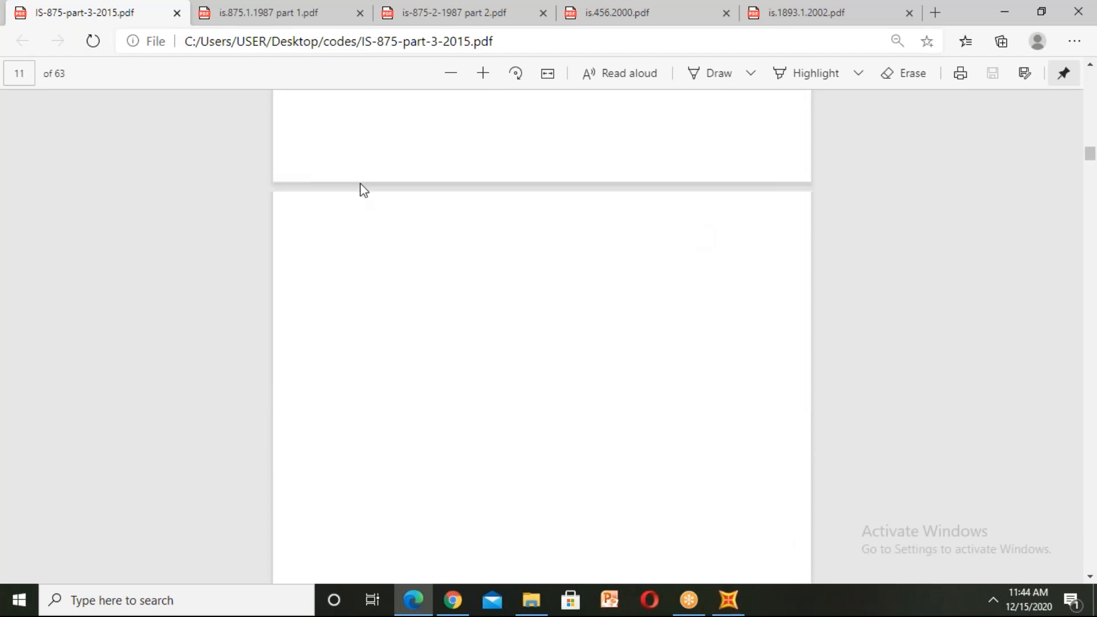
pyautogui.scroll(4, 440, 240)
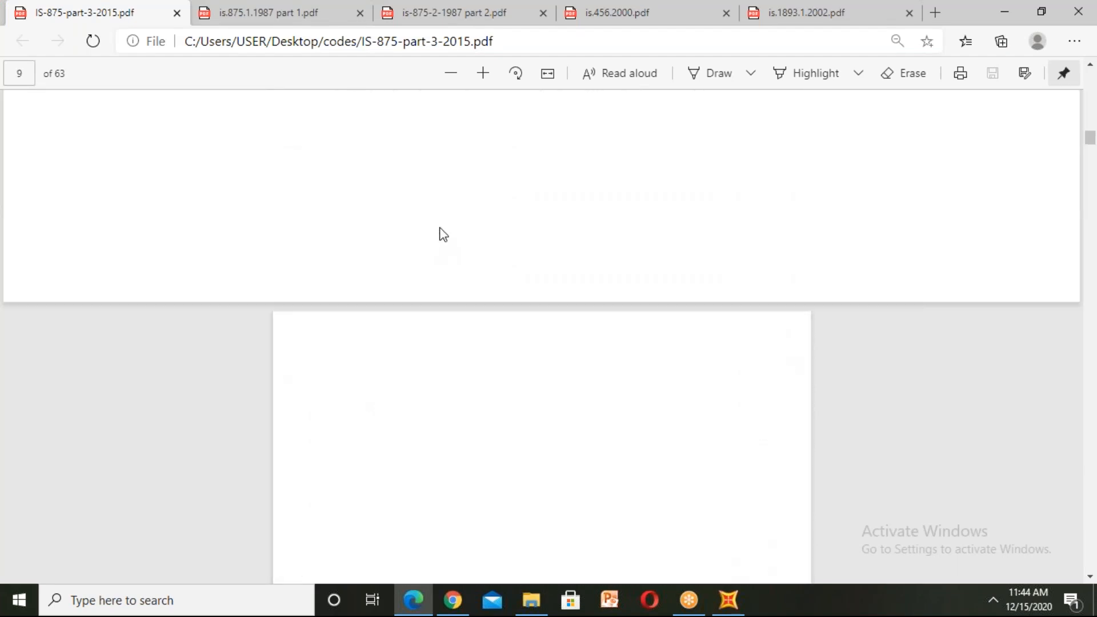
pyautogui.scroll(5, 443, 234)
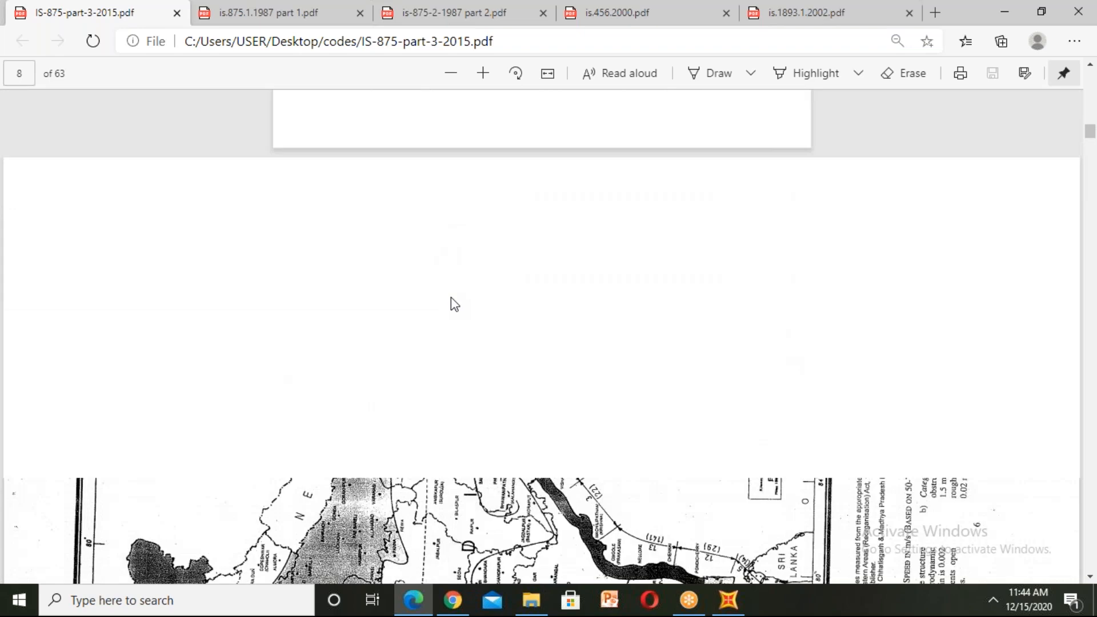
pyautogui.scroll(10, 451, 297)
pyautogui.scroll(12, 453, 303)
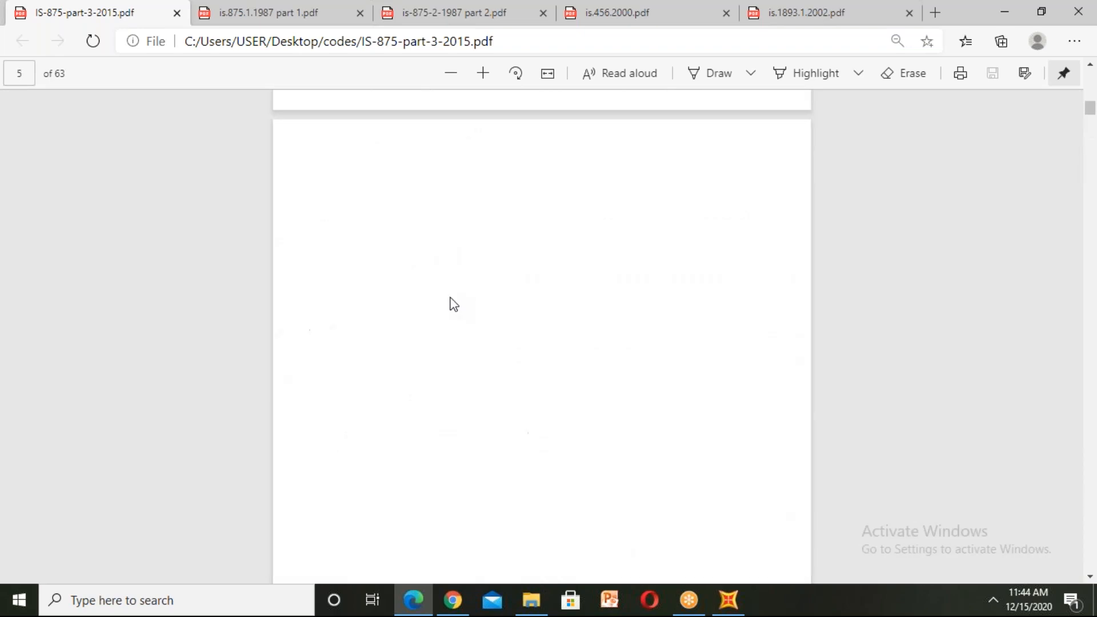
pyautogui.scroll(8, 453, 303)
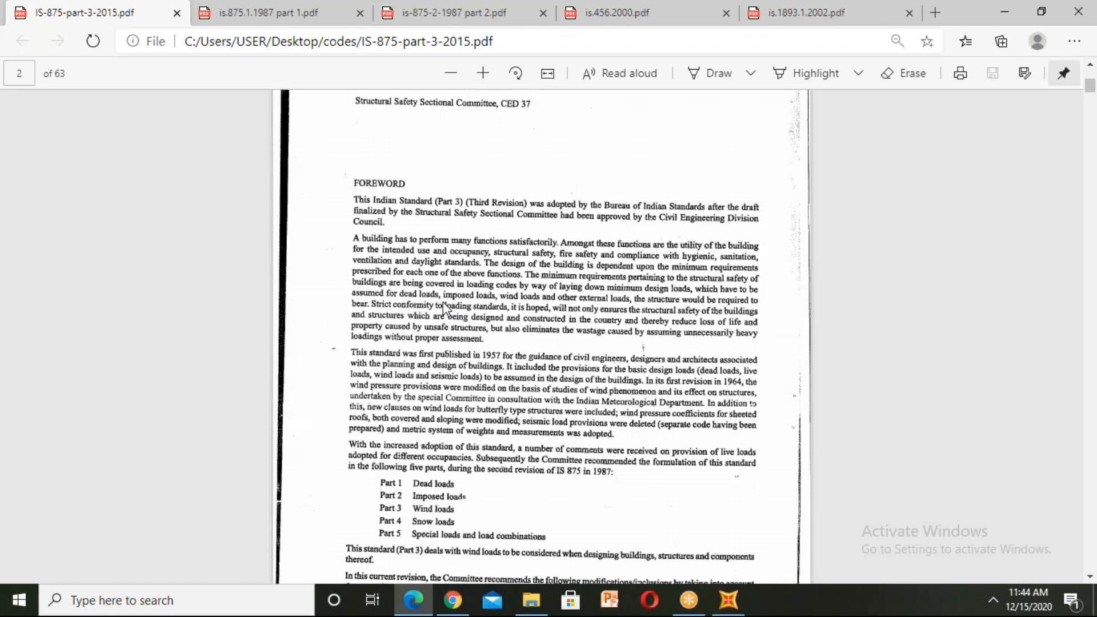
pyautogui.scroll(5, 440, 309)
# - Examine the scope clauses, notes and references at the start of the wind load code
pyautogui.scroll(-15, 470, 359)
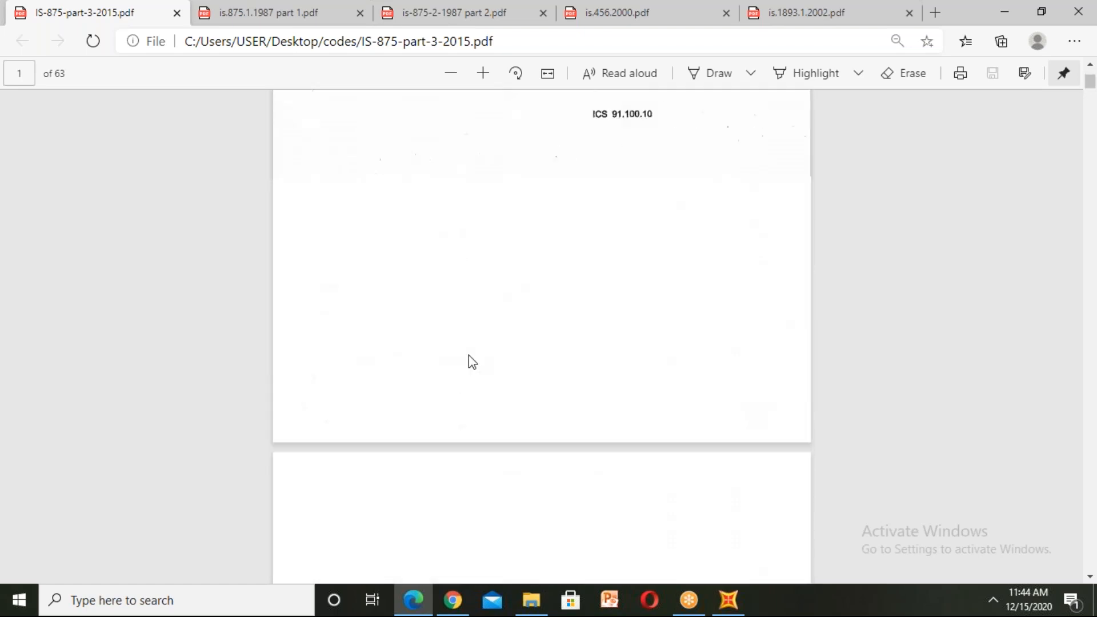
pyautogui.scroll(-10, 476, 350)
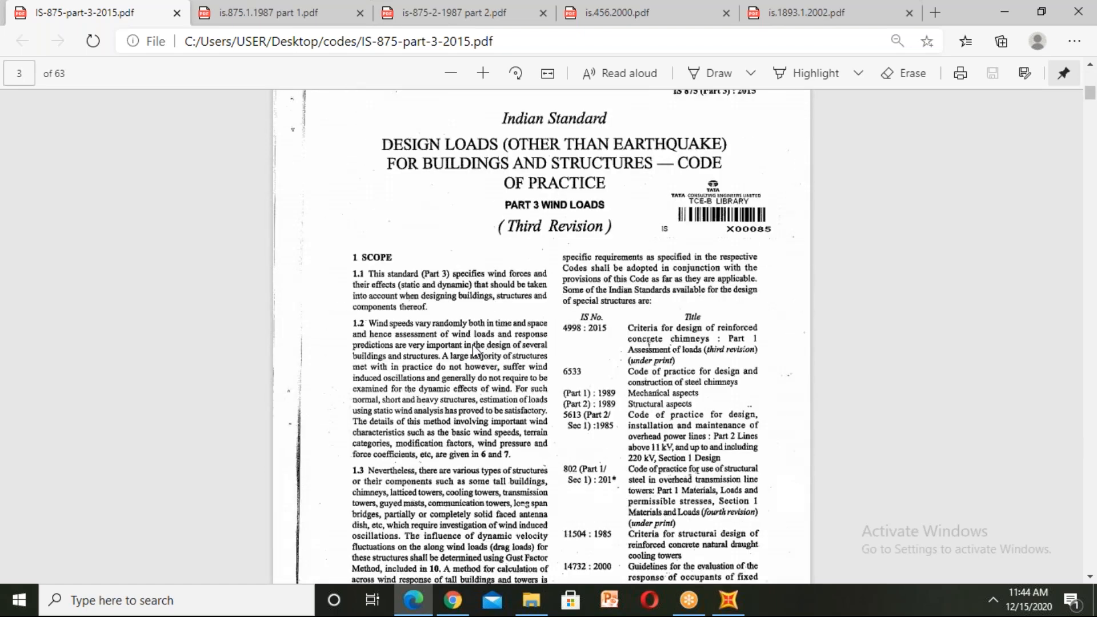
pyautogui.scroll(-10, 473, 350)
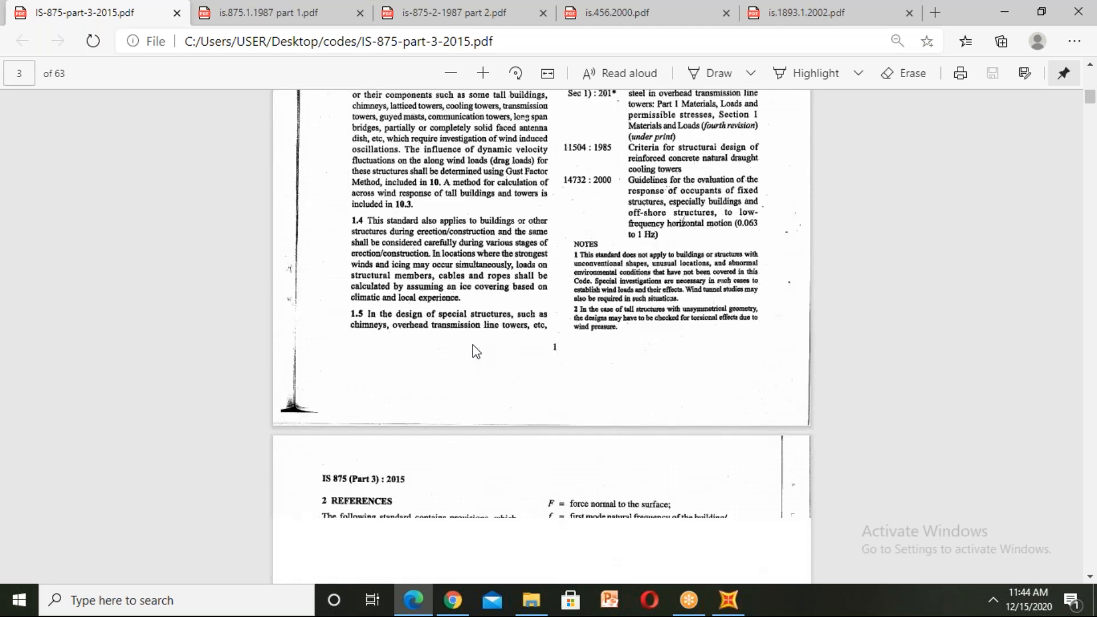
pyautogui.scroll(-5, 472, 344)
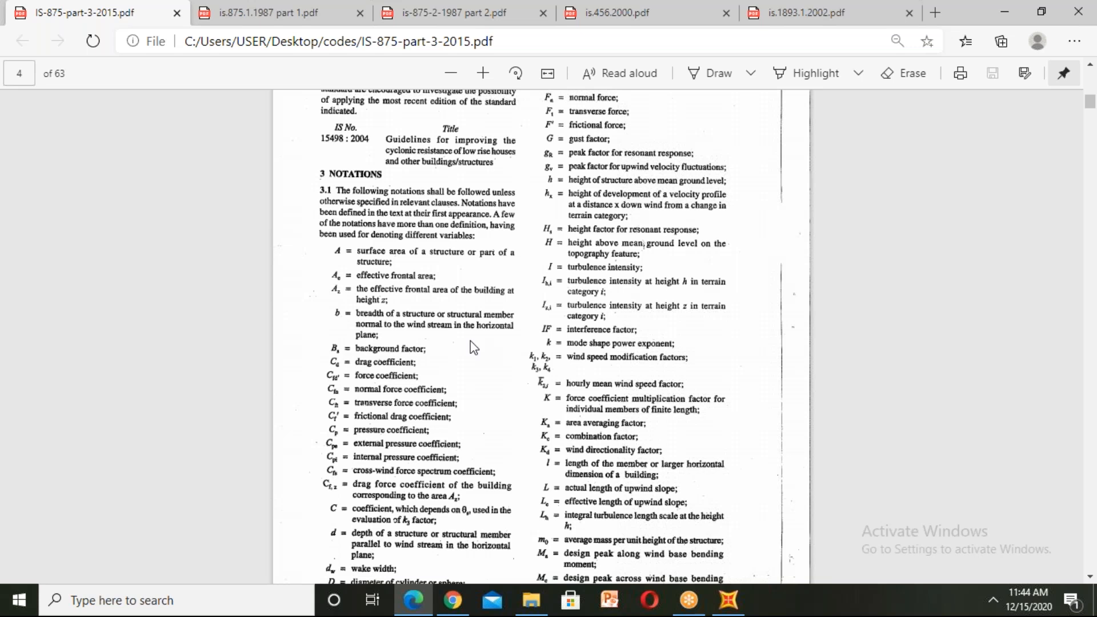
pyautogui.scroll(7, 472, 346)
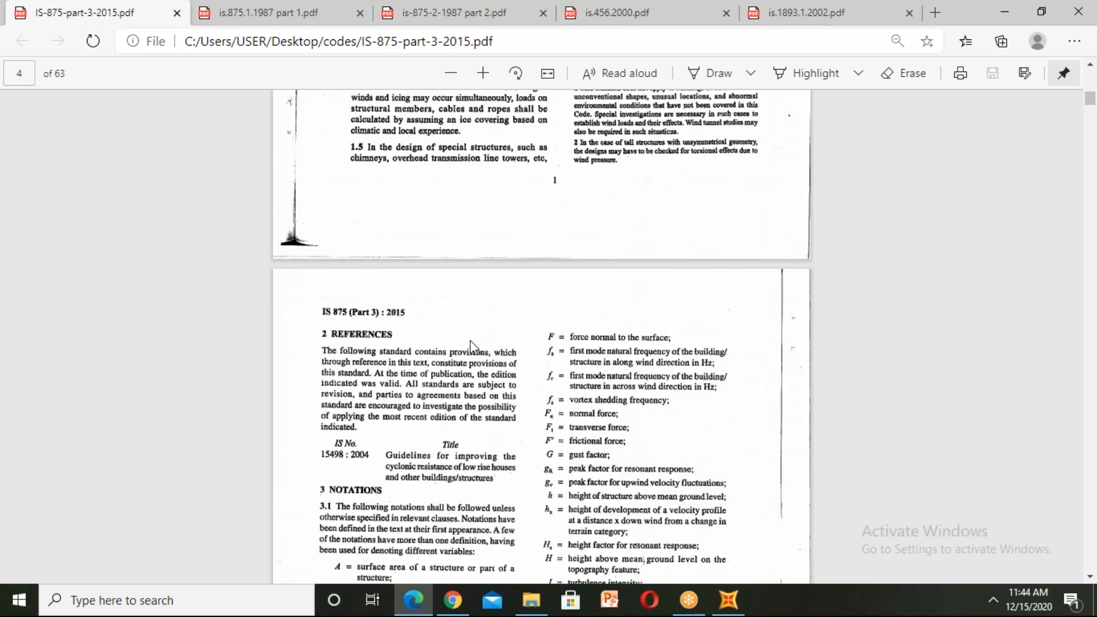
pyautogui.scroll(3, 472, 346)
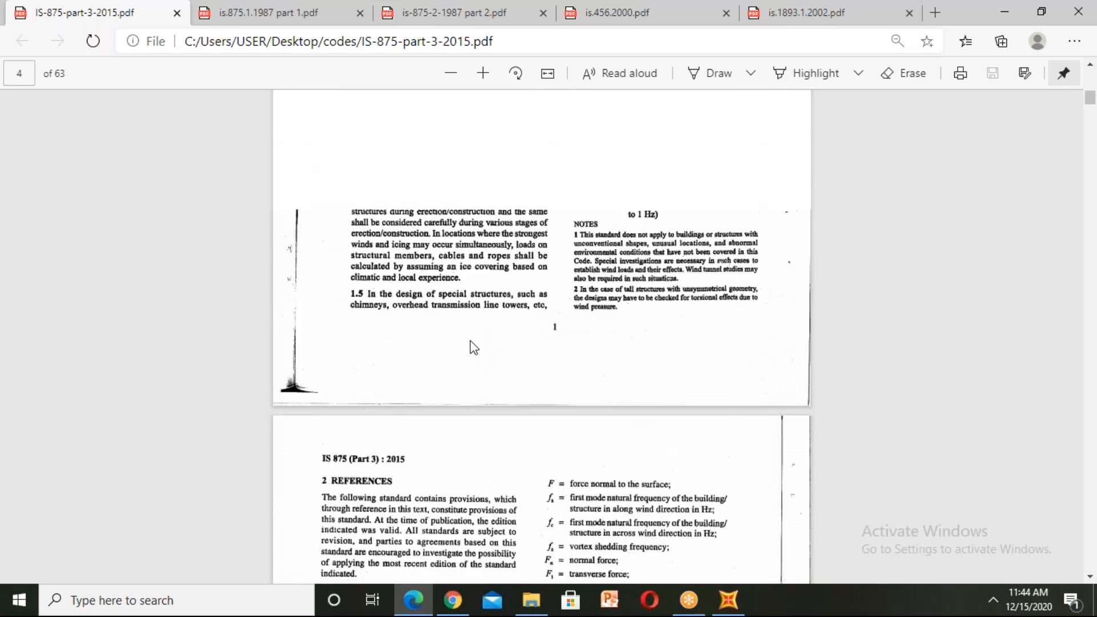
pyautogui.scroll(1, 473, 347)
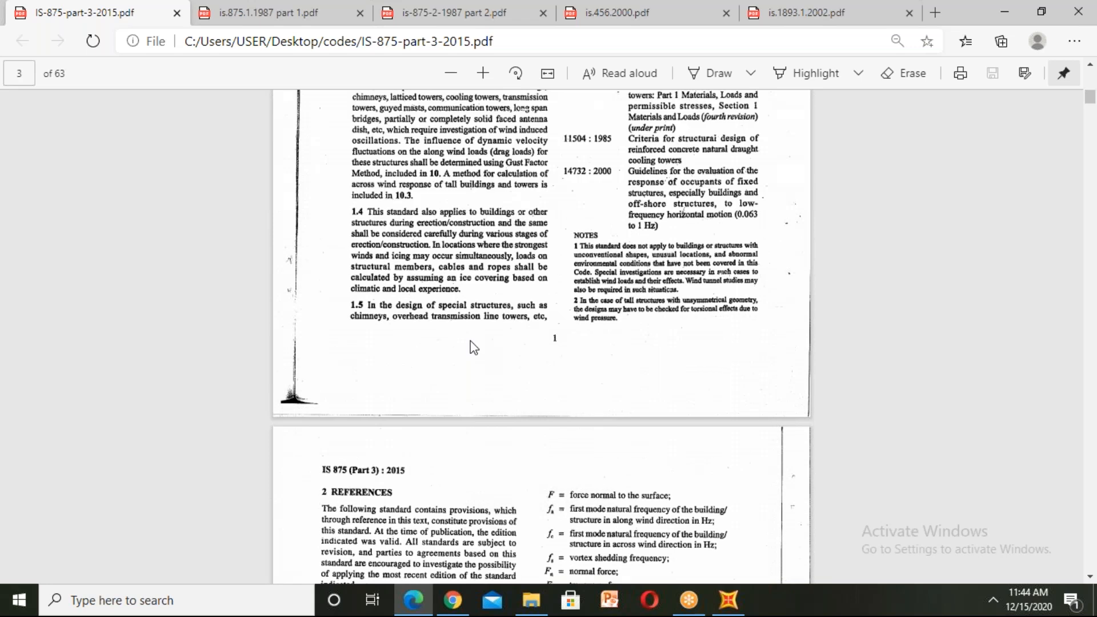
pyautogui.scroll(1, 472, 347)
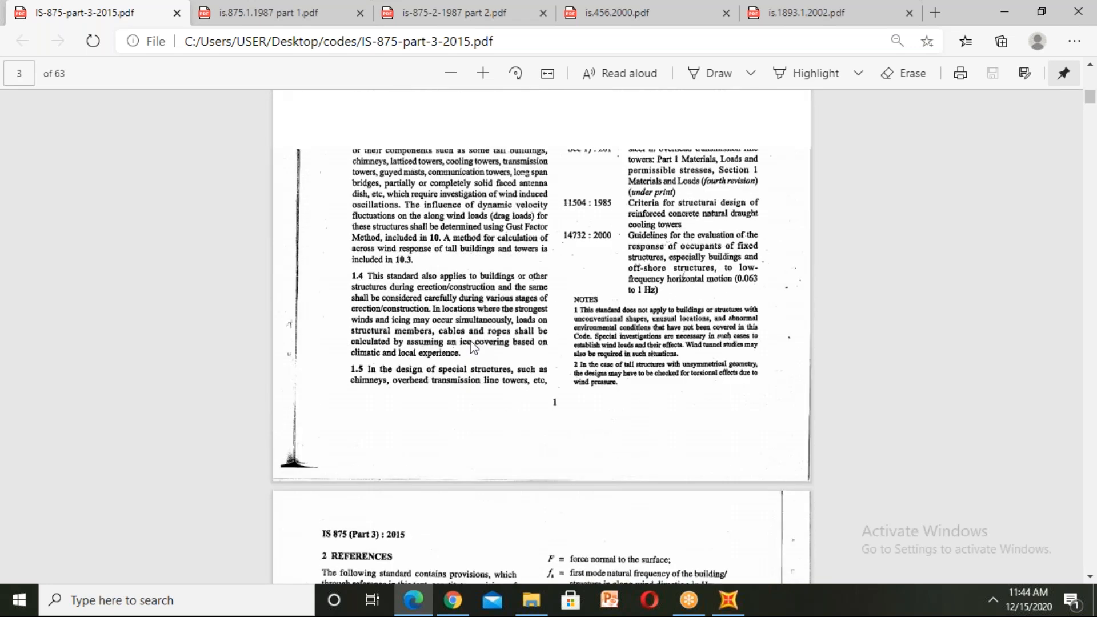
pyautogui.scroll(2, 472, 346)
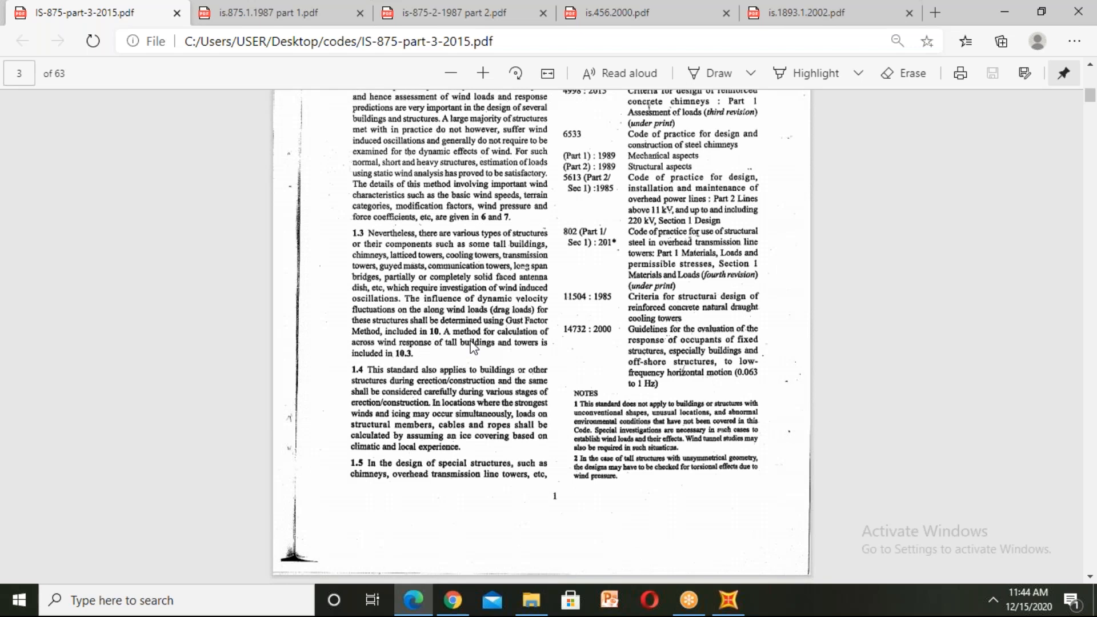
pyautogui.scroll(3, 472, 346)
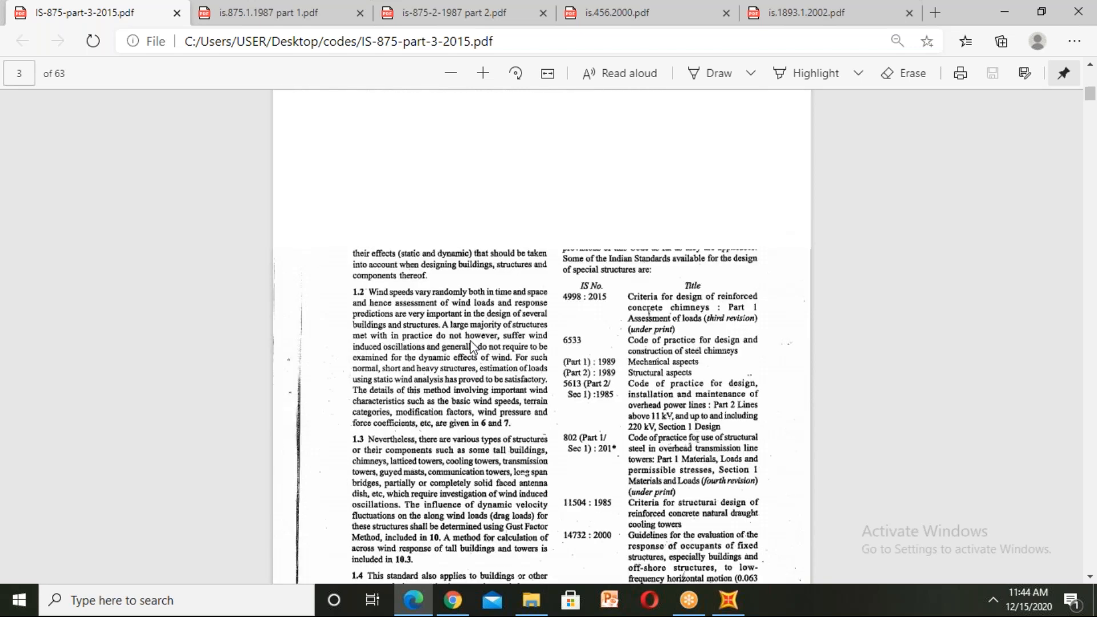
pyautogui.scroll(2, 473, 345)
# - Look through the notations and definitions and find the design wind speed formula in clause 6.3
pyautogui.scroll(-3, 471, 345)
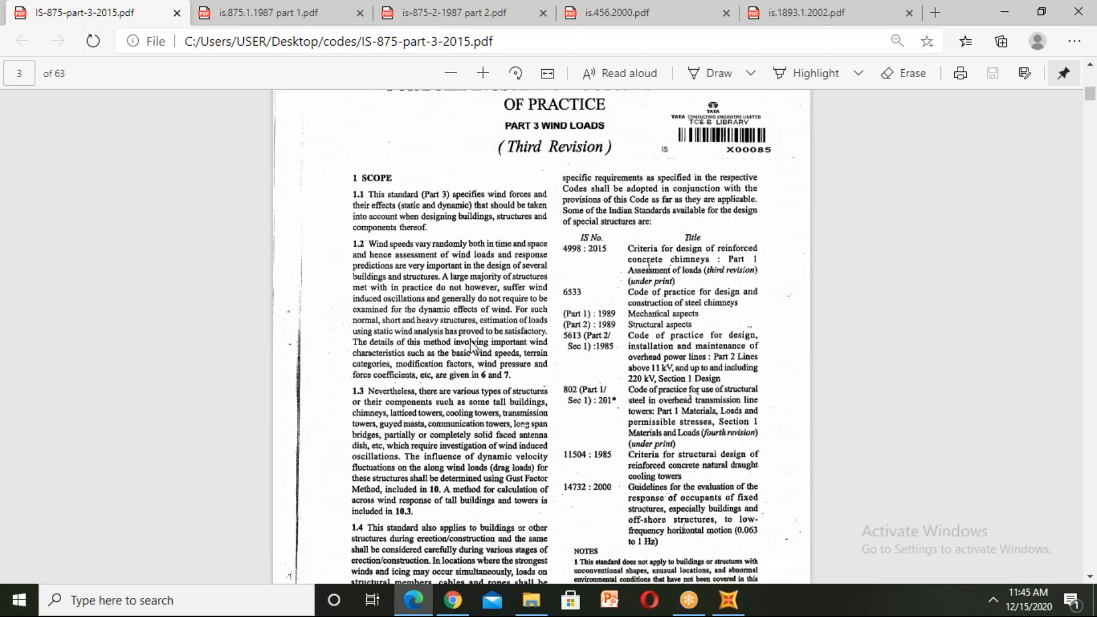
pyautogui.scroll(-1, 471, 346)
pyautogui.scroll(-6, 472, 346)
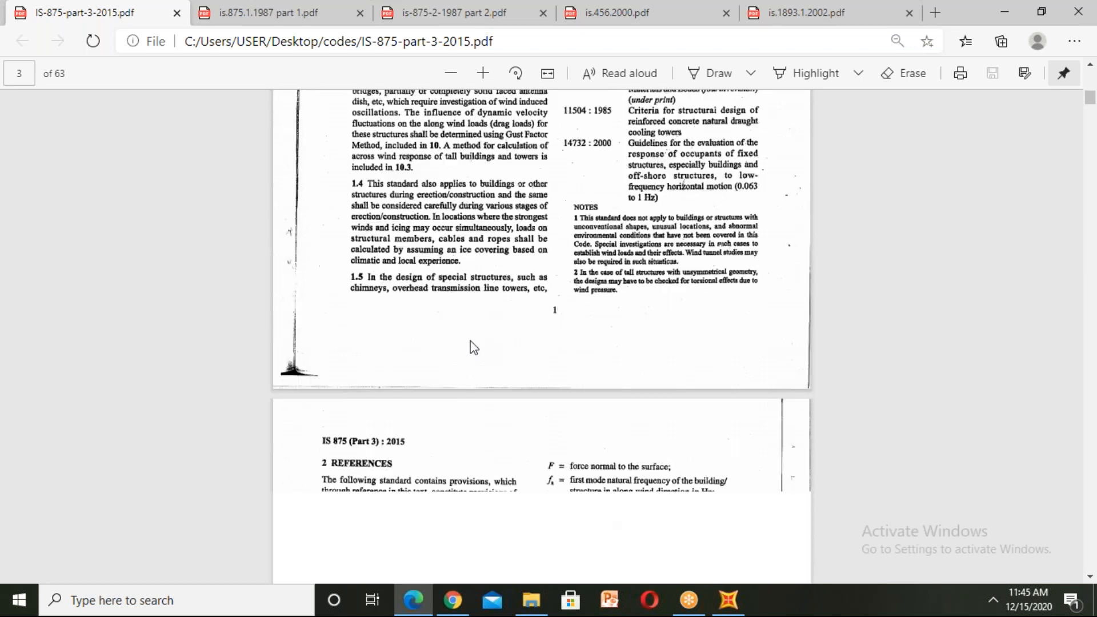
pyautogui.scroll(-1, 473, 348)
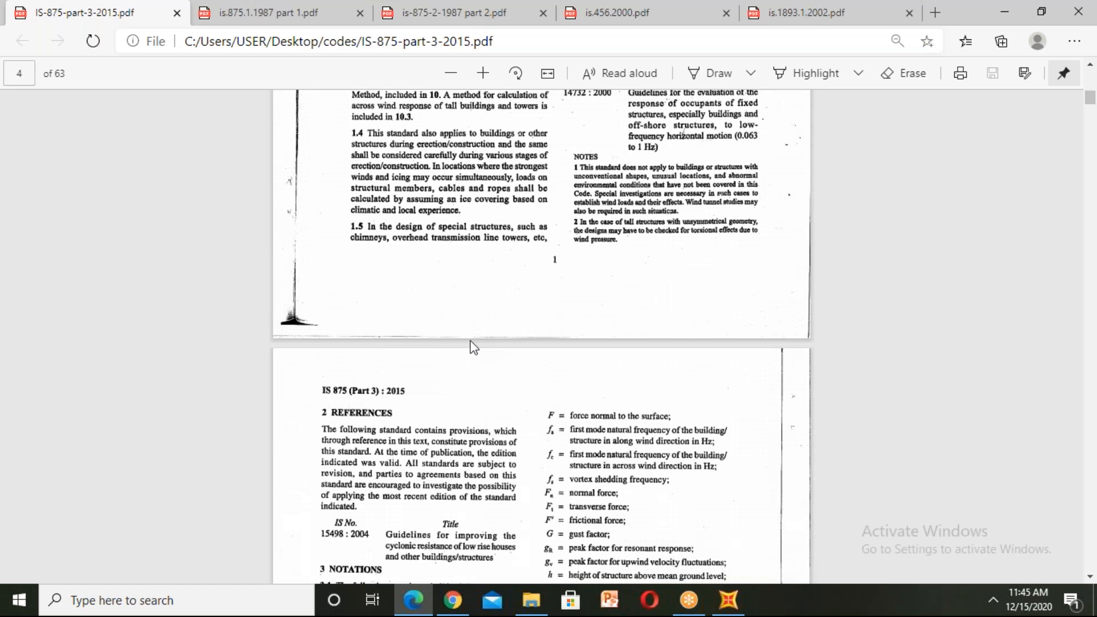
pyautogui.scroll(-5, 474, 347)
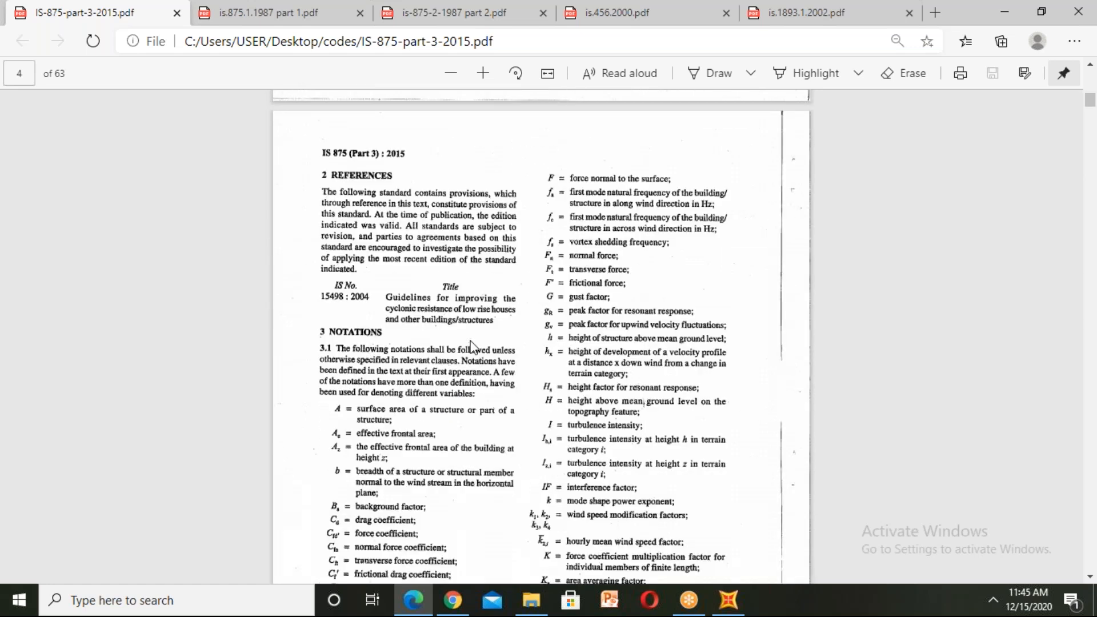
pyautogui.scroll(-5, 470, 342)
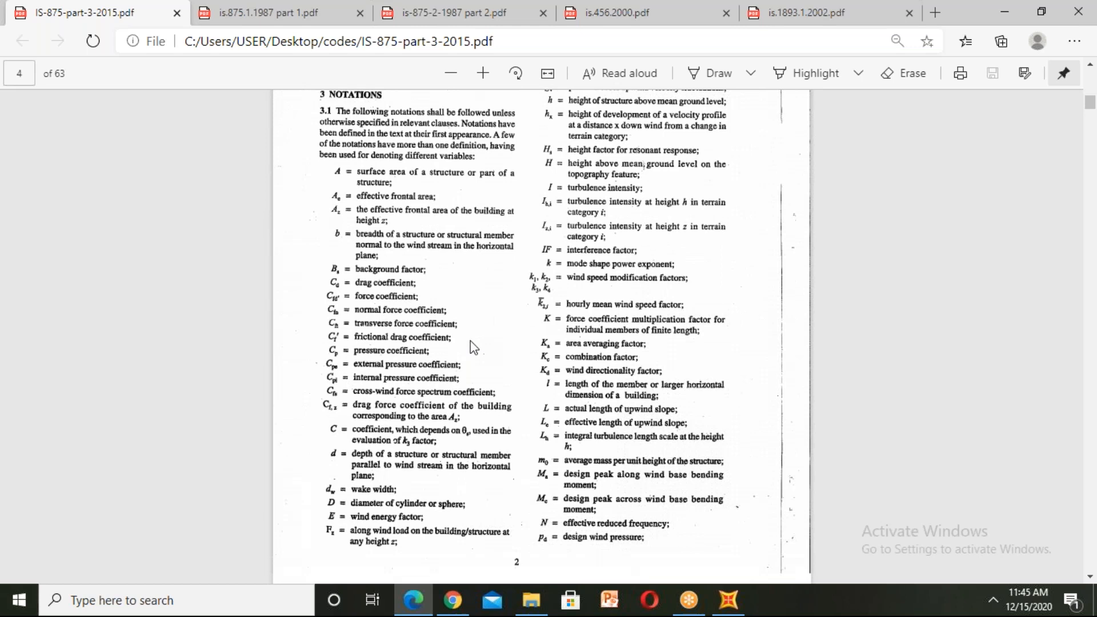
pyautogui.scroll(-15, 473, 348)
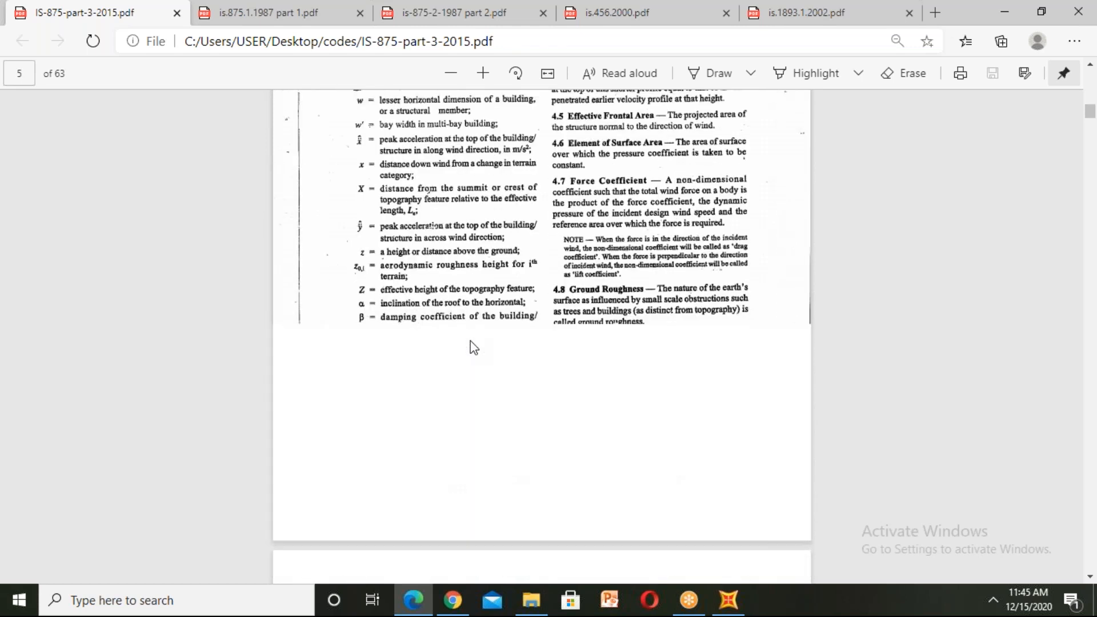
pyautogui.scroll(-9, 474, 348)
pyautogui.scroll(-5, 470, 344)
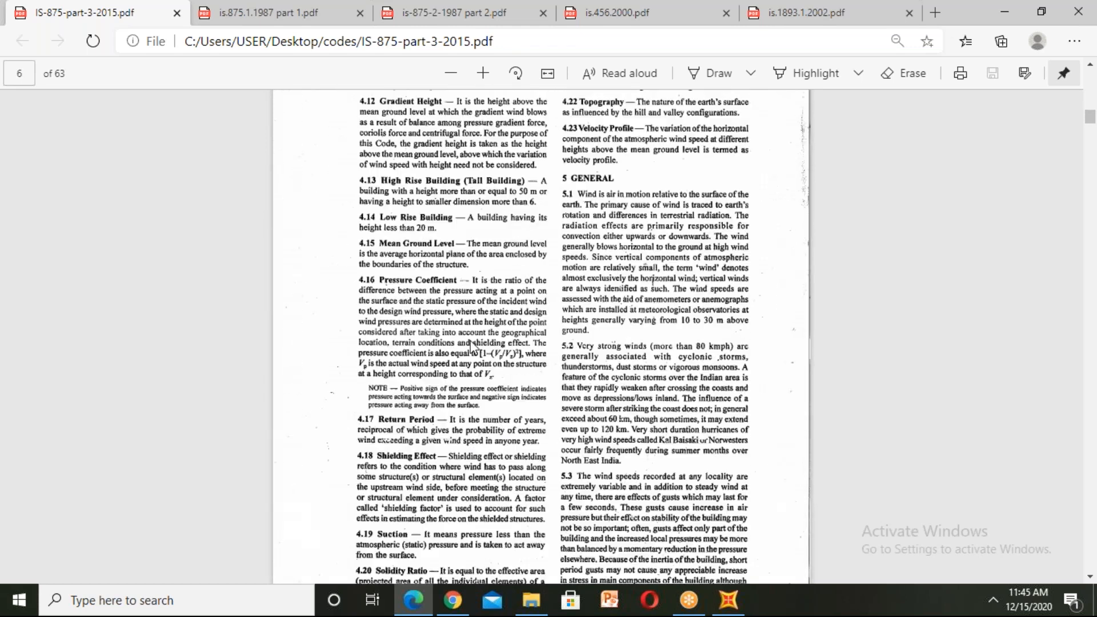
pyautogui.scroll(-12, 472, 345)
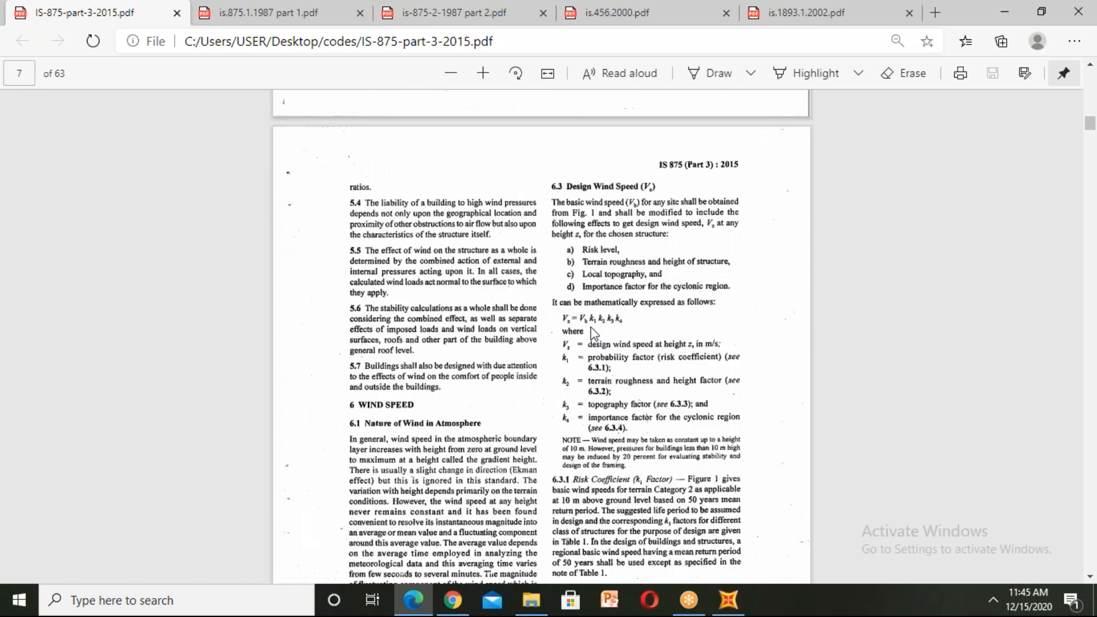
# - Enlarge the code page and read the design wind speed formula with its k1 to k4 factors in clause 6.3
pyautogui.scroll(5, 594, 334)
pyautogui.scroll(-5, 605, 354)
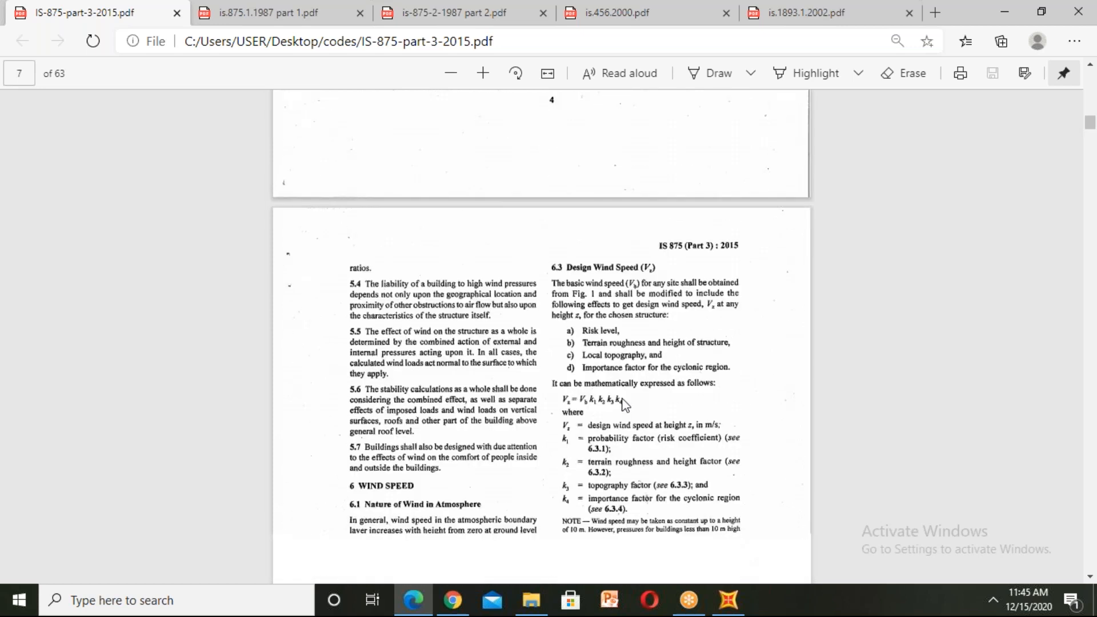
pyautogui.click(482, 73)
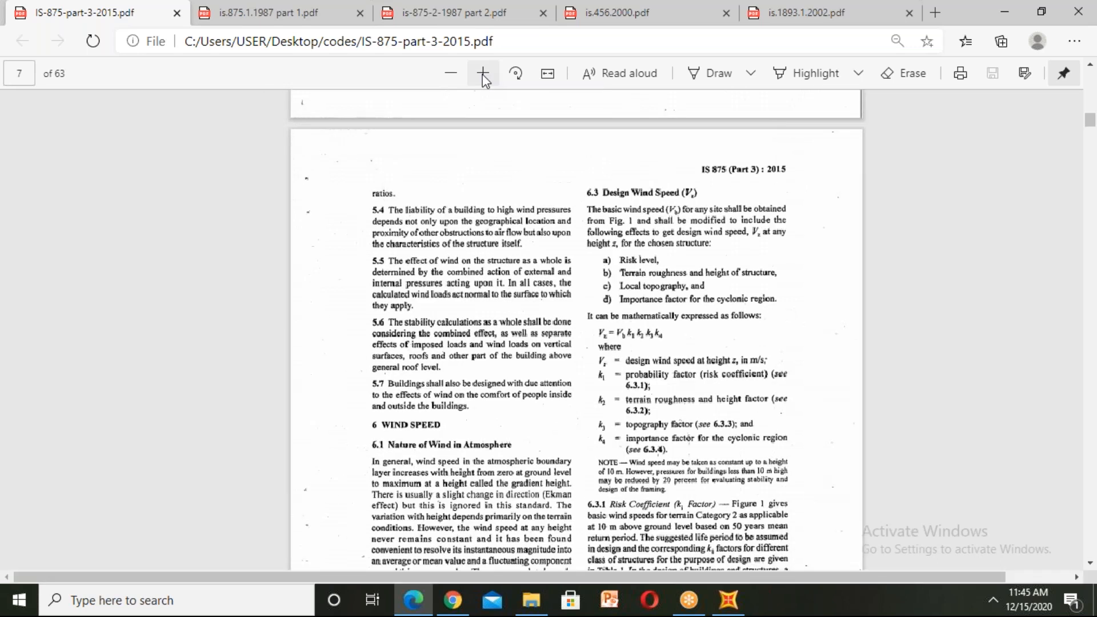
pyautogui.click(482, 73)
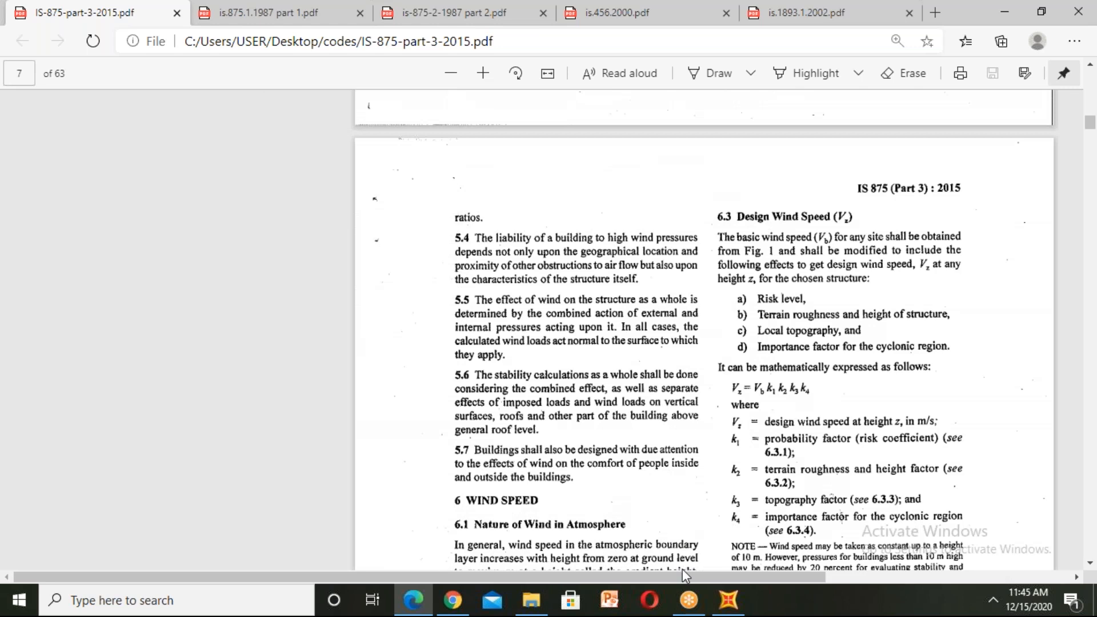
pyautogui.moveTo(753, 578); pyautogui.dragTo(846, 591)
# - Switch to SAP2000 and open the IS875 1987 lateral load settings of the wind load pattern, dismissing the battery notice
pyautogui.click(735, 606)
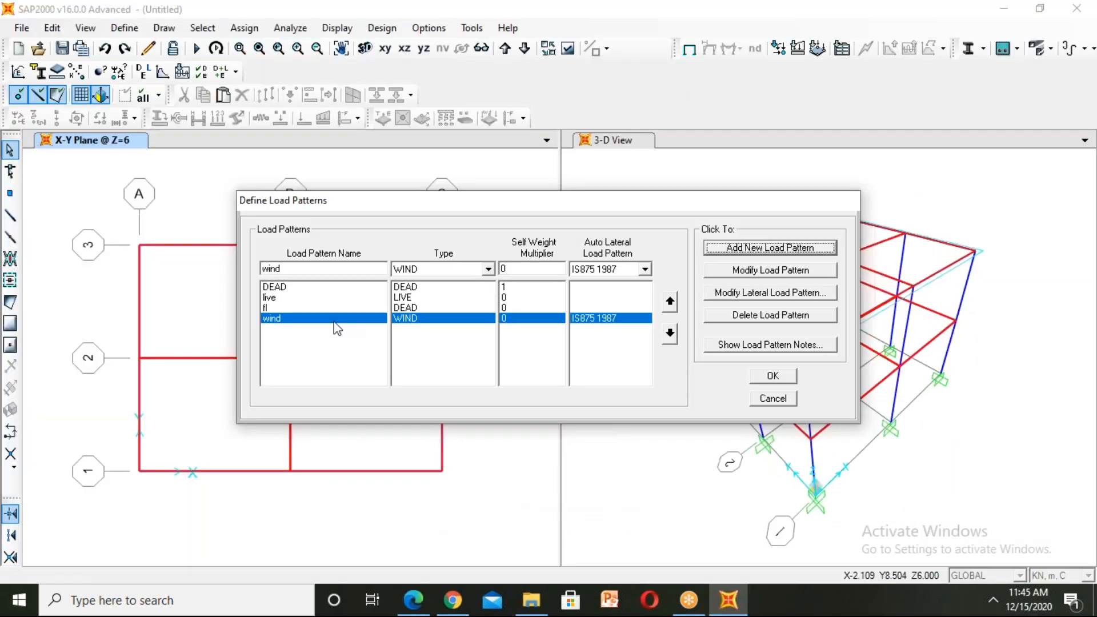
pyautogui.click(754, 293)
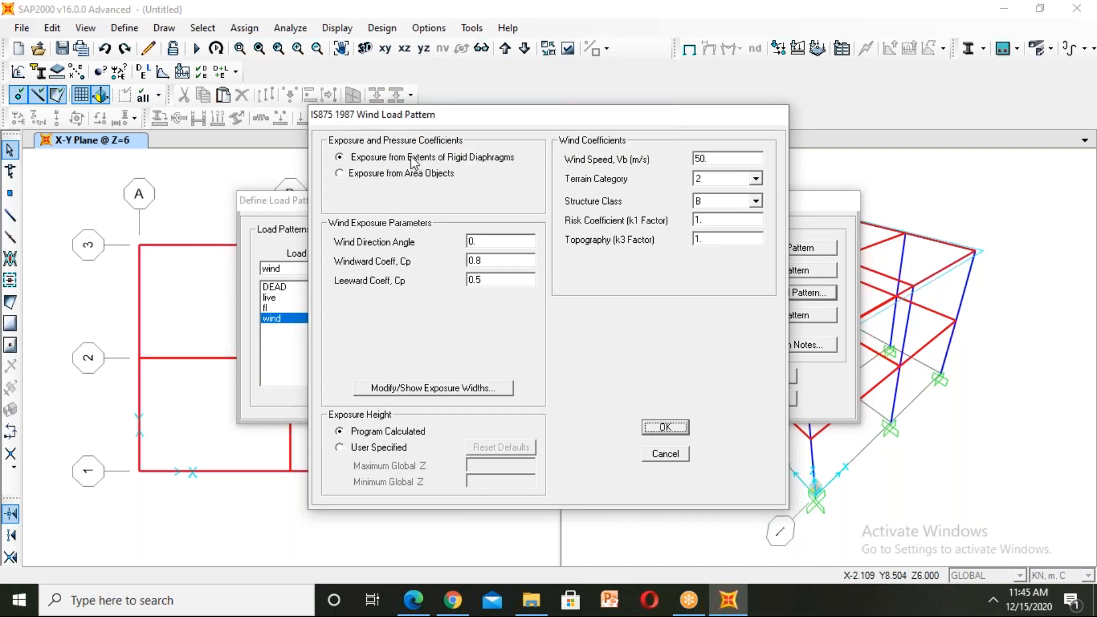
pyautogui.moveTo(405, 156)
pyautogui.moveTo(489, 167)
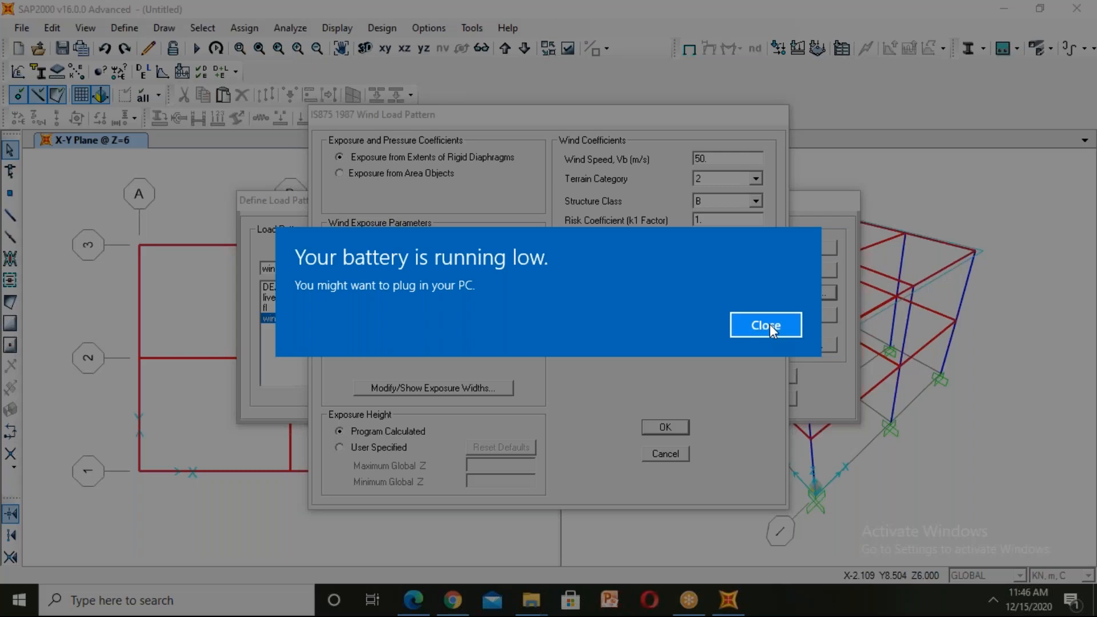
pyautogui.click(769, 329)
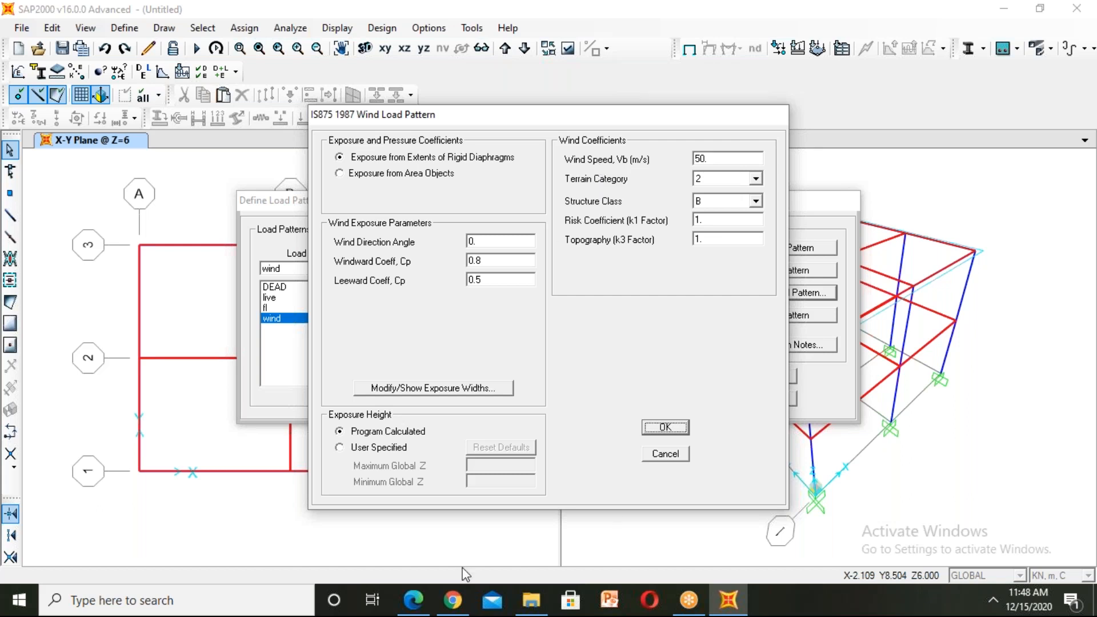
# - Switch to the IS-875-part-3-2015 PDF in Microsoft Edge and examine the basic wind speed map of India and its legend
pyautogui.click(414, 604)
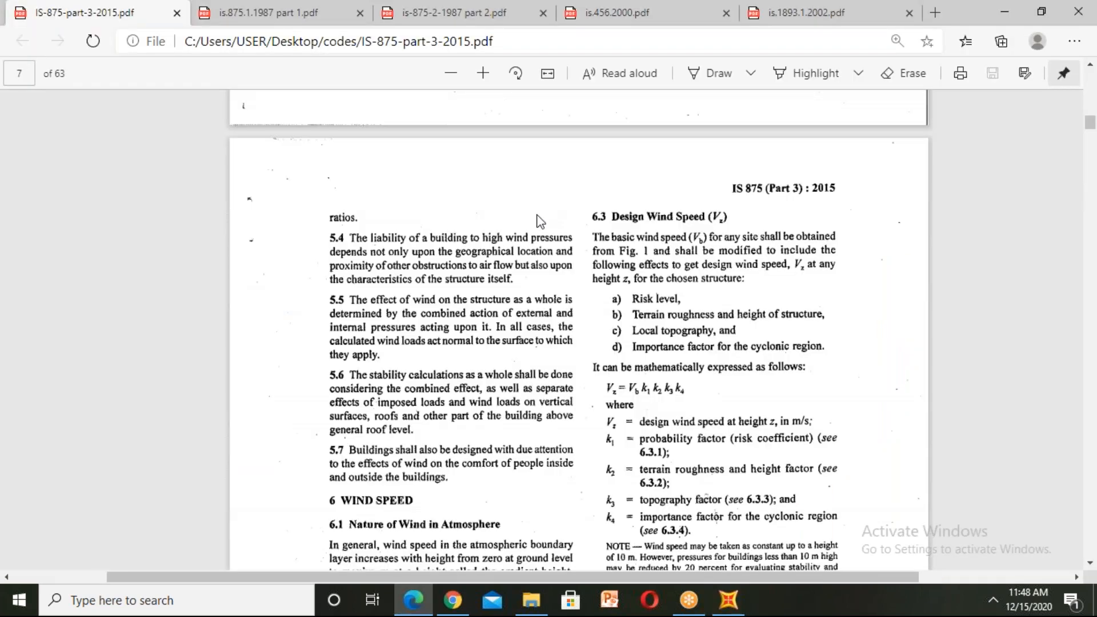
pyautogui.scroll(-1, 536, 220)
pyautogui.scroll(-10, 537, 215)
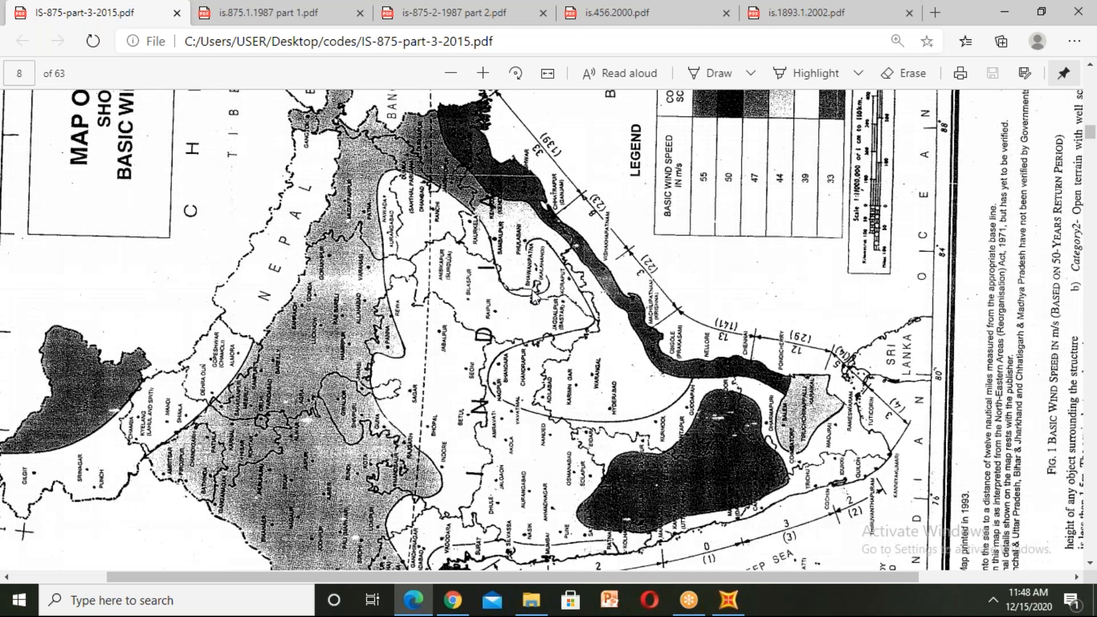
pyautogui.scroll(-4, 536, 296)
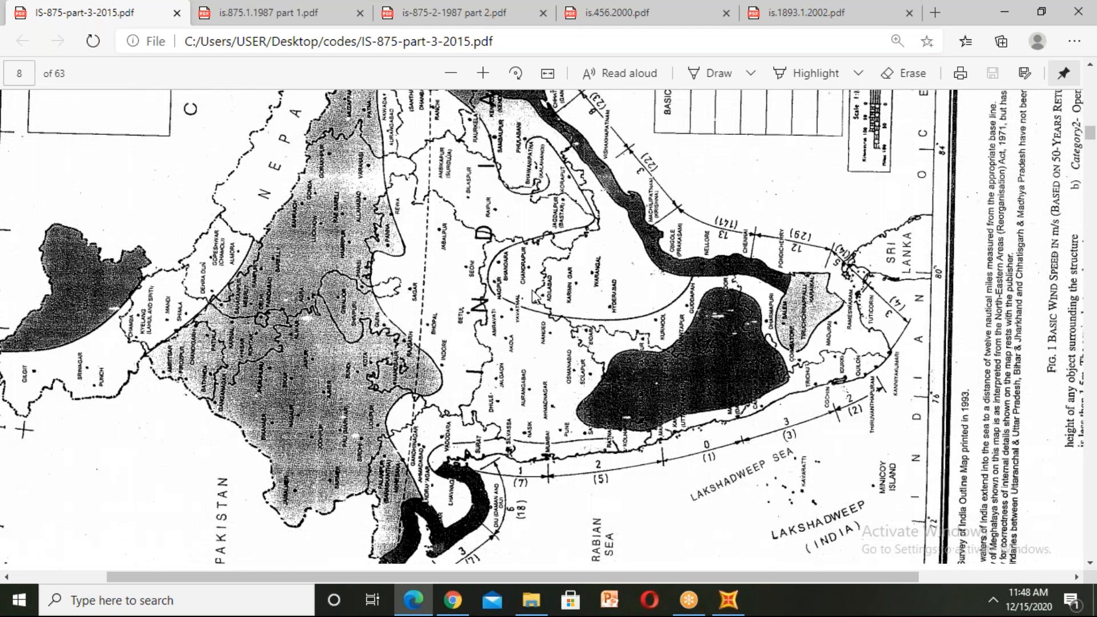
pyautogui.scroll(4, 535, 296)
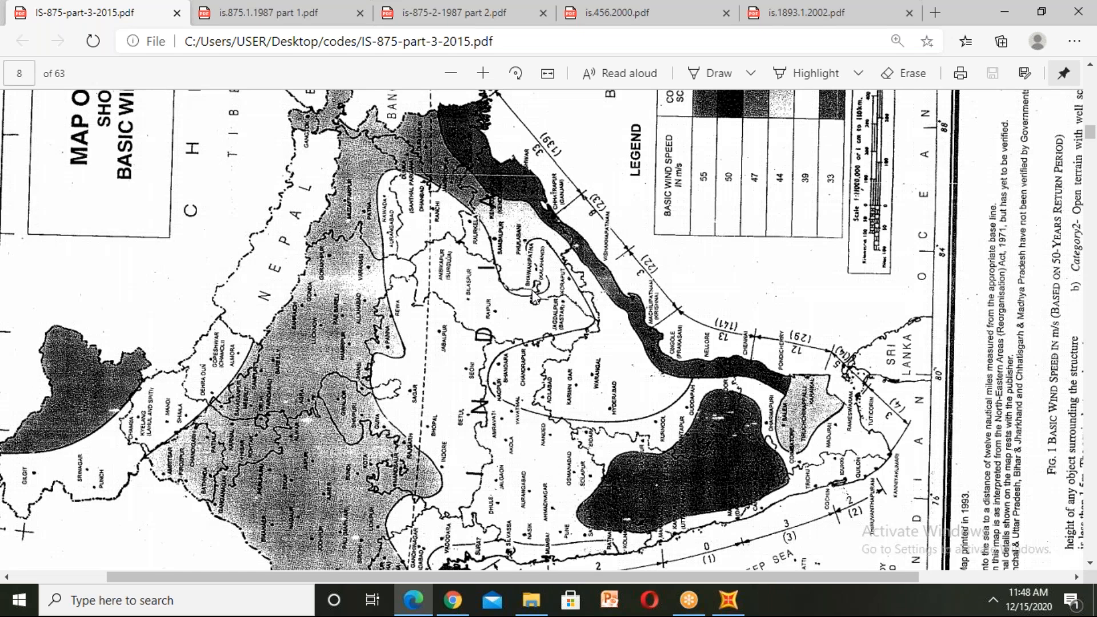
pyautogui.scroll(3, 535, 297)
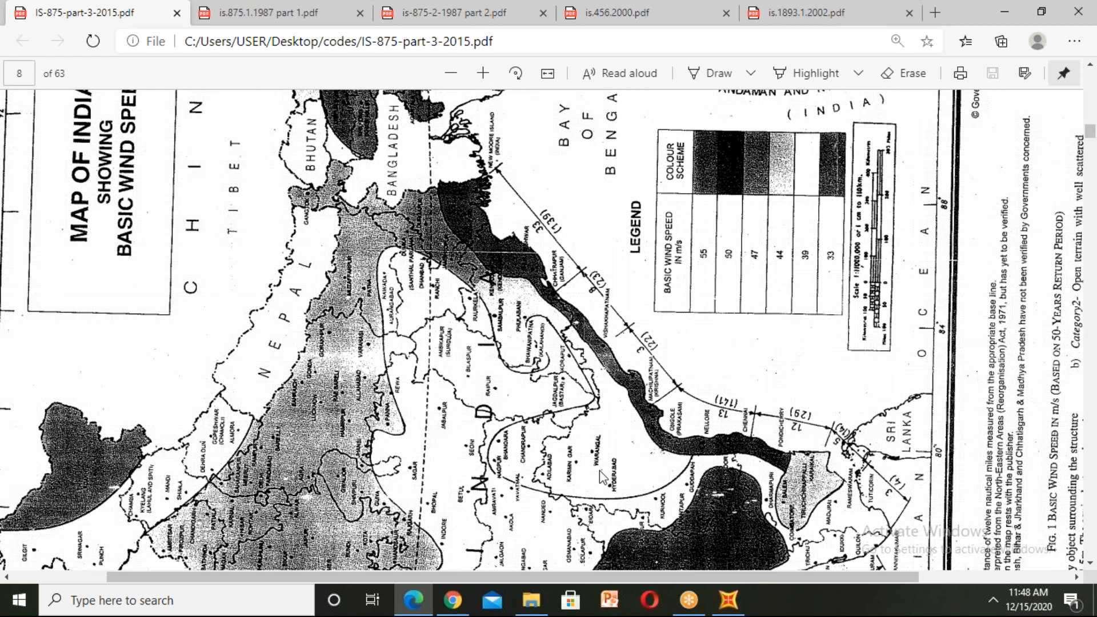
pyautogui.scroll(-1, 599, 470)
pyautogui.scroll(-1, 599, 471)
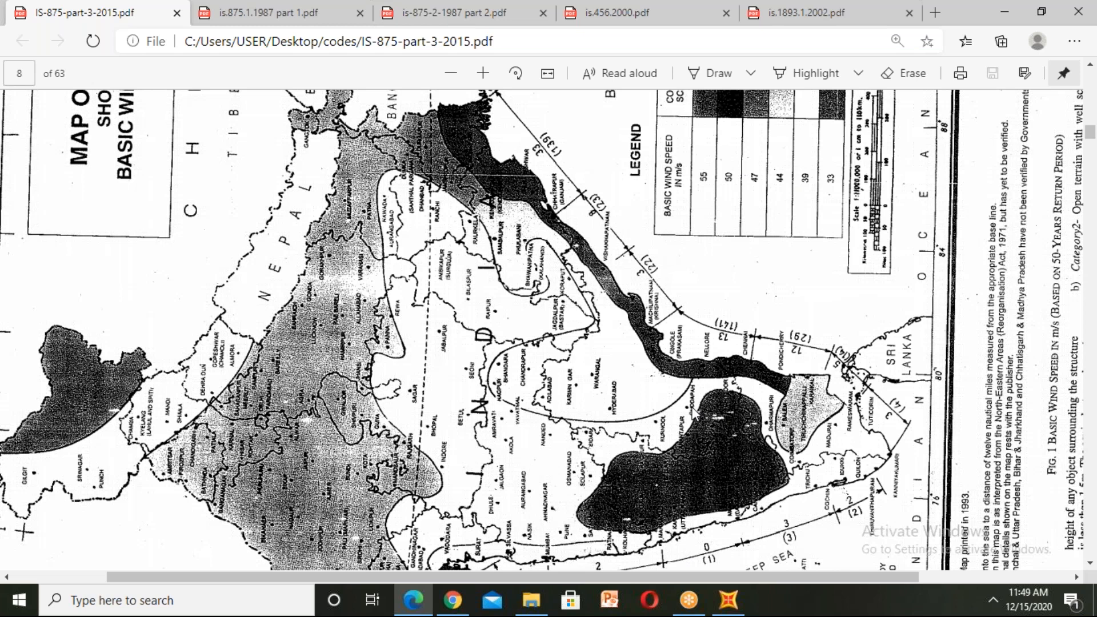
# - Switch to SAP2000 and set the wind speed Vb of the wind load pattern to 39 m/s
pyautogui.click(729, 599)
pyautogui.doubleClick(725, 158)
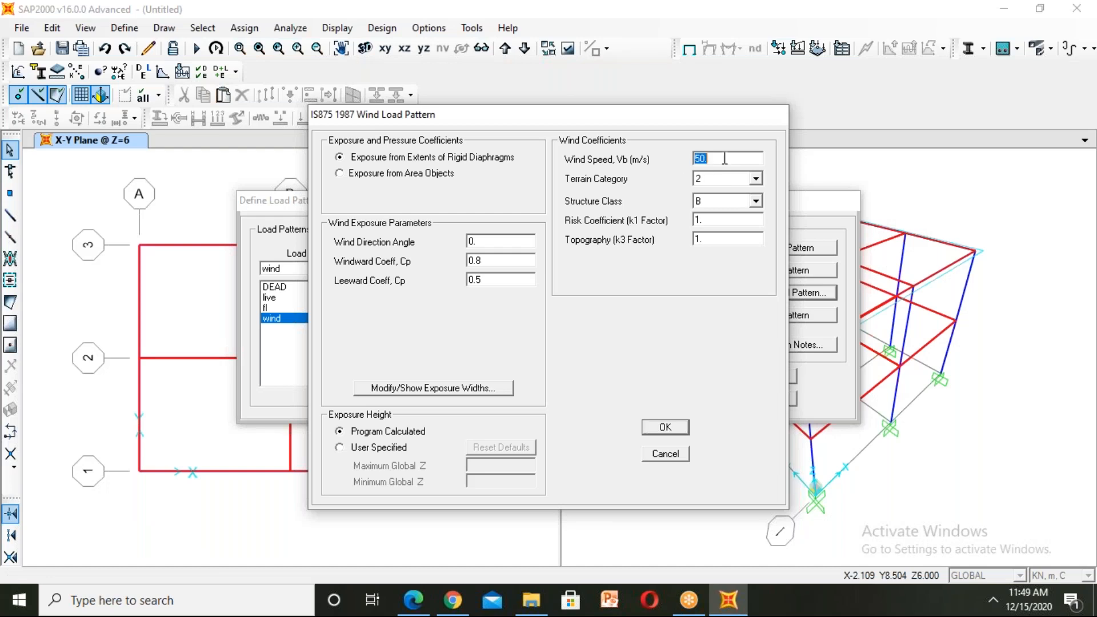
pyautogui.press('BackSpace')
pyautogui.write('39')
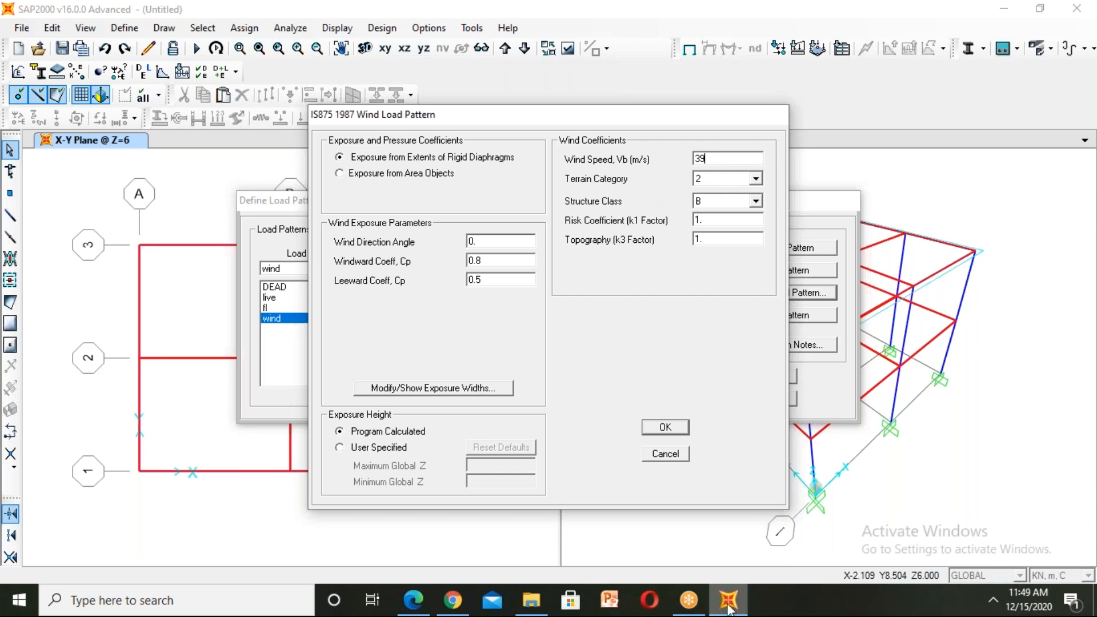
# - Switch to the wind load code in Microsoft Edge and examine the definitions of terrain categories 1 and 2 around the wind speed map
pyautogui.moveTo(412, 601)
pyautogui.click(411, 601)
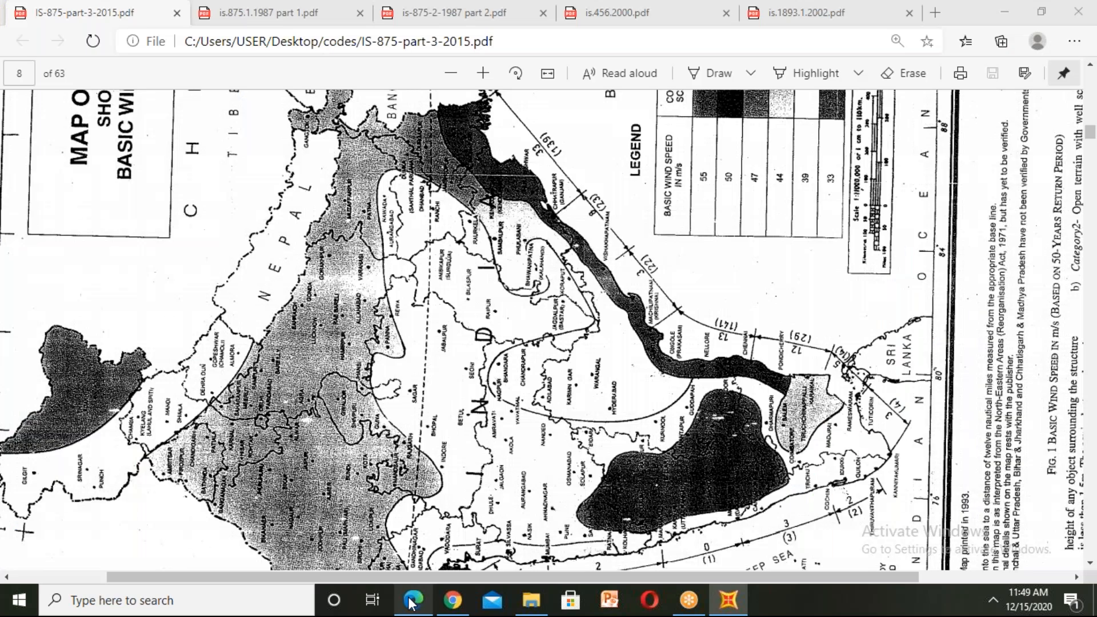
pyautogui.scroll(-10, 603, 159)
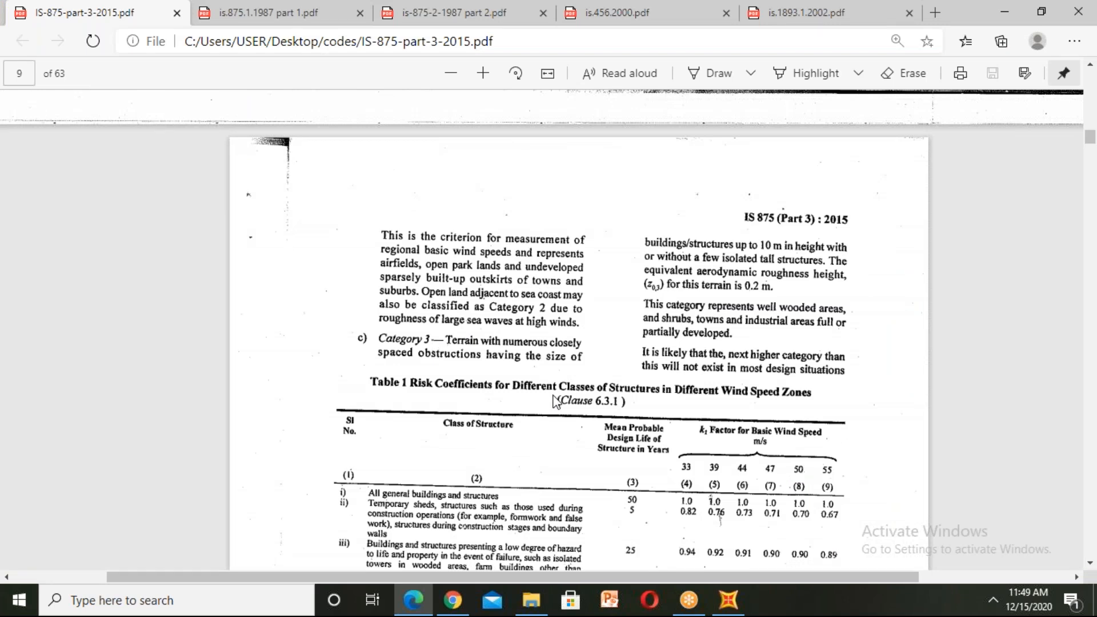
pyautogui.scroll(3, 550, 387)
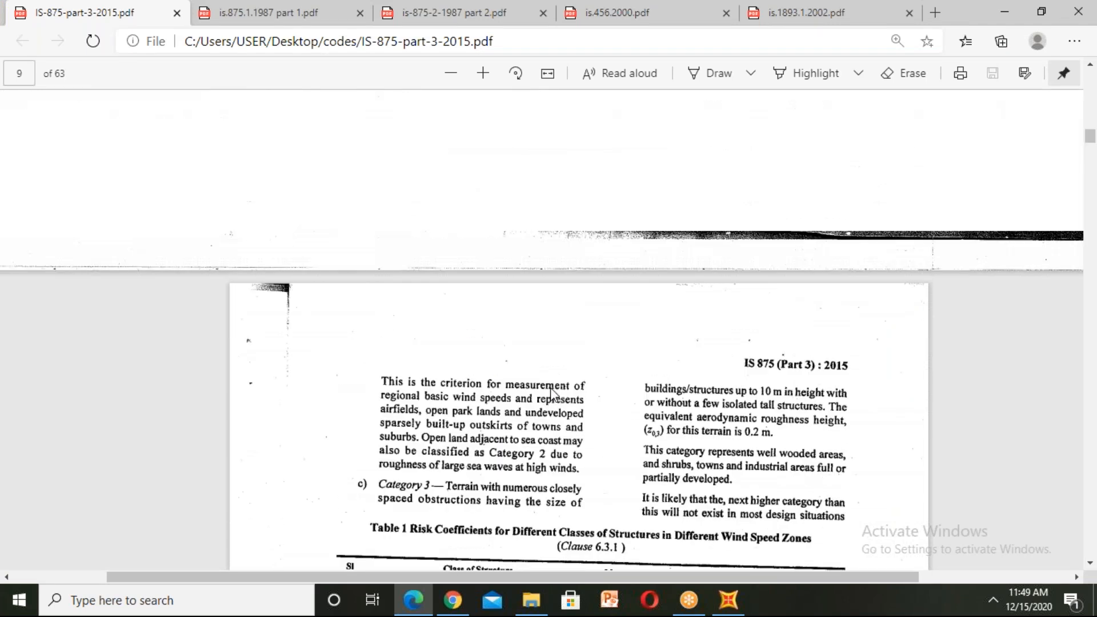
pyautogui.scroll(5, 550, 387)
pyautogui.scroll(-5, 550, 387)
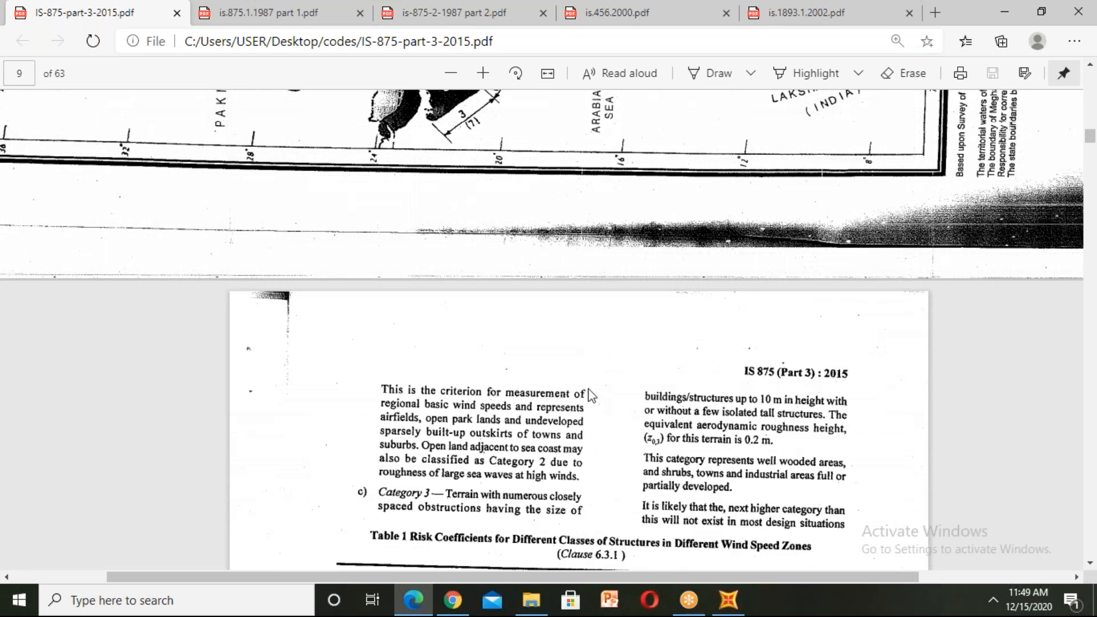
pyautogui.scroll(18, 592, 394)
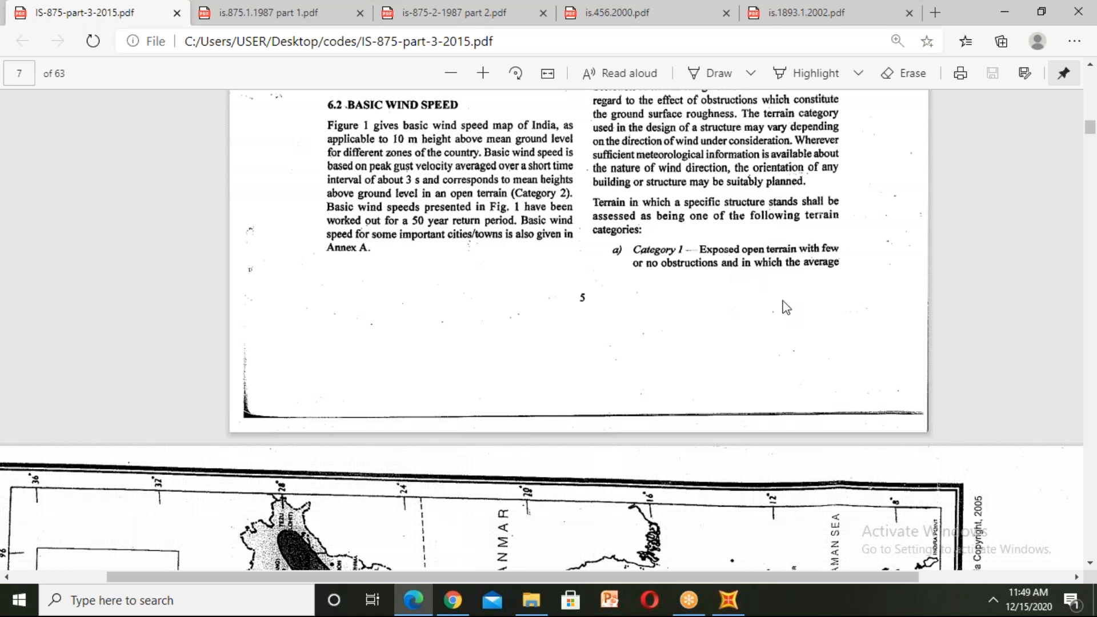
pyautogui.scroll(-2, 786, 307)
pyautogui.scroll(-4, 804, 314)
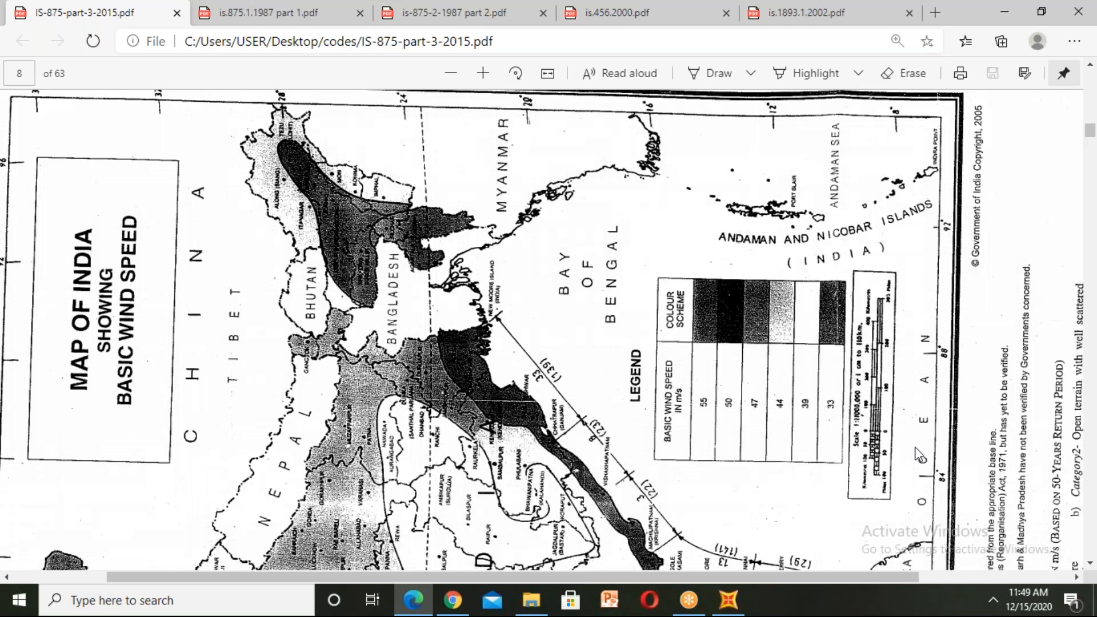
pyautogui.scroll(-1, 914, 446)
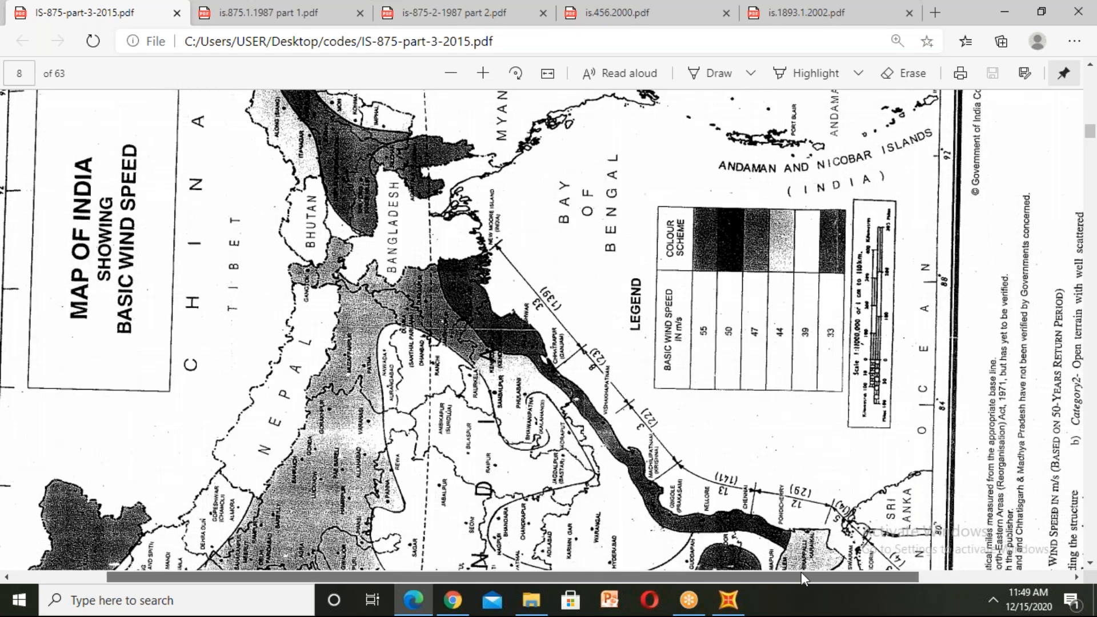
pyautogui.moveTo(801, 571); pyautogui.dragTo(936, 571)
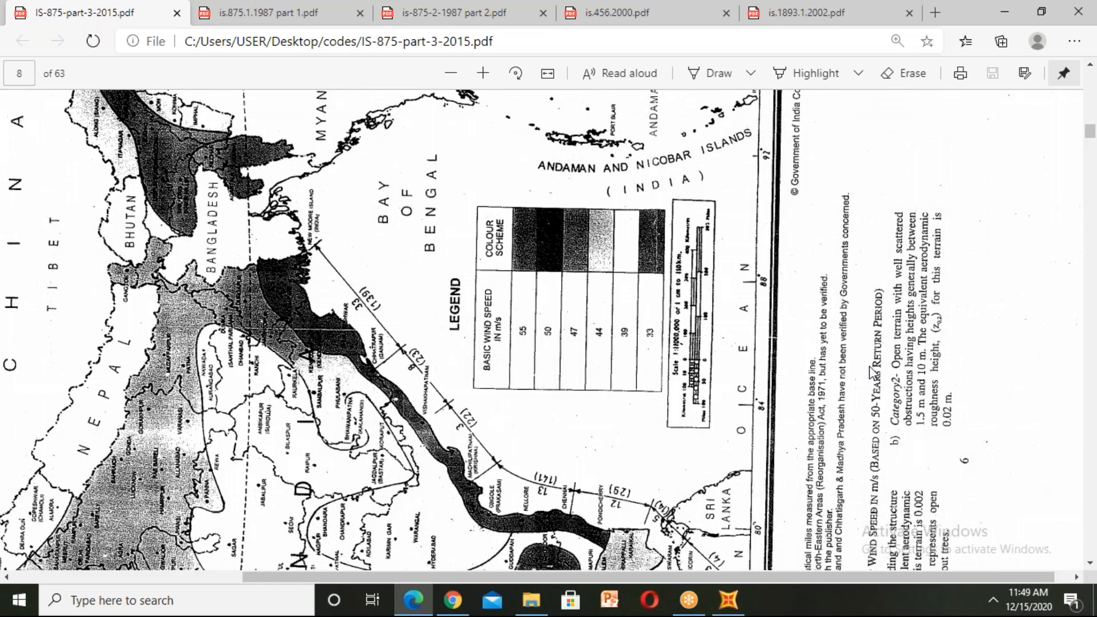
pyautogui.scroll(-3, 958, 400)
pyautogui.scroll(3, 955, 394)
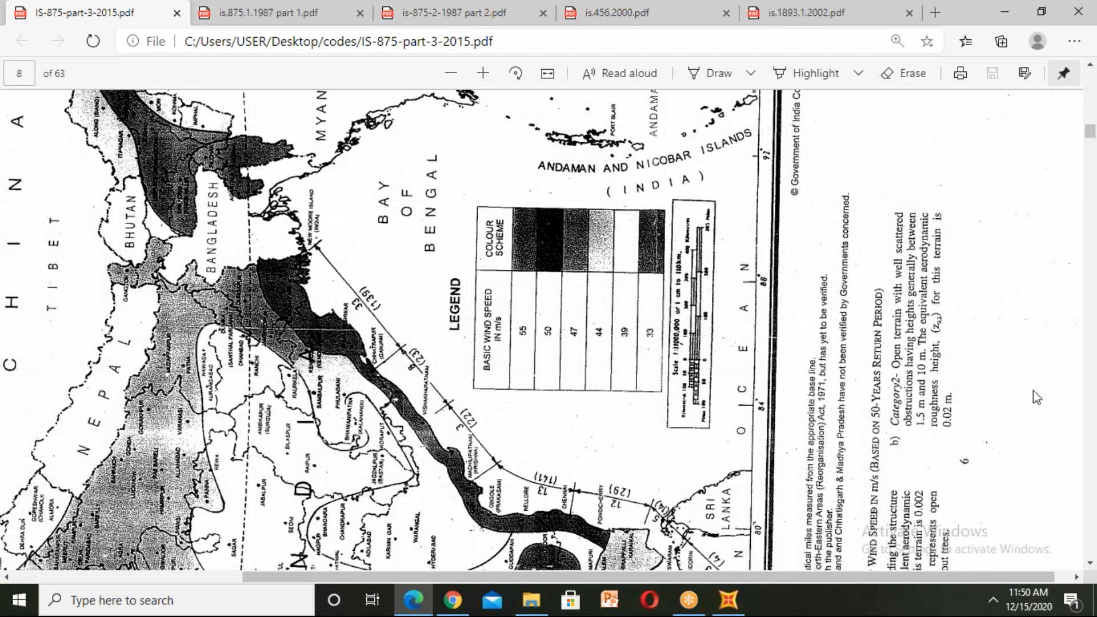
pyautogui.scroll(-1, 917, 394)
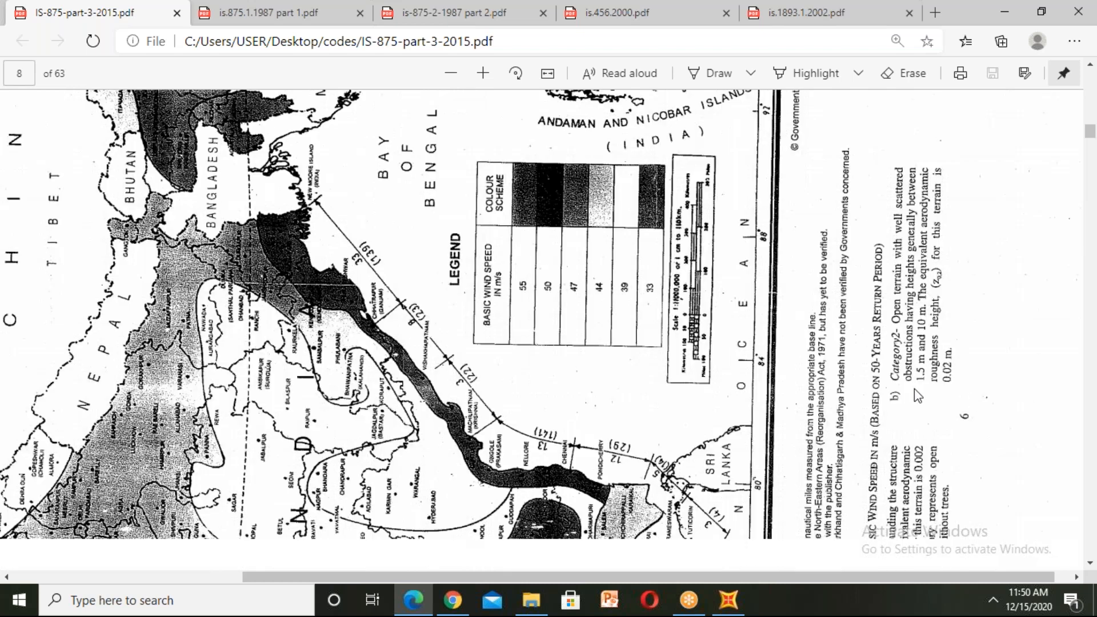
# - Examine the terrain category 3 definition and the k1 risk coefficients by class of structure in Table 1
pyautogui.scroll(-10, 914, 394)
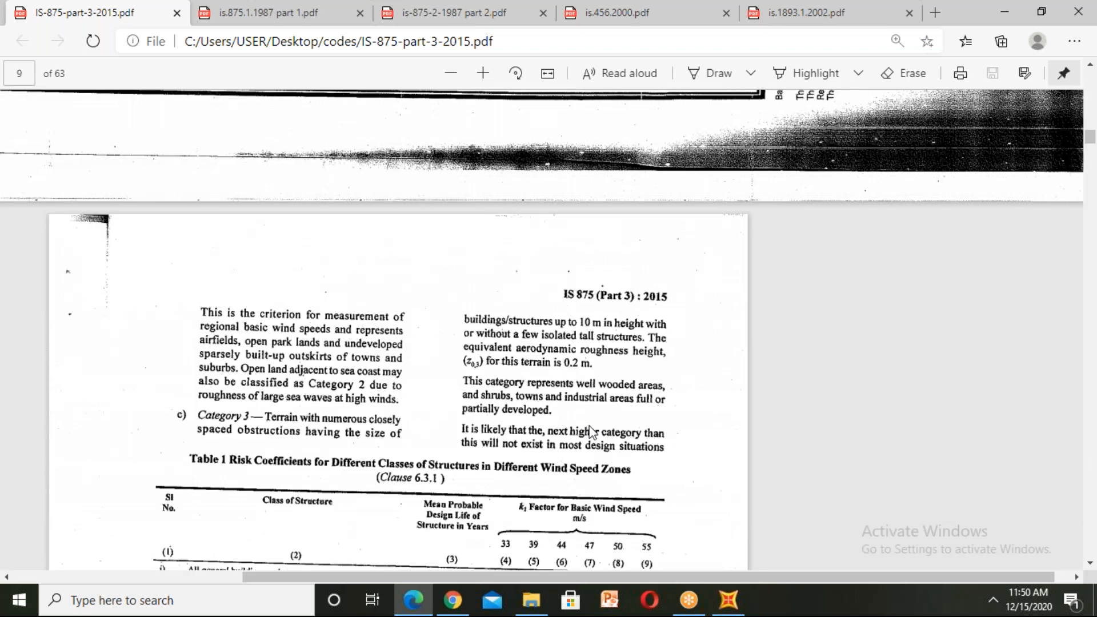
pyautogui.scroll(-3, 591, 432)
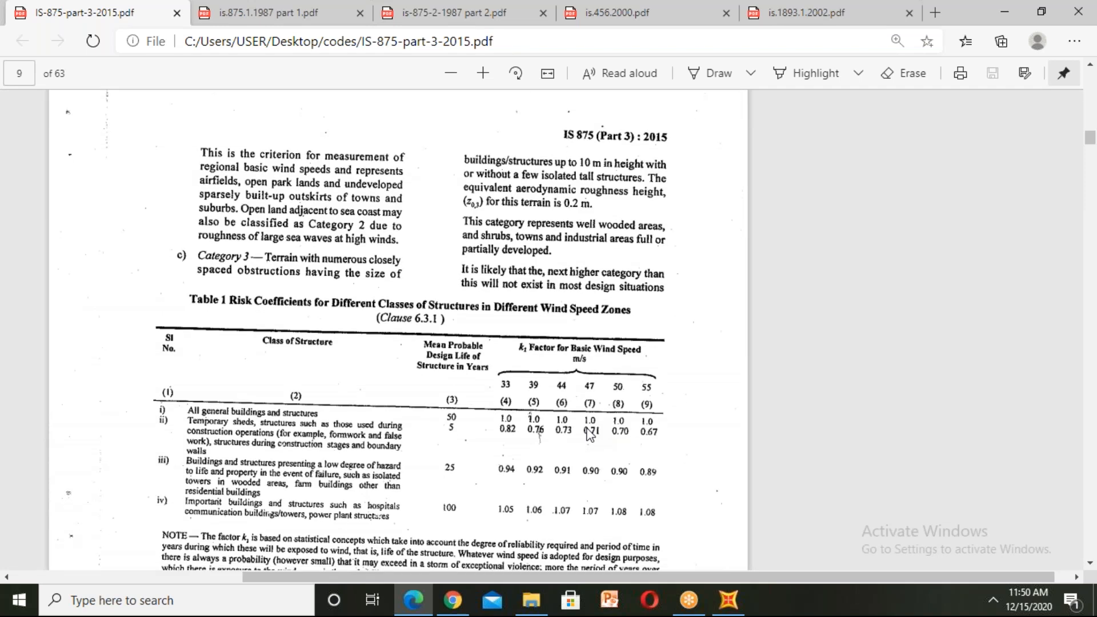
pyautogui.scroll(-2, 591, 435)
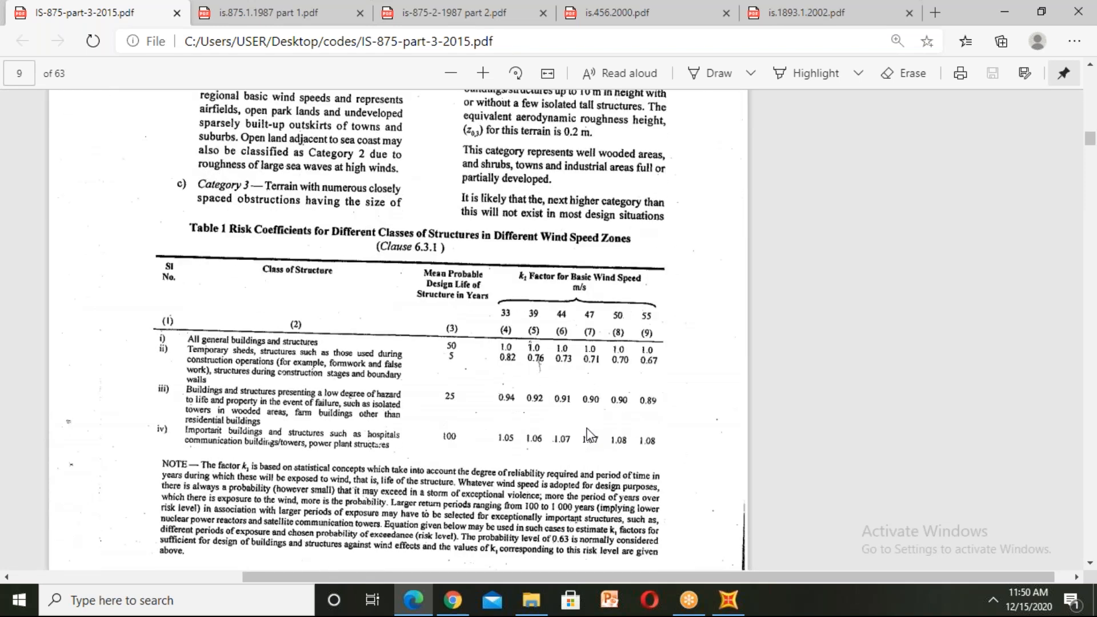
pyautogui.scroll(2, 591, 437)
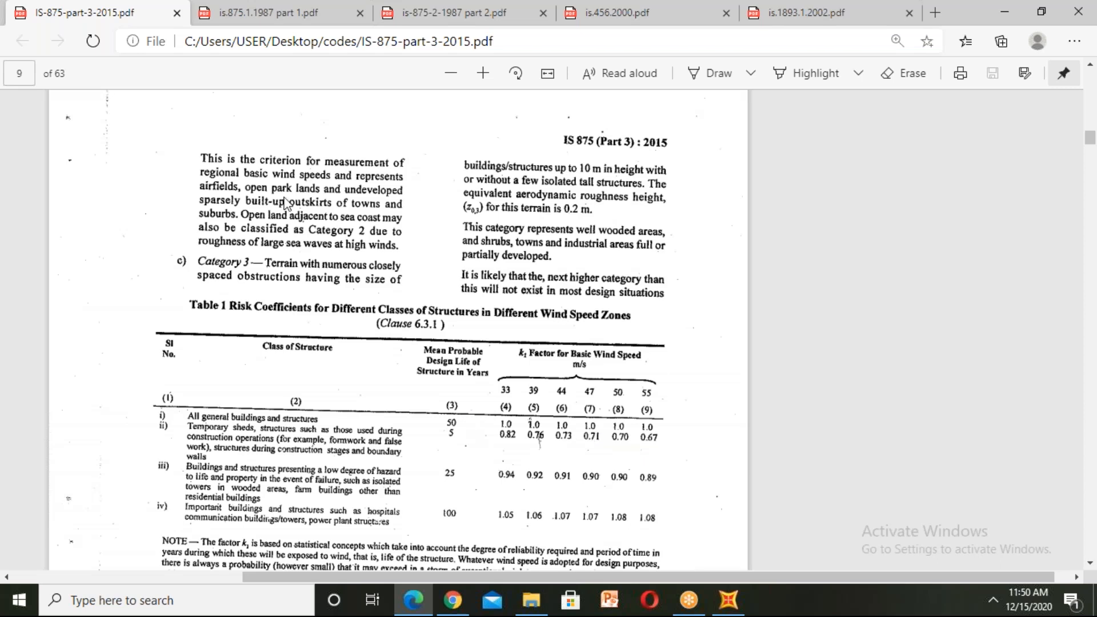
pyautogui.scroll(3, 285, 202)
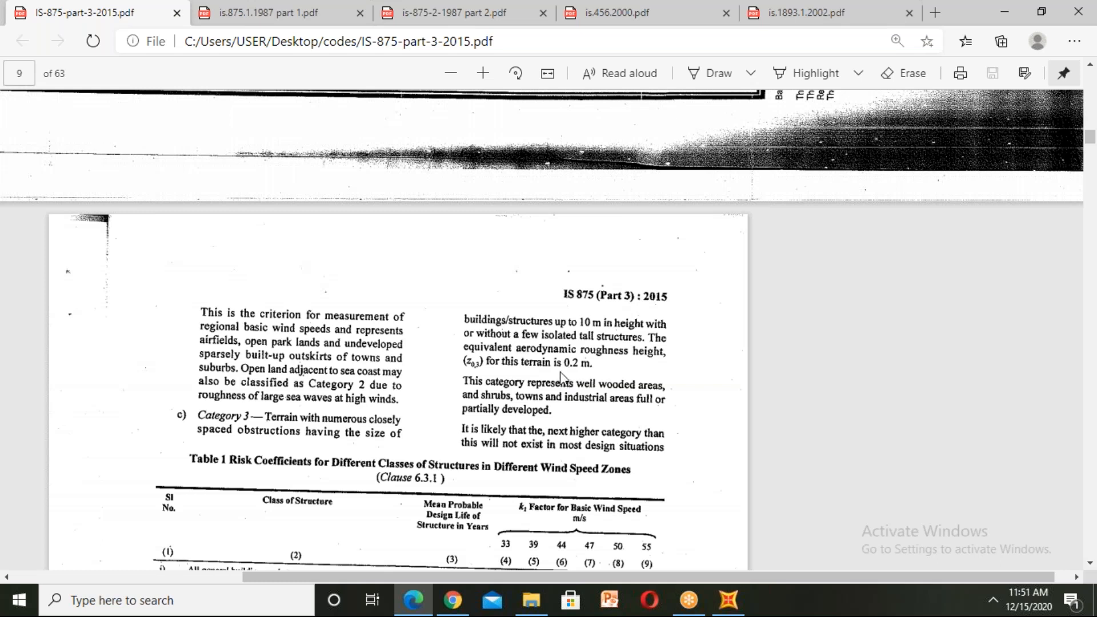
pyautogui.scroll(2, 560, 371)
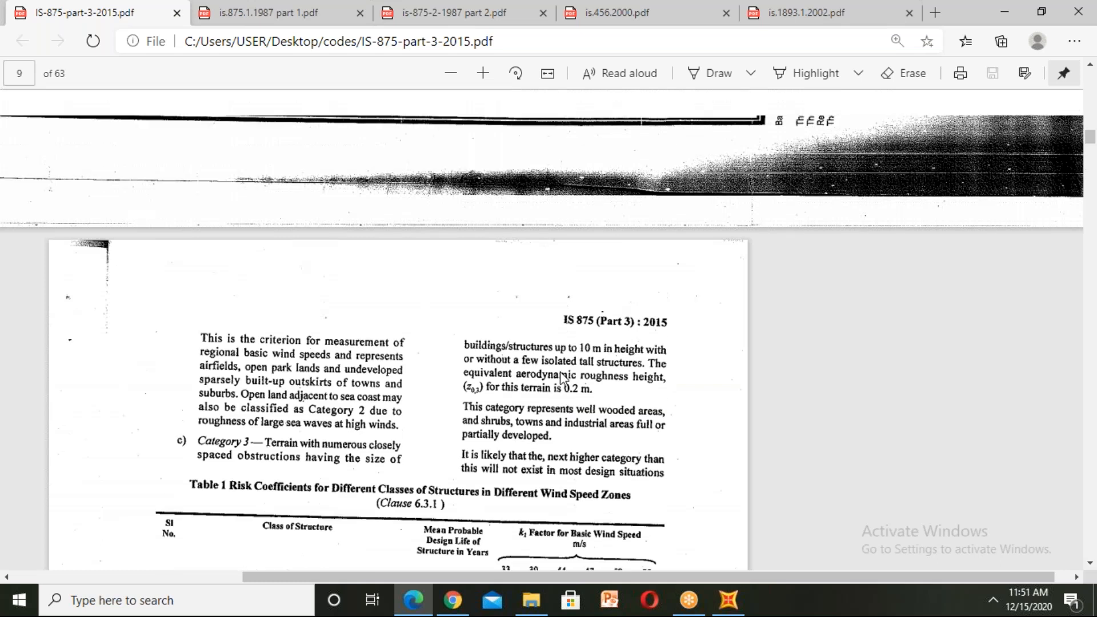
pyautogui.scroll(1, 561, 378)
pyautogui.scroll(-2, 561, 377)
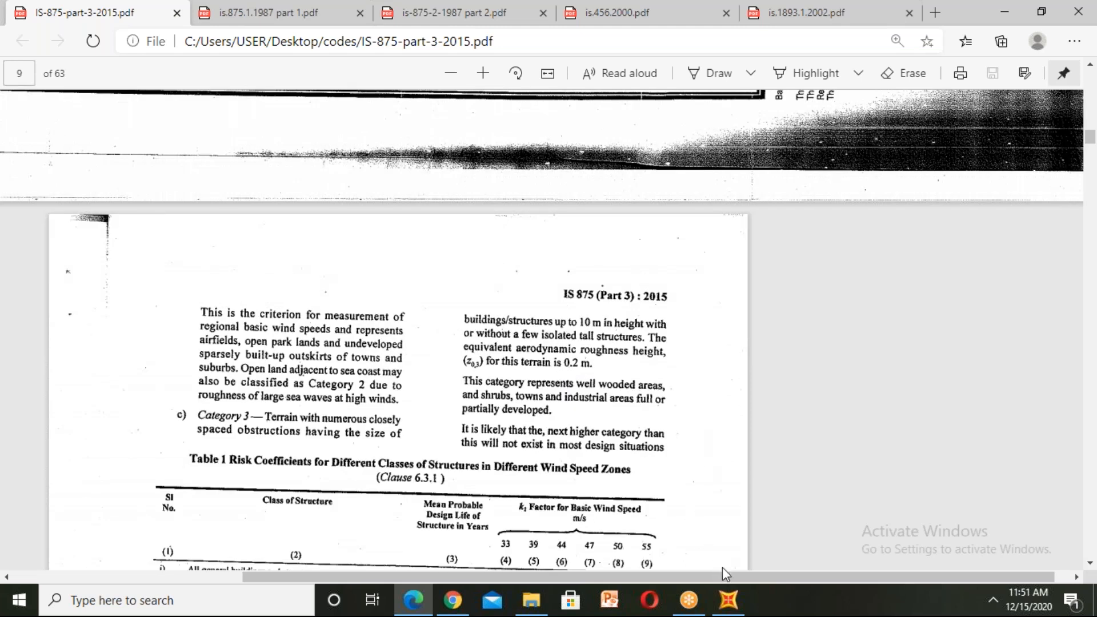
# - Check the wind coefficients in SAP2000 against the k1 factors of Table 1 in the Microsoft Edge PDF
pyautogui.click(730, 603)
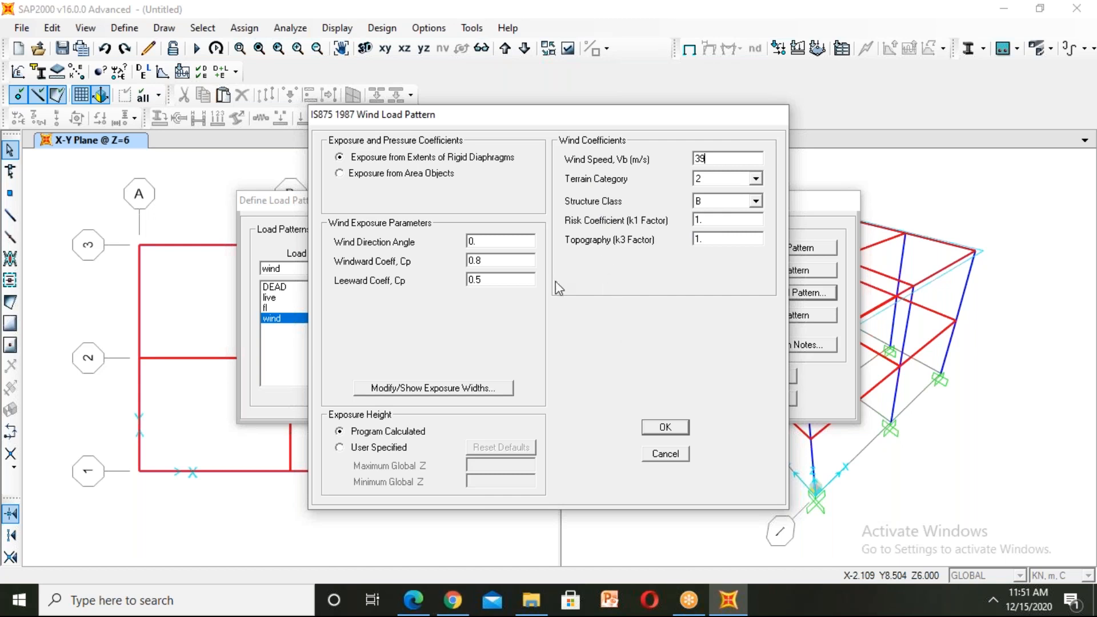
pyautogui.click(427, 604)
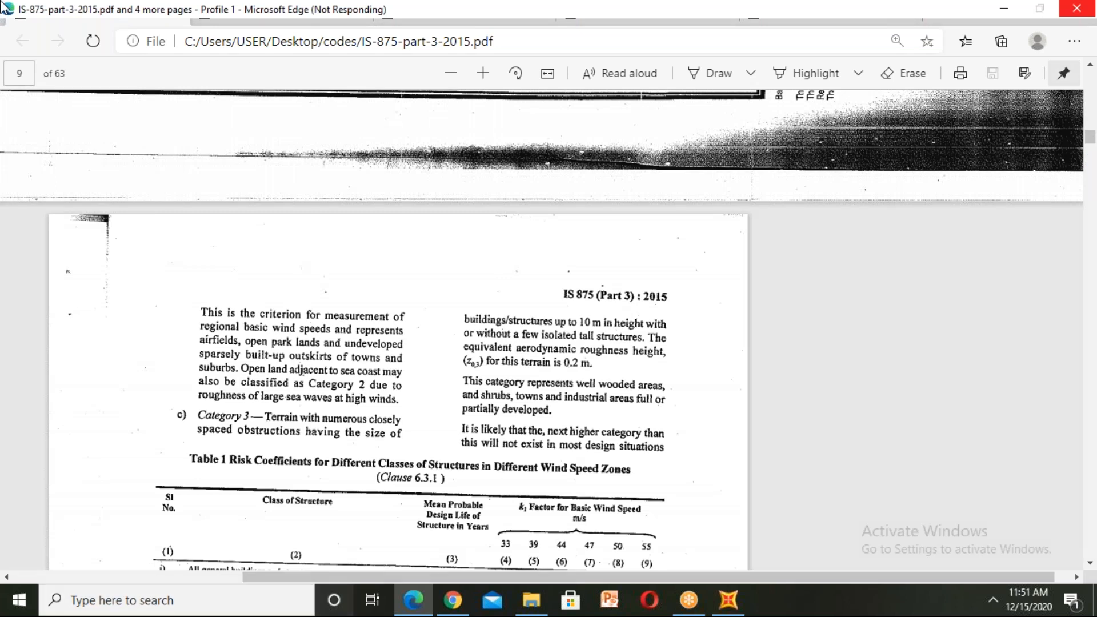
pyautogui.scroll(-7, 309, 285)
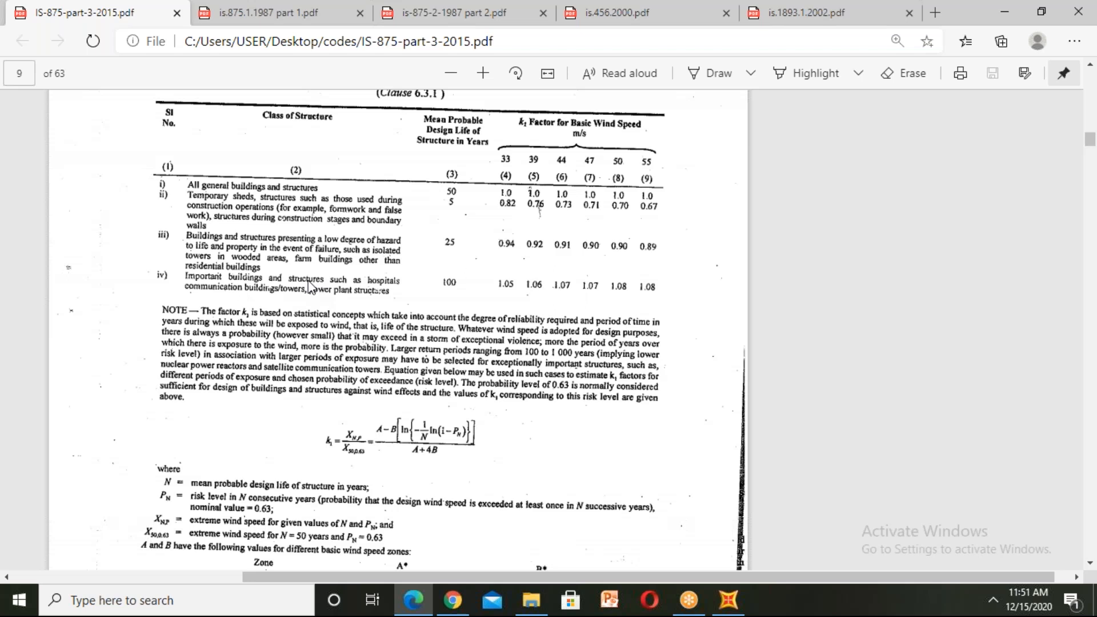
pyautogui.scroll(1, 309, 283)
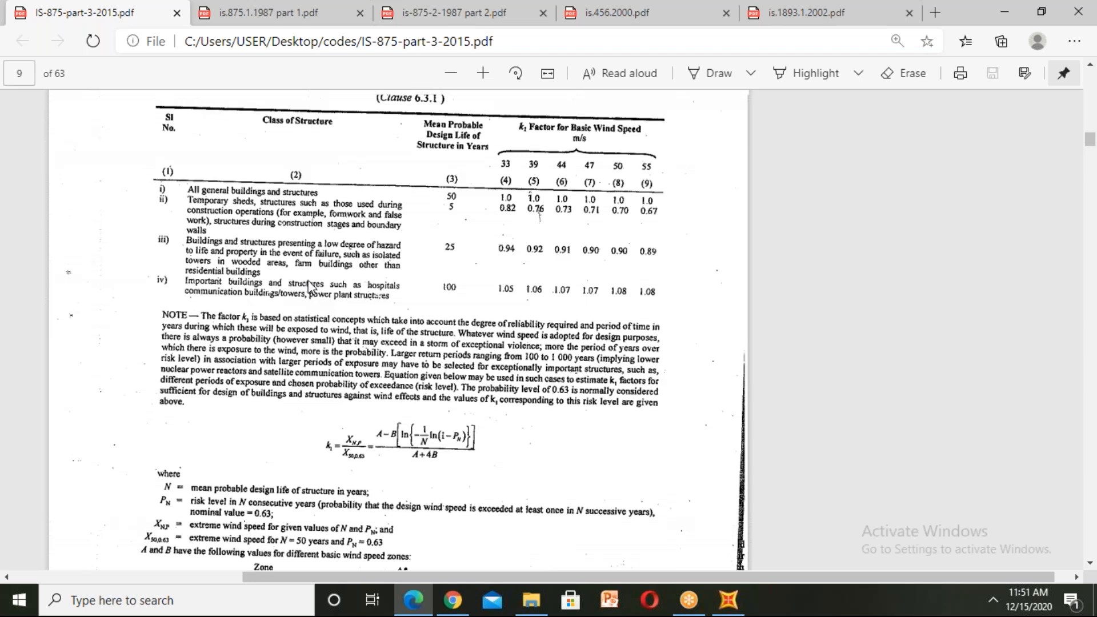
# - Examine the Table 1 risk coefficients, the basic wind speed and terrain category clauses, and the Table 2 k2 factors in IS 875 Part 3
pyautogui.scroll(2, 309, 285)
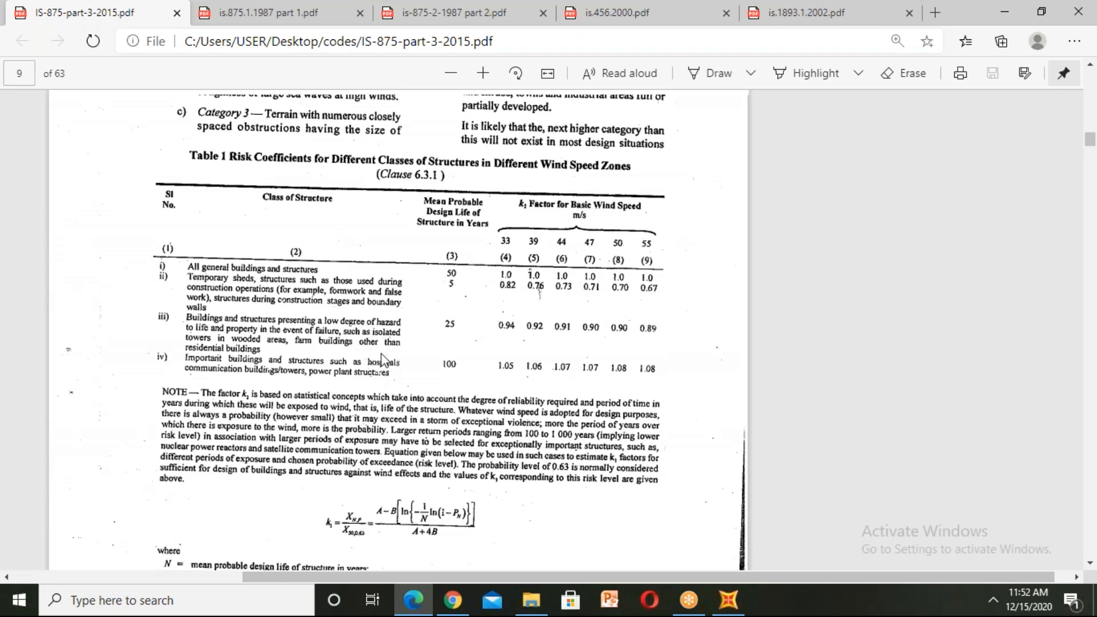
pyautogui.scroll(10, 380, 354)
pyautogui.scroll(1, 381, 345)
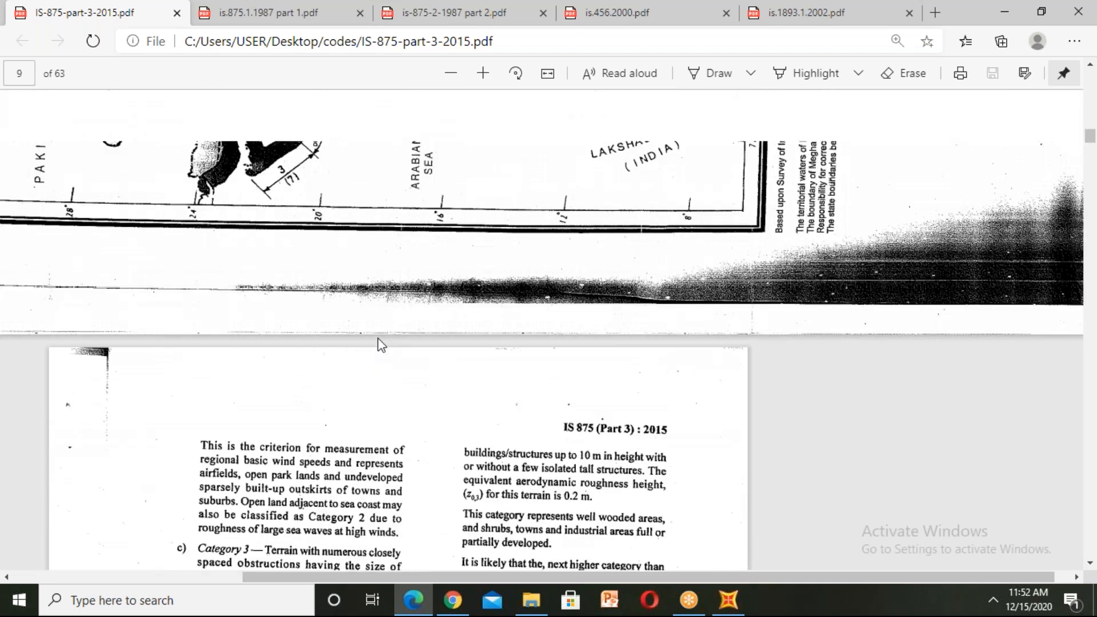
pyautogui.scroll(20, 378, 340)
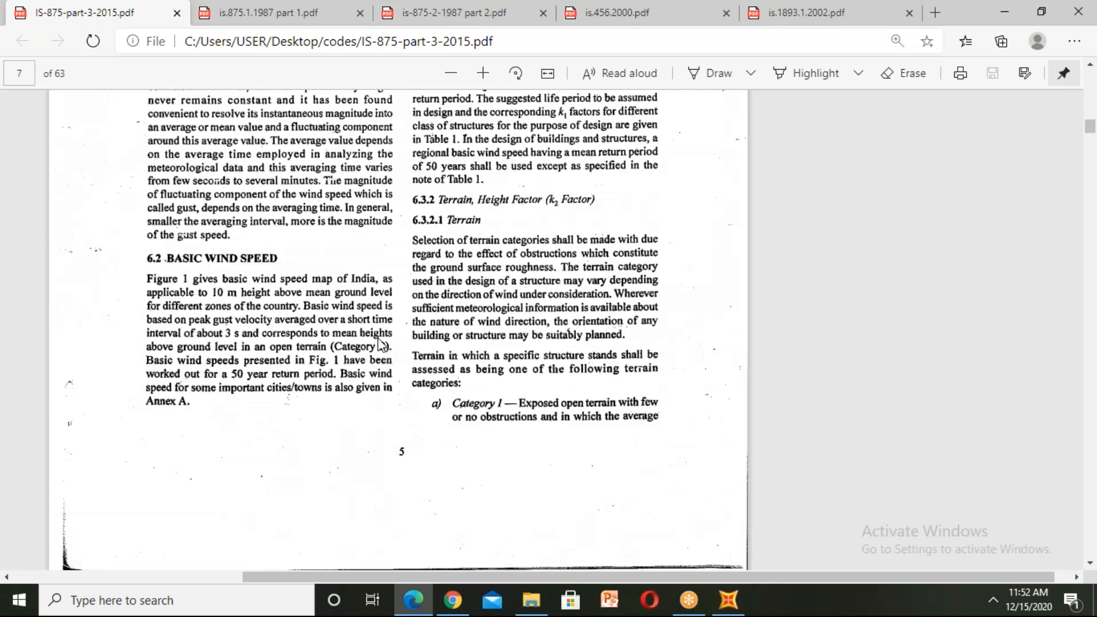
pyautogui.scroll(12, 378, 339)
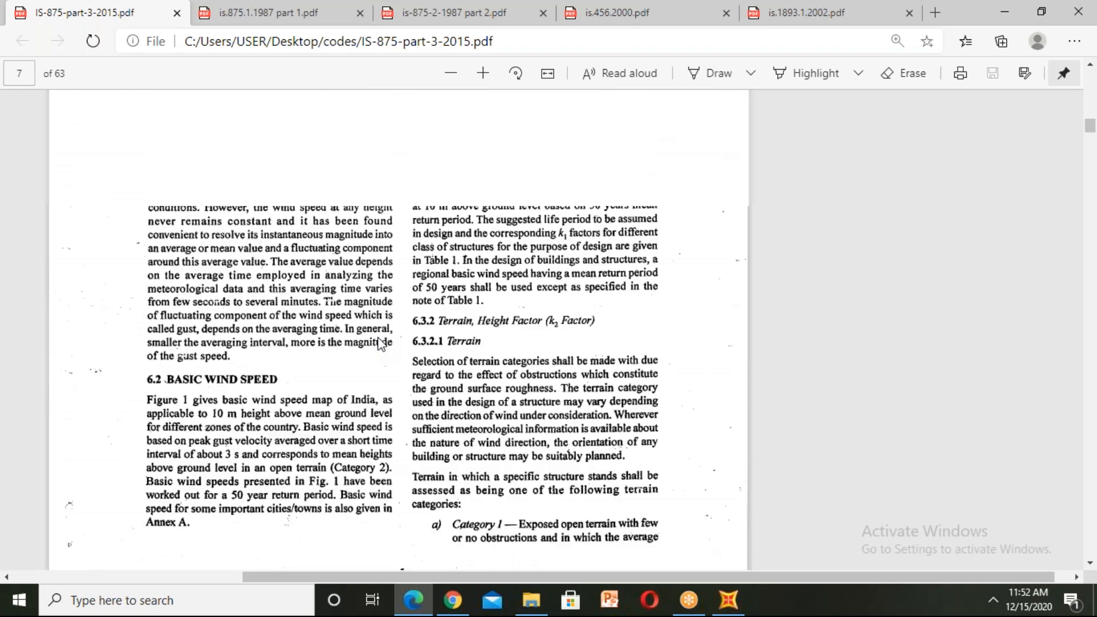
pyautogui.scroll(-4, 378, 339)
pyautogui.scroll(-10, 374, 345)
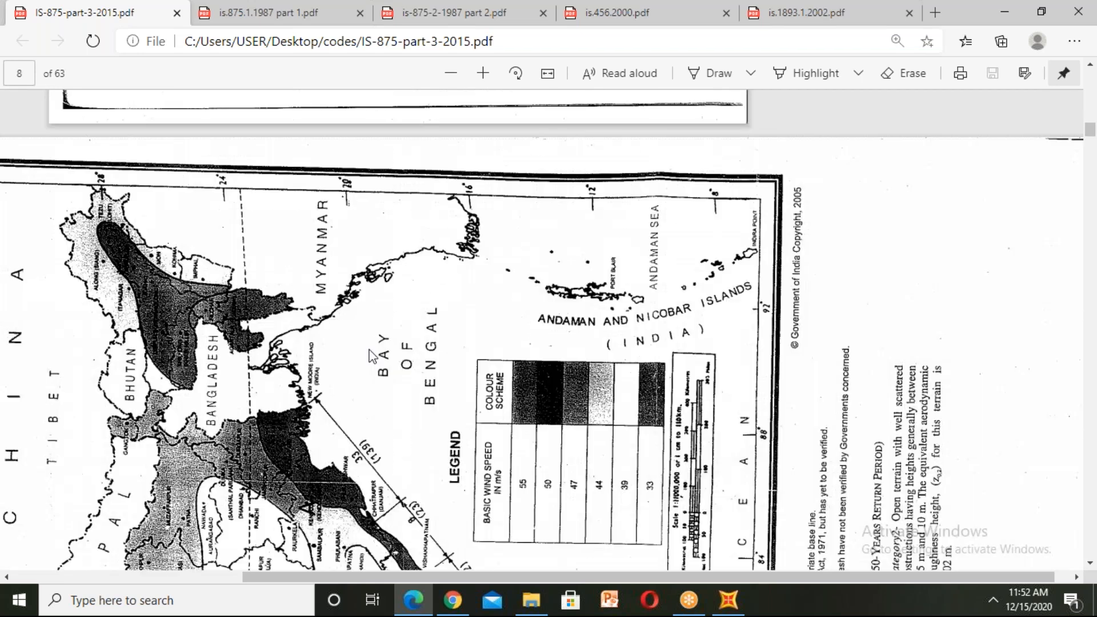
pyautogui.scroll(-15, 372, 355)
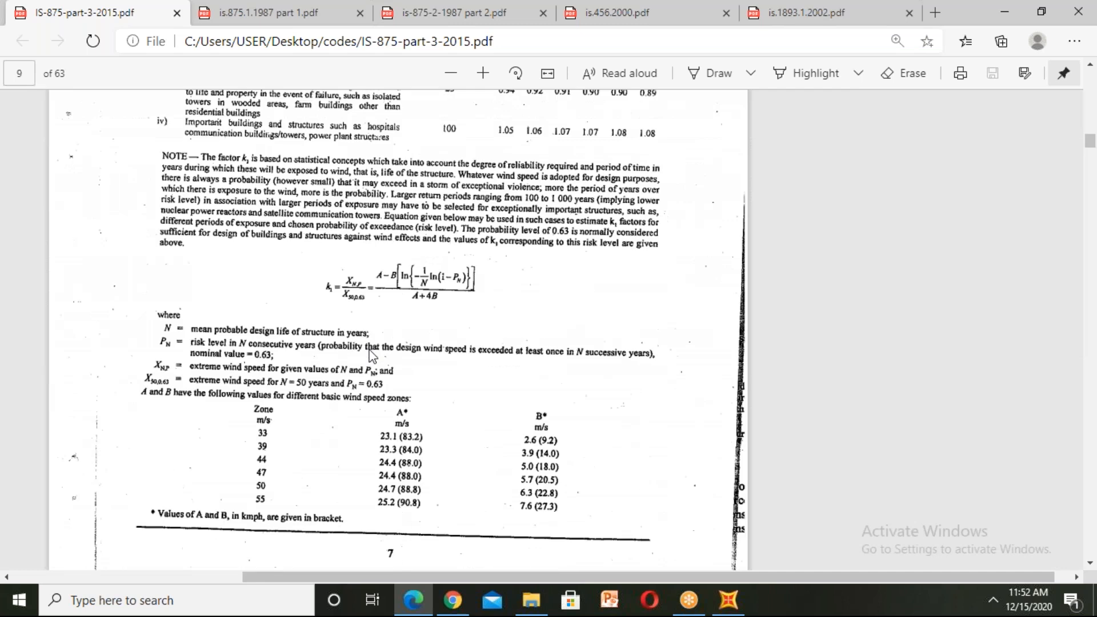
pyautogui.scroll(-6, 372, 355)
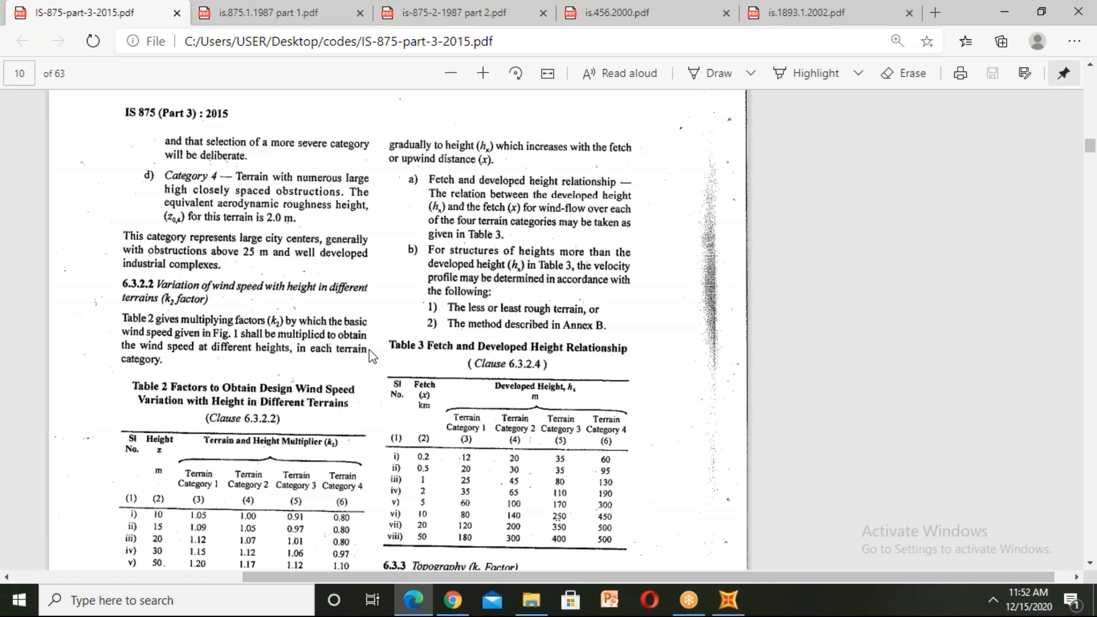
pyautogui.scroll(-3, 372, 355)
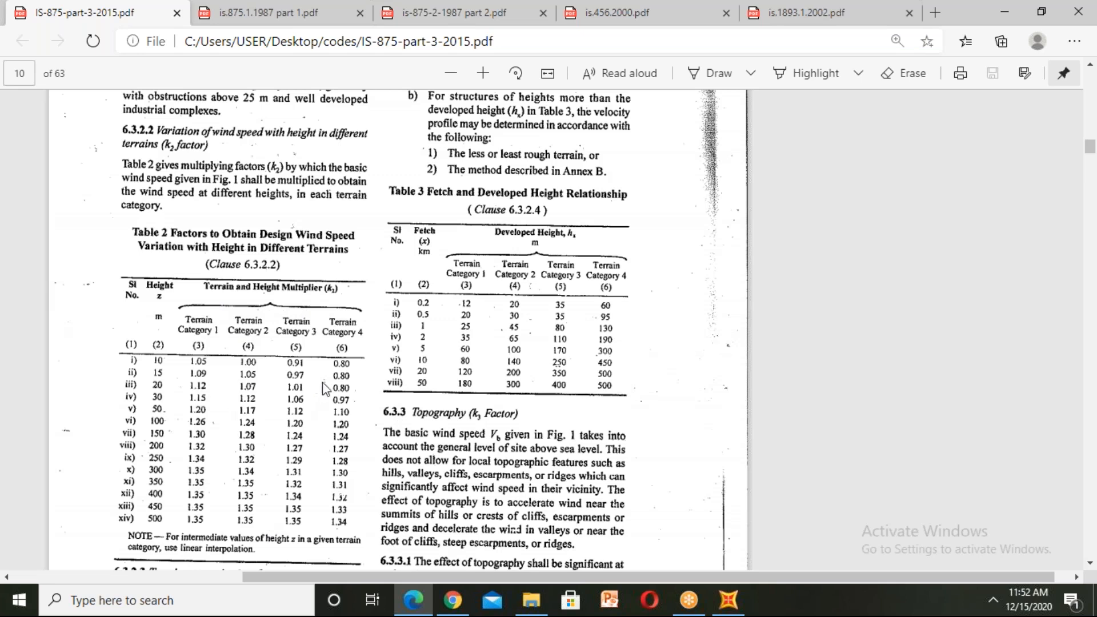
pyautogui.scroll(-4, 415, 384)
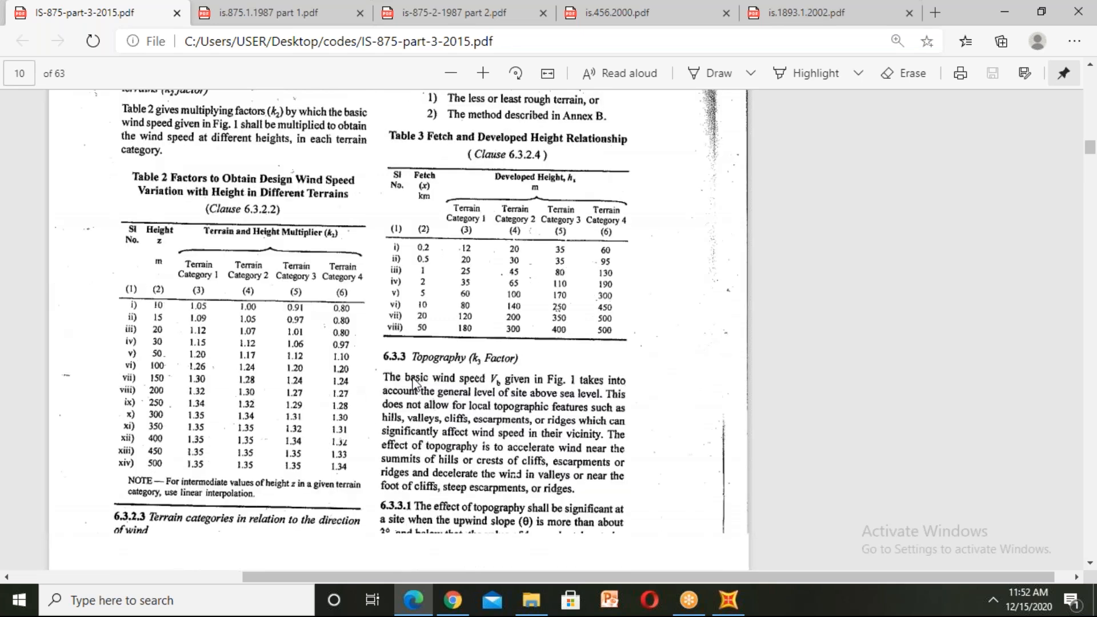
# - Review Table 1's classes of structure again, along with the k1 and k2 factor clauses in sections 6.3.1 and 6.3.2
pyautogui.scroll(15, 415, 384)
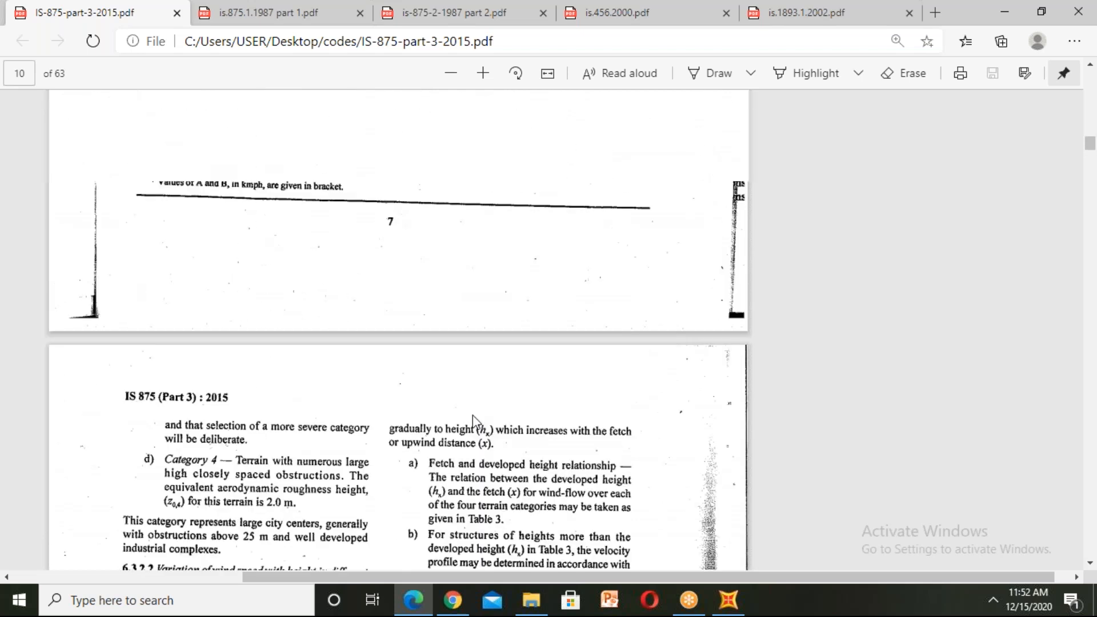
pyautogui.scroll(6, 416, 455)
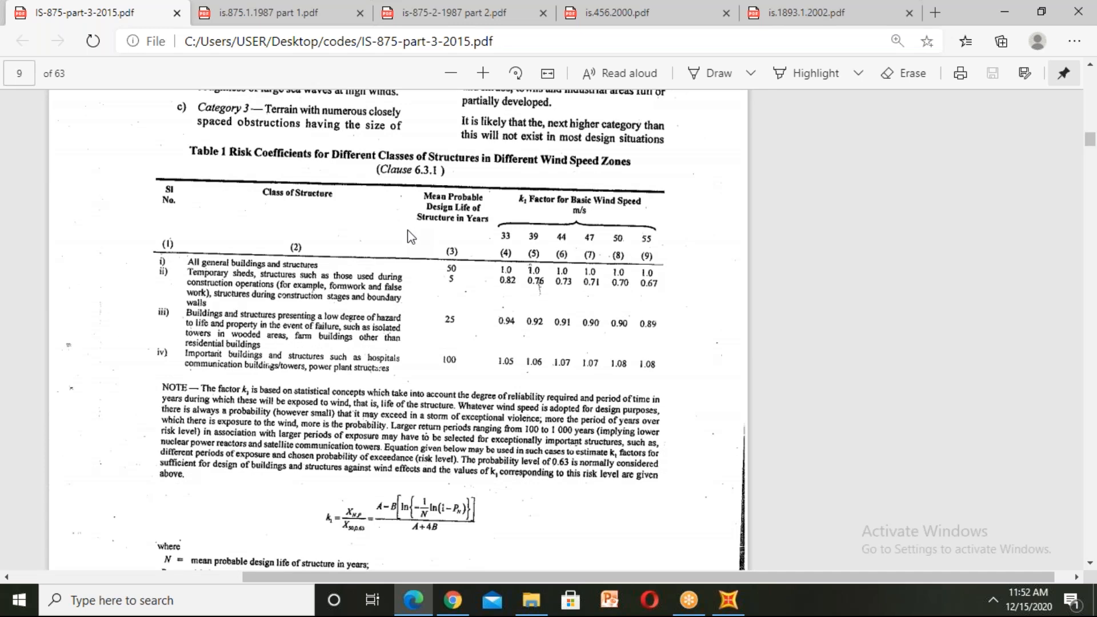
pyautogui.scroll(6, 398, 302)
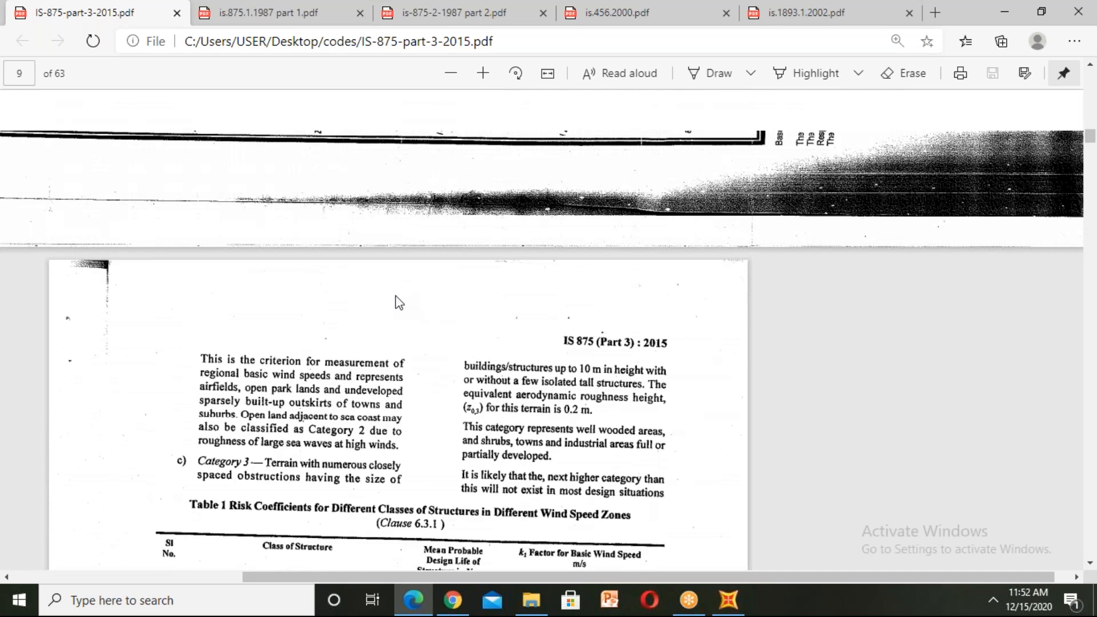
pyautogui.scroll(15, 398, 302)
pyautogui.scroll(15, 398, 301)
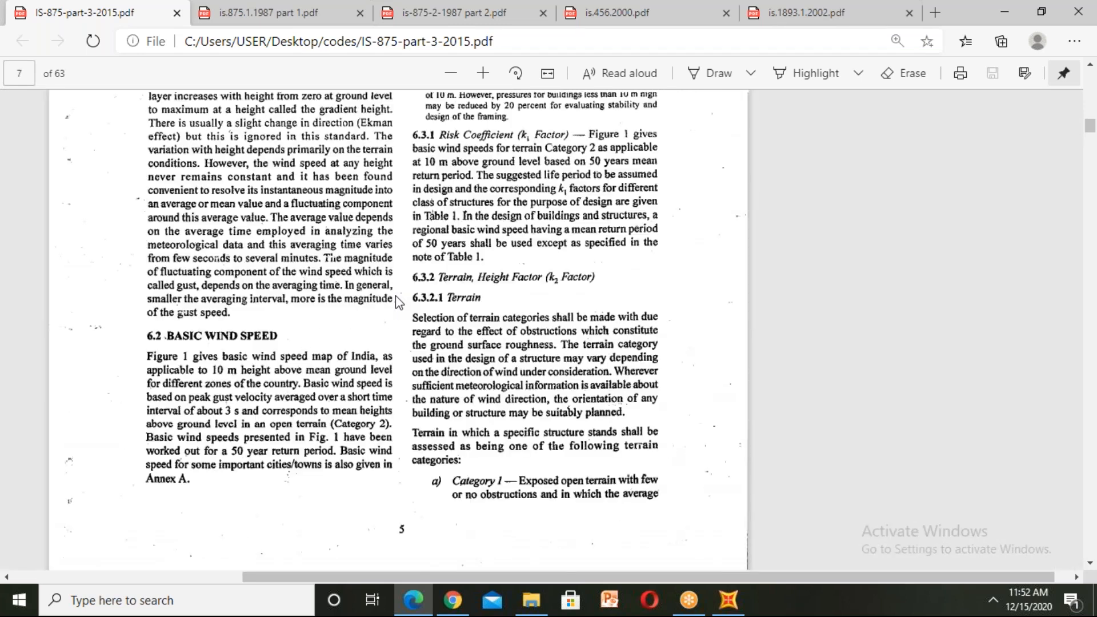
pyautogui.scroll(-20, 399, 301)
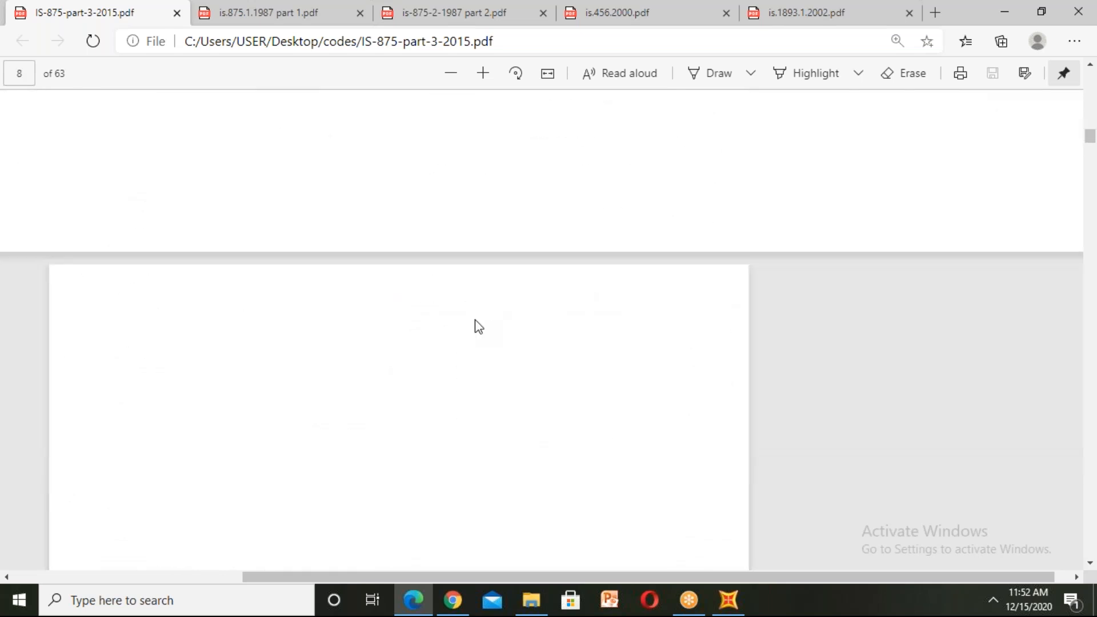
pyautogui.scroll(-20, 479, 326)
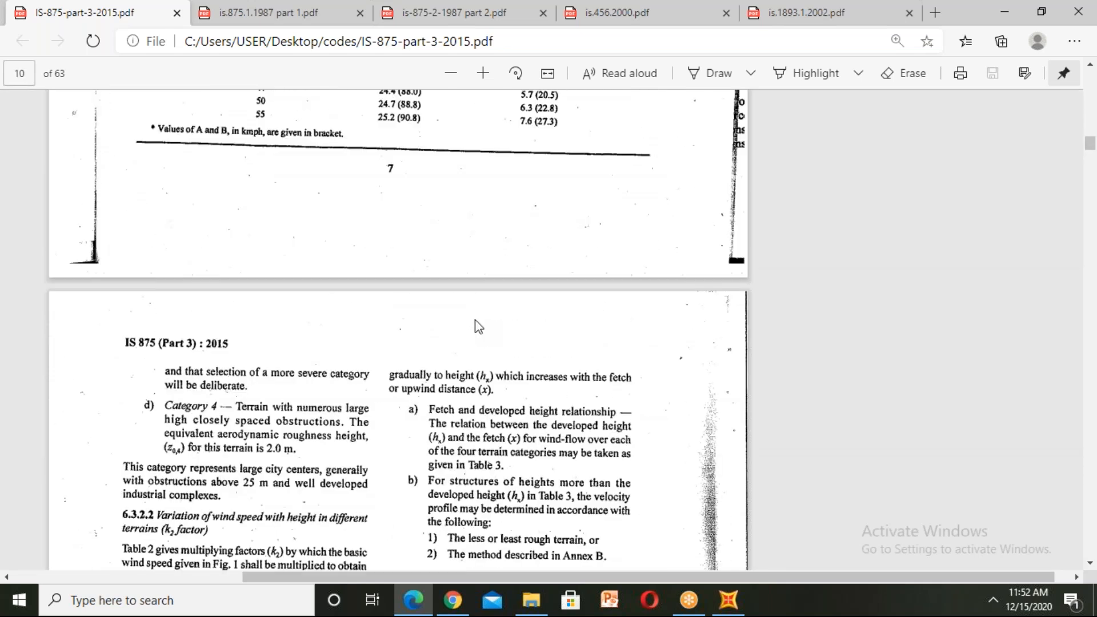
pyautogui.scroll(4, 479, 327)
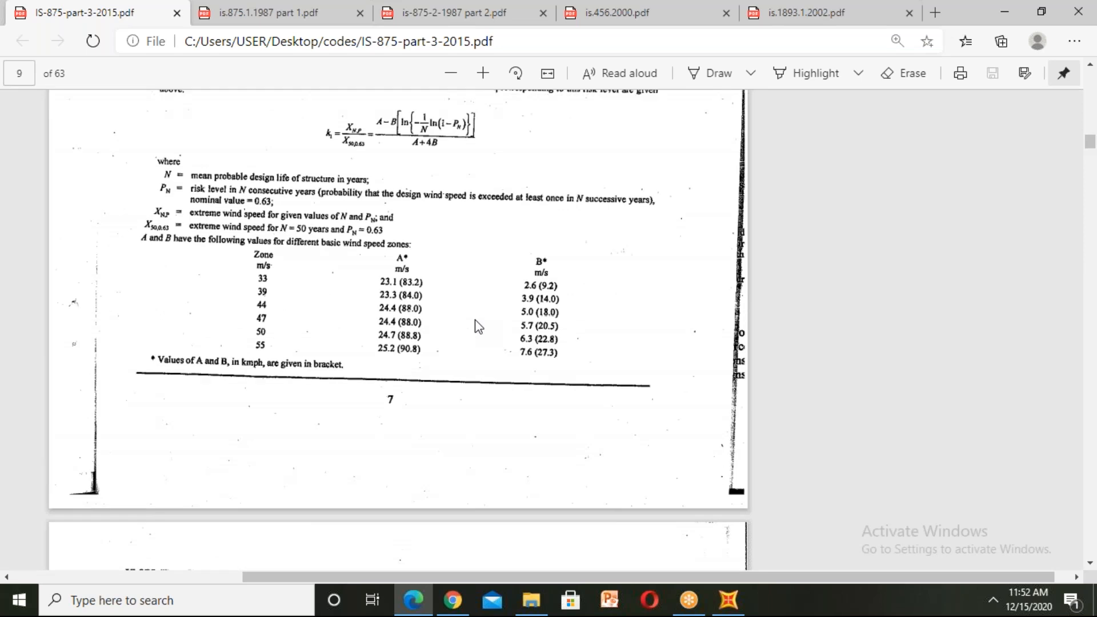
# - Look through the design wind pressure clauses, the area averaging factor, and the internal and external pressure coefficient tables for buildings
pyautogui.scroll(-6, 475, 320)
pyautogui.scroll(-17, 475, 323)
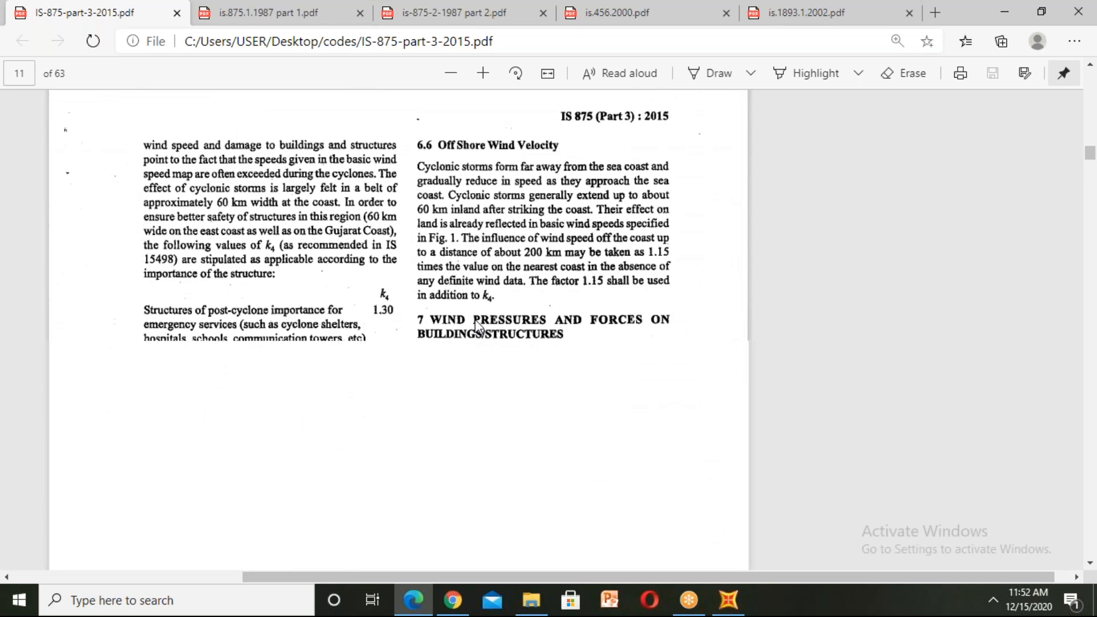
pyautogui.scroll(-5, 474, 320)
pyautogui.scroll(-12, 476, 325)
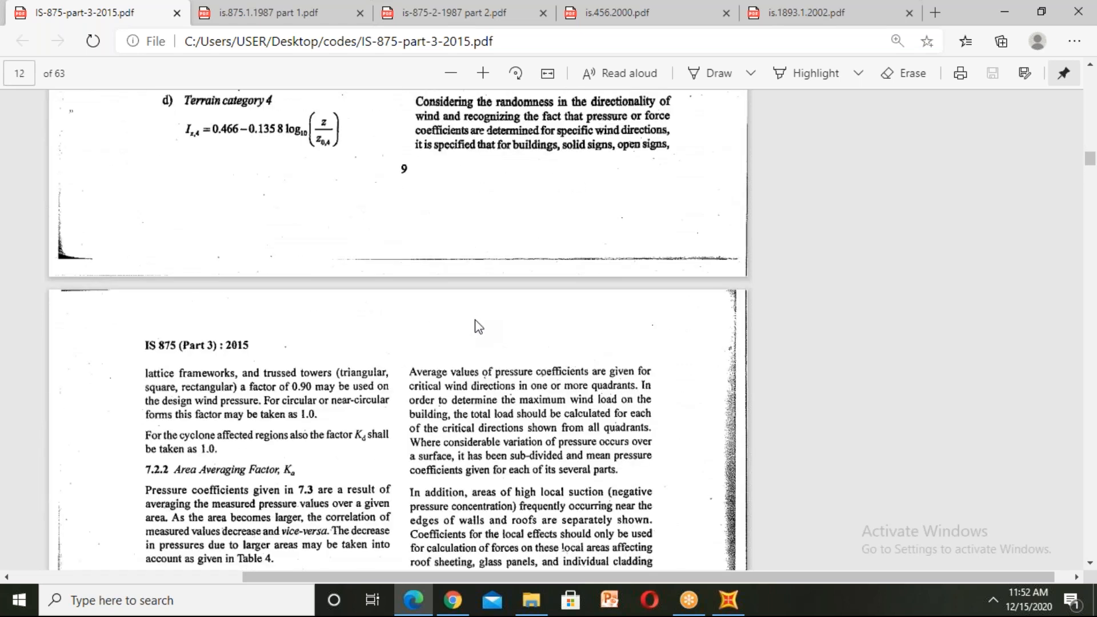
pyautogui.scroll(2, 475, 323)
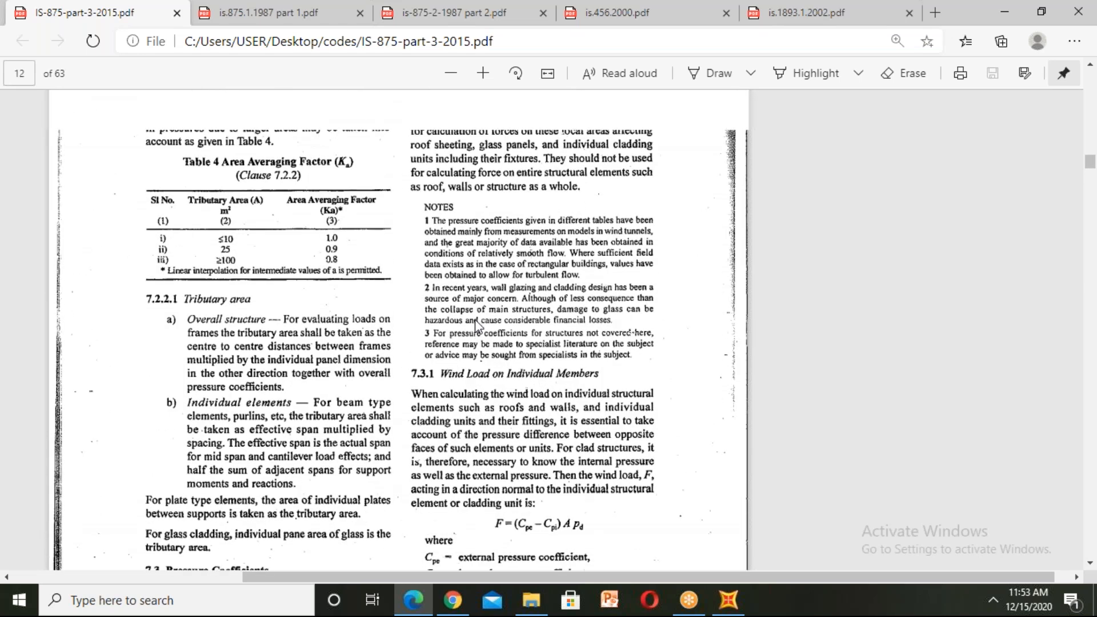
pyautogui.scroll(-7, 475, 324)
pyautogui.scroll(-10, 474, 320)
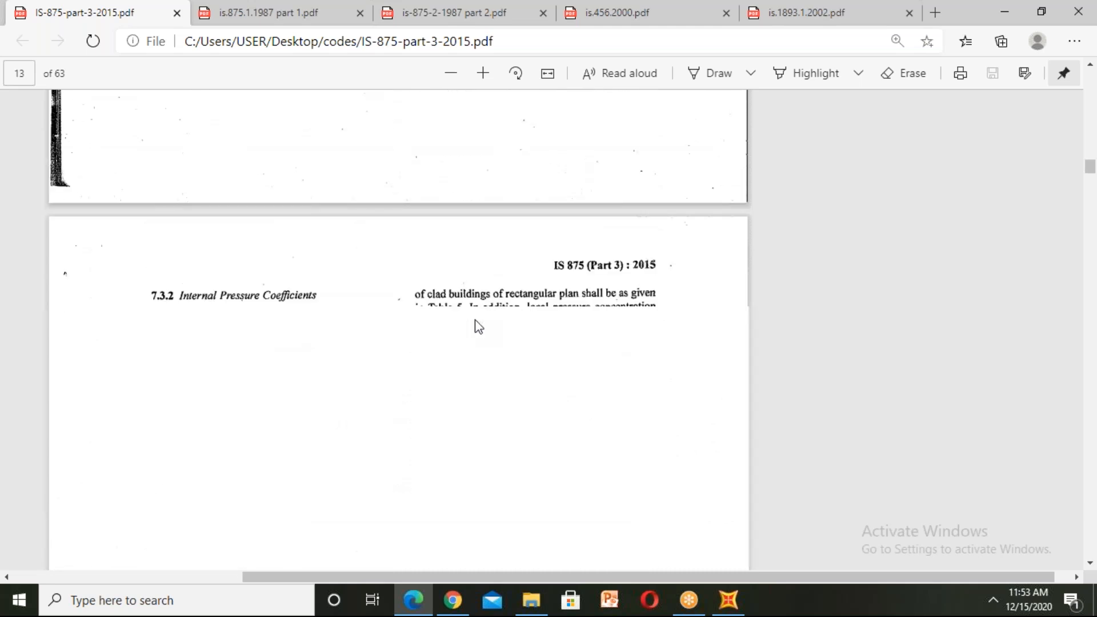
pyautogui.scroll(-12, 475, 324)
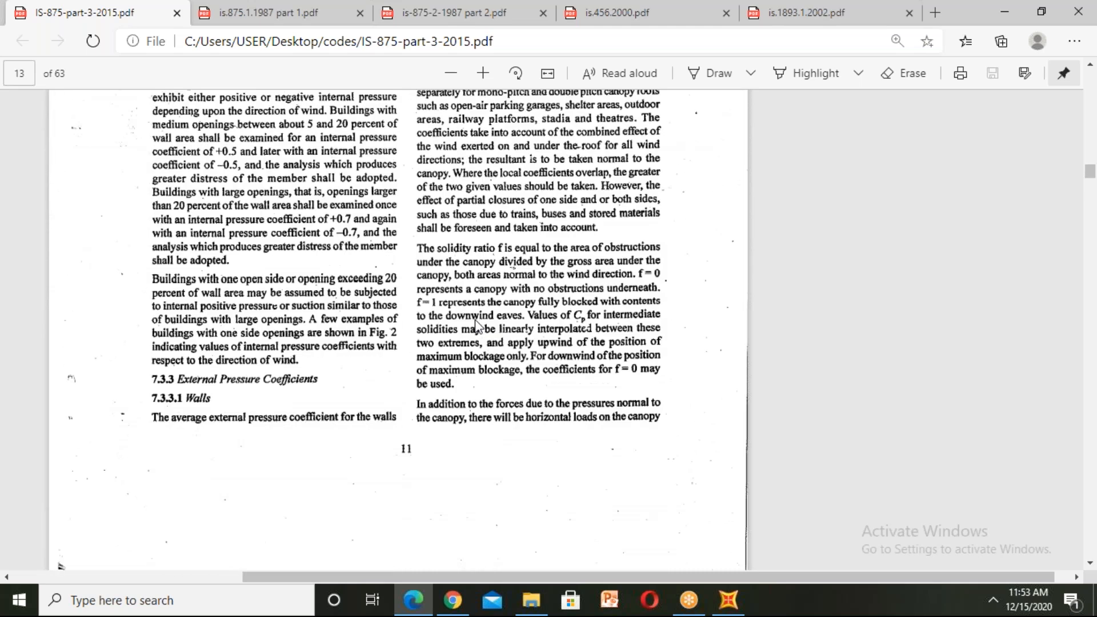
pyautogui.scroll(-12, 475, 323)
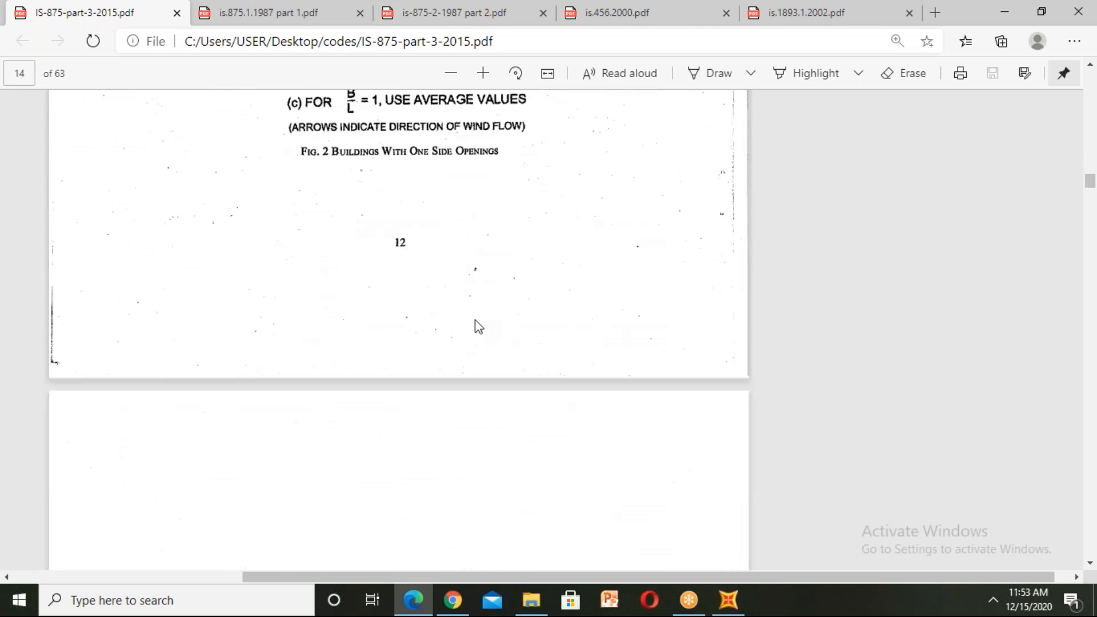
pyautogui.scroll(-6, 474, 320)
pyautogui.scroll(8, 475, 319)
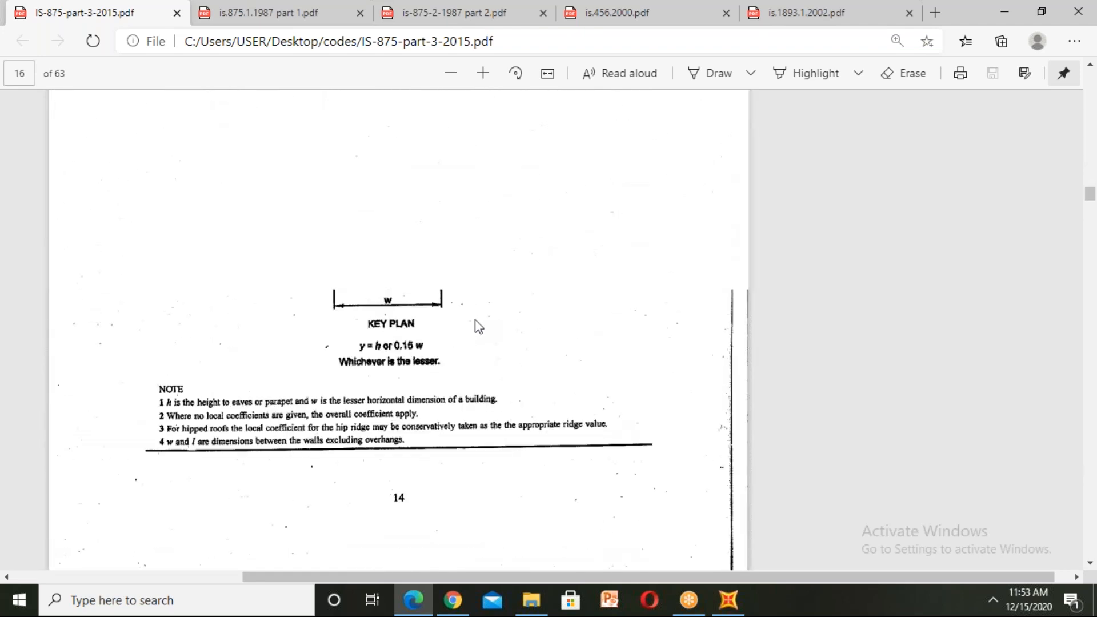
pyautogui.scroll(10, 479, 327)
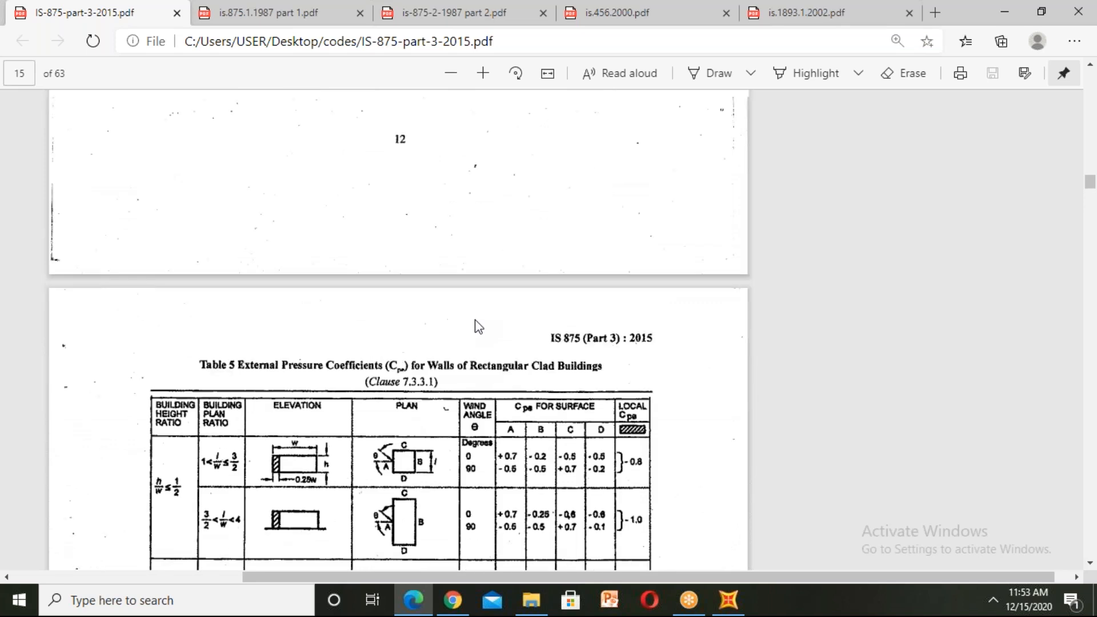
pyautogui.scroll(4, 749, 467)
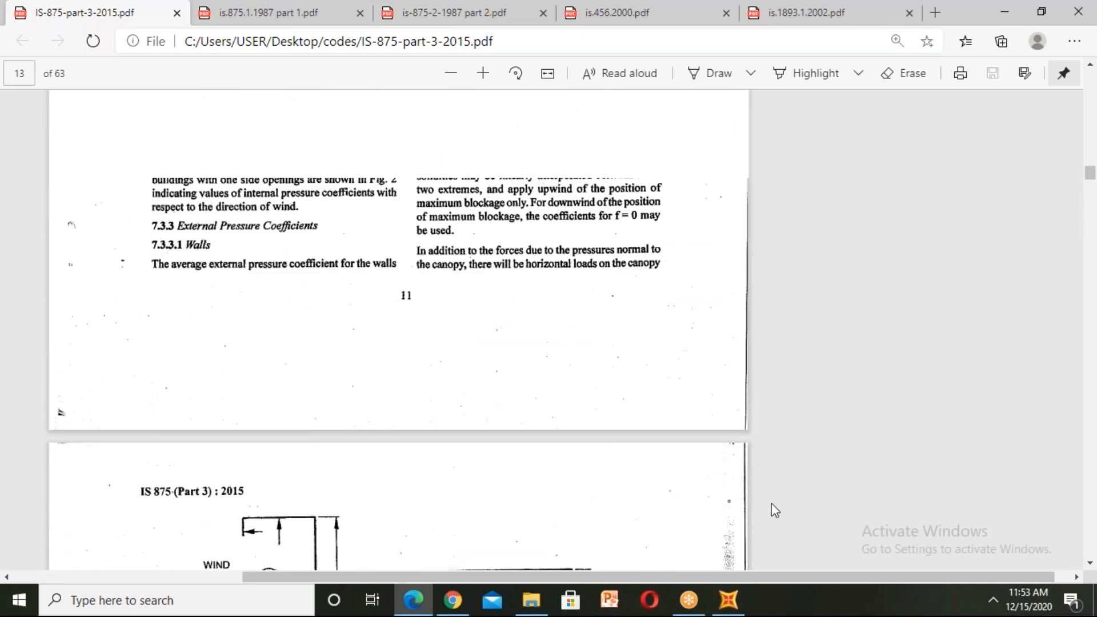
# - Switch to SAP2000 and set the structure class of the IS875 1987 wind load pattern to A
pyautogui.click(729, 599)
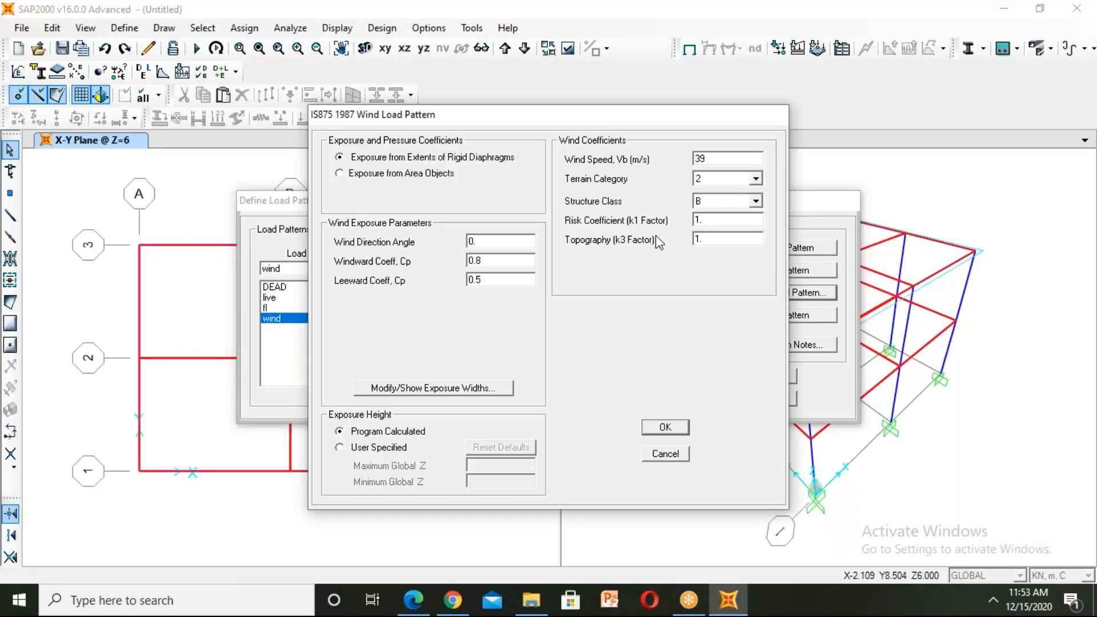
pyautogui.click(704, 203)
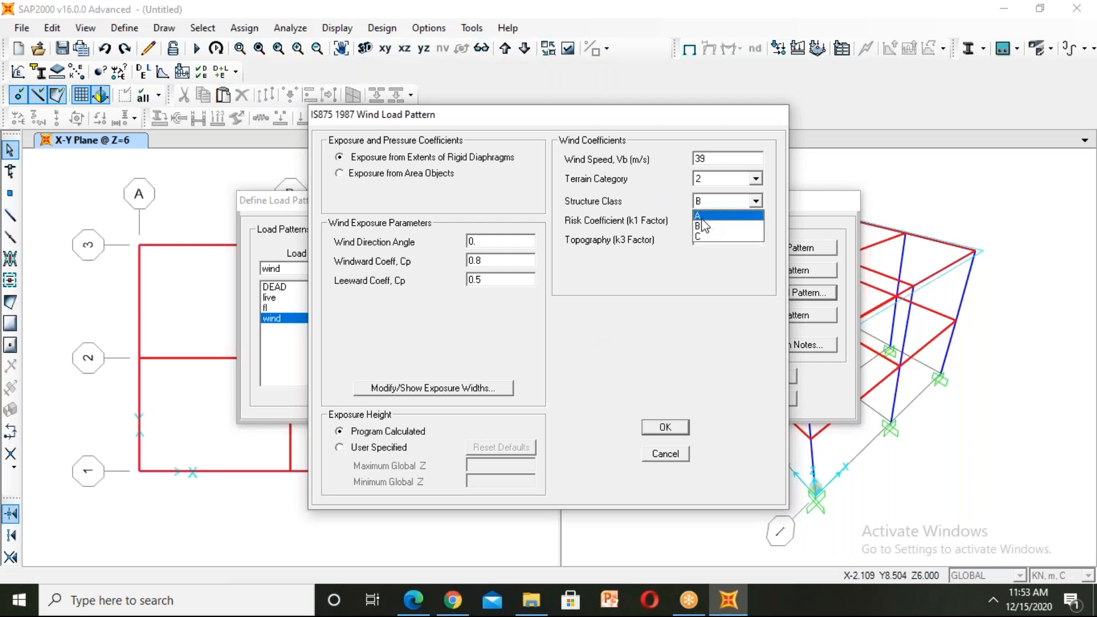
pyautogui.click(699, 215)
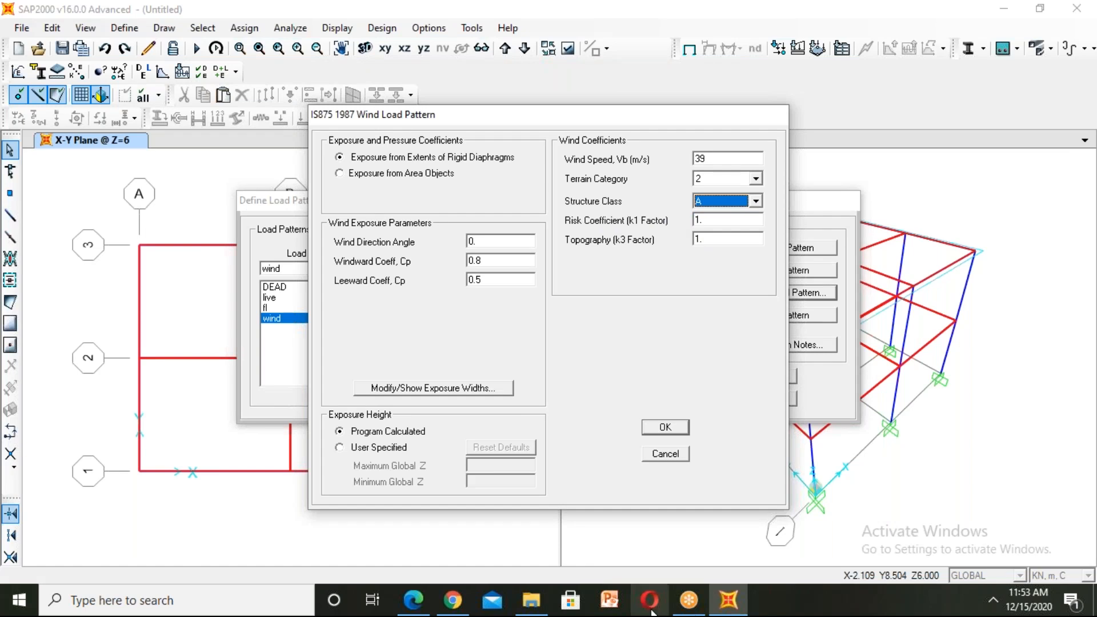
# - Switch back to the IS 875 Part 3 PDF in Edge and examine the Table 2 terrain and height multipliers, the topography clause, and Table 1
pyautogui.moveTo(427, 609)
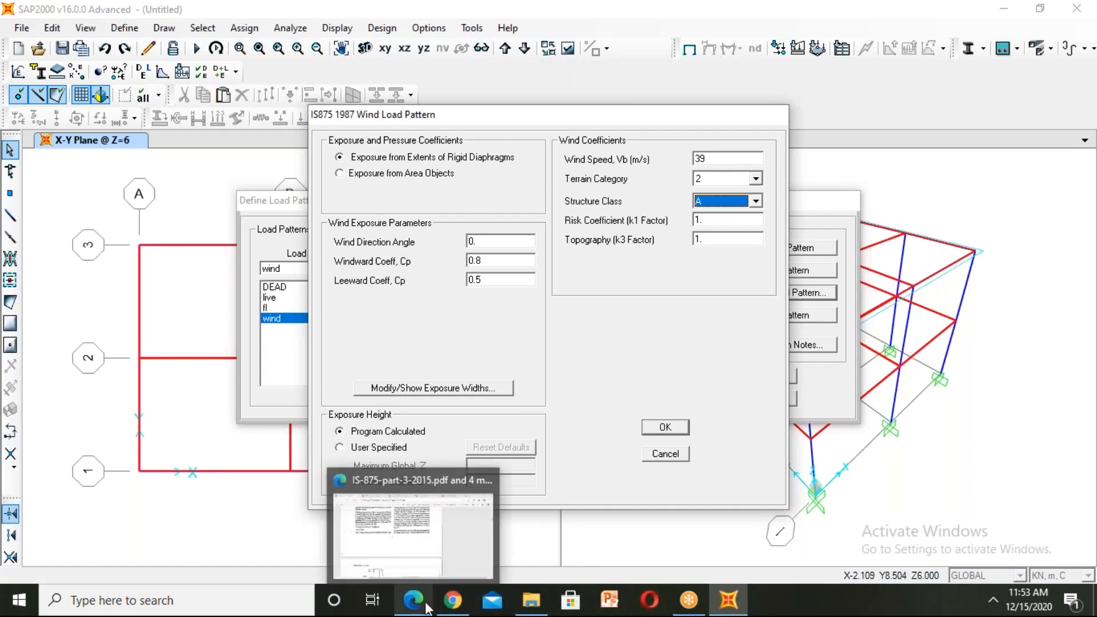
pyautogui.click(428, 609)
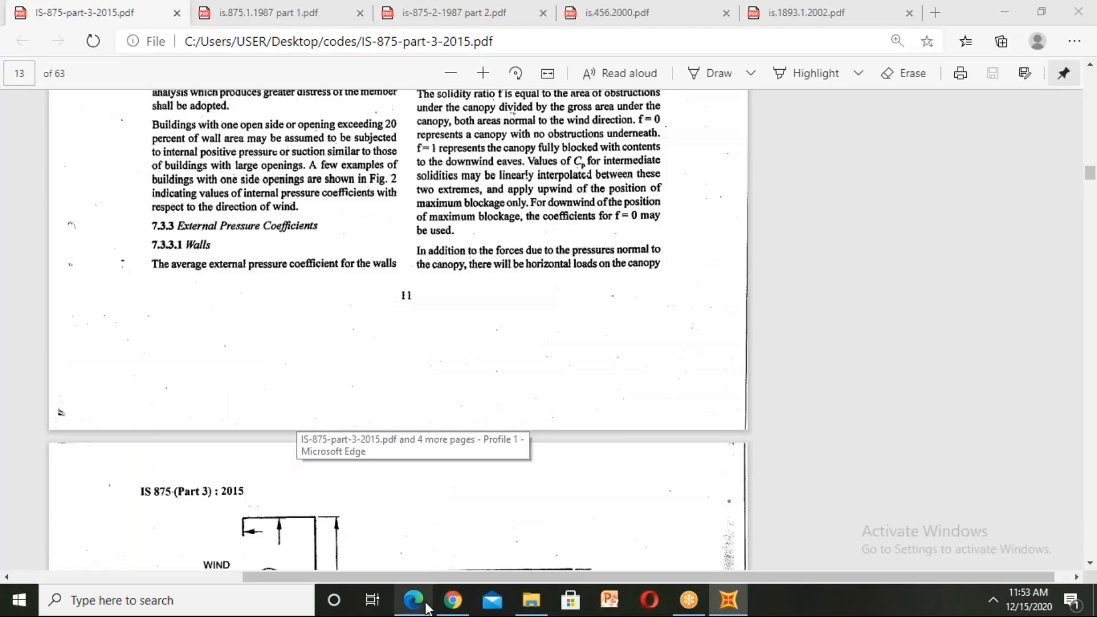
pyautogui.scroll(20, 521, 384)
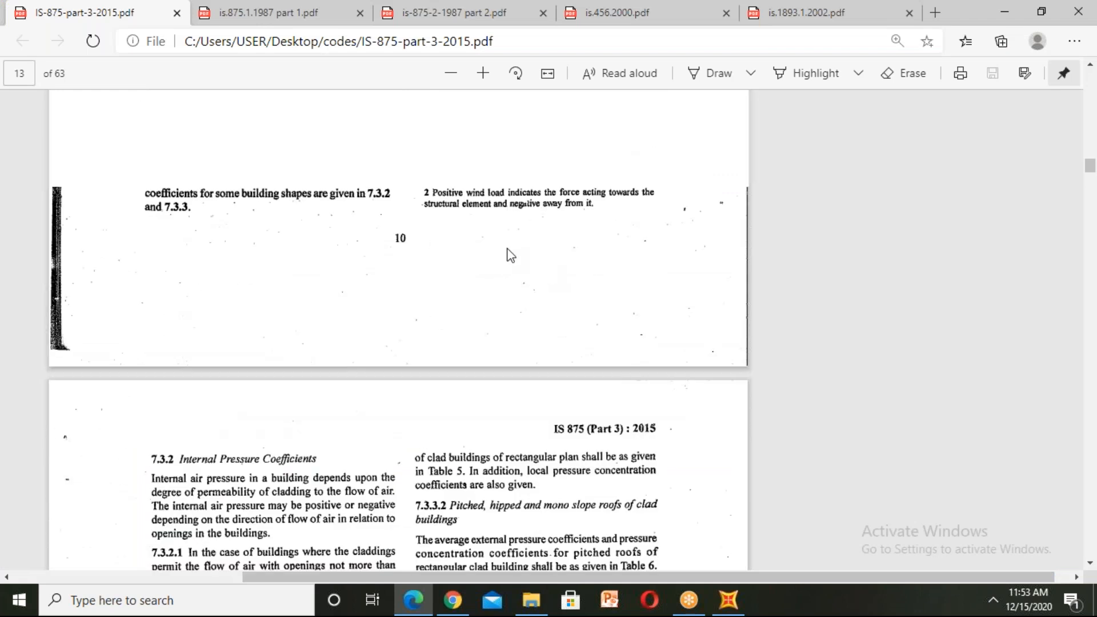
pyautogui.scroll(5, 516, 329)
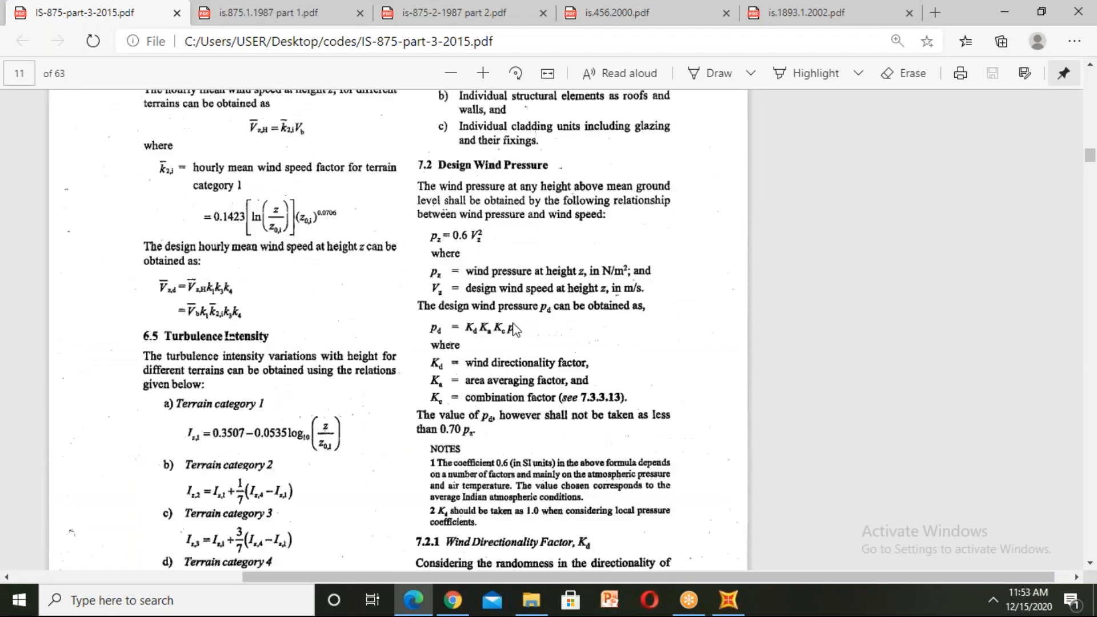
pyautogui.scroll(10, 516, 330)
pyautogui.scroll(10, 516, 330)
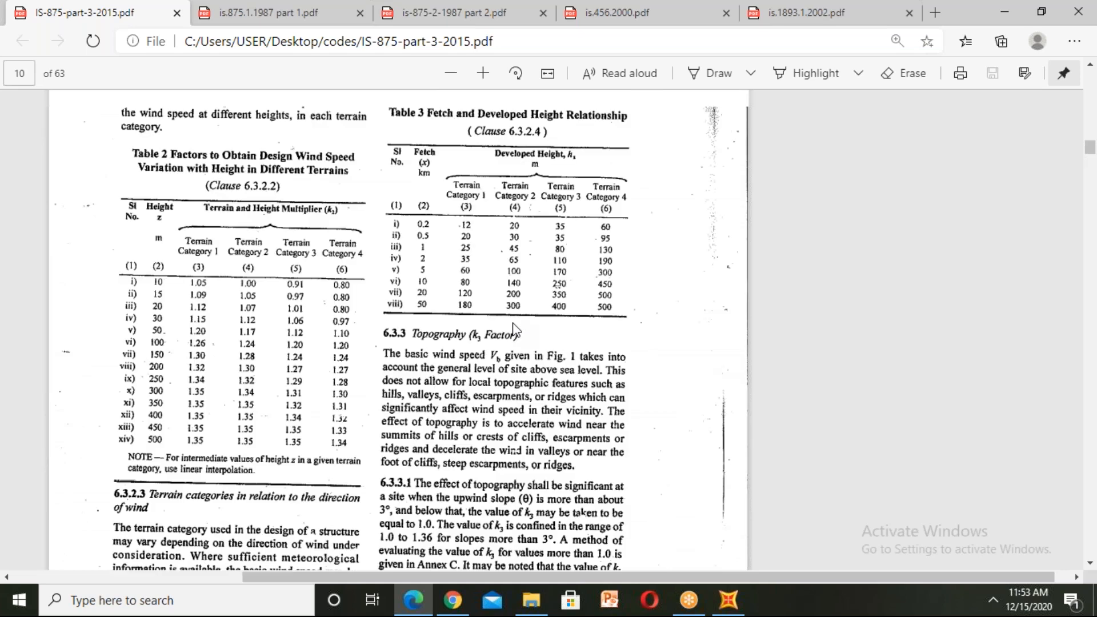
pyautogui.scroll(15, 516, 329)
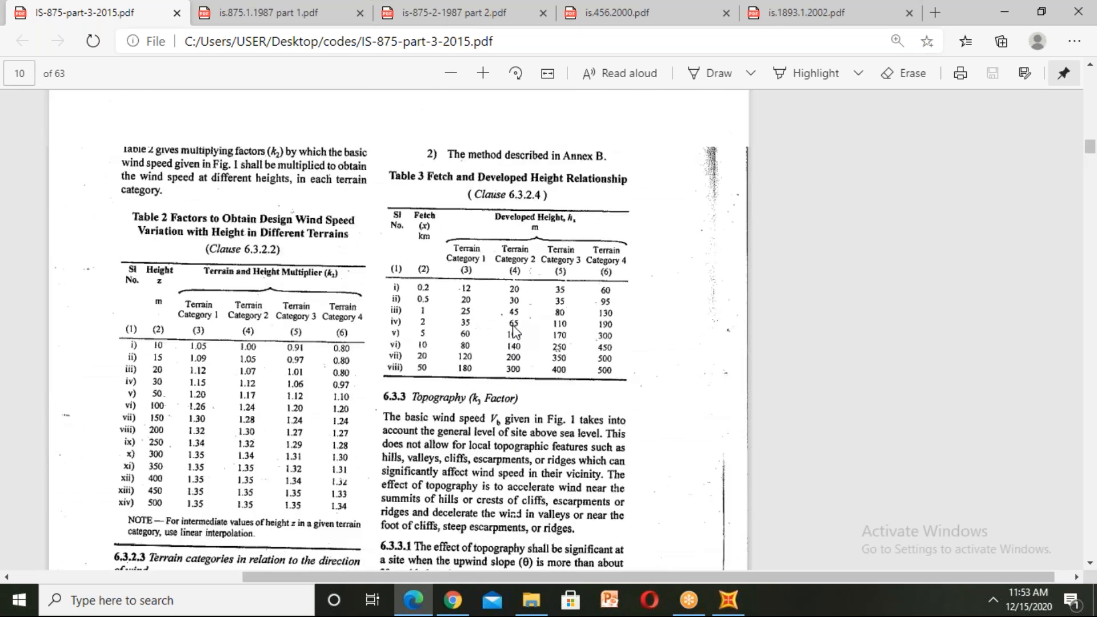
pyautogui.scroll(1, 516, 331)
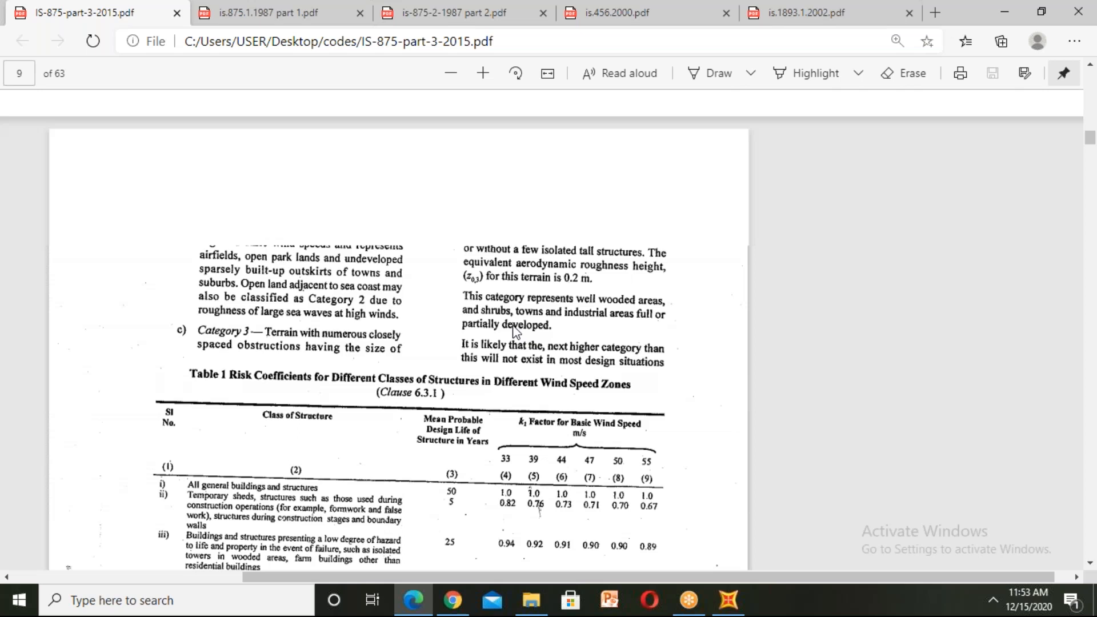
# - Examine the basic wind speed map, the Table 1 risk coefficients and the terrain category clauses in the IS 875 Part 3 PDF
pyautogui.scroll(5, 584, 366)
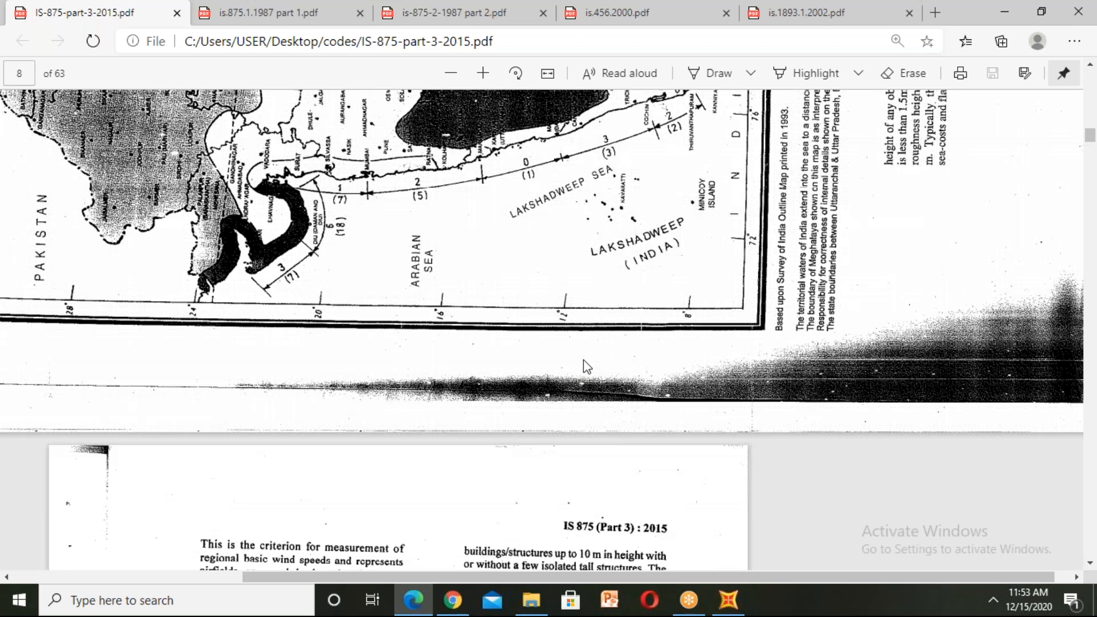
pyautogui.scroll(-10, 584, 366)
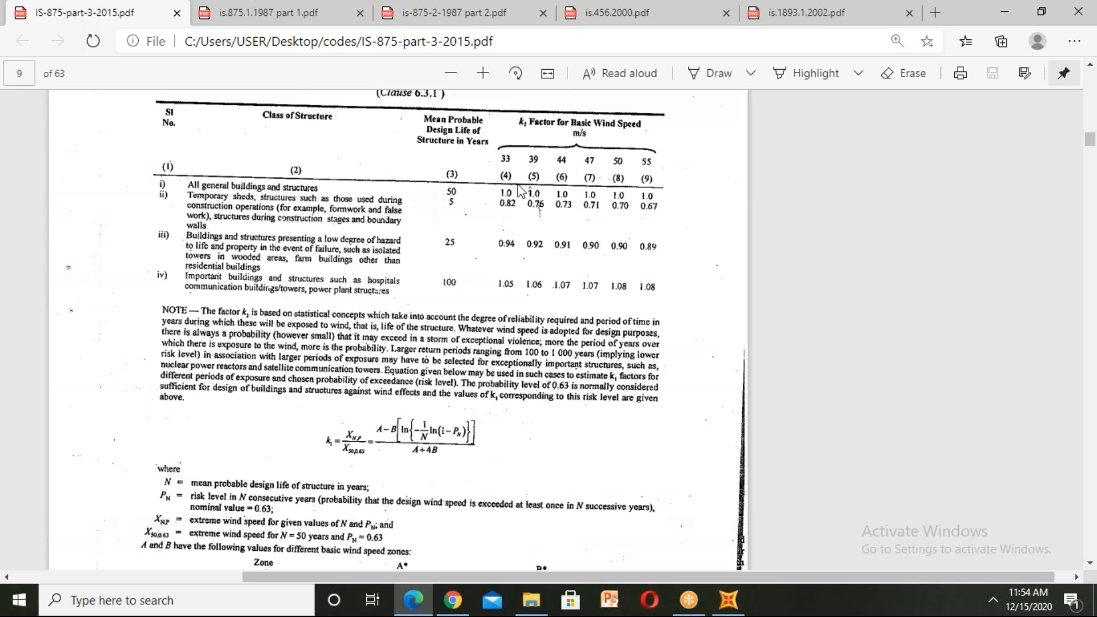
pyautogui.scroll(10, 578, 341)
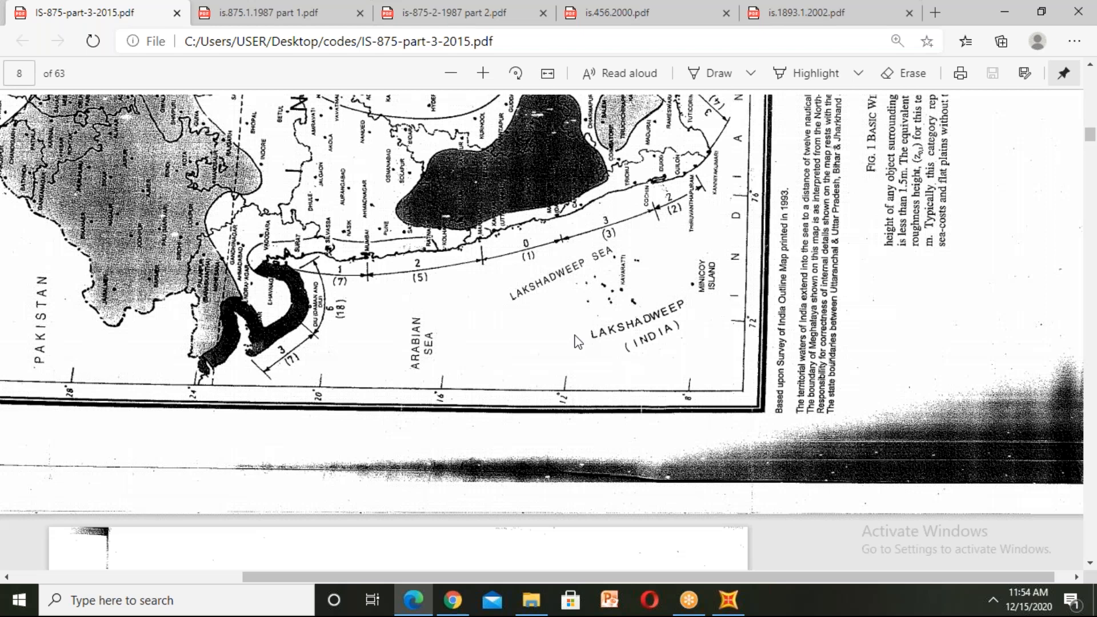
pyautogui.scroll(-10, 579, 342)
pyautogui.scroll(-4, 624, 393)
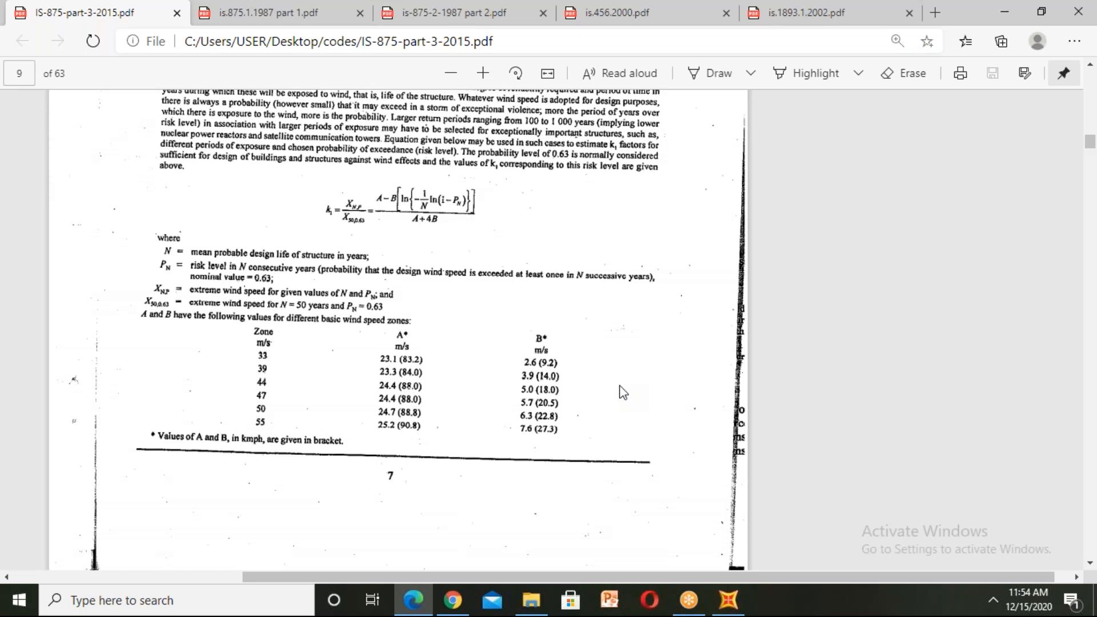
pyautogui.scroll(-5, 623, 392)
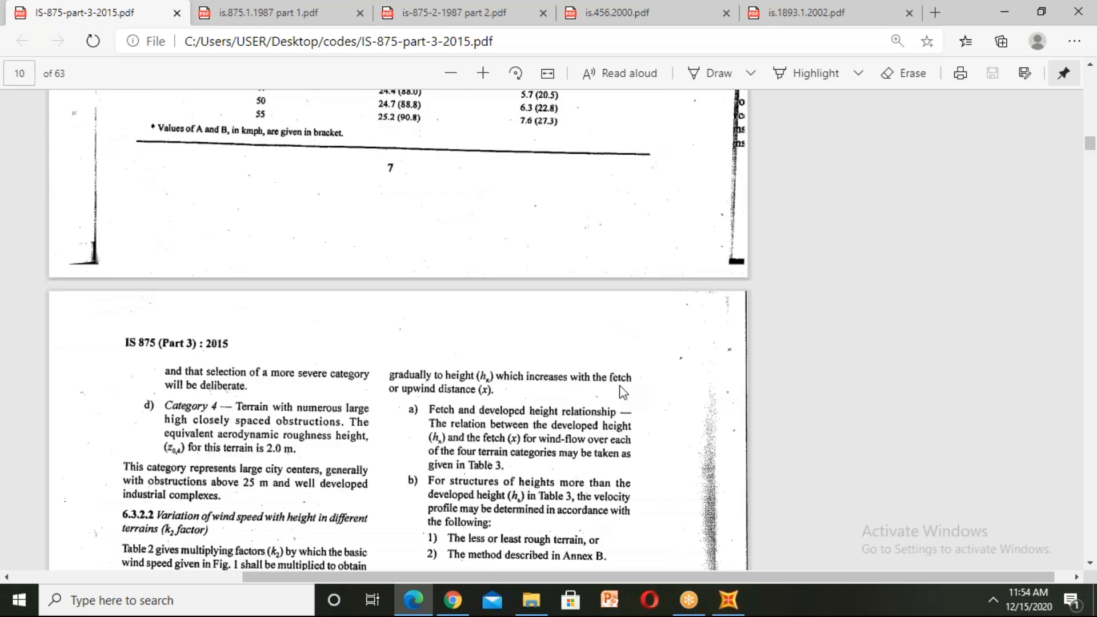
pyautogui.scroll(-10, 623, 392)
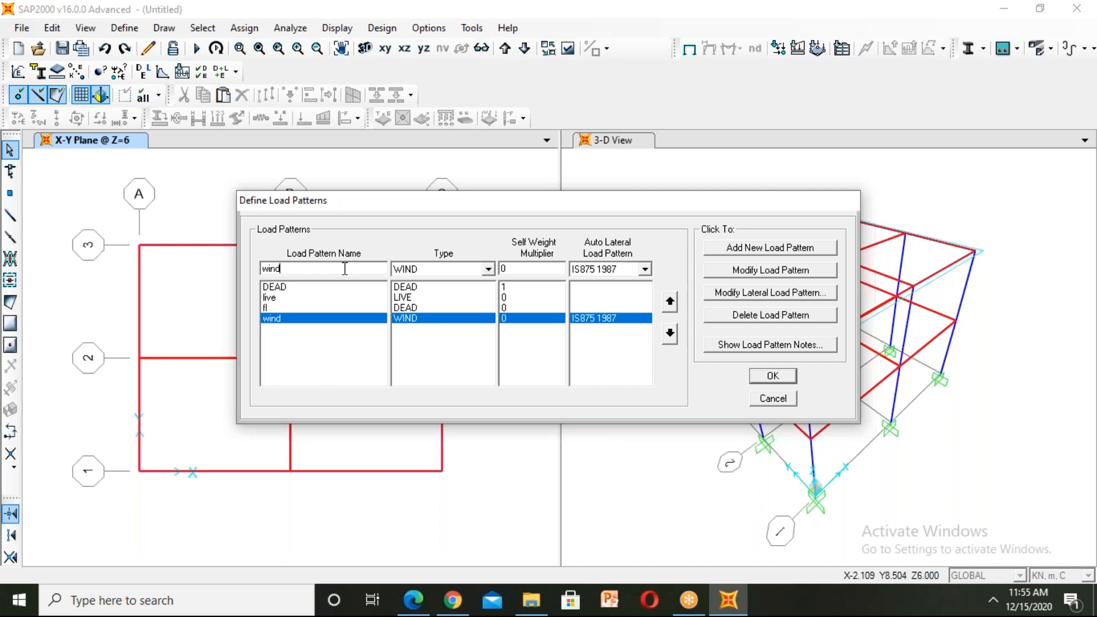
# - Switch to SAP2000 and enter eq x as a new load pattern name with the type QUAKE
pyautogui.press('BackSpace')
pyautogui.press('BackSpace')
pyautogui.press('BackSpace')
pyautogui.press('BackSpace')
pyautogui.write('eq x')
pyautogui.click(432, 271)
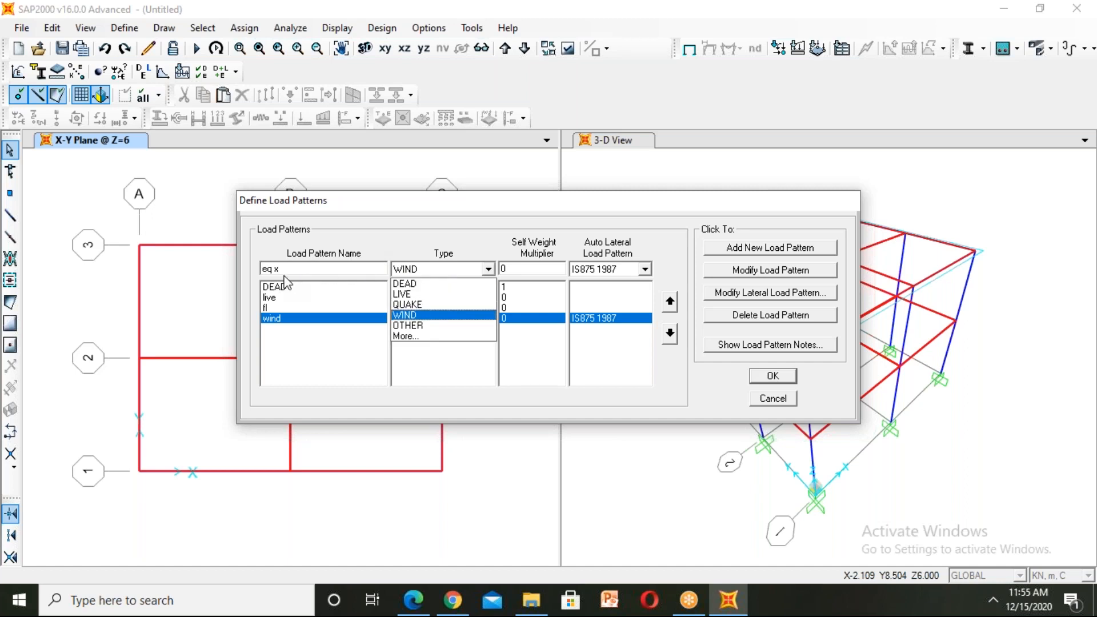
pyautogui.click(431, 304)
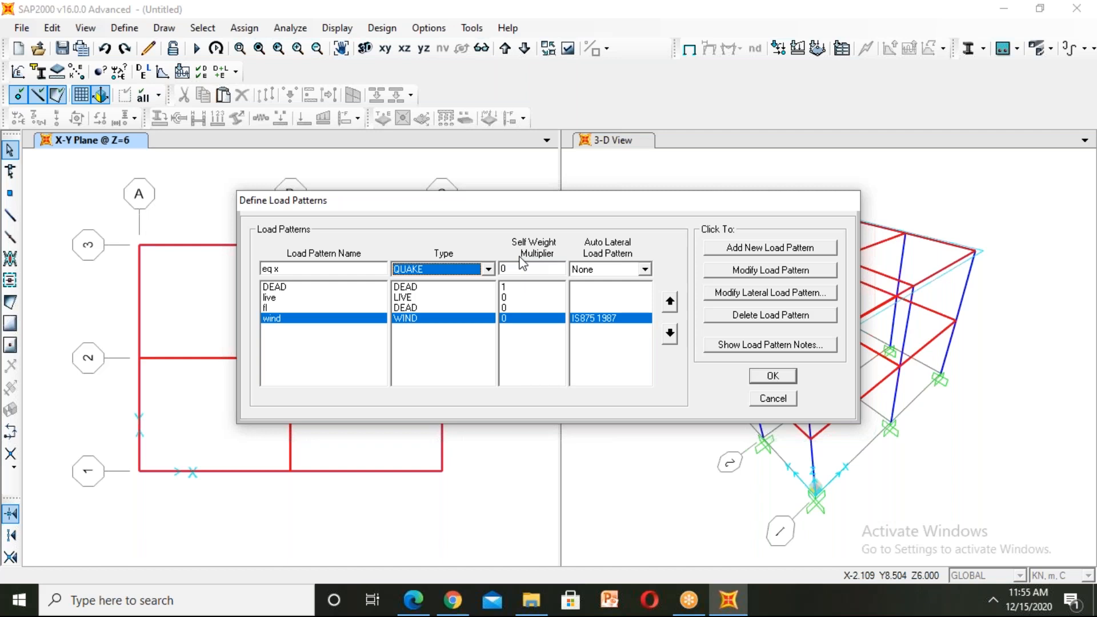
# - Add the eq x pattern with IS1893 2002 as its auto lateral load pattern and open its lateral load settings
pyautogui.click(611, 271)
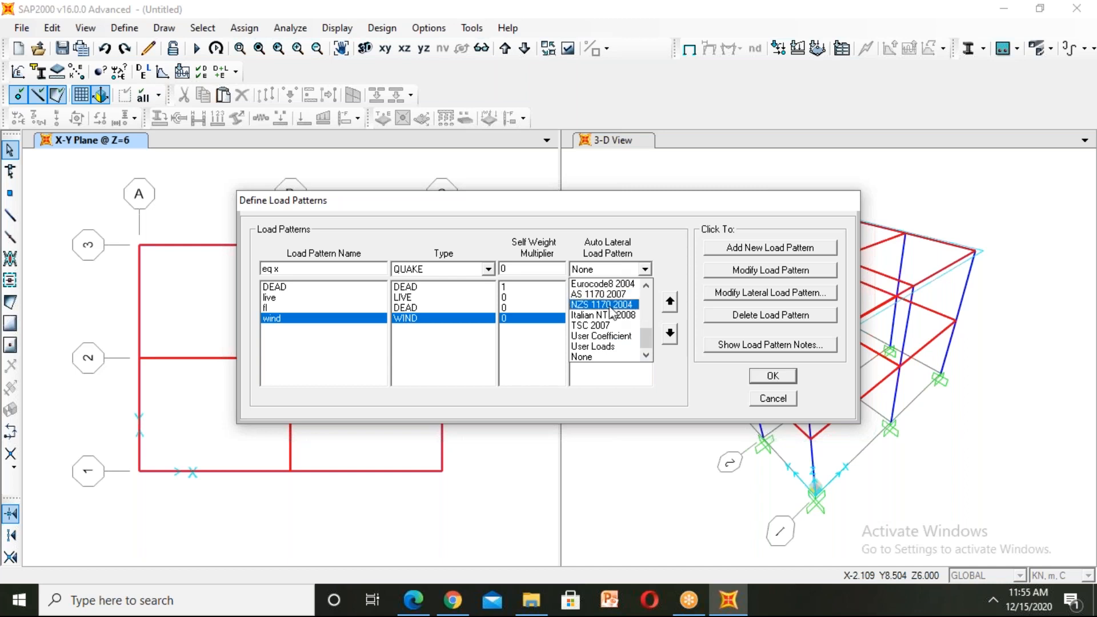
pyautogui.scroll(2, 613, 312)
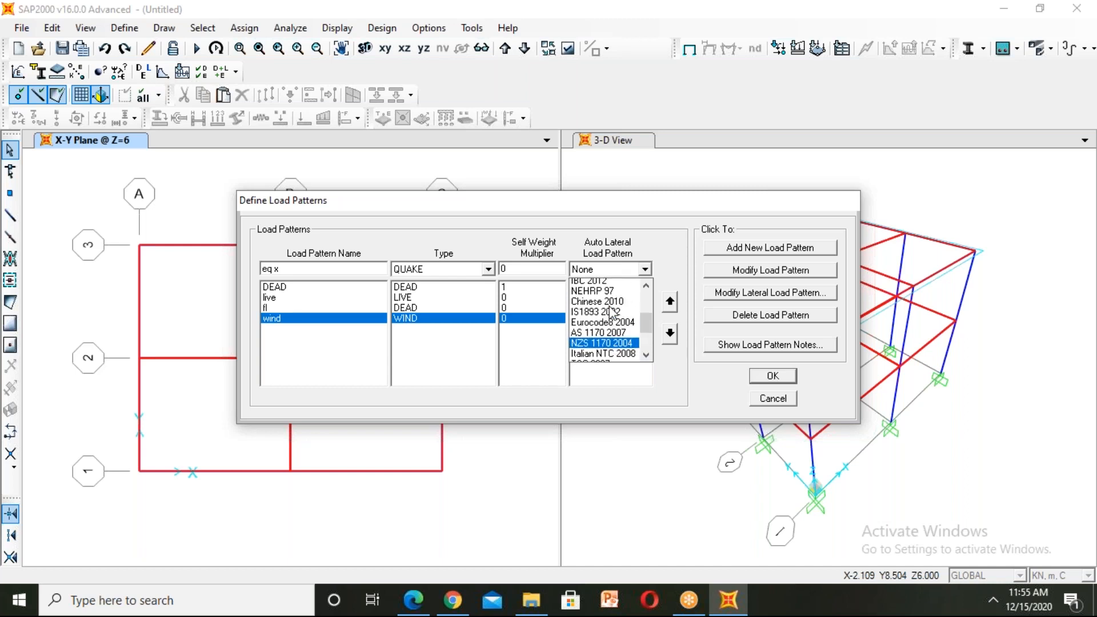
pyautogui.scroll(1, 612, 312)
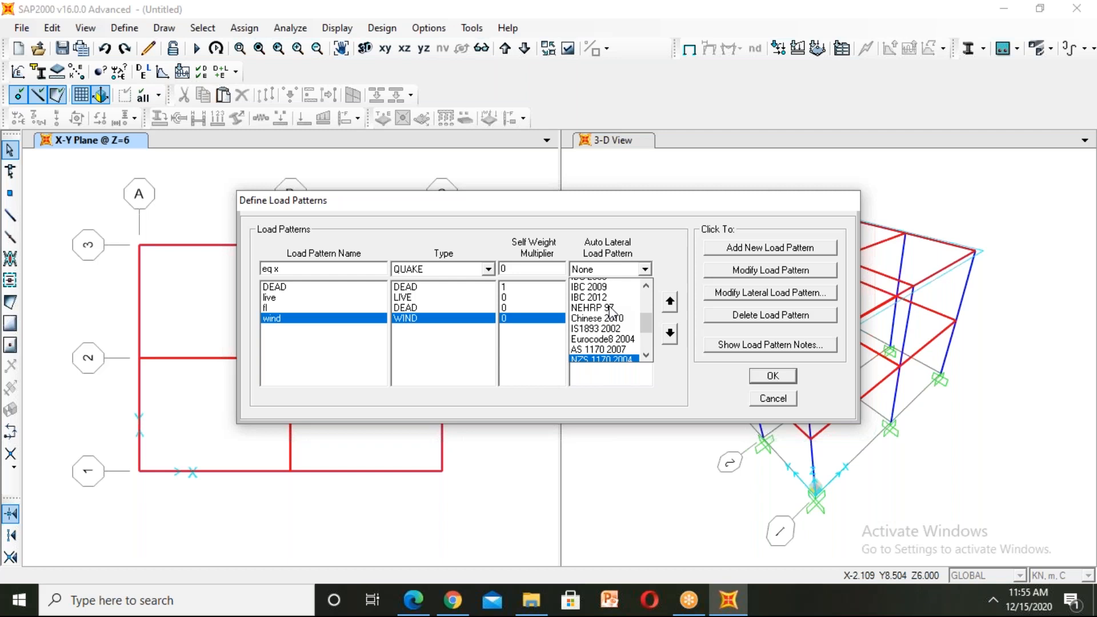
pyautogui.click(597, 328)
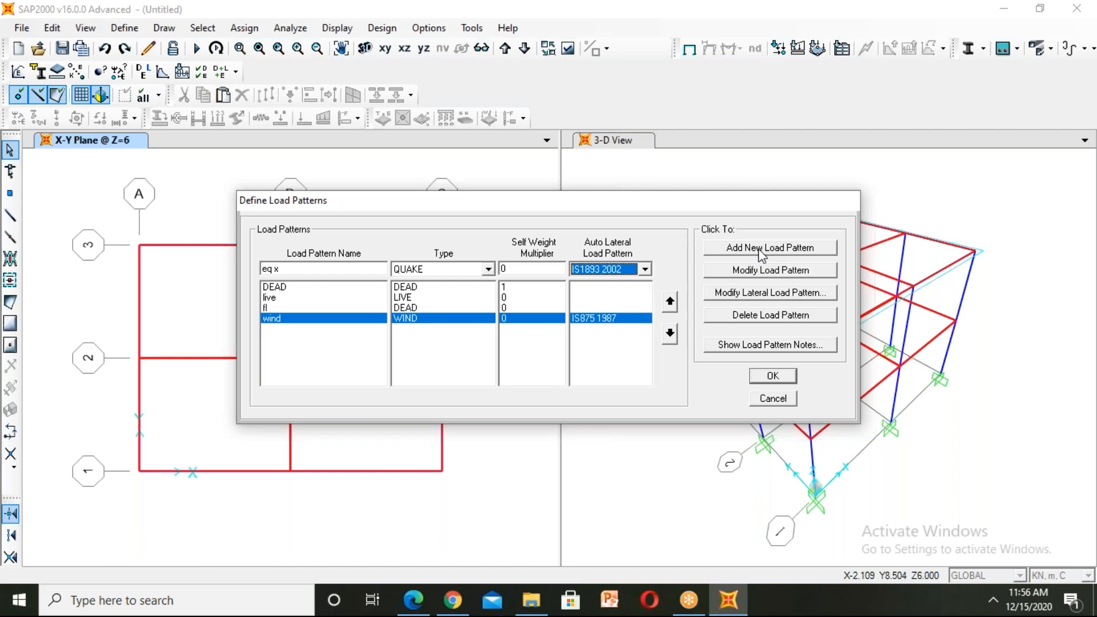
pyautogui.click(761, 247)
pyautogui.click(771, 292)
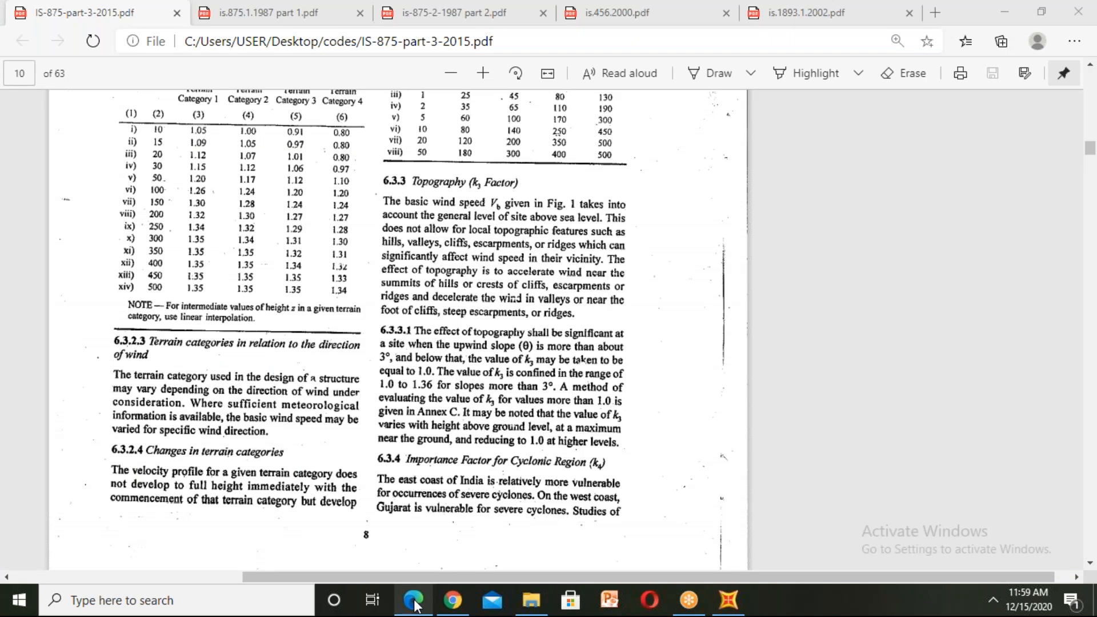
# - Switch to Edge, close every code PDF except is.1893.1.2002.pdf, and read its load combination and design earthquake load clauses
pyautogui.click(250, 11)
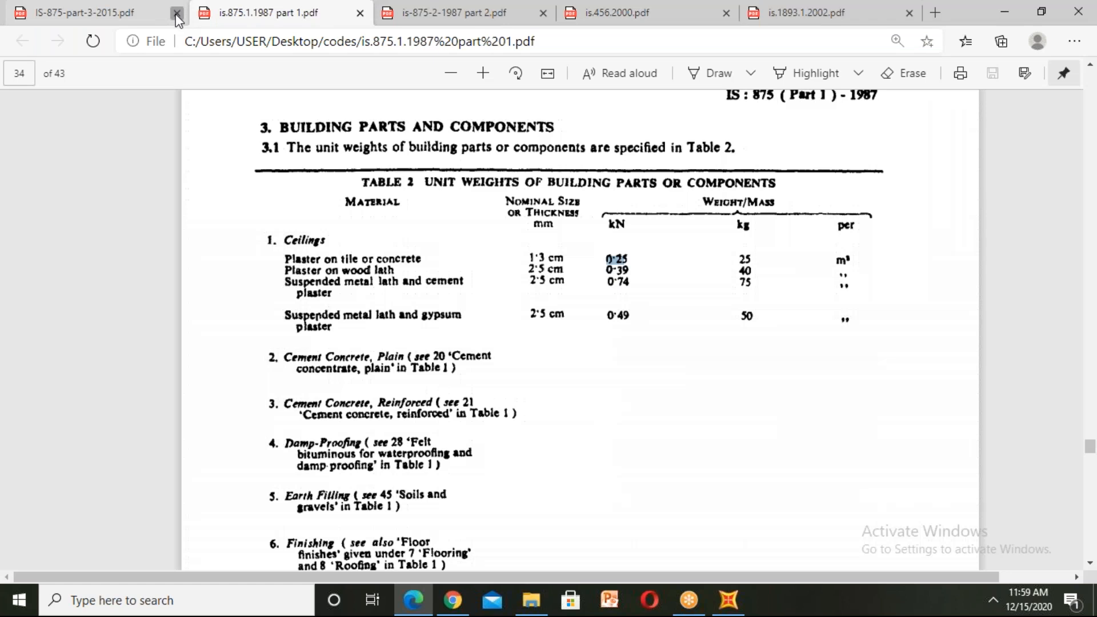
pyautogui.click(176, 12)
pyautogui.click(176, 13)
pyautogui.click(176, 12)
pyautogui.click(176, 12)
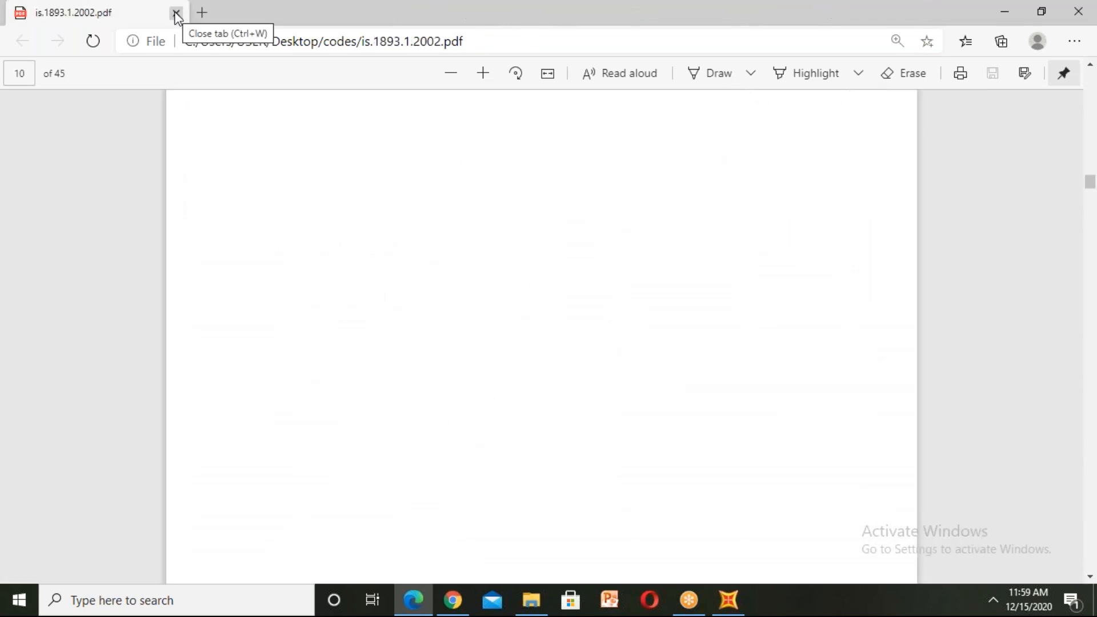
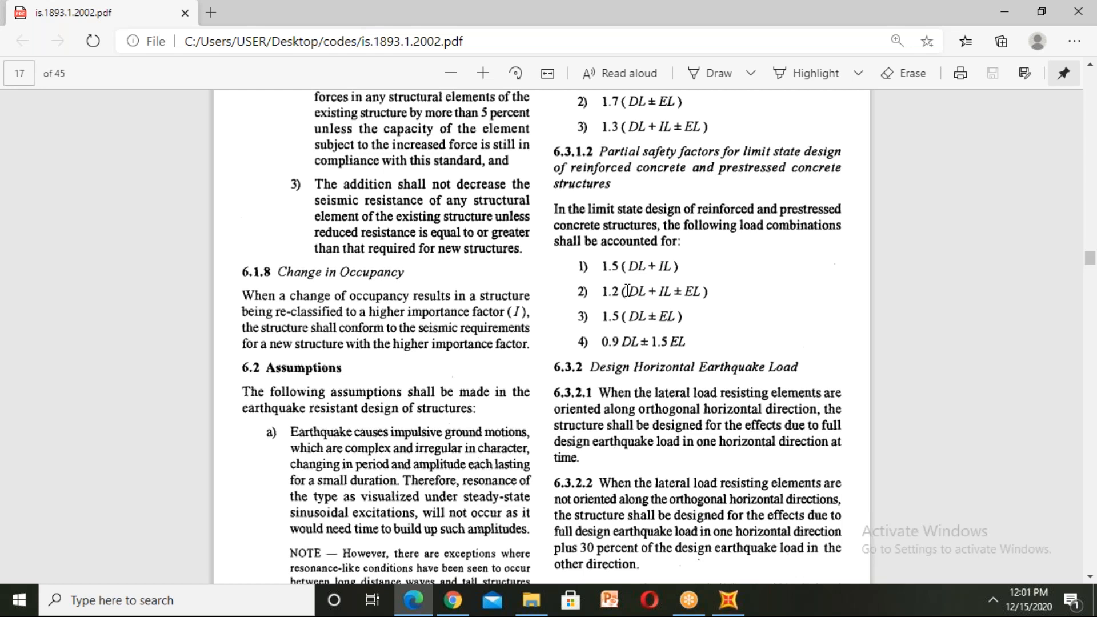
pyautogui.scroll(1, 627, 291)
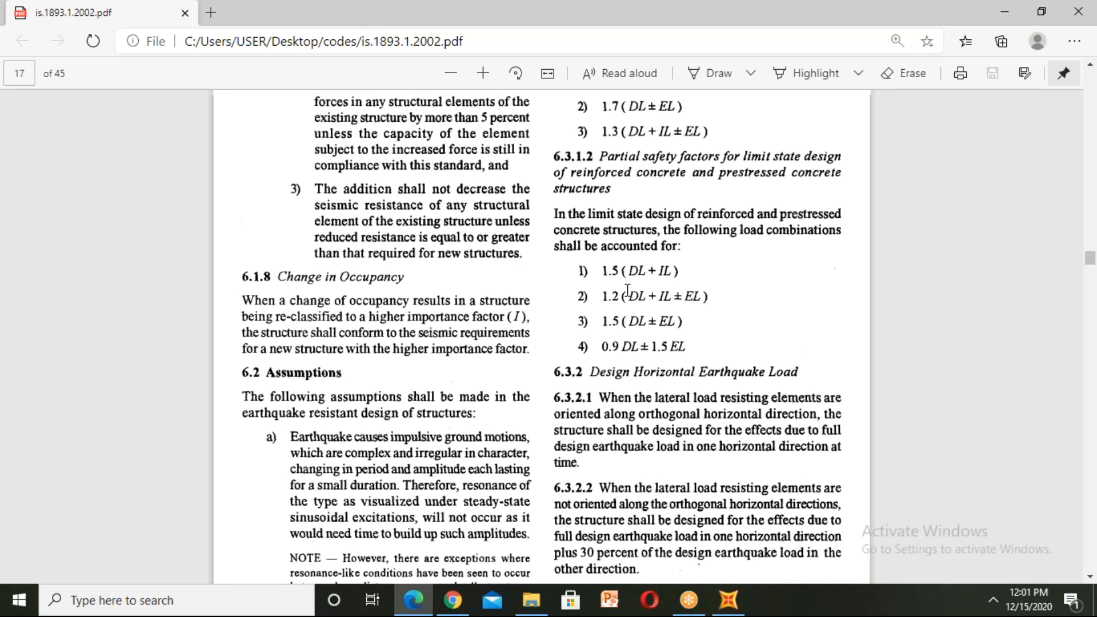
pyautogui.scroll(-7, 626, 292)
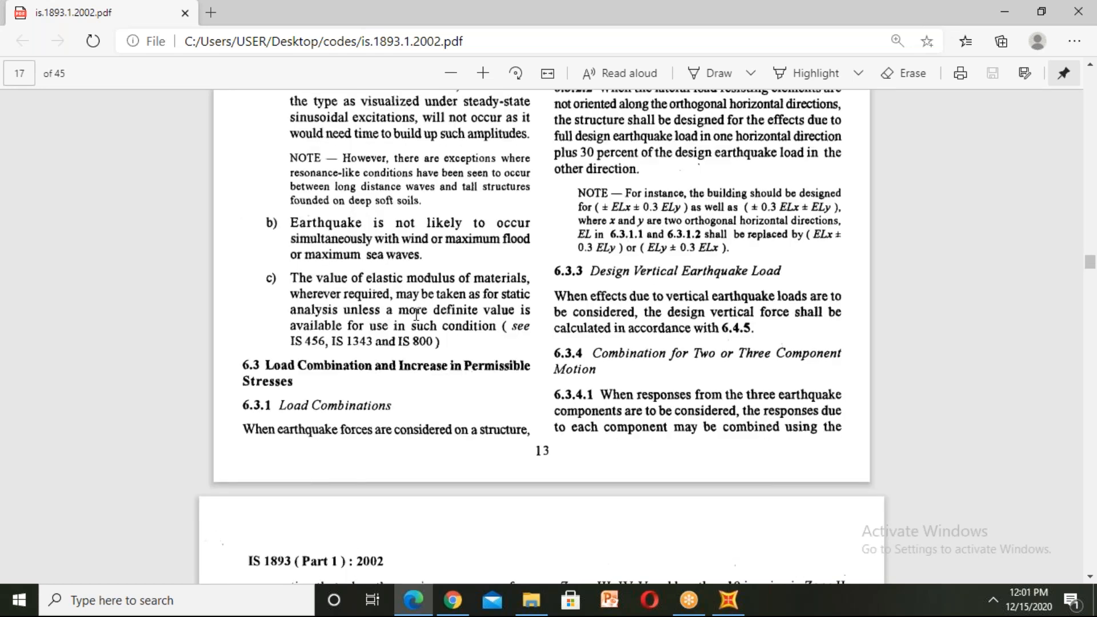
# - Switch to SAP2000 and choose soil type II for the IS1893:2002 seismic load pattern
pyautogui.hotkey('alt', 'Tab')
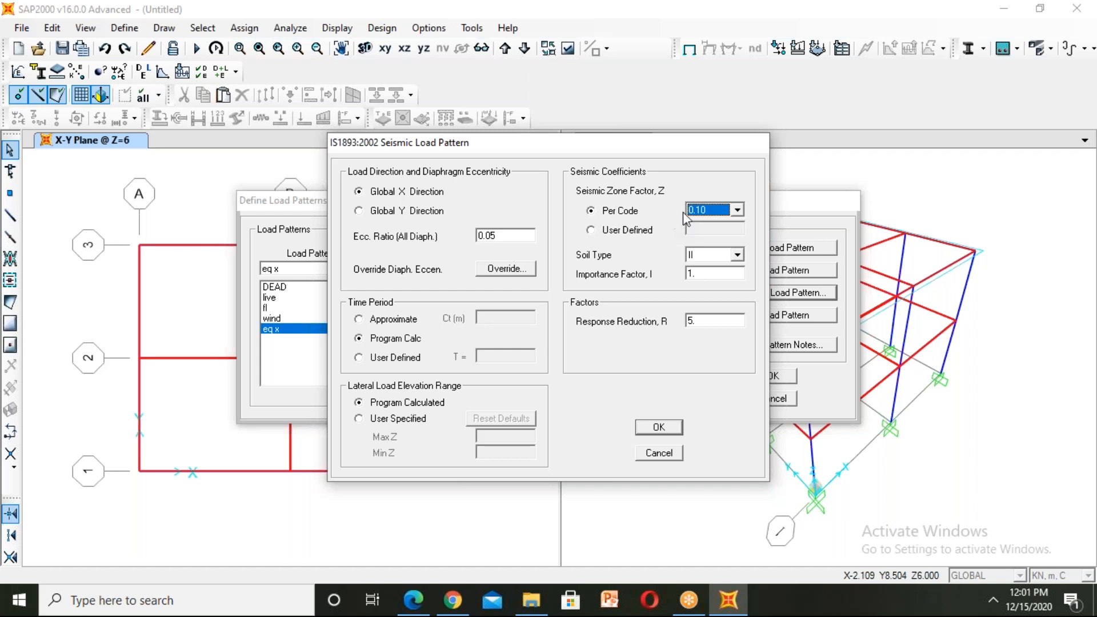
pyautogui.click(726, 255)
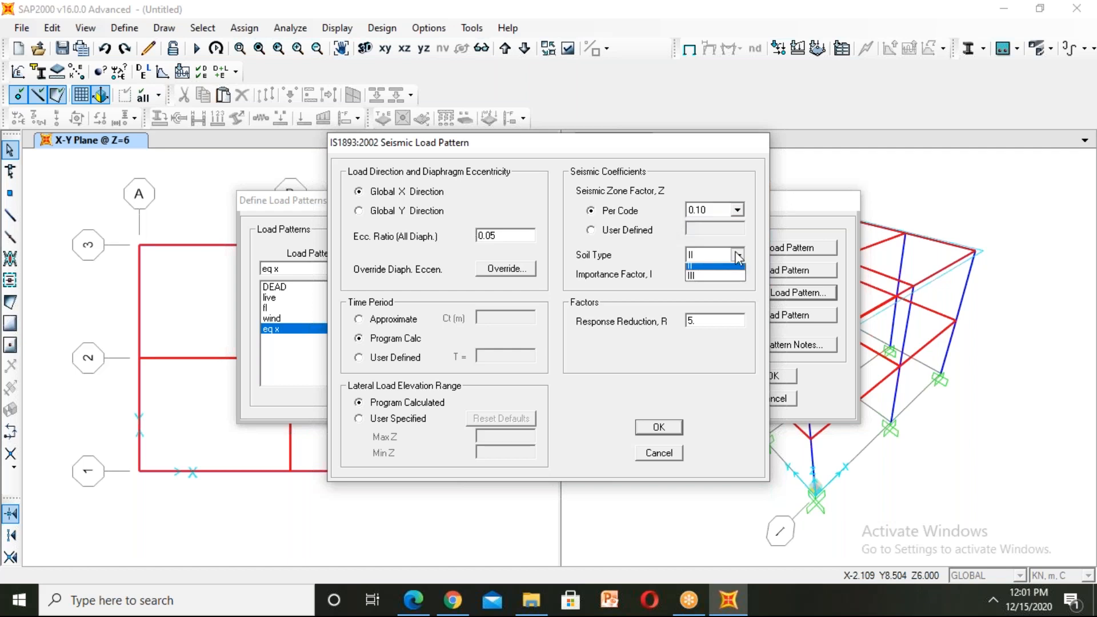
pyautogui.click(698, 254)
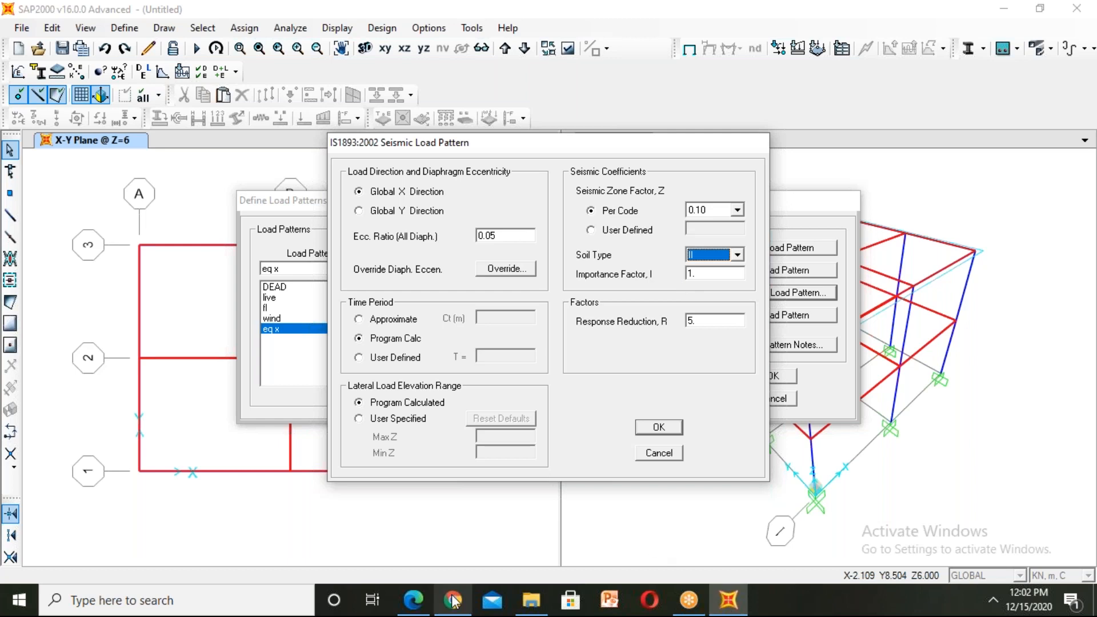
# - Switch to the IS 1893 PDF in Edge and look through the zone factor, soil response spectra, and importance and response reduction factor clauses
pyautogui.moveTo(453, 601)
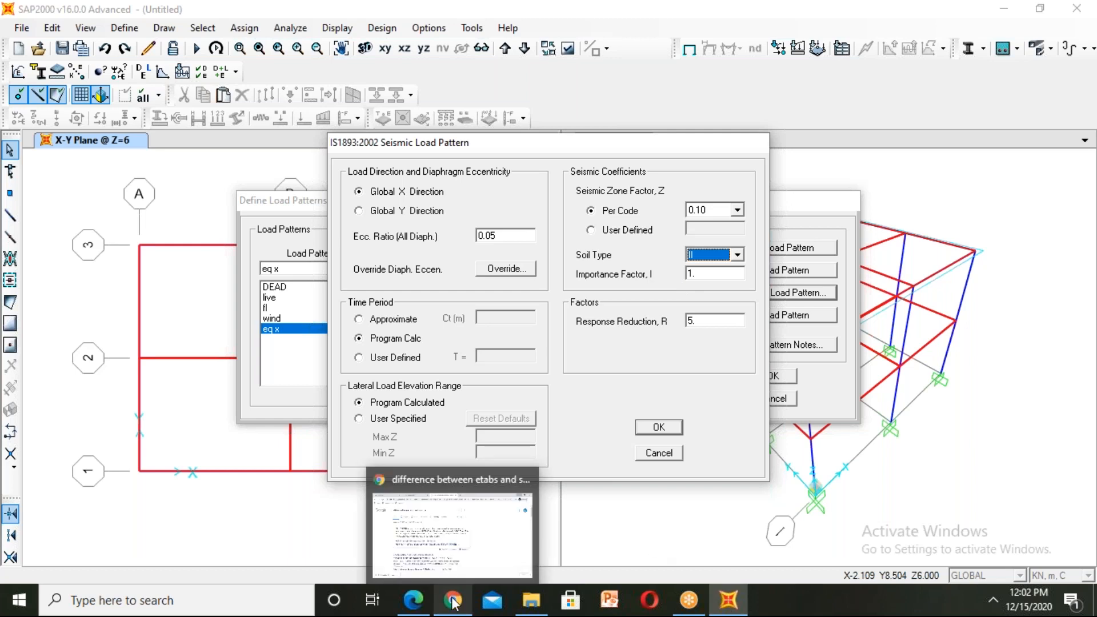
pyautogui.click(412, 607)
pyautogui.scroll(-6, 628, 265)
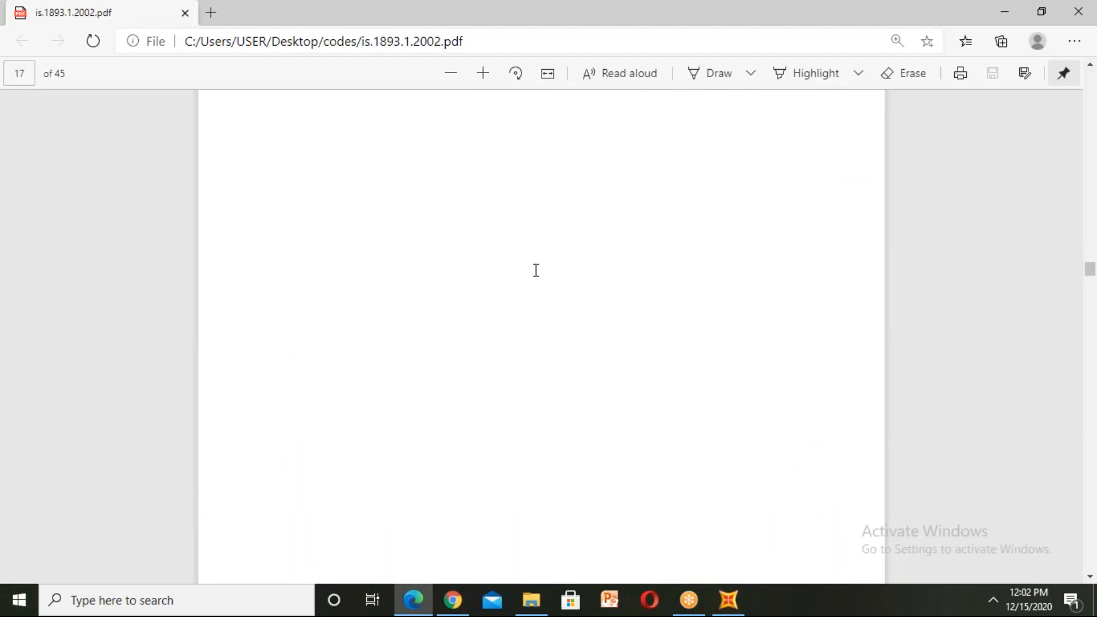
pyautogui.scroll(-10, 536, 271)
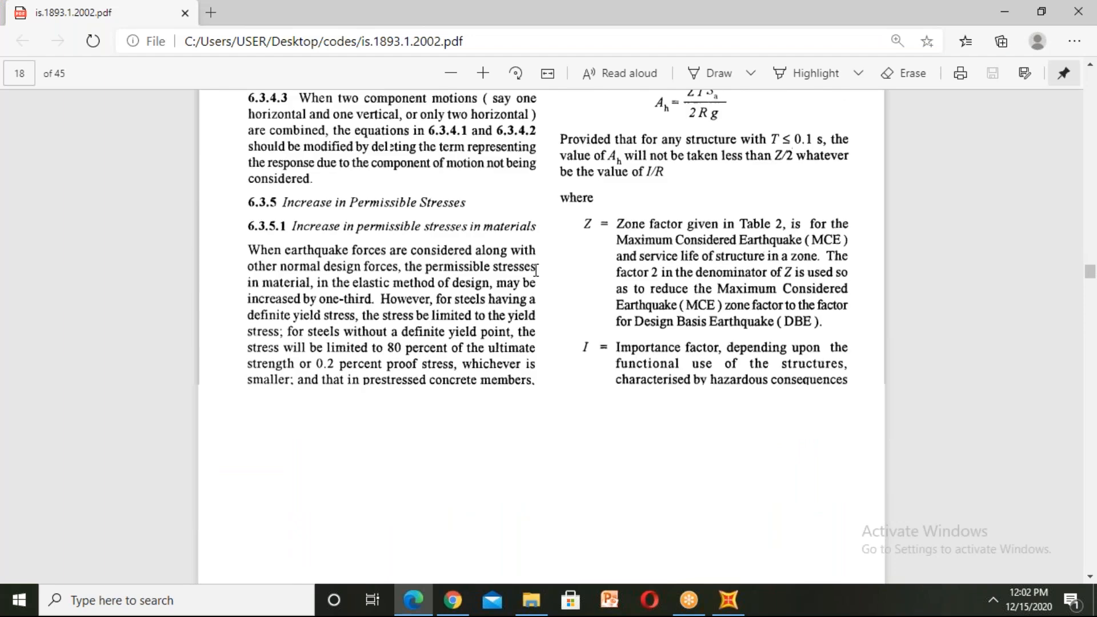
pyautogui.scroll(-10, 536, 270)
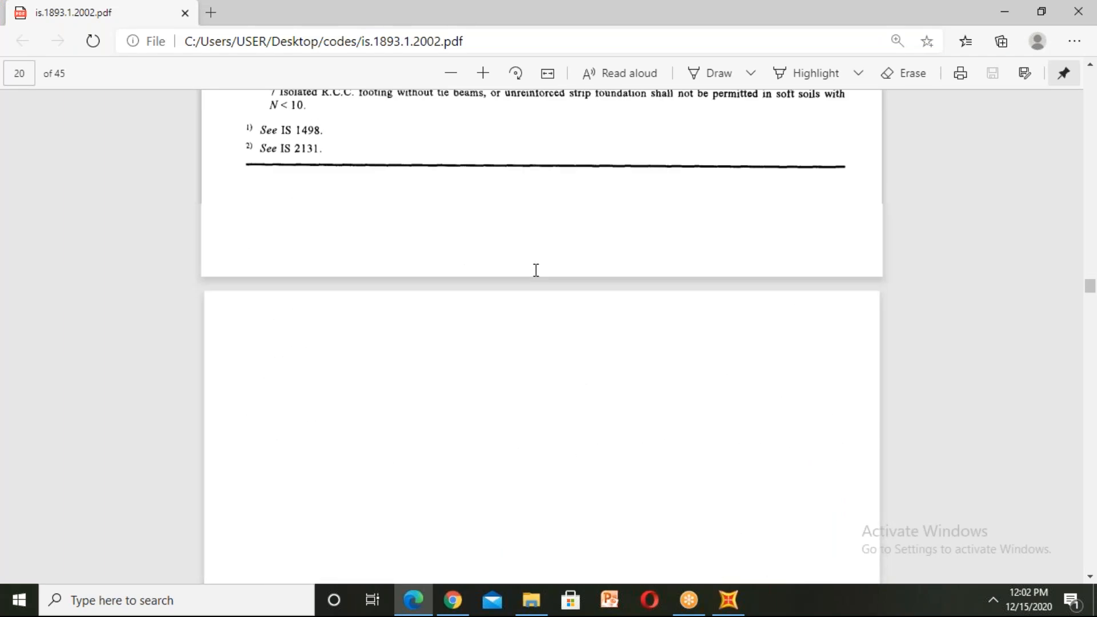
pyautogui.scroll(-5, 536, 270)
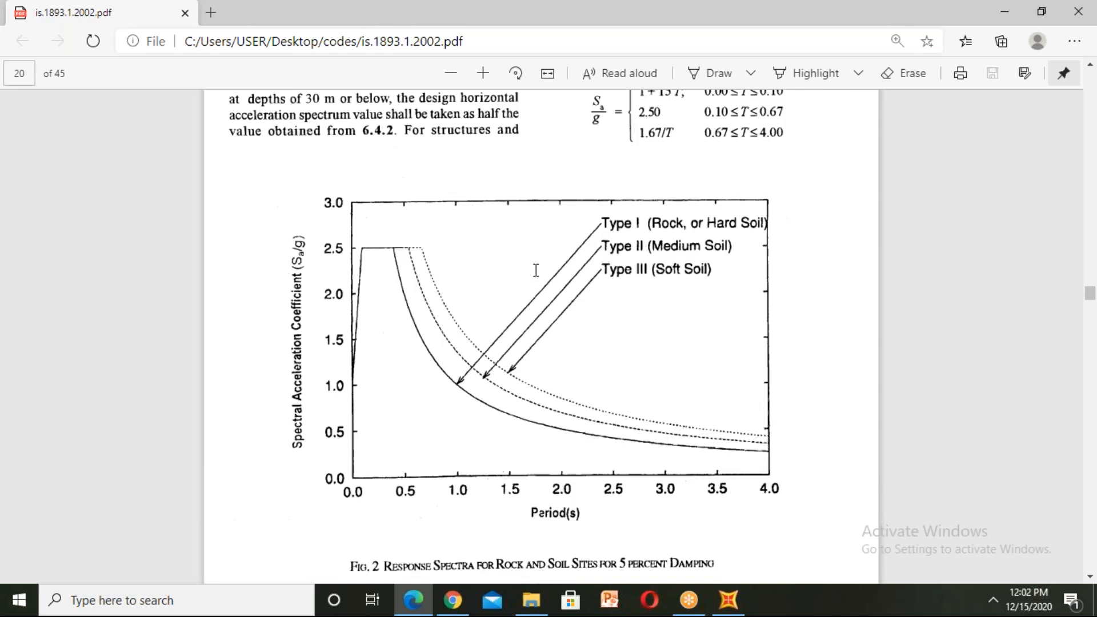
pyautogui.scroll(-10, 536, 271)
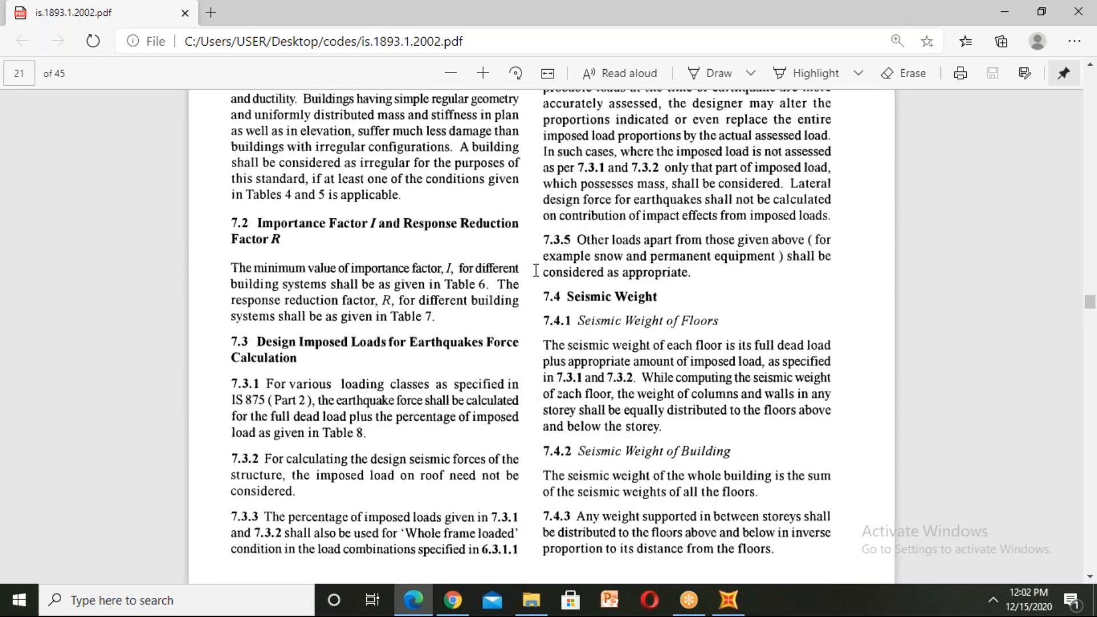
pyautogui.scroll(-2, 536, 271)
pyautogui.scroll(-2, 535, 269)
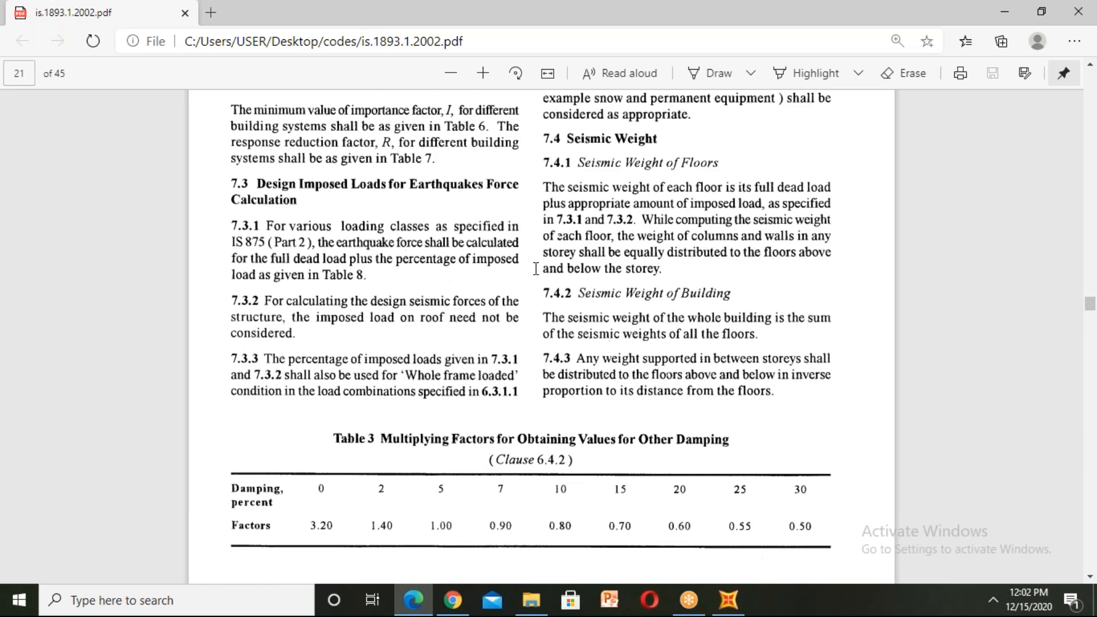
pyautogui.scroll(-4, 536, 269)
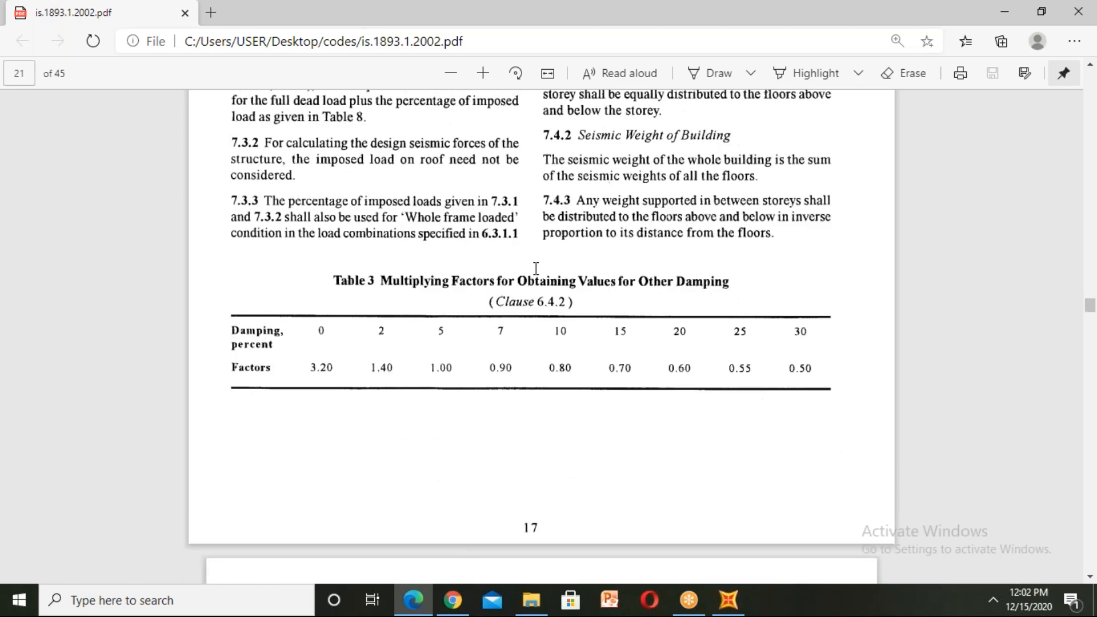
pyautogui.scroll(10, 535, 268)
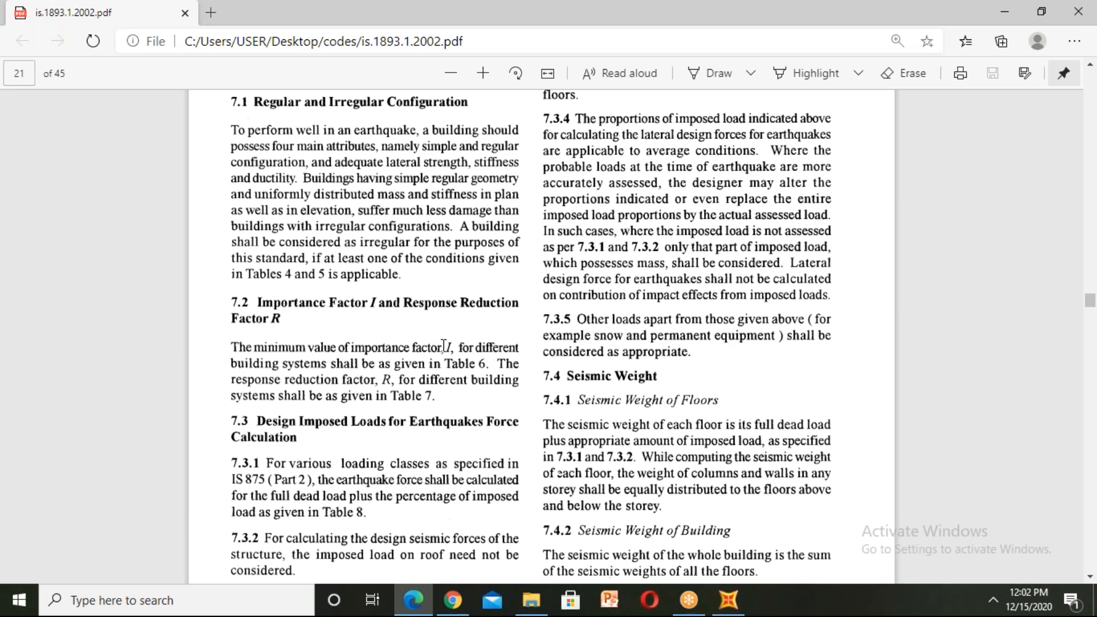
# - Examine the building irregularity tables and the Table 6 importance factors, and switch back to the seismic load pattern settings in SAP2000
pyautogui.scroll(-20, 443, 346)
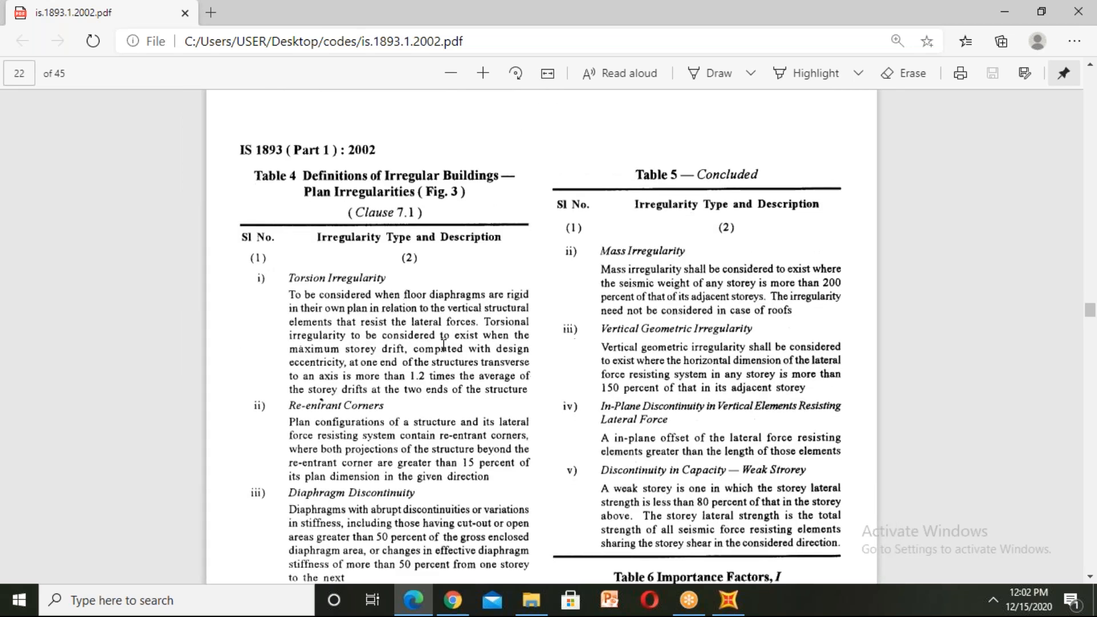
pyautogui.scroll(1, 445, 337)
pyautogui.scroll(-4, 598, 313)
pyautogui.scroll(-5, 599, 313)
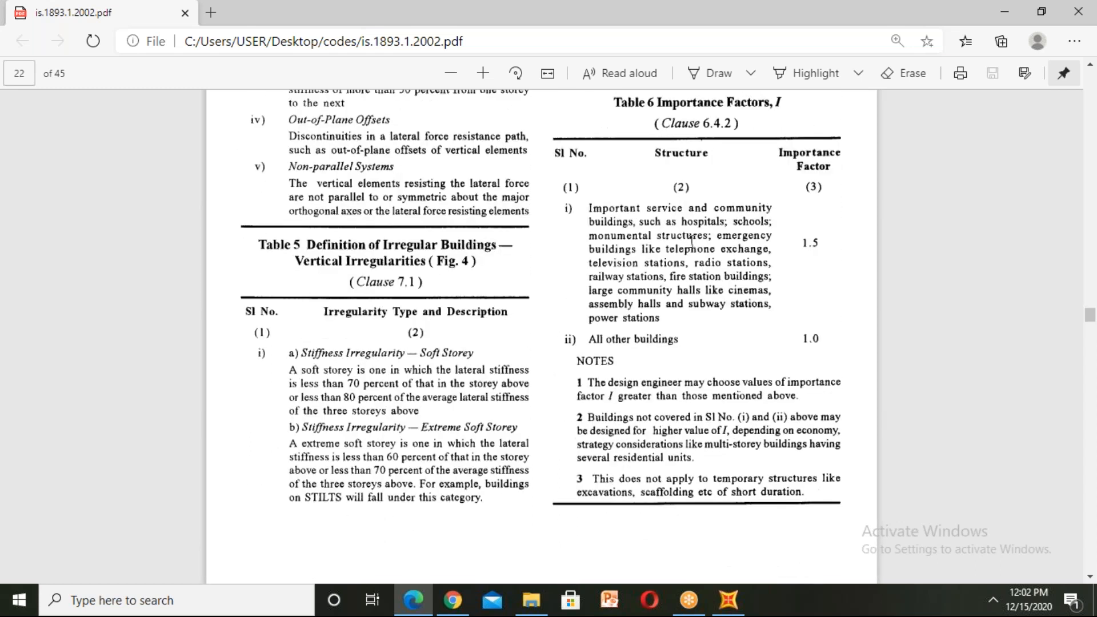
pyautogui.scroll(1, 691, 241)
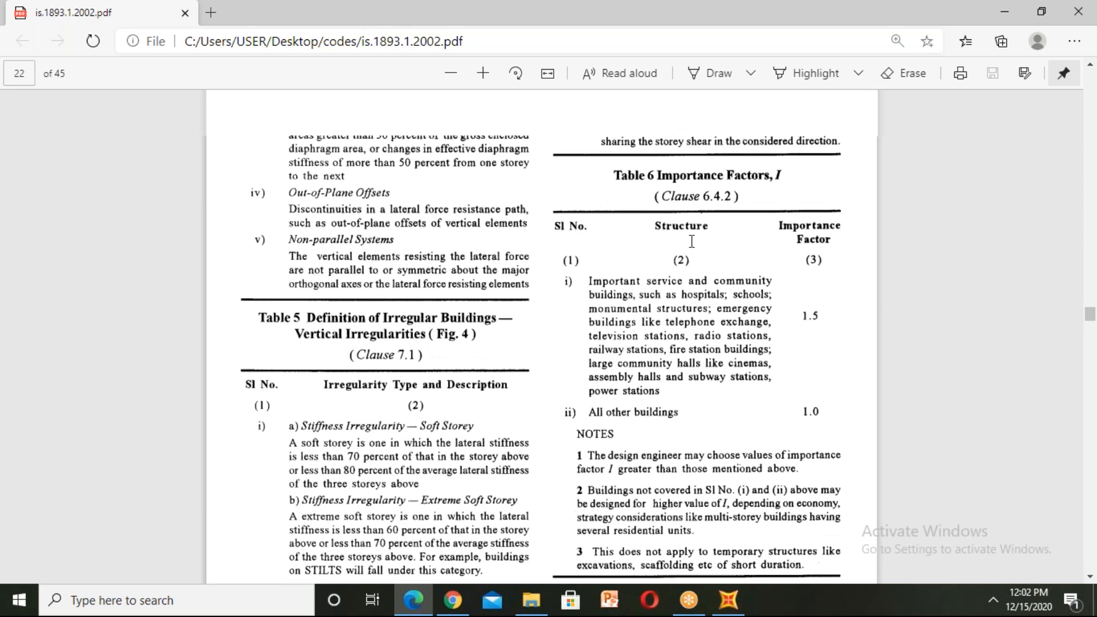
pyautogui.scroll(1, 691, 241)
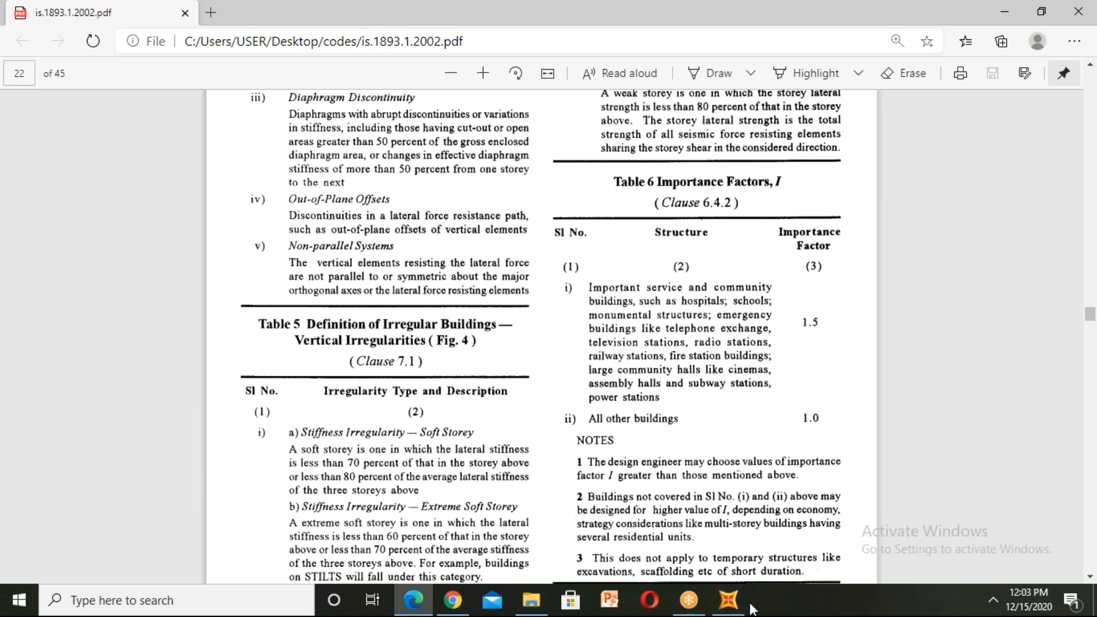
pyautogui.click(729, 601)
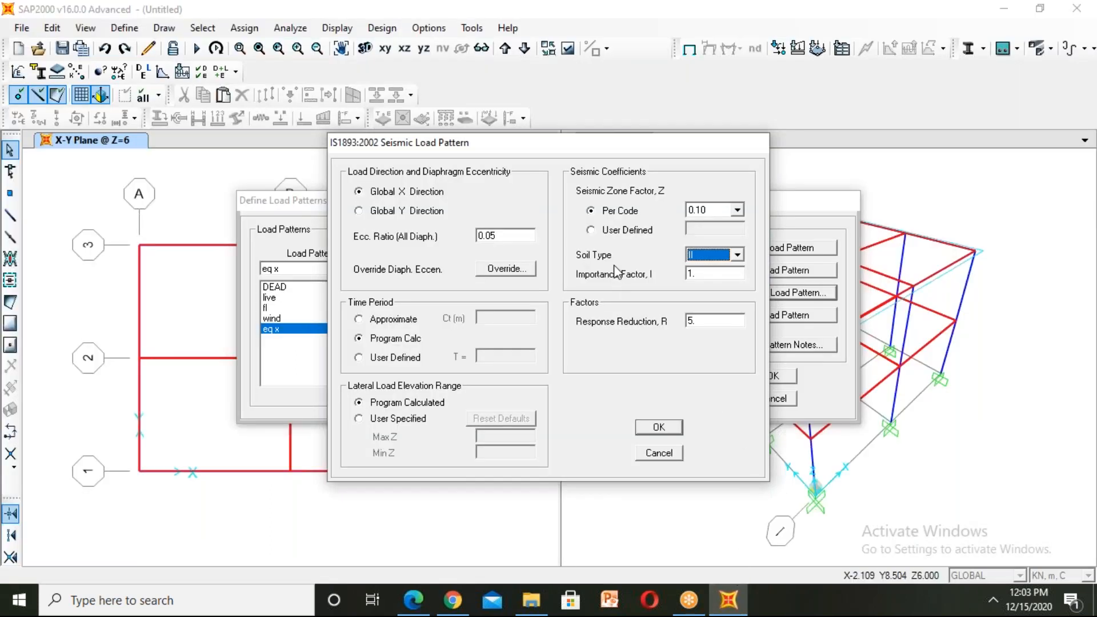
# - Switch to the IS 1893 PDF in Edge and examine the damping factors, building irregularity tables and Table 6 importance factors
pyautogui.click(728, 600)
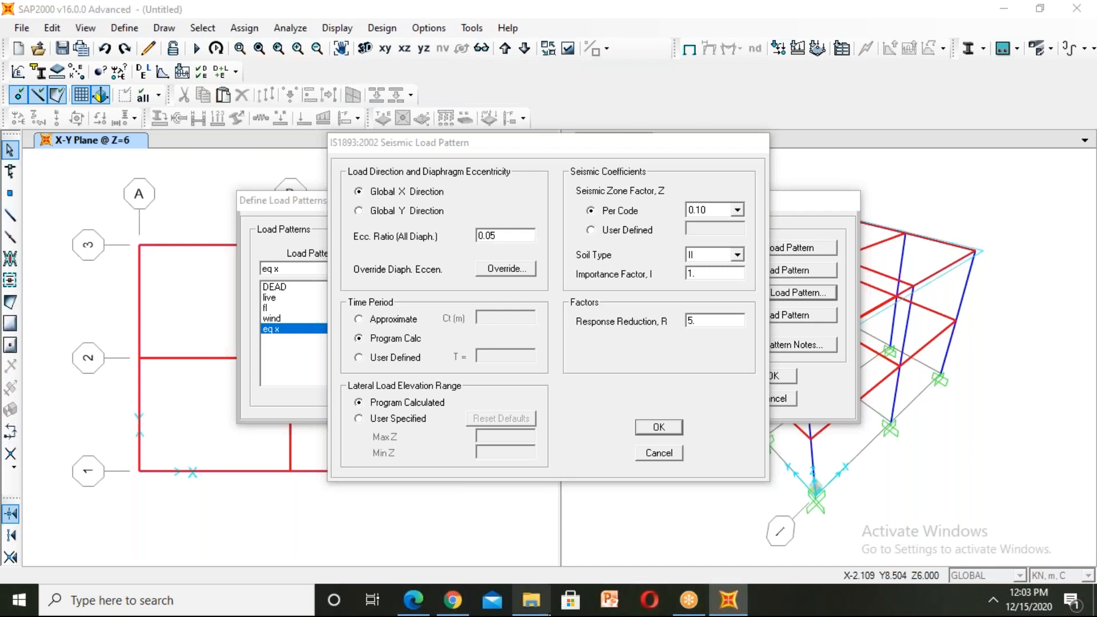
pyautogui.click(416, 609)
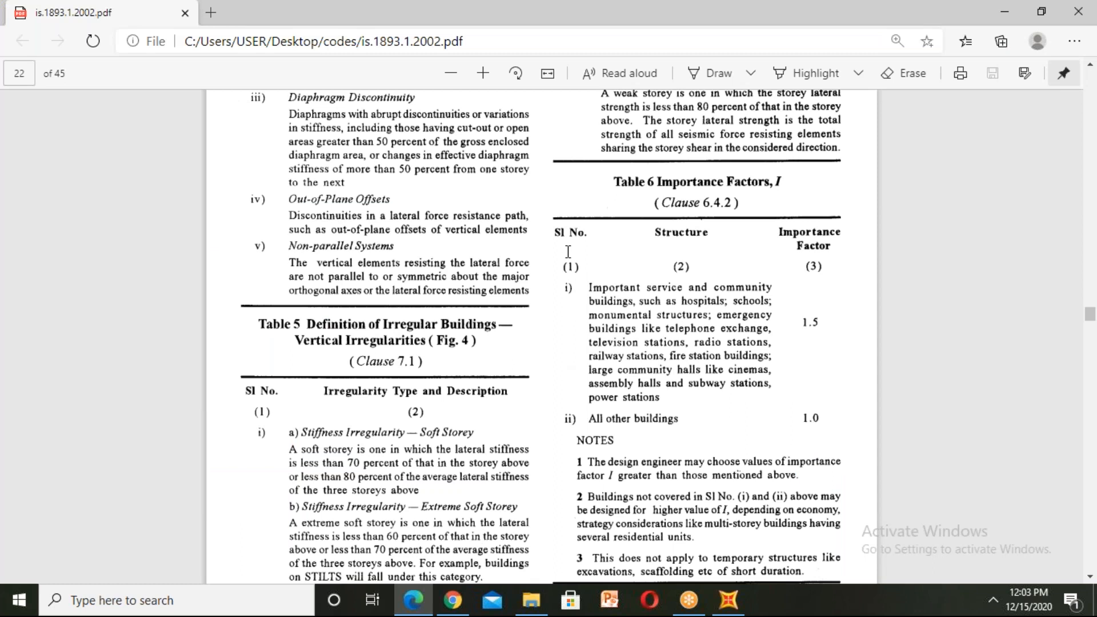
pyautogui.scroll(-10, 568, 251)
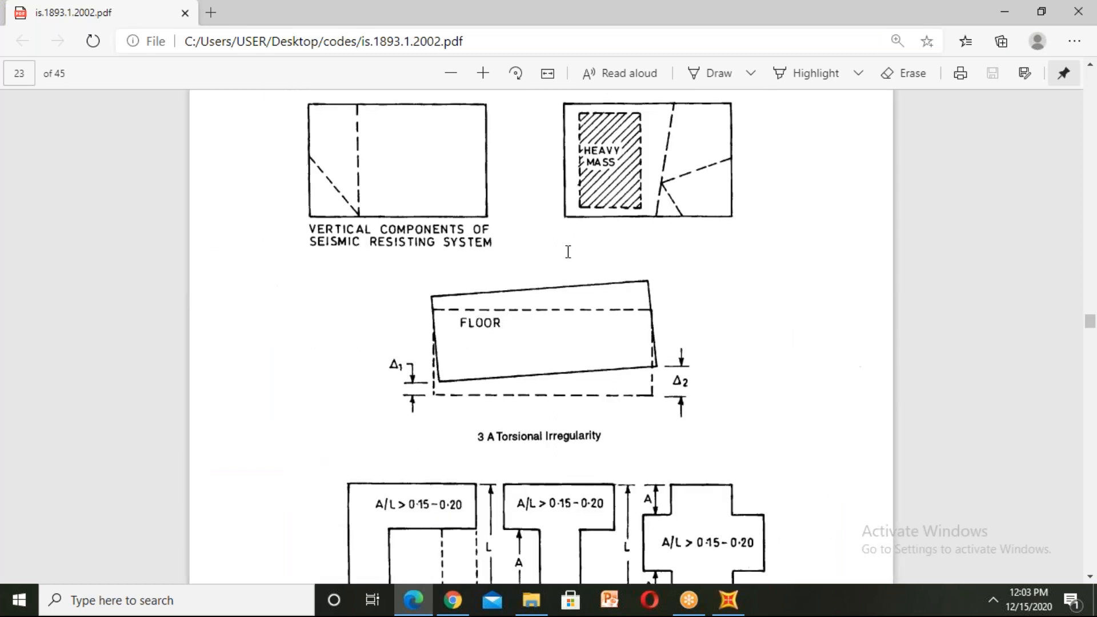
pyautogui.scroll(10, 567, 251)
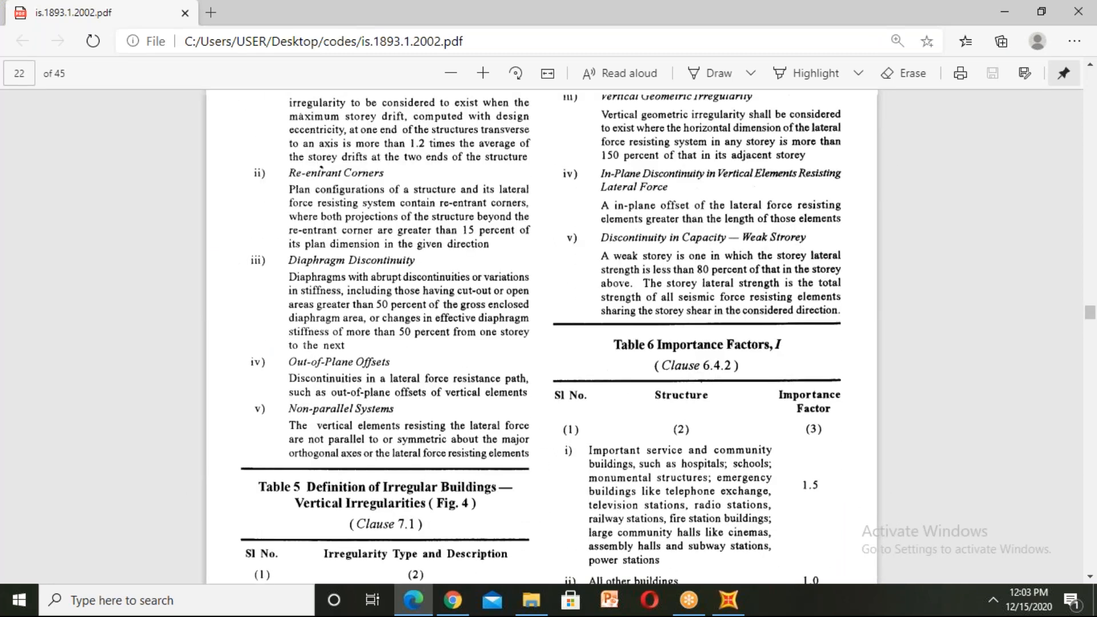
pyautogui.scroll(10, 541, 337)
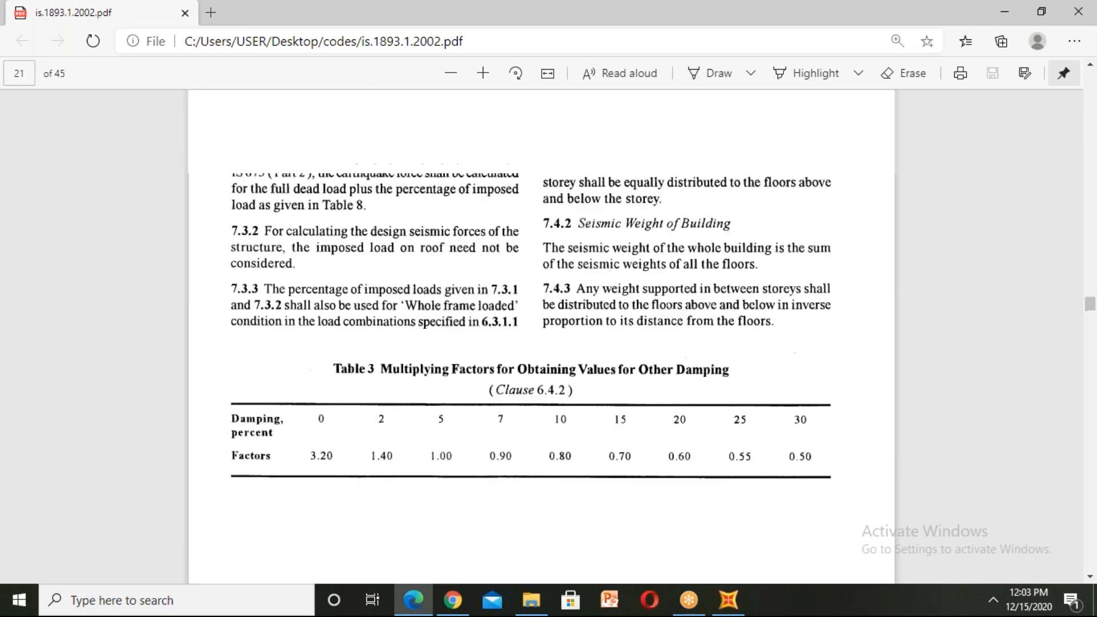
pyautogui.scroll(2, 541, 337)
pyautogui.scroll(4, 495, 316)
pyautogui.scroll(-10, 495, 316)
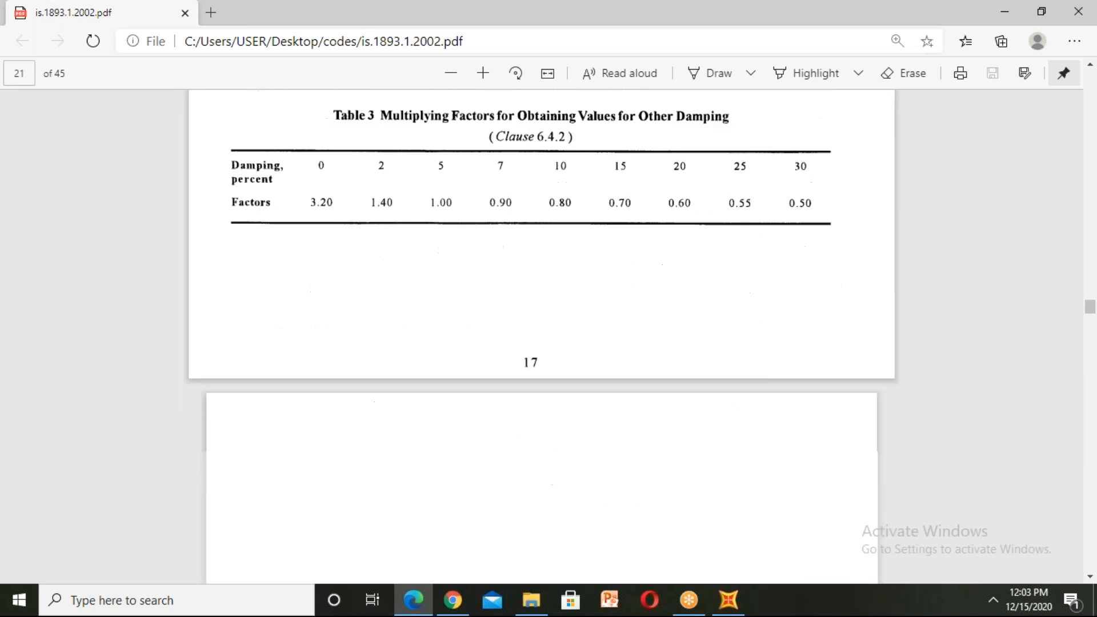
pyautogui.scroll(-1, 495, 317)
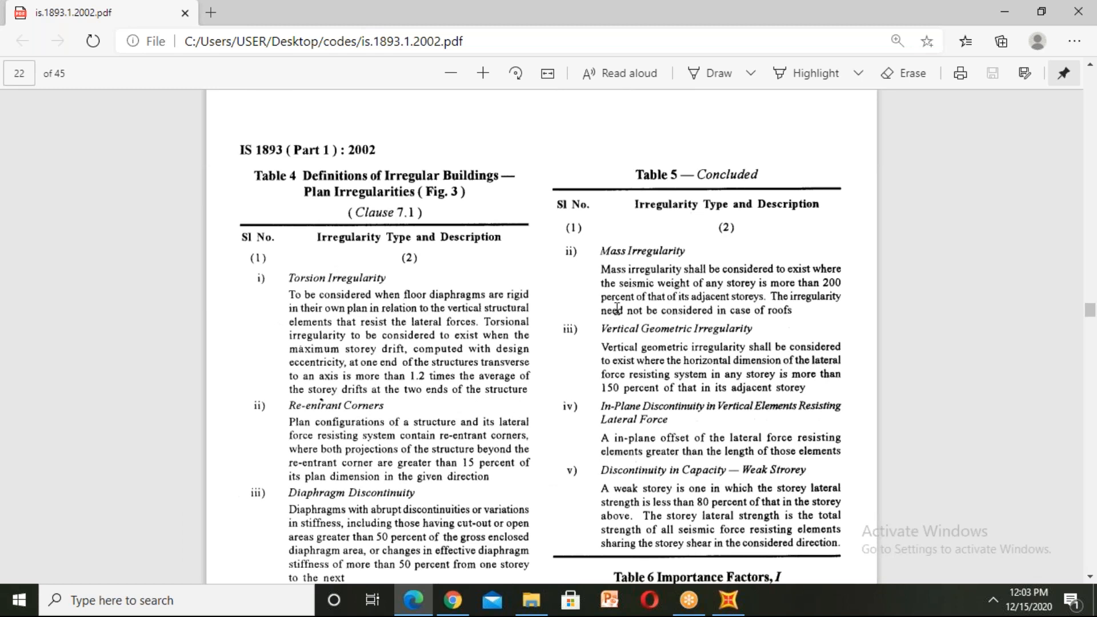
pyautogui.scroll(-5, 617, 309)
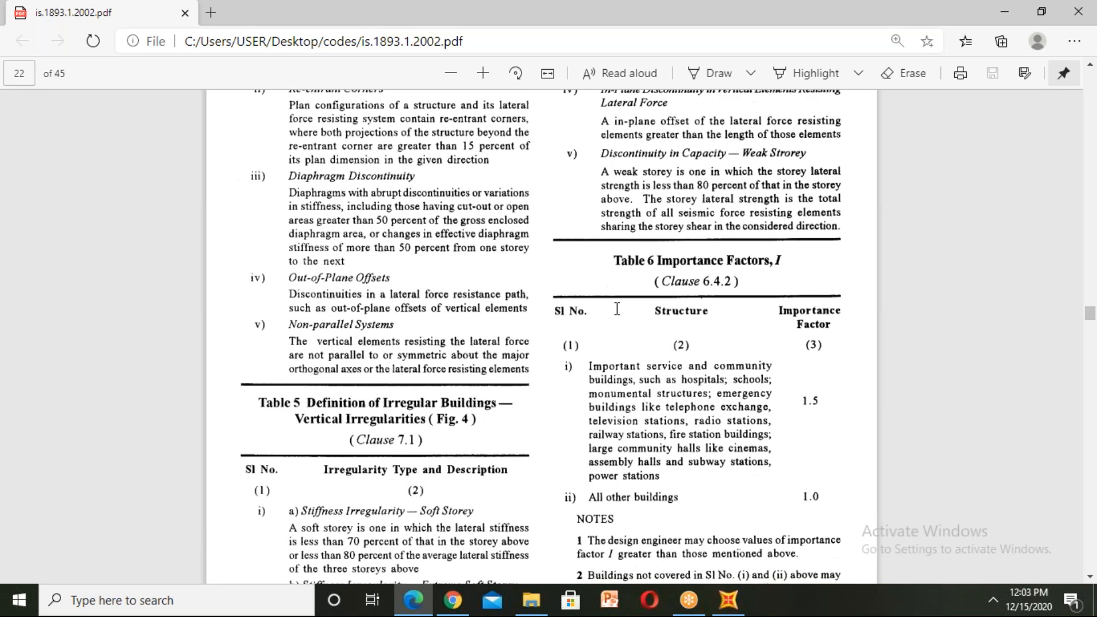
# - Look up the Table 7 response reduction factors for building systems in the IS 1893 PDF
pyautogui.scroll(-13, 616, 309)
pyautogui.scroll(-20, 617, 309)
pyautogui.scroll(-20, 617, 309)
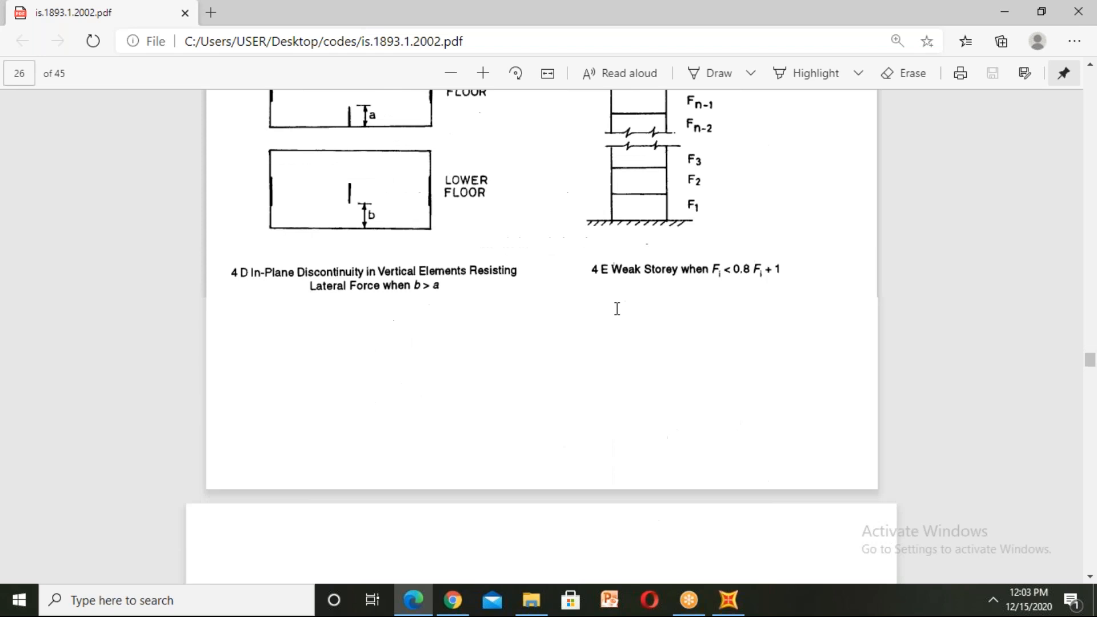
pyautogui.scroll(-7, 617, 308)
pyautogui.scroll(-2, 617, 308)
pyautogui.scroll(2, 616, 309)
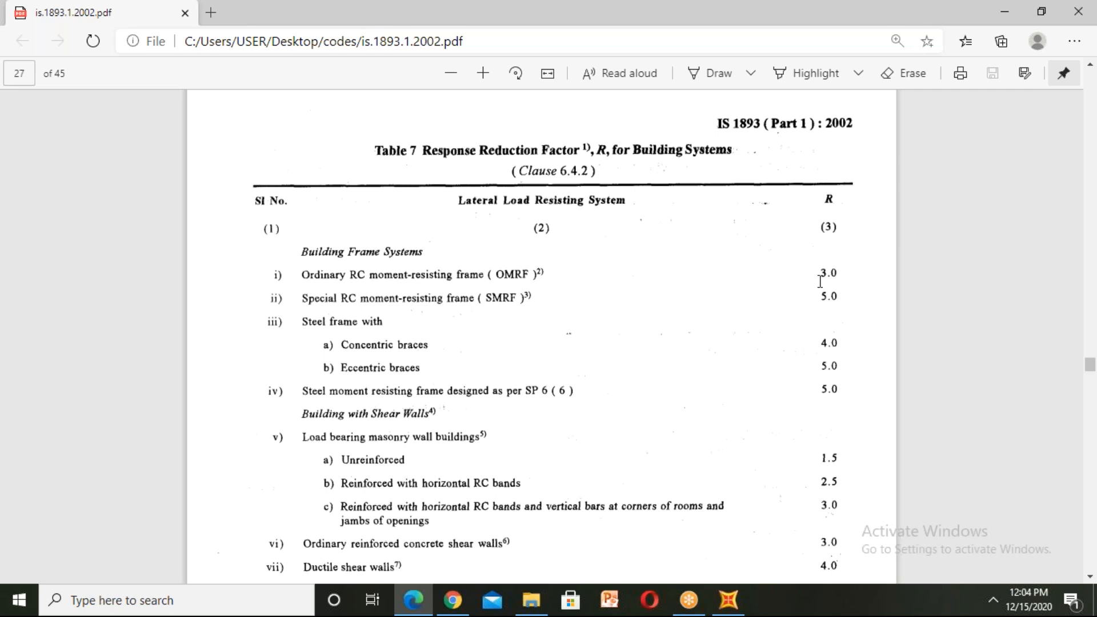
# - Switch to SAP2000, set the response reduction factor R of the eq x pattern to 3, and accept the load patterns
pyautogui.click(741, 606)
pyautogui.doubleClick(710, 321)
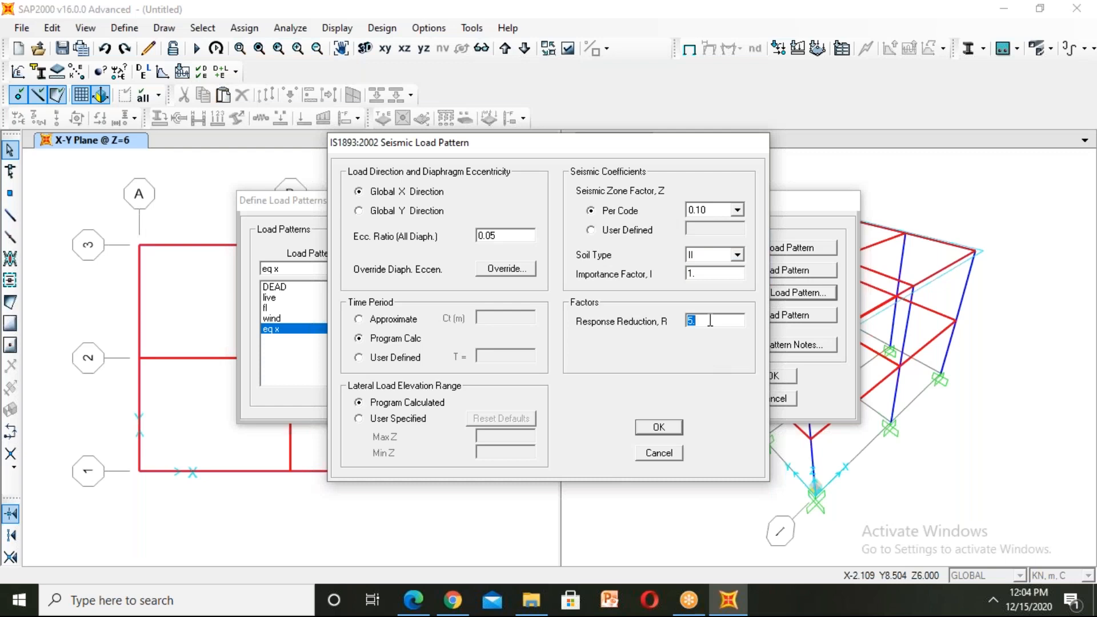
pyautogui.write('3')
pyautogui.click(678, 433)
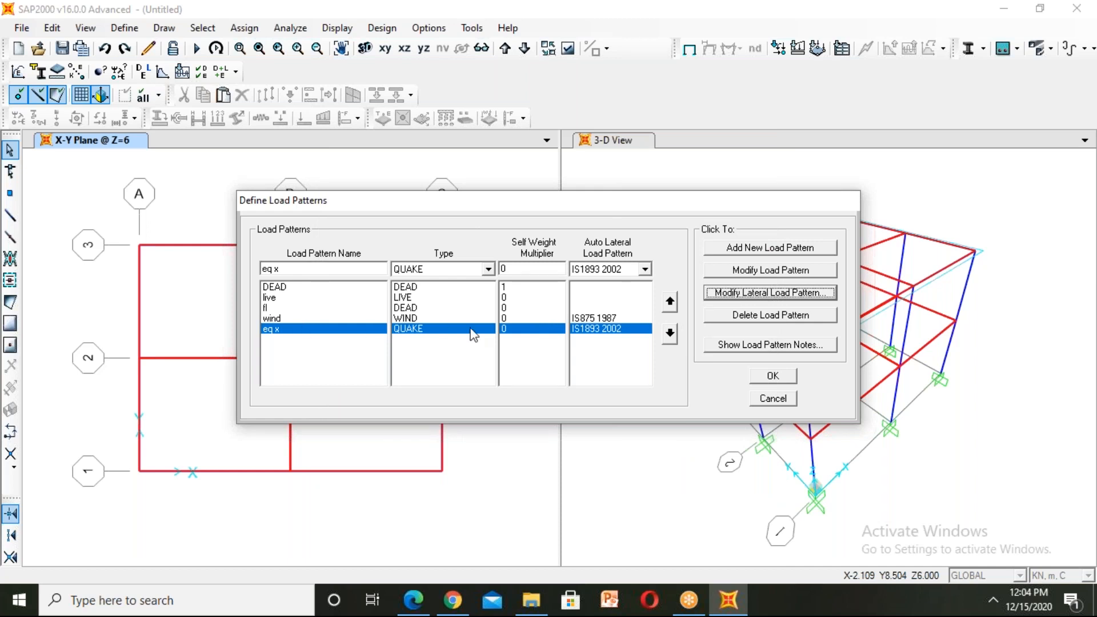
pyautogui.click(759, 370)
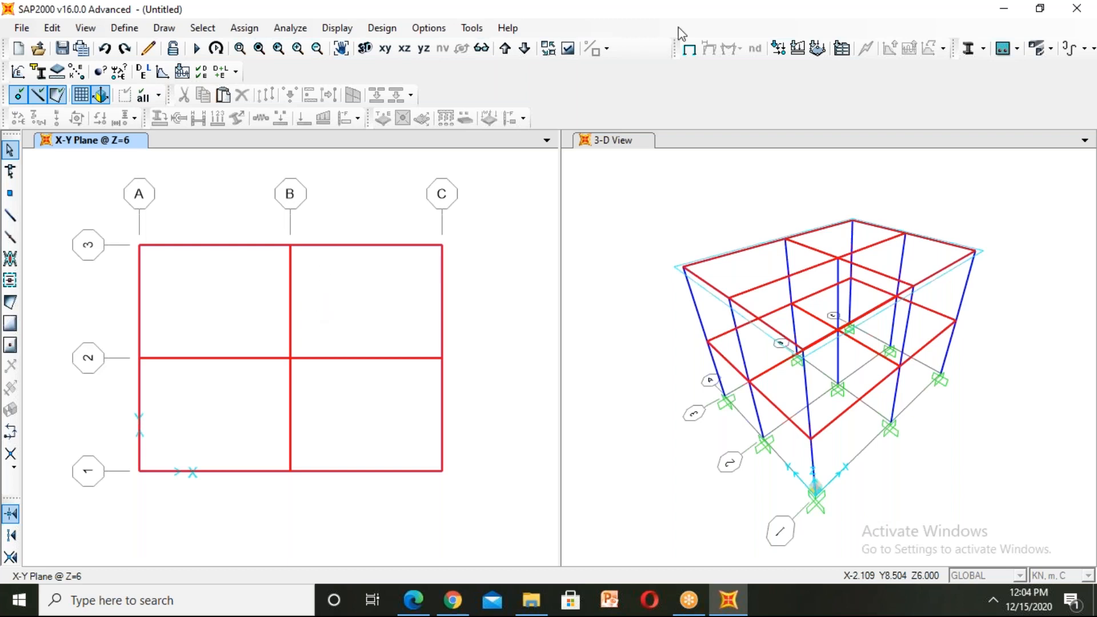
# - Add the default code-generated load combinations for Concrete Frame Design, keeping the preset combination data
pyautogui.click(125, 29)
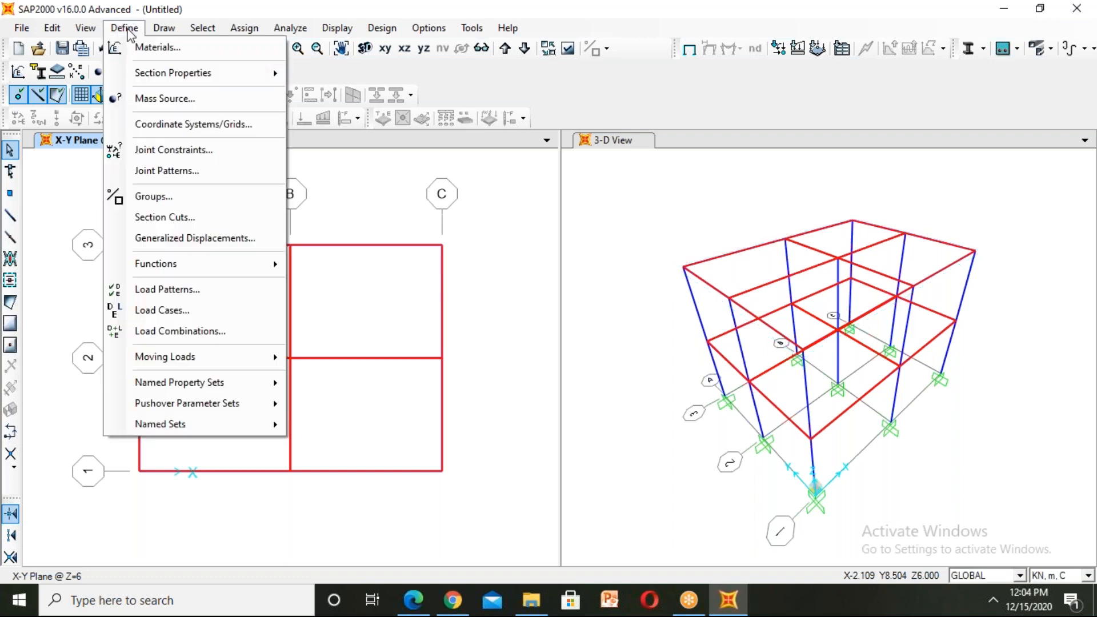
pyautogui.click(156, 333)
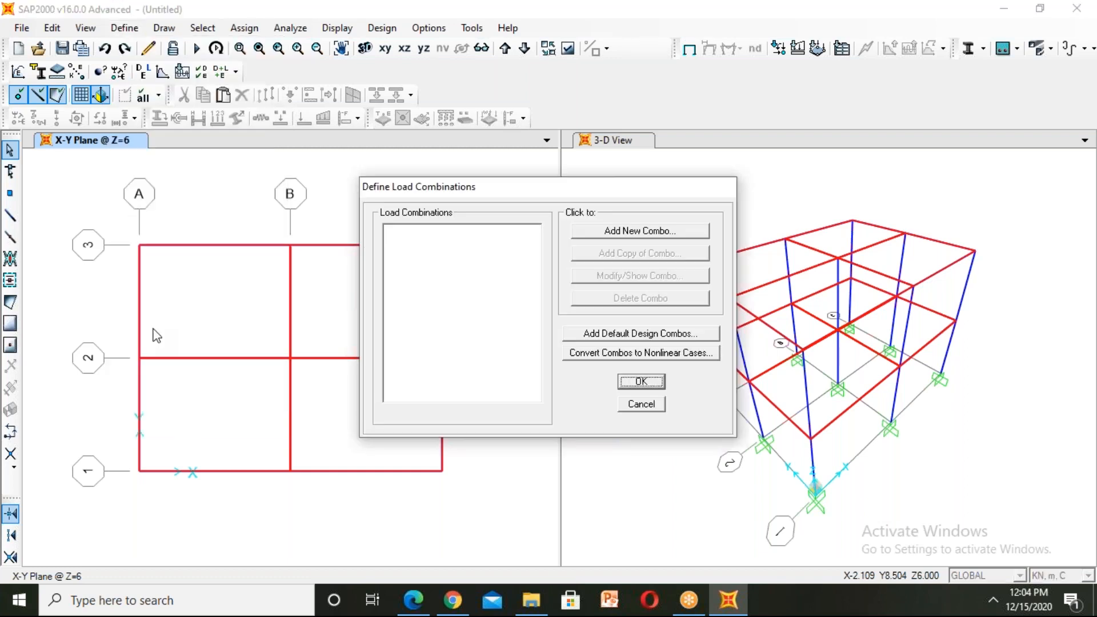
pyautogui.click(621, 337)
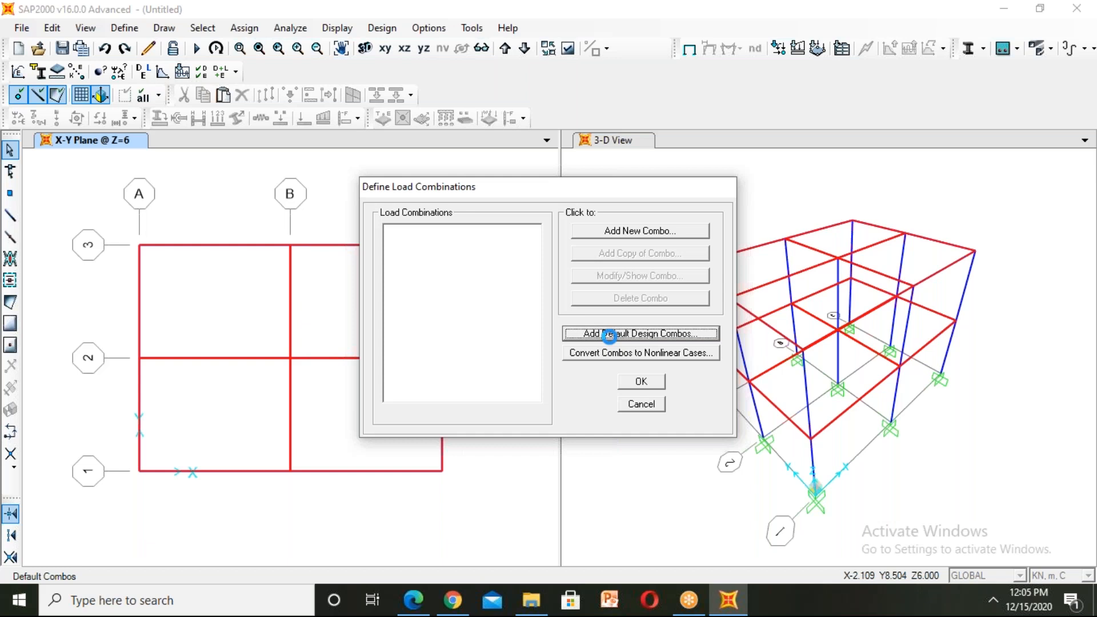
pyautogui.click(609, 335)
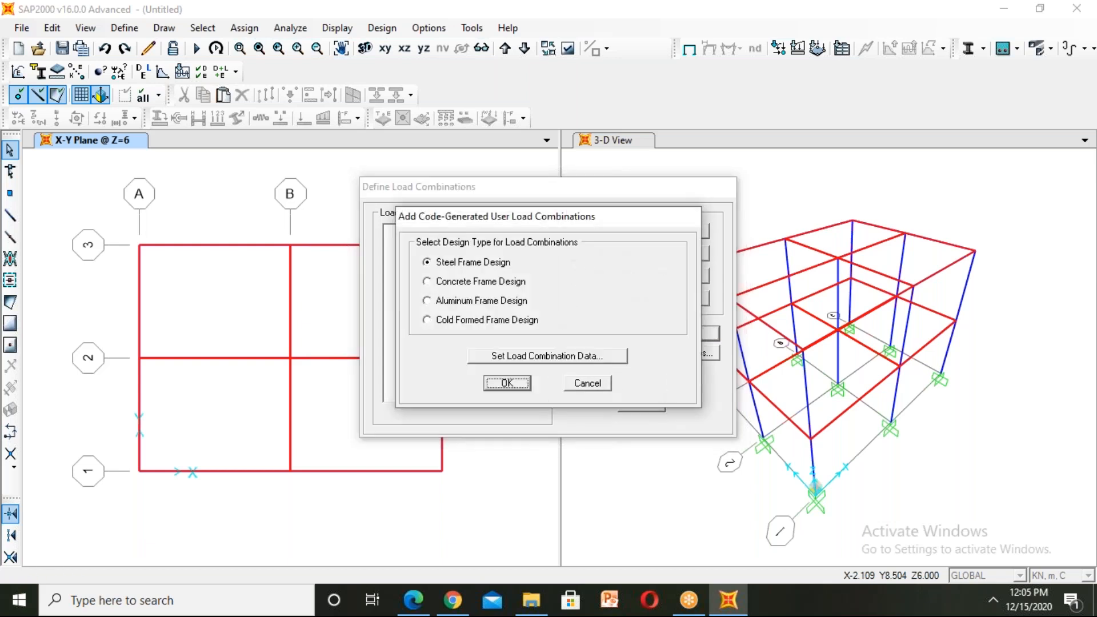
pyautogui.click(512, 283)
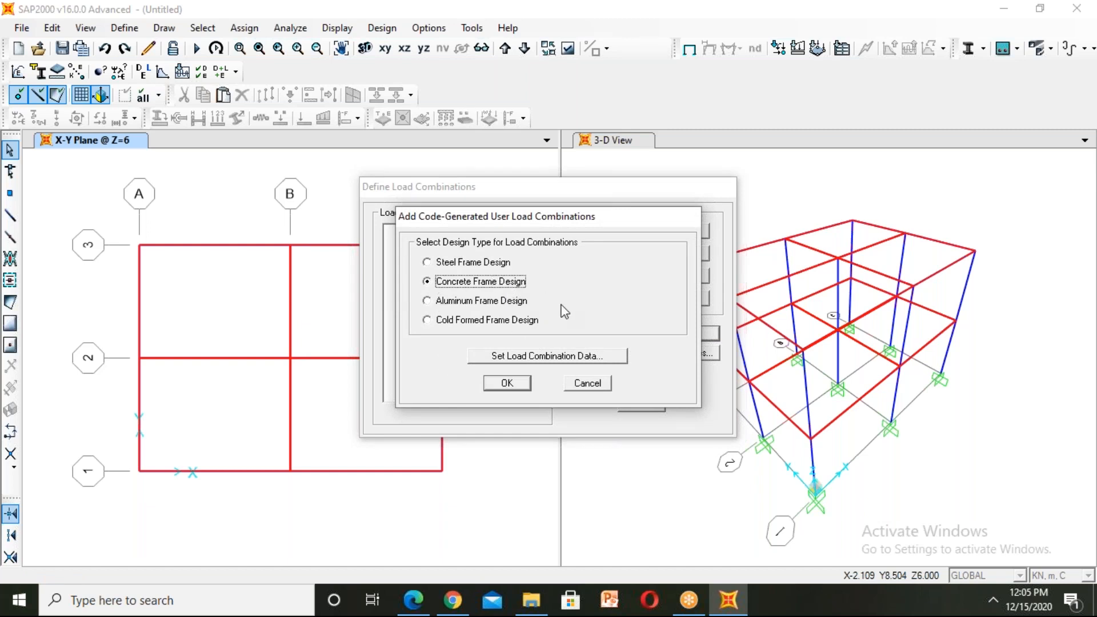
pyautogui.click(561, 361)
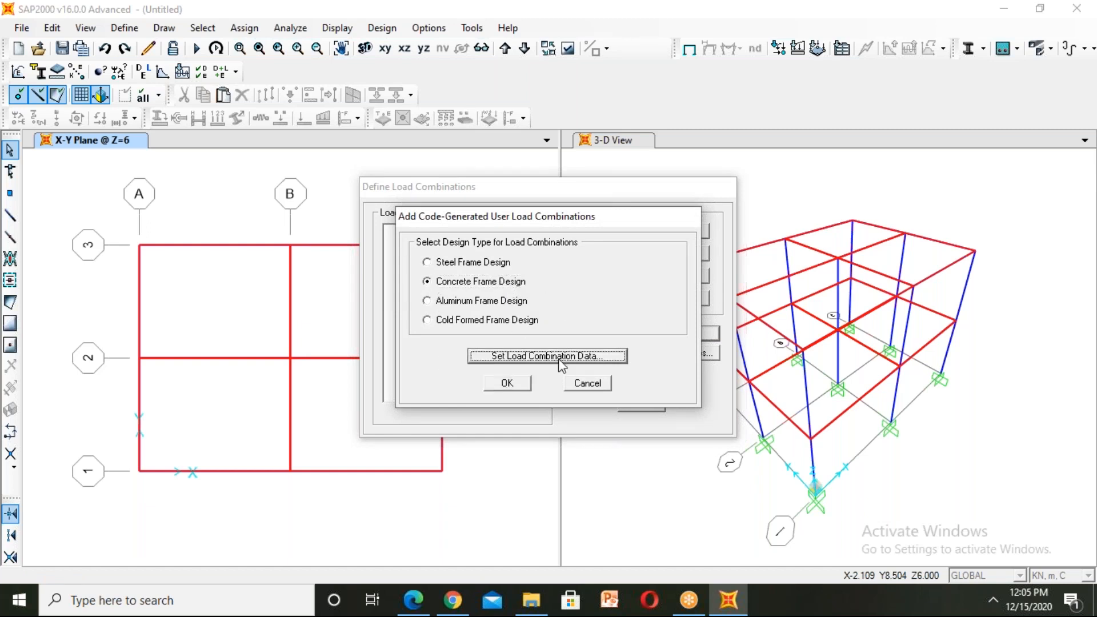
pyautogui.click(612, 467)
pyautogui.click(512, 383)
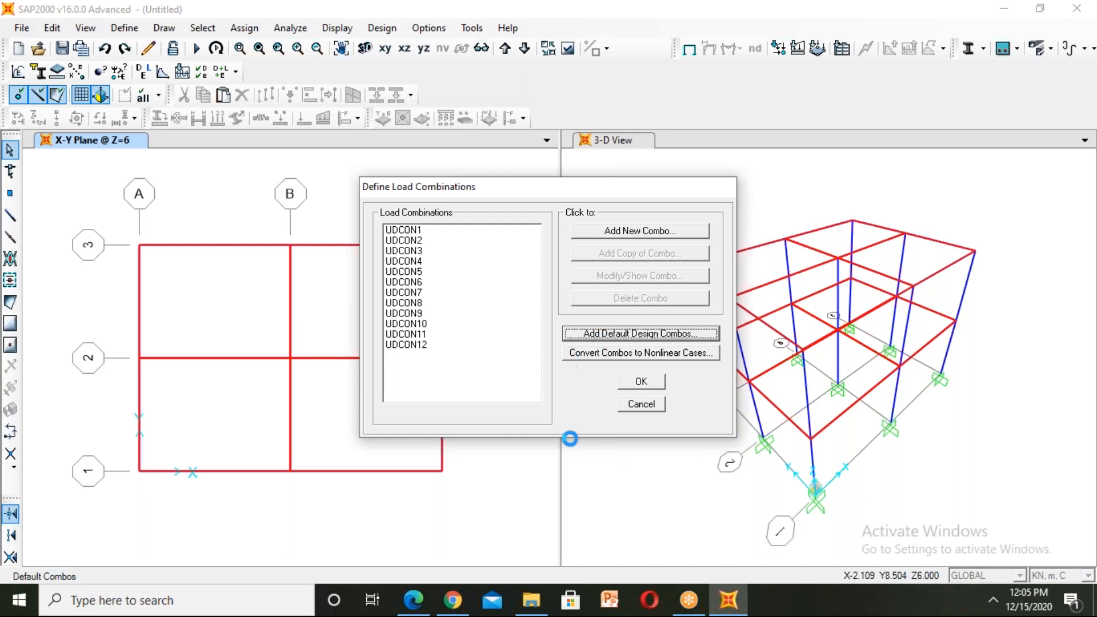
pyautogui.click(482, 281)
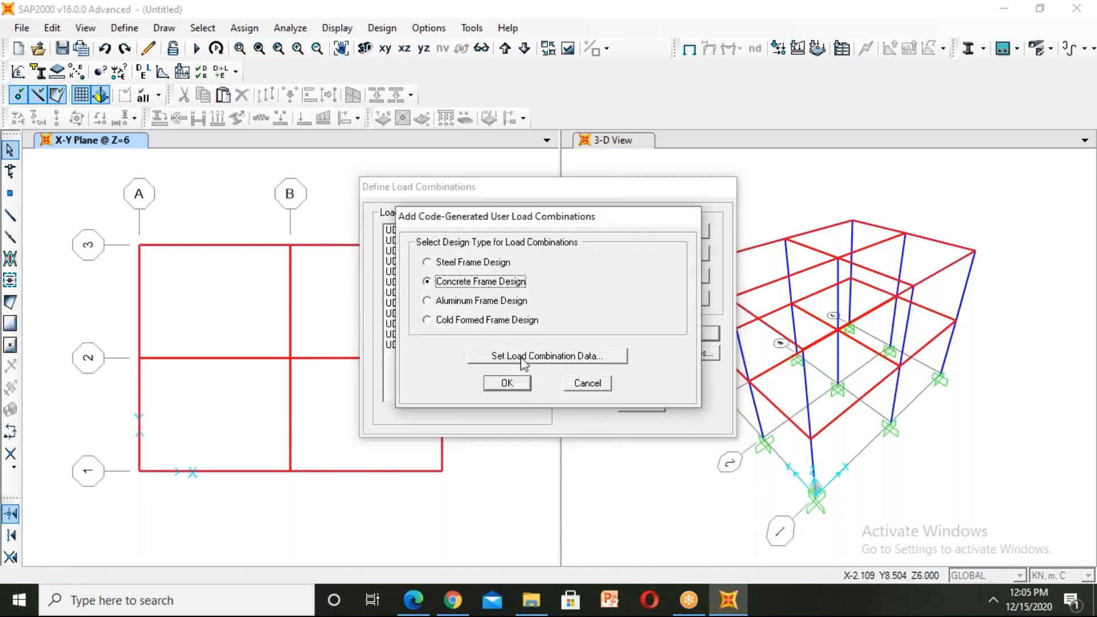
pyautogui.click(588, 382)
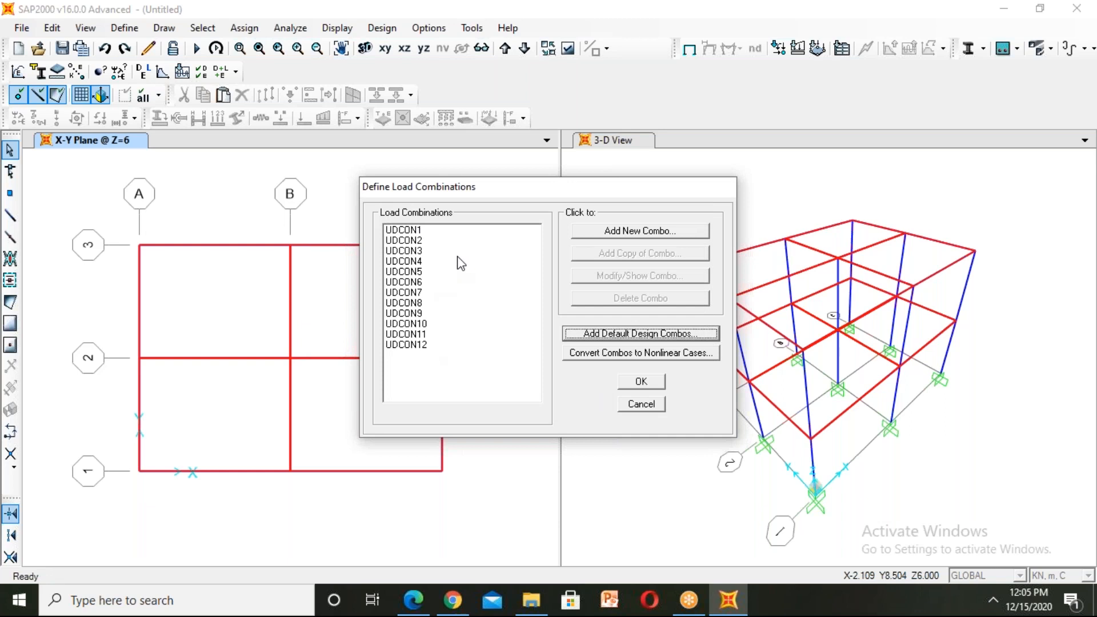
# - Create a load combination named 1.5 (dl+ll) and add the DEAD load case with scale factor 1.5
pyautogui.click(657, 231)
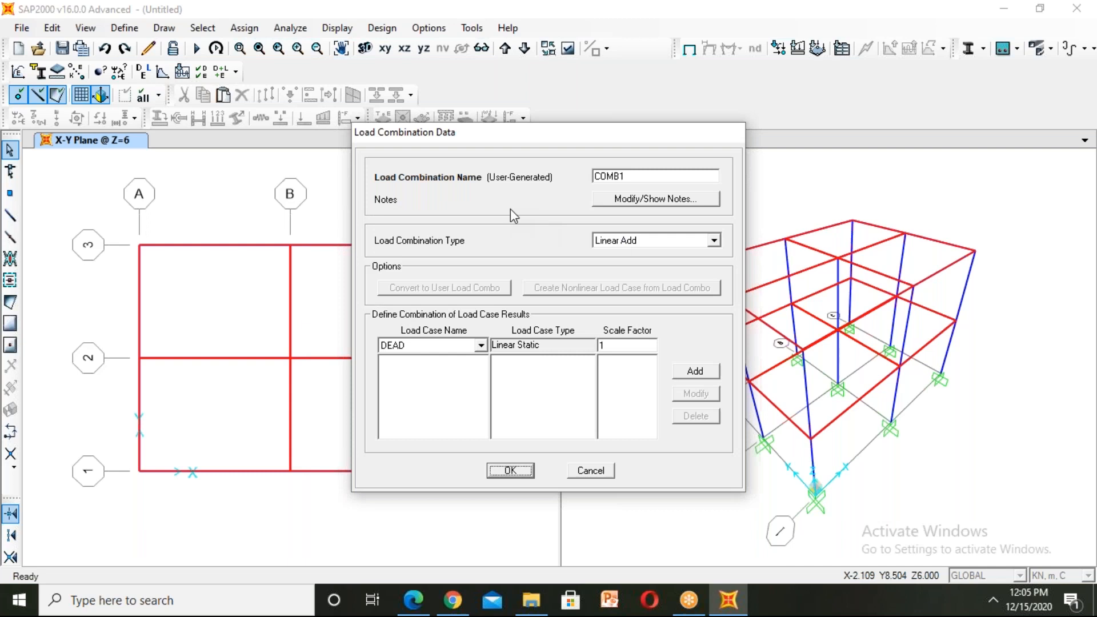
pyautogui.click(649, 176)
pyautogui.press('BackSpace')
pyautogui.press('BackSpace')
pyautogui.press('BackSpace')
pyautogui.press('BackSpace')
pyautogui.press('BackSpace')
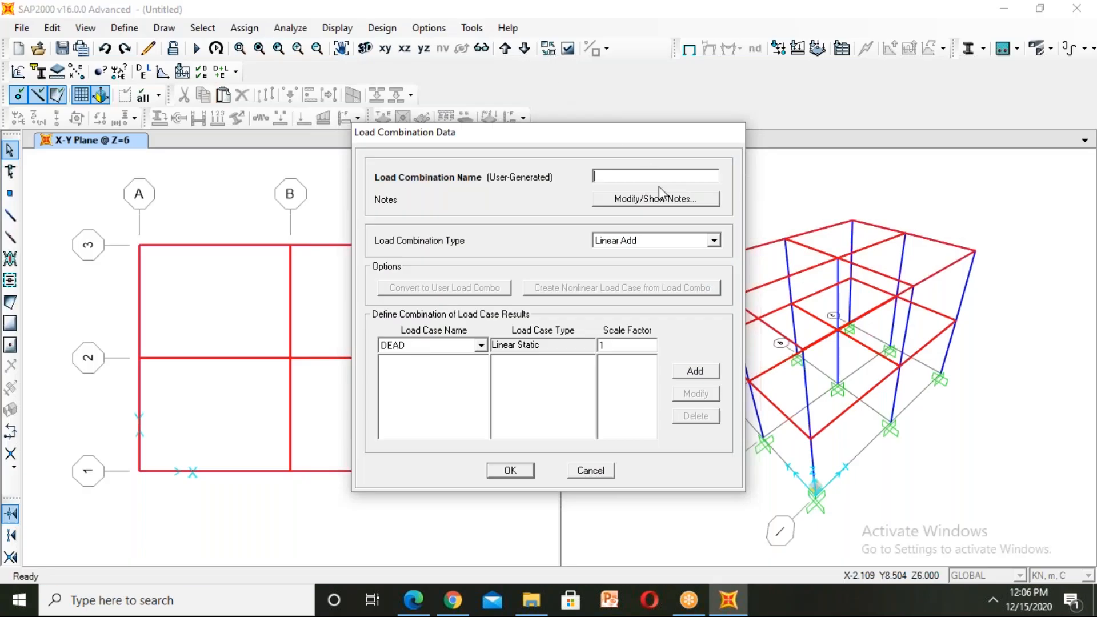
pyautogui.write('1.5 (dl+ll)')
pyautogui.click(626, 346)
pyautogui.press('BackSpace')
pyautogui.write('1.5')
pyautogui.click(696, 371)
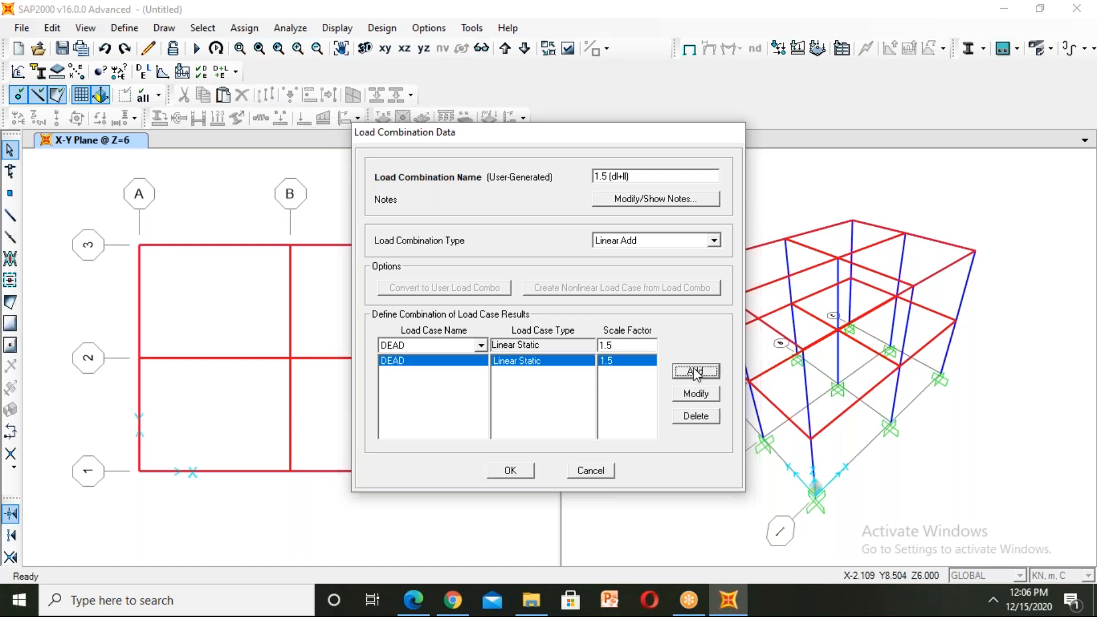
# - Add the live load case with scale factor 1.5 to the 1.5 (dl+ll) combination and accept the load combinations
pyautogui.click(480, 345)
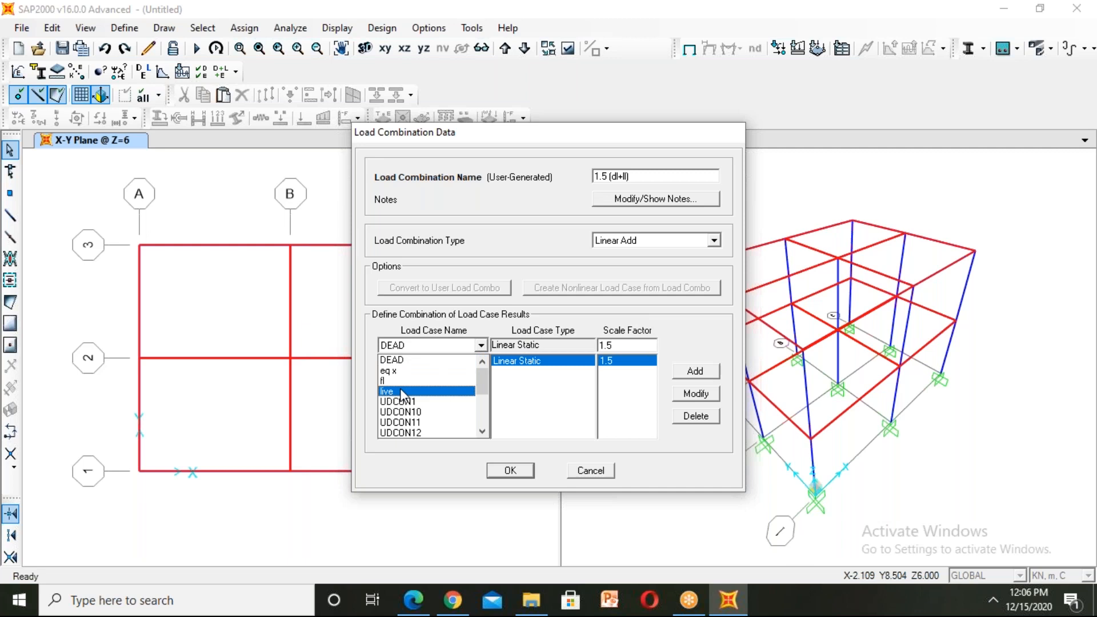
pyautogui.click(400, 390)
pyautogui.click(681, 373)
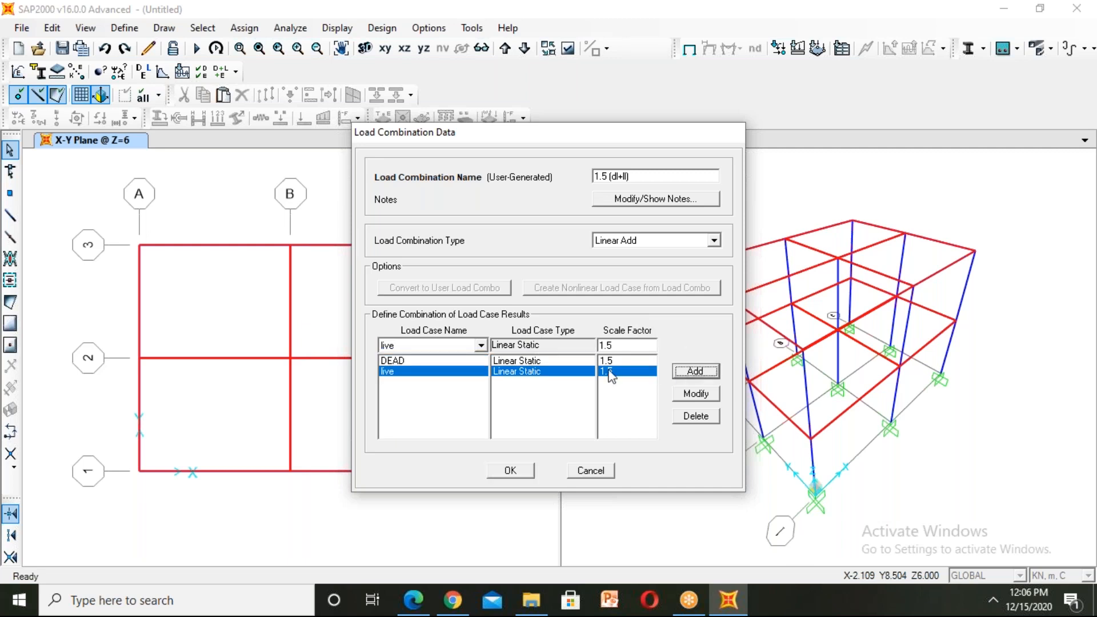
pyautogui.click(499, 470)
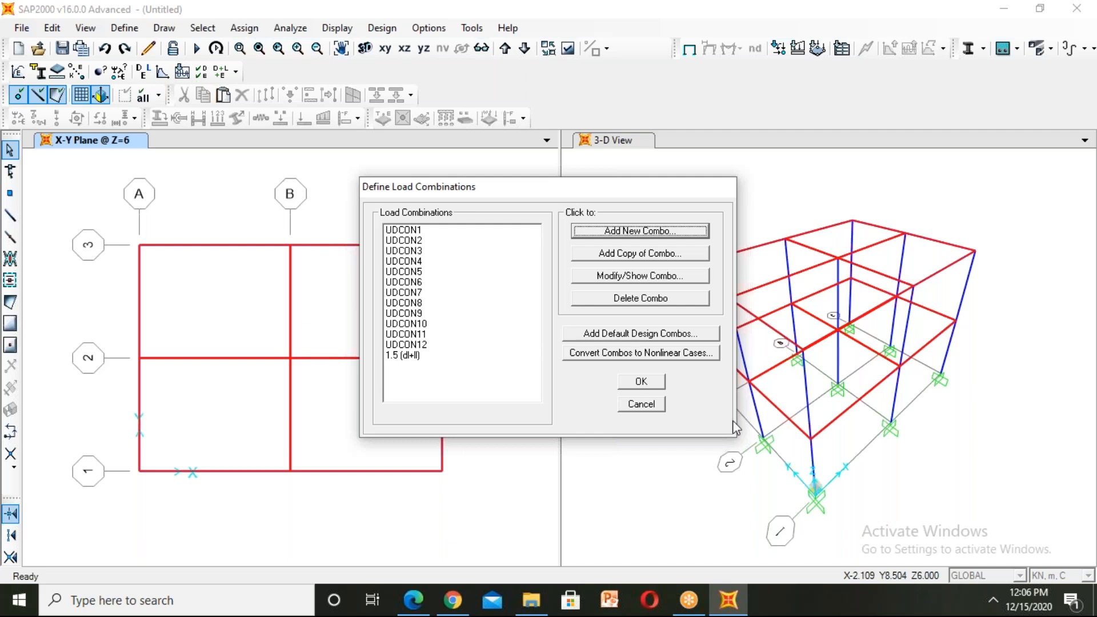
pyautogui.click(643, 381)
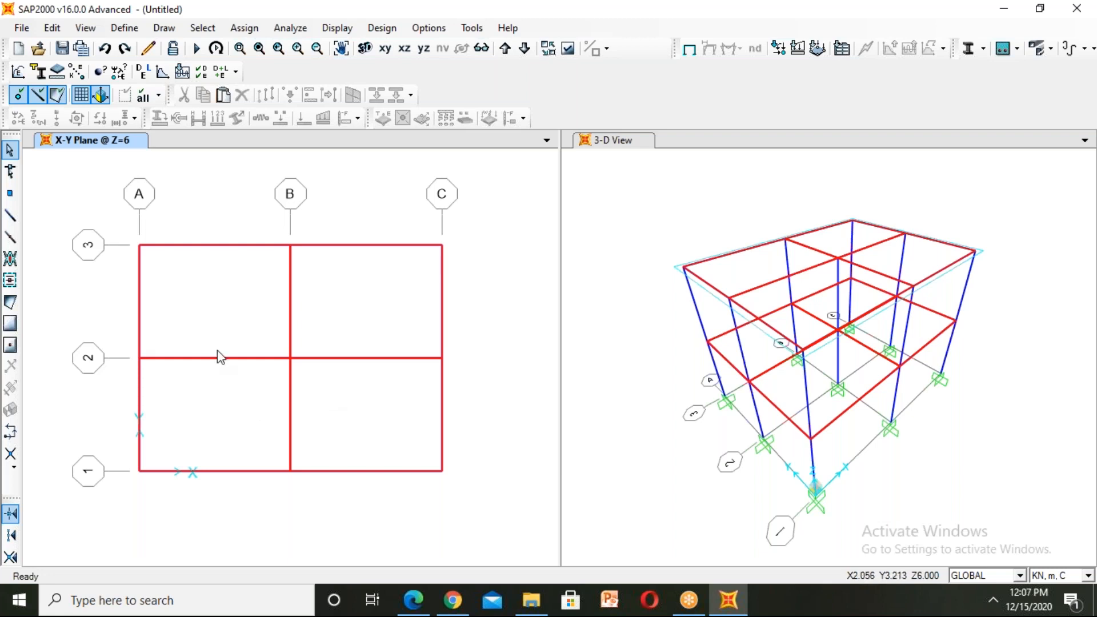
# - Select all slab areas by their area section property salb
pyautogui.click(209, 31)
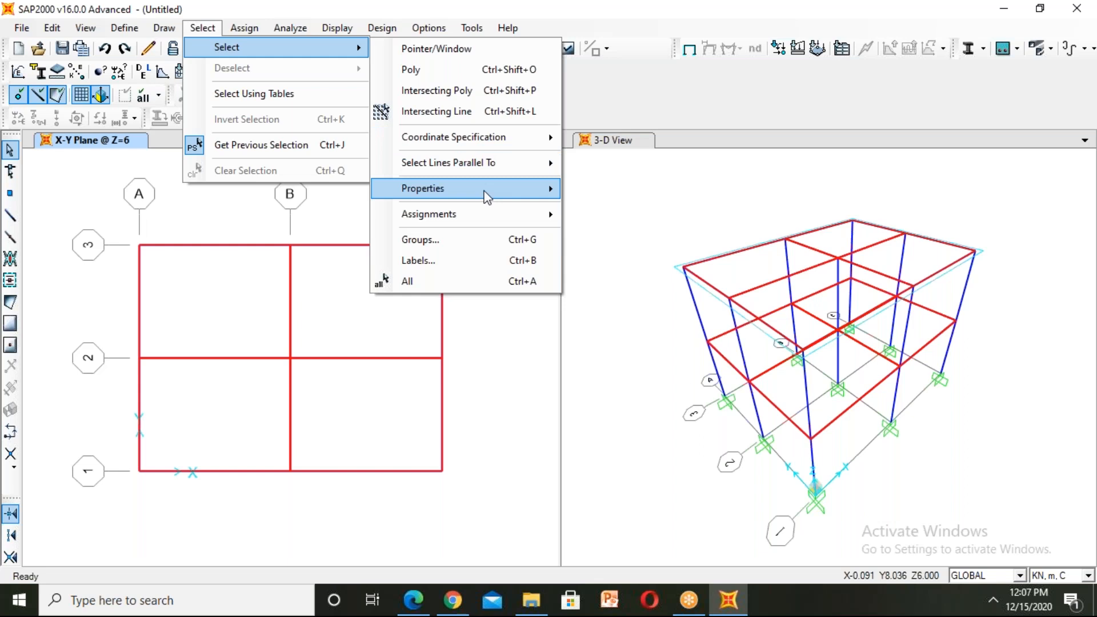
pyautogui.moveTo(487, 197)
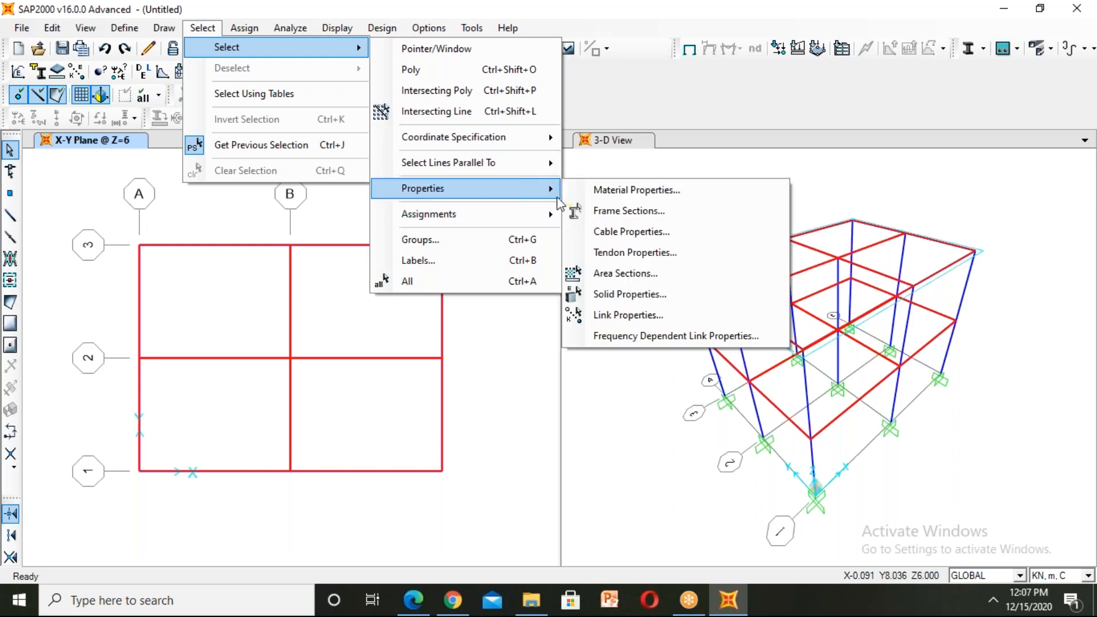
pyautogui.click(644, 275)
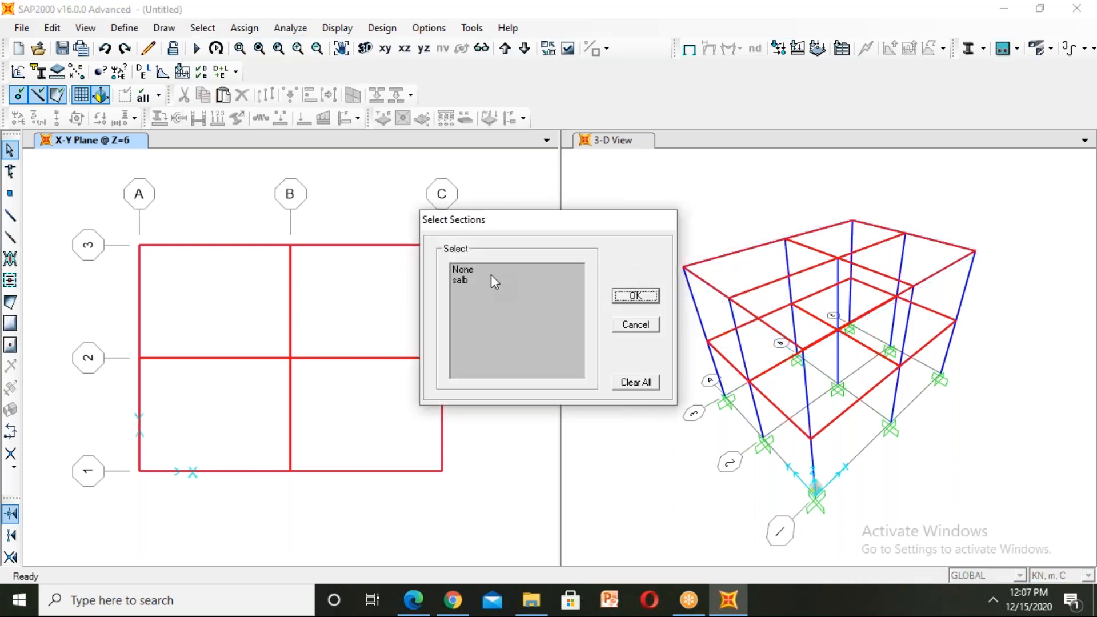
pyautogui.click(460, 280)
pyautogui.click(632, 296)
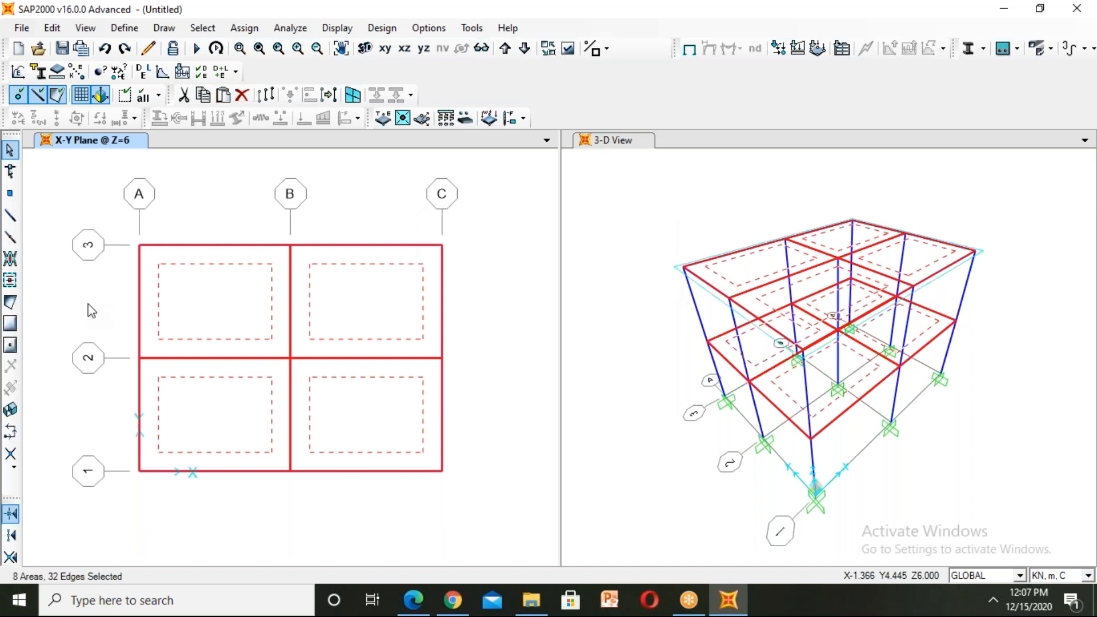
pyautogui.click(205, 29)
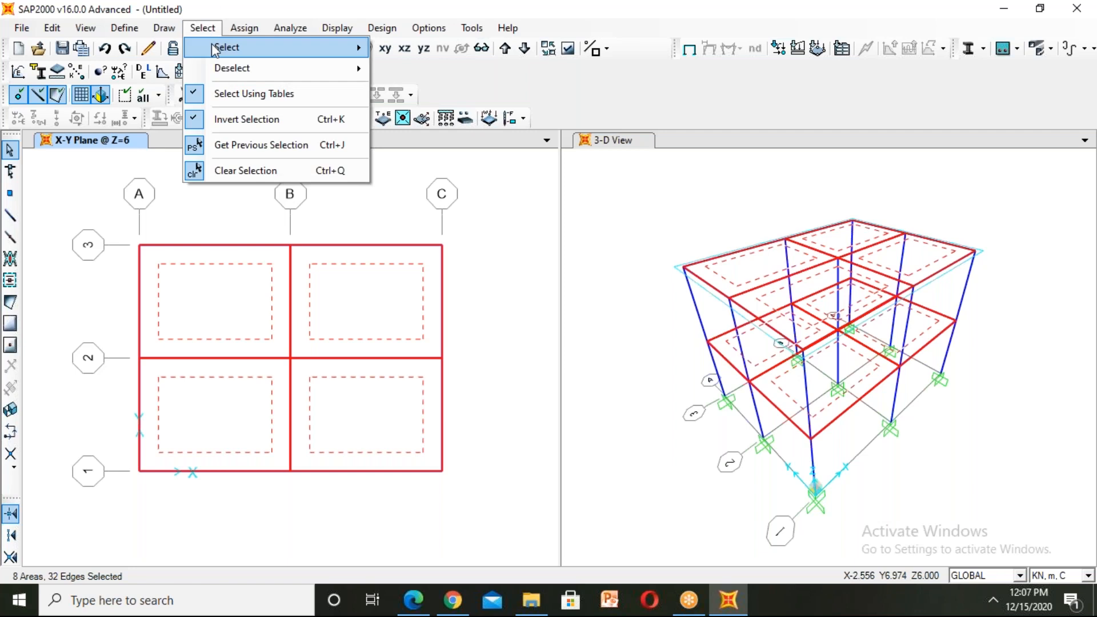
pyautogui.moveTo(215, 50)
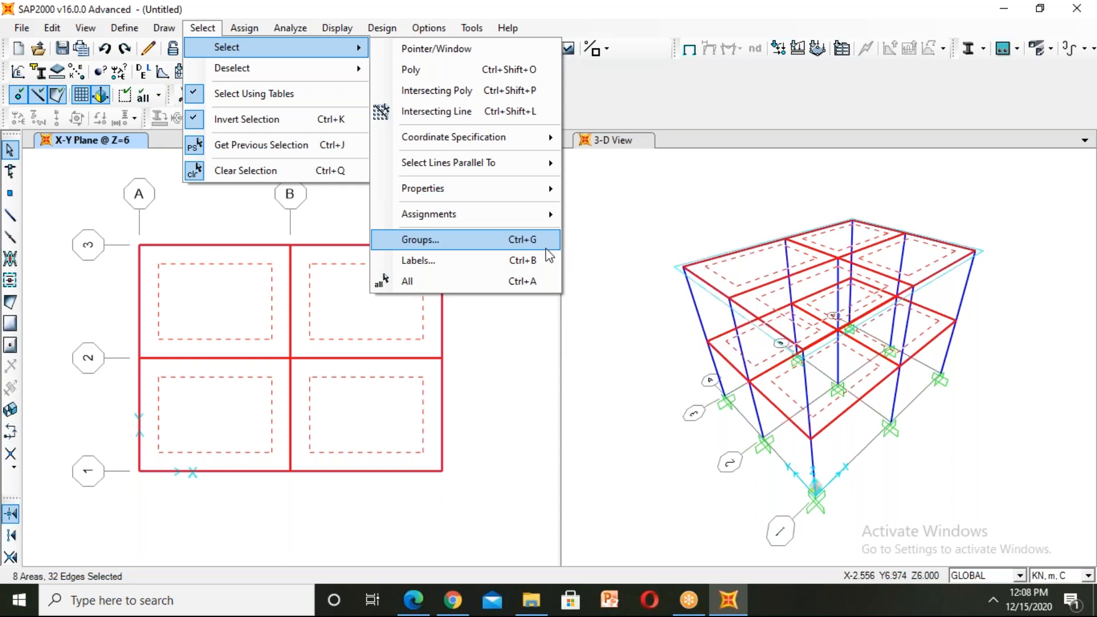
pyautogui.moveTo(533, 195)
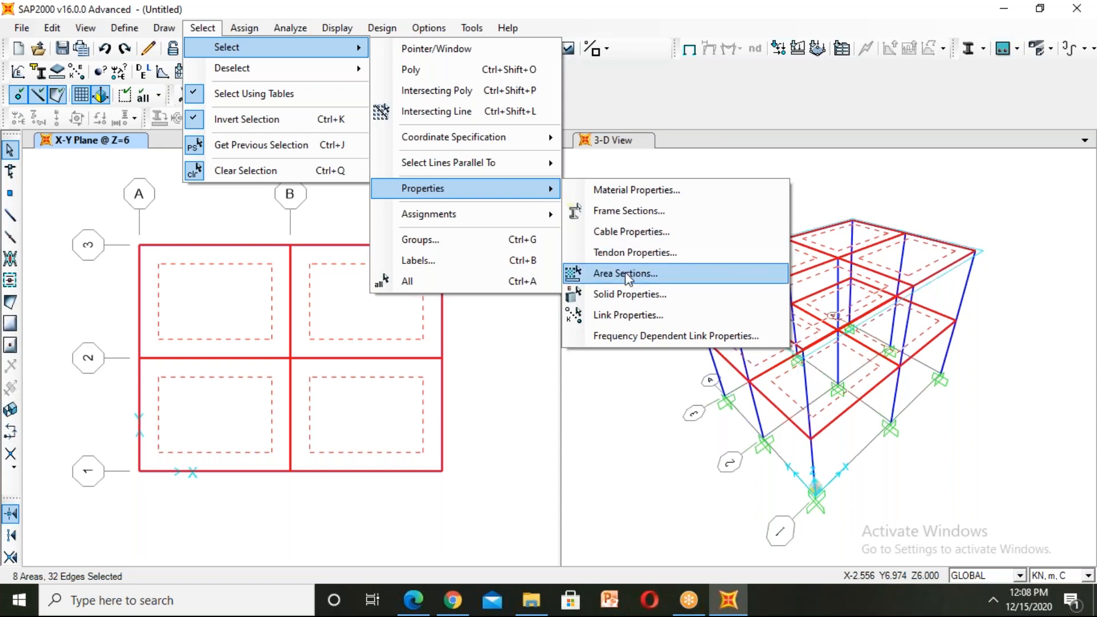
pyautogui.click(520, 405)
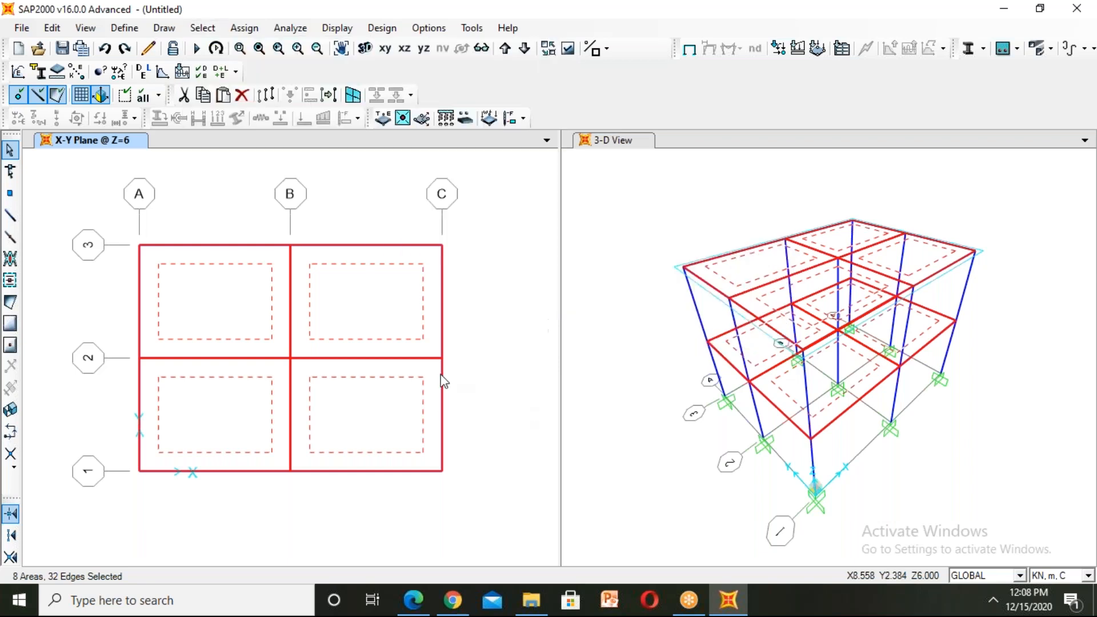
# - Assign a uniform shell load of 1 in the gravity direction to the selected slabs under load pattern fl, adding to existing loads
pyautogui.click(239, 28)
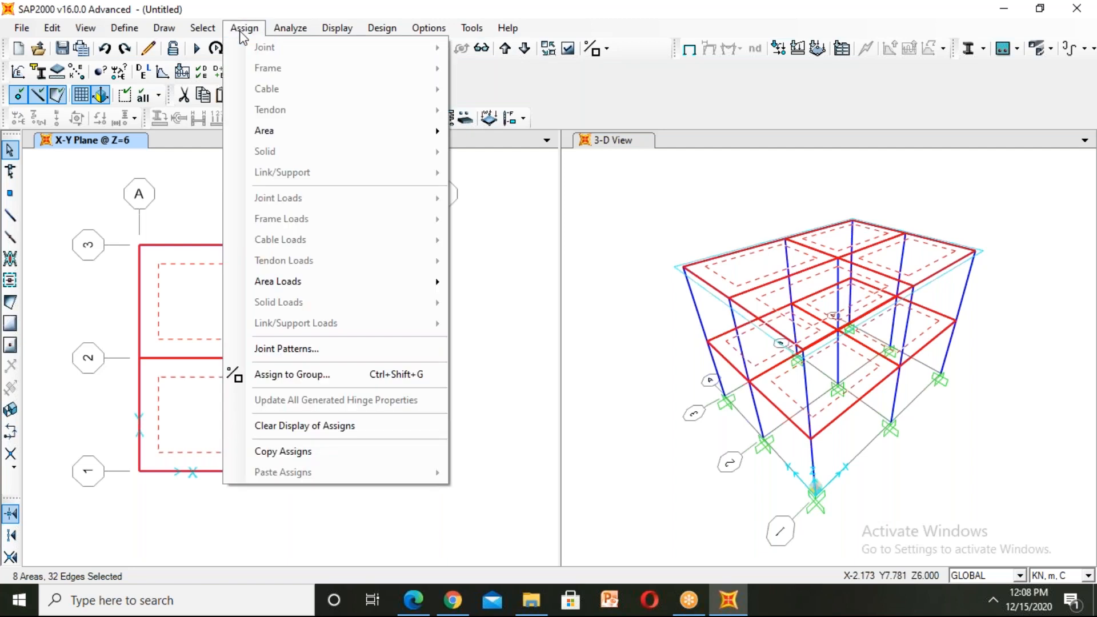
pyautogui.moveTo(266, 280)
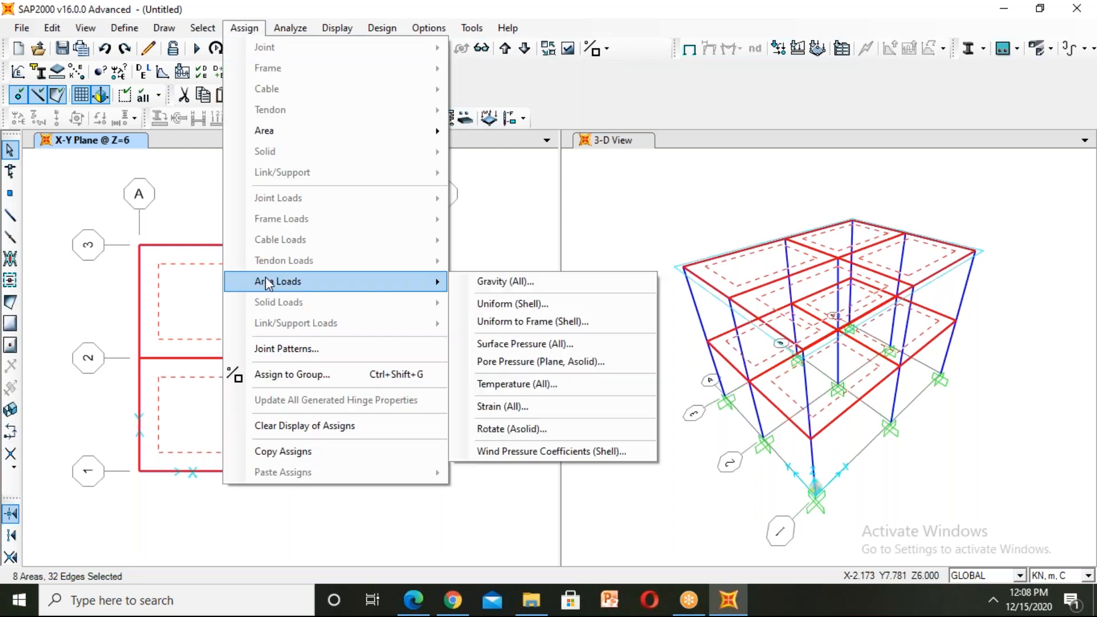
pyautogui.click(496, 304)
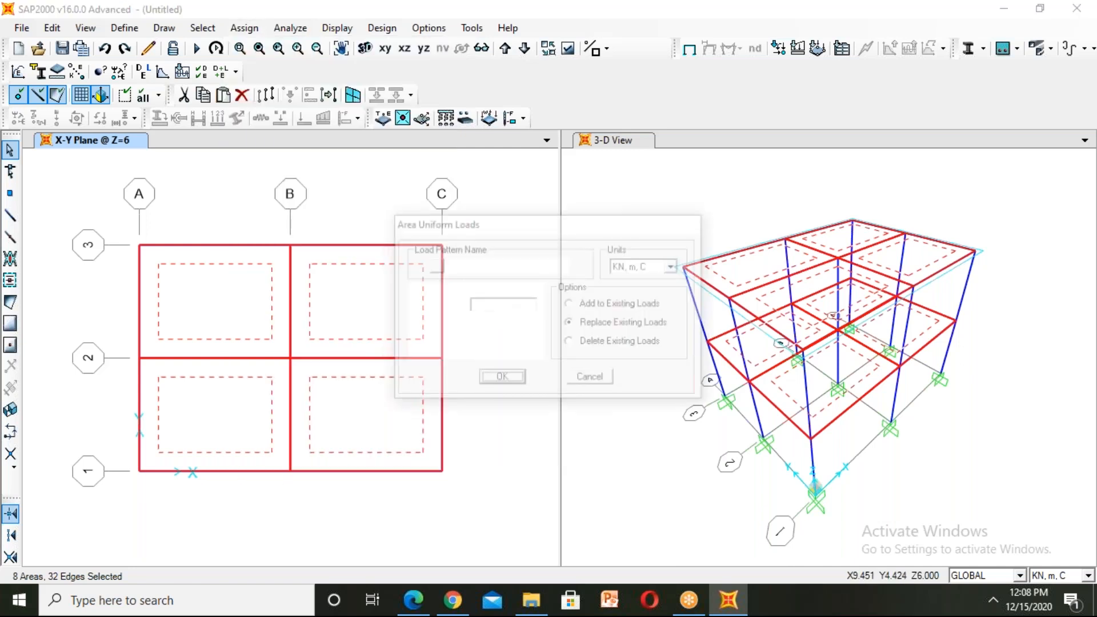
pyautogui.click(483, 265)
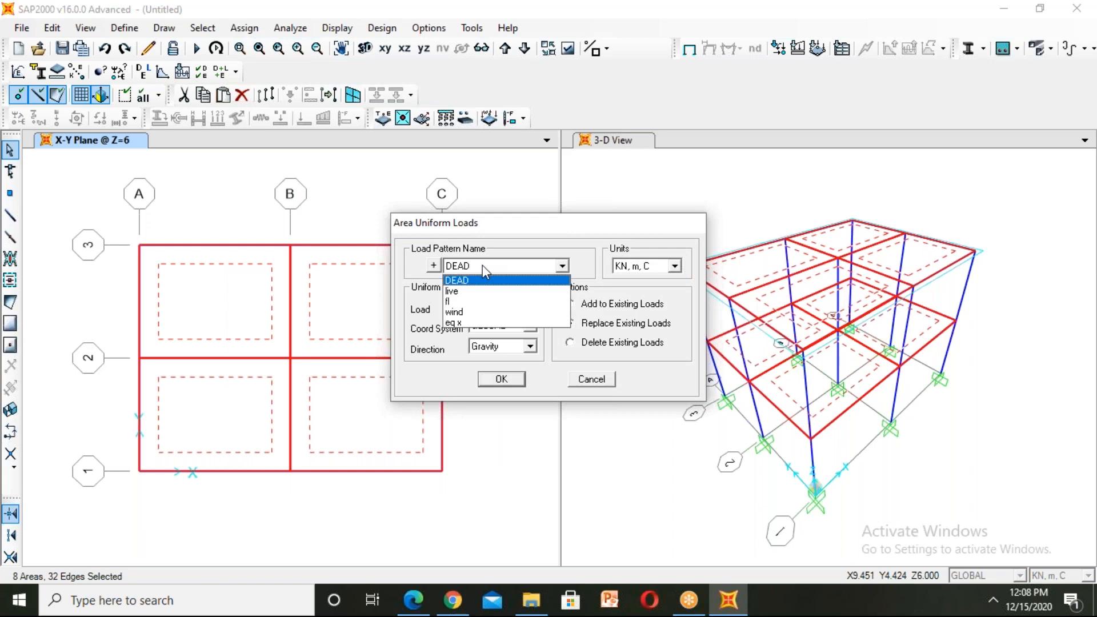
pyautogui.click(450, 301)
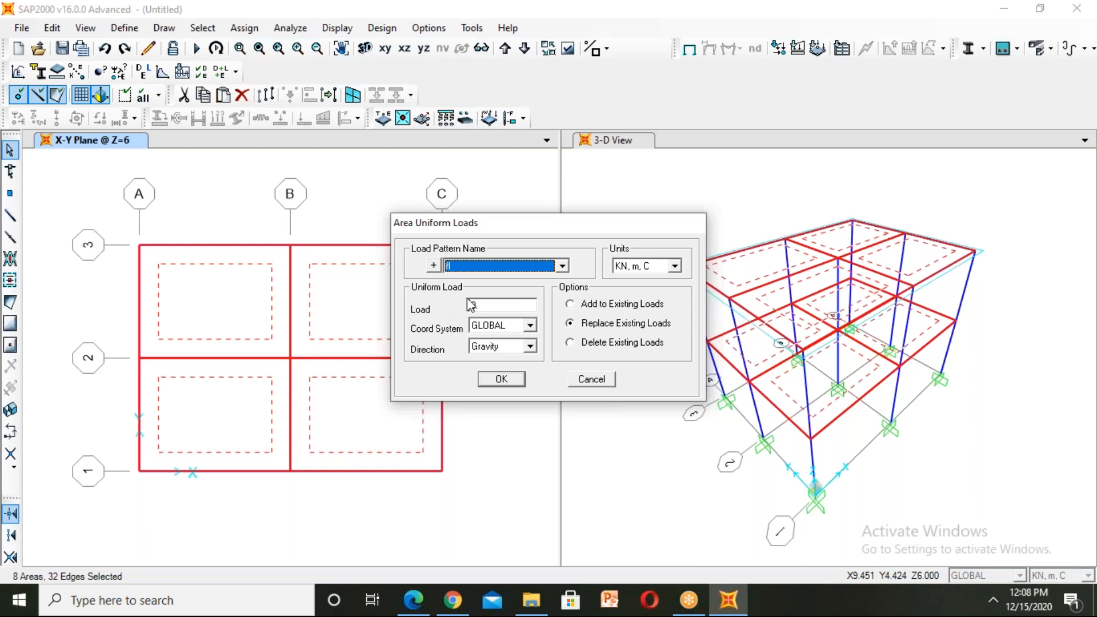
pyautogui.click(502, 309)
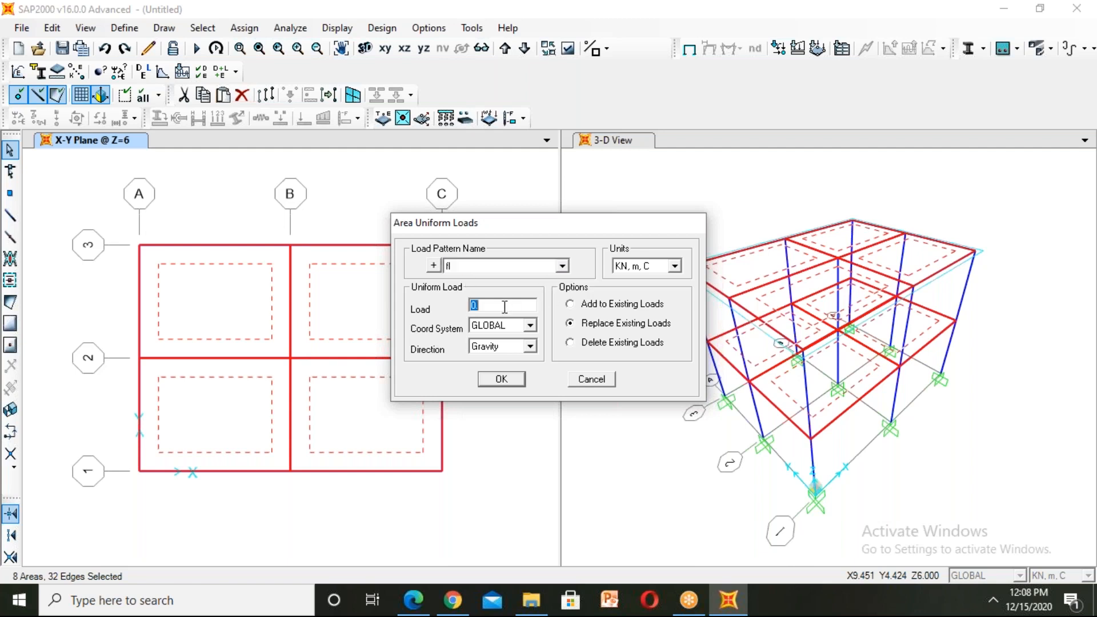
pyautogui.write('1')
pyautogui.click(580, 306)
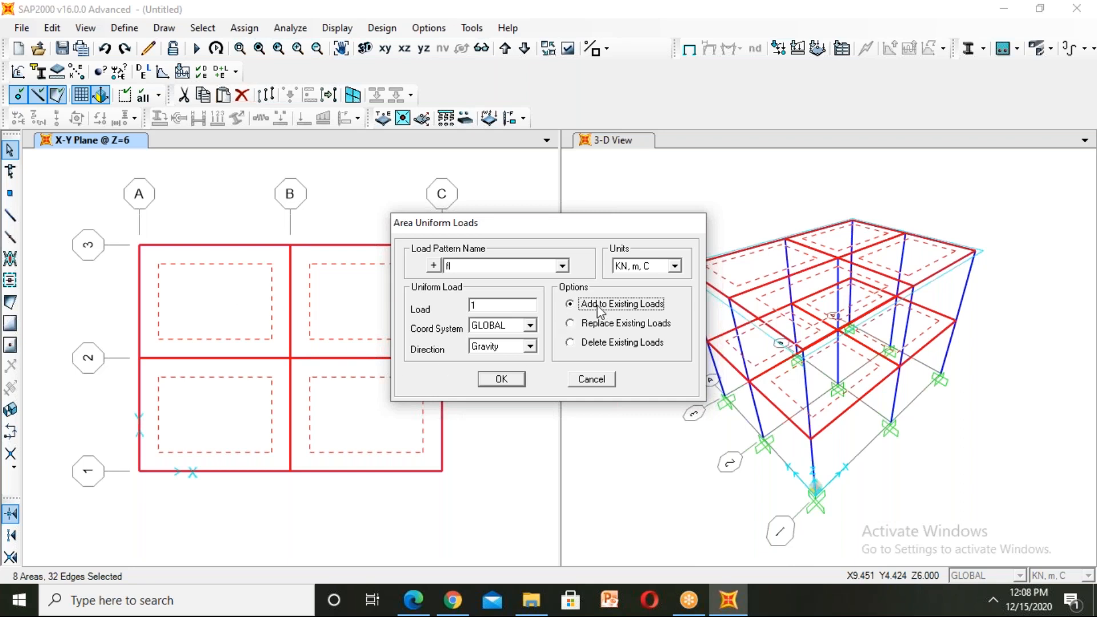
pyautogui.click(500, 383)
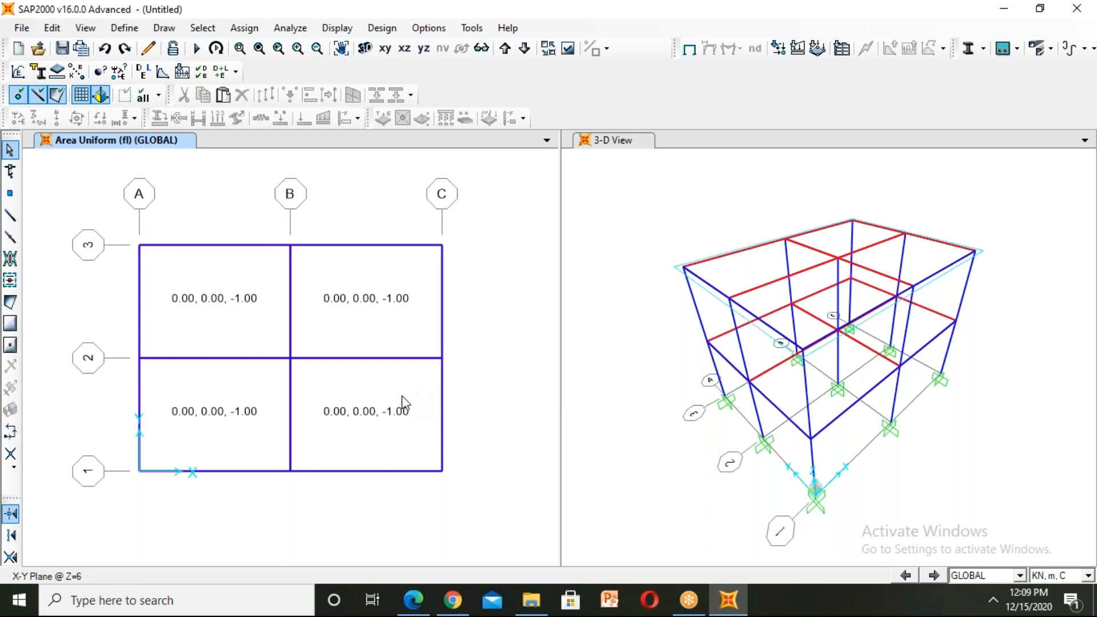
# - Select all slab areas again by their area section property salb
pyautogui.click(212, 28)
pyautogui.moveTo(215, 48)
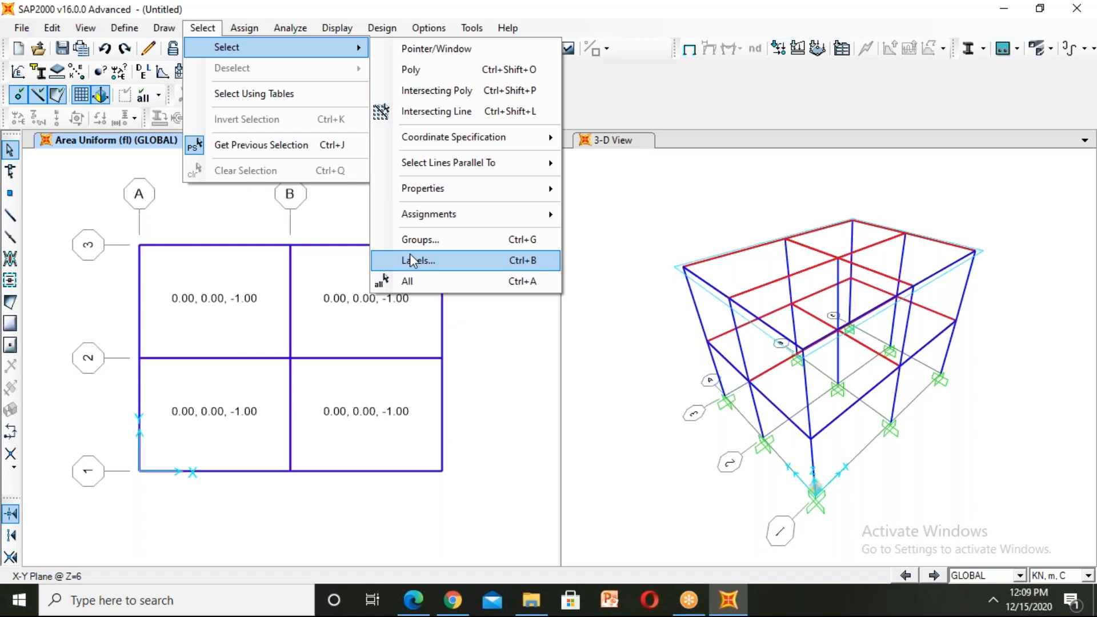
pyautogui.moveTo(228, 68)
pyautogui.click(207, 30)
pyautogui.click(207, 29)
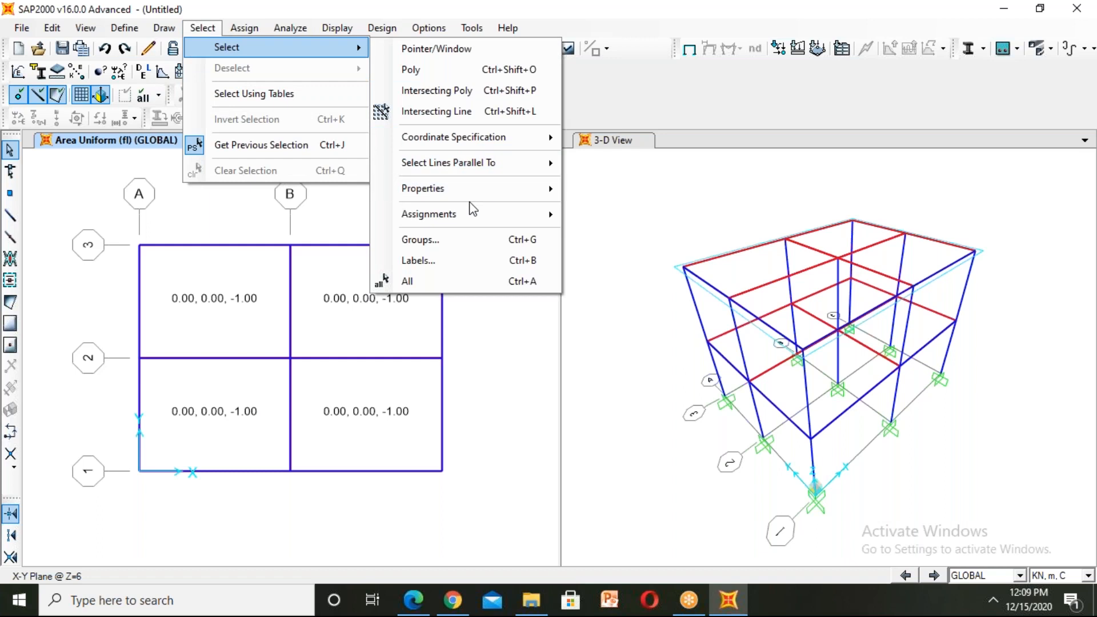
pyautogui.moveTo(470, 220)
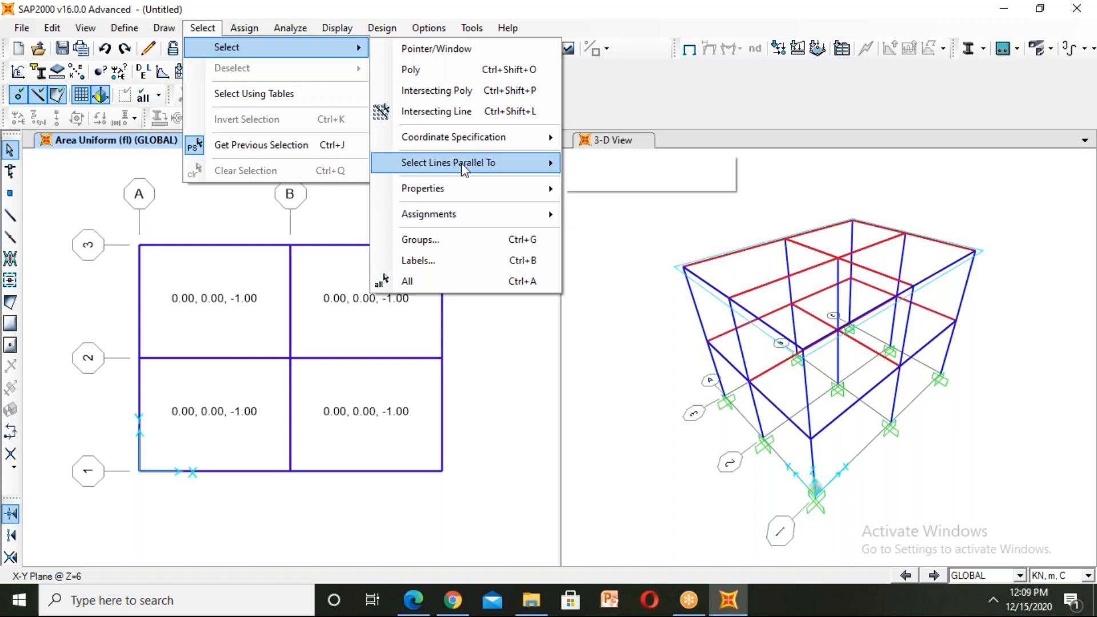
pyautogui.moveTo(460, 184)
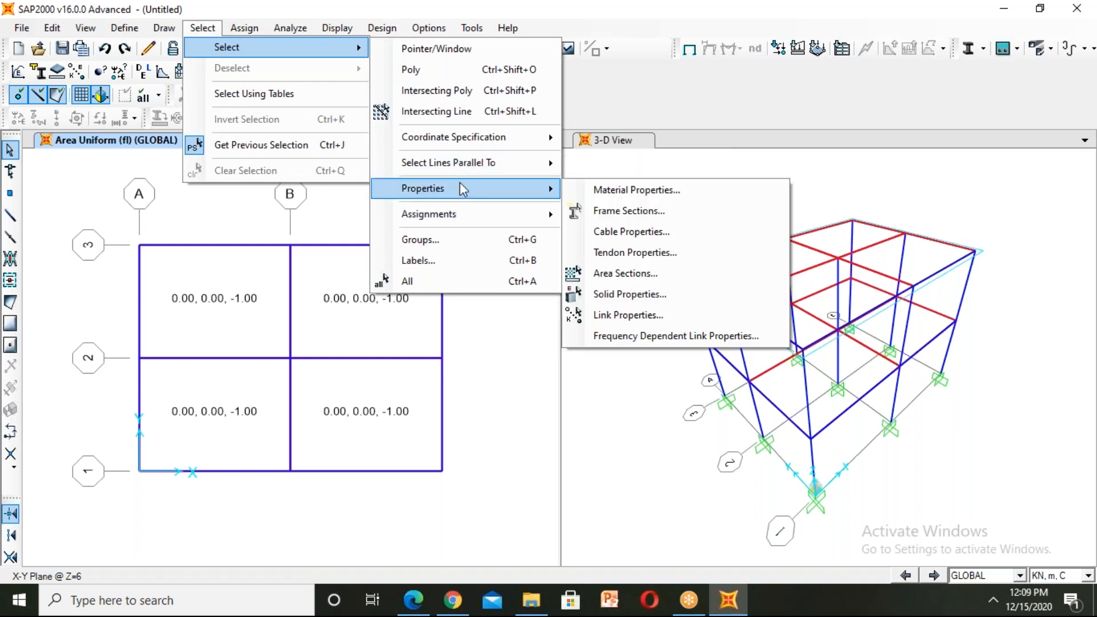
pyautogui.click(629, 274)
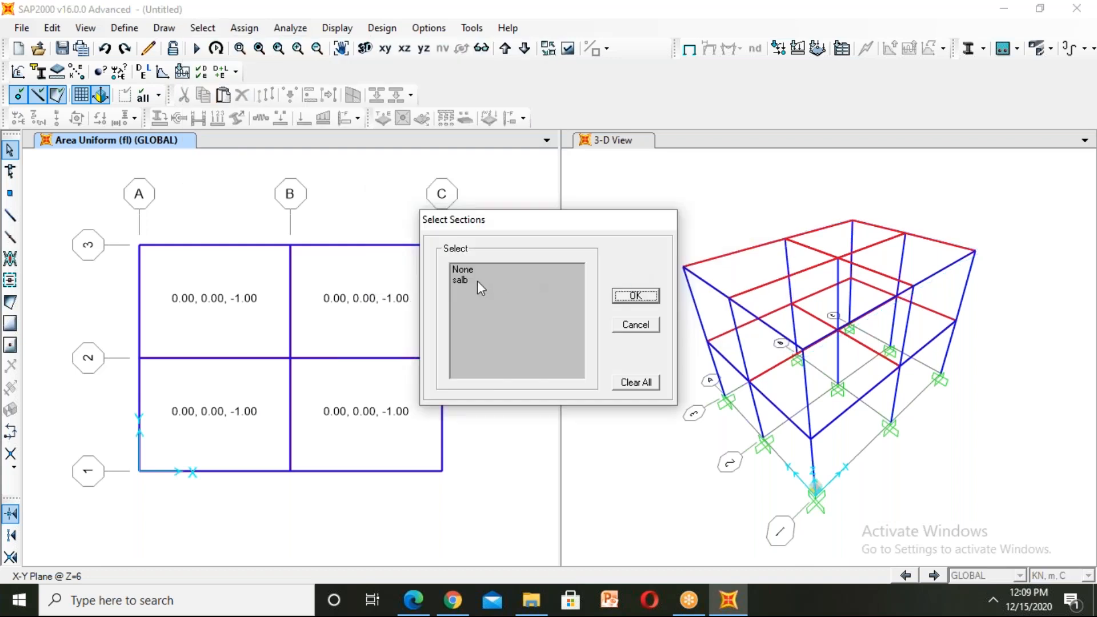
pyautogui.click(461, 282)
pyautogui.click(634, 297)
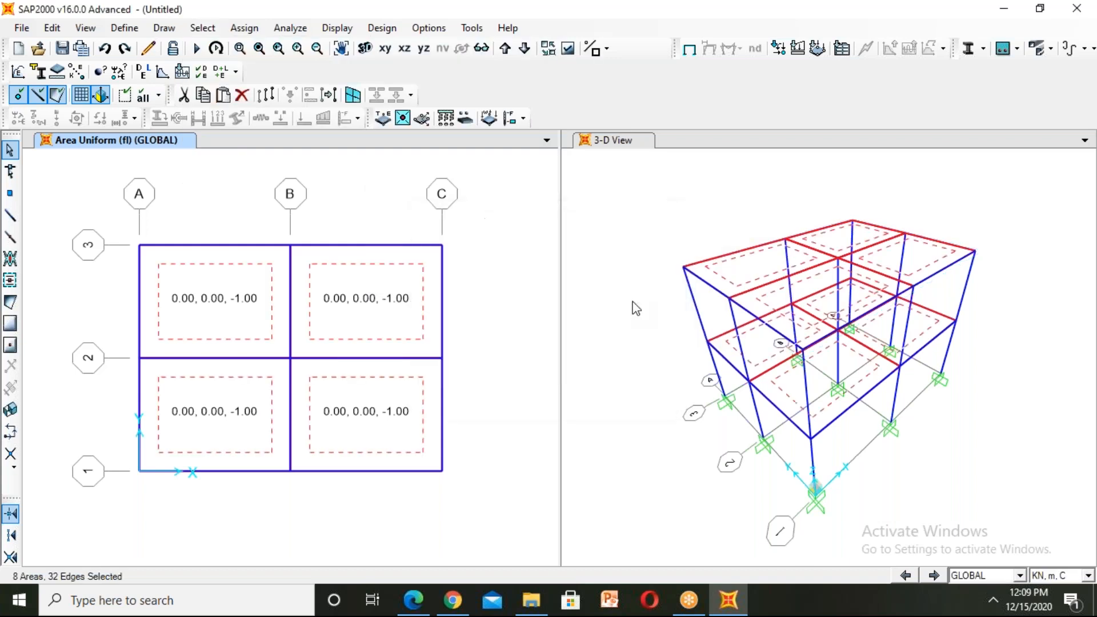
# - Assign a uniform shell load of 2 in the gravity direction to the slabs under load pattern live, adding to existing loads
pyautogui.click(238, 27)
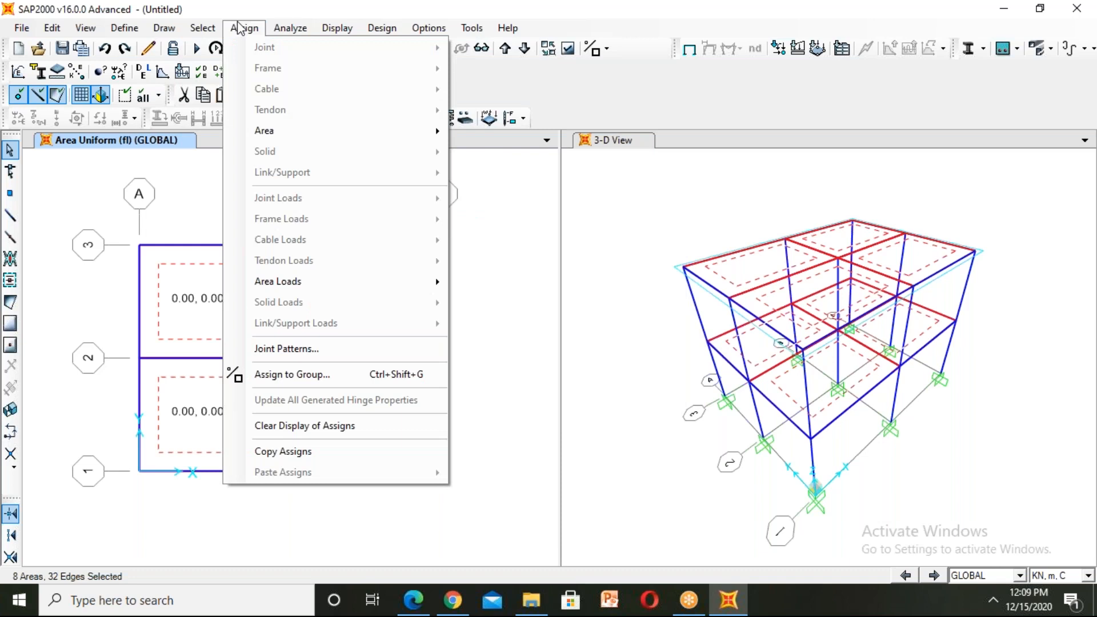
pyautogui.moveTo(297, 283)
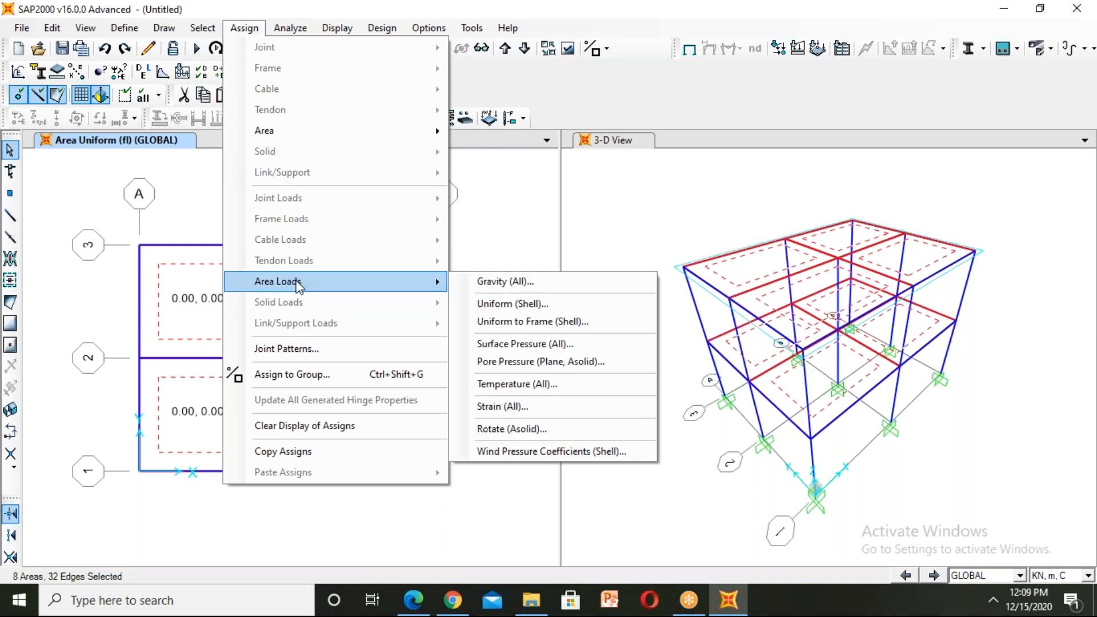
pyautogui.click(507, 304)
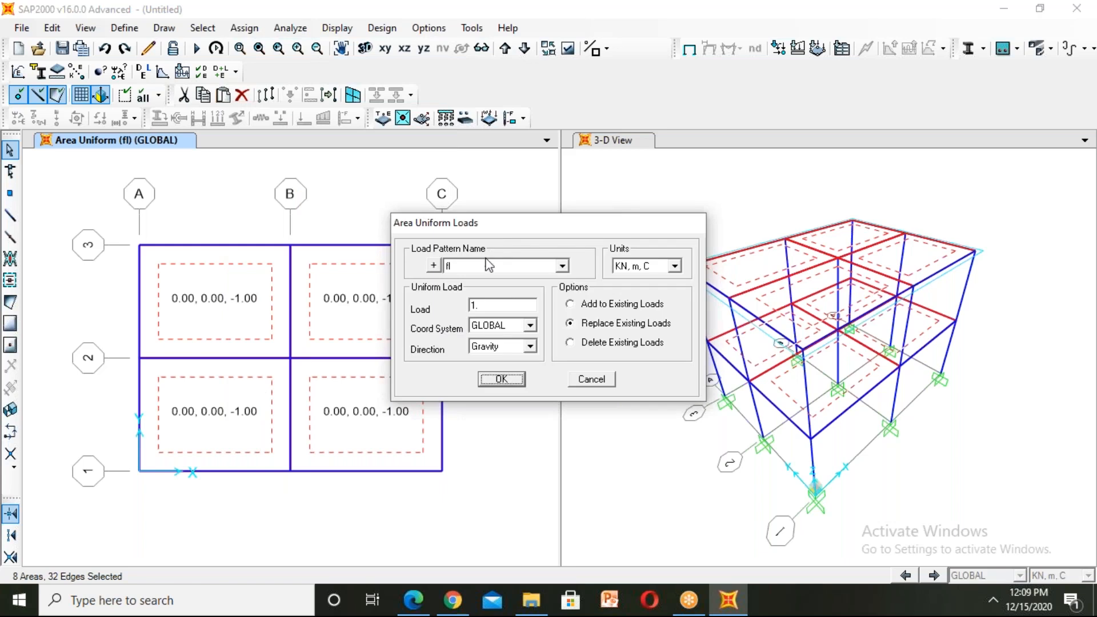
pyautogui.click(485, 268)
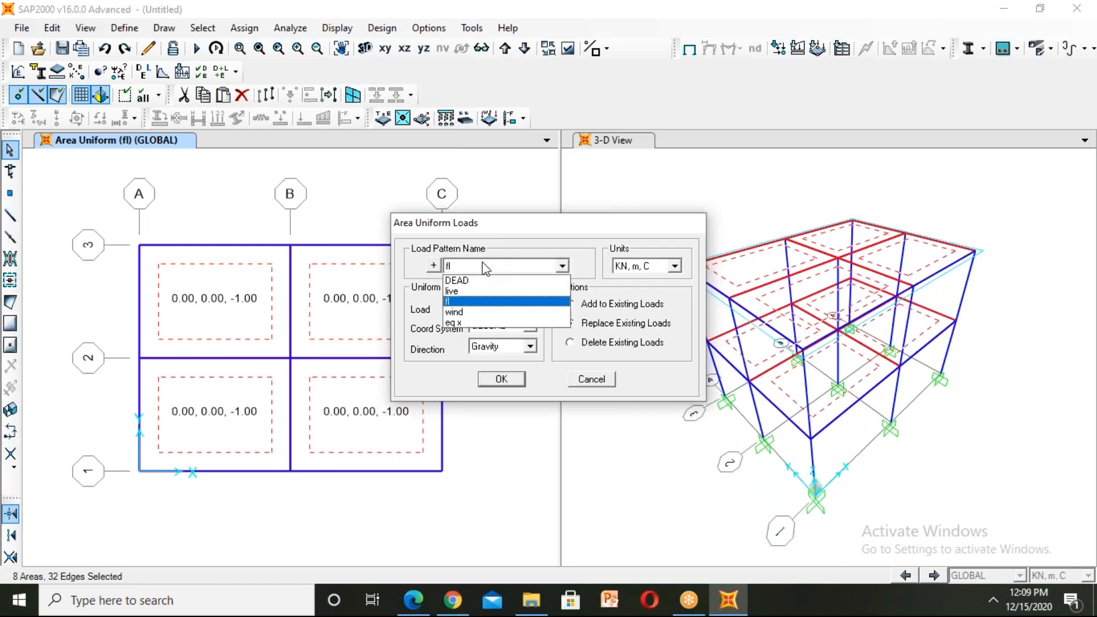
pyautogui.click(449, 293)
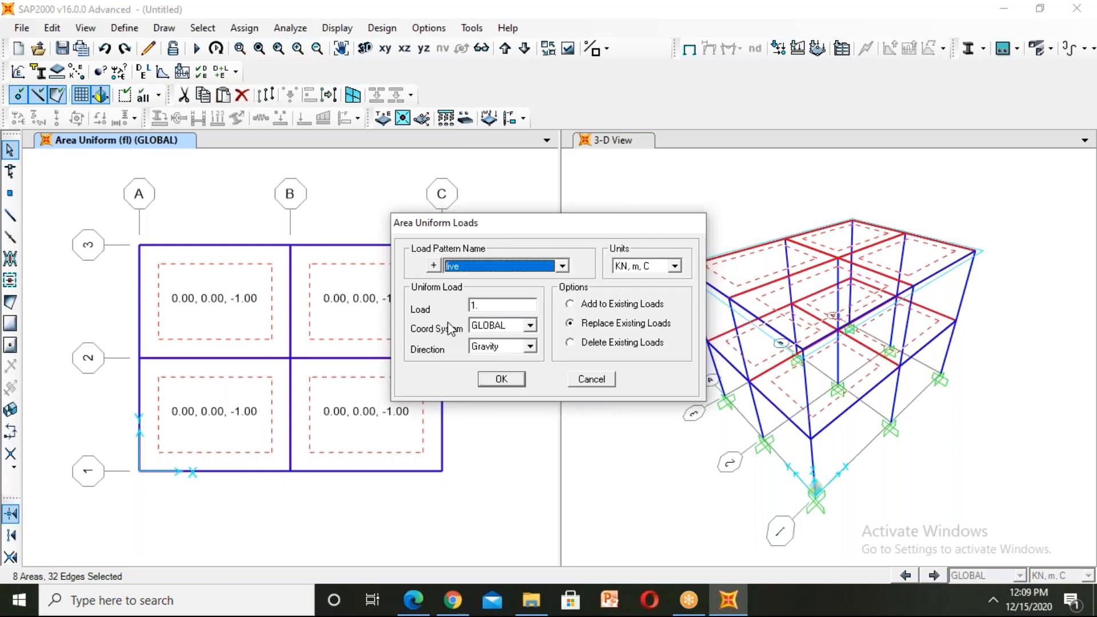
pyautogui.doubleClick(475, 305)
pyautogui.press('BackSpace')
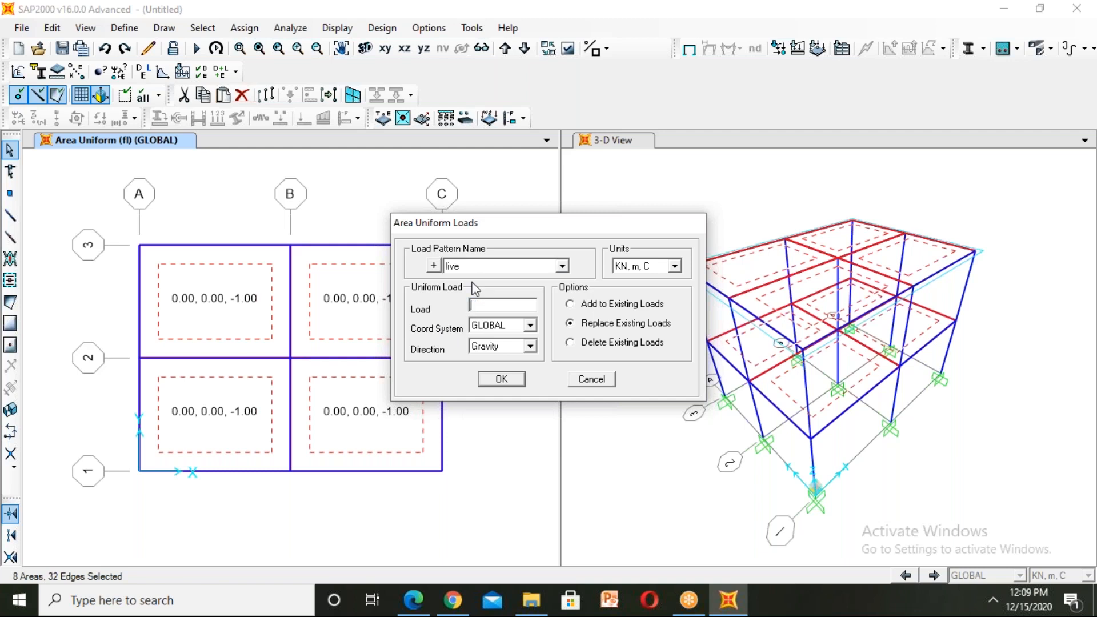
pyautogui.write('2')
pyautogui.click(606, 306)
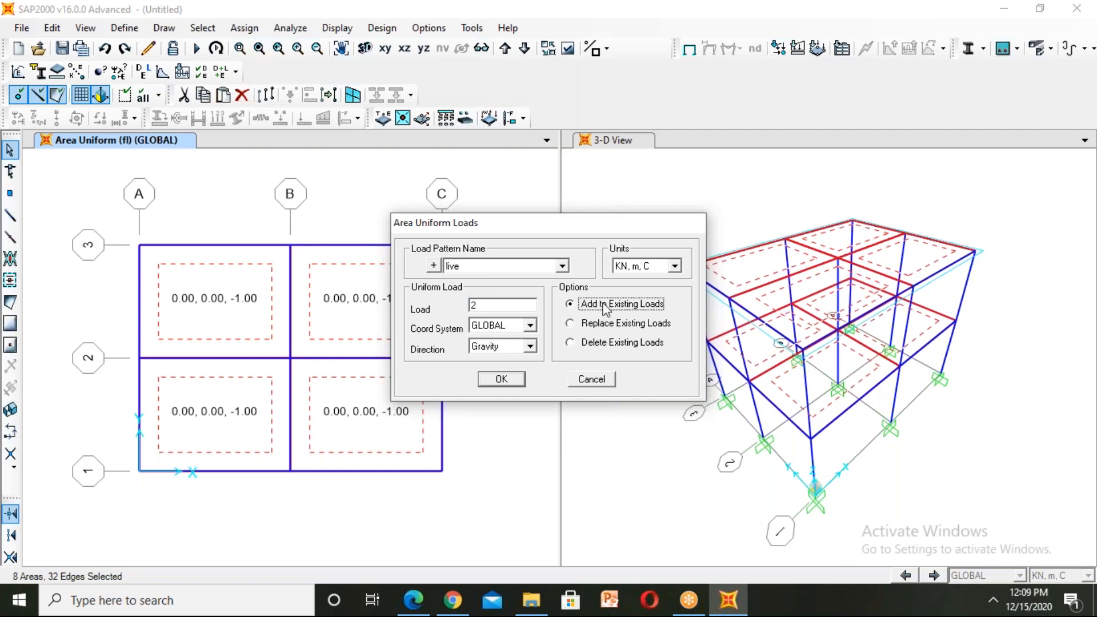
pyautogui.click(503, 380)
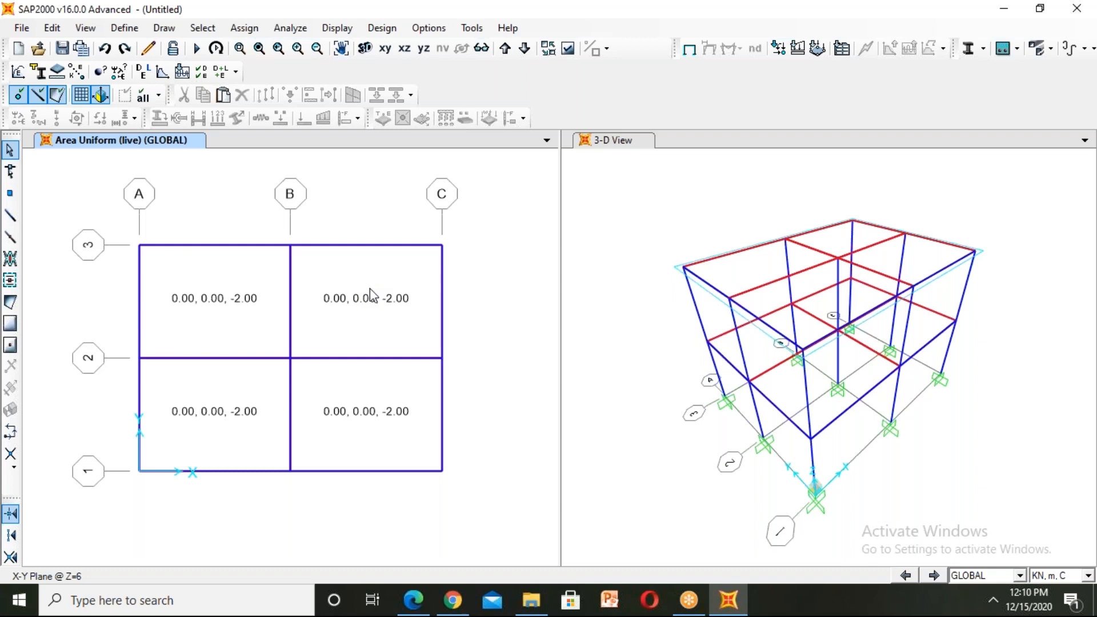
# - Inspect the loads assigned to the roof slab panel between grids B–C and 2–3
pyautogui.rightClick(374, 317)
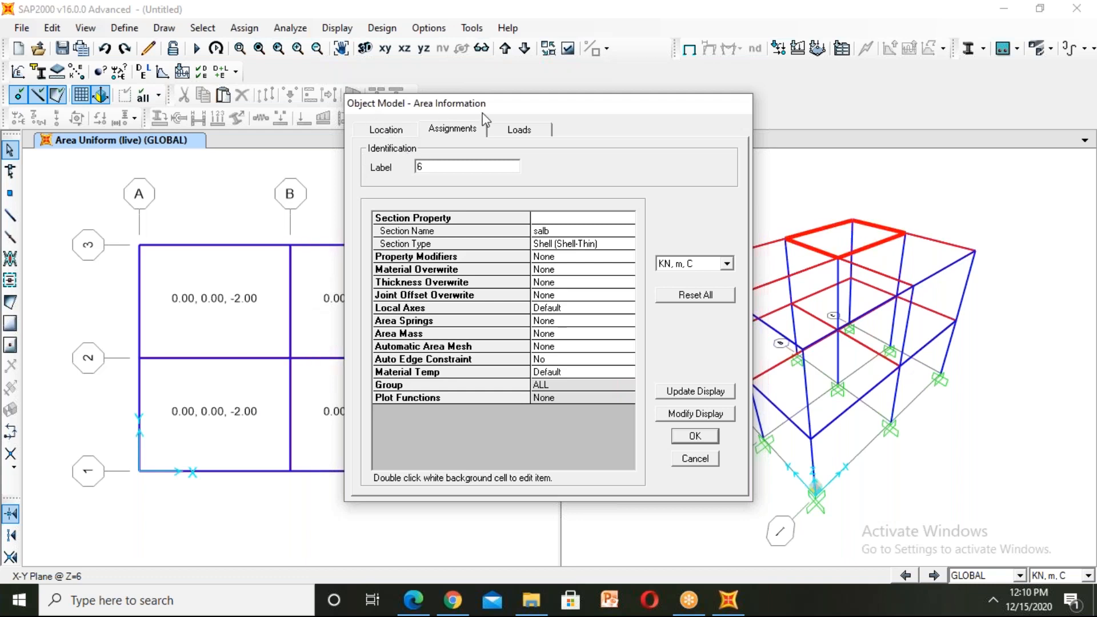
pyautogui.click(498, 130)
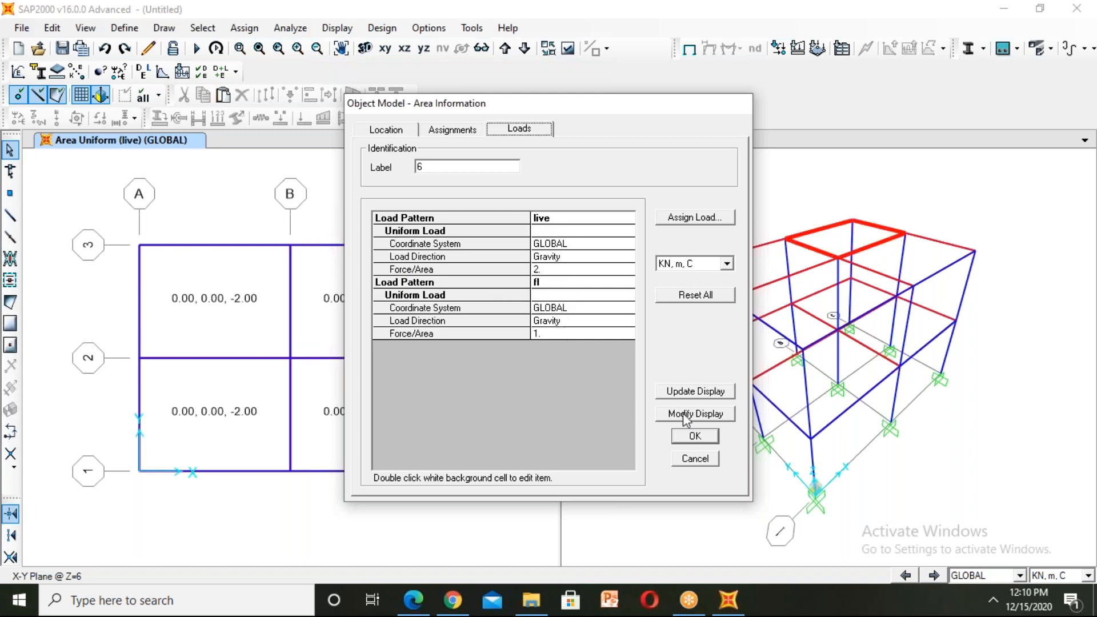
pyautogui.click(686, 435)
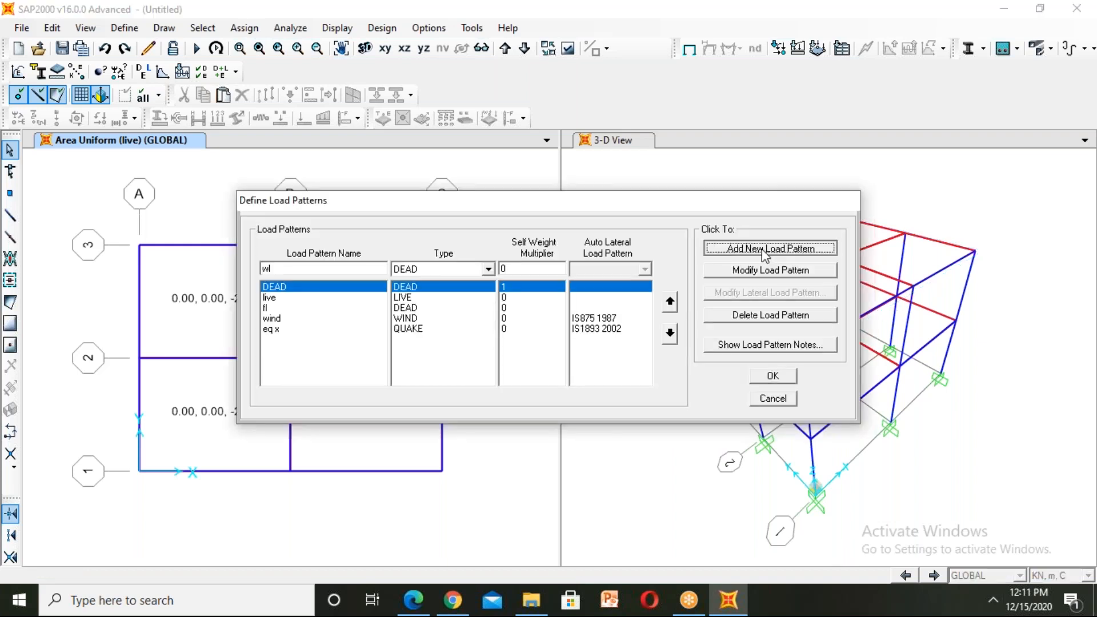
# - Add a load pattern named wl of type DEAD with self weight multiplier 0 and accept the load patterns
pyautogui.click(732, 248)
pyautogui.click(772, 376)
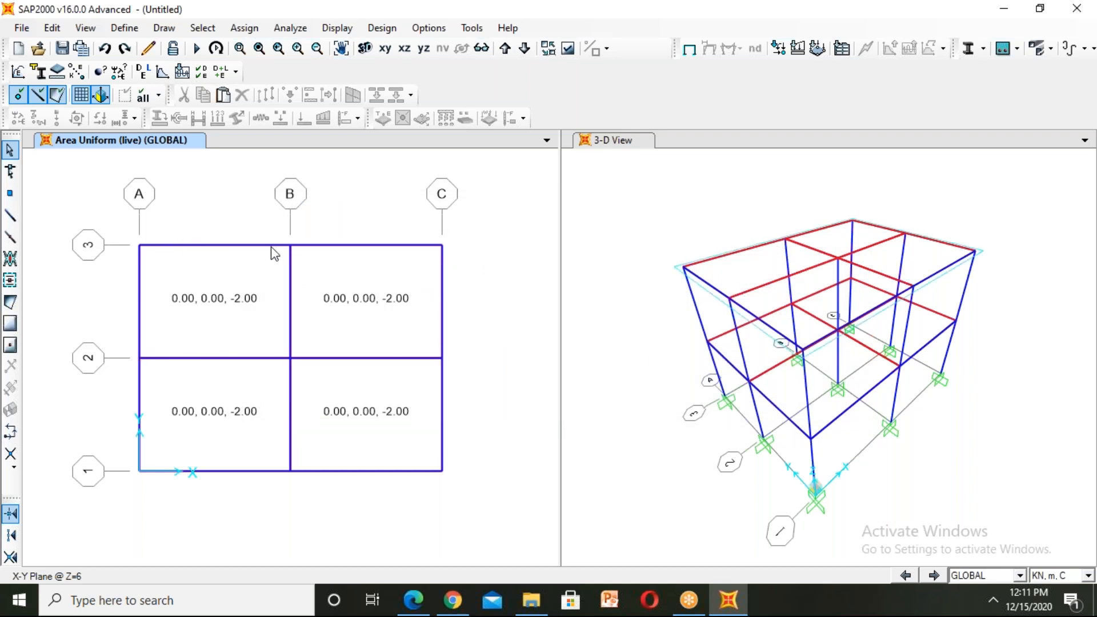
# - Select all beams by their frame section property beam
pyautogui.click(201, 28)
pyautogui.moveTo(207, 47)
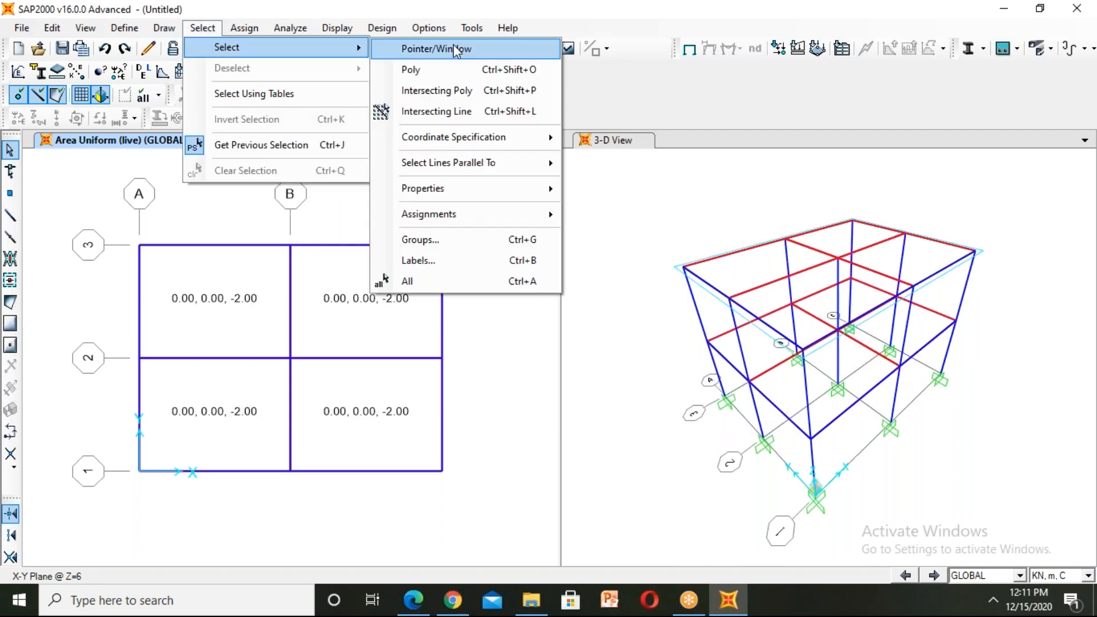
pyautogui.moveTo(416, 189)
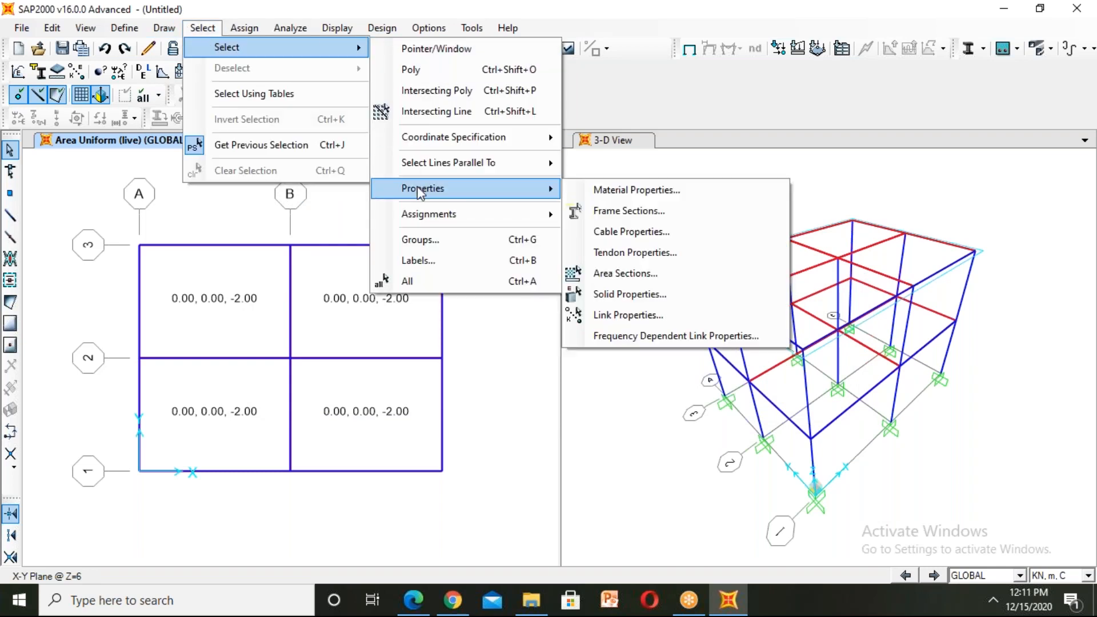
pyautogui.click(644, 208)
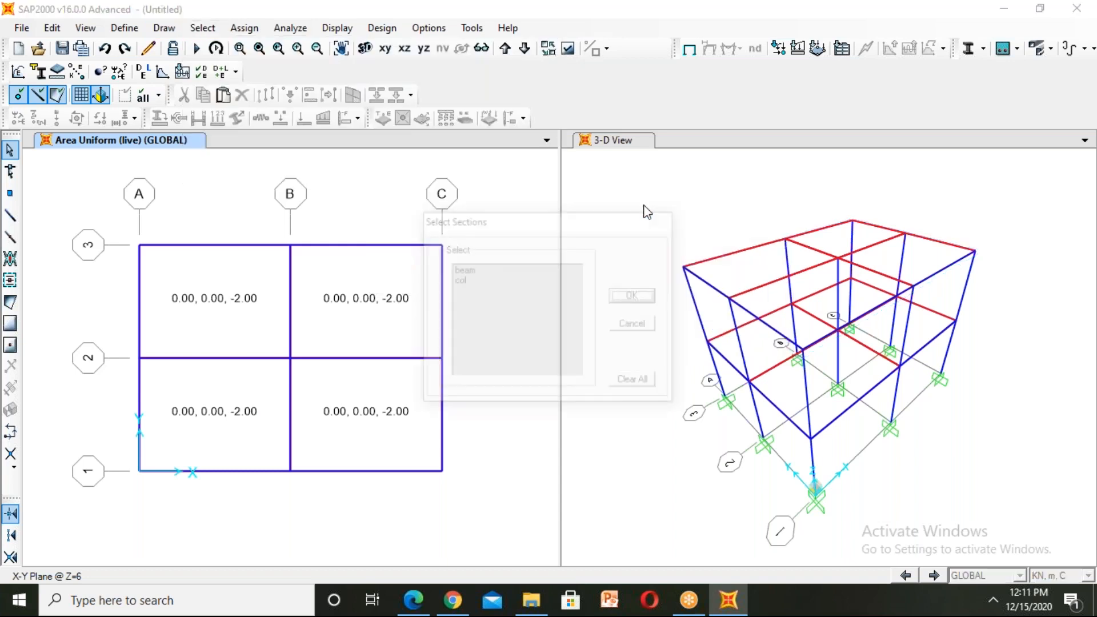
pyautogui.click(483, 269)
pyautogui.click(628, 296)
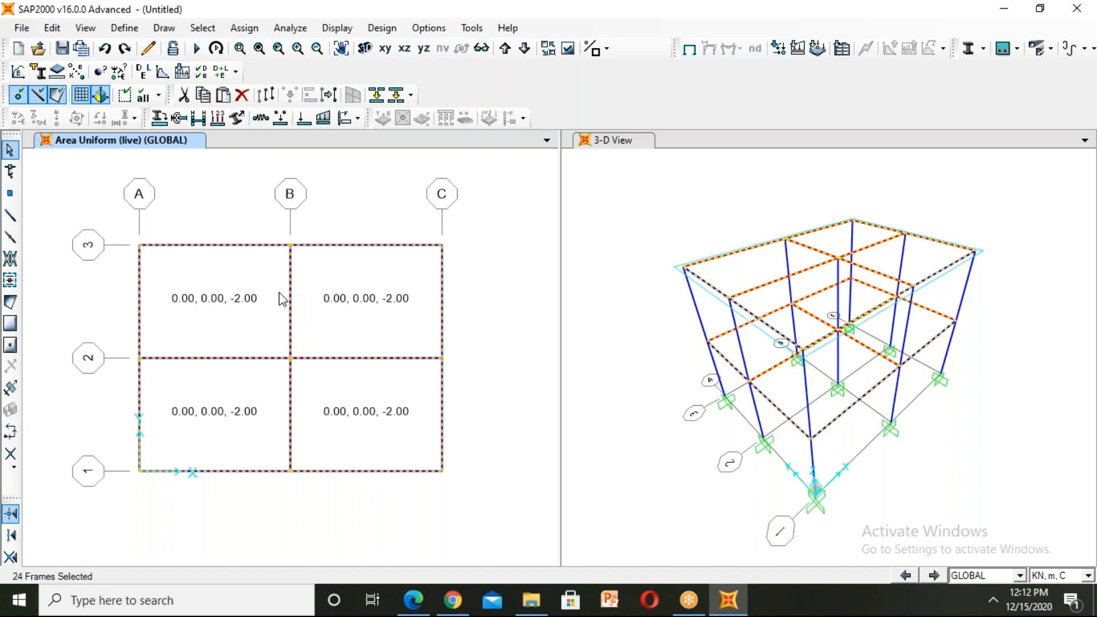
# - Assign a uniform distributed load of 13.2 kN/m in the gravity direction to the selected beams under load pattern wl, adding to existing loads
pyautogui.click(239, 30)
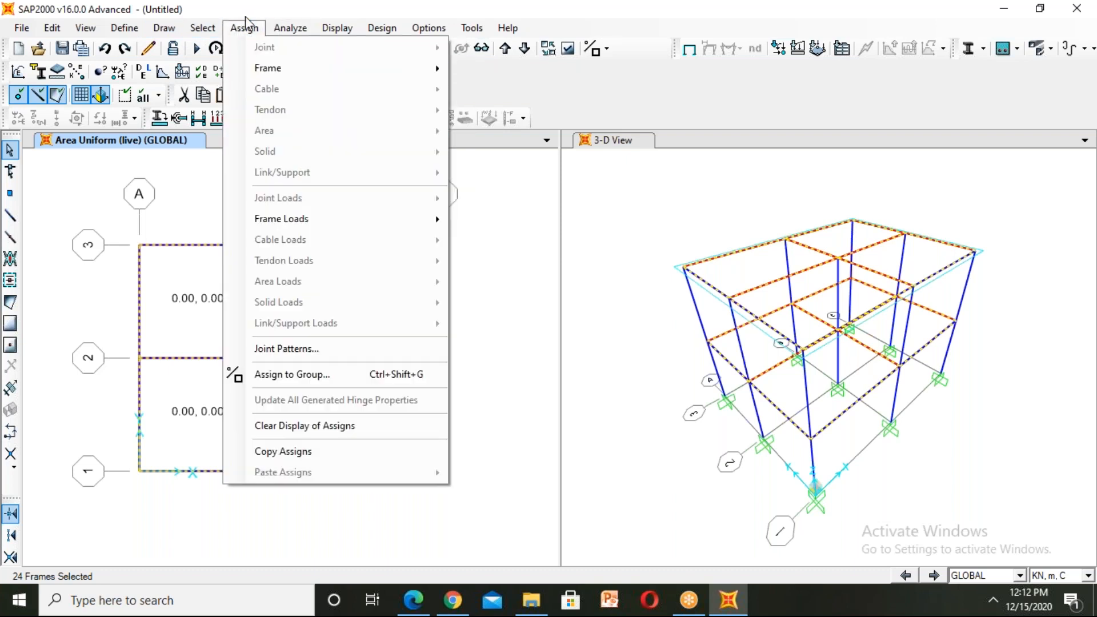
pyautogui.moveTo(291, 224)
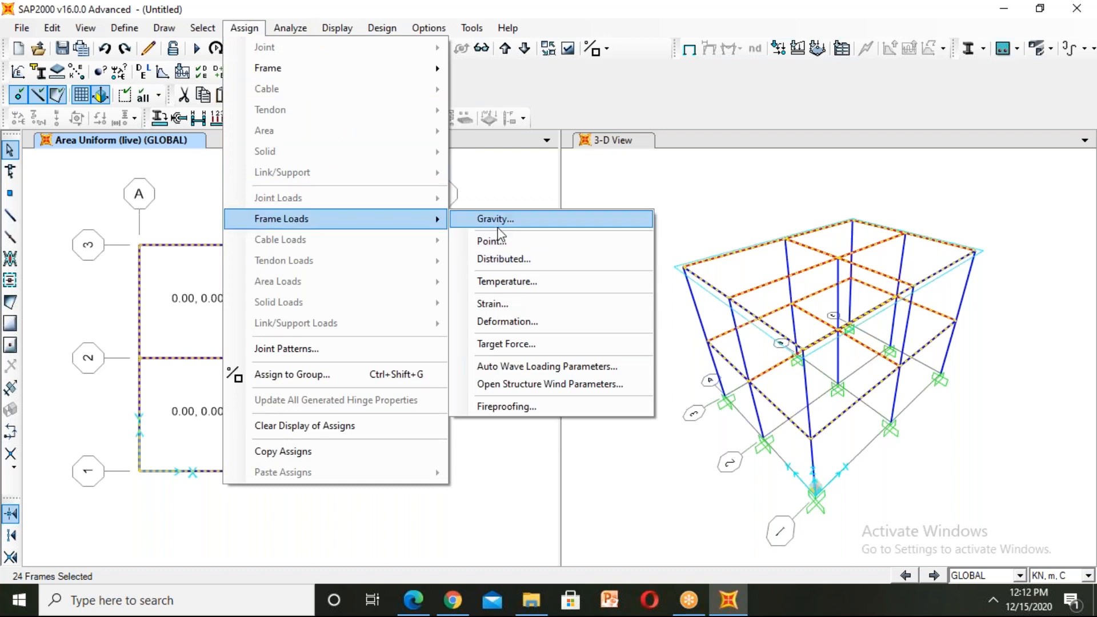
pyautogui.click(501, 259)
pyautogui.click(465, 216)
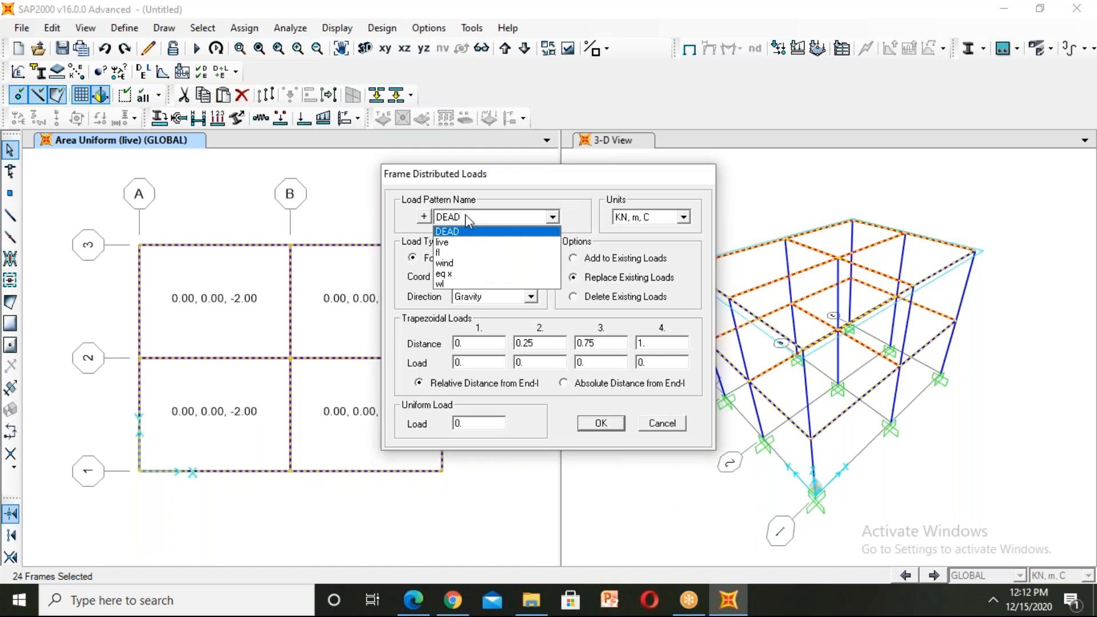
pyautogui.click(450, 284)
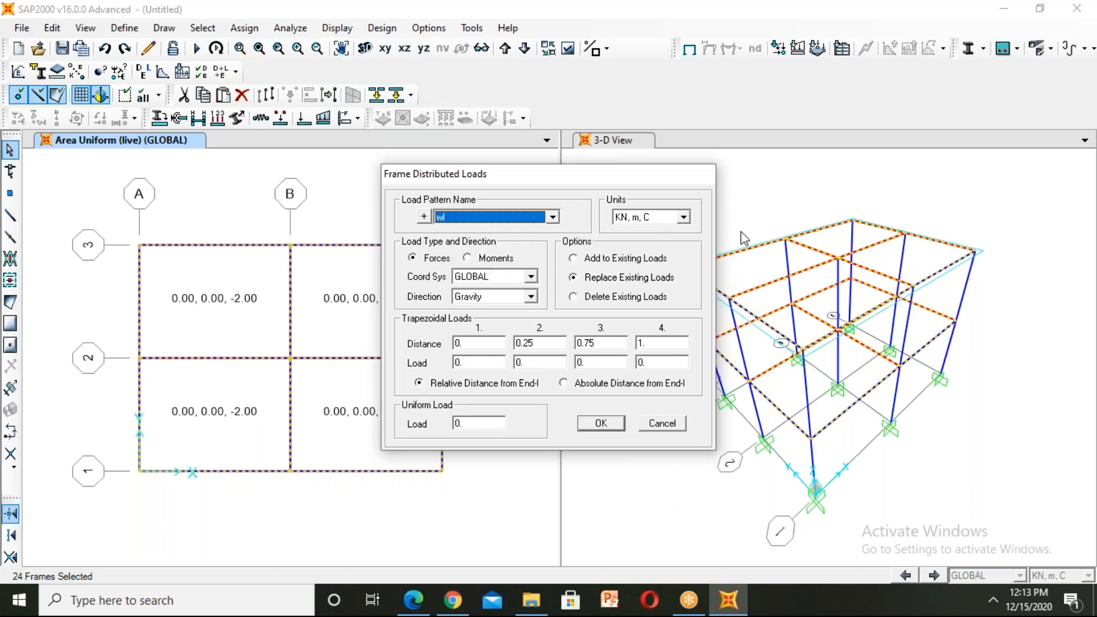
pyautogui.click(633, 260)
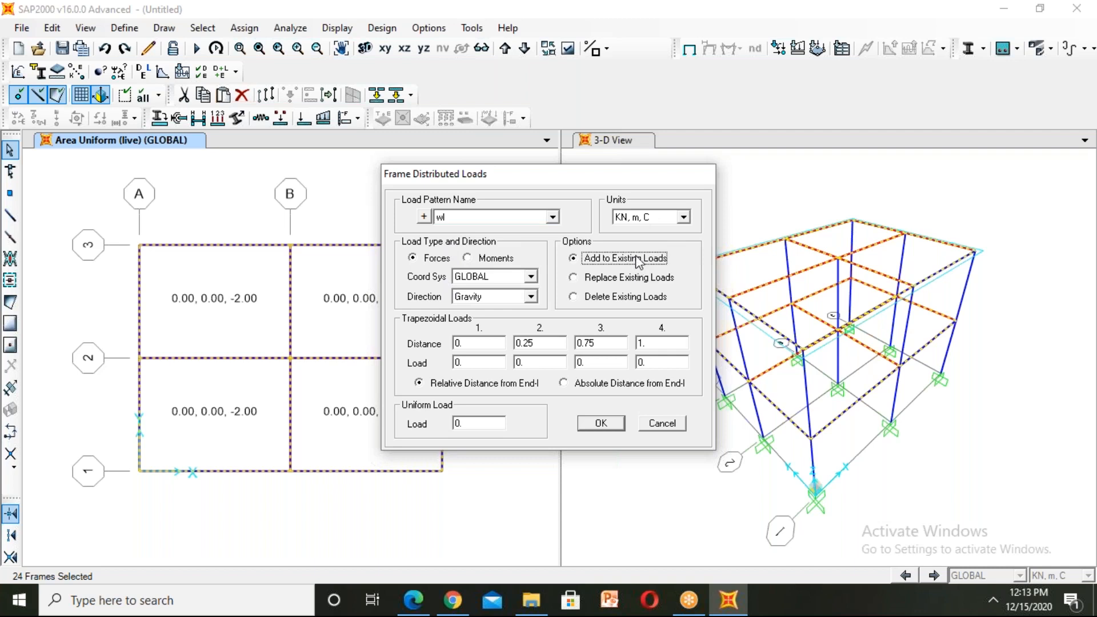
pyautogui.click(482, 423)
pyautogui.write('13.2')
pyautogui.click(606, 423)
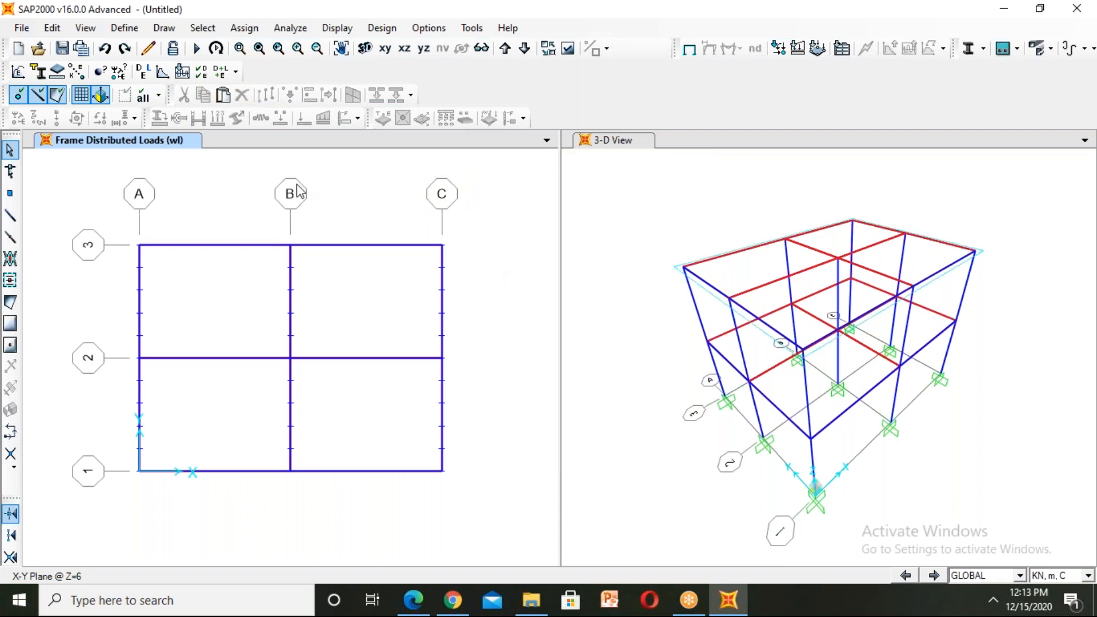
# - Inspect the loads assigned to the roof beam on grid C between grids 2 and 3
pyautogui.rightClick(441, 295)
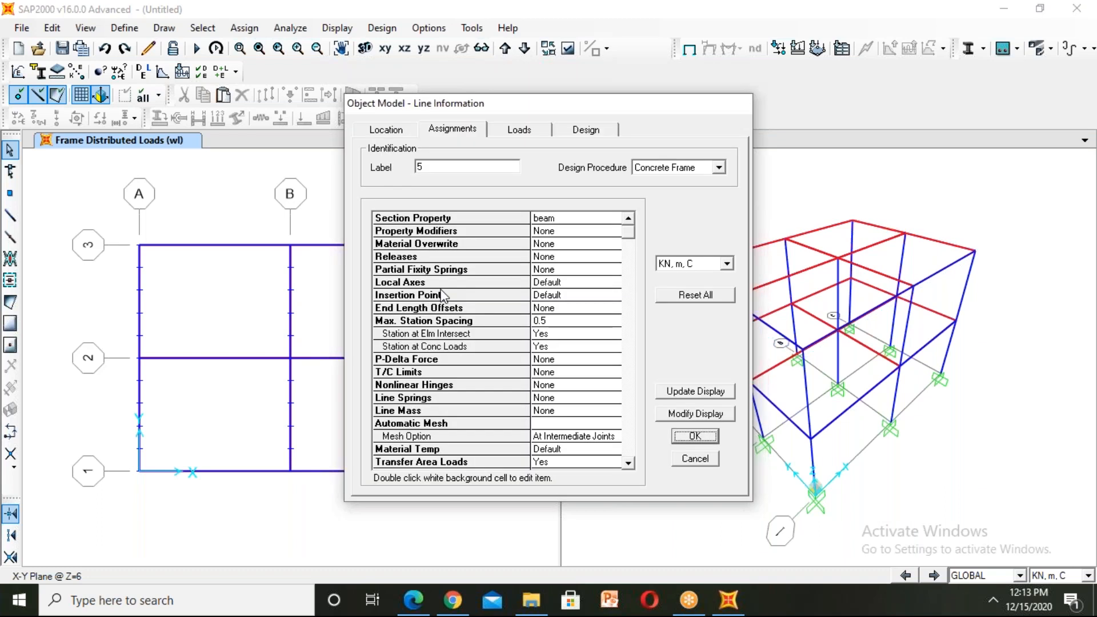
pyautogui.click(548, 124)
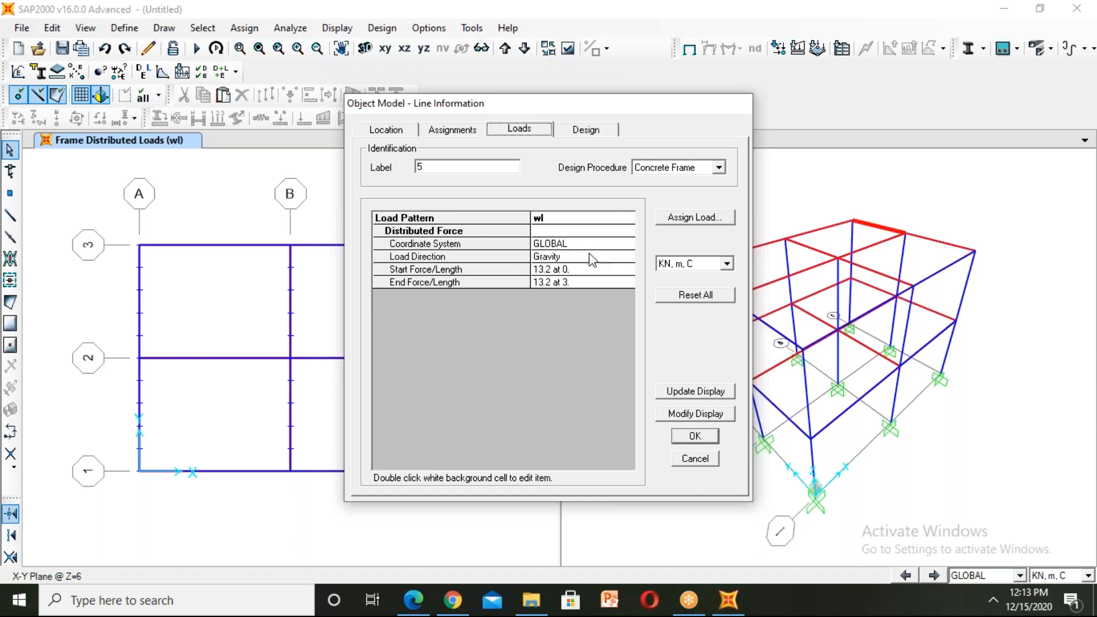
pyautogui.click(688, 437)
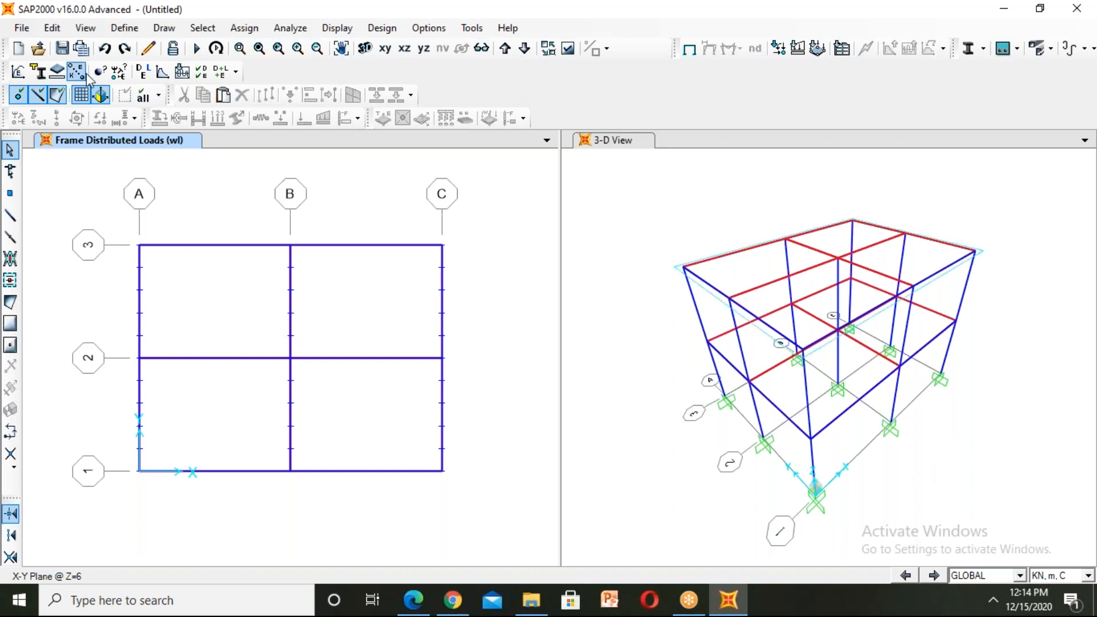
# - Accept the analysis options with all six degrees of freedom UX, UY, UZ, RX, RY and RZ available
pyautogui.click(308, 28)
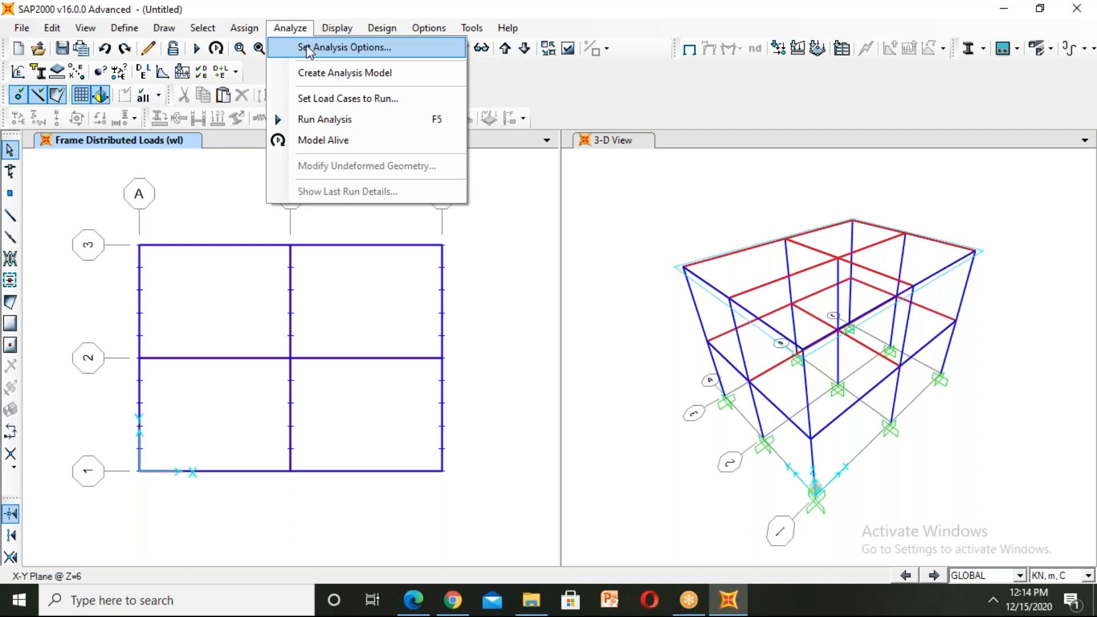
pyautogui.click(336, 48)
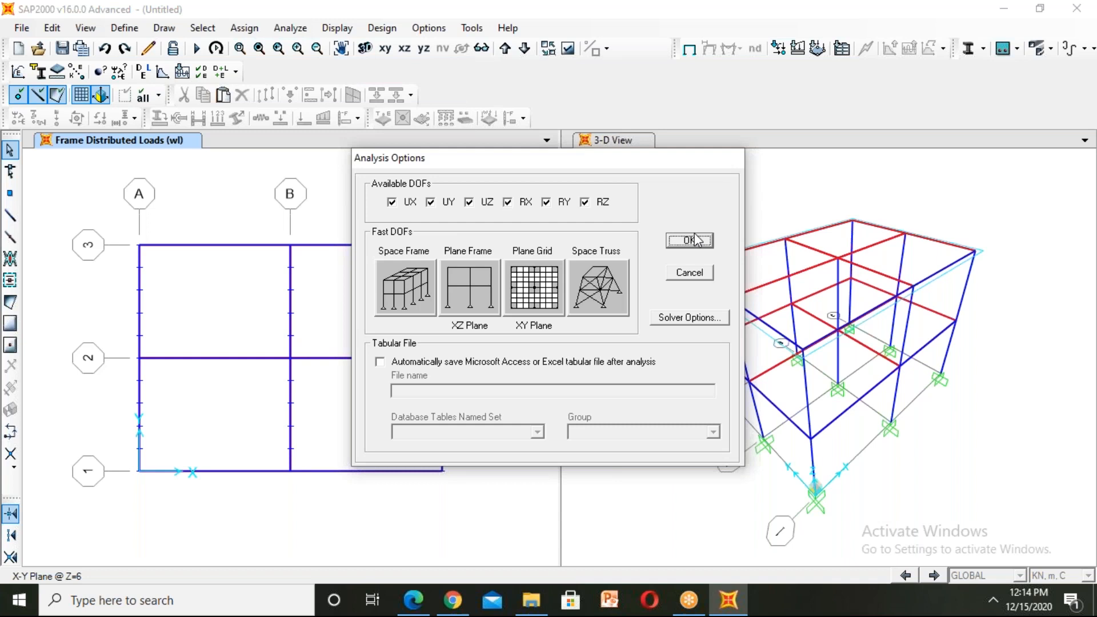
pyautogui.click(698, 242)
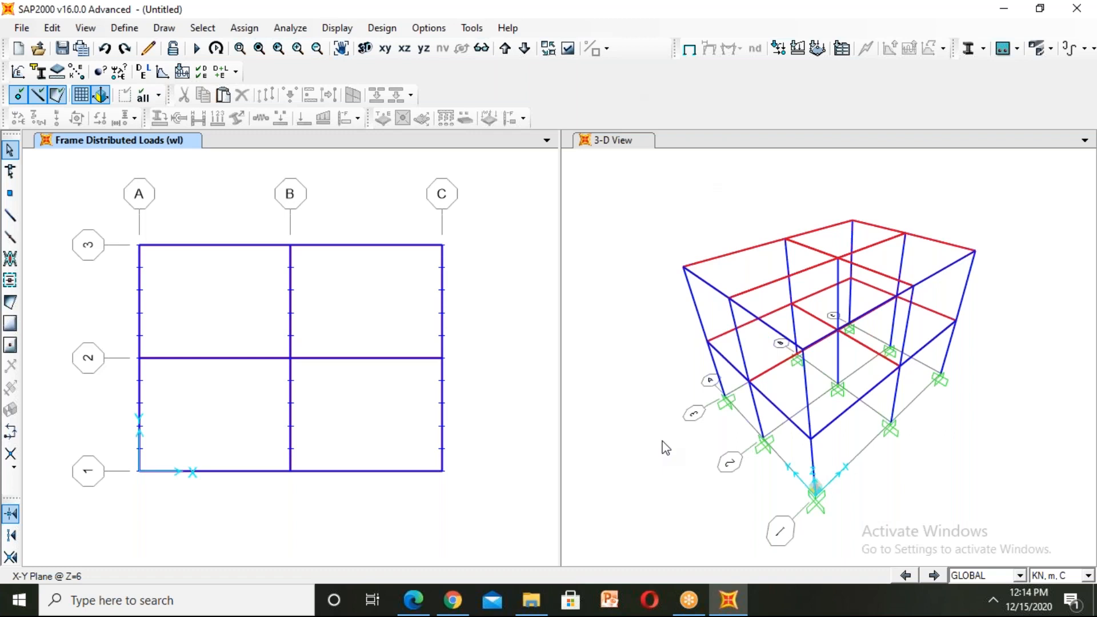
# - Run the analysis for all load cases, saving the model file as 123 in the TWO STOREY SAP folder
pyautogui.click(304, 30)
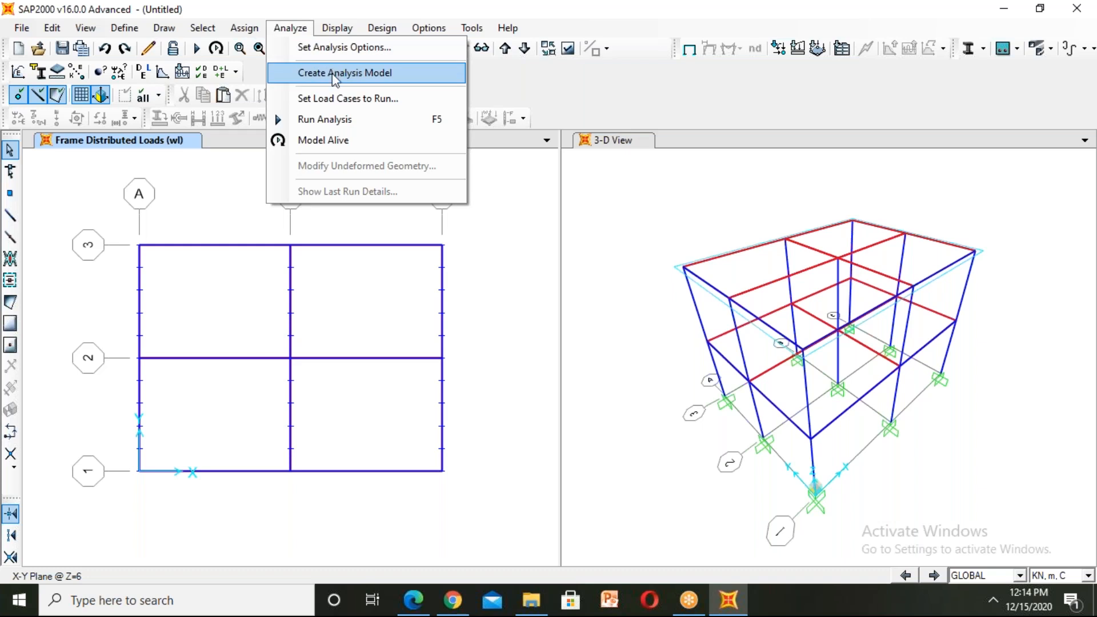
pyautogui.click(341, 101)
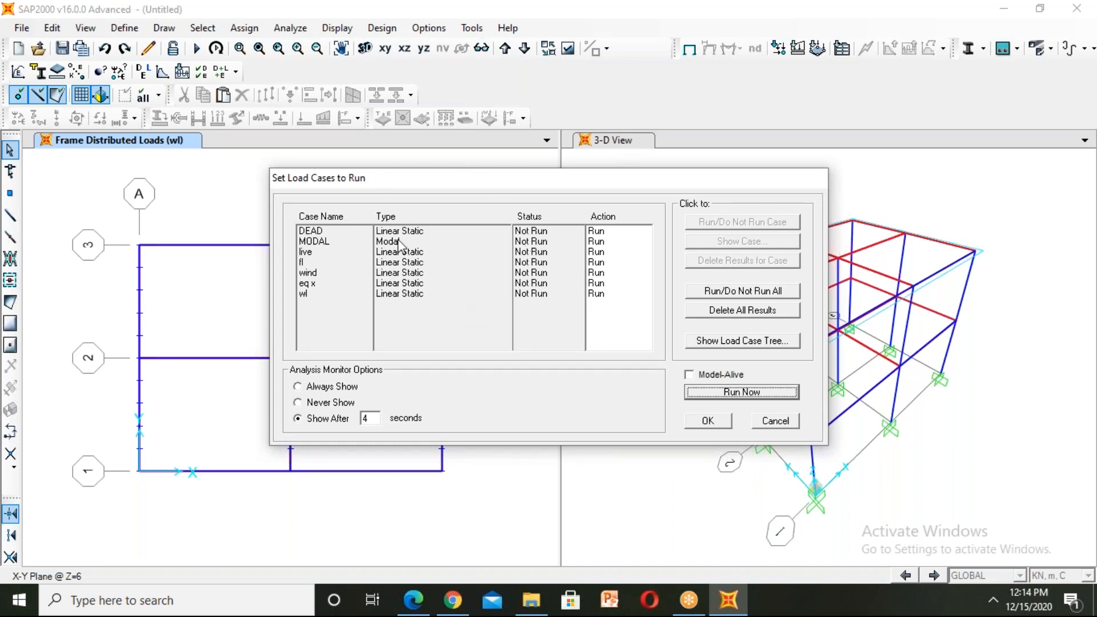
pyautogui.click(760, 391)
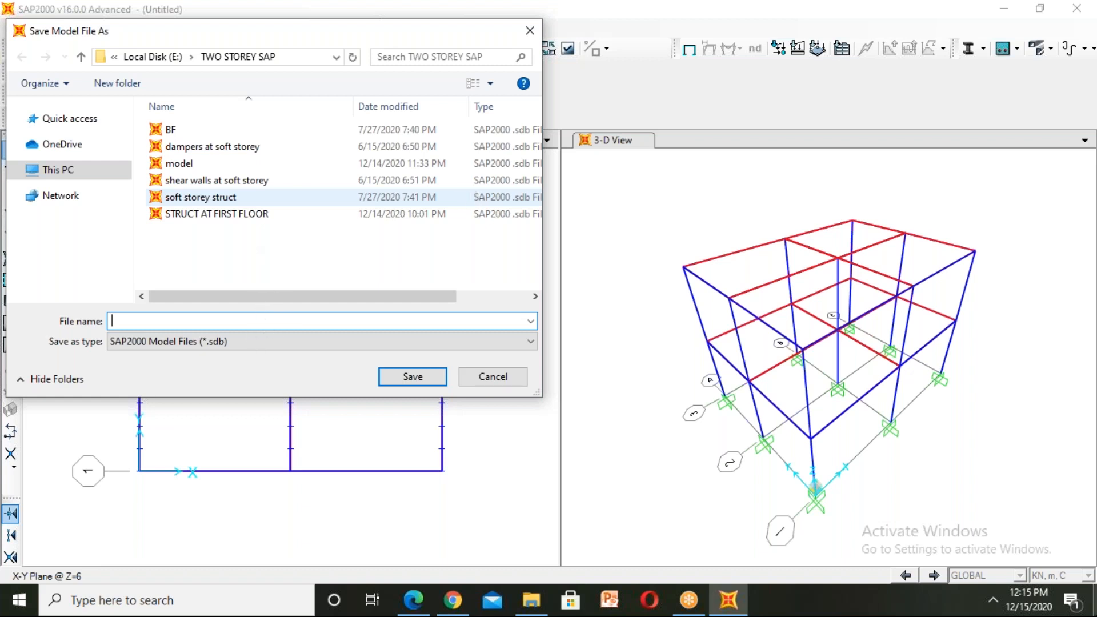
pyautogui.write('123')
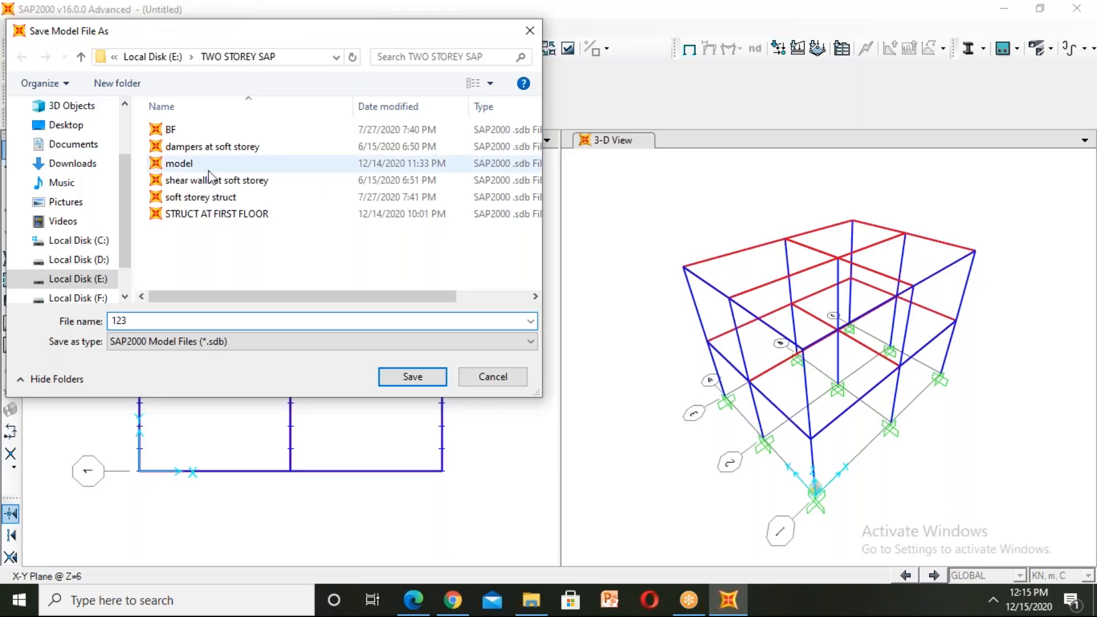
pyautogui.click(433, 381)
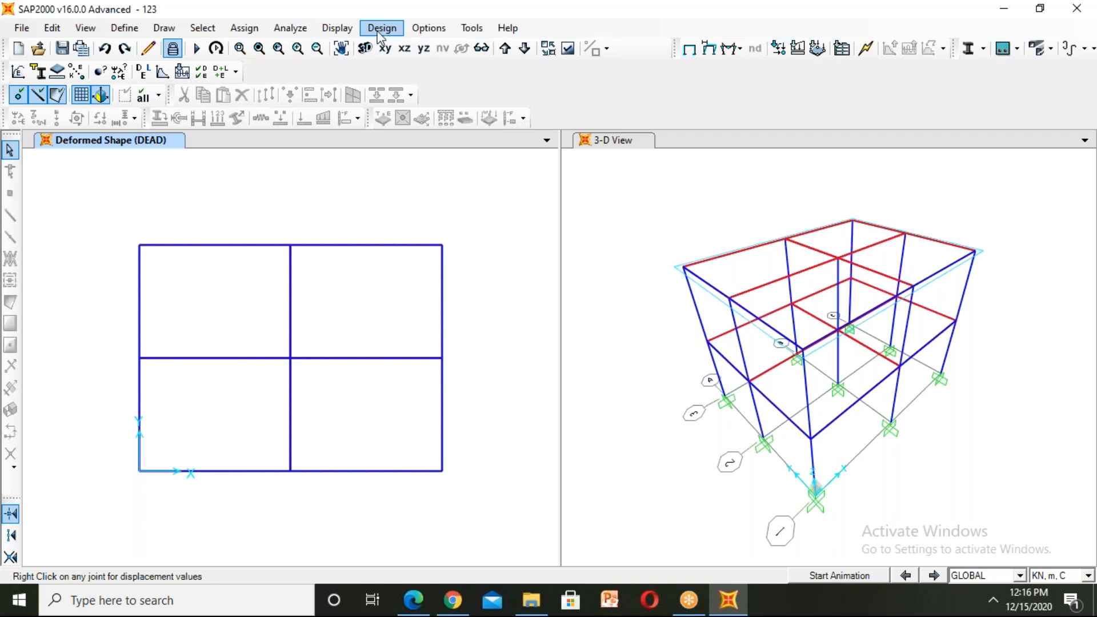
# - Set the concrete frame design code to Indian IS 456-2000 in the design preferences
pyautogui.click(387, 30)
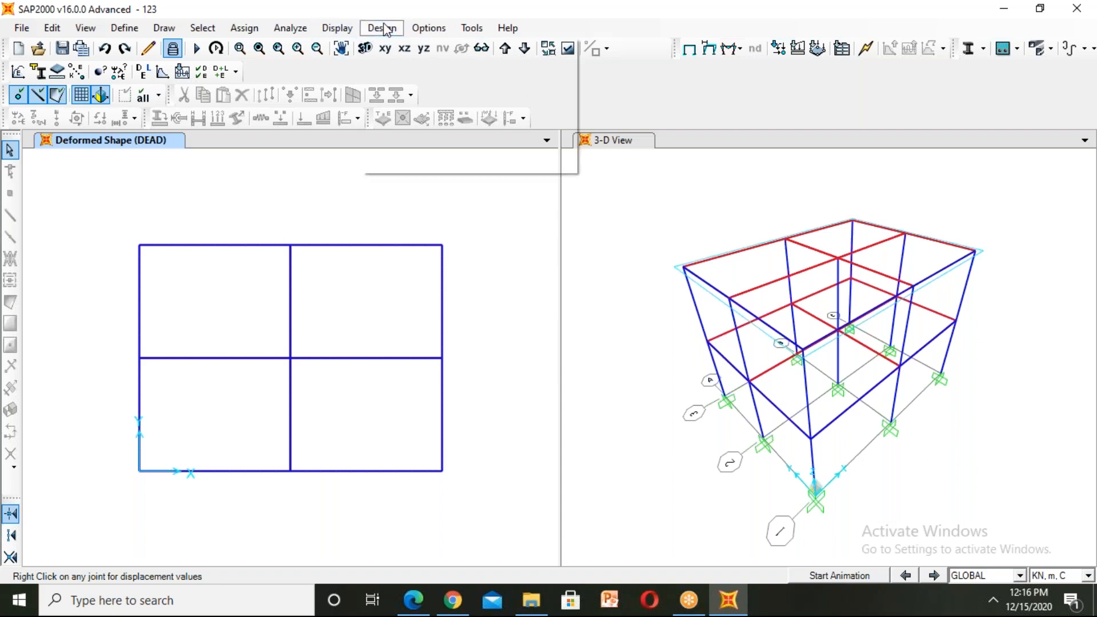
pyautogui.moveTo(395, 73)
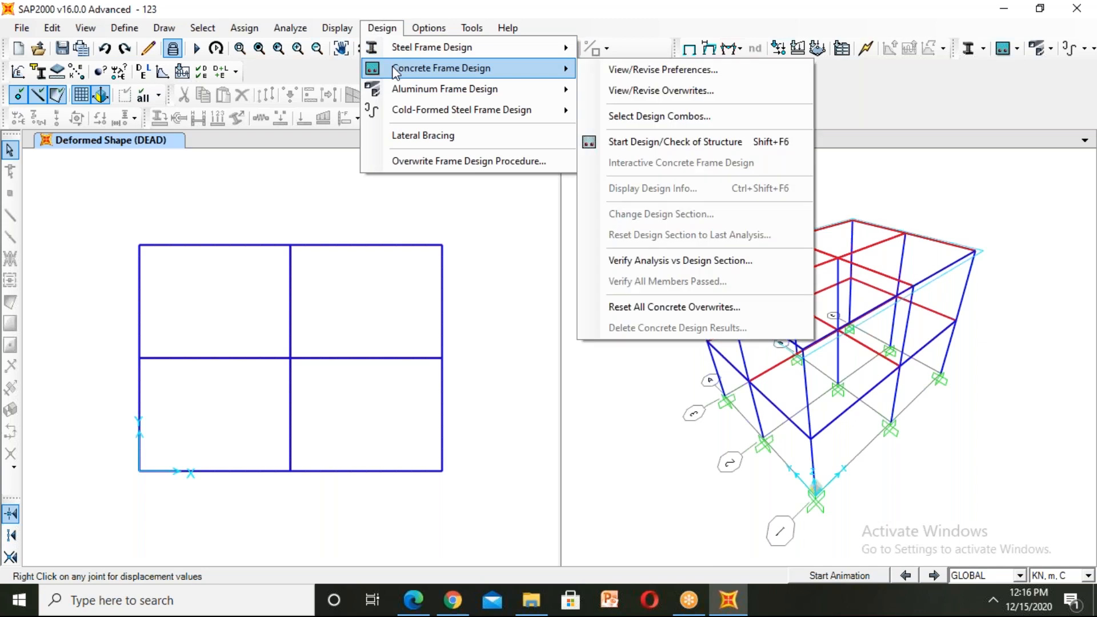
pyautogui.click(675, 71)
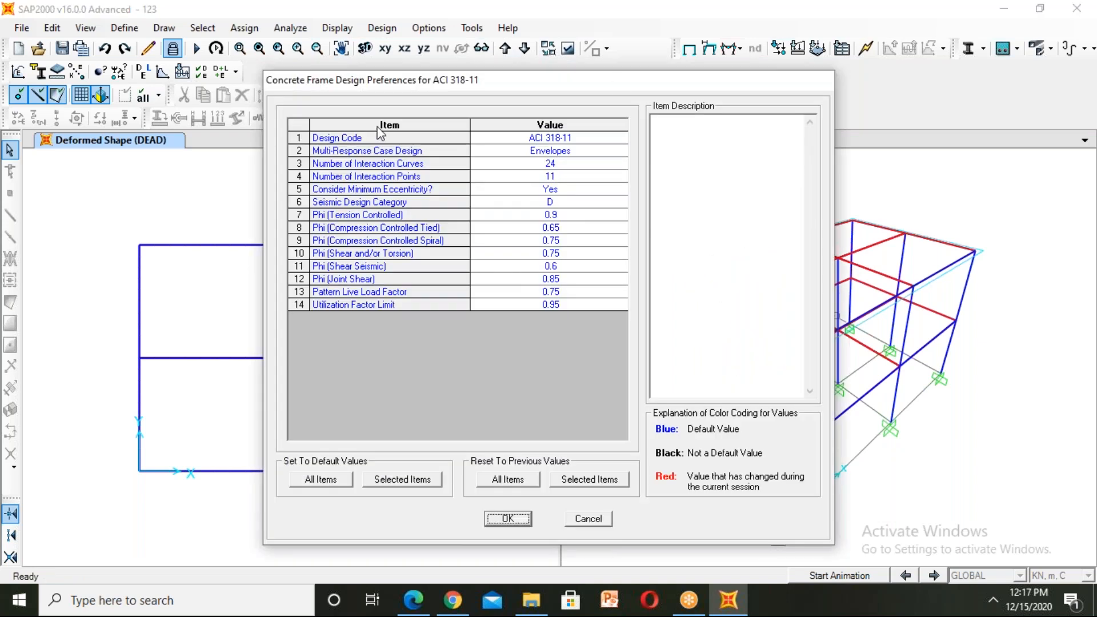
pyautogui.click(562, 140)
pyautogui.click(496, 139)
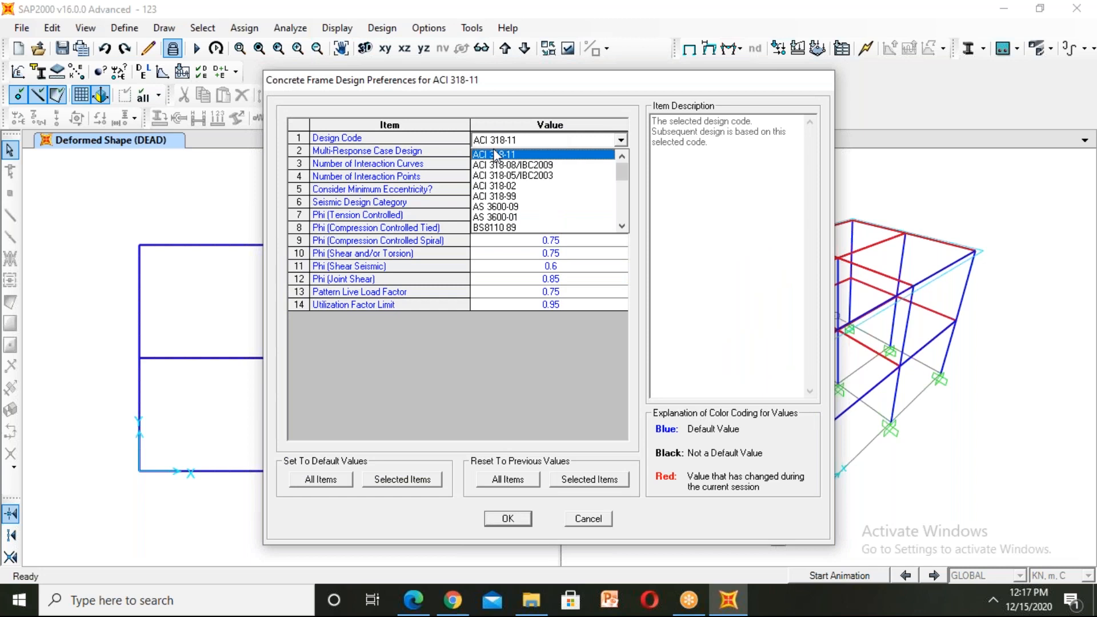
pyautogui.scroll(-2, 514, 171)
pyautogui.scroll(-4, 516, 178)
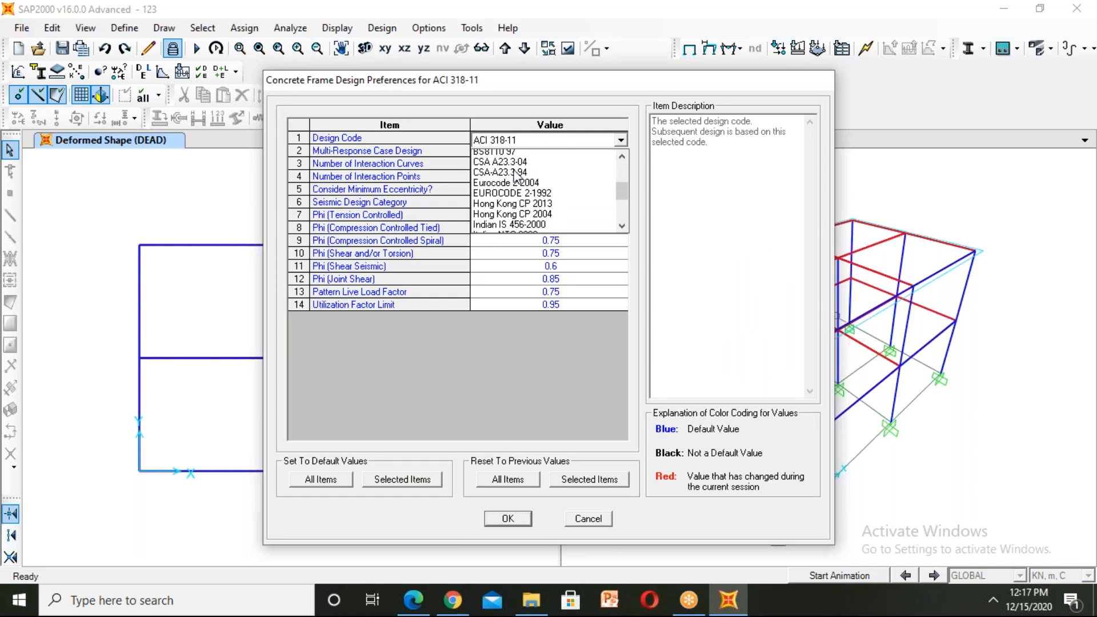
pyautogui.scroll(-1, 537, 184)
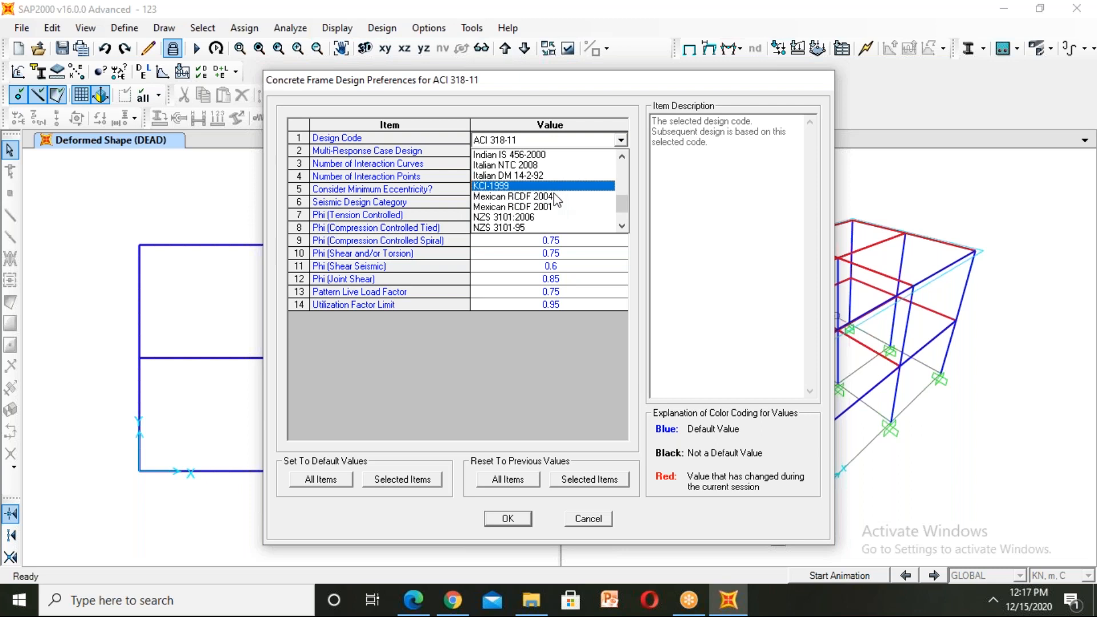
pyautogui.scroll(1, 517, 183)
pyautogui.click(517, 189)
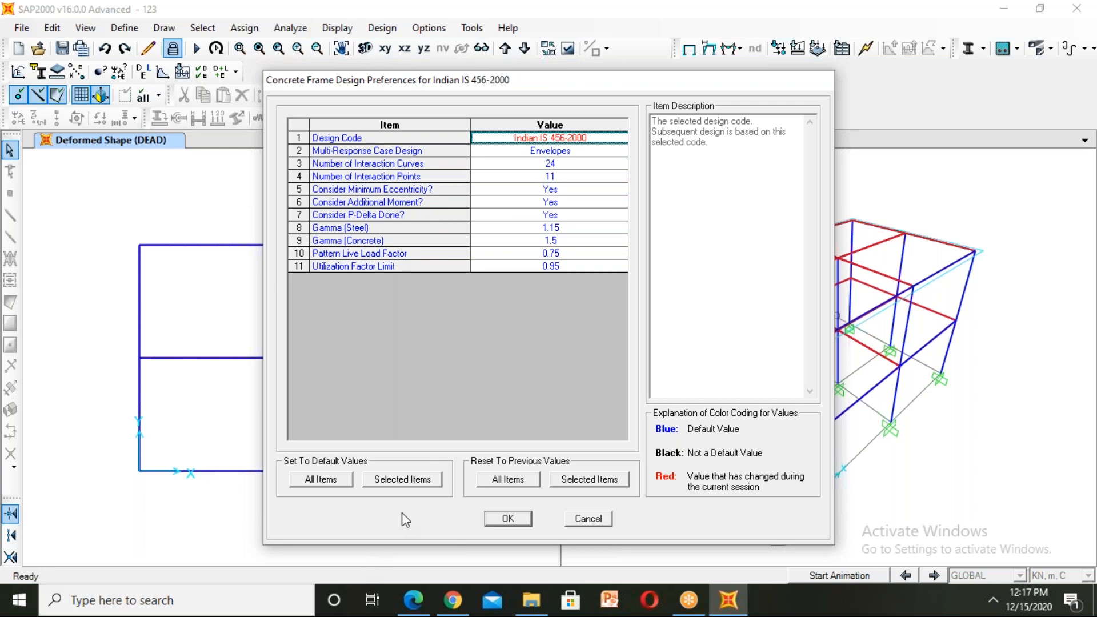
pyautogui.click(508, 520)
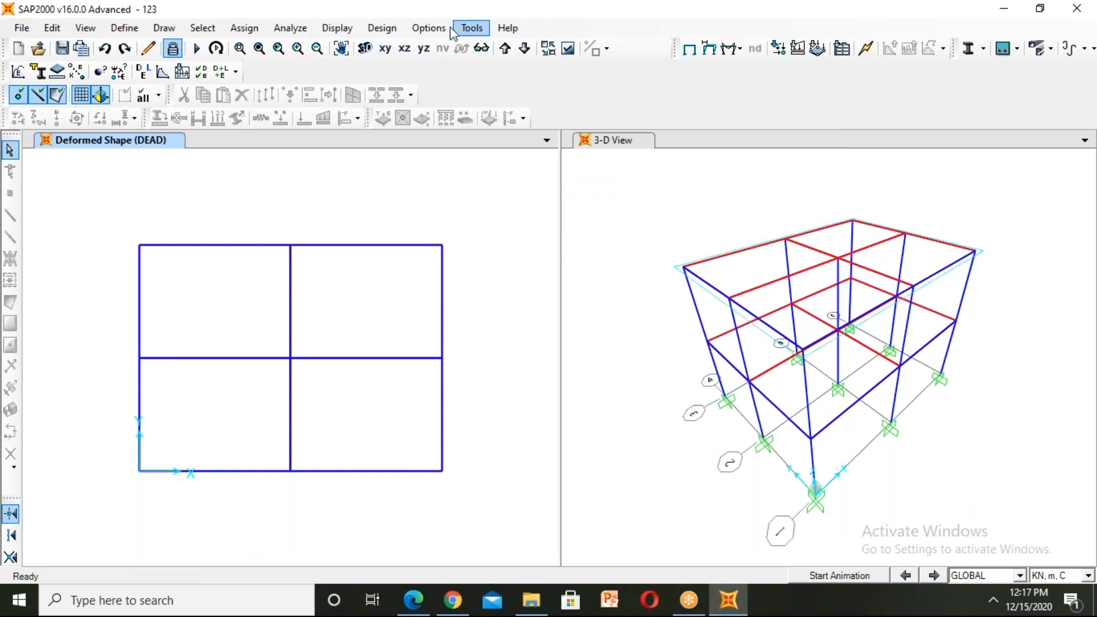
# - Run the concrete frame design check of the structure and examine the longitudinal reinforcing areas in the roof plan
pyautogui.click(387, 30)
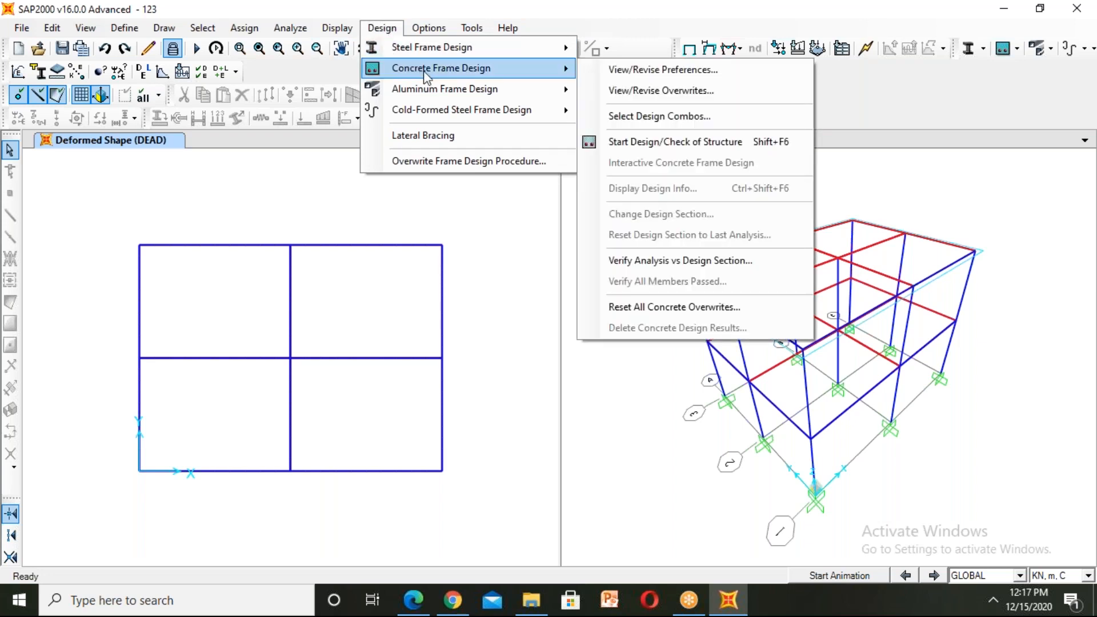
pyautogui.click(658, 143)
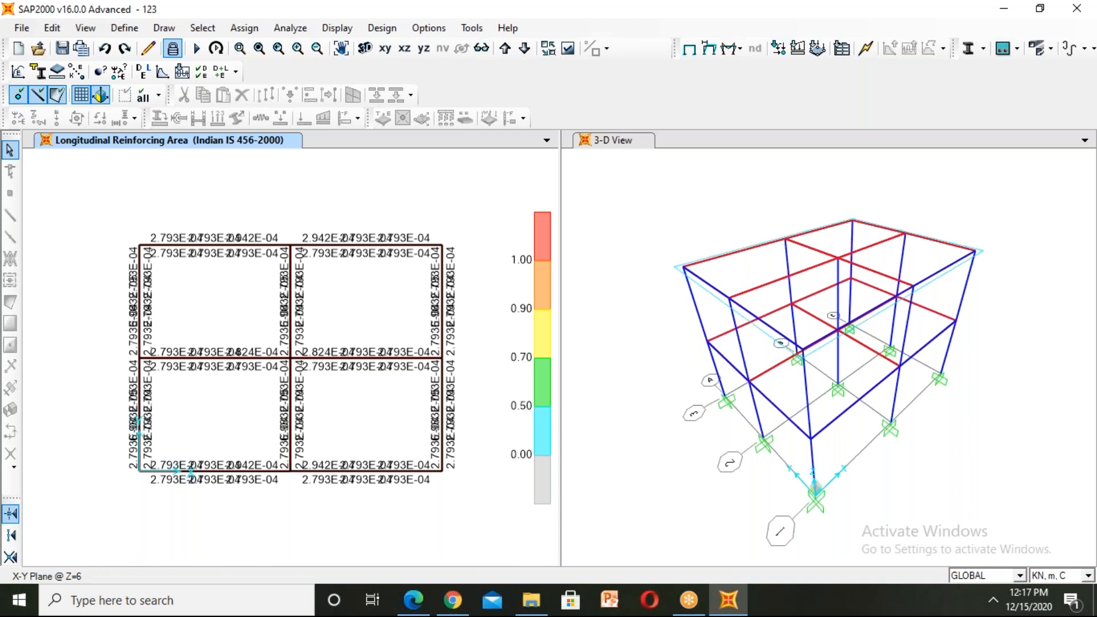
pyautogui.scroll(1, 346, 431)
pyautogui.scroll(3, 343, 424)
pyautogui.scroll(-2, 362, 309)
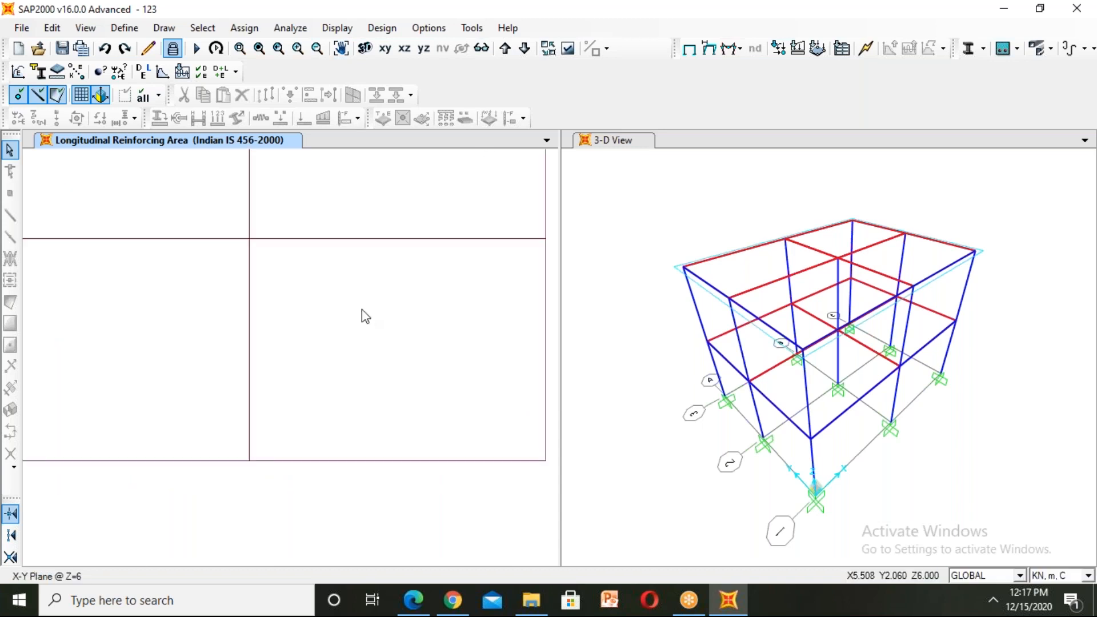
pyautogui.scroll(-2, 361, 309)
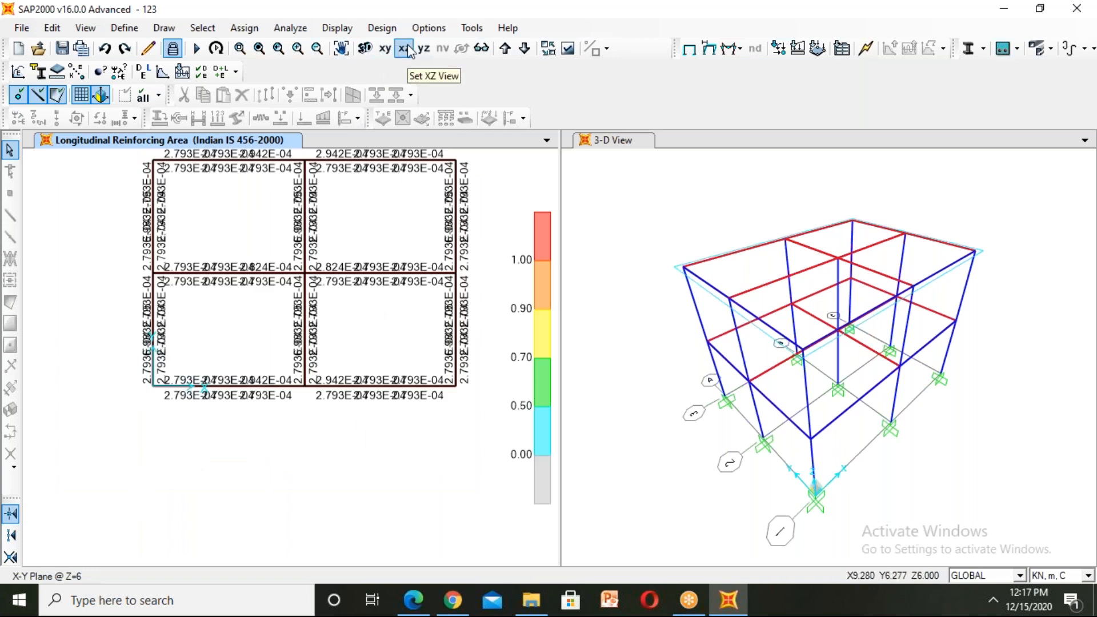
# - Show the longitudinal reinforcing areas on the whole frame in 3D and change the display units to KN, mm, C
pyautogui.click(371, 53)
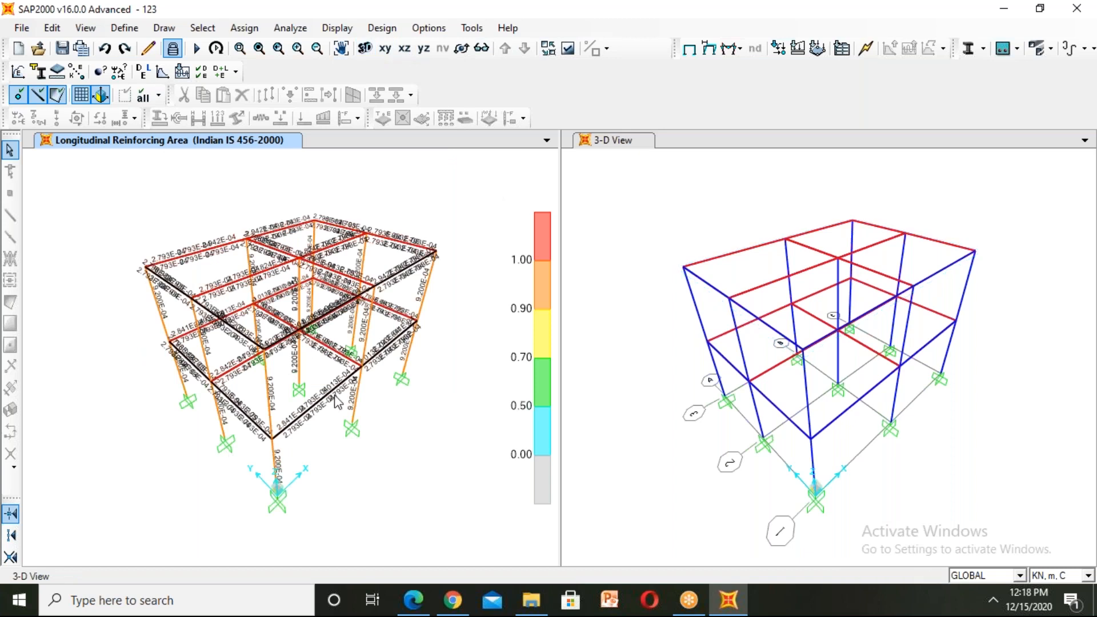
pyautogui.scroll(3, 338, 402)
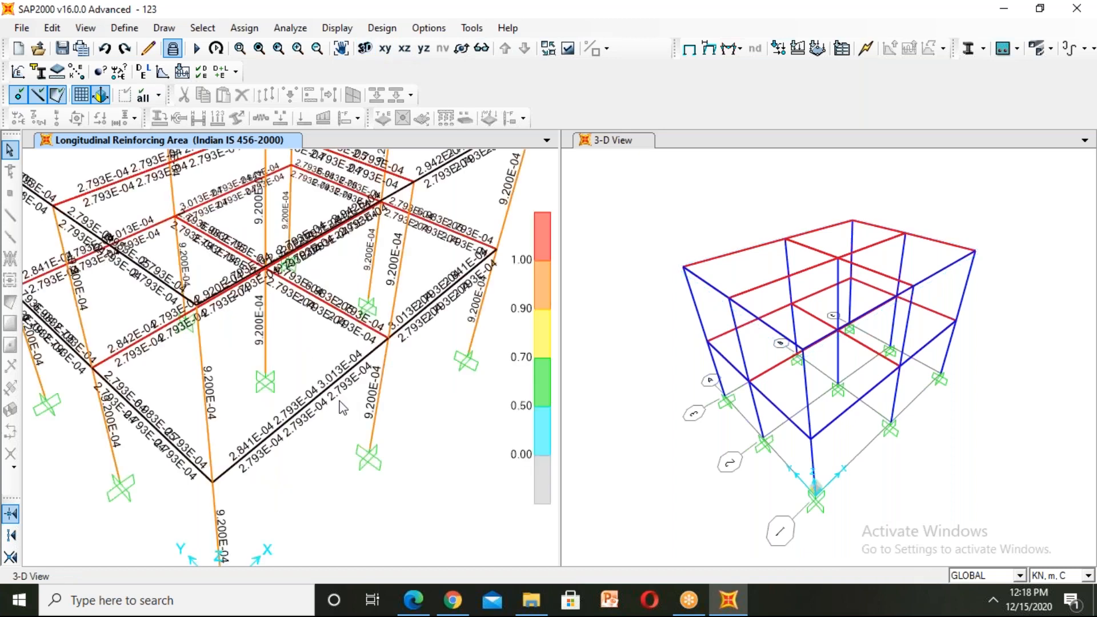
pyautogui.scroll(3, 341, 406)
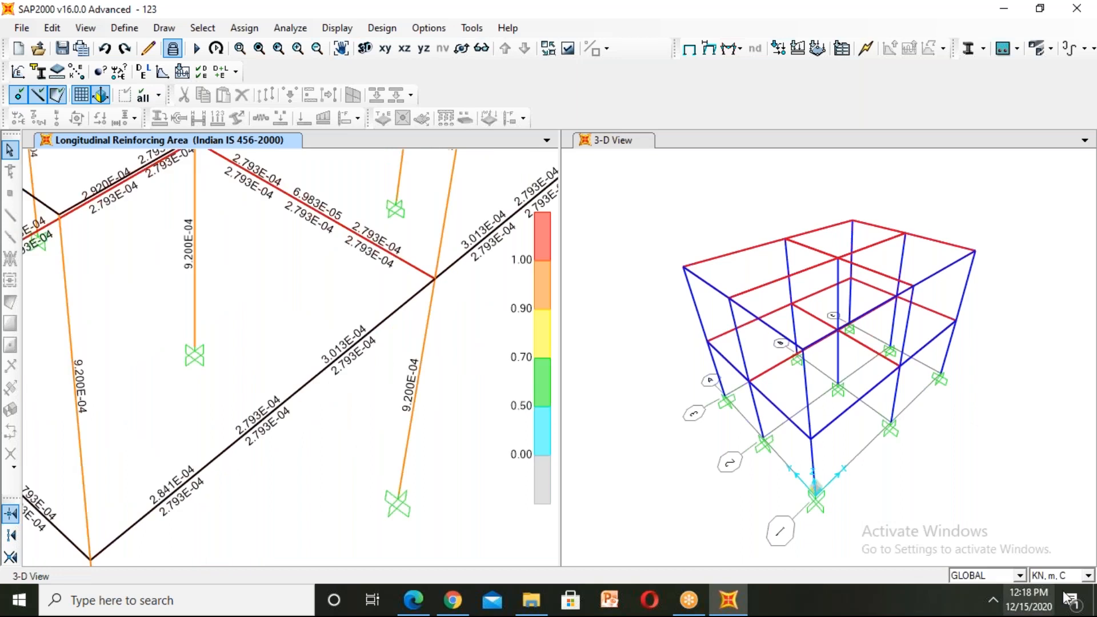
pyautogui.click(1089, 576)
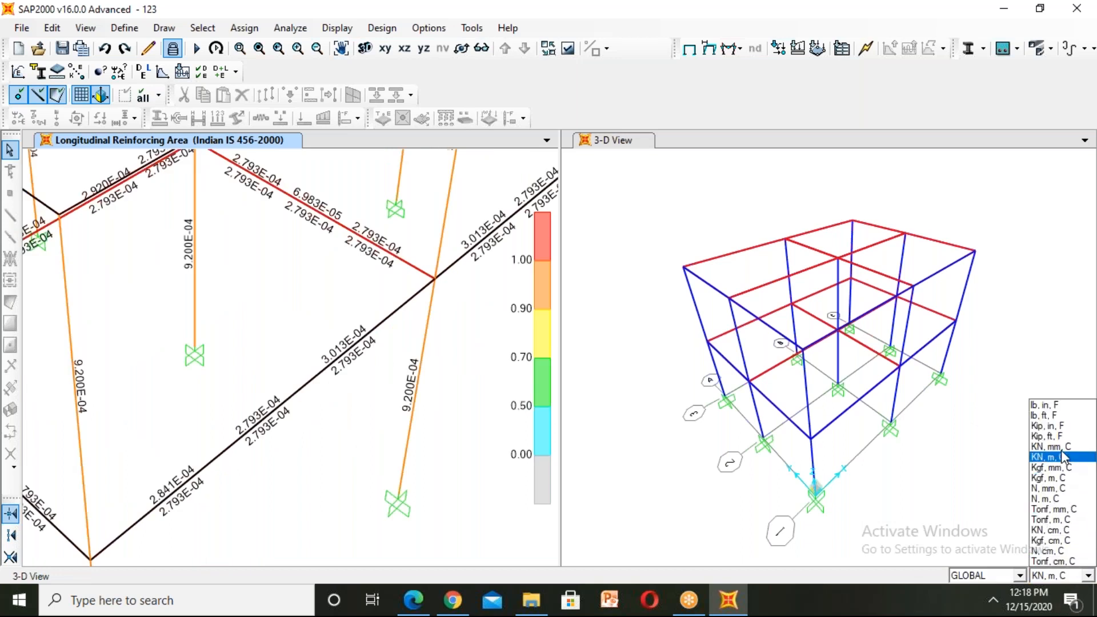
pyautogui.click(1066, 447)
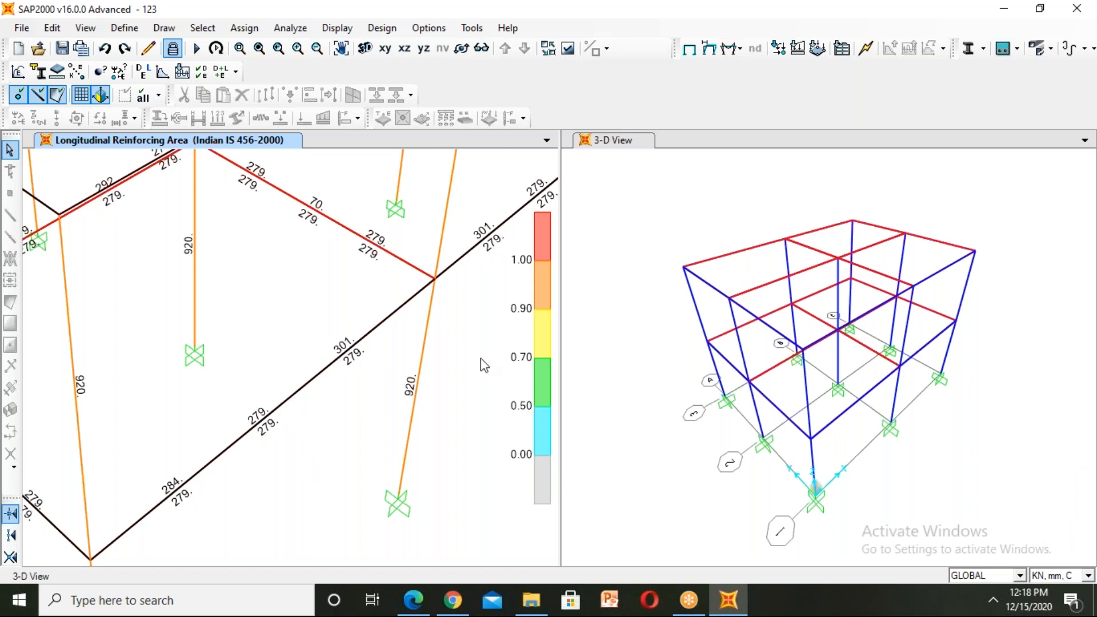
pyautogui.scroll(-6, 413, 375)
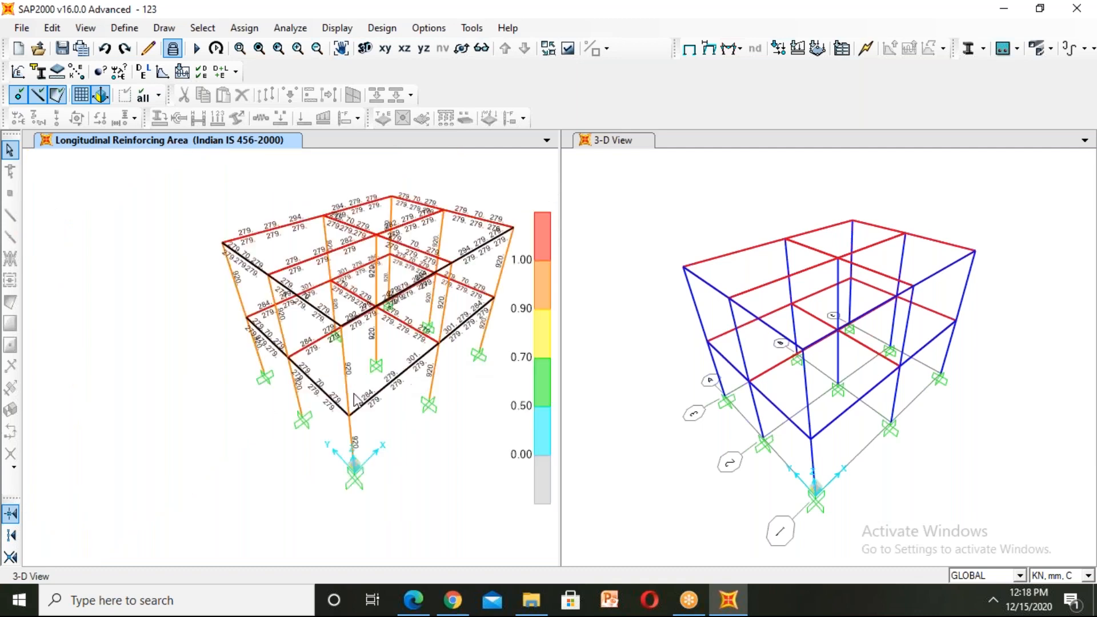
# - Verify the concrete frames' analysis sections against their design sections, and verify that all members passed
pyautogui.click(374, 32)
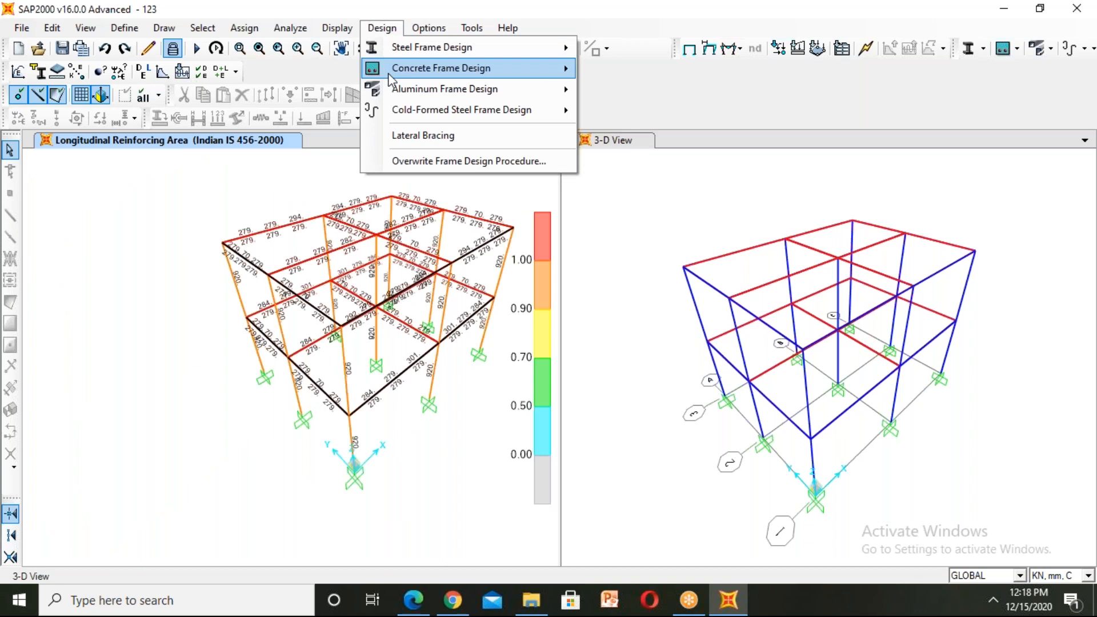
pyautogui.moveTo(390, 80)
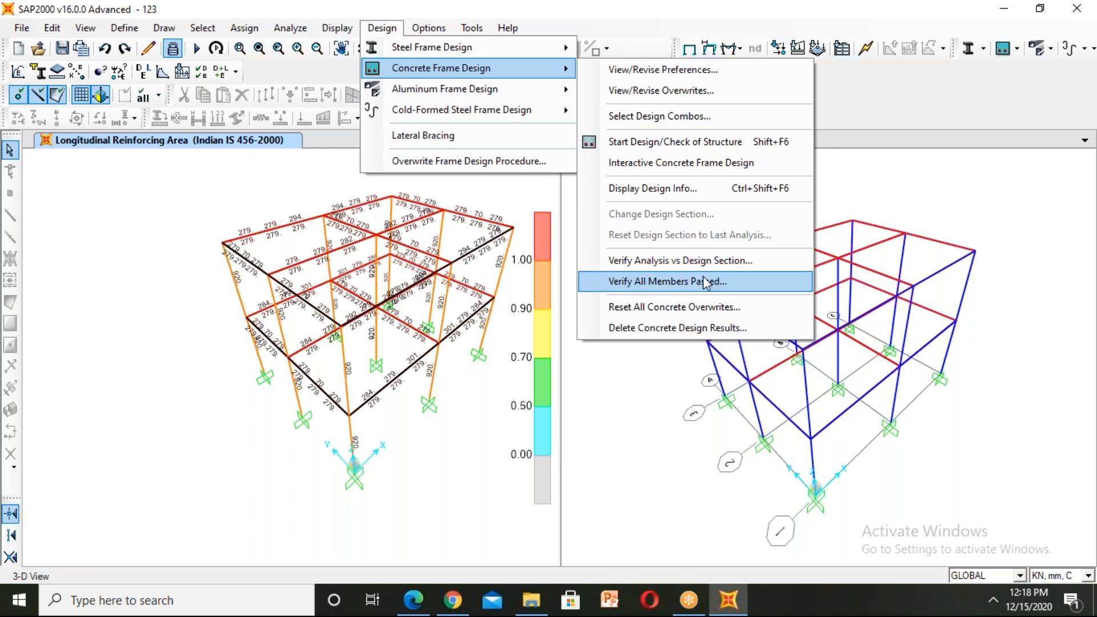
pyautogui.click(719, 261)
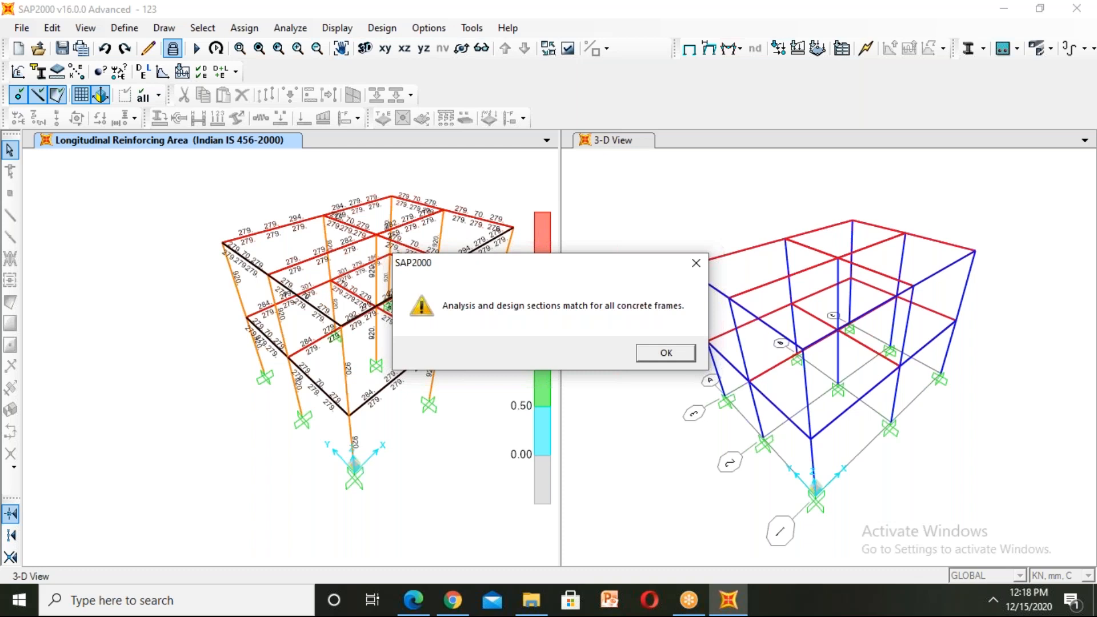
pyautogui.click(685, 351)
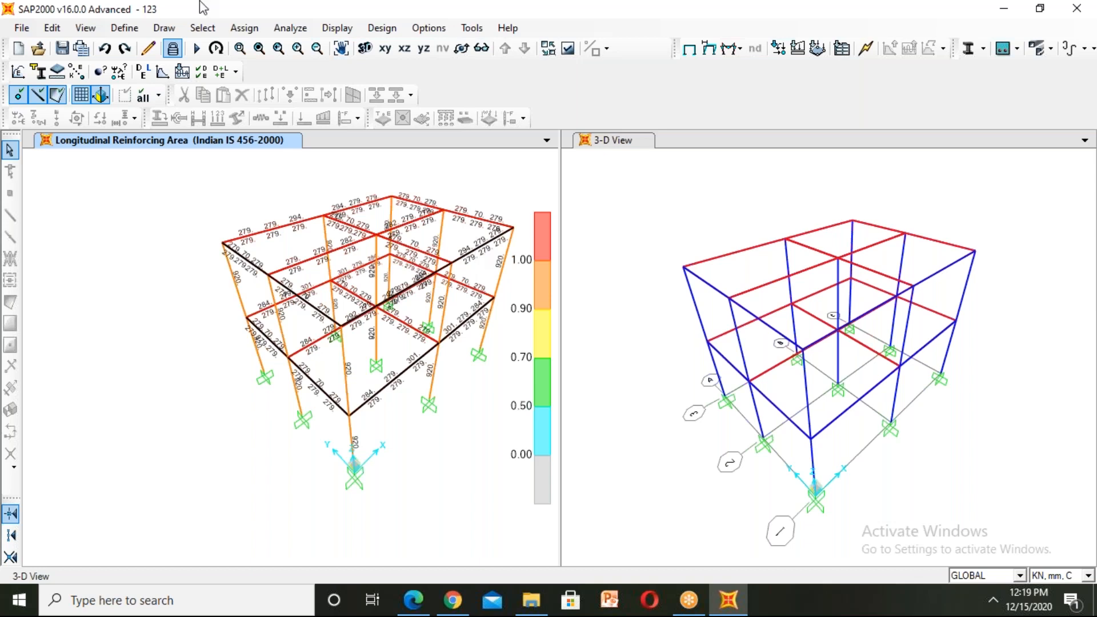
pyautogui.click(402, 30)
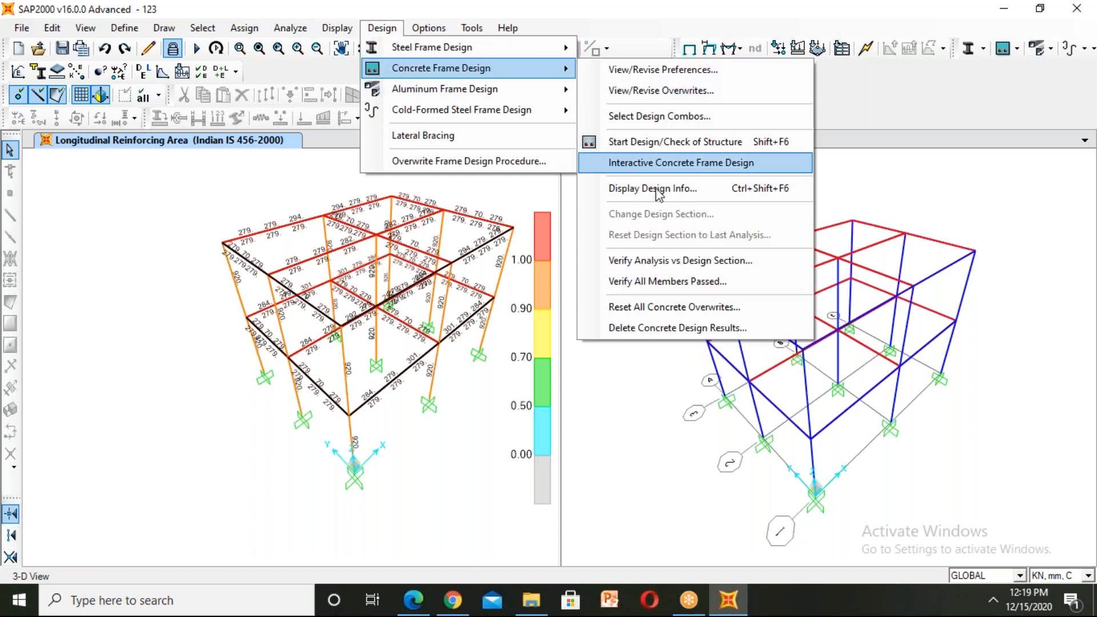
pyautogui.click(662, 282)
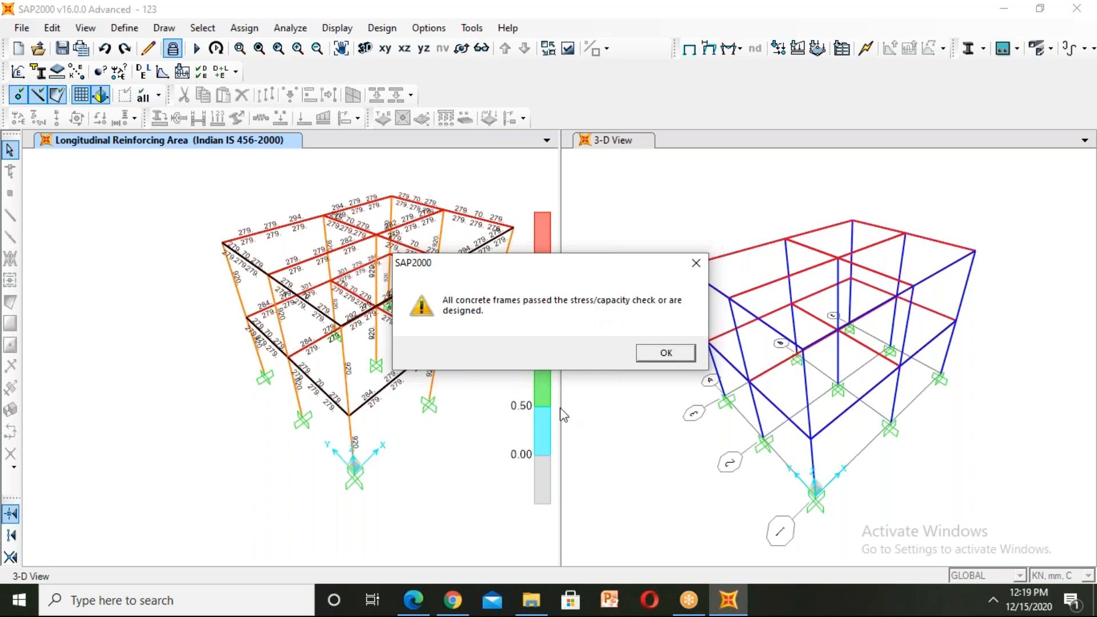
pyautogui.click(669, 354)
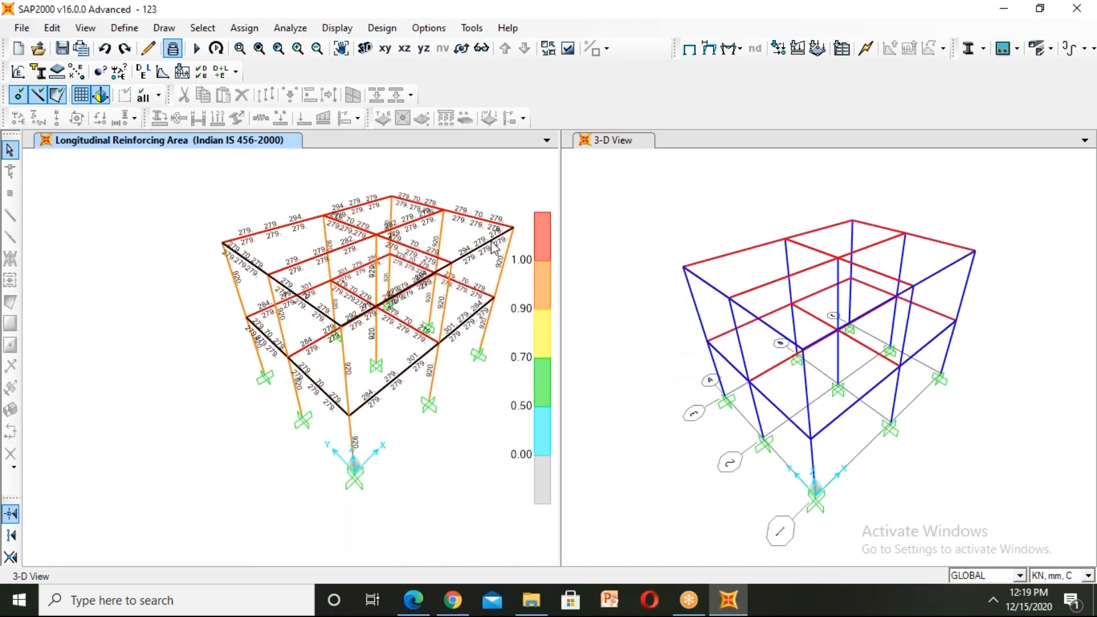
# - Examine the top, bottom and shear steel of roof beam frame 10 across the design combinations and stations
pyautogui.rightClick(491, 241)
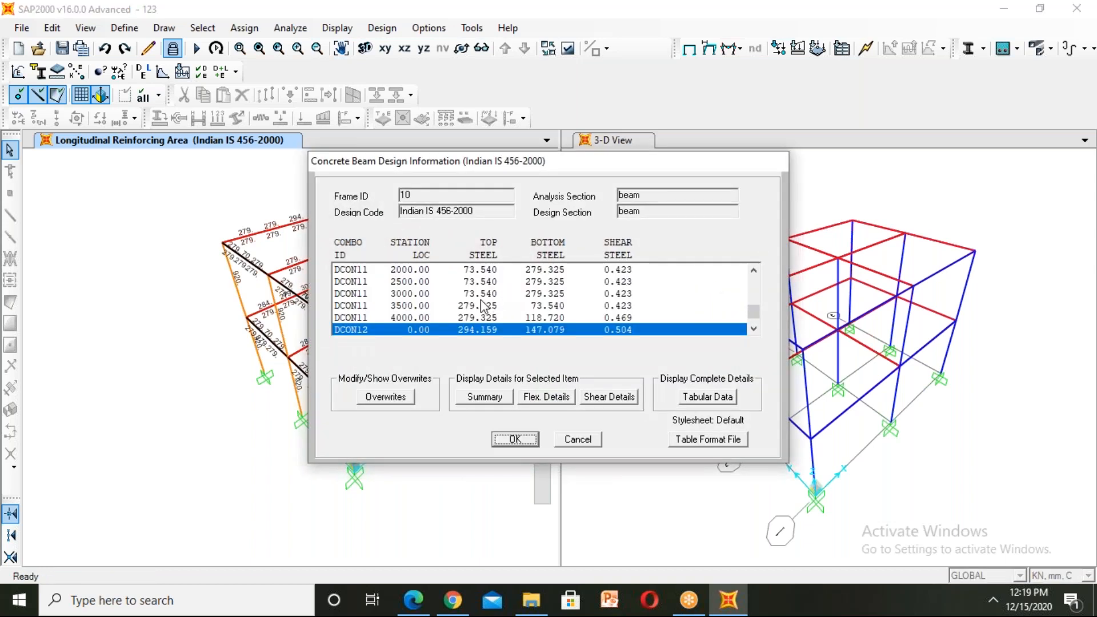
pyautogui.scroll(1, 435, 299)
pyautogui.scroll(10, 435, 299)
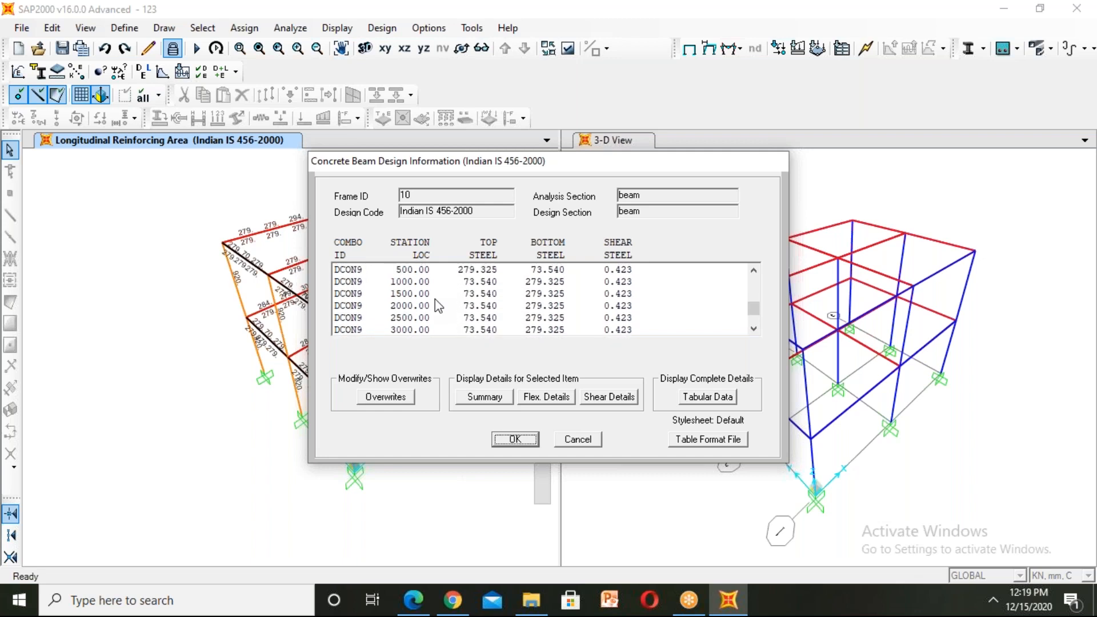
pyautogui.scroll(18, 436, 299)
pyautogui.scroll(15, 438, 306)
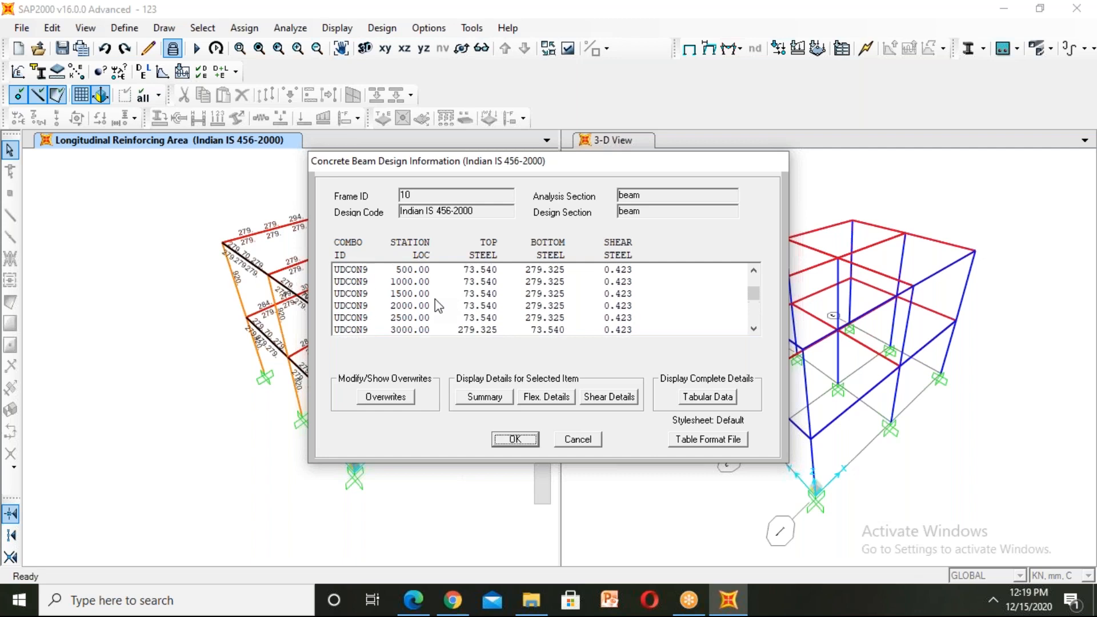
pyautogui.scroll(11, 438, 305)
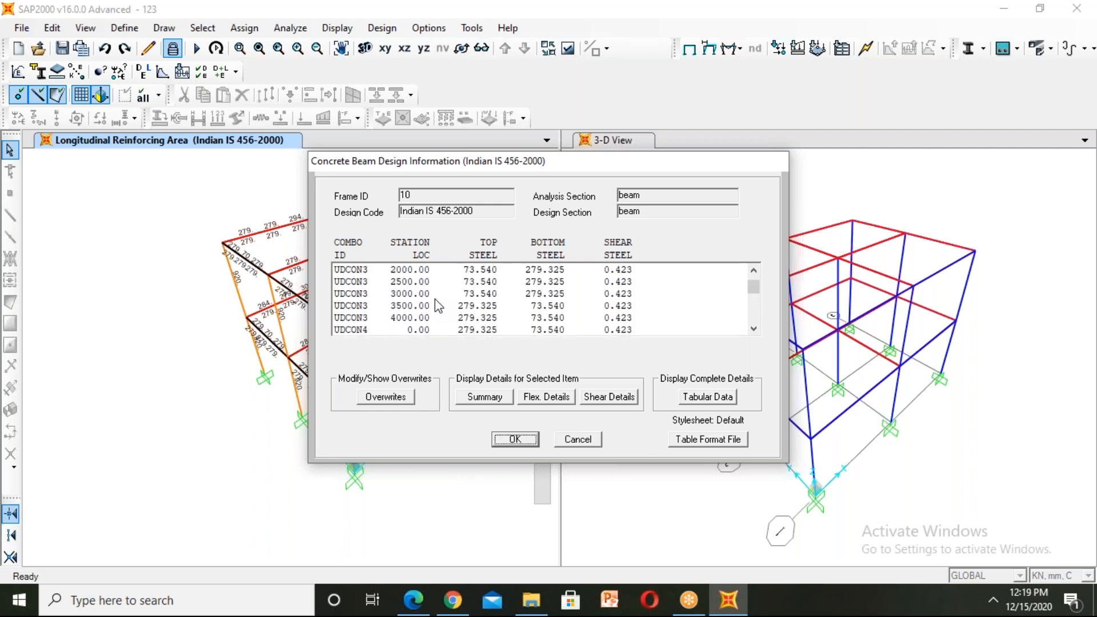
pyautogui.scroll(-20, 438, 305)
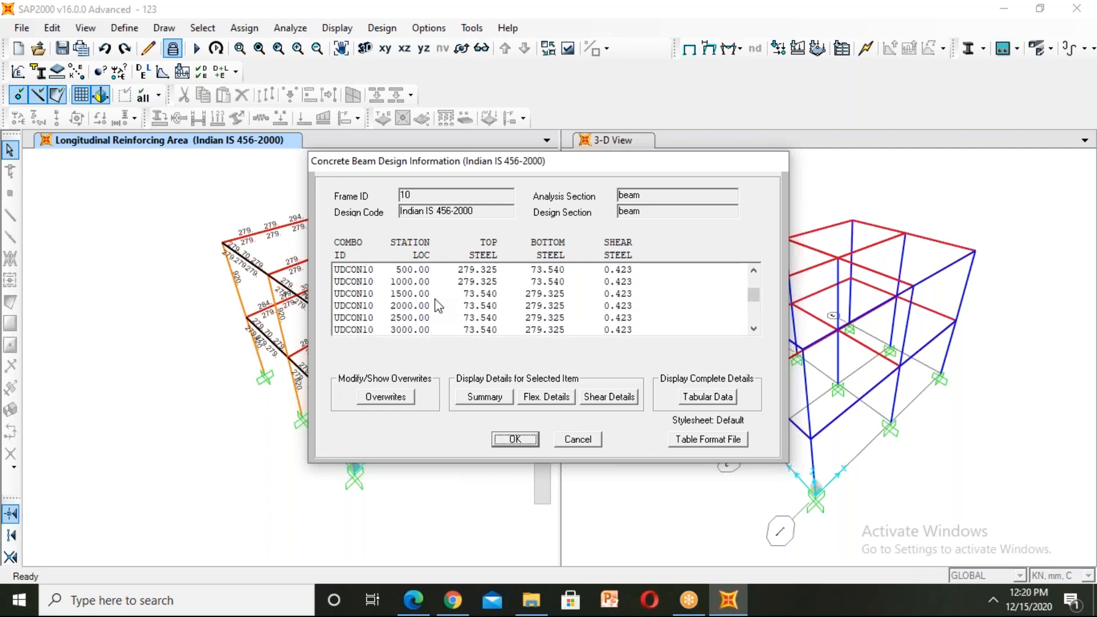
pyautogui.scroll(-10, 437, 306)
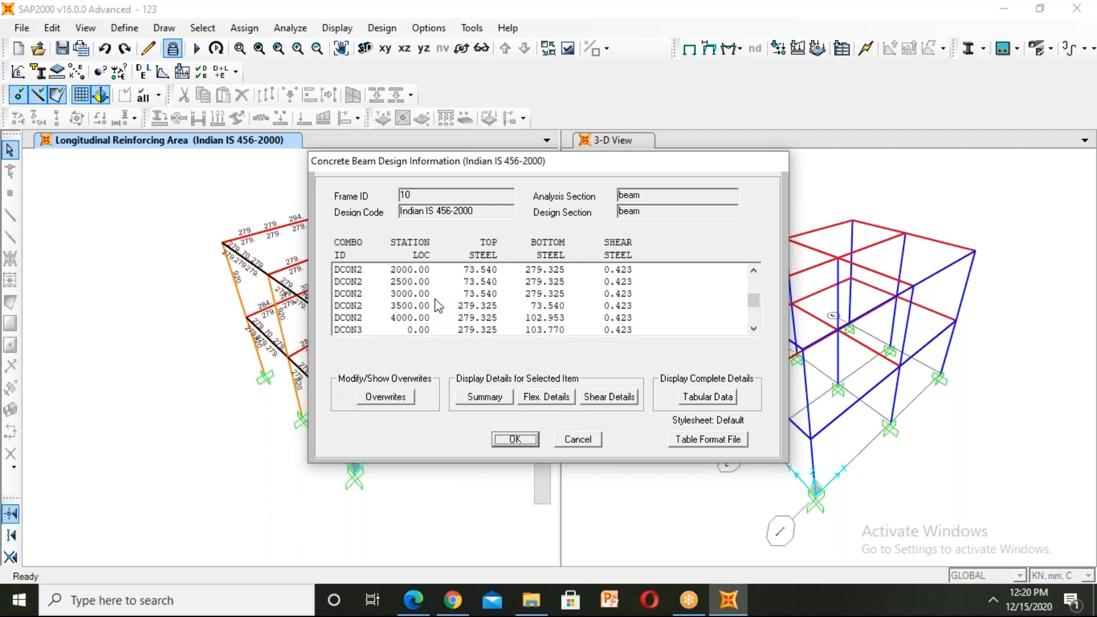
pyautogui.scroll(-2, 438, 305)
pyautogui.scroll(-4, 542, 301)
pyautogui.scroll(-19, 541, 301)
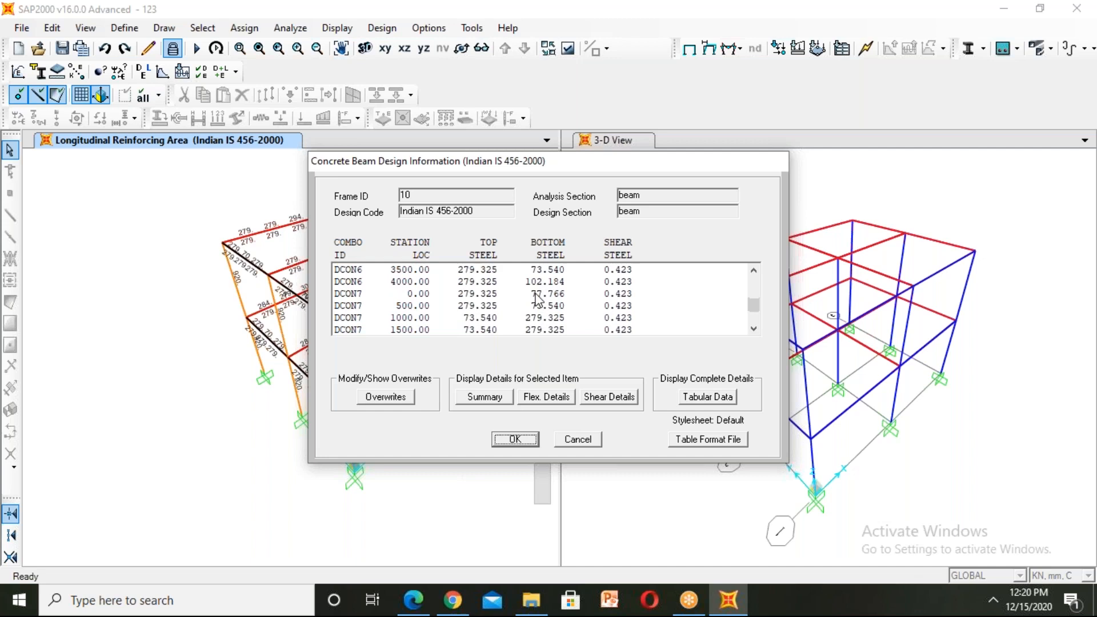
pyautogui.scroll(-11, 537, 297)
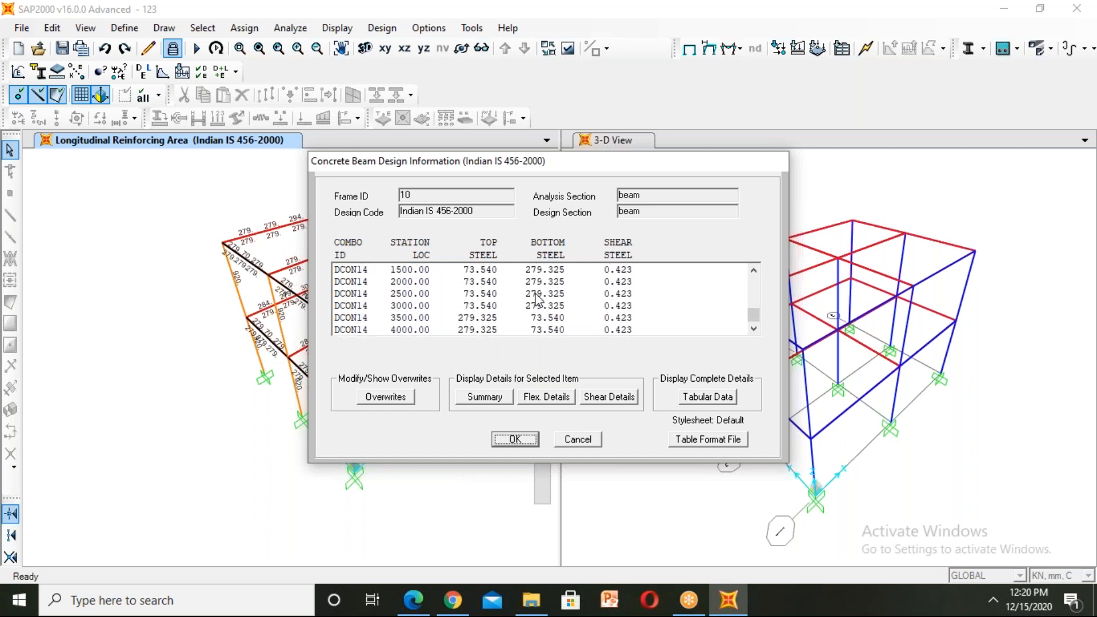
pyautogui.click(515, 439)
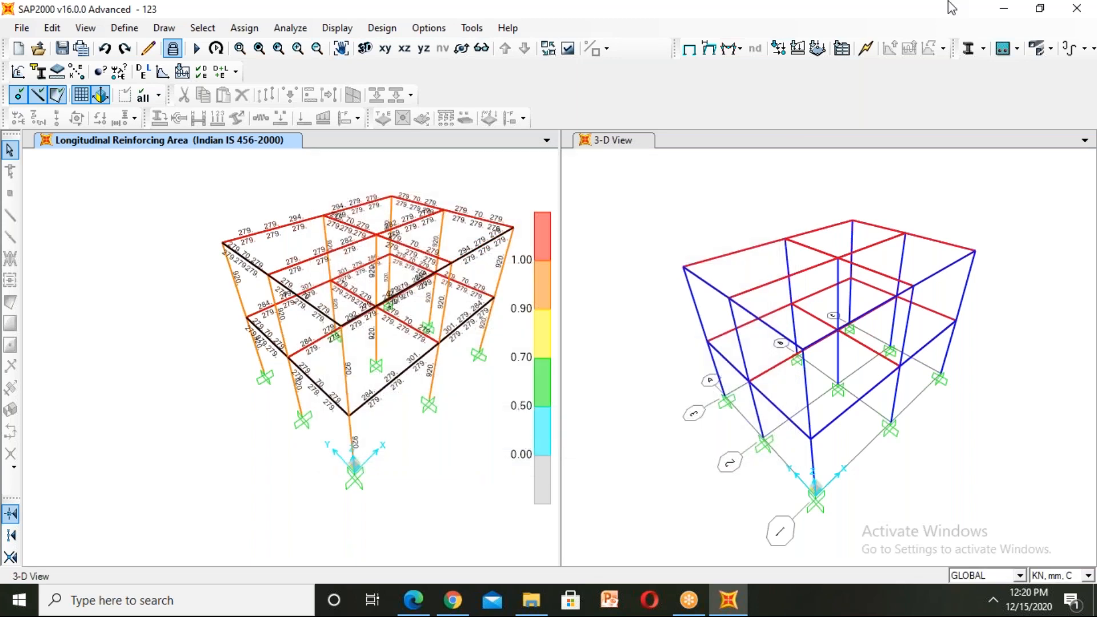
# - Replace the reinforcement display with the deformed shape for the wind load case and animate it
pyautogui.click(691, 49)
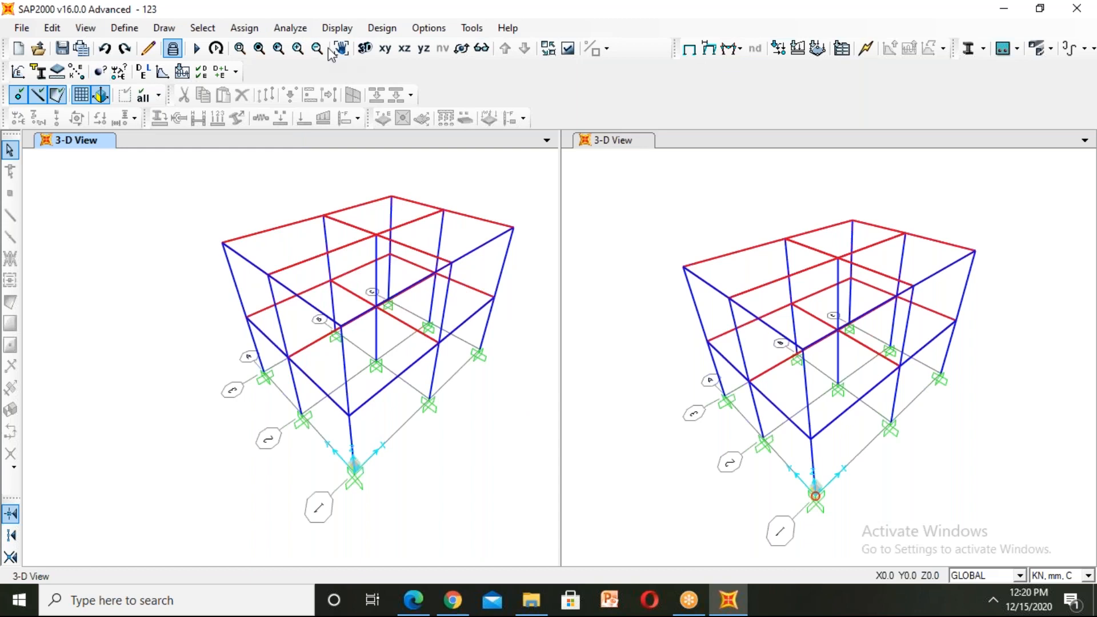
pyautogui.click(353, 29)
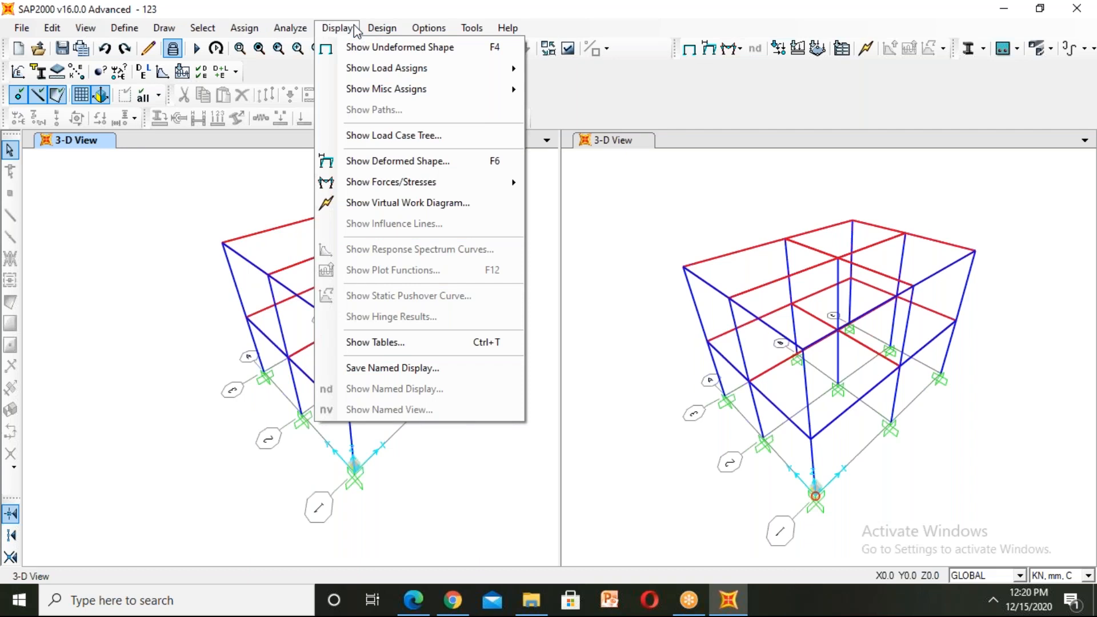
pyautogui.click(335, 81)
pyautogui.click(336, 29)
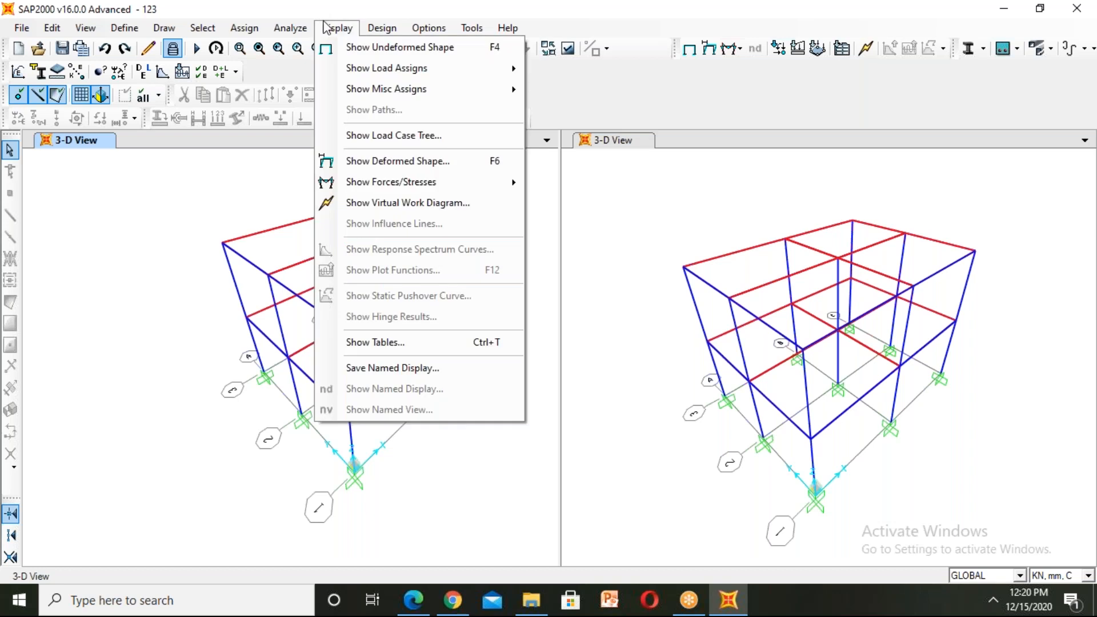
pyautogui.click(292, 29)
pyautogui.click(336, 28)
pyautogui.click(415, 164)
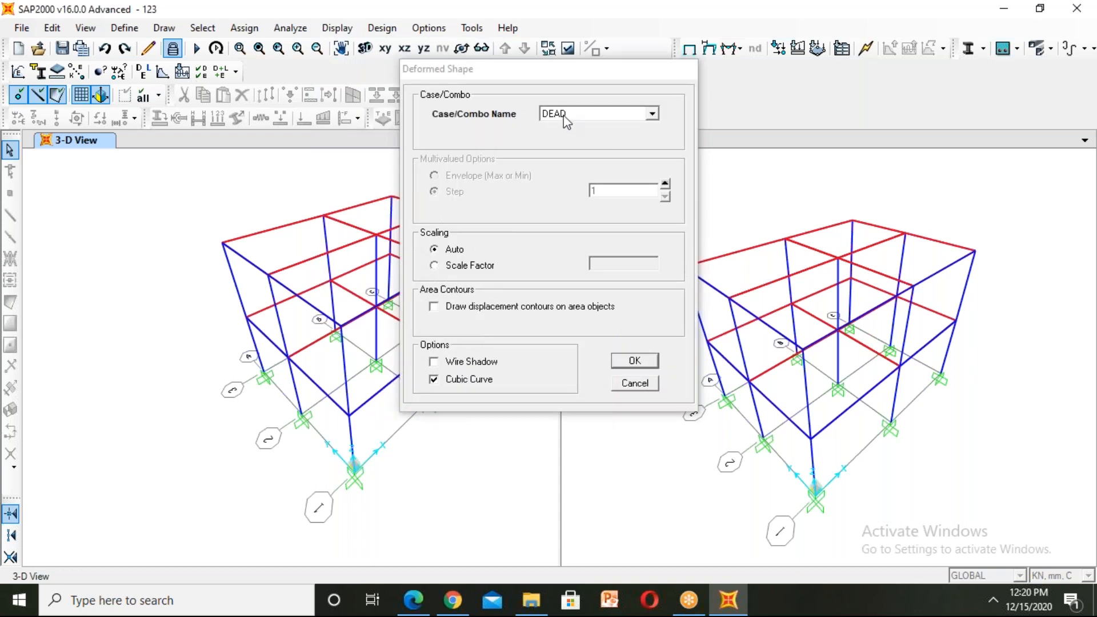
pyautogui.click(563, 115)
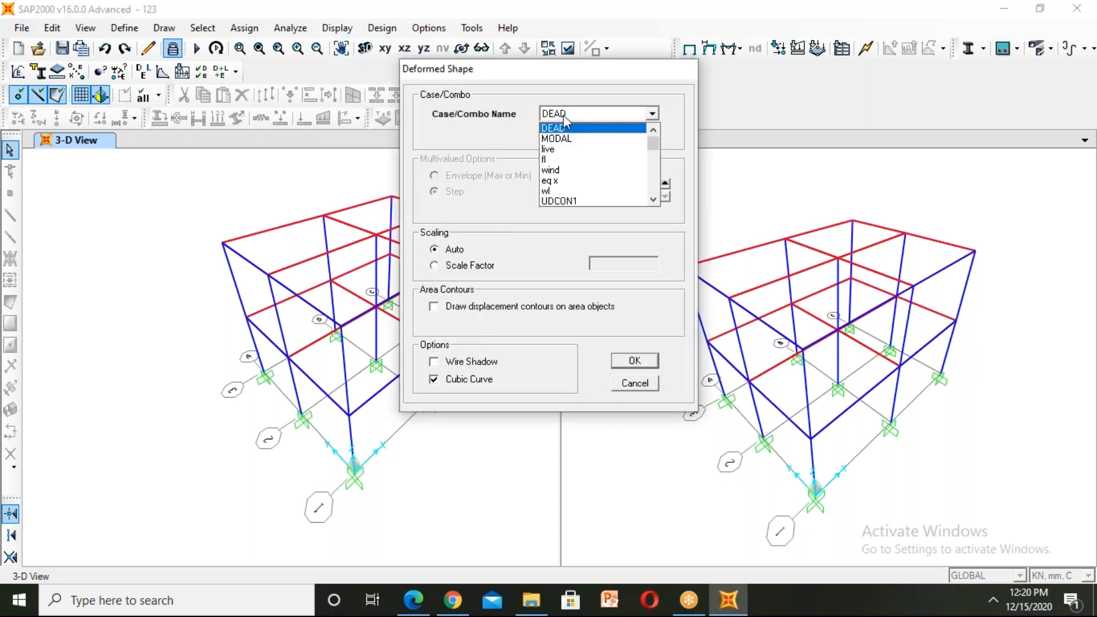
pyautogui.click(560, 169)
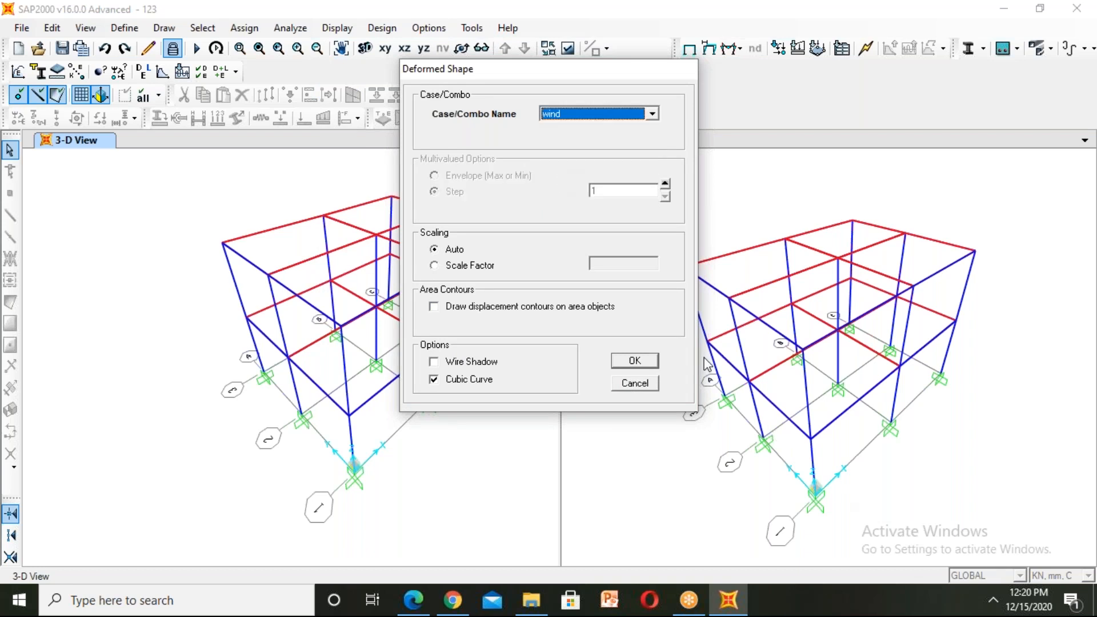
pyautogui.click(639, 366)
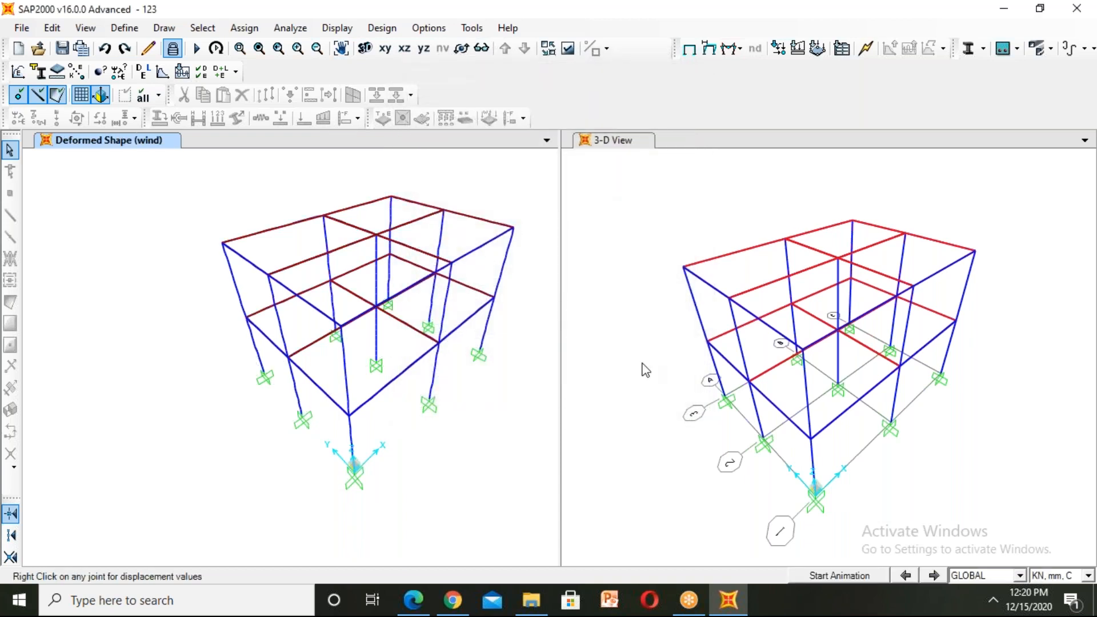
pyautogui.click(872, 576)
pyautogui.click(873, 576)
pyautogui.click(872, 575)
# - Display the deformed shape for the eq x load case and play its animation
pyautogui.click(334, 29)
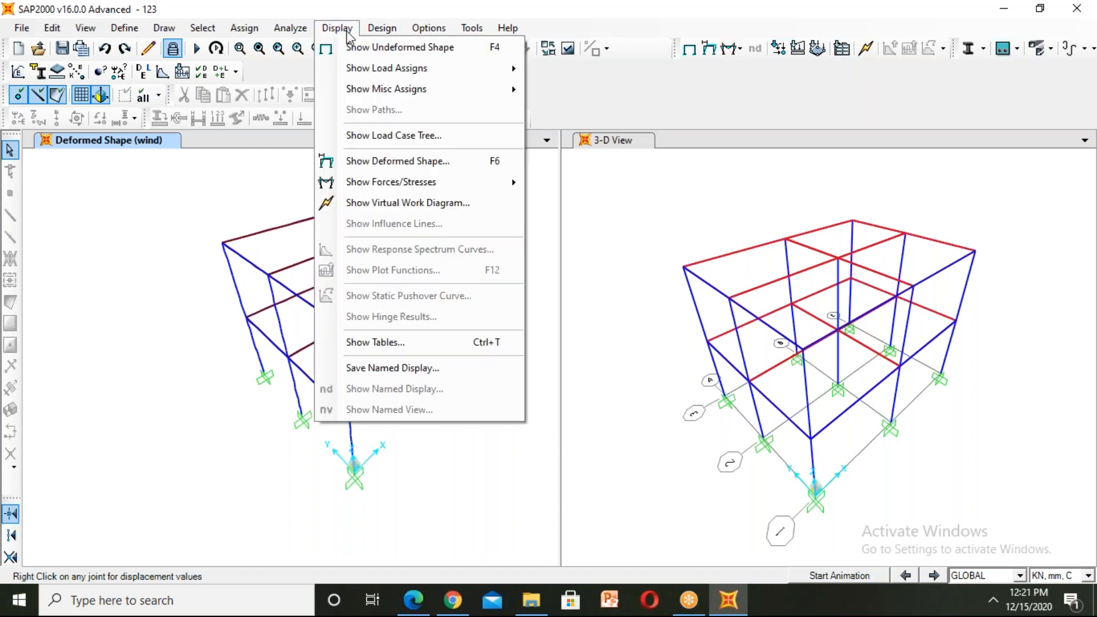
pyautogui.click(384, 166)
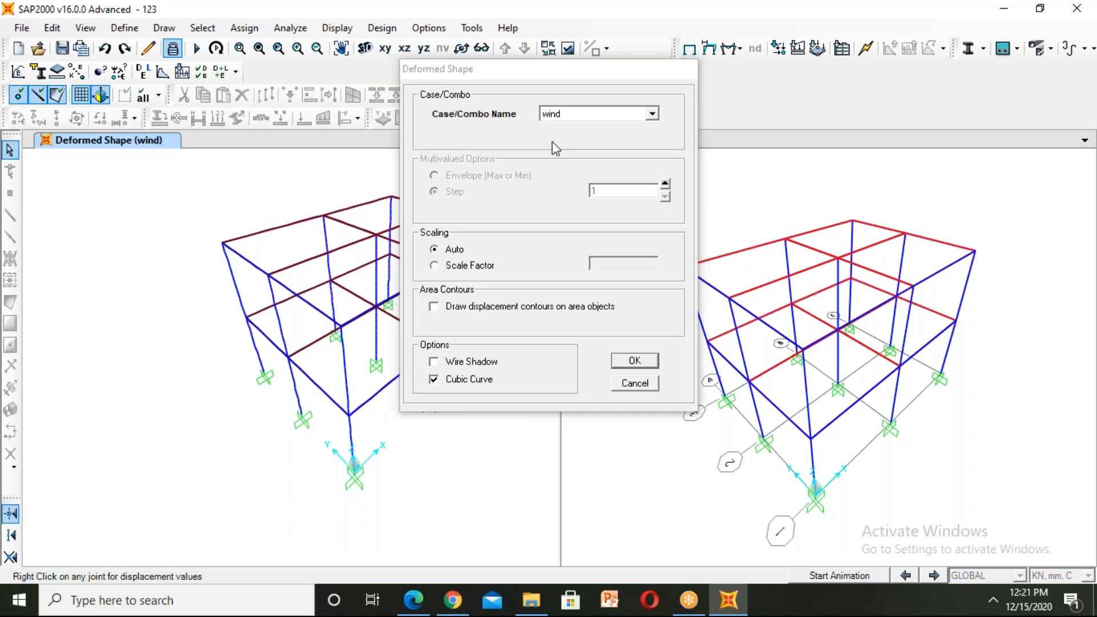
pyautogui.click(567, 113)
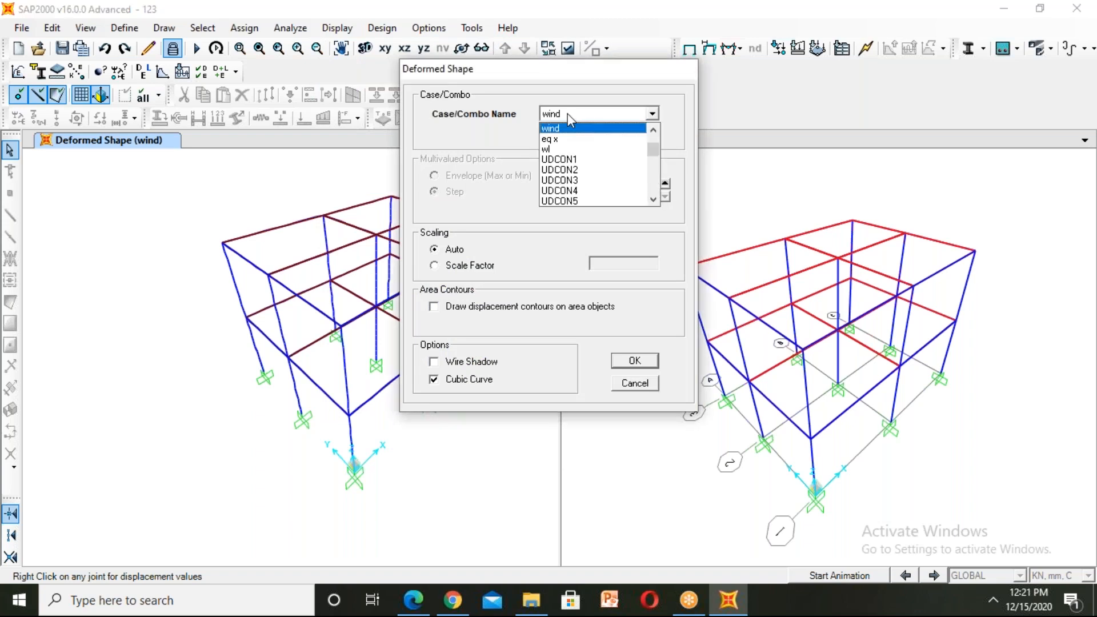
pyautogui.click(554, 139)
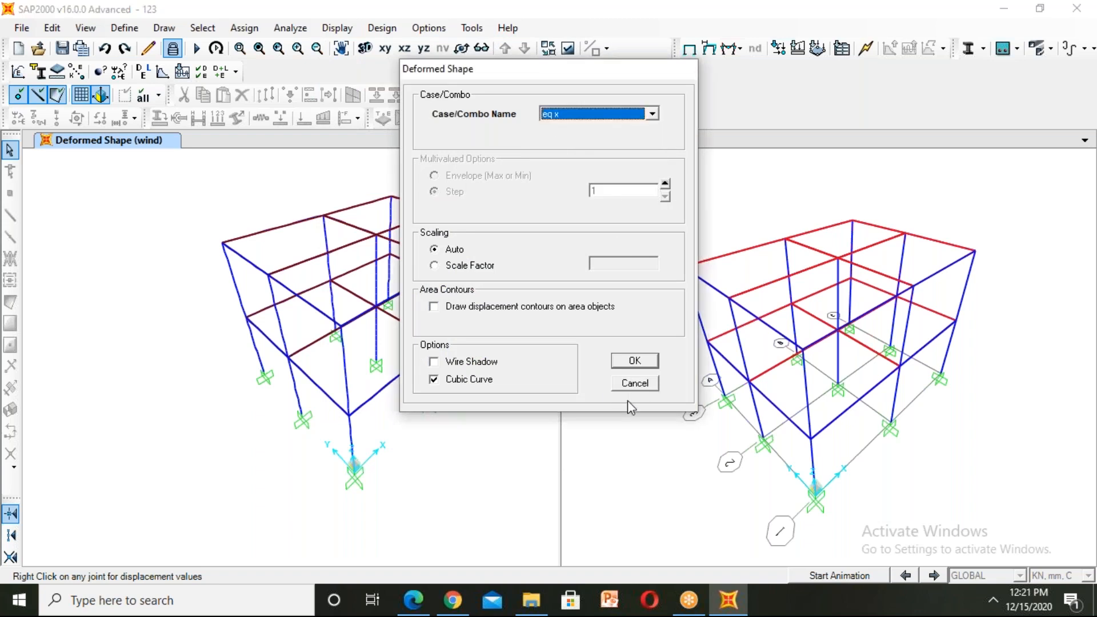
pyautogui.click(636, 367)
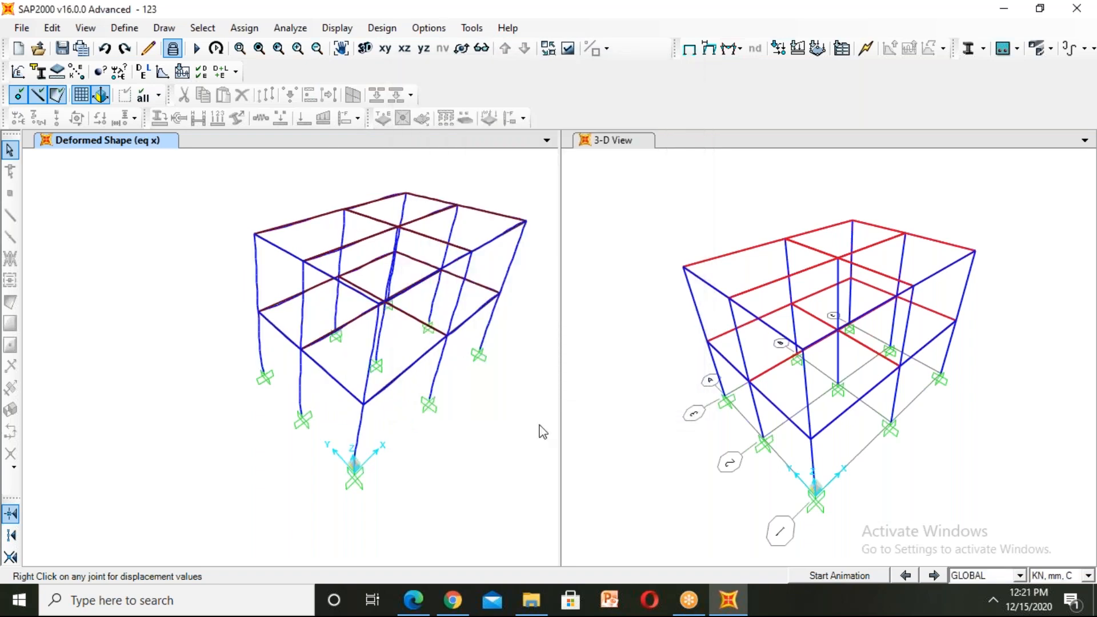
pyautogui.click(855, 575)
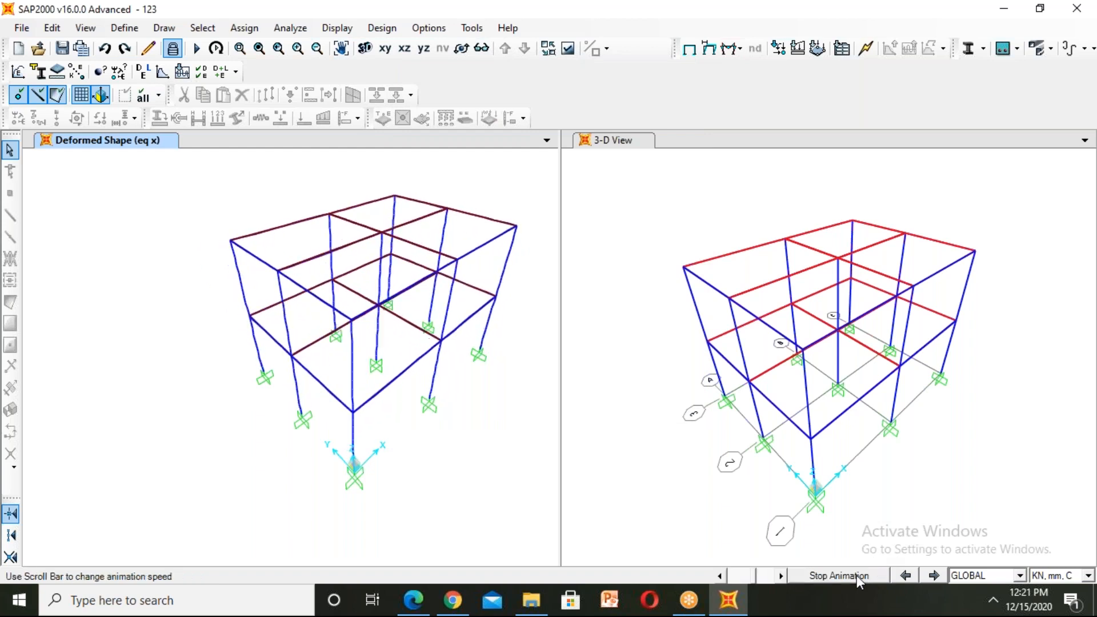
pyautogui.click(856, 575)
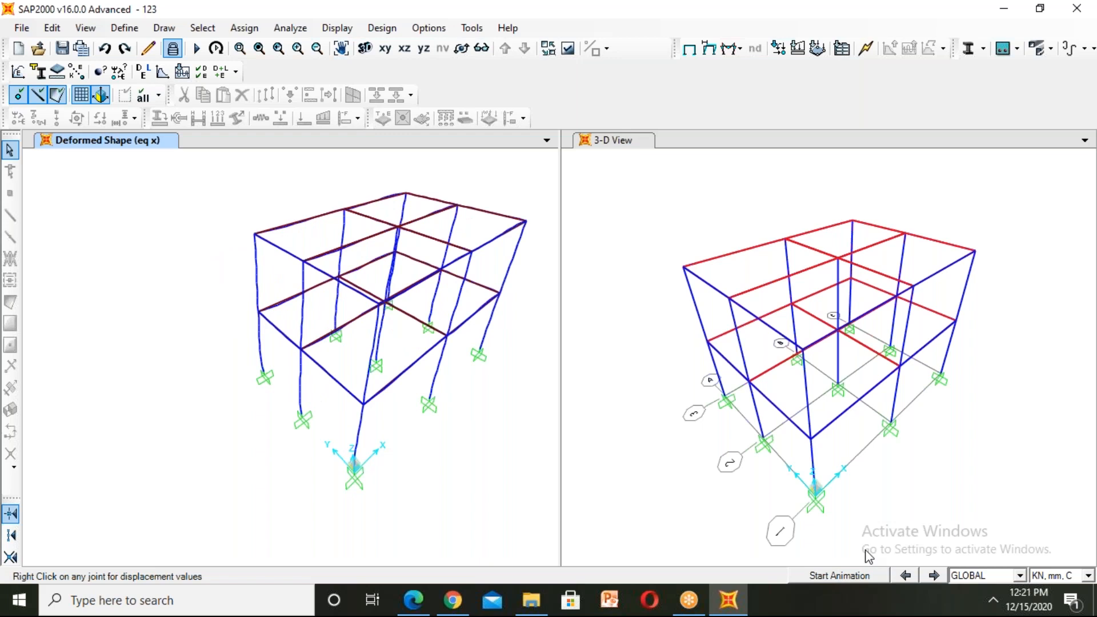
pyautogui.click(862, 569)
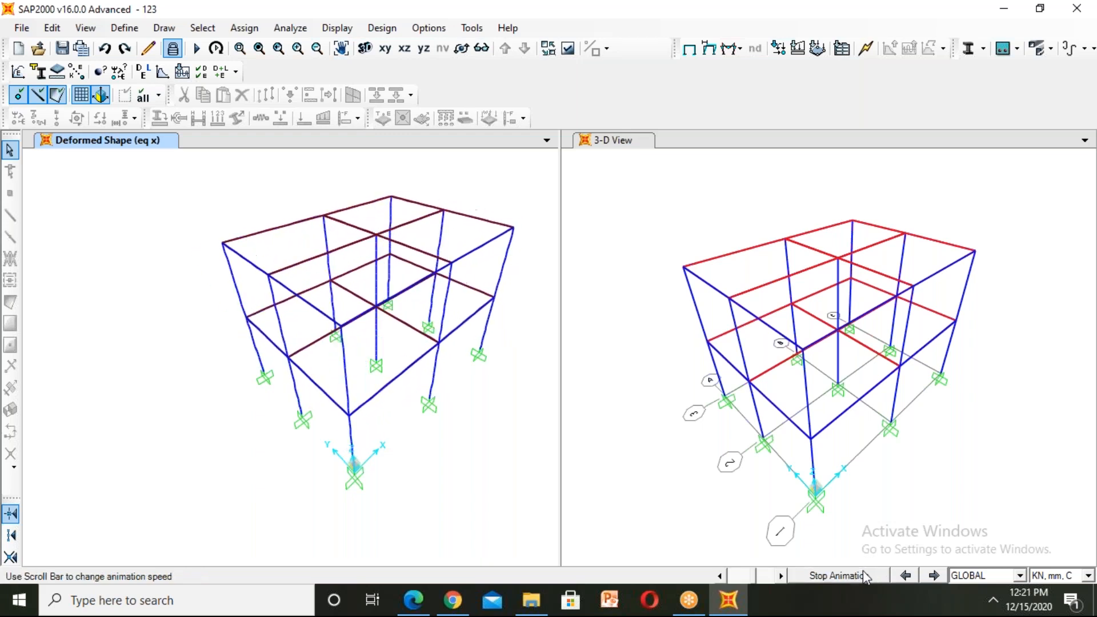
pyautogui.click(863, 570)
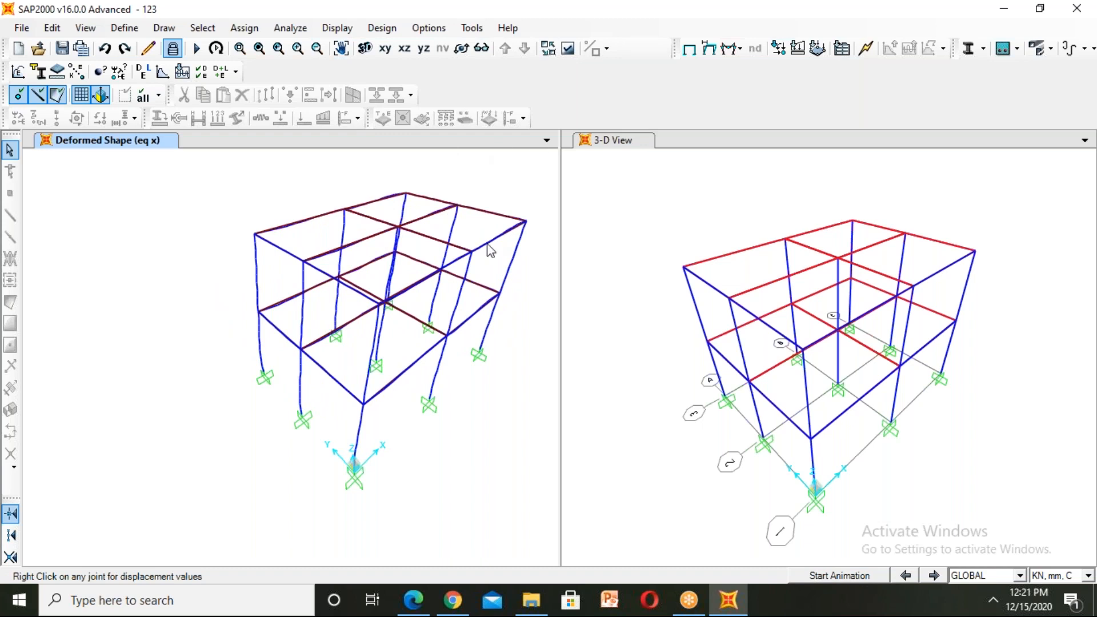
pyautogui.click(512, 261)
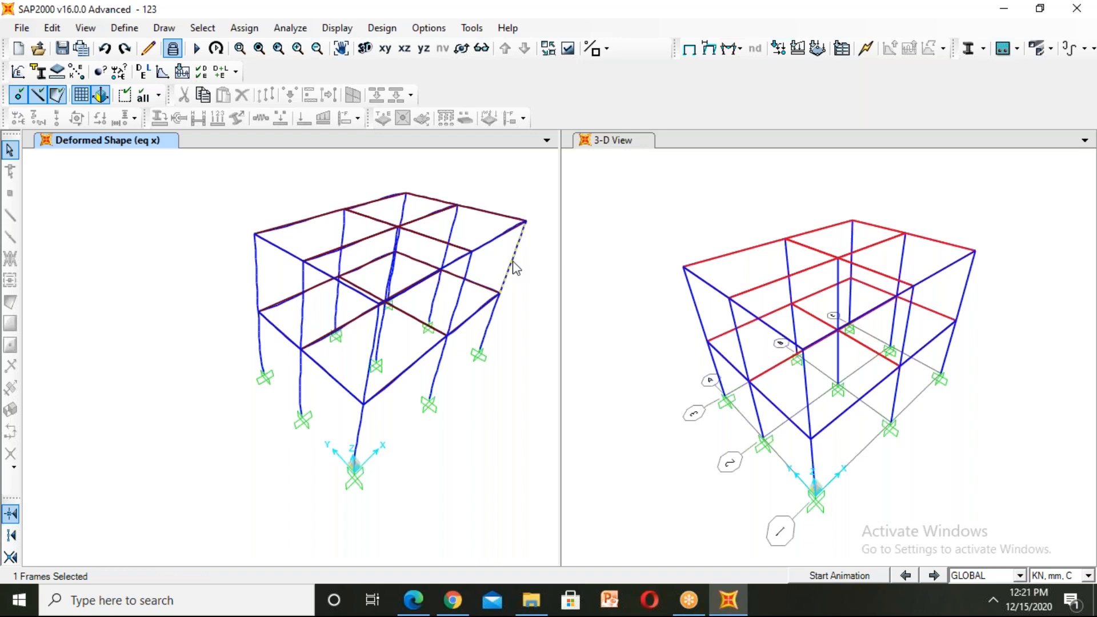
pyautogui.rightClick(515, 268)
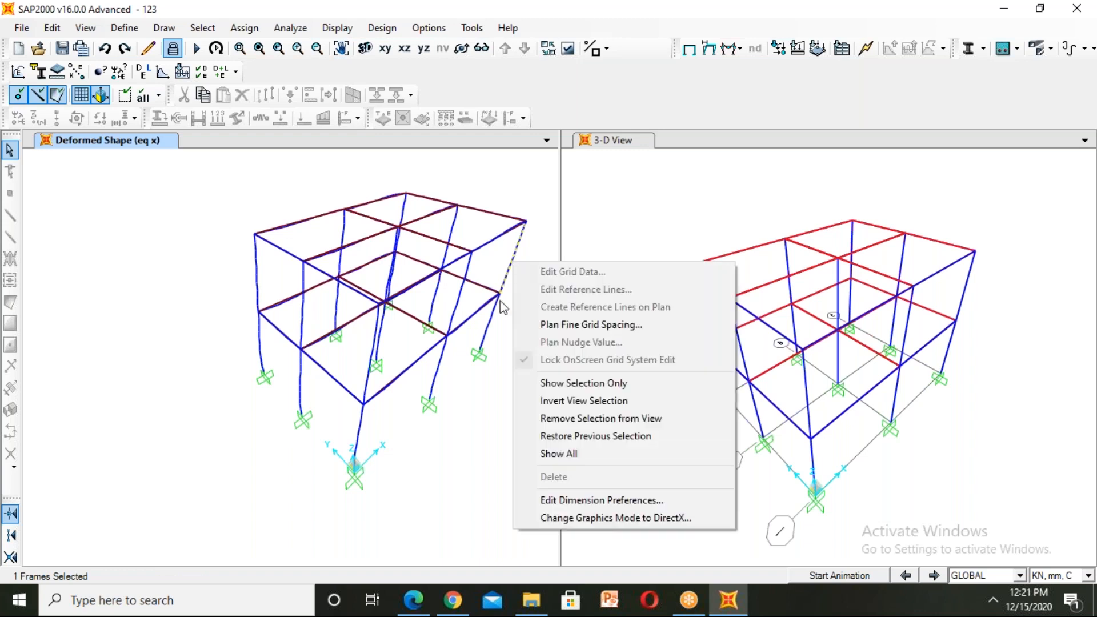
pyautogui.click(493, 314)
# - Display the frames' Shear 2-2 force diagram for the 1.5 (dl+ll) combination, with auto scaling and filled diagrams
pyautogui.click(337, 27)
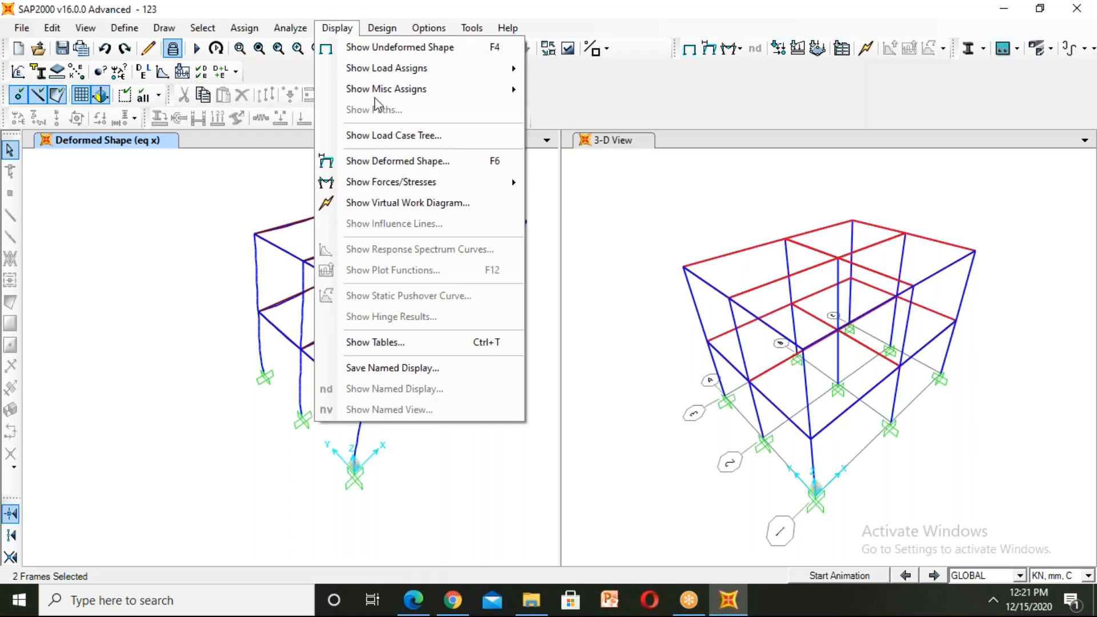
pyautogui.moveTo(399, 181)
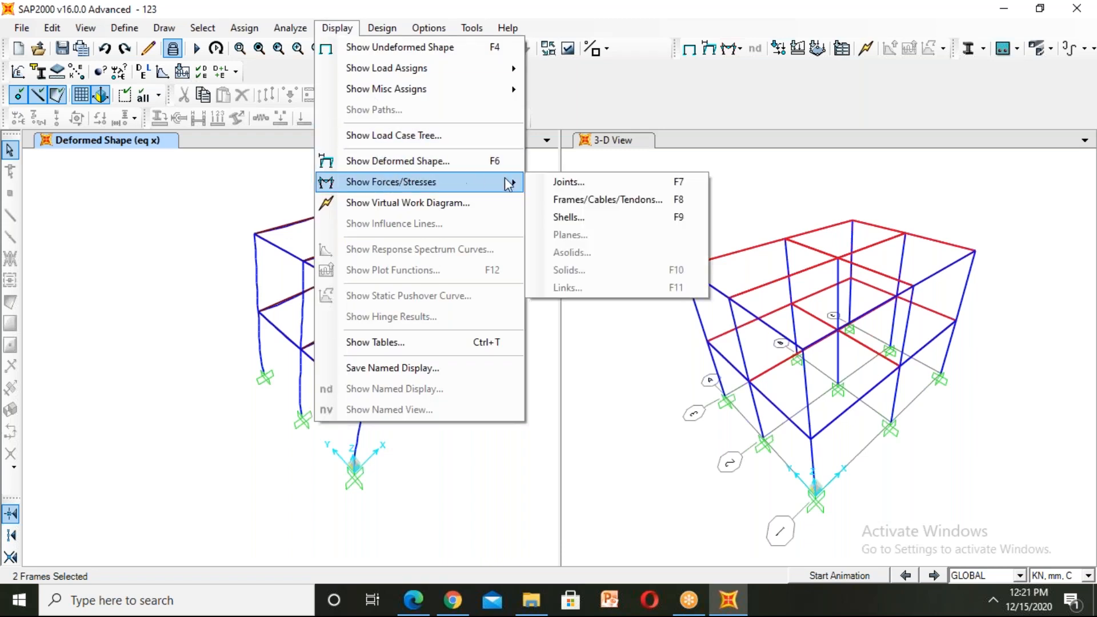
pyautogui.click(552, 201)
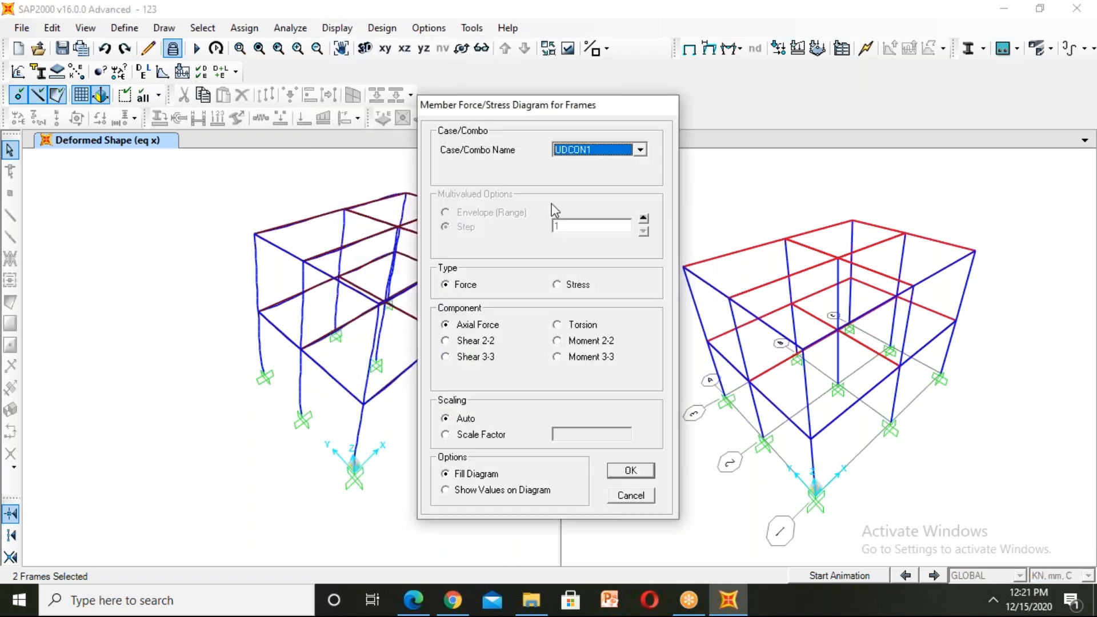
pyautogui.click(570, 147)
pyautogui.scroll(-2, 584, 217)
pyautogui.scroll(-2, 586, 219)
pyautogui.scroll(5, 597, 200)
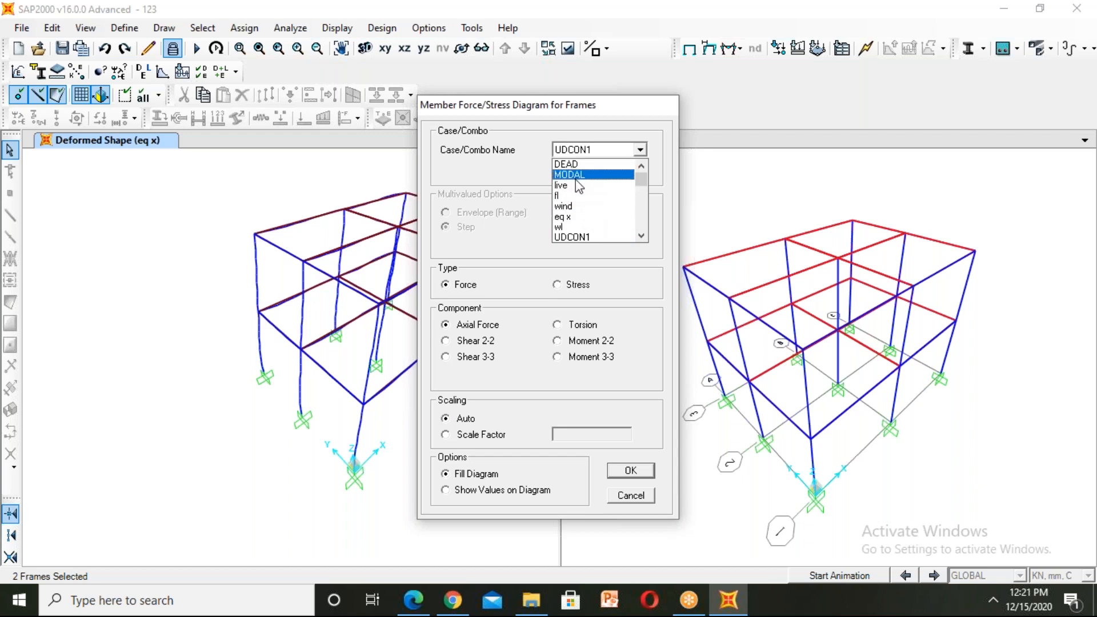
pyautogui.scroll(-4, 578, 198)
pyautogui.scroll(-4, 576, 212)
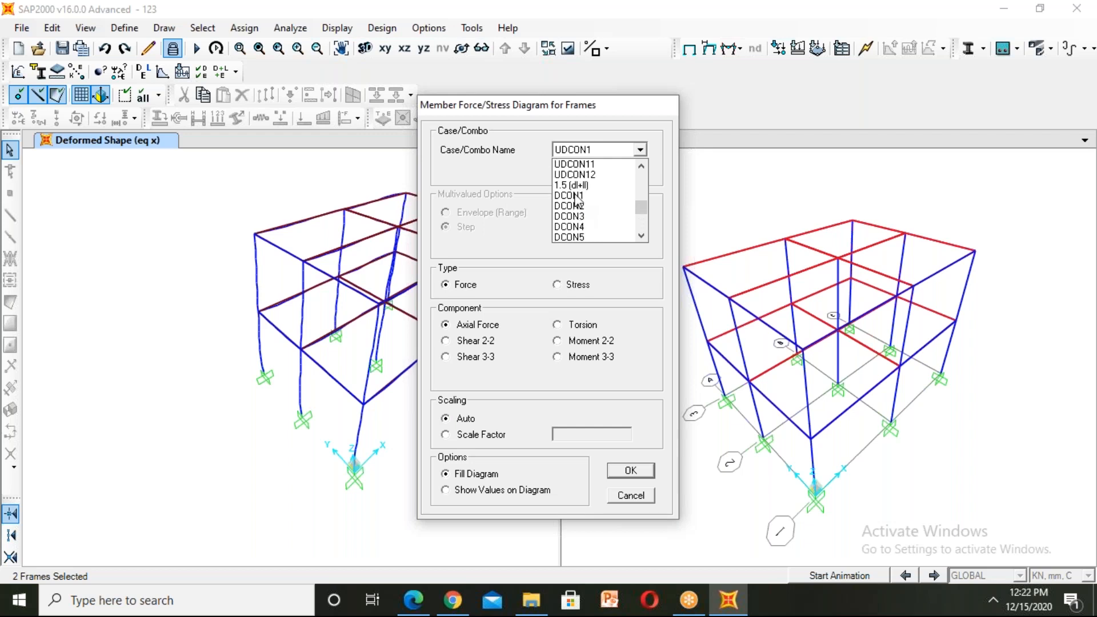
pyautogui.click(575, 184)
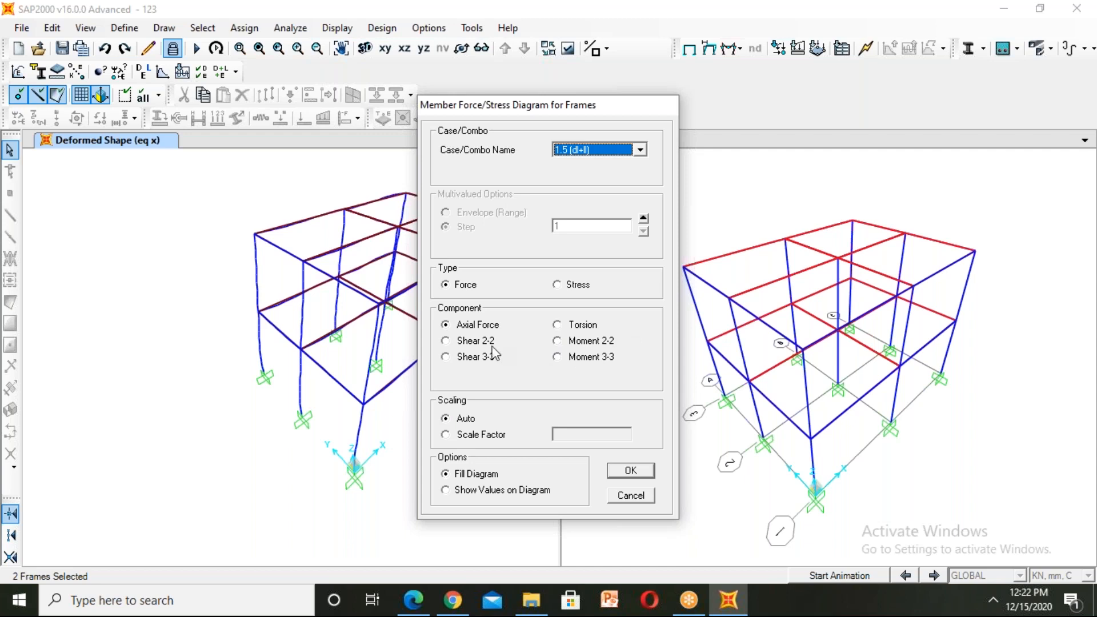
pyautogui.click(474, 342)
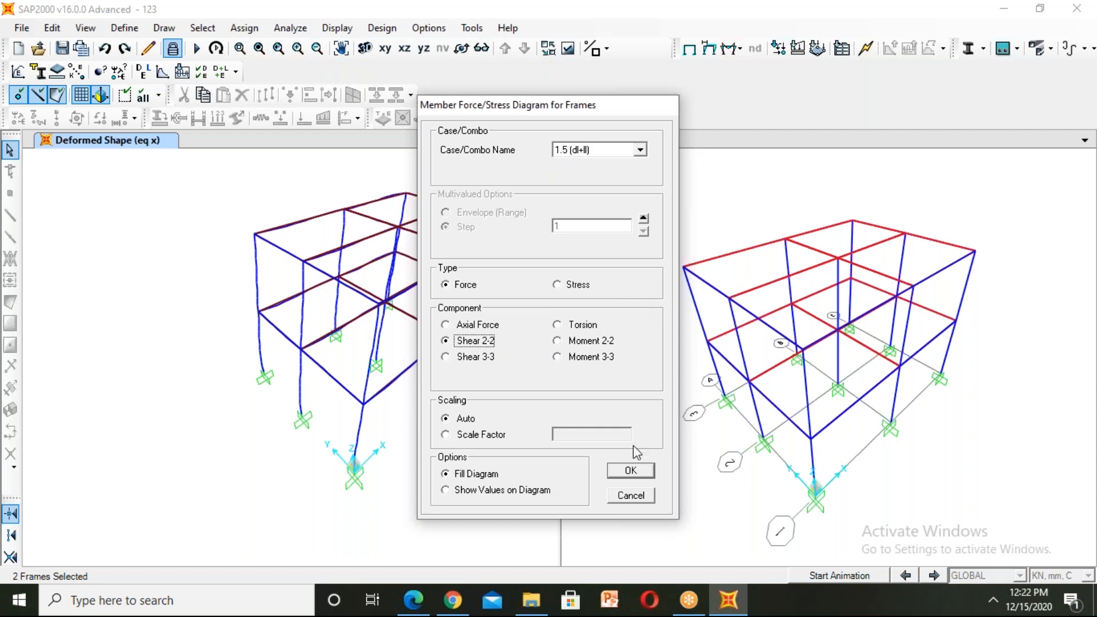
pyautogui.click(640, 472)
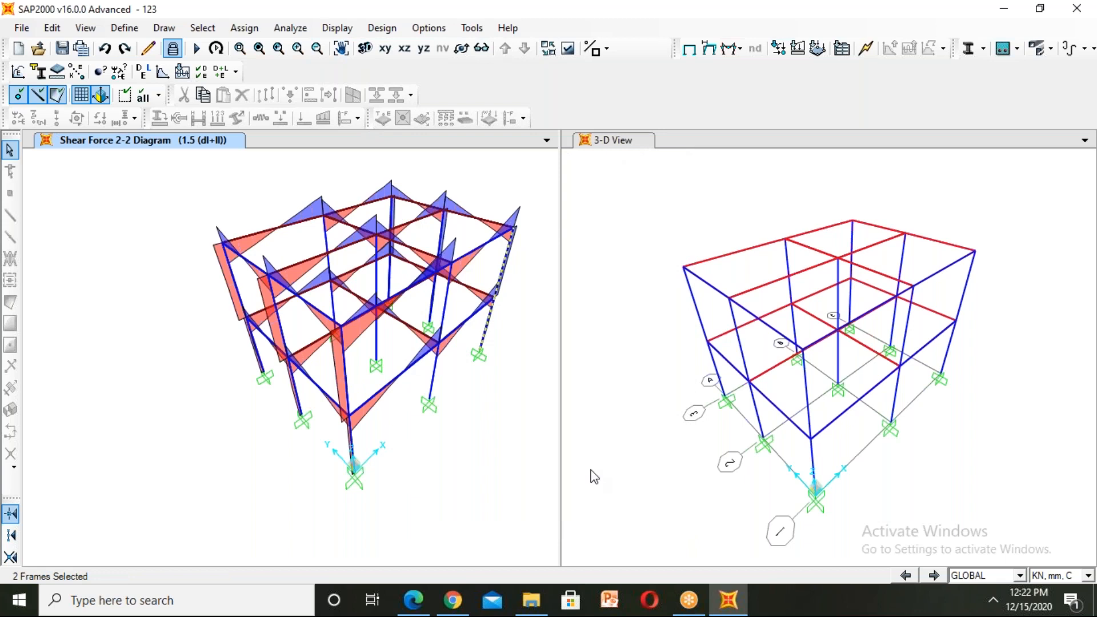
# - Examine the detailed load, shear, moment and deflection diagrams of roof edge beam frame 6 under 1.5 (dl+ll)
pyautogui.moveTo(313, 294)
pyautogui.click(304, 302)
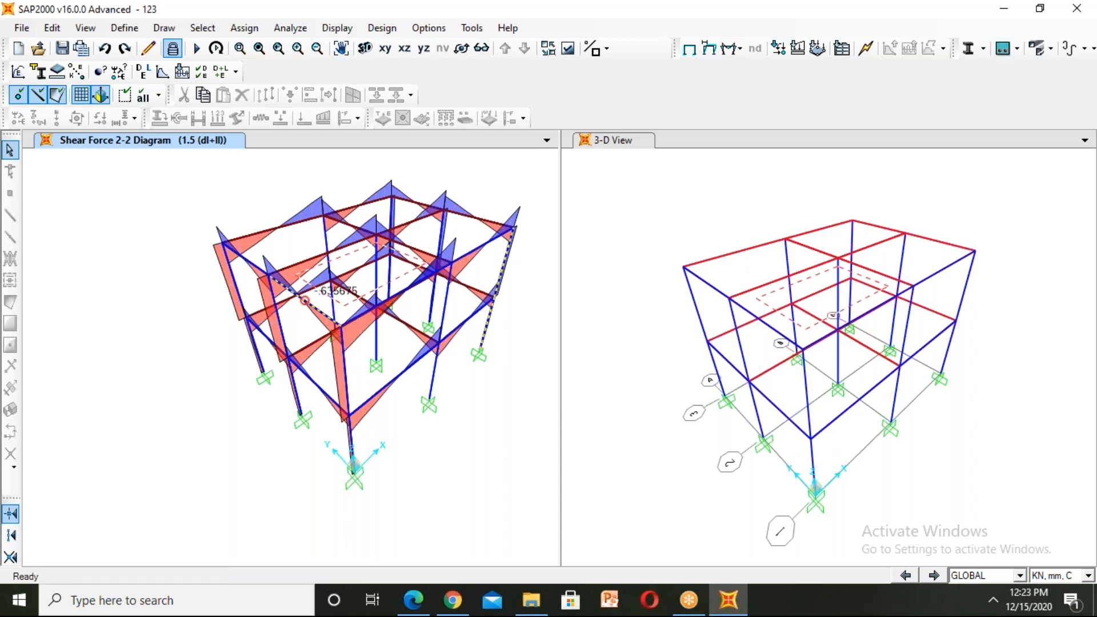
pyautogui.rightClick(304, 300)
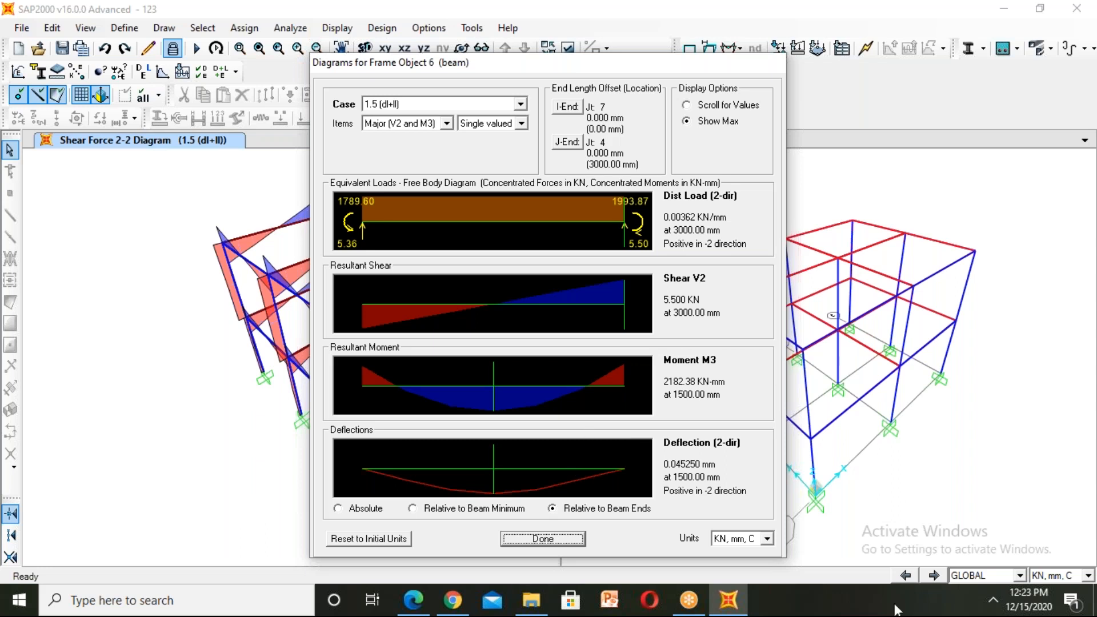
pyautogui.click(579, 543)
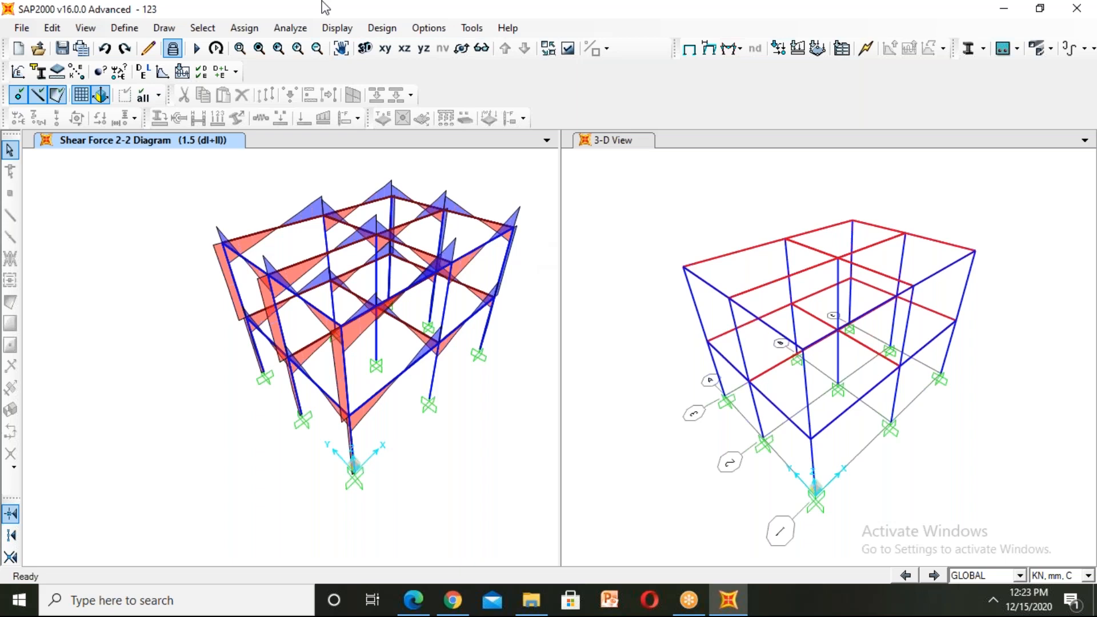
# - Show the result tables with all Analysis Results and all Design Data tables included
pyautogui.click(340, 28)
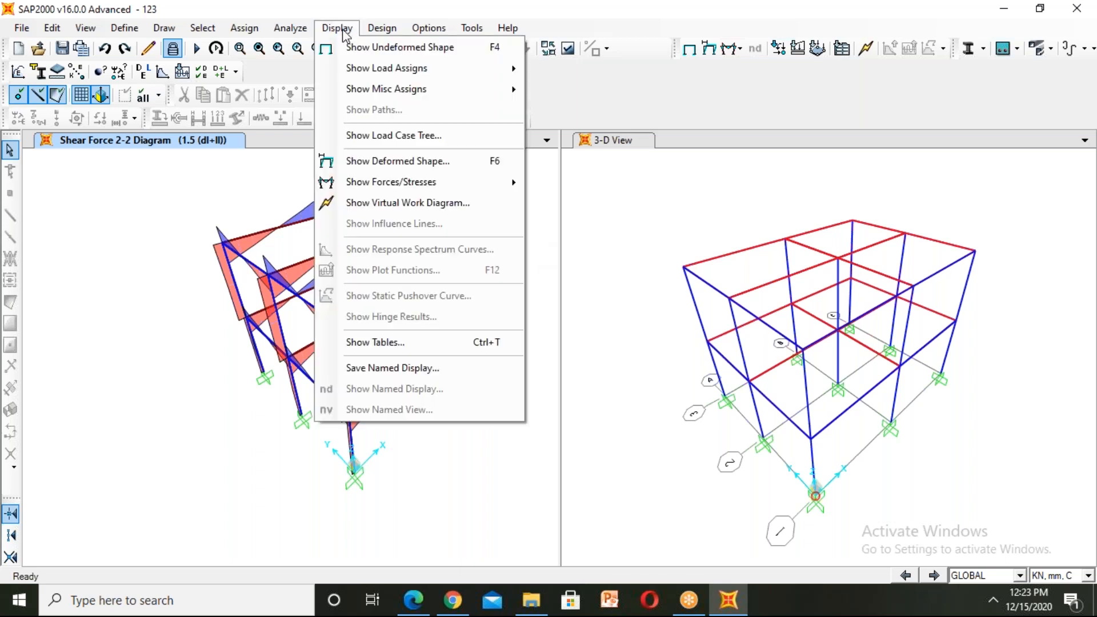
pyautogui.click(355, 343)
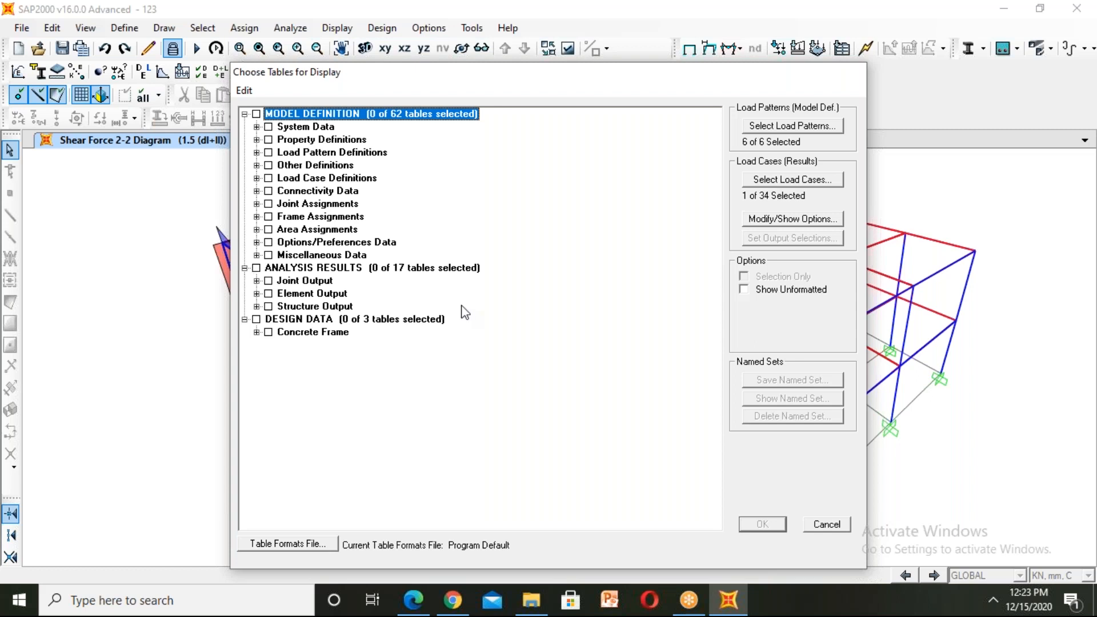
pyautogui.click(252, 267)
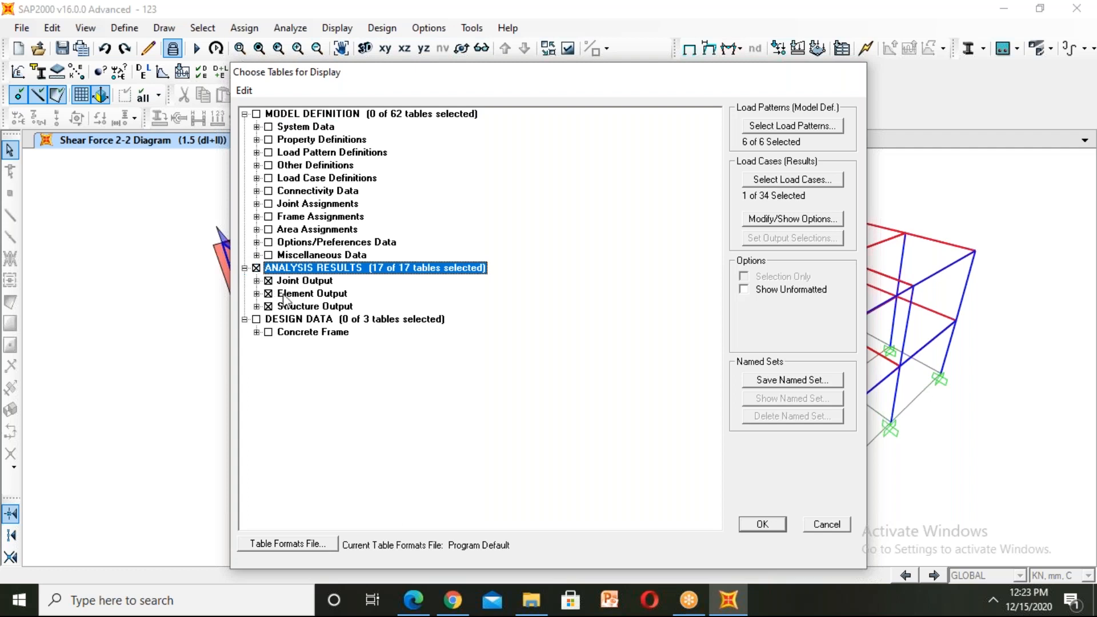
pyautogui.click(260, 319)
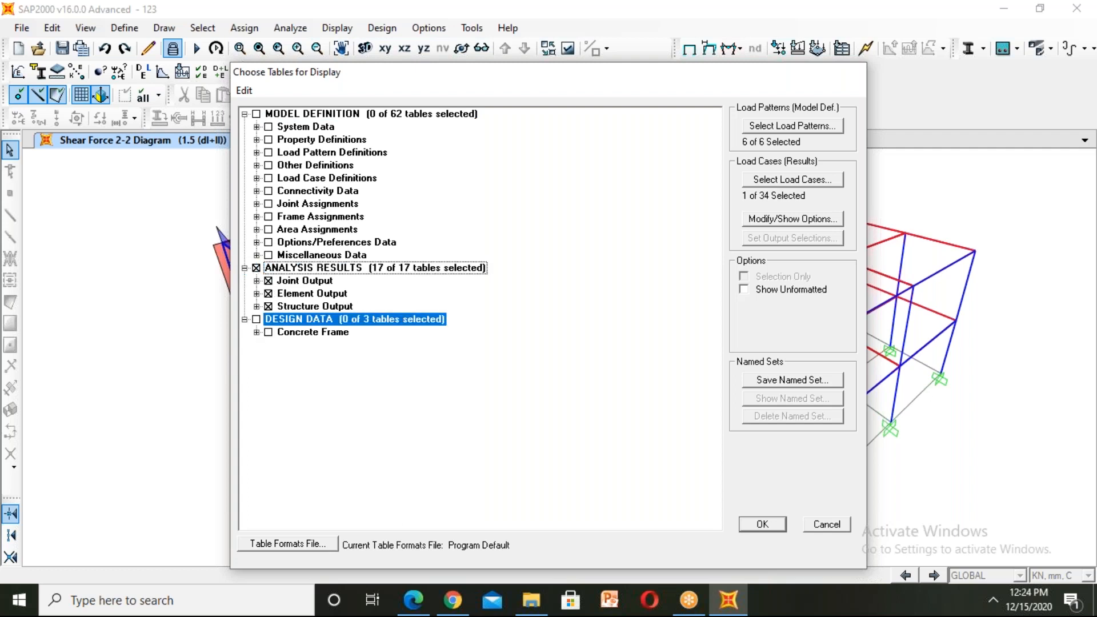
pyautogui.click(268, 331)
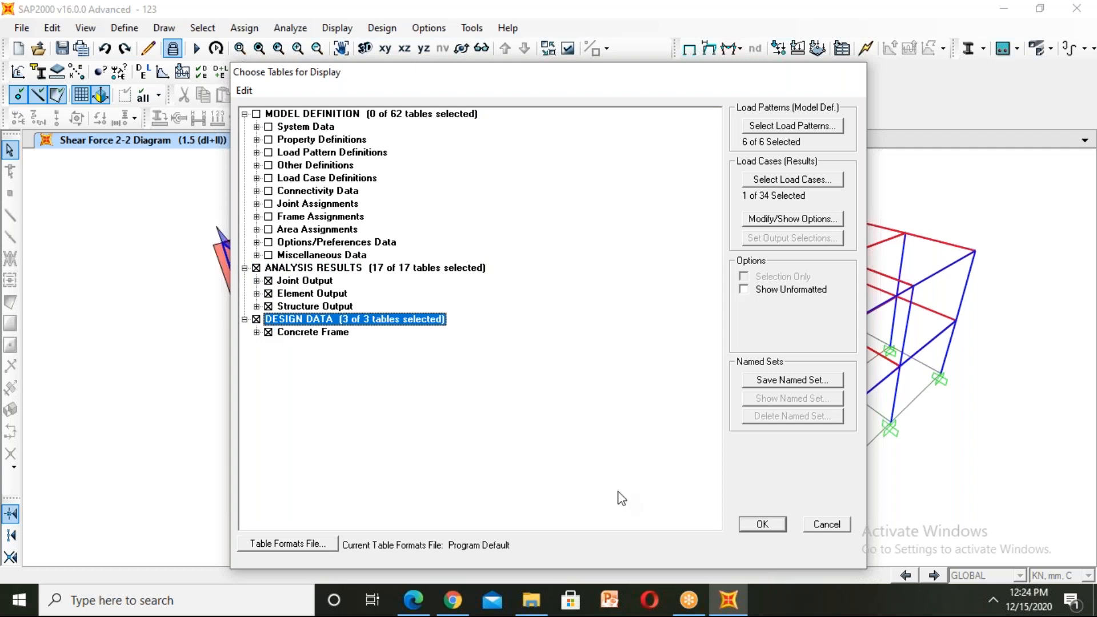
pyautogui.click(763, 524)
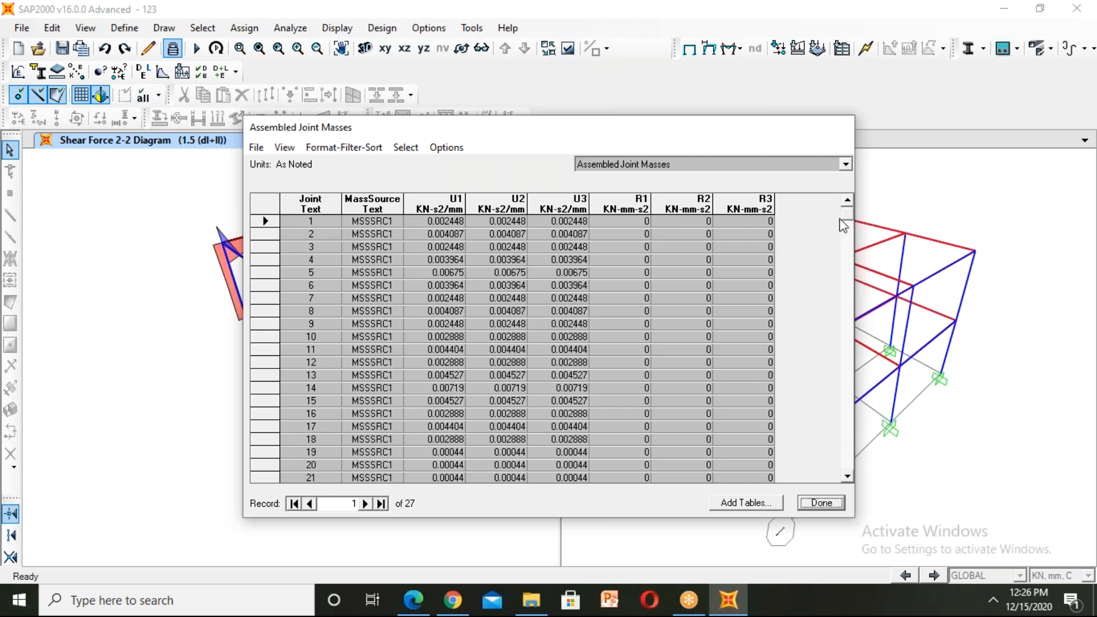
# - Look through the joint records of the Assembled Joint Masses table
pyautogui.scroll(-1, 849, 254)
pyautogui.moveTo(850, 254); pyautogui.dragTo(752, 314)
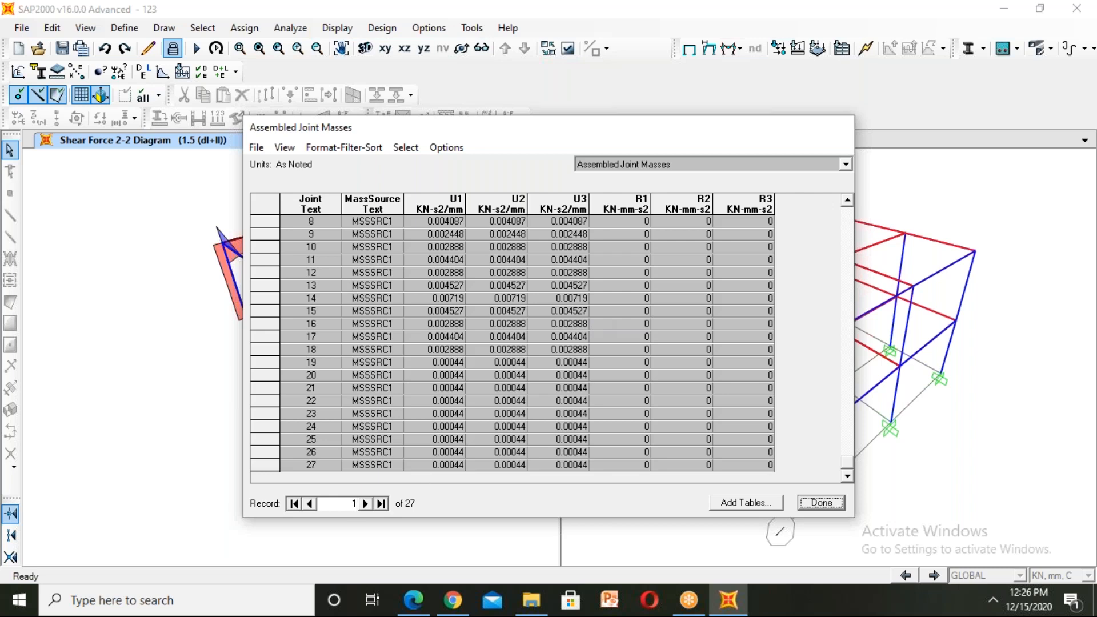
pyautogui.click(365, 503)
pyautogui.click(365, 503)
pyautogui.click(365, 503)
pyautogui.click(365, 503)
pyautogui.click(365, 503)
pyautogui.click(365, 503)
# - Review the PMM area and shear rebar data in the Indian IS 456-2000 column summary table, and close the tables
pyautogui.click(642, 169)
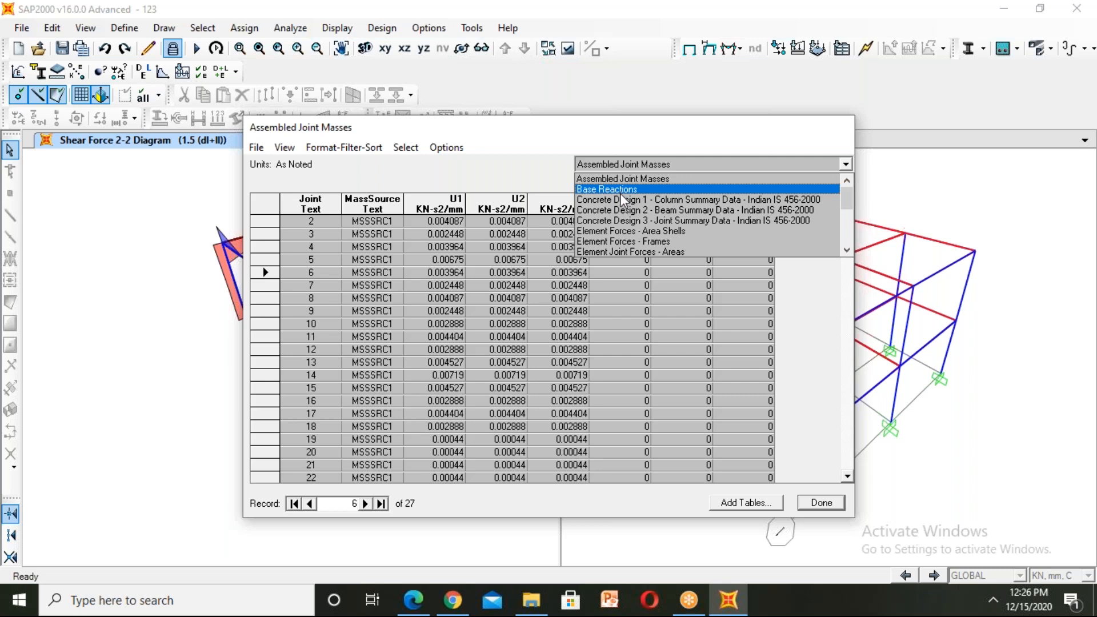
pyautogui.click(619, 200)
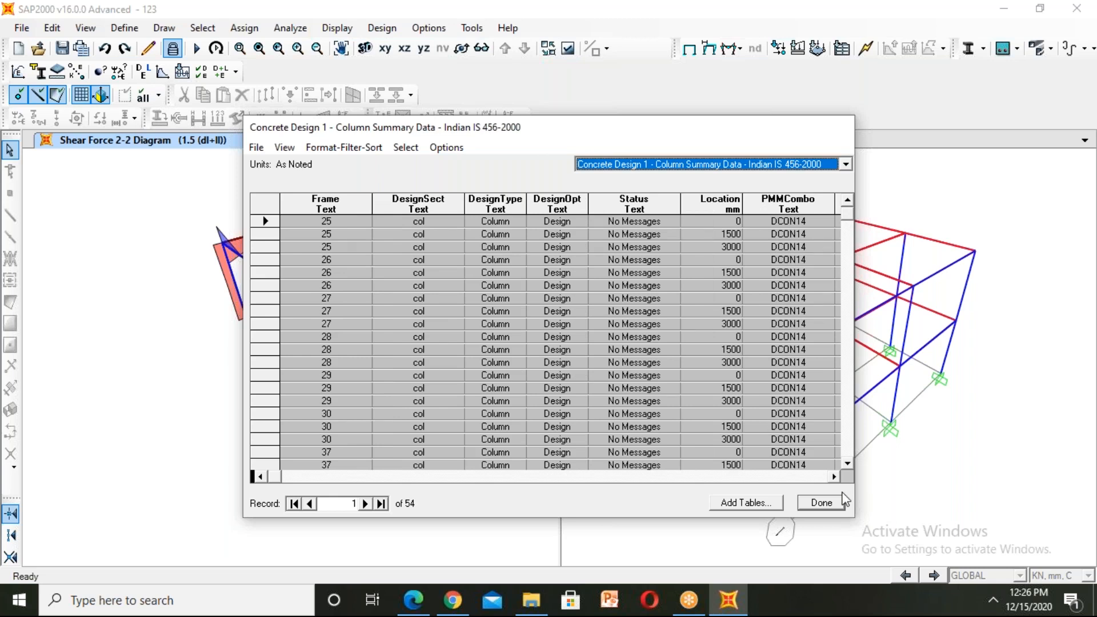
pyautogui.click(834, 476)
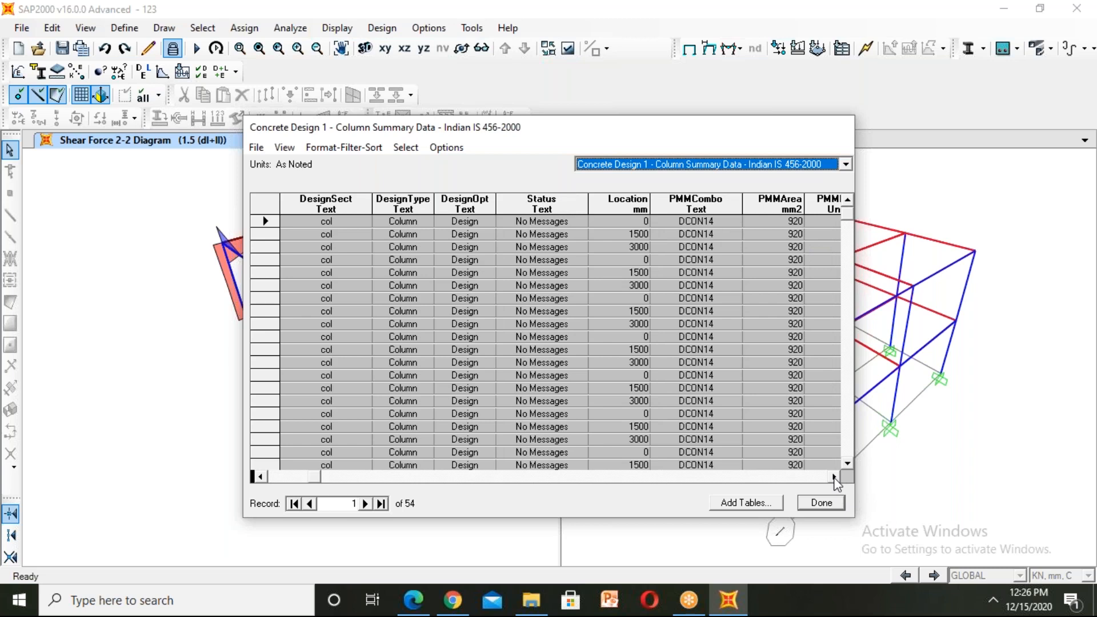
pyautogui.click(834, 476)
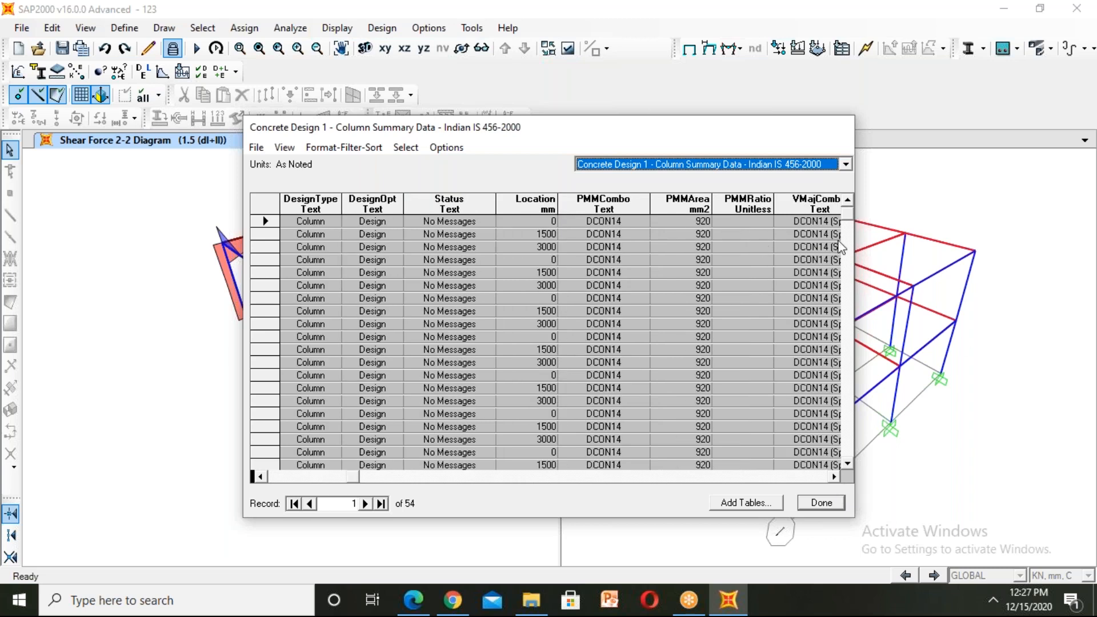
pyautogui.doubleClick(834, 478)
pyautogui.click(834, 477)
pyautogui.doubleClick(835, 478)
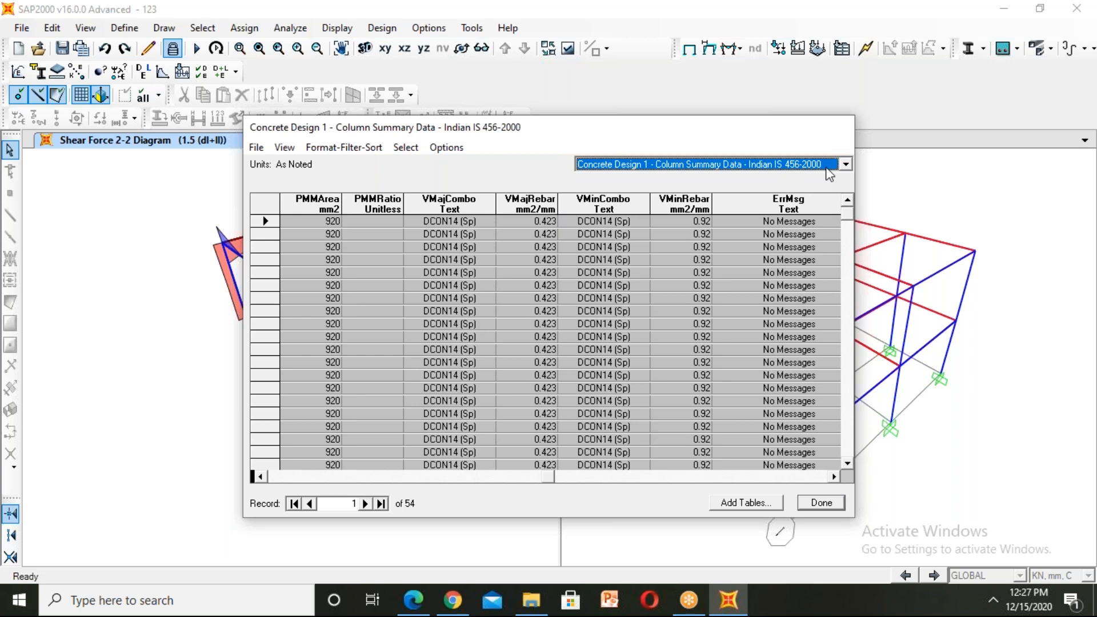
pyautogui.click(818, 504)
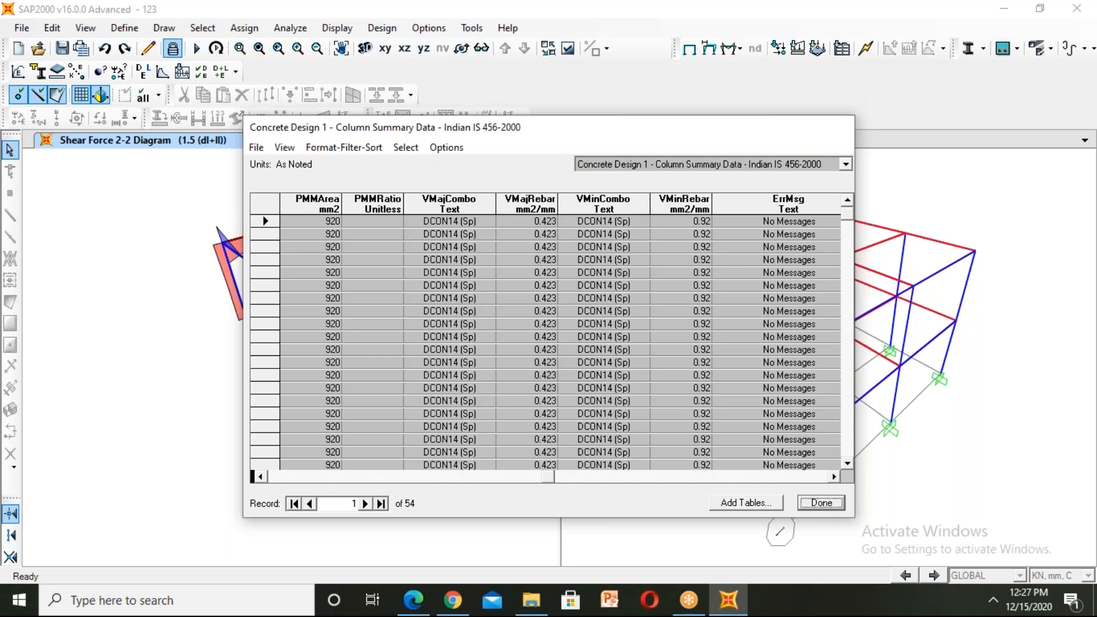
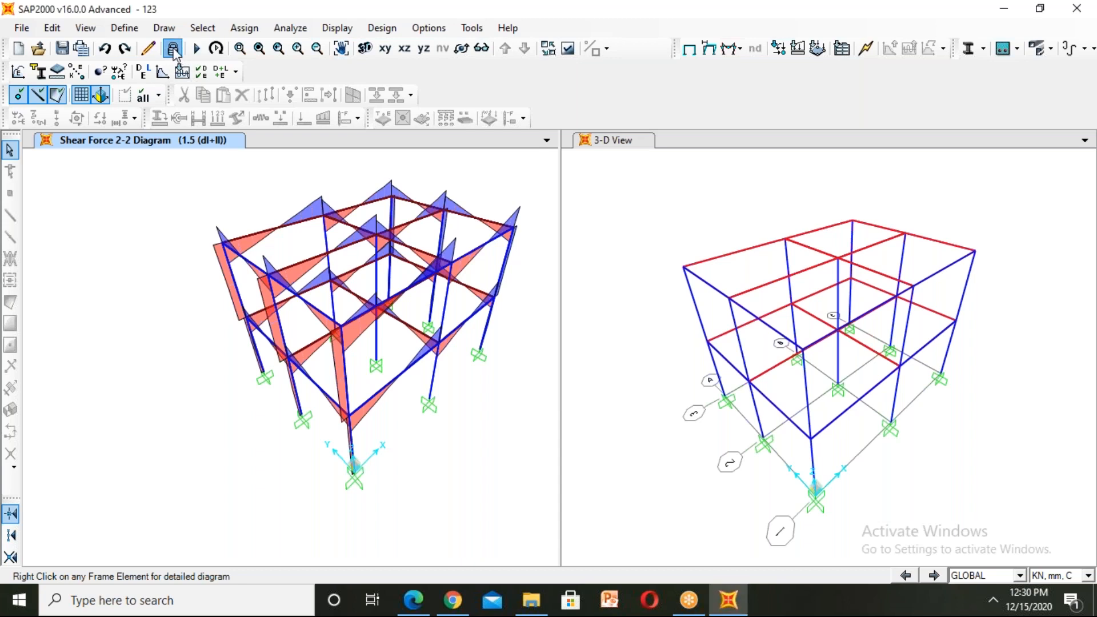
# - Unlock the model, accepting deletion of the analysis results, and check the section assignments of interior roof beam 11
pyautogui.click(173, 50)
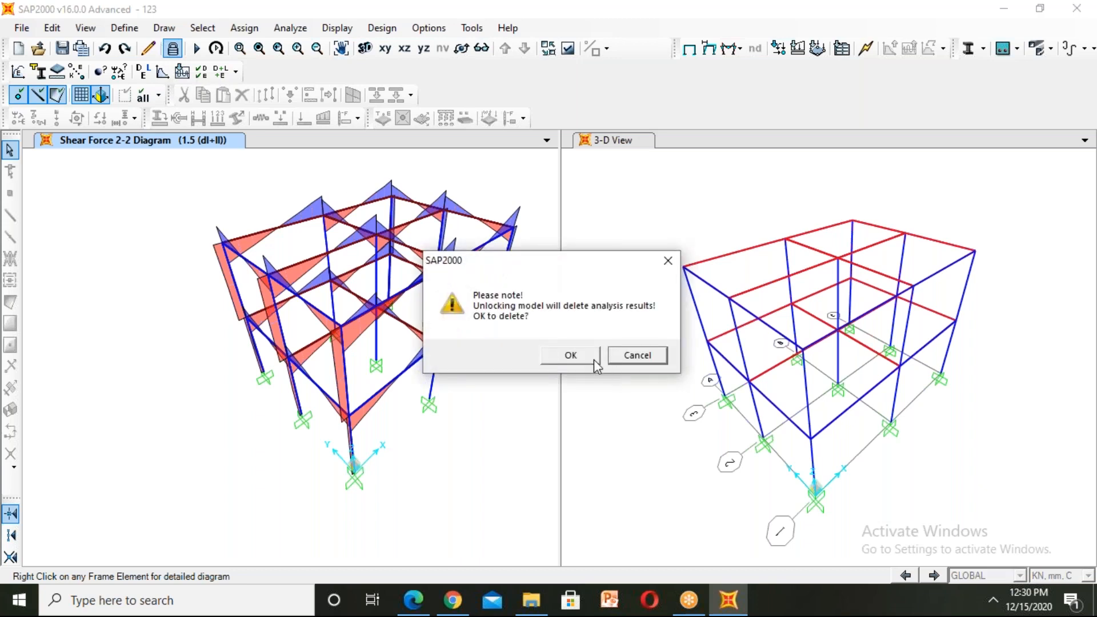
pyautogui.press('Return')
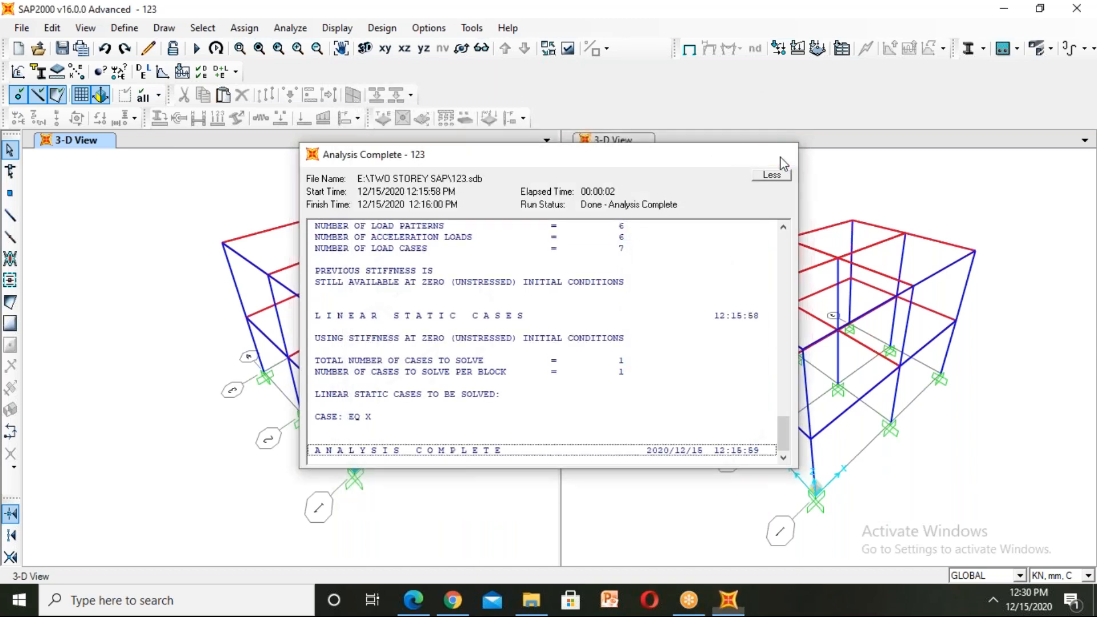
pyautogui.click(780, 157)
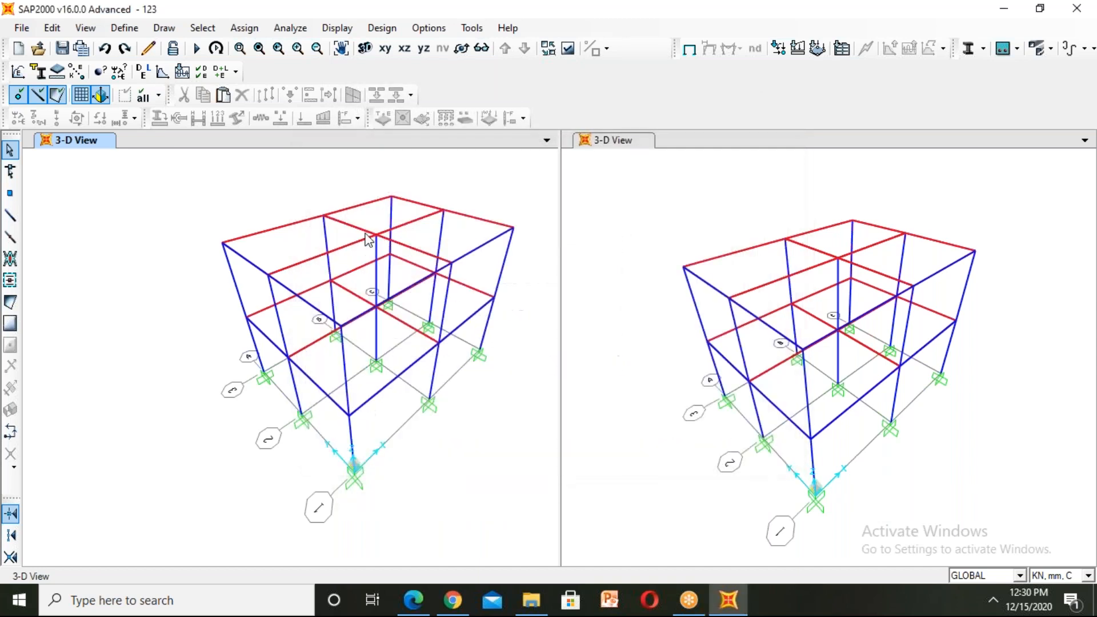
pyautogui.rightClick(367, 243)
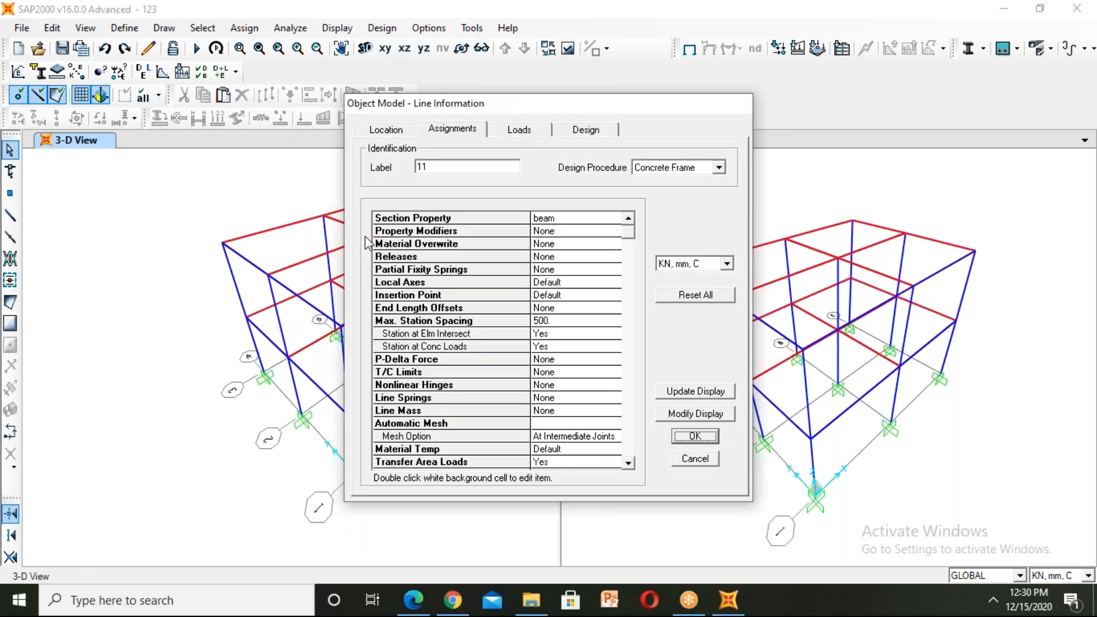
pyautogui.click(691, 437)
pyautogui.click(55, 30)
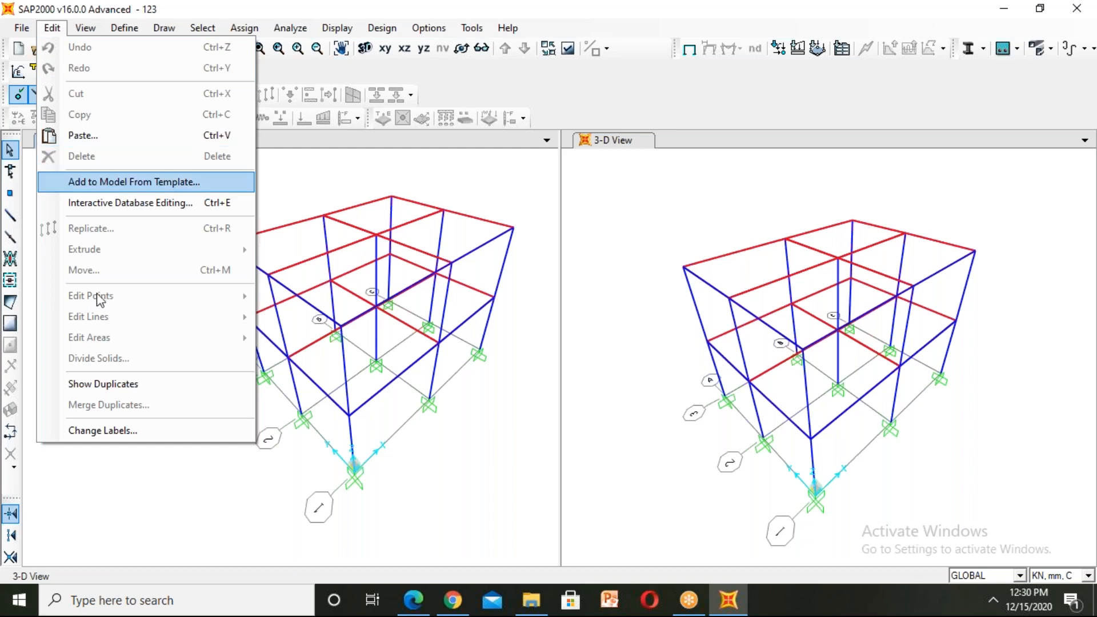
pyautogui.click(100, 470)
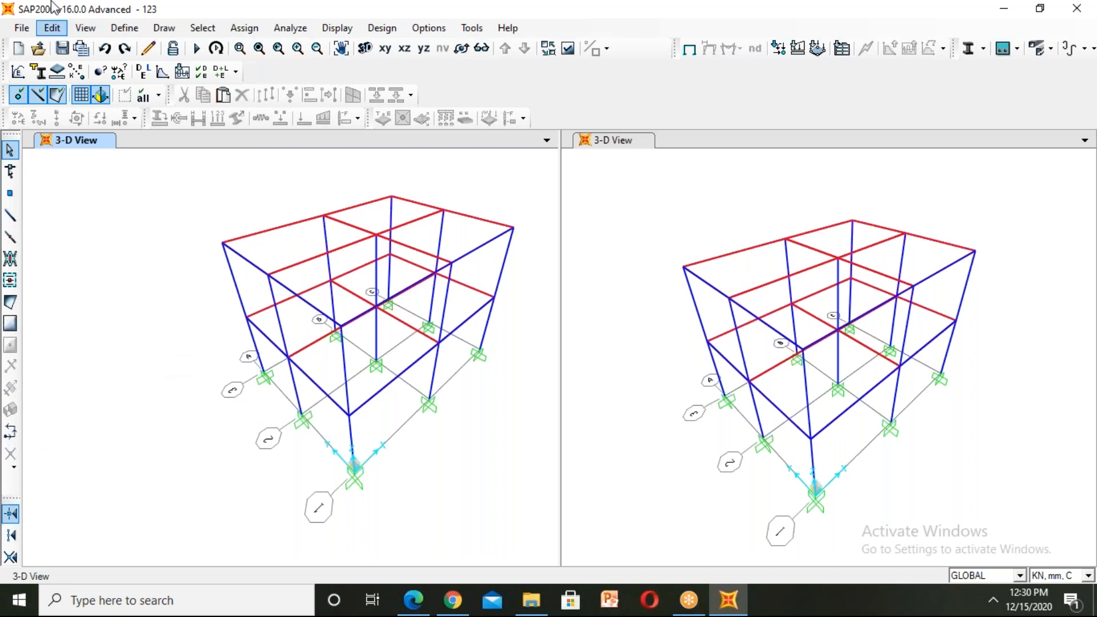
pyautogui.click(51, 32)
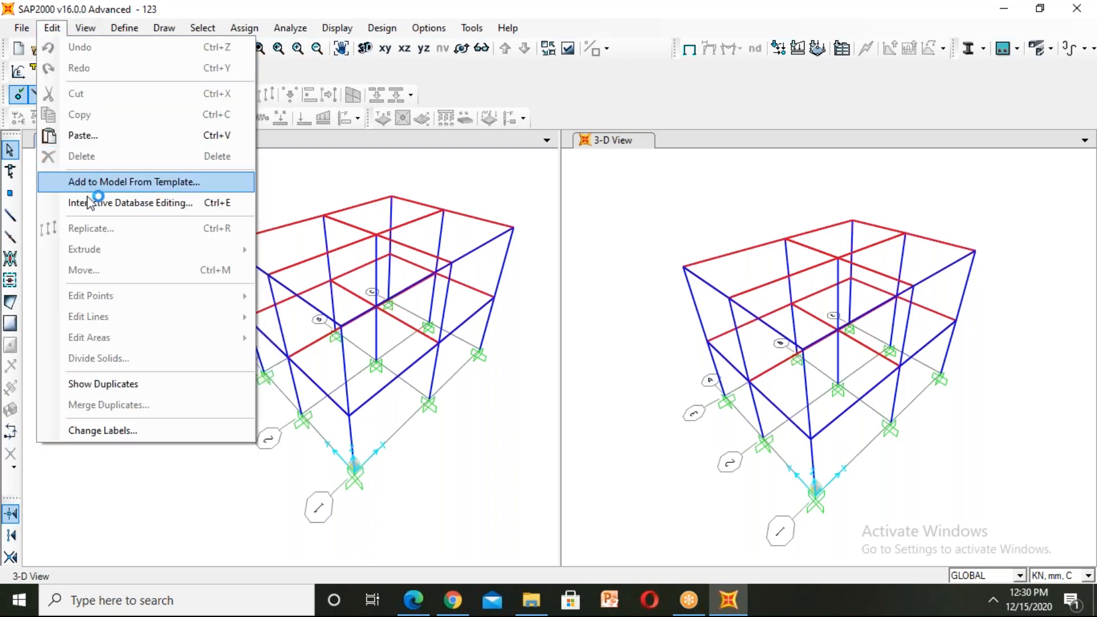
pyautogui.click(265, 480)
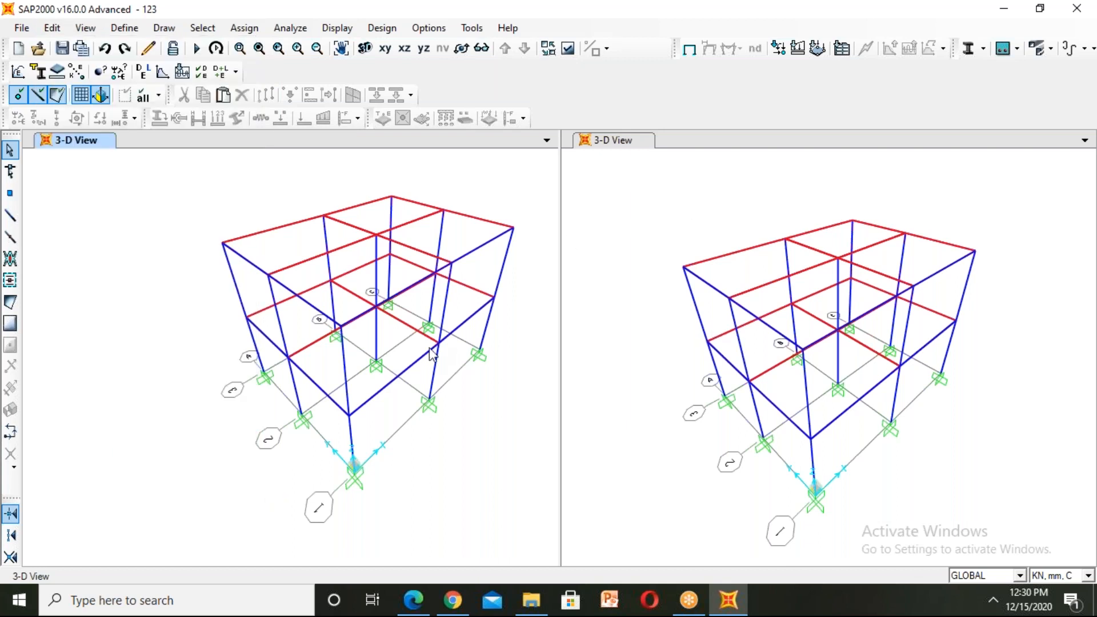
# - Edit the GLOBAL grid system with grids displayed as spacing, setting X grid line B's spacing to 2000 mm and C's to 30000 mm
pyautogui.rightClick(407, 417)
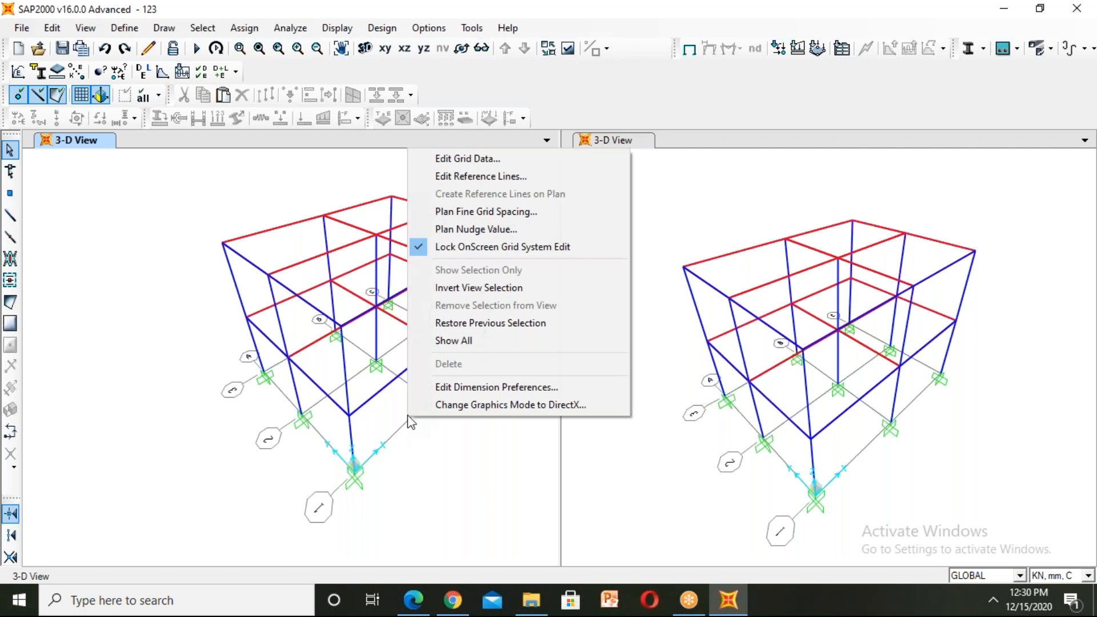
pyautogui.click(470, 160)
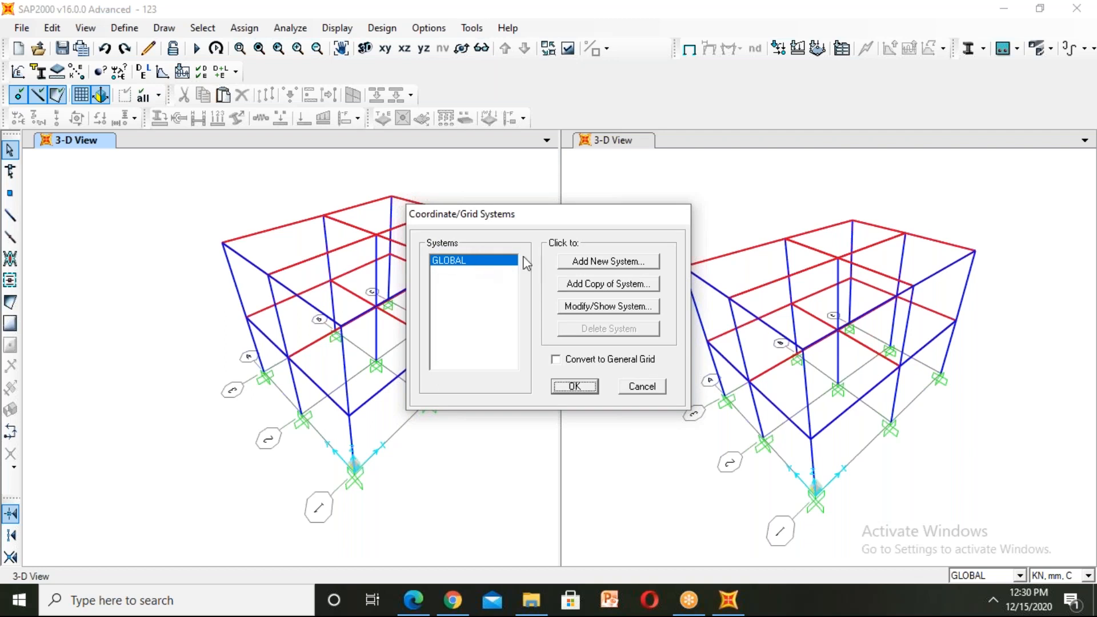
pyautogui.click(623, 308)
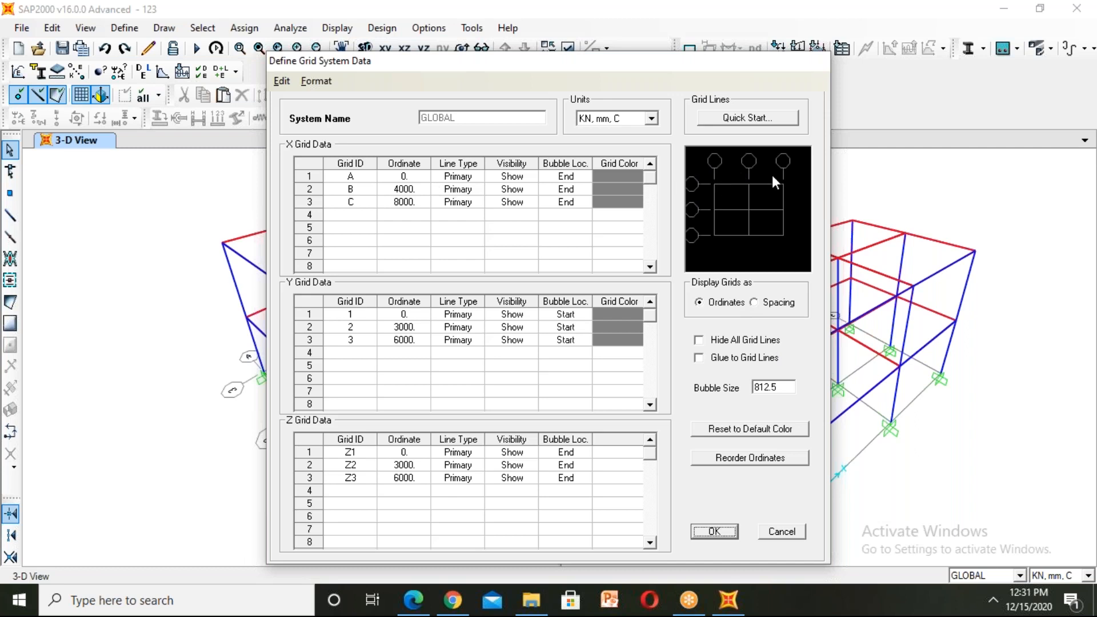
pyautogui.click(753, 303)
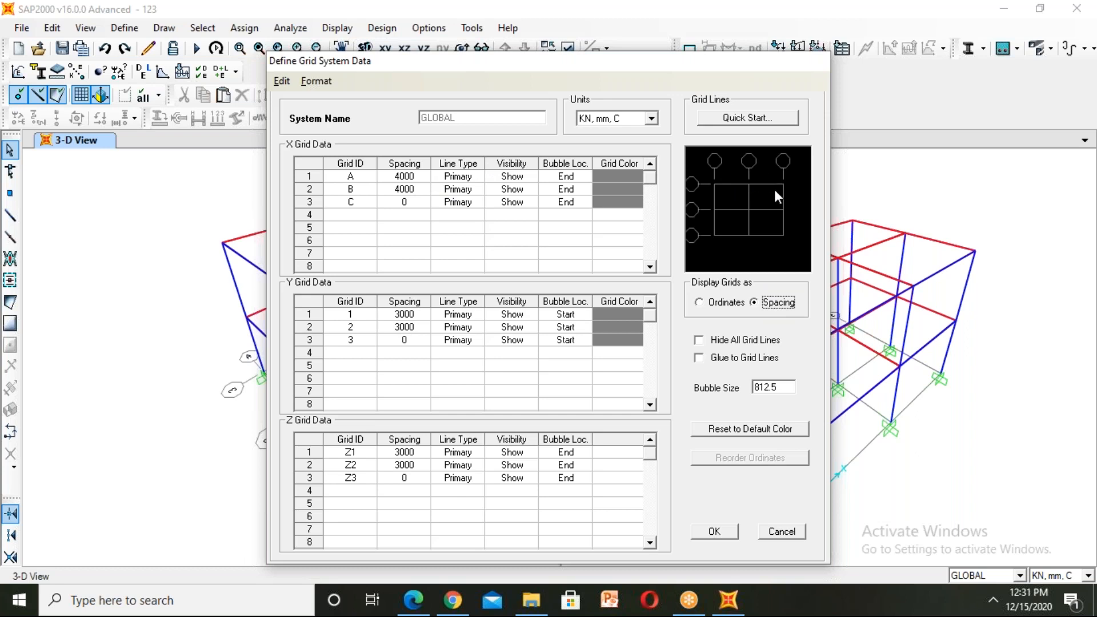
pyautogui.click(418, 193)
pyautogui.press('BackSpace')
pyautogui.write('17')
pyautogui.press('BackSpace')
pyautogui.press('BackSpace')
pyautogui.write('2000')
pyautogui.click(420, 207)
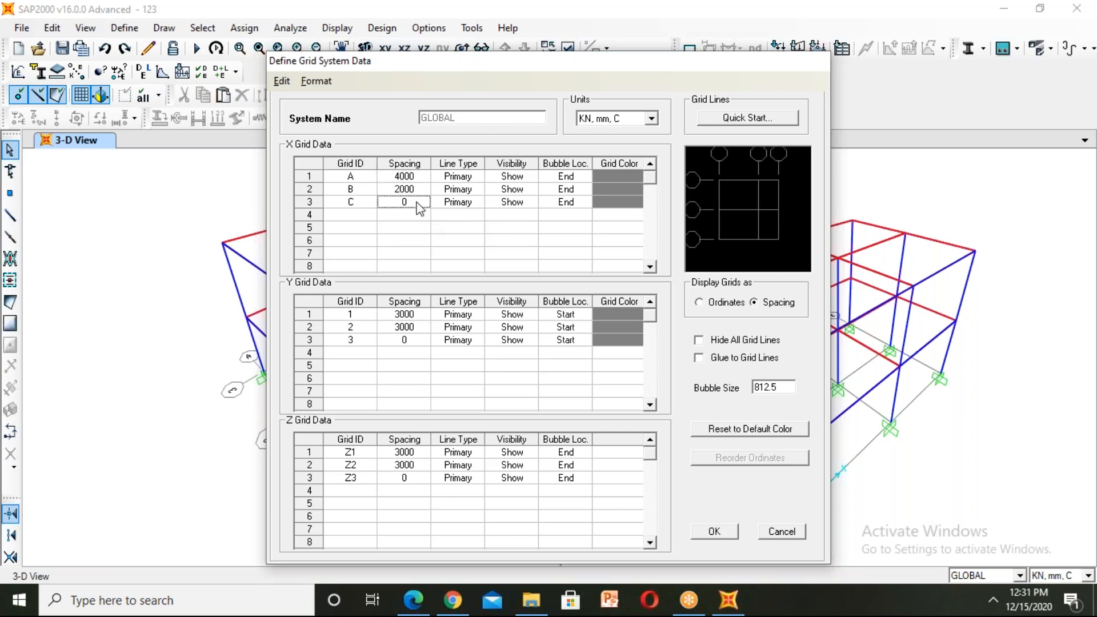
pyautogui.write('30000')
# - Add a fourth X grid line d with spacing 0, Primary line type, visibility Show and bubble at End, and apply the grid
pyautogui.click(359, 211)
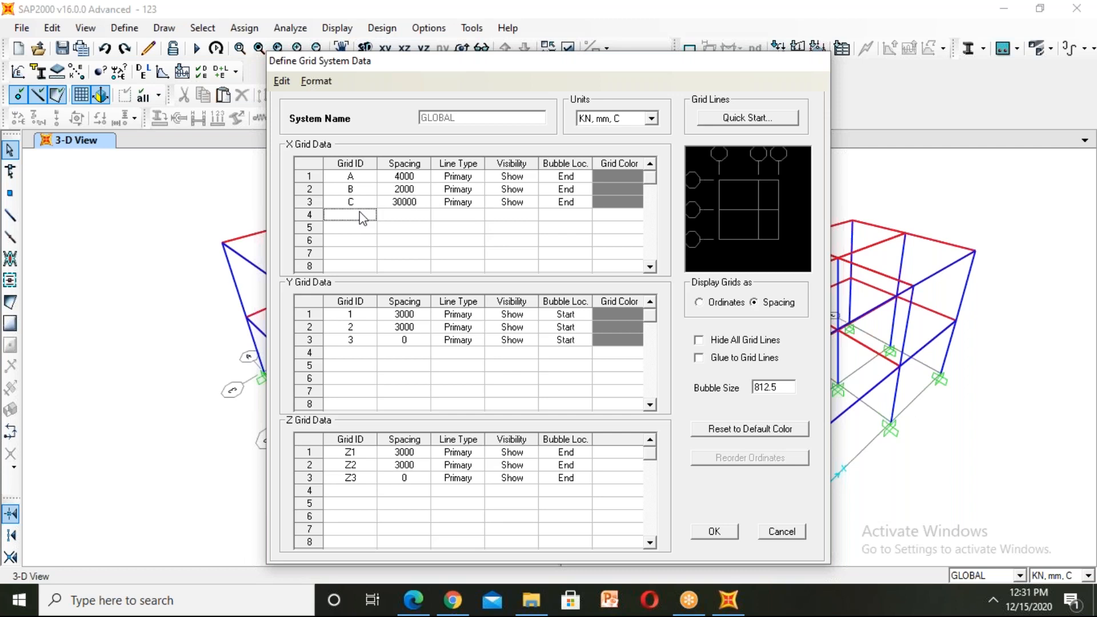
pyautogui.write('d')
pyautogui.click(426, 208)
pyautogui.click(421, 217)
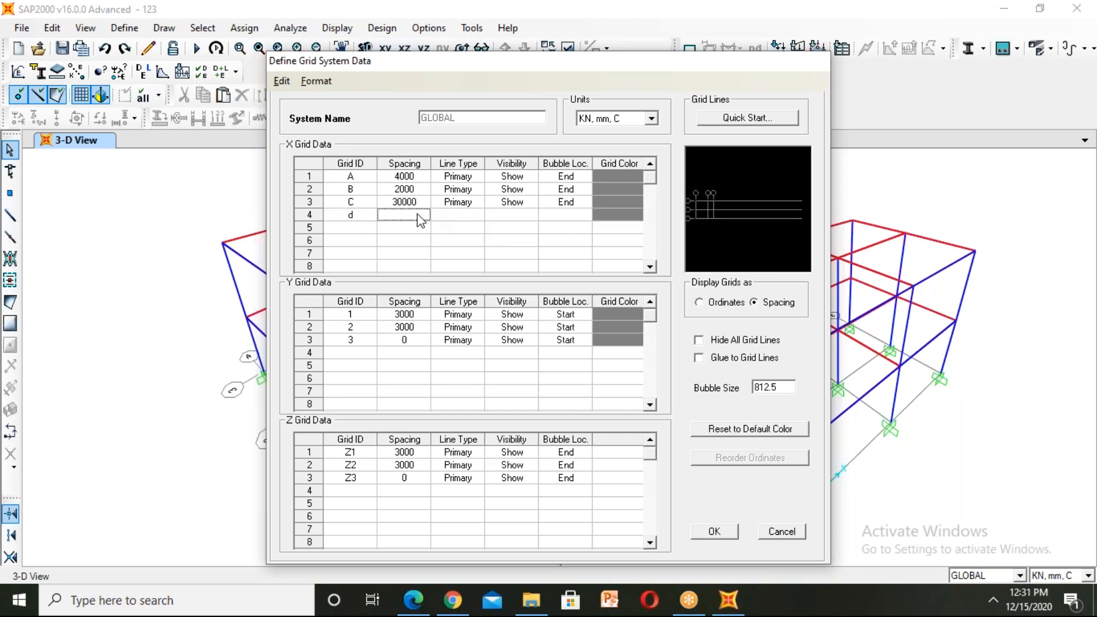
pyautogui.write('0')
pyautogui.click(455, 215)
pyautogui.click(455, 215)
pyautogui.click(521, 219)
pyautogui.click(521, 219)
pyautogui.click(579, 218)
pyautogui.click(581, 219)
pyautogui.click(732, 533)
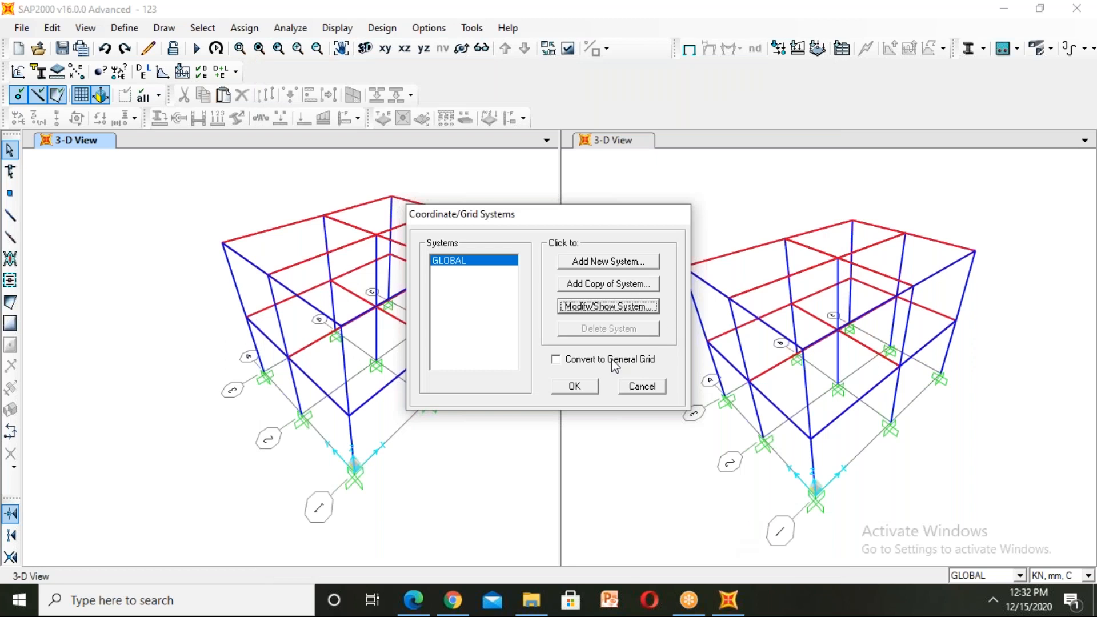
pyautogui.click(573, 386)
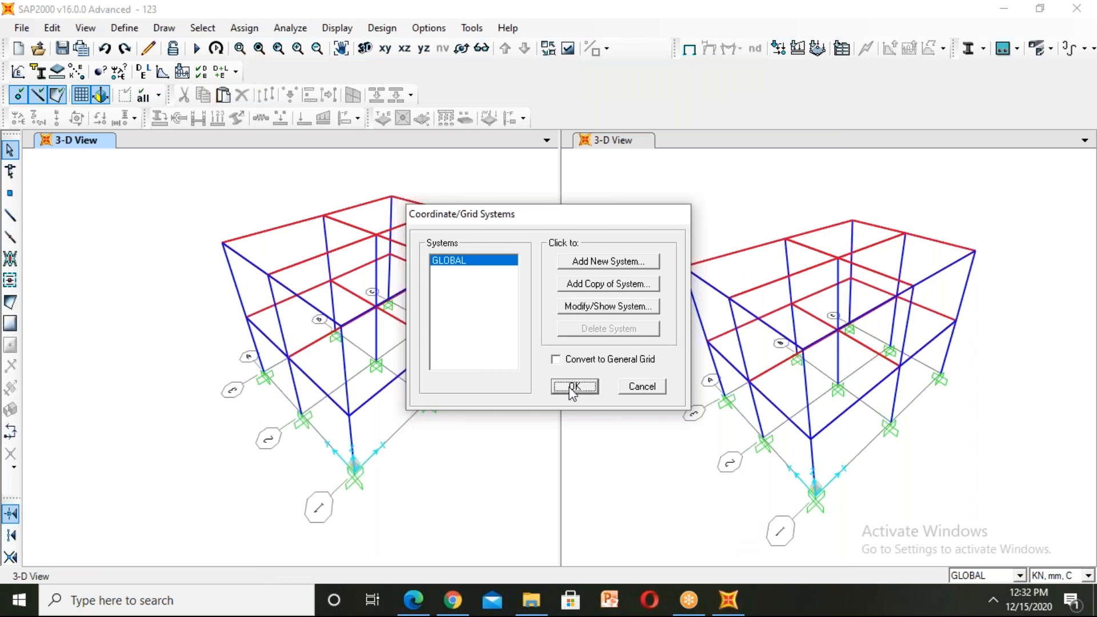
pyautogui.scroll(-3, 388, 259)
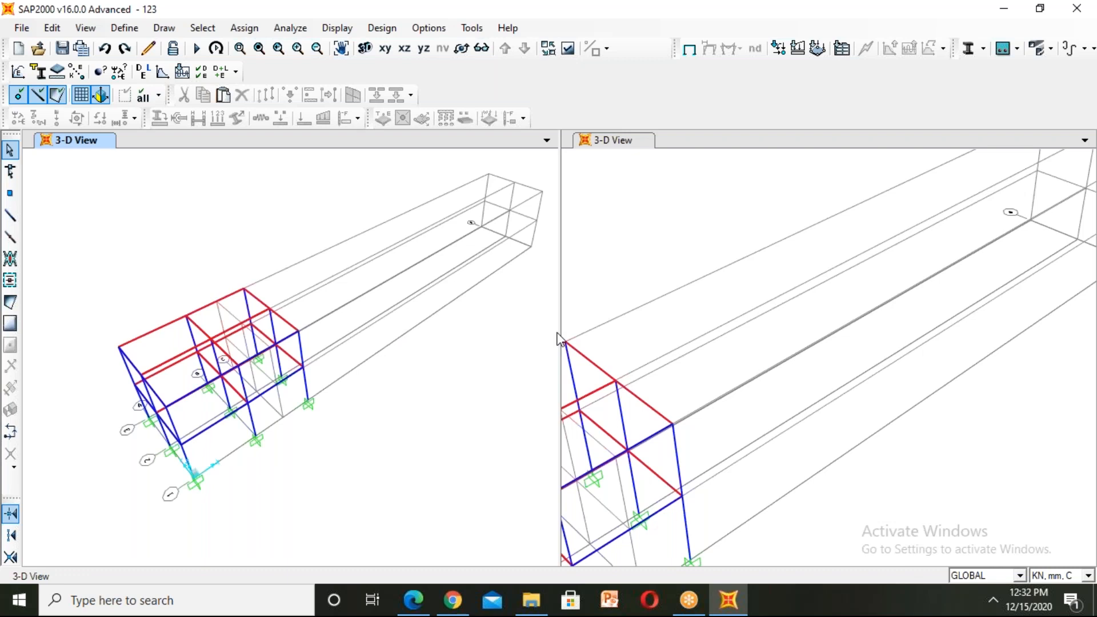
# - Reopen the GLOBAL grid system, display the grids as spacing, and set X grid line B's spacing to 4000 mm
pyautogui.rightClick(439, 233)
pyautogui.click(469, 237)
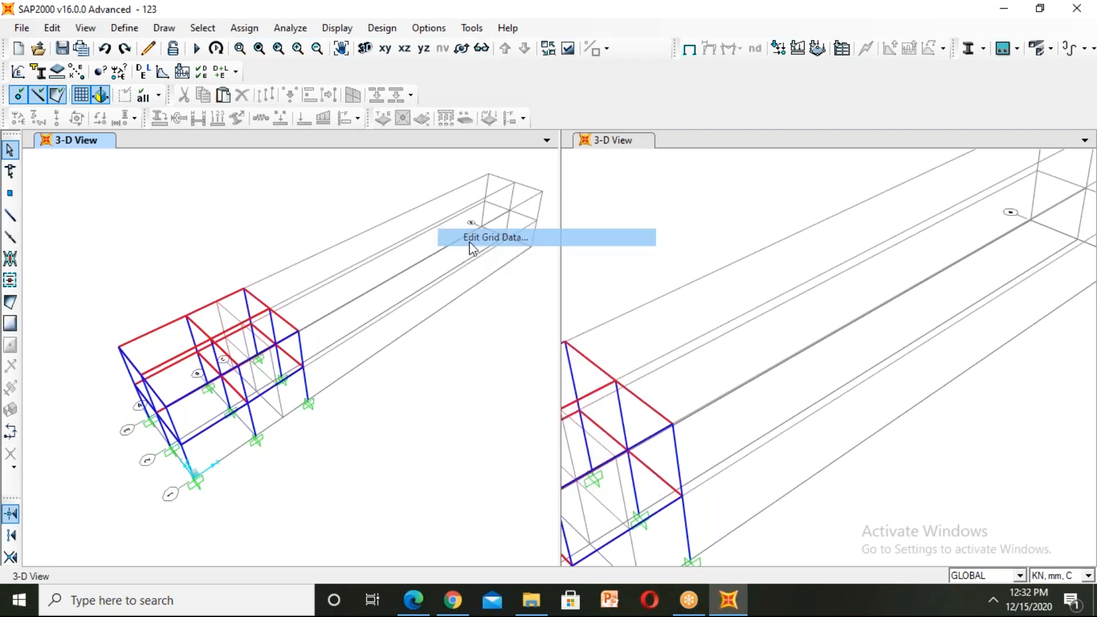
pyautogui.click(602, 308)
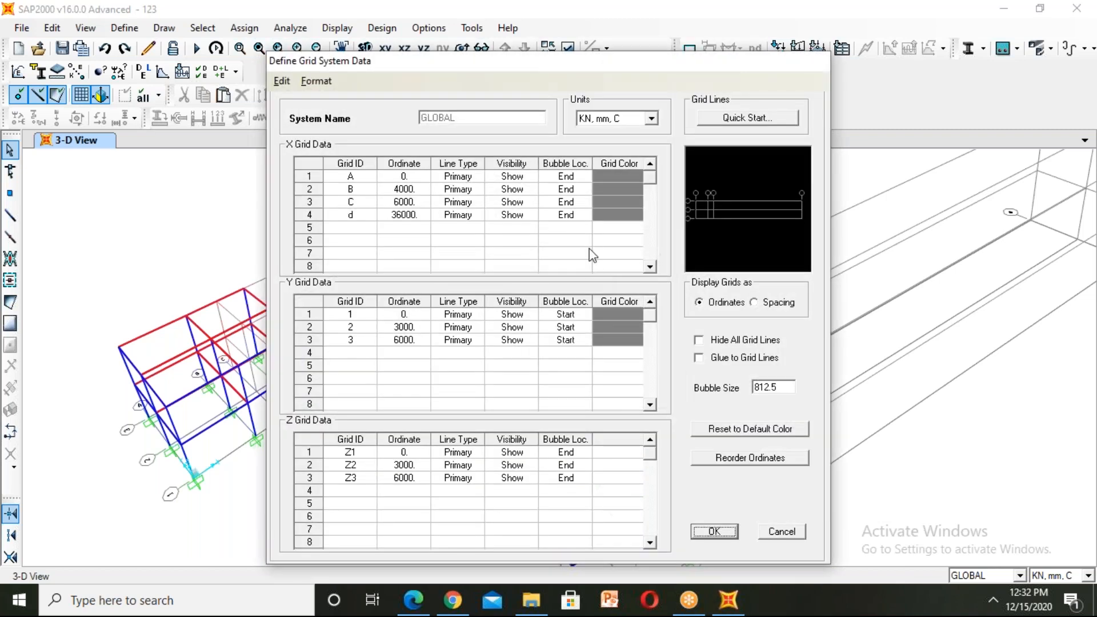
pyautogui.click(408, 190)
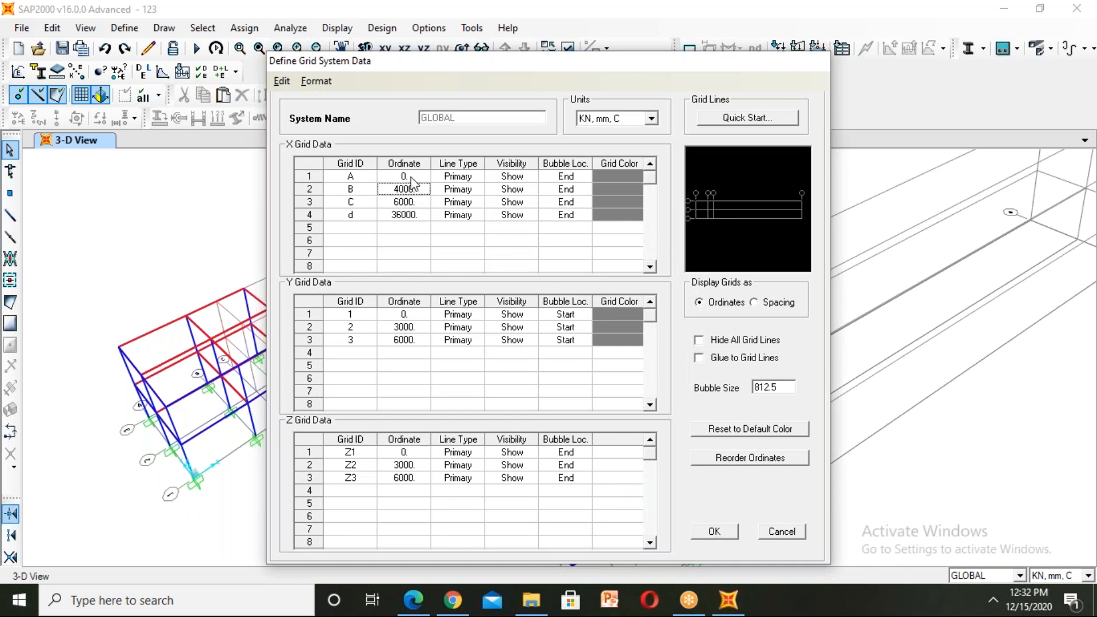
pyautogui.click(422, 203)
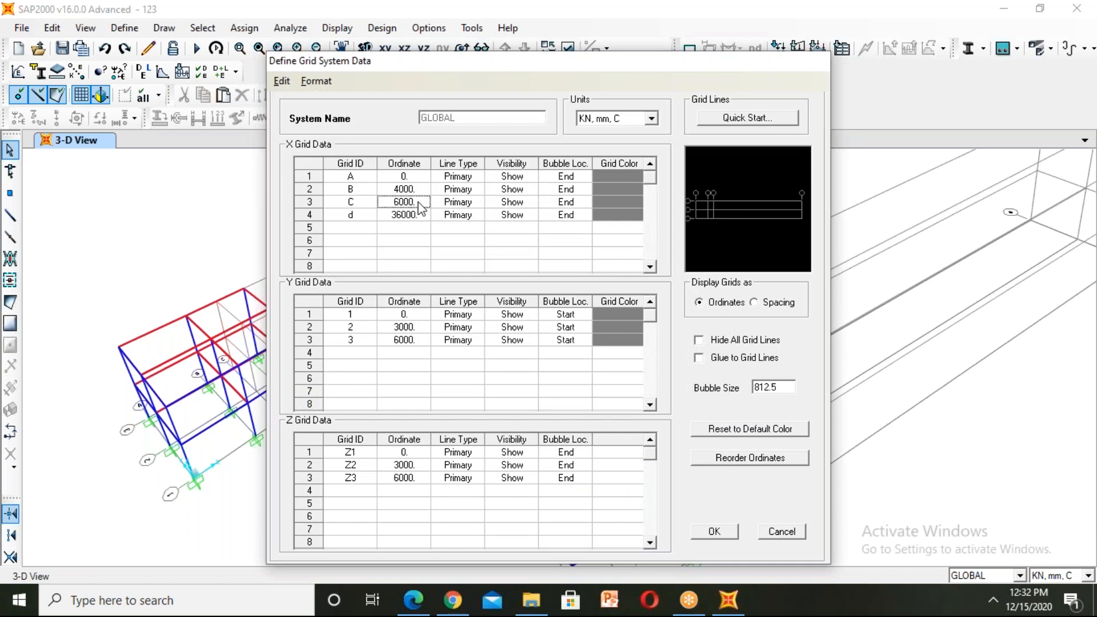
pyautogui.click(766, 304)
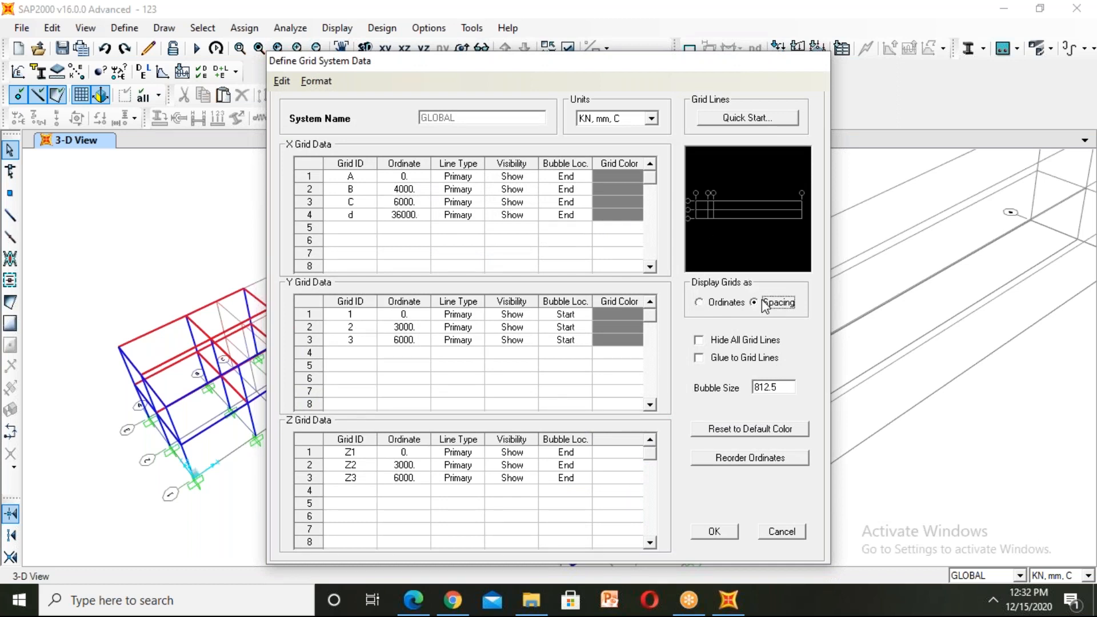
pyautogui.click(405, 190)
pyautogui.press('BackSpace')
pyautogui.write('40000')
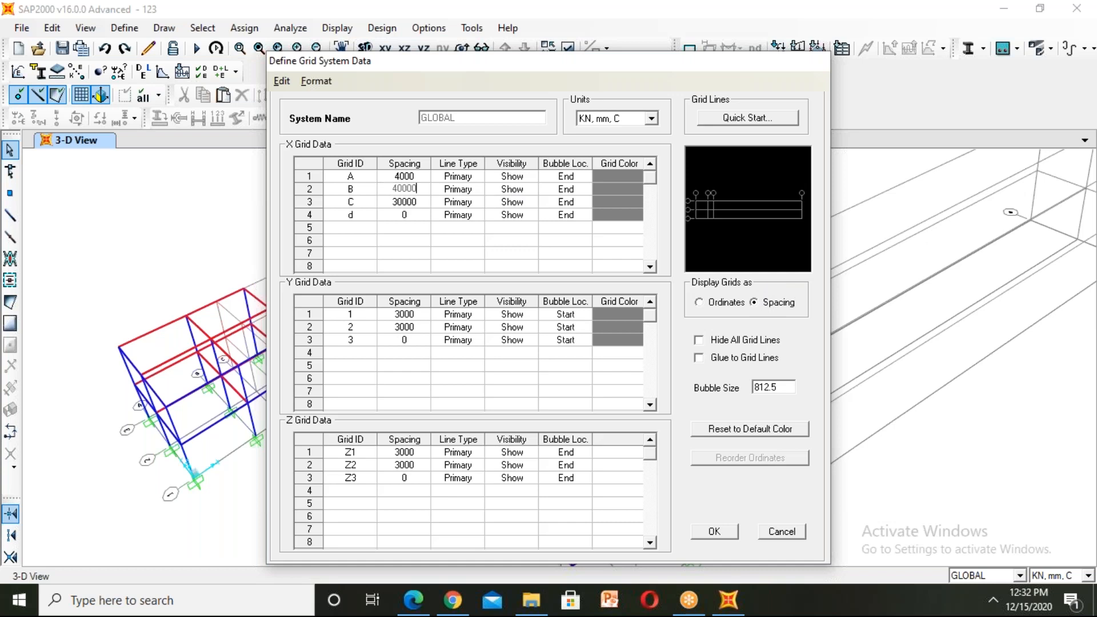
pyautogui.press('BackSpace')
# - Set X grid line C's spacing to 0
pyautogui.click(417, 204)
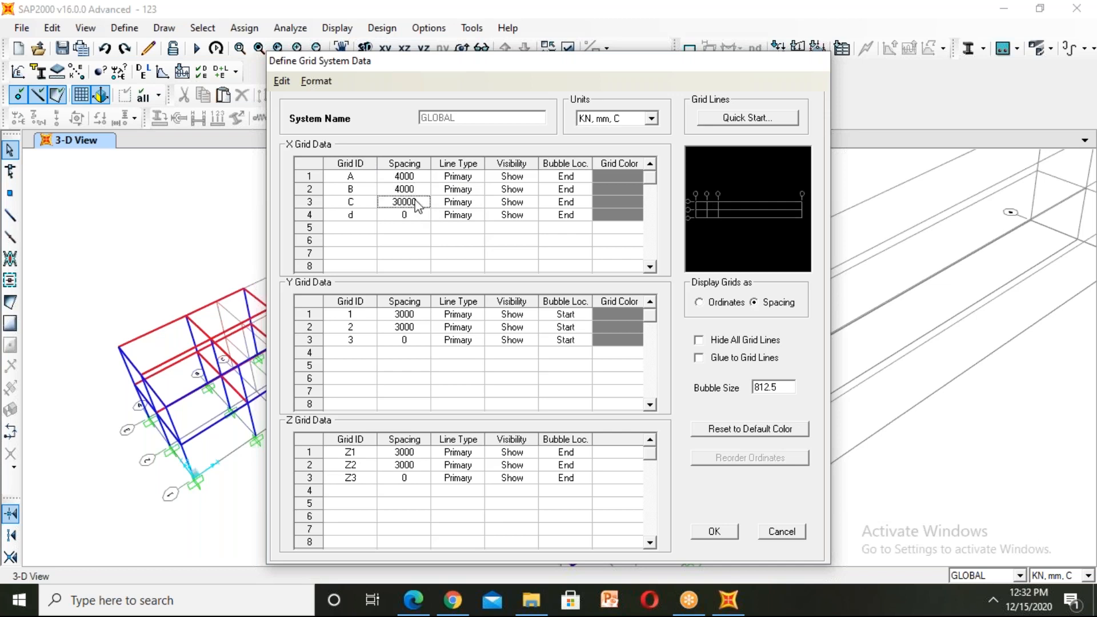
pyautogui.click(981, 230)
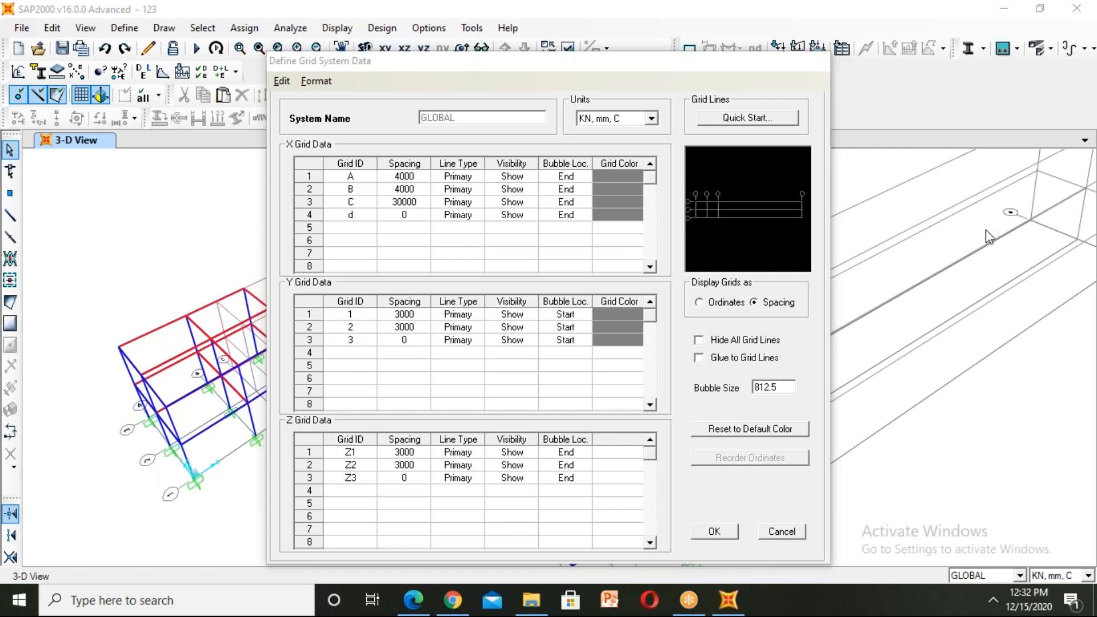
pyautogui.click(408, 204)
pyautogui.press('BackSpace')
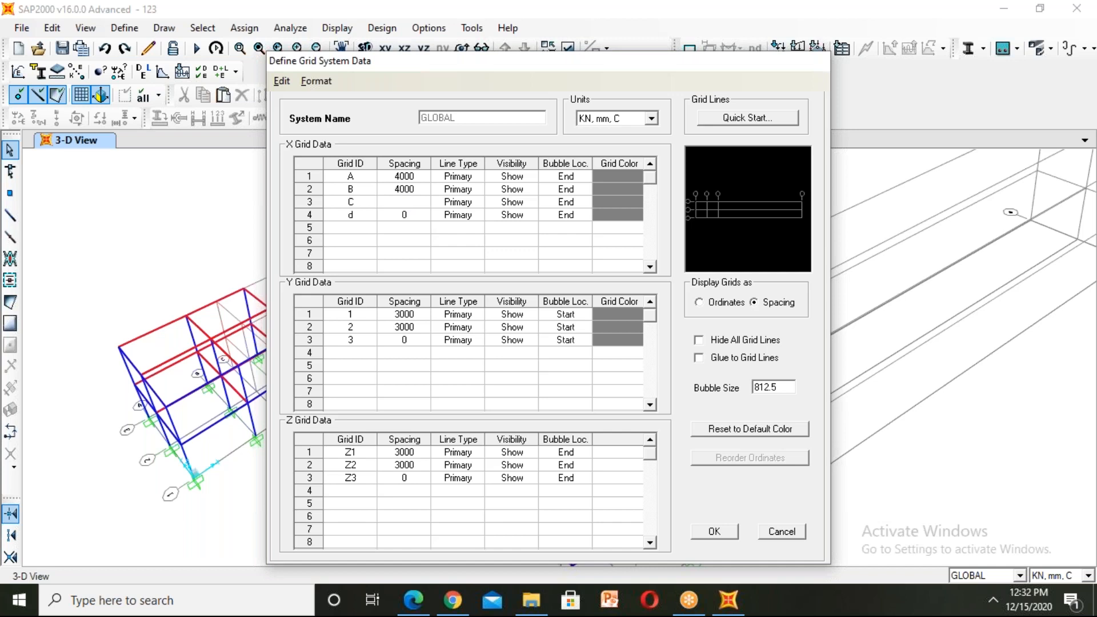
pyautogui.write('0')
# - Clear the grid ID of the fourth X grid line, d
pyautogui.click(369, 217)
pyautogui.press('BackSpace')
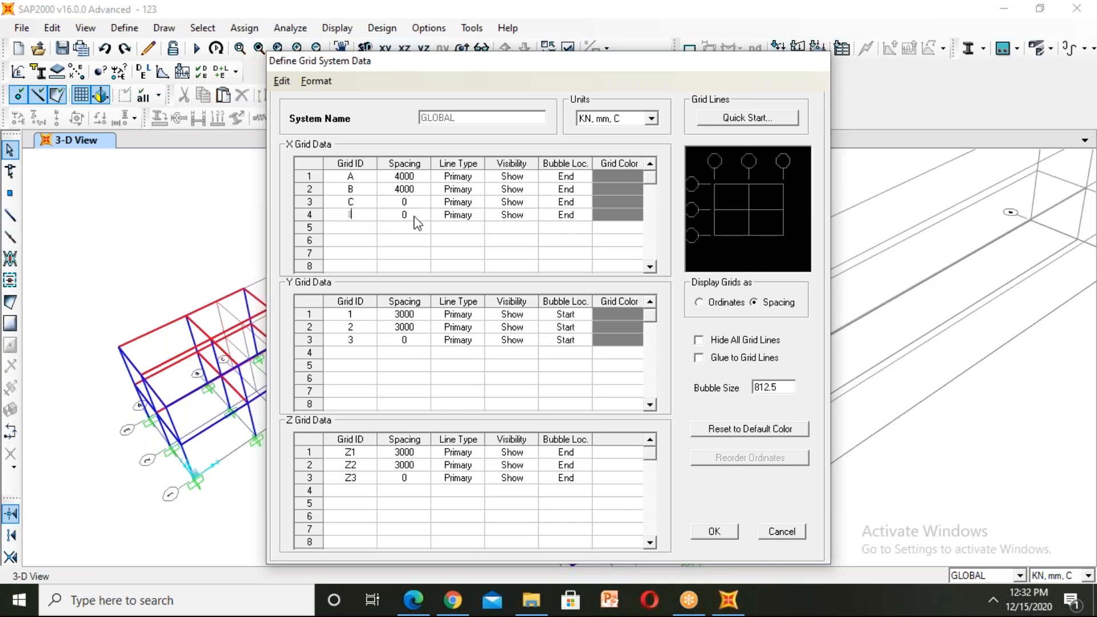
pyautogui.click(417, 219)
pyautogui.click(467, 217)
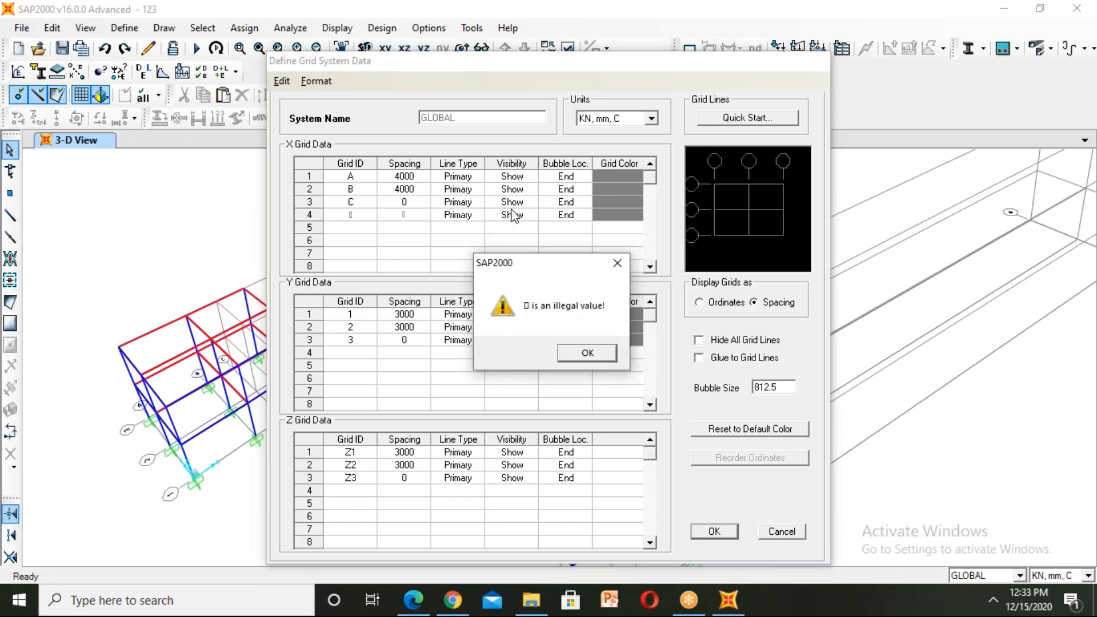
pyautogui.click(607, 354)
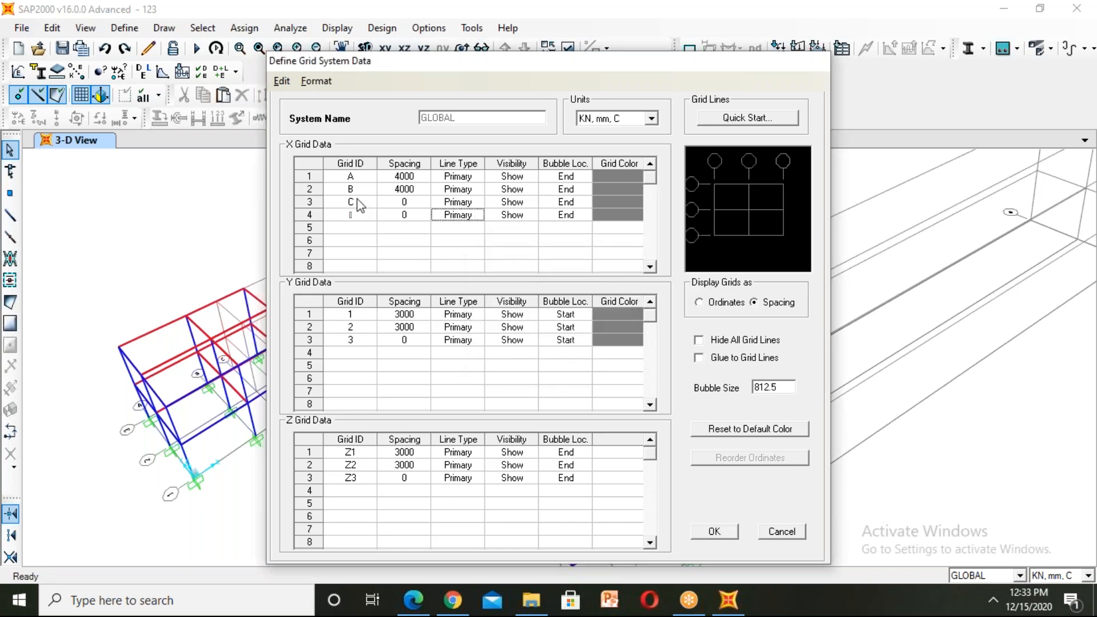
pyautogui.click(361, 217)
pyautogui.click(361, 217)
# - Try to clear the spacing and line type of the fourth X grid row
pyautogui.click(408, 217)
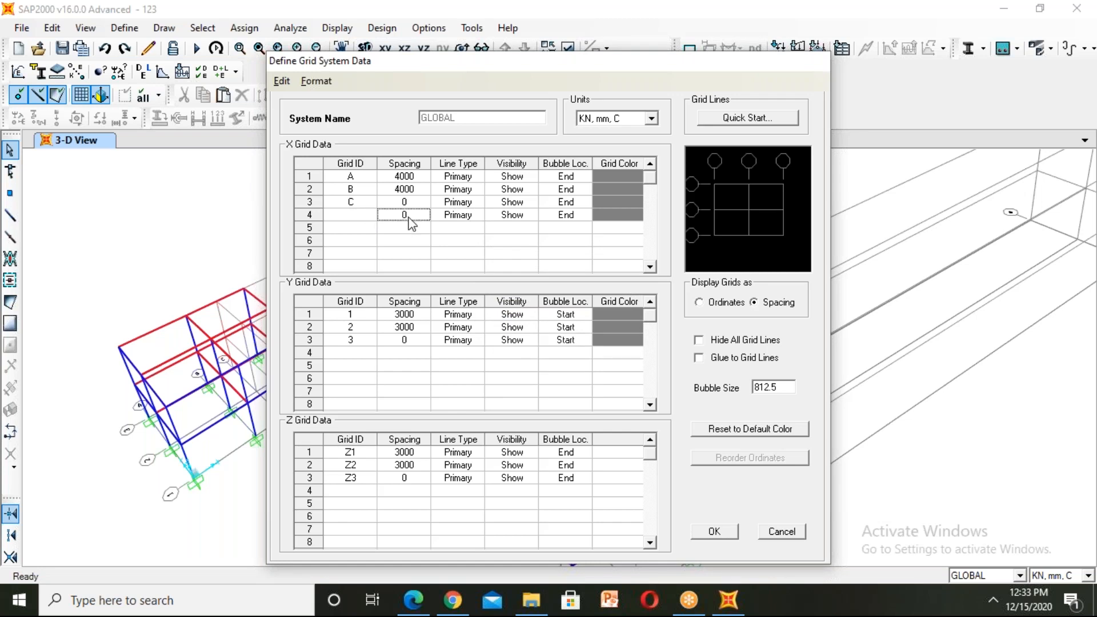
pyautogui.press('BackSpace')
pyautogui.click(471, 221)
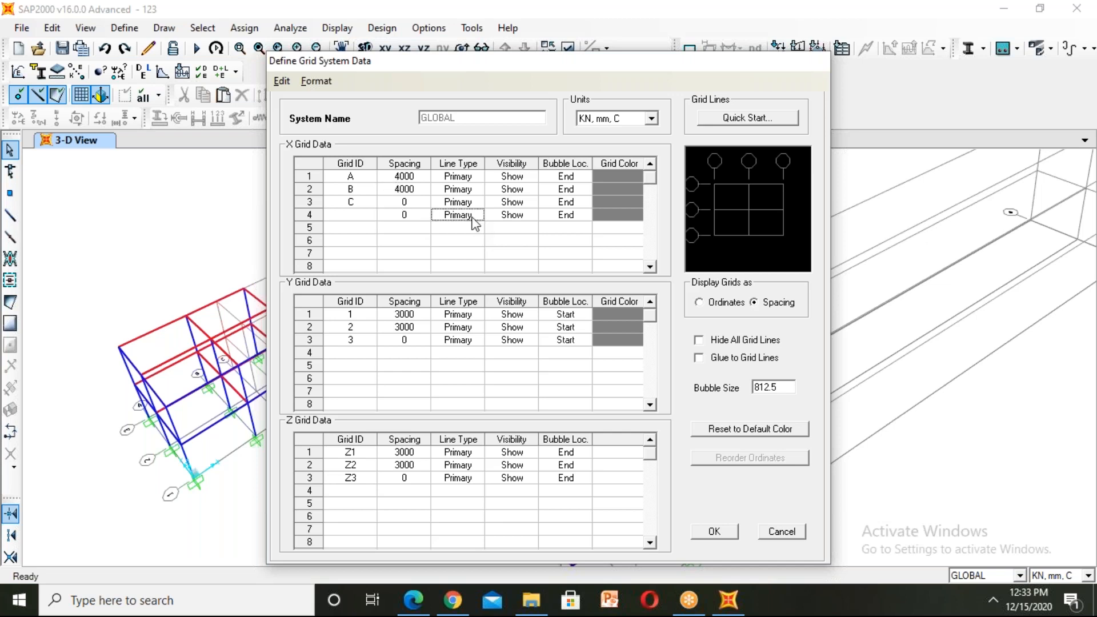
pyautogui.click(473, 221)
pyautogui.click(473, 221)
pyautogui.click(629, 213)
pyautogui.click(382, 221)
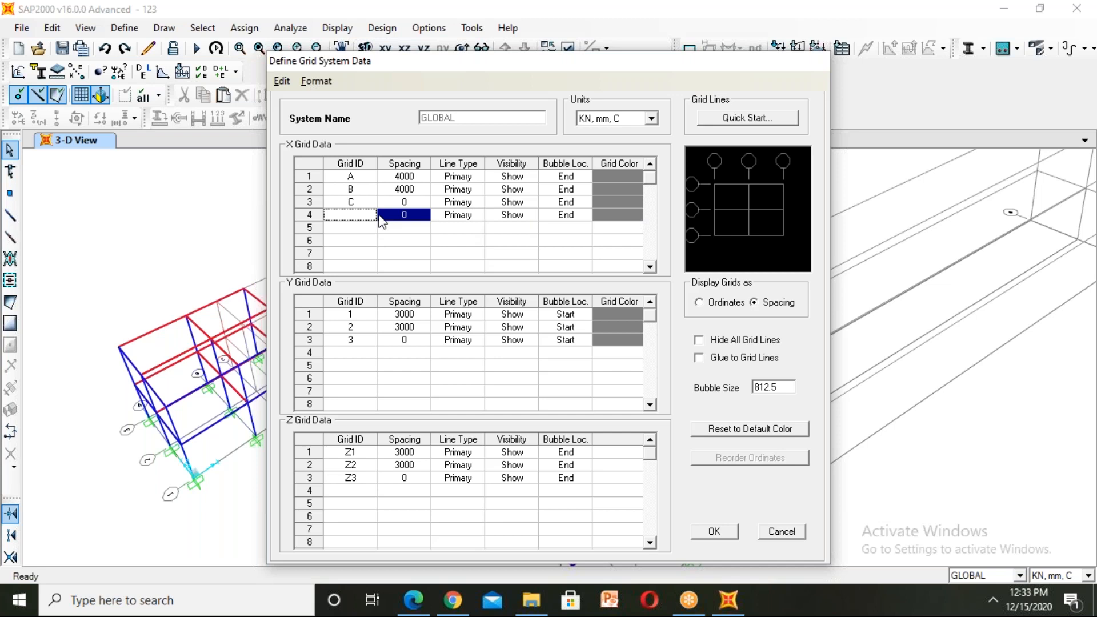
# - Delete the remaining entries of the fourth X grid row and apply the edited GLOBAL grid system
pyautogui.moveTo(391, 215); pyautogui.dragTo(573, 214)
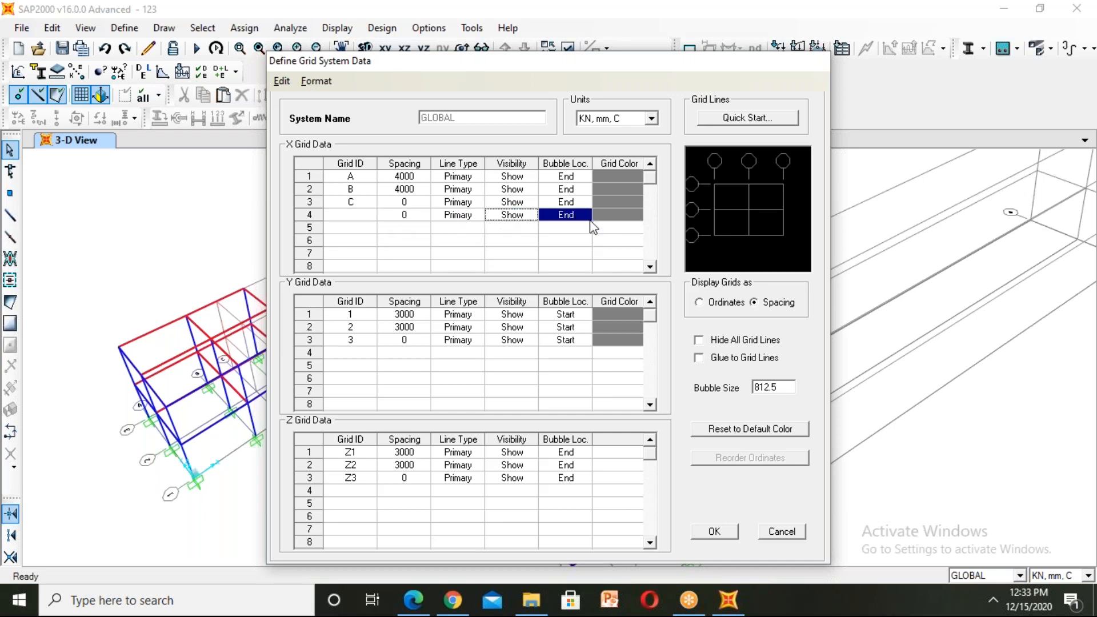
pyautogui.press('Delete')
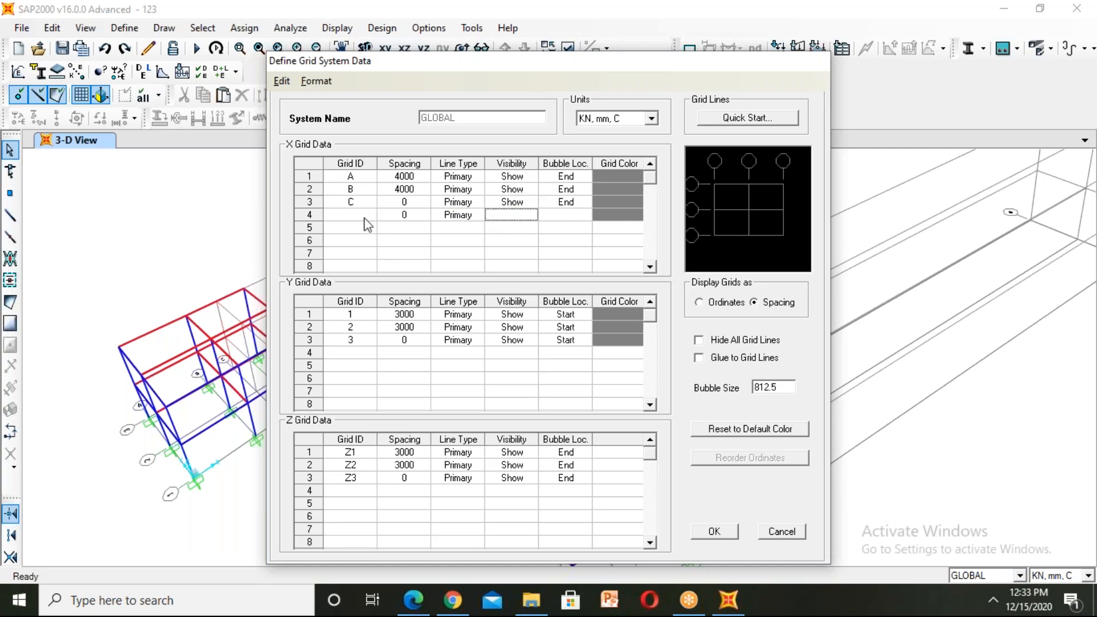
pyautogui.moveTo(405, 217); pyautogui.dragTo(443, 216)
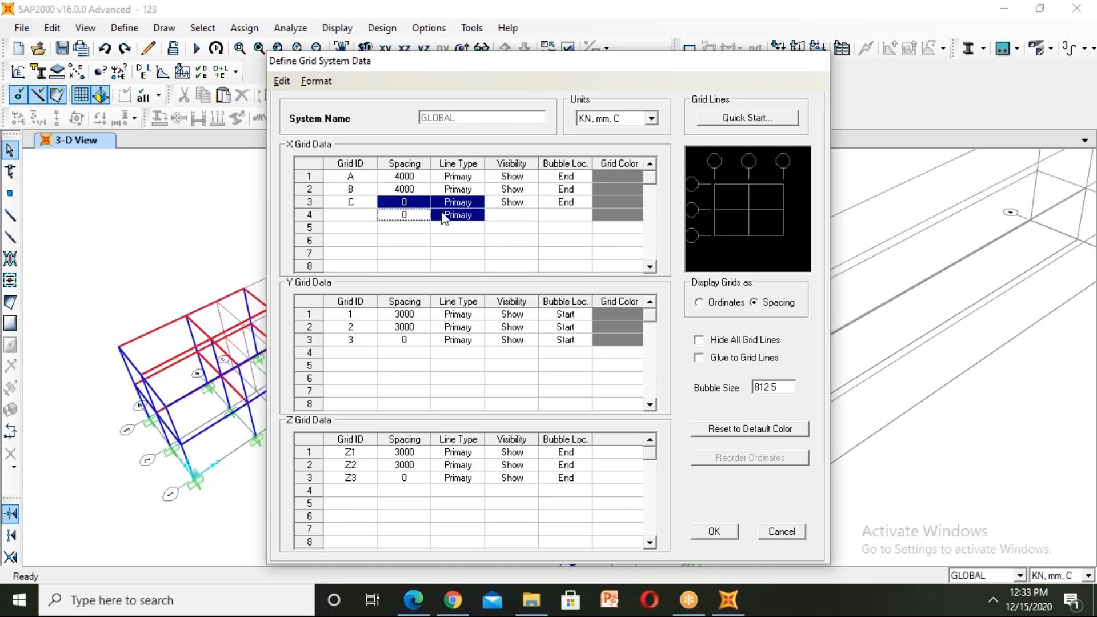
pyautogui.click(443, 217)
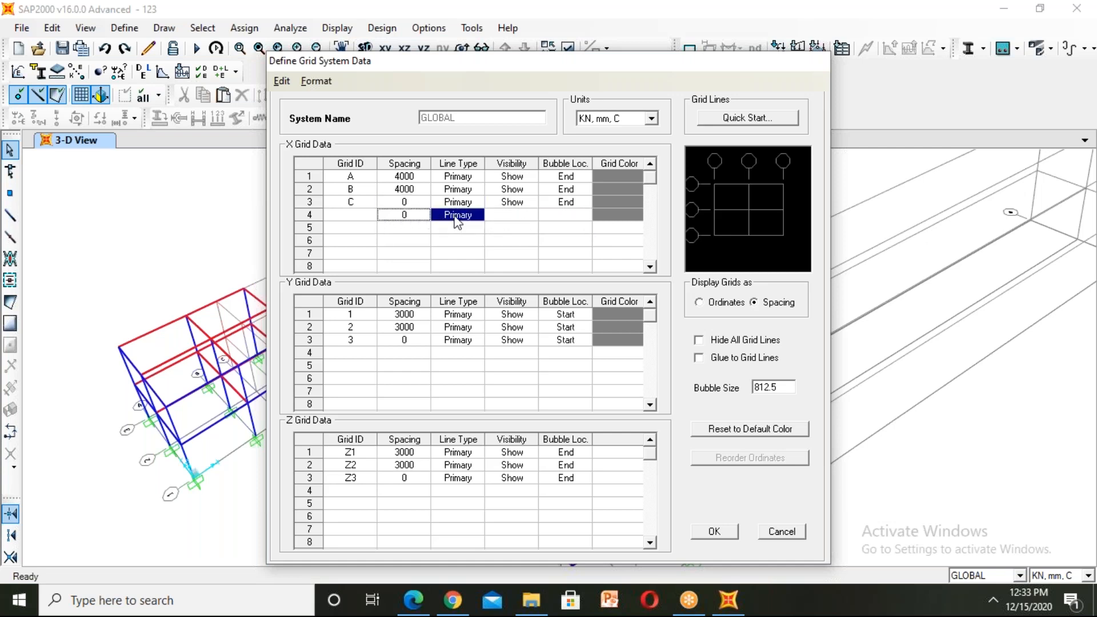
pyautogui.press('Delete')
pyautogui.click(729, 531)
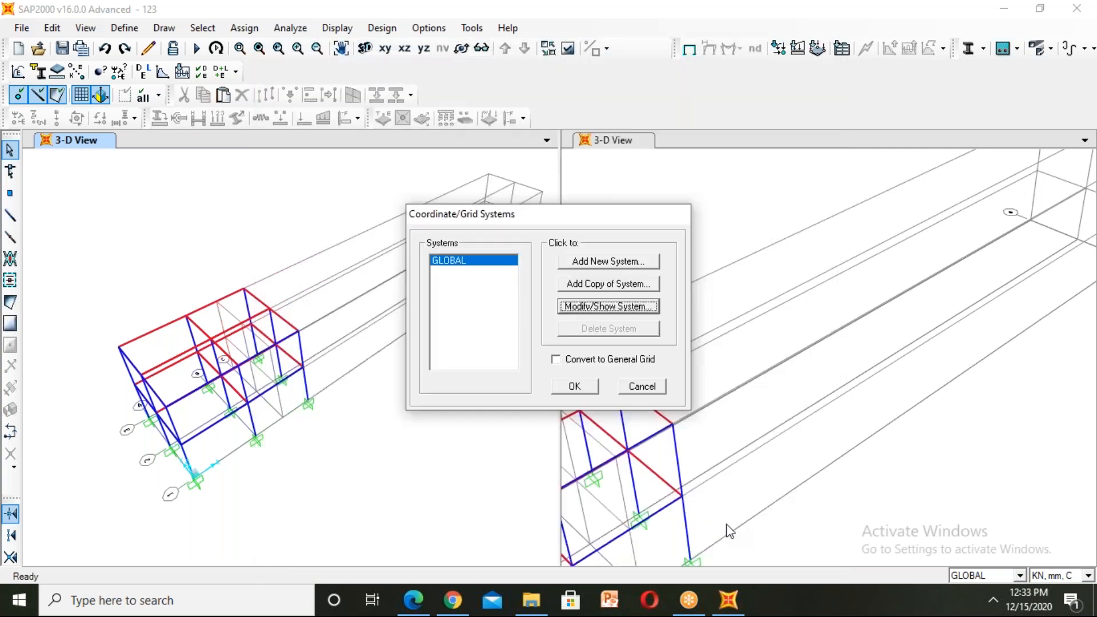
pyautogui.click(574, 382)
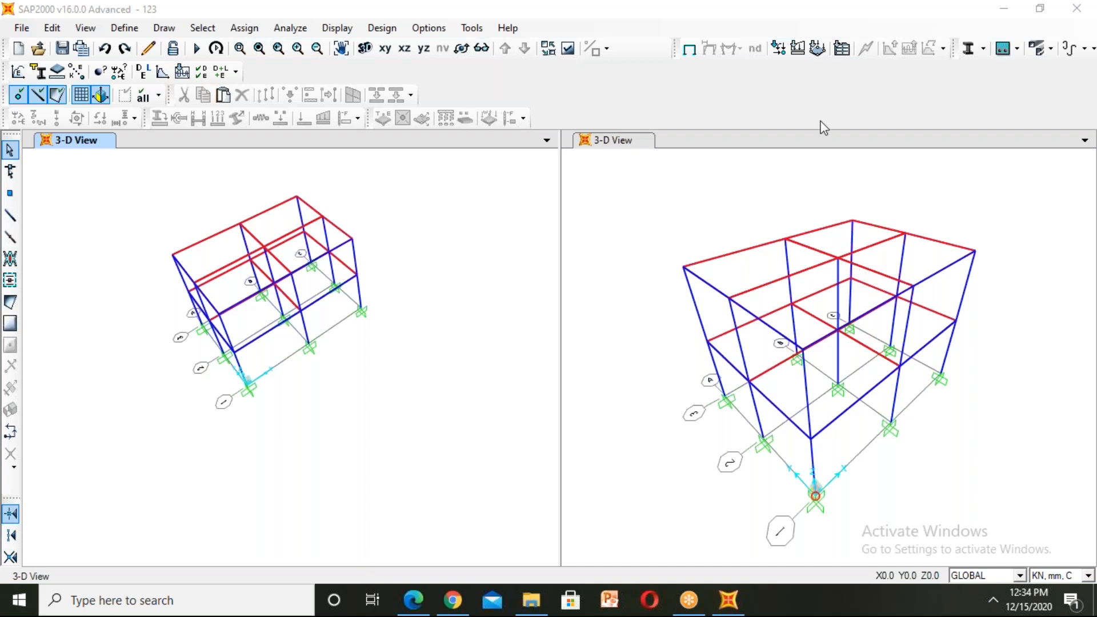
# - Review the list of defined materials and close it
pyautogui.click(124, 28)
pyautogui.click(149, 46)
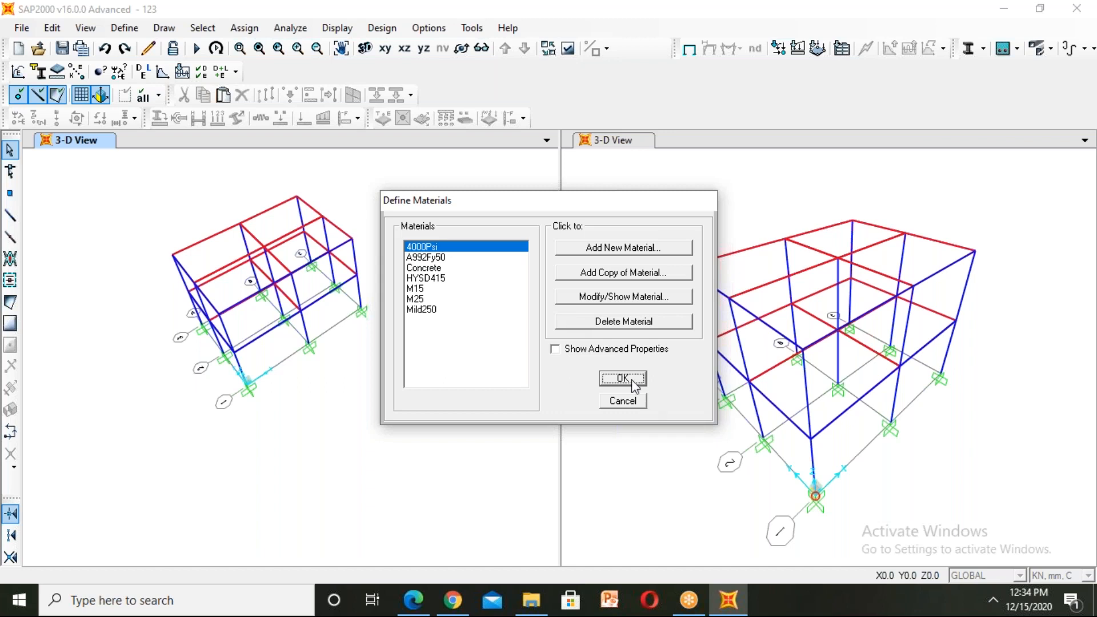
pyautogui.click(609, 382)
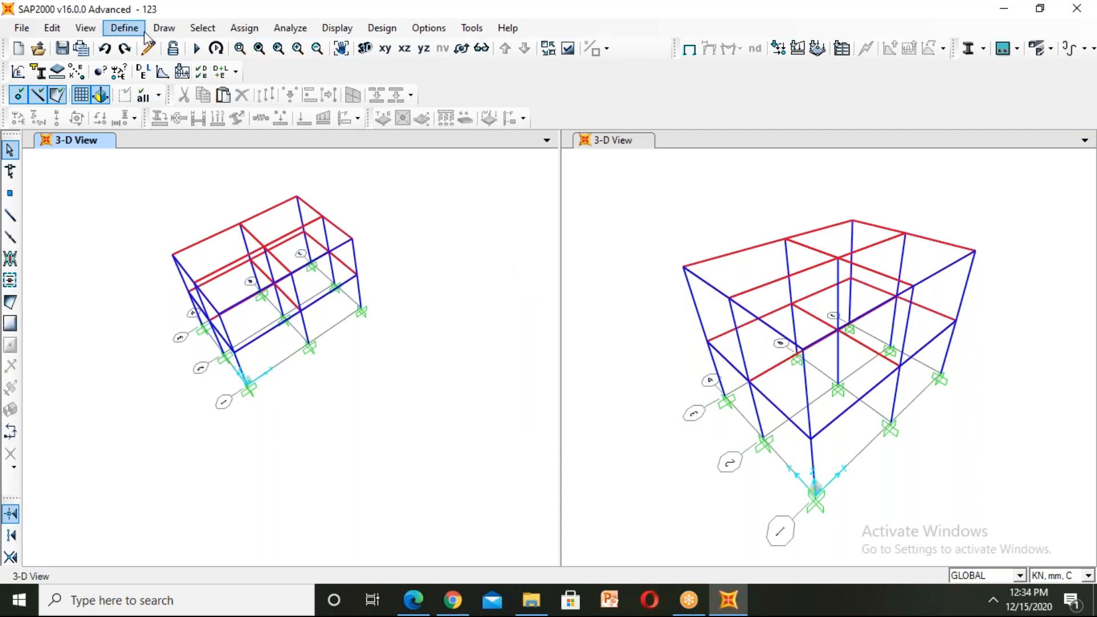
# - Review the list of defined frame section properties and close it
pyautogui.click(125, 28)
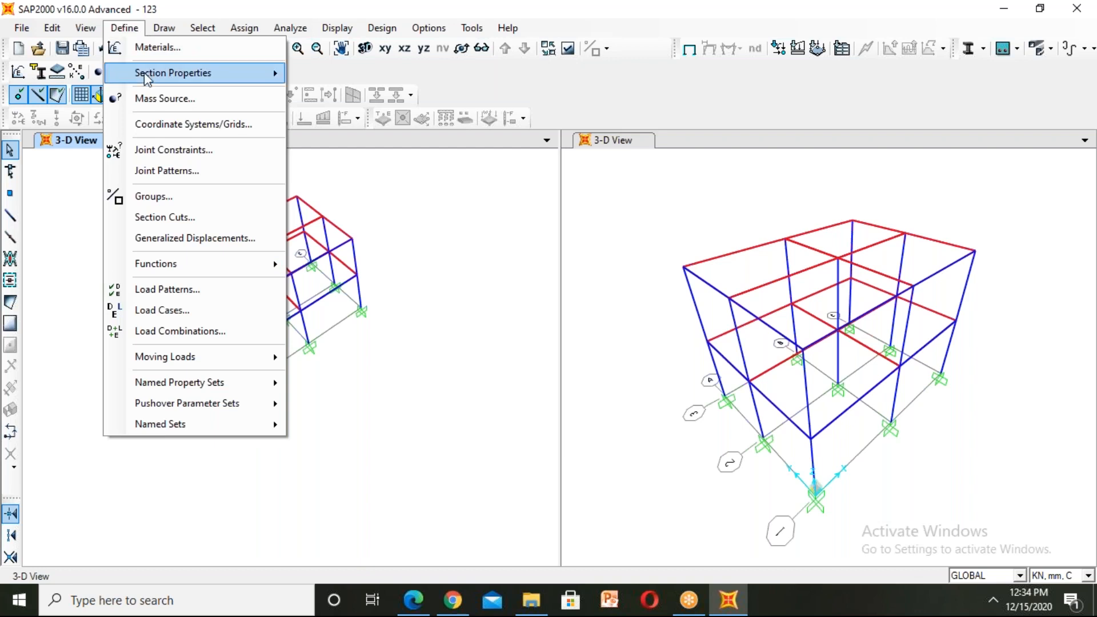
pyautogui.moveTo(147, 79)
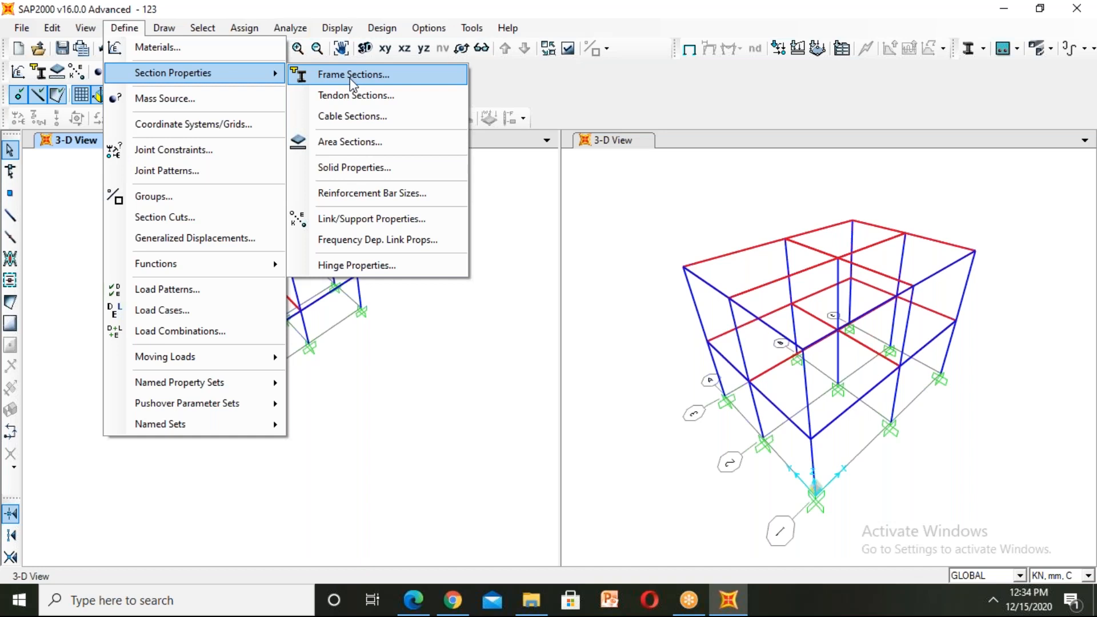
pyautogui.click(350, 78)
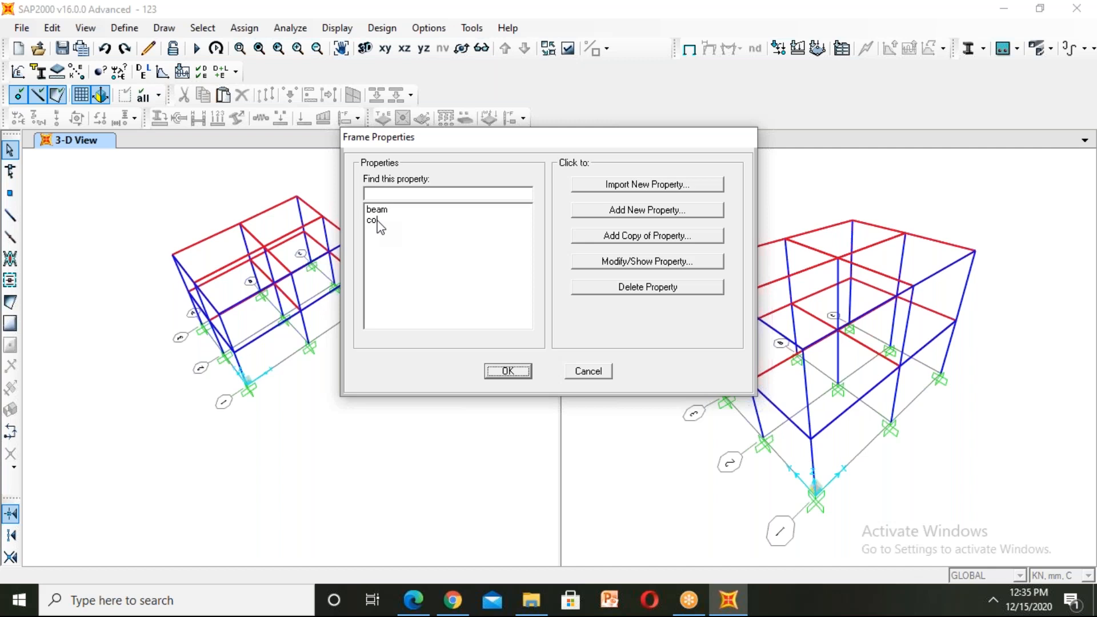
pyautogui.click(508, 371)
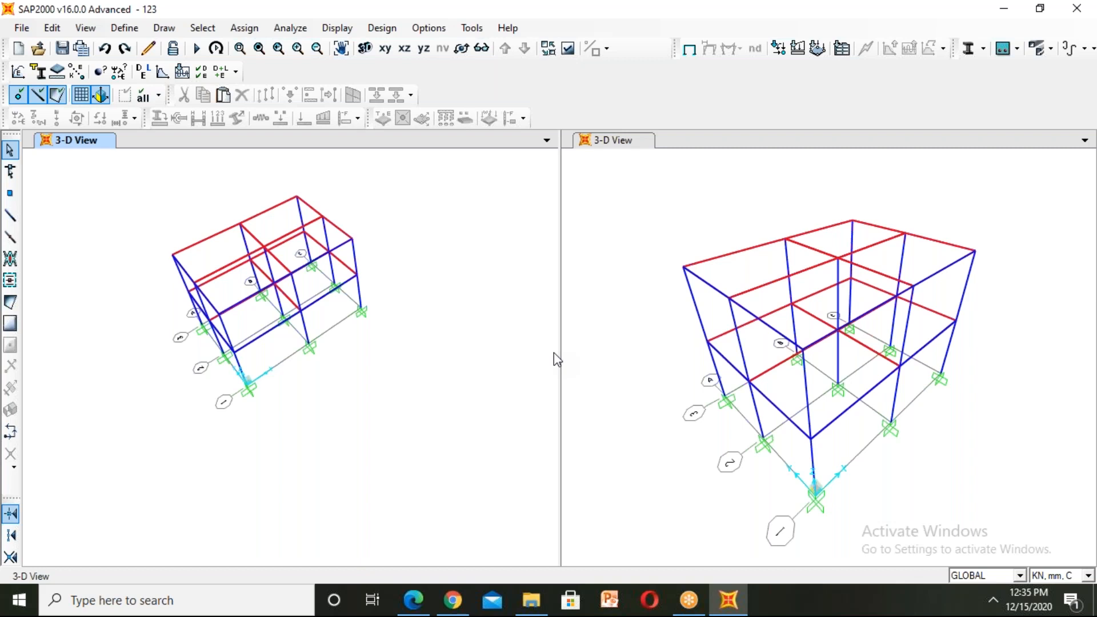
# - Review the list of defined area sections and close it
pyautogui.click(108, 30)
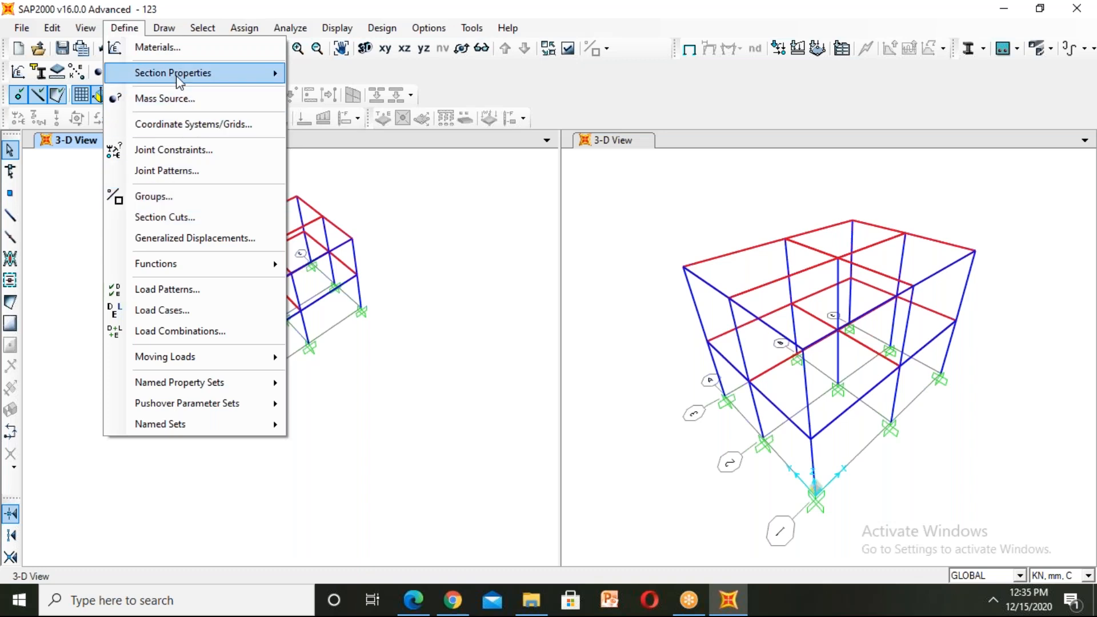
pyautogui.moveTo(179, 82)
pyautogui.click(344, 149)
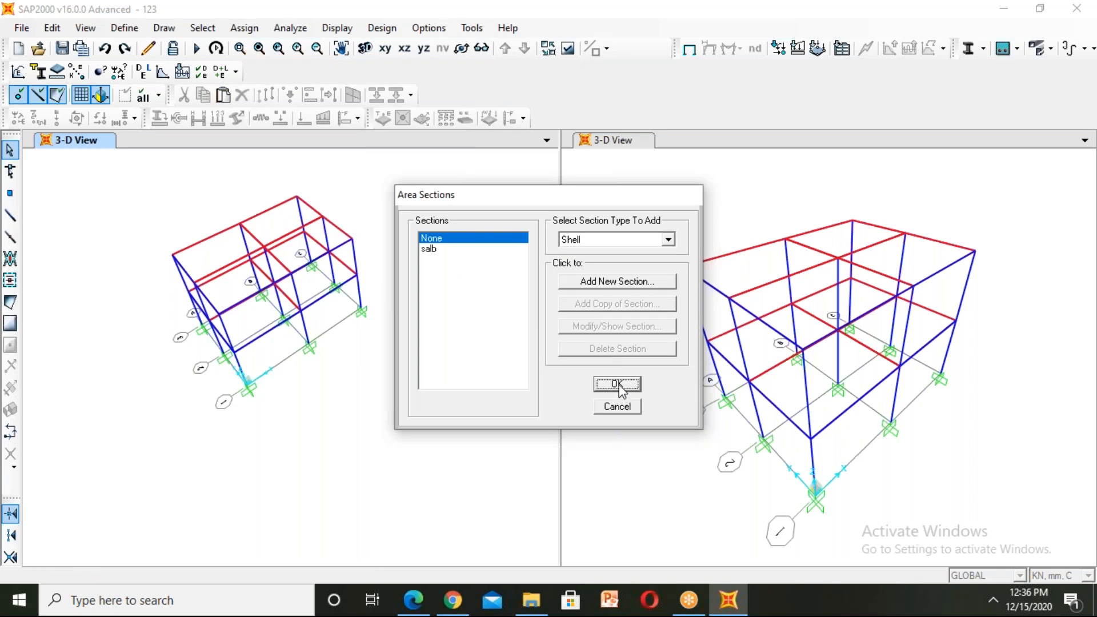
pyautogui.click(621, 387)
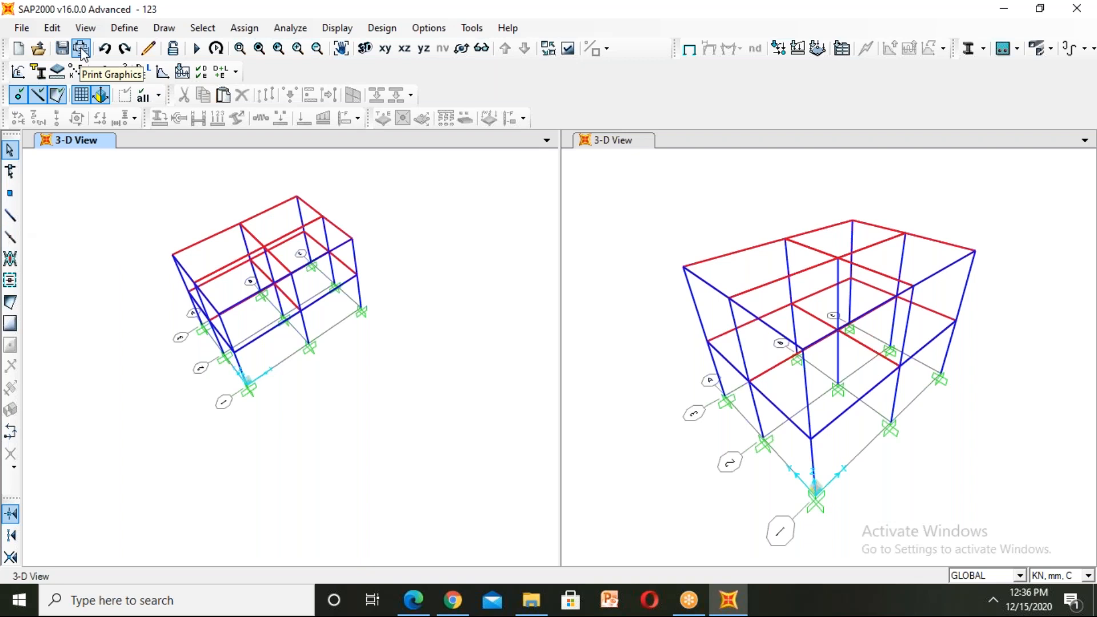
pyautogui.click(163, 27)
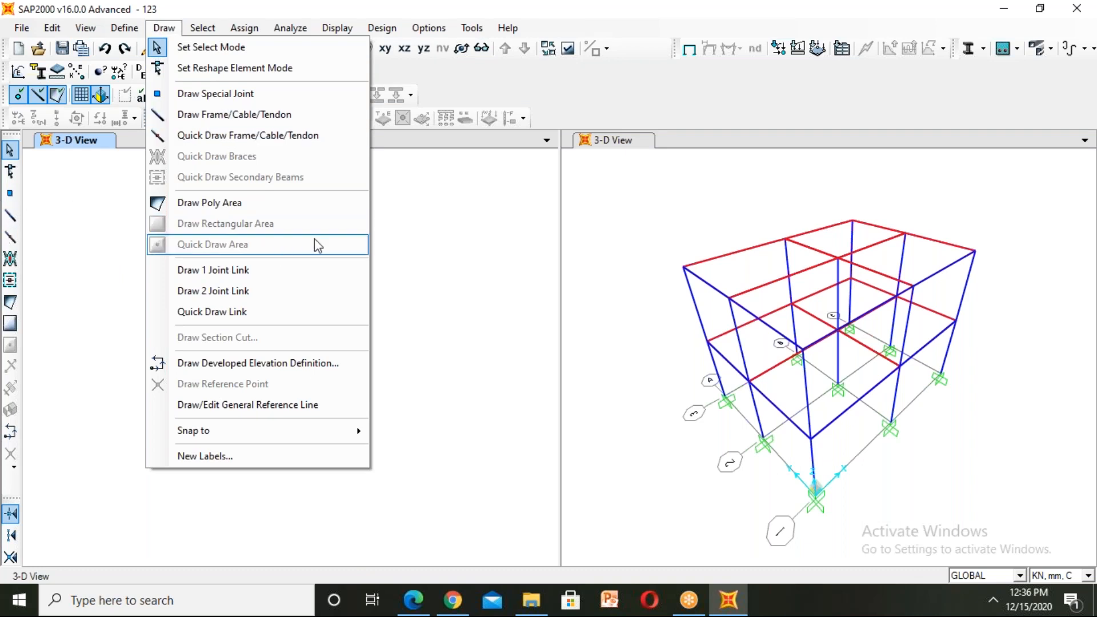
pyautogui.click(443, 280)
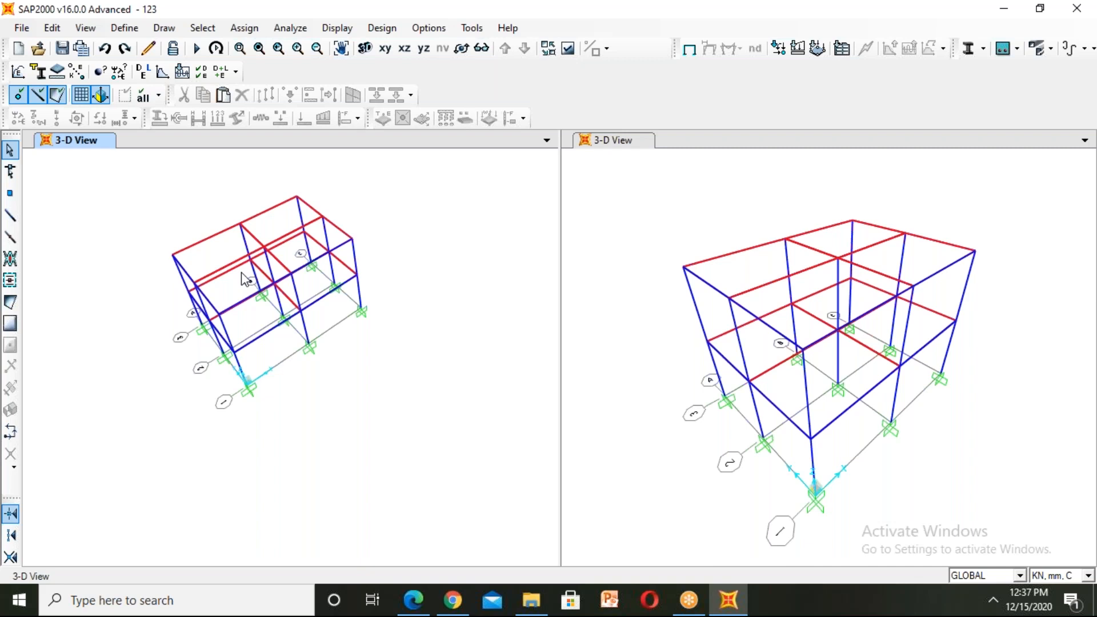
# - Review the defined load patterns with their types and self-weight multipliers, and close the list
pyautogui.click(122, 32)
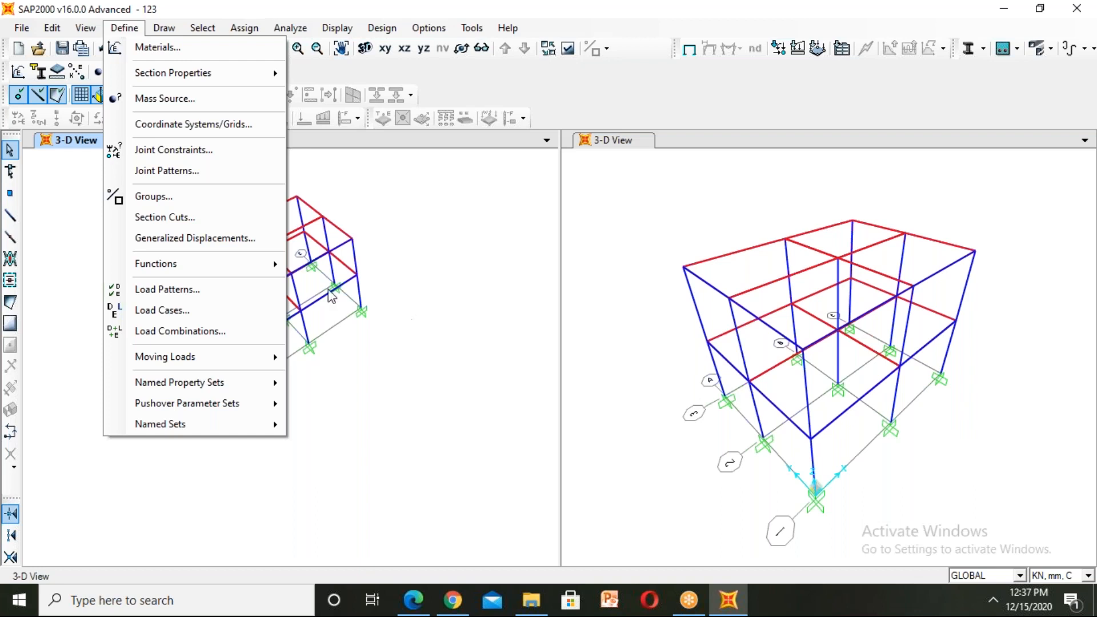
pyautogui.click(188, 294)
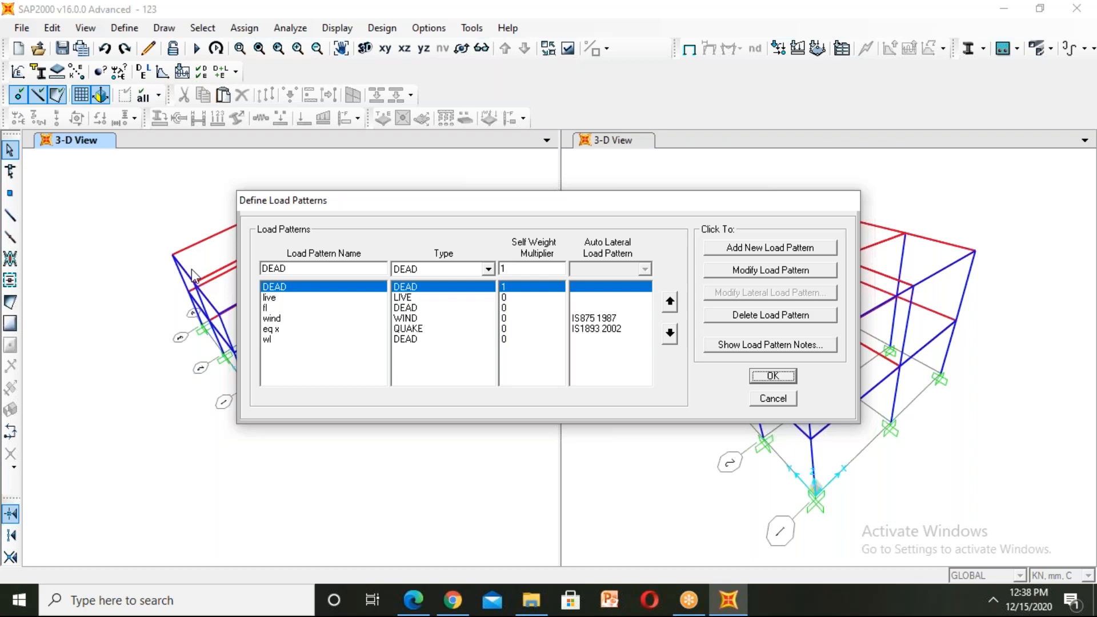
pyautogui.click(773, 376)
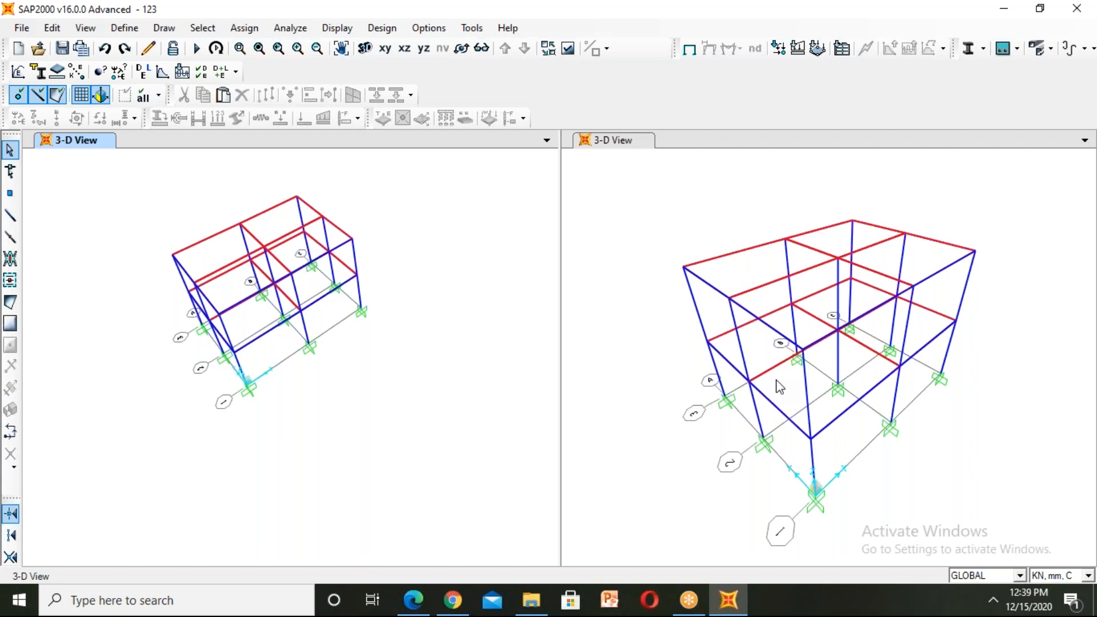
pyautogui.click(125, 28)
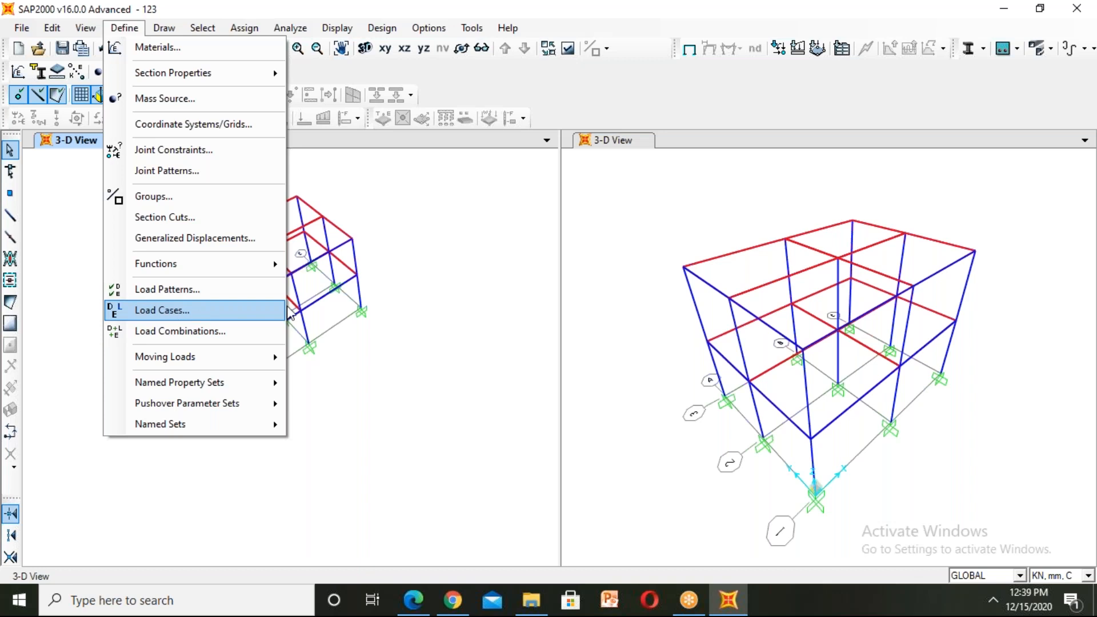
pyautogui.click(317, 369)
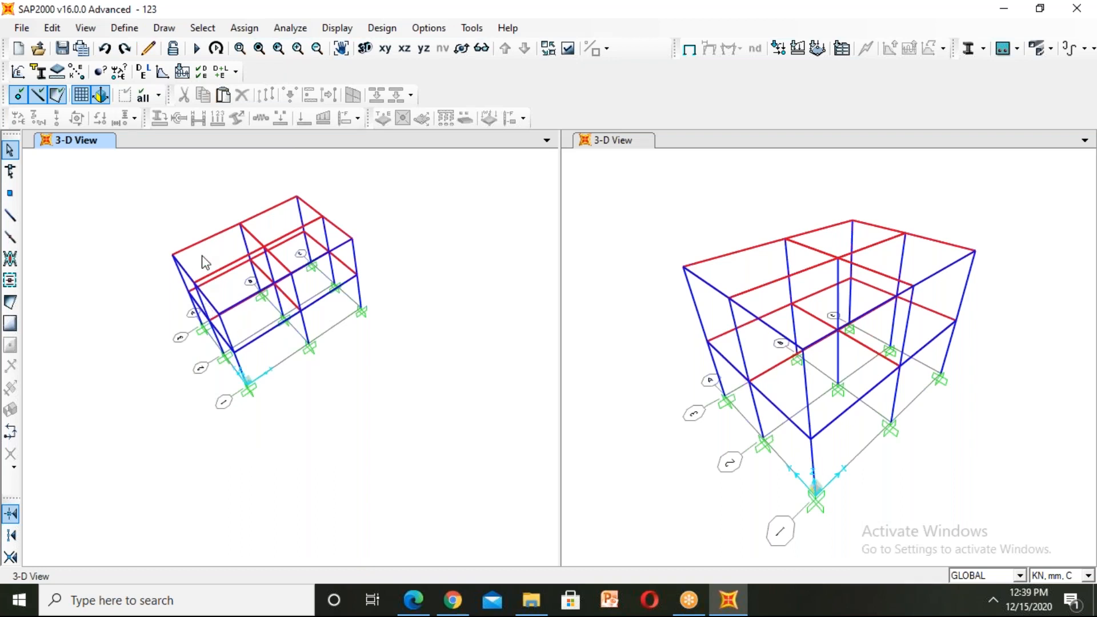
# - Select a corner roof slab panel and examine the load patterns and options for uniform shell loads, without assigning a load
pyautogui.click(213, 265)
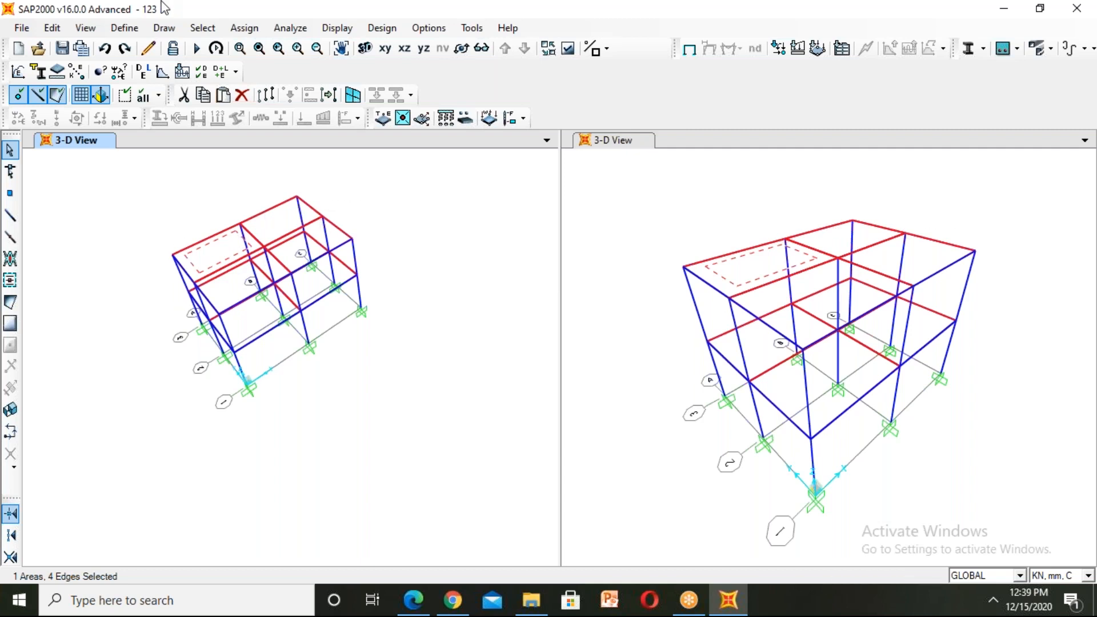
pyautogui.click(244, 28)
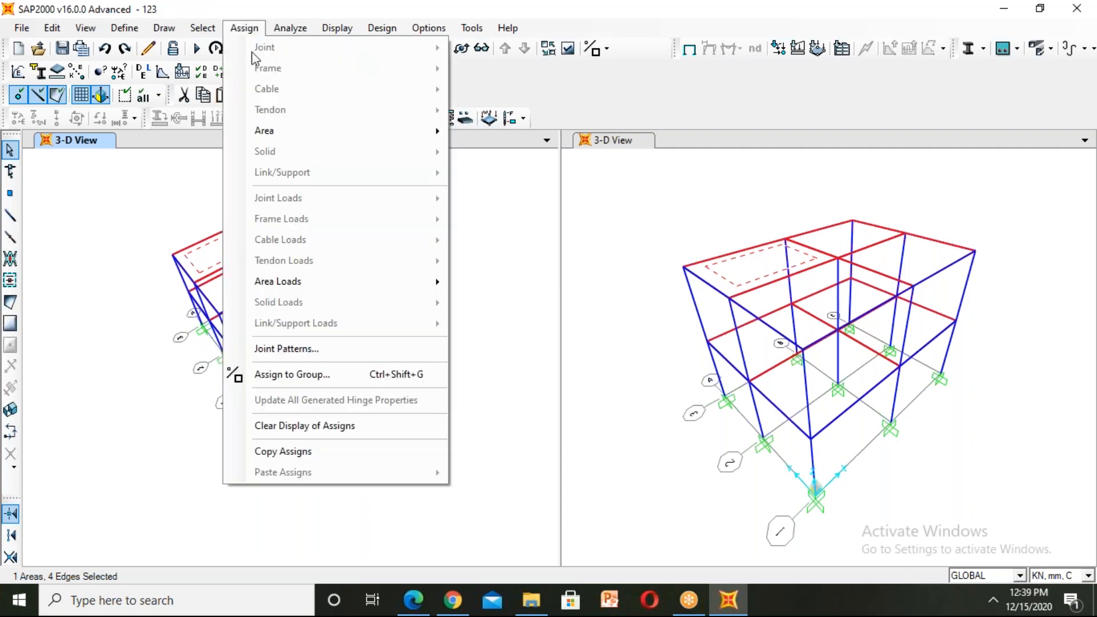
pyautogui.moveTo(276, 280)
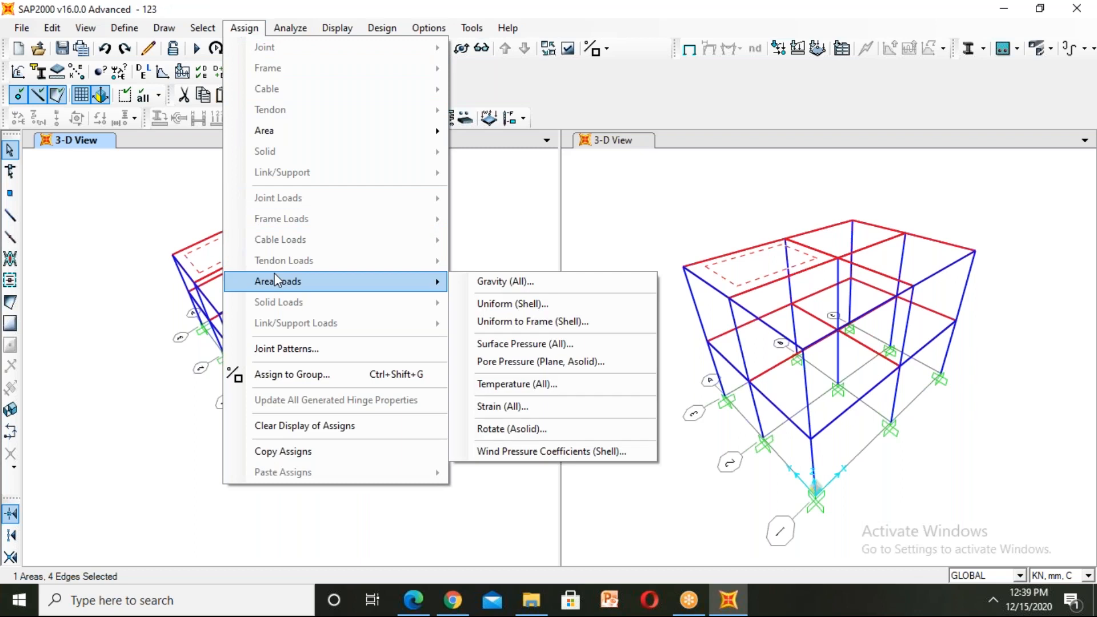
pyautogui.click(510, 305)
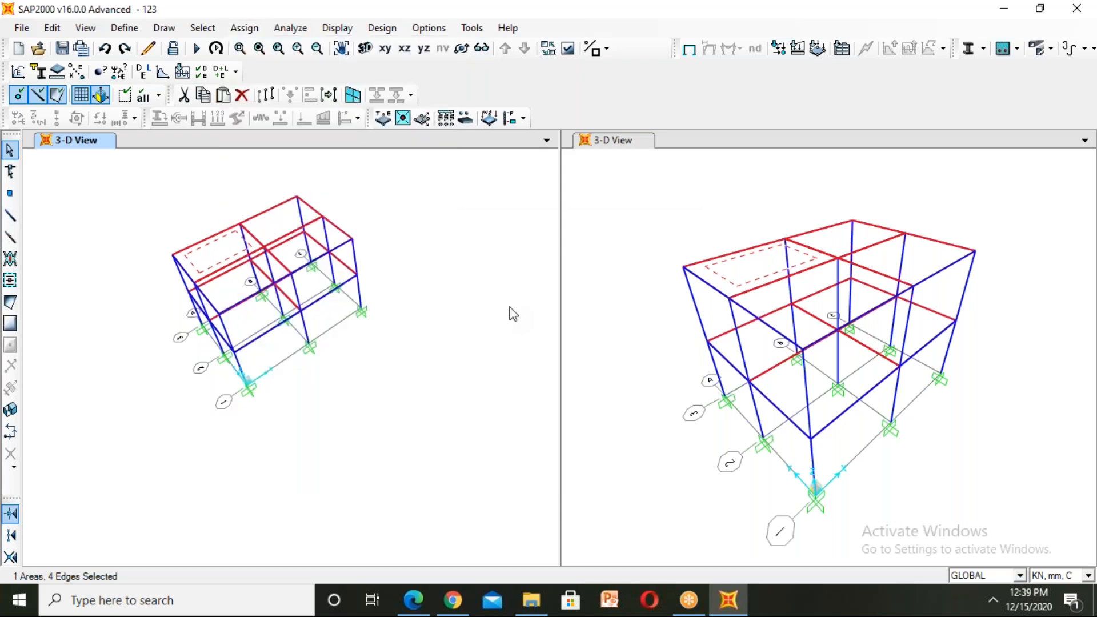
pyautogui.click(480, 265)
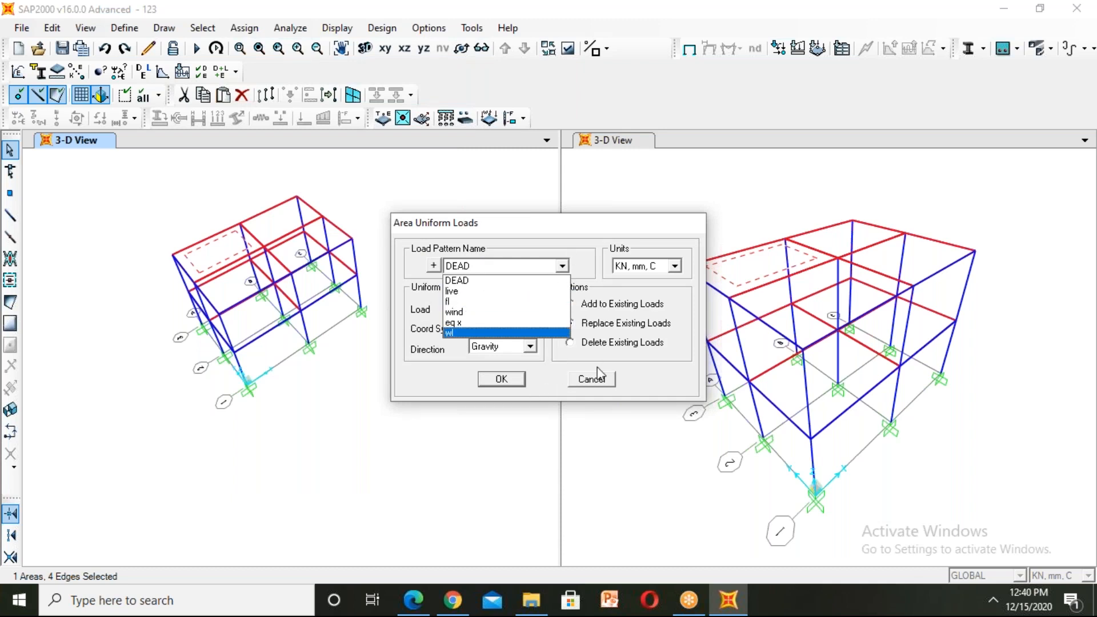
pyautogui.click(591, 304)
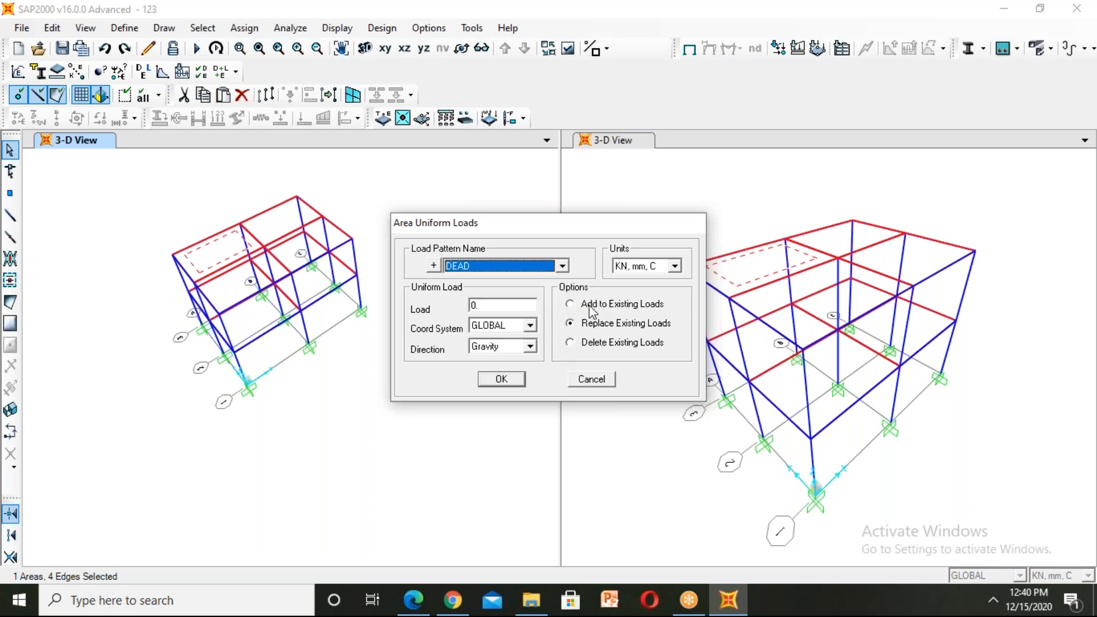
pyautogui.click(590, 308)
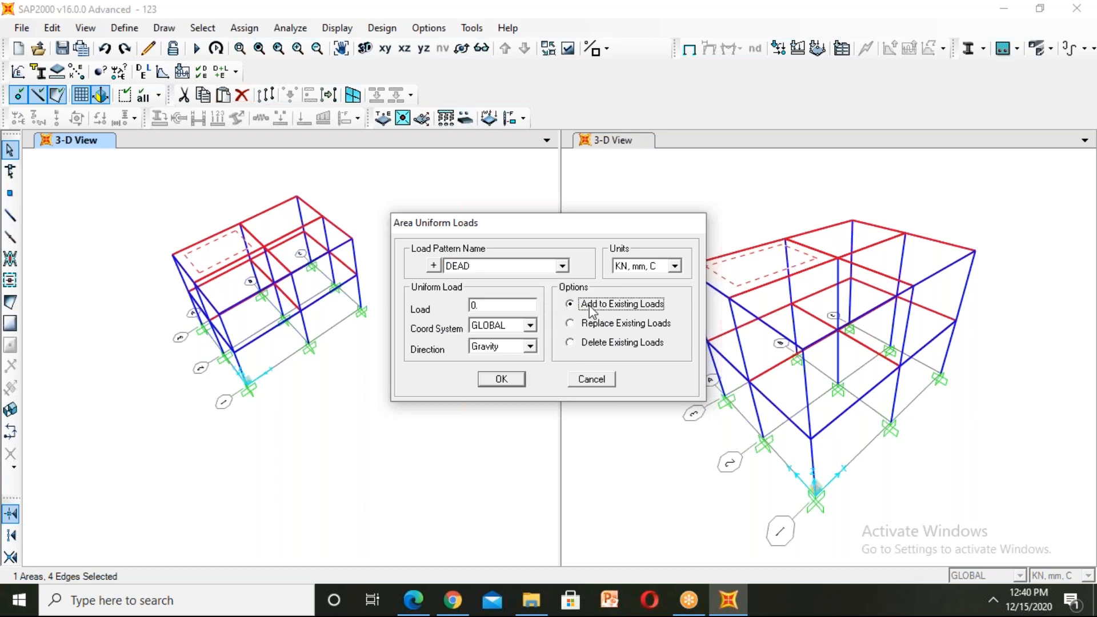
pyautogui.click(600, 380)
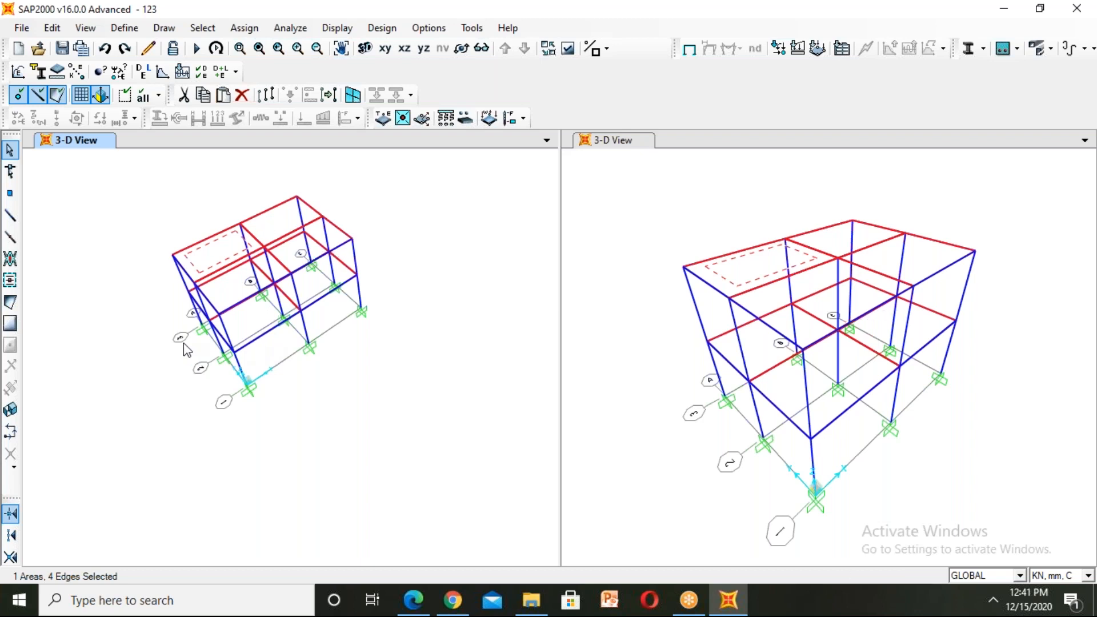
pyautogui.click(296, 30)
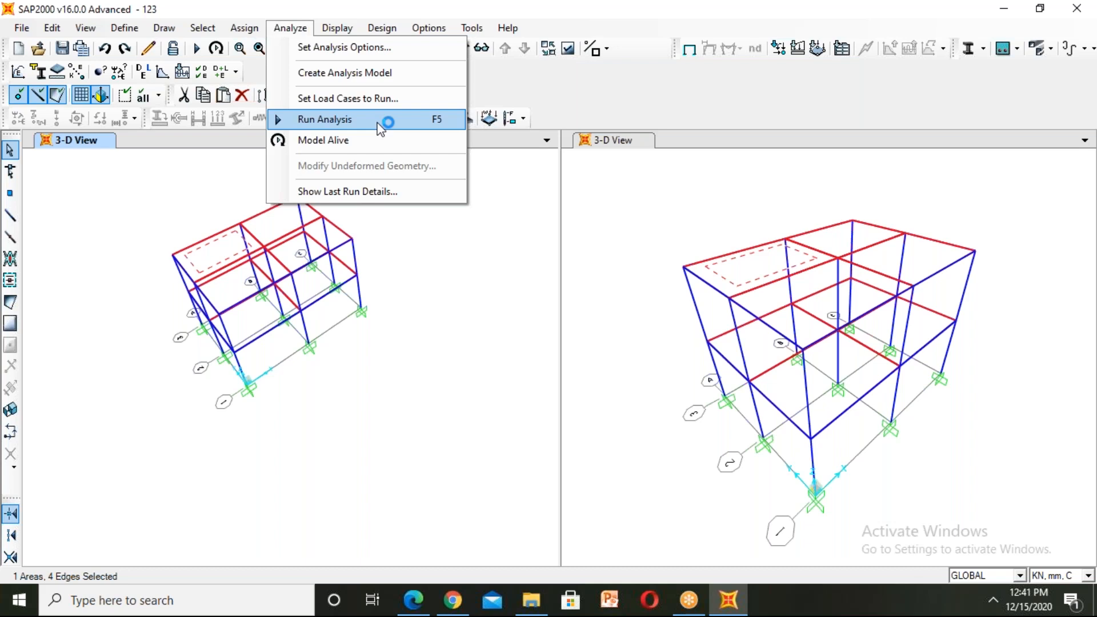
pyautogui.click(406, 254)
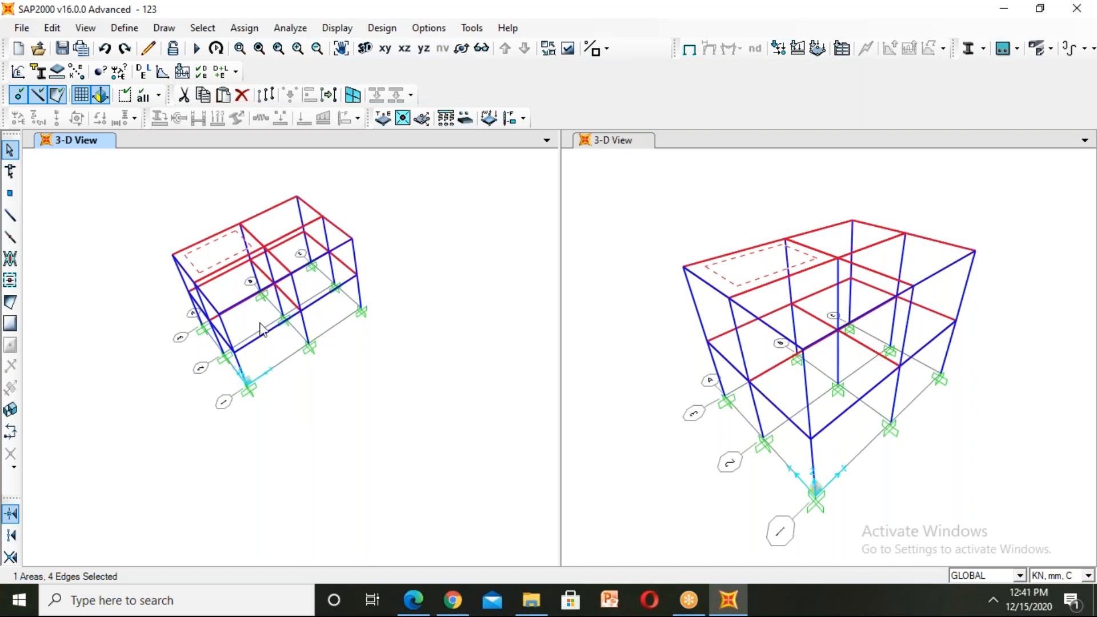
# - Review the concrete frame design preferences for Indian IS 456-2000 and close them
pyautogui.click(383, 32)
pyautogui.moveTo(400, 69)
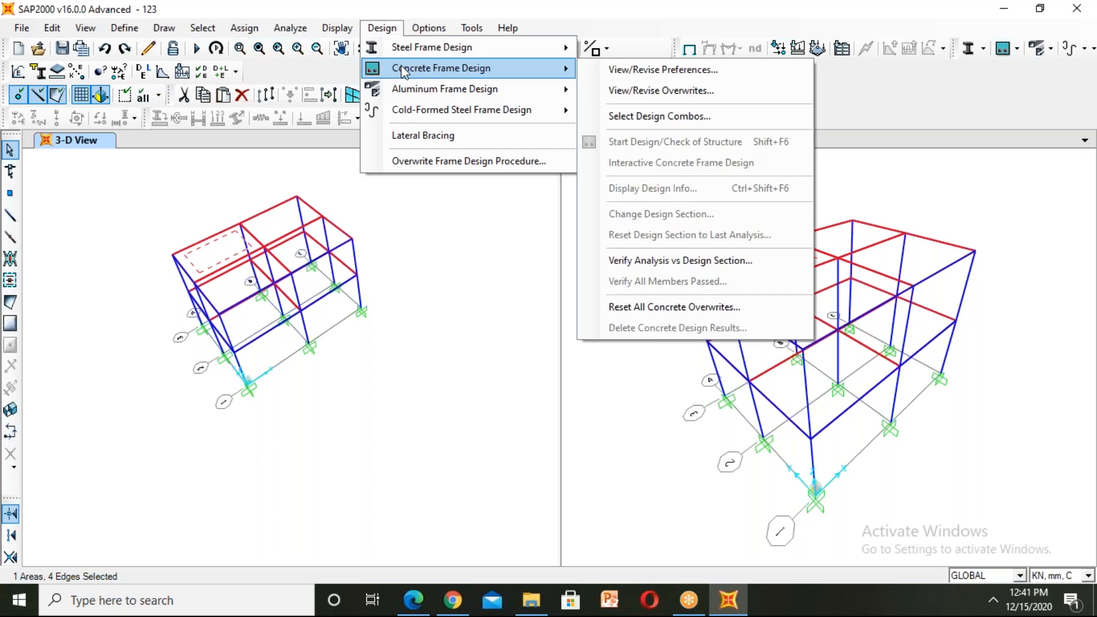
pyautogui.click(744, 67)
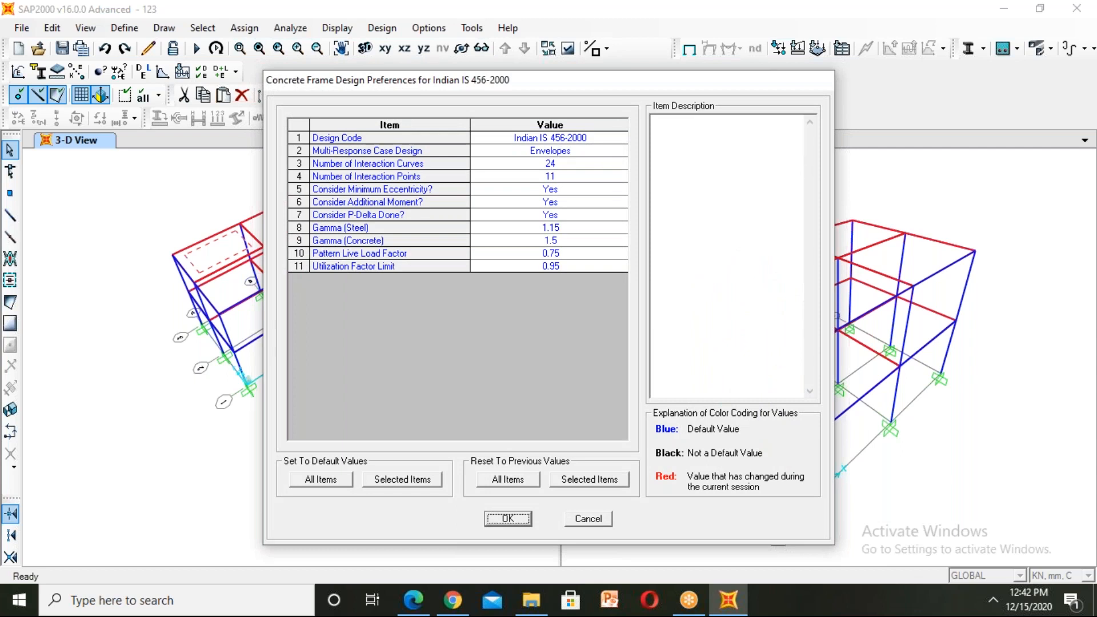
pyautogui.click(489, 522)
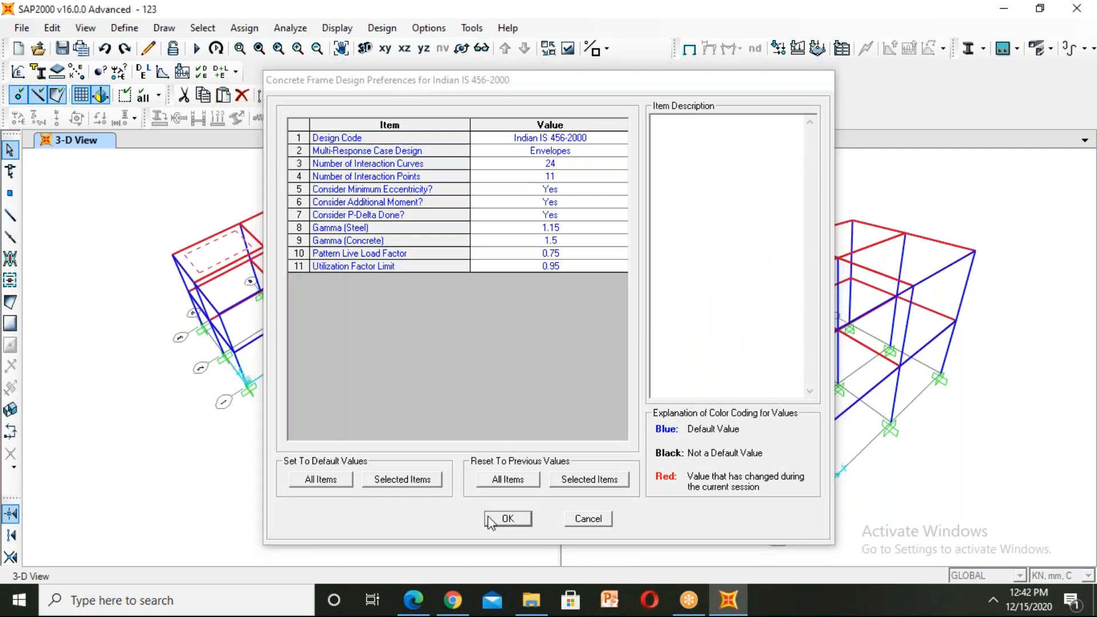
pyautogui.click(382, 28)
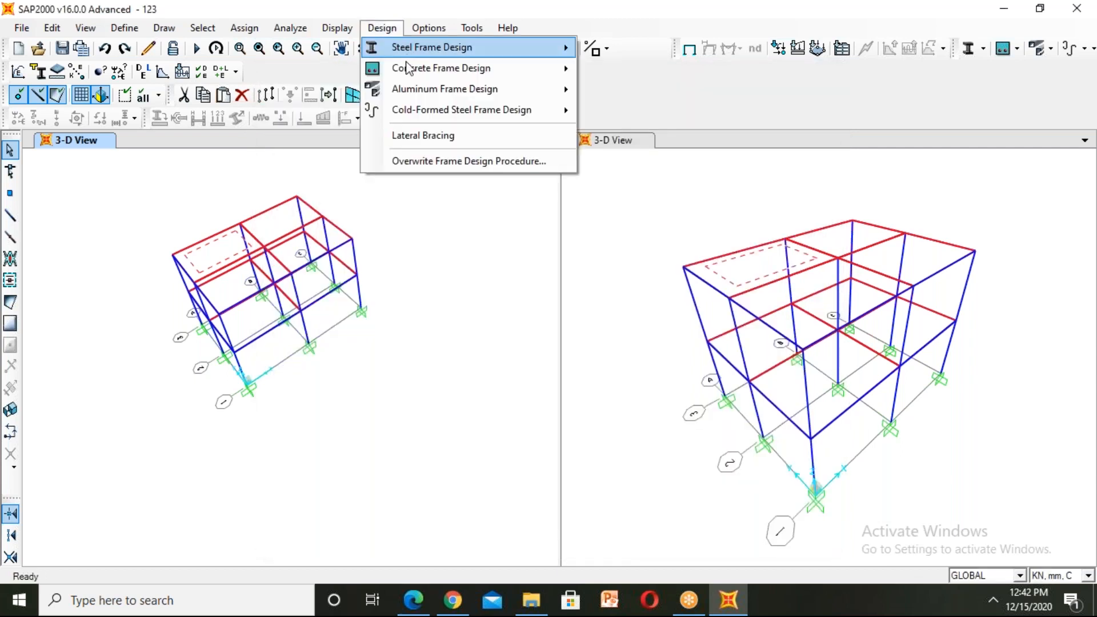
pyautogui.moveTo(457, 46)
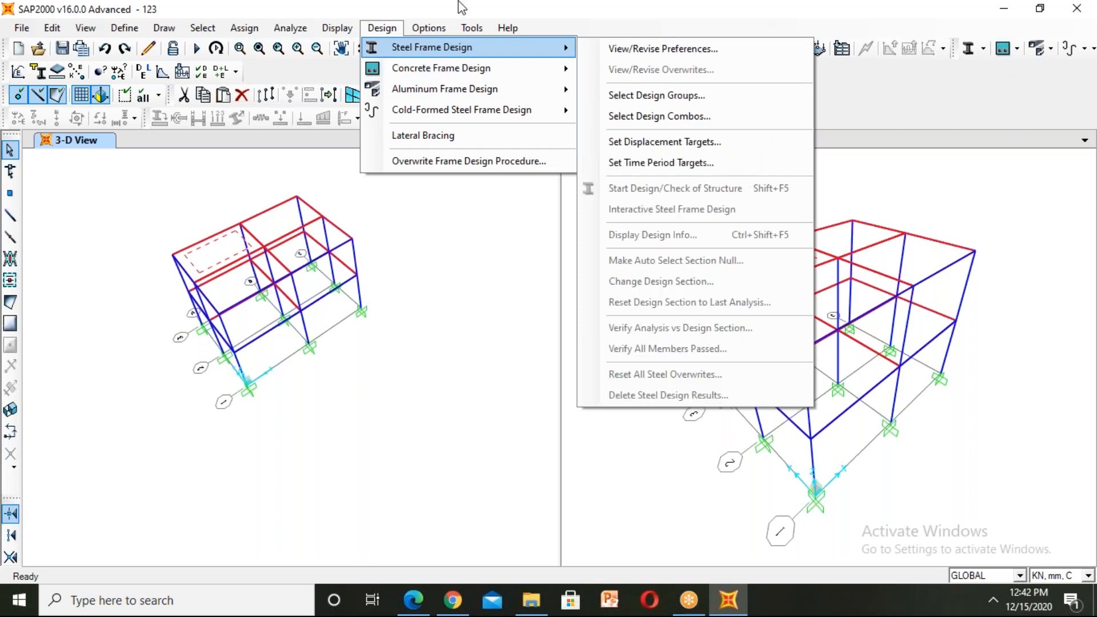
pyautogui.moveTo(443, 73)
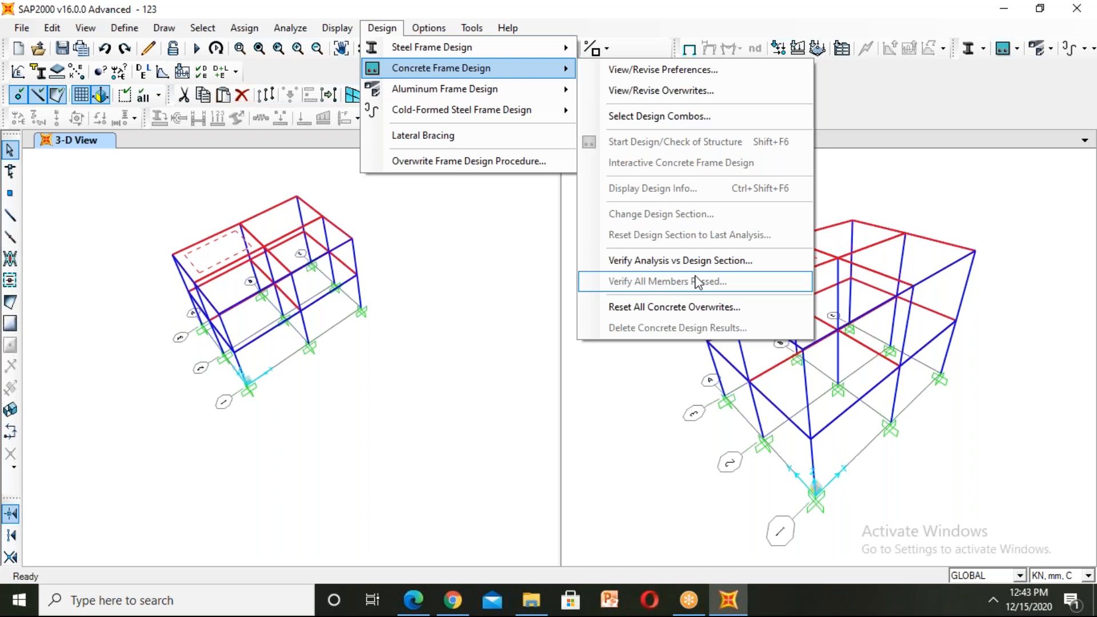
pyautogui.click(486, 258)
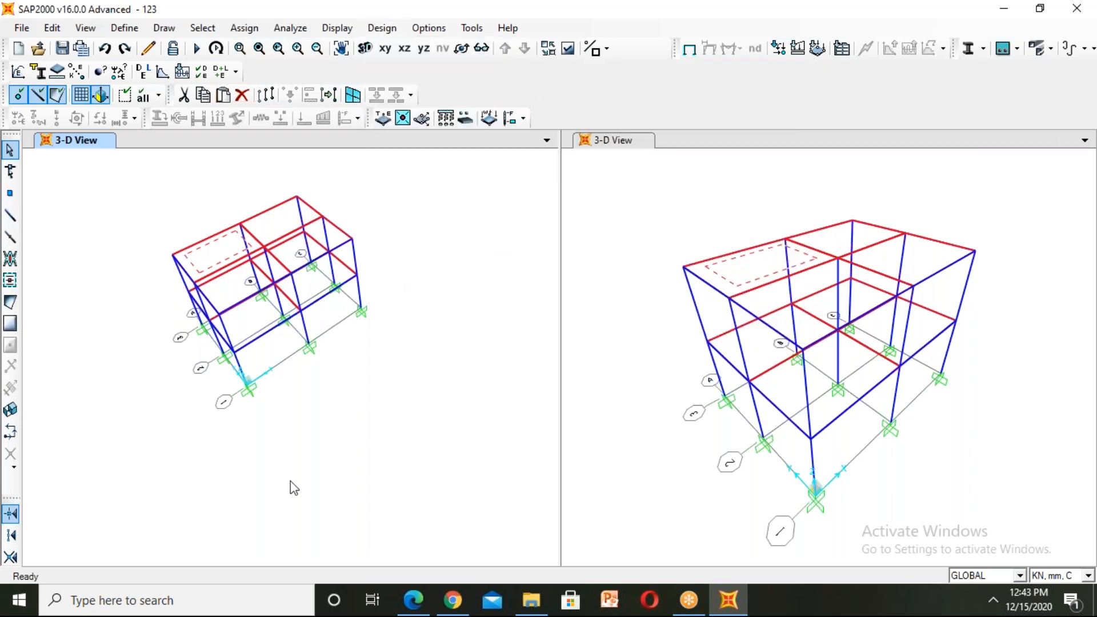
pyautogui.click(337, 28)
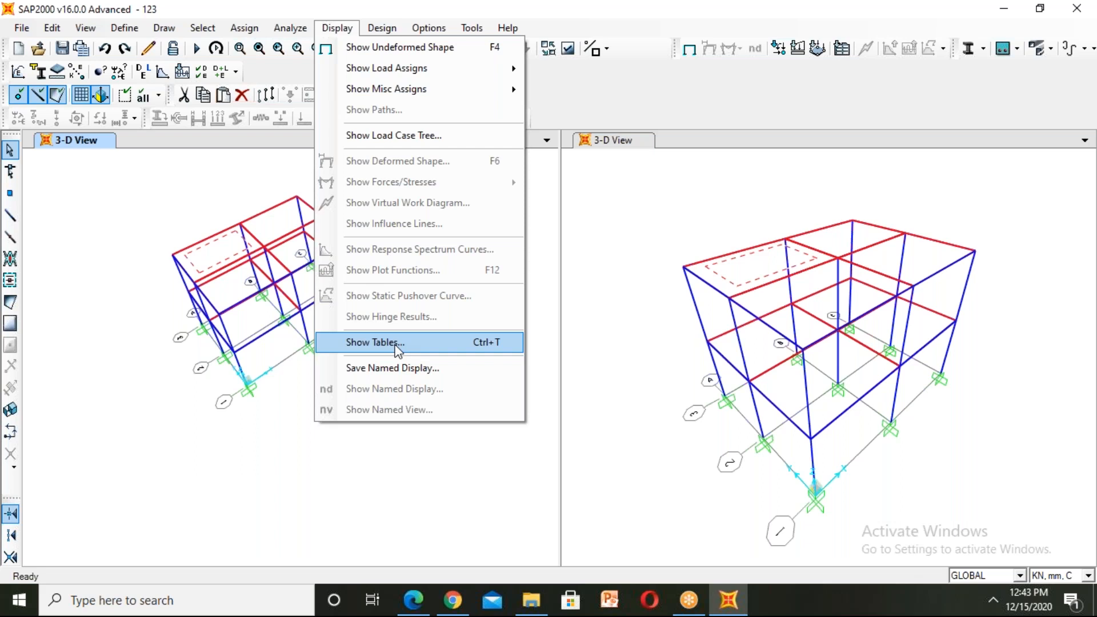
pyautogui.click(650, 207)
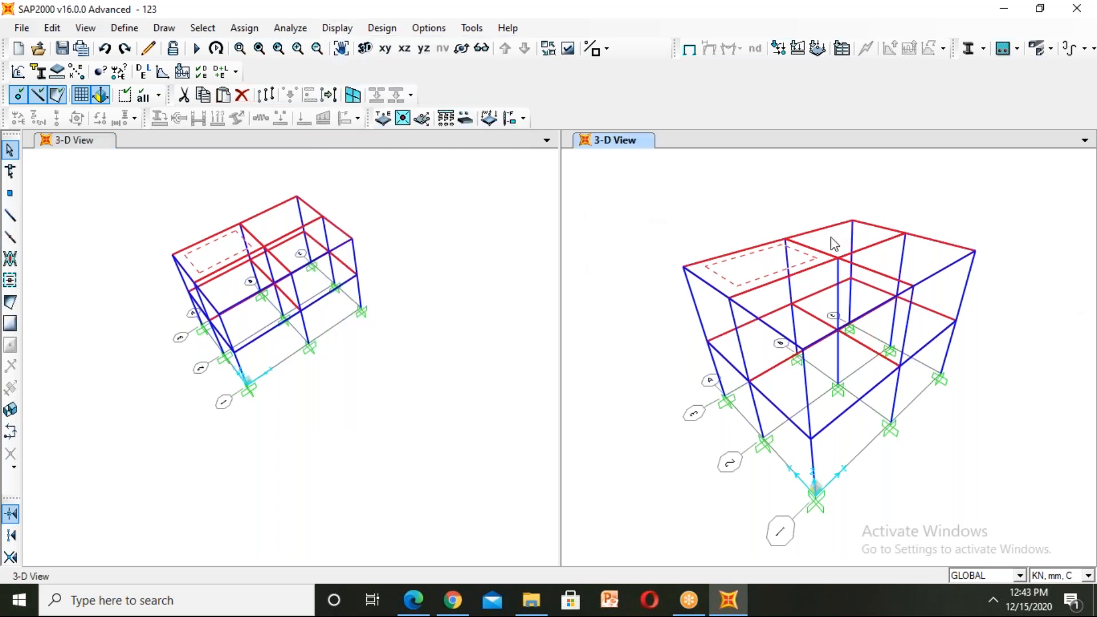